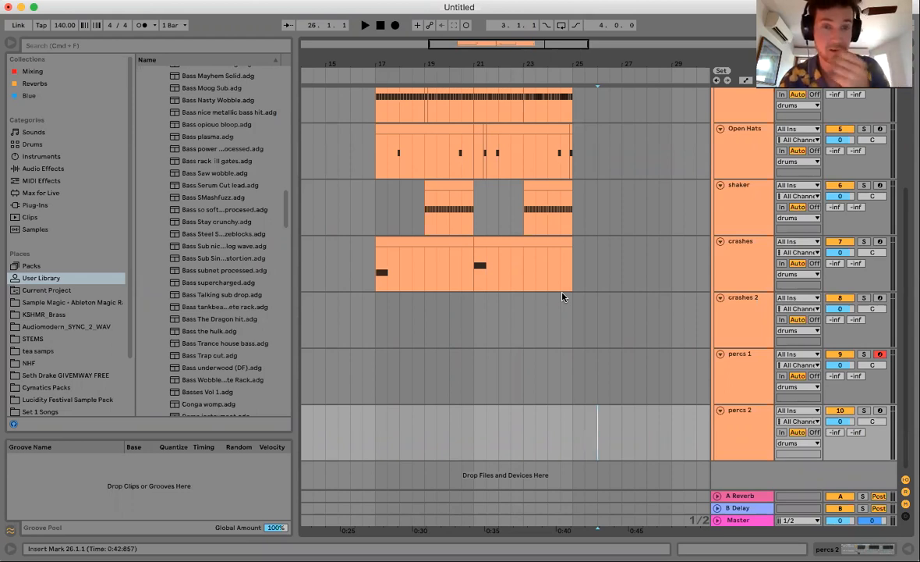
Narrow the browser column and play back the full drum arrangement from bar 17.
{"action": "left_click_drag", "start_coordinate": [295, 244], "coordinate": [232, 244]}
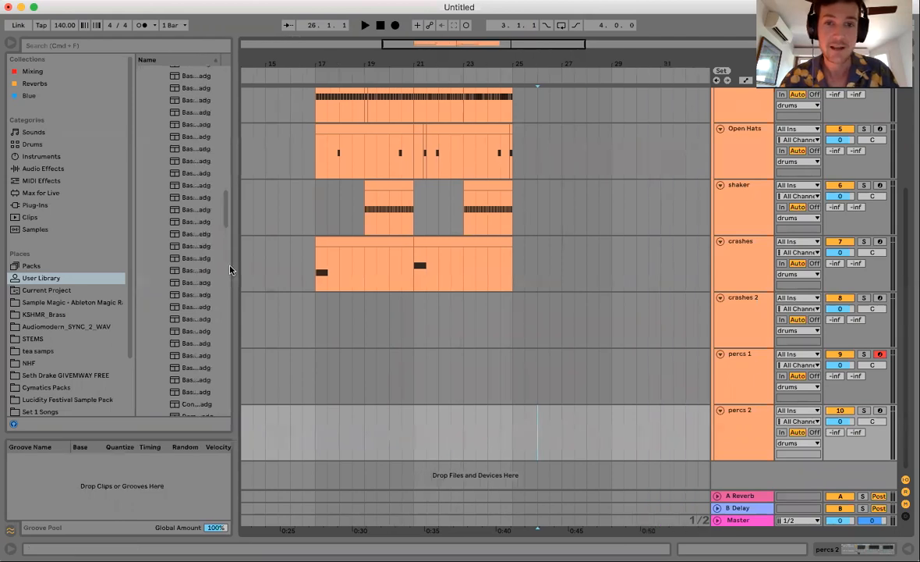
{"action": "scroll", "coordinate": [377, 295], "scroll_direction": "up", "scroll_amount": 1}
{"action": "scroll", "coordinate": [378, 294], "scroll_direction": "up", "scroll_amount": 5}
{"action": "left_click", "coordinate": [323, 181]}
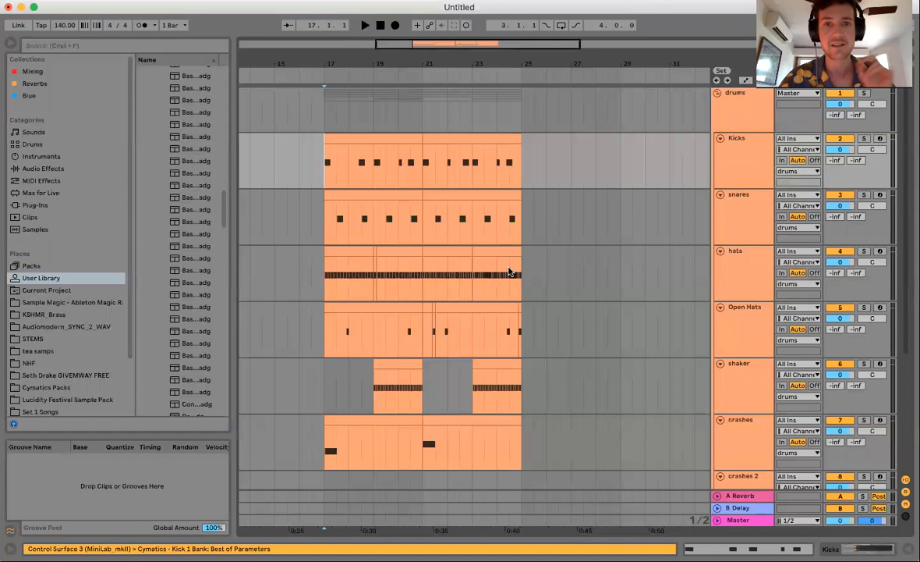
{"action": "mouse_move", "coordinate": [323, 102]}
{"action": "left_mouse_down"}
{"action": "mouse_move", "coordinate": [561, 106]}
{"action": "mouse_move", "coordinate": [522, 118]}
{"action": "mouse_move", "coordinate": [320, 112]}
{"action": "left_mouse_up"}
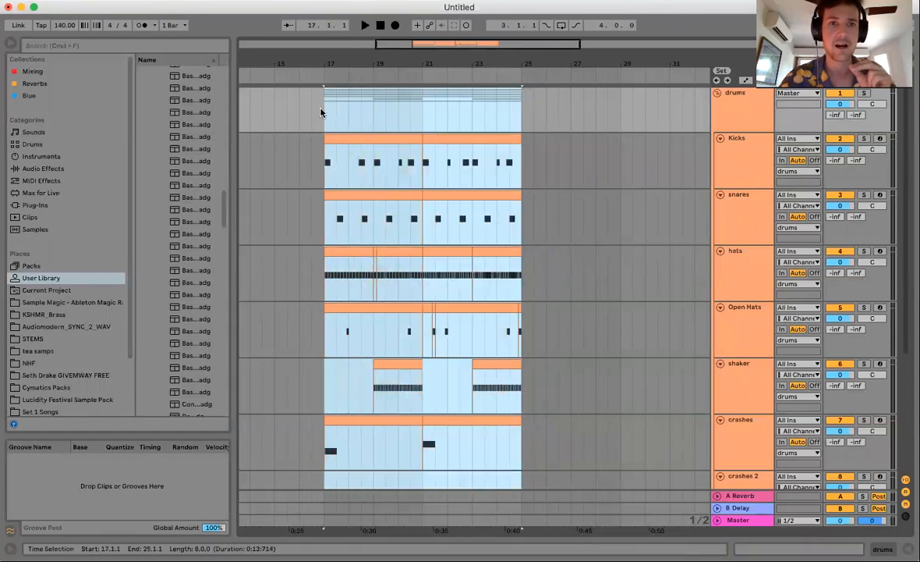
{"action": "left_click", "coordinate": [320, 111]}
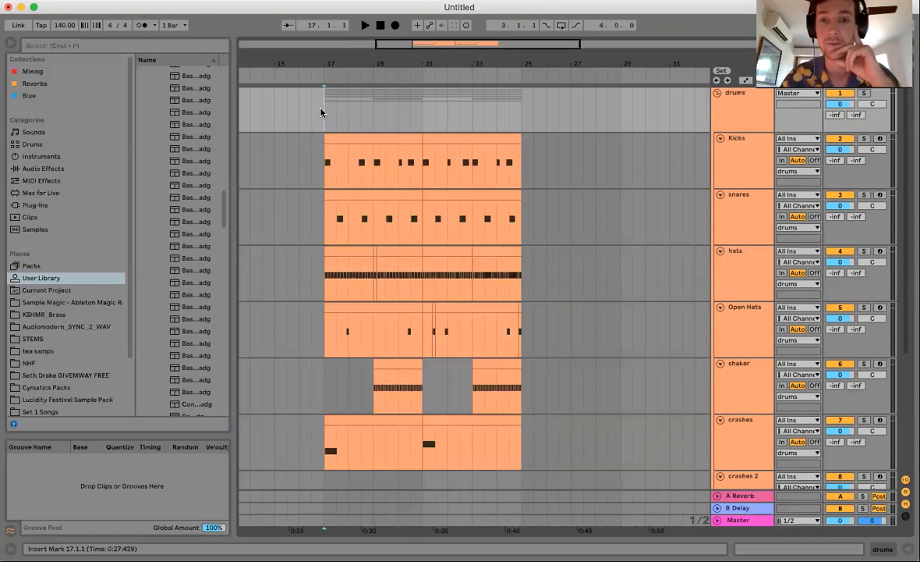
{"action": "key", "text": "space"}
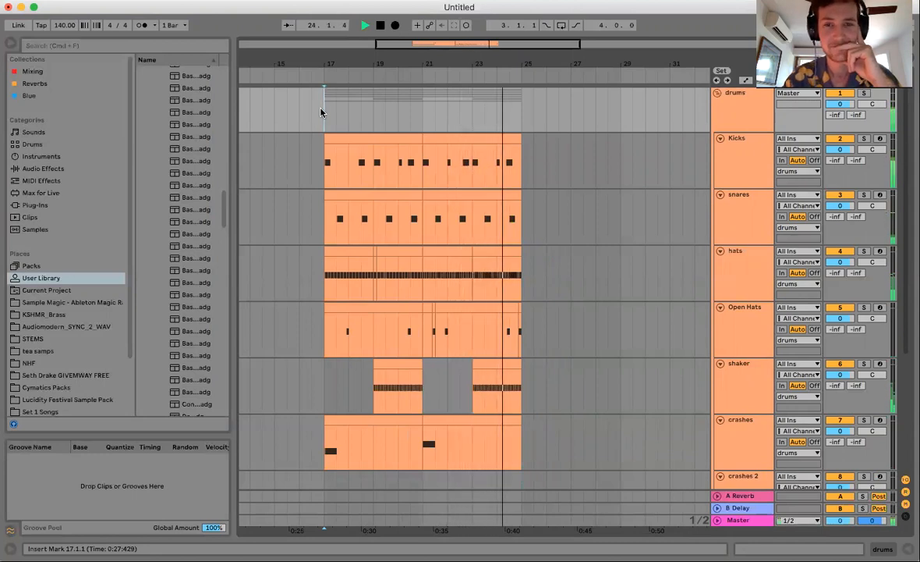
{"action": "key", "text": "space"}
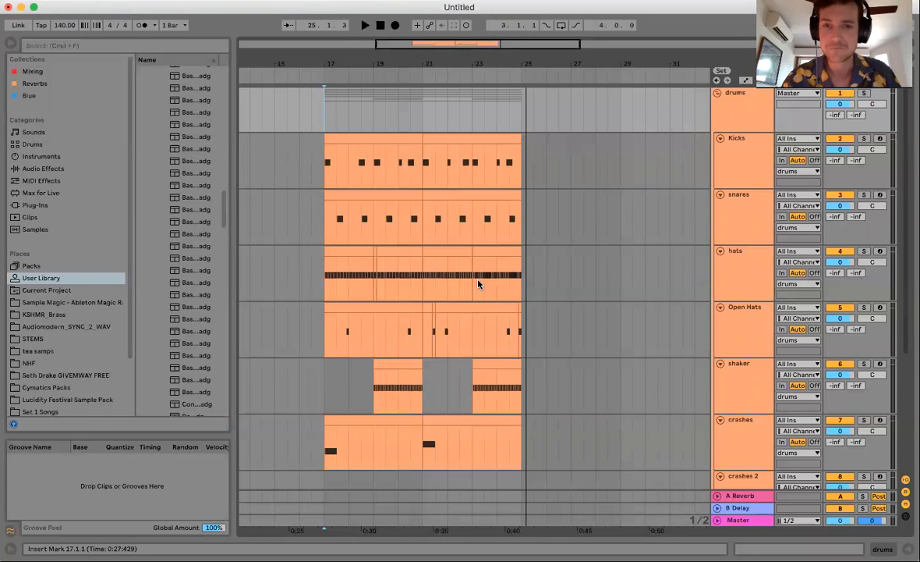
{"action": "scroll", "coordinate": [478, 284], "scroll_direction": "down", "scroll_amount": 4}
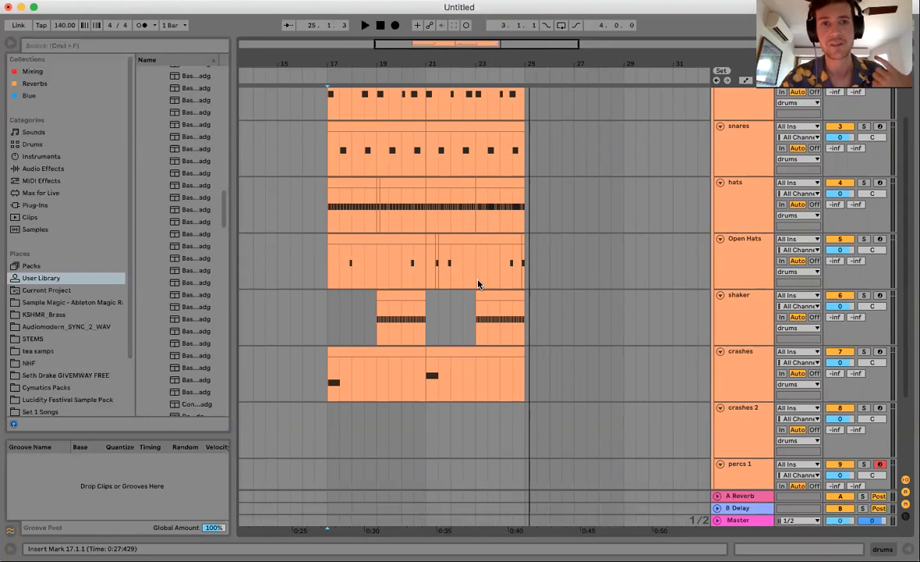
{"action": "scroll", "coordinate": [478, 284], "scroll_direction": "up", "scroll_amount": 3}
{"action": "left_click_drag", "start_coordinate": [327, 140], "coordinate": [488, 208]}
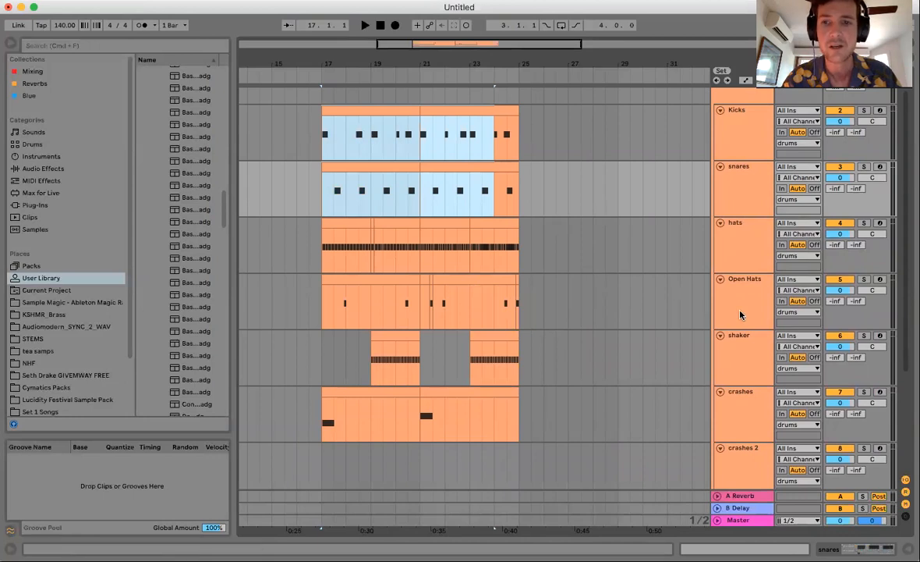
{"action": "left_click", "coordinate": [739, 287]}
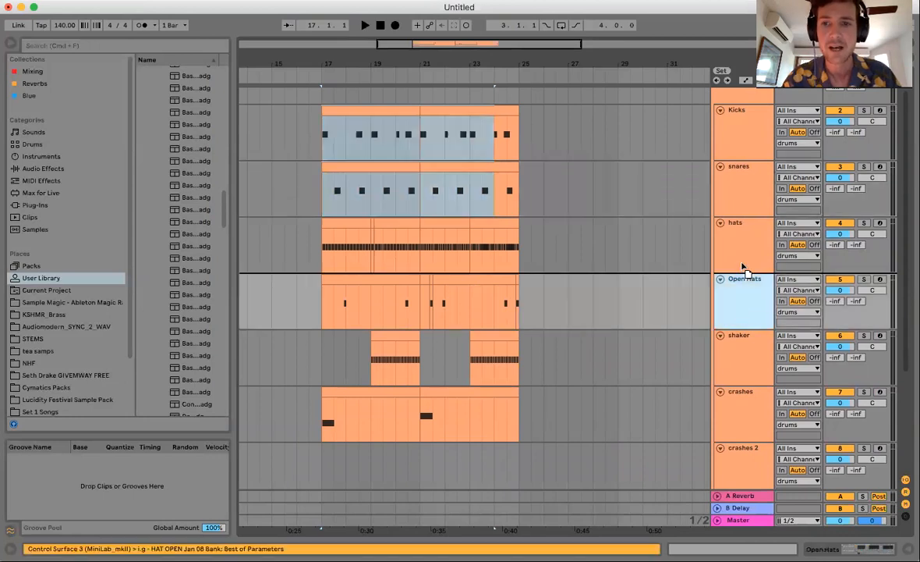
{"action": "left_click", "coordinate": [667, 302]}
{"action": "scroll", "coordinate": [667, 302], "scroll_direction": "up", "scroll_amount": 1}
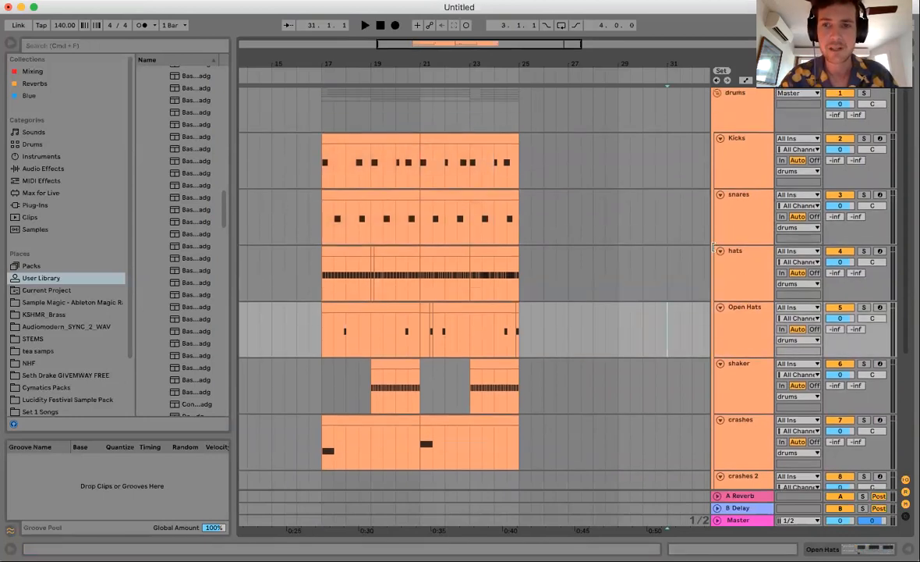
Freeze the Kicks, snares and Open Hats tracks together and flatten them to audio.
{"action": "left_click", "coordinate": [732, 331]}
{"action": "left_click", "coordinate": [732, 199], "text": "super"}
{"action": "left_click", "coordinate": [734, 175], "text": "super"}
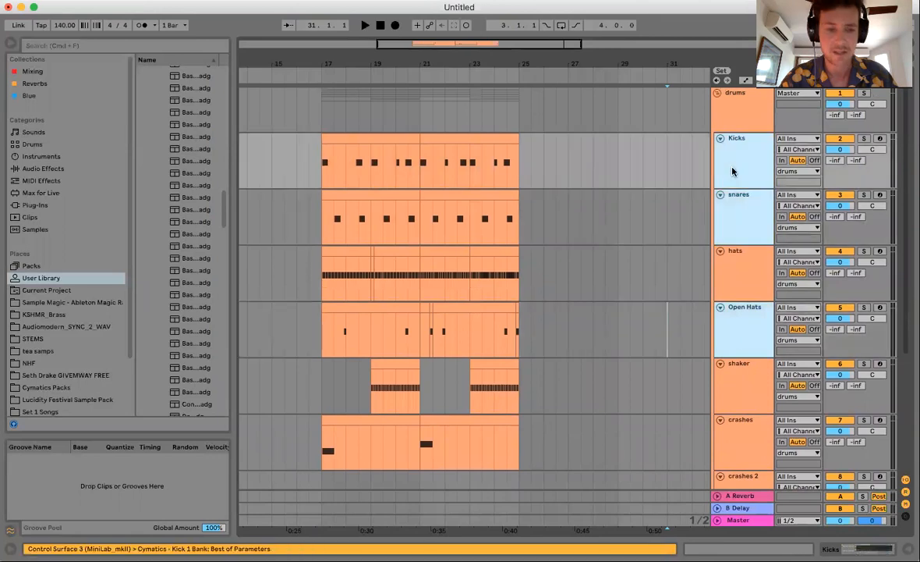
{"action": "right_click", "coordinate": [735, 170]}
{"action": "left_click", "coordinate": [748, 220]}
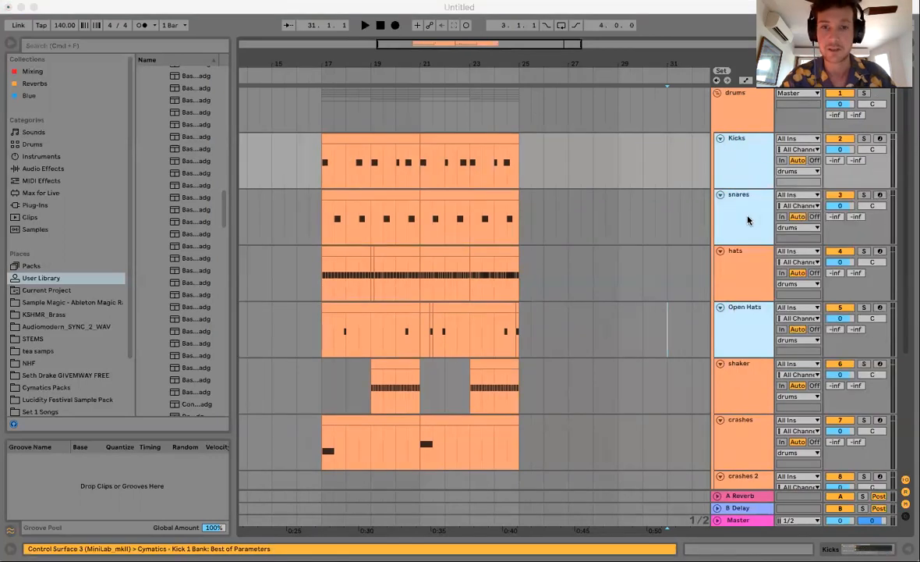
{"action": "right_click", "coordinate": [742, 211]}
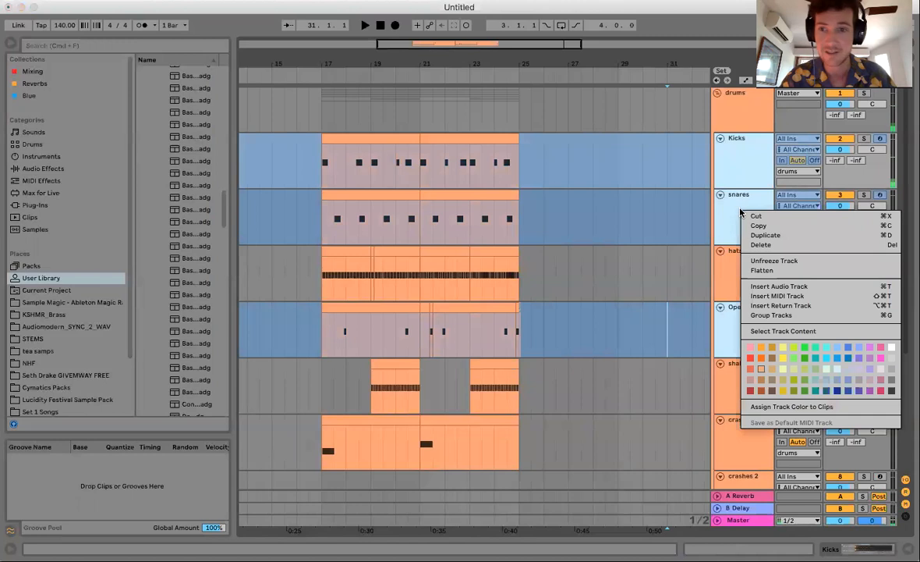
{"action": "left_click", "coordinate": [762, 270]}
Examine the first kick's waveform and the silence after it on an enlarged Kicks track.
{"action": "left_click_drag", "start_coordinate": [324, 63], "coordinate": [322, 90]}
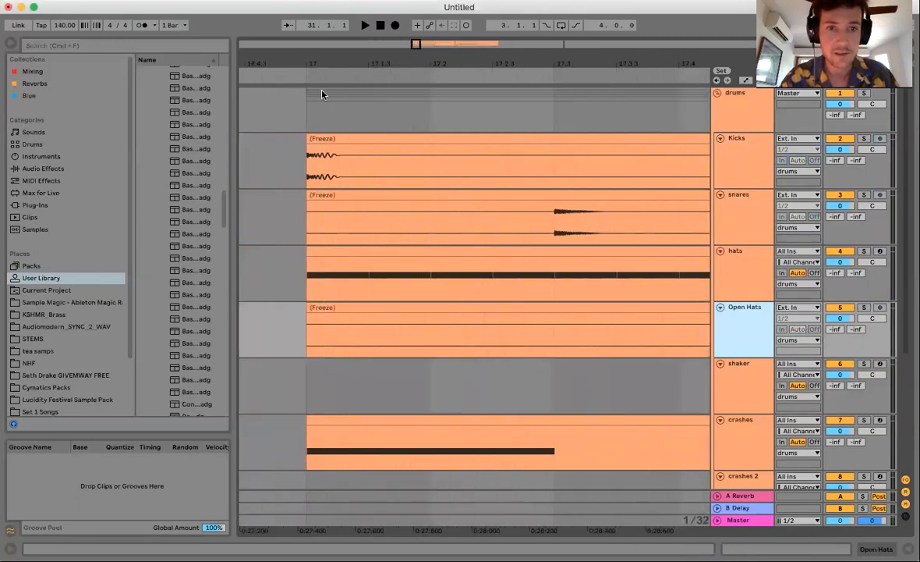
{"action": "left_click_drag", "start_coordinate": [308, 154], "coordinate": [360, 164]}
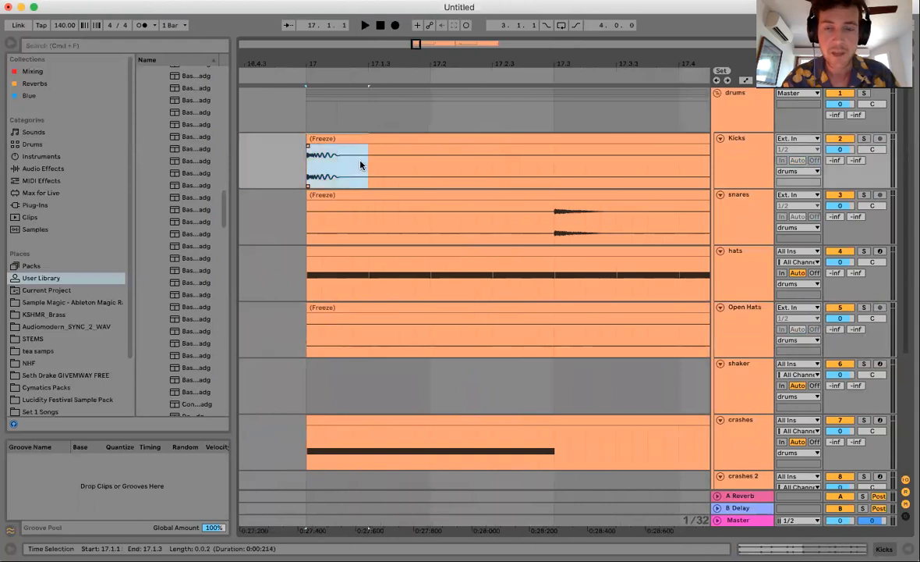
{"action": "left_click_drag", "start_coordinate": [307, 179], "coordinate": [402, 186]}
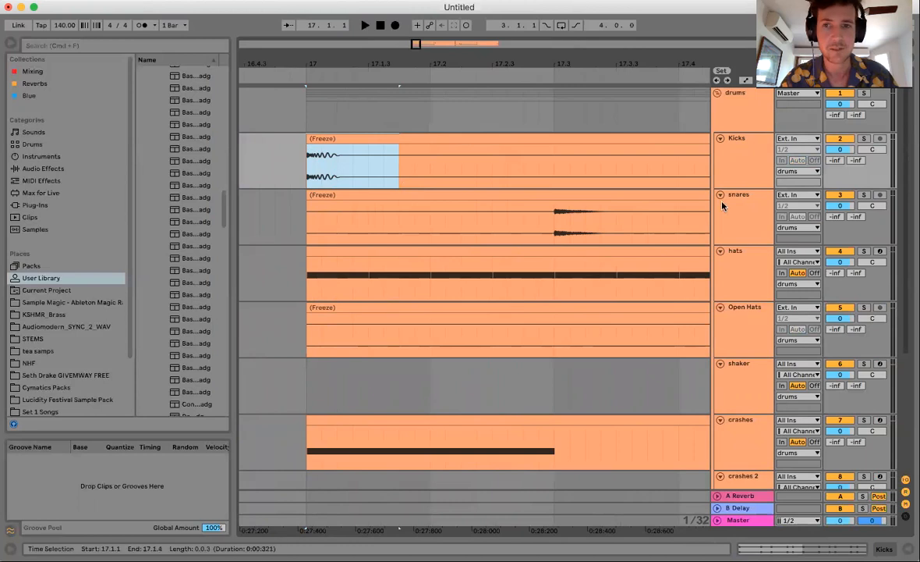
{"action": "left_click_drag", "start_coordinate": [728, 189], "coordinate": [707, 308]}
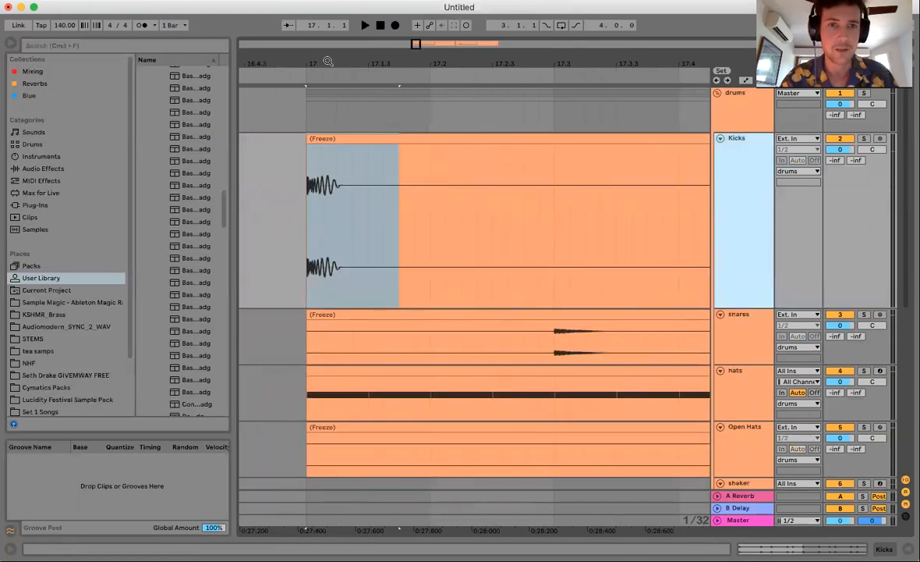
{"action": "key", "text": "z"}
{"action": "left_click_drag", "start_coordinate": [365, 202], "coordinate": [626, 211]}
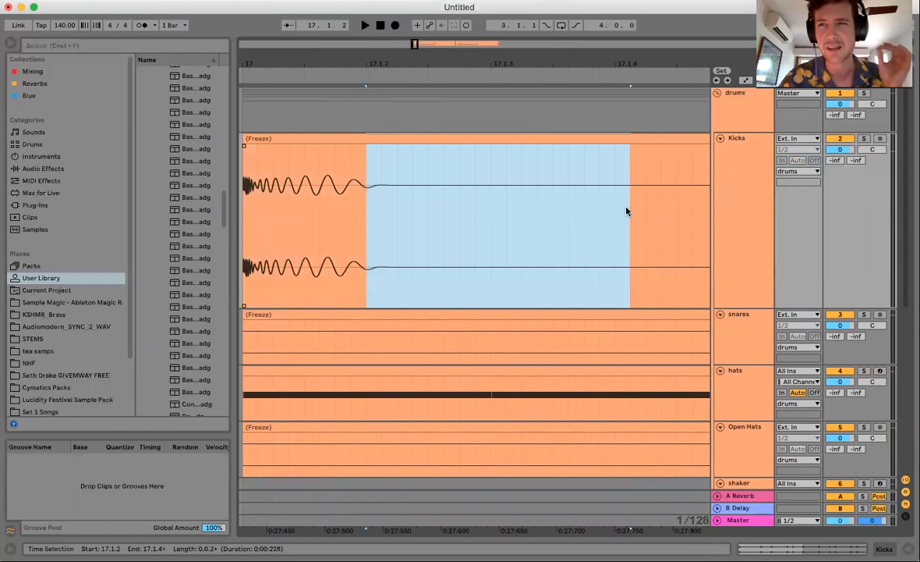
{"action": "left_click_drag", "start_coordinate": [505, 63], "coordinate": [506, 25]}
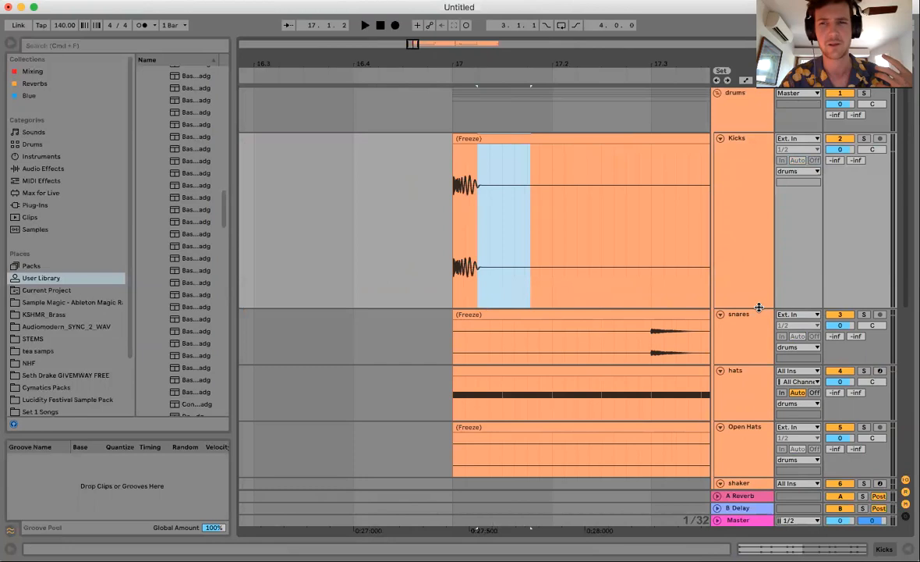
Try to split off and delete a short silent section right after the first kick.
{"action": "left_click_drag", "start_coordinate": [484, 226], "coordinate": [492, 230]}
{"action": "key", "text": "super+e"}
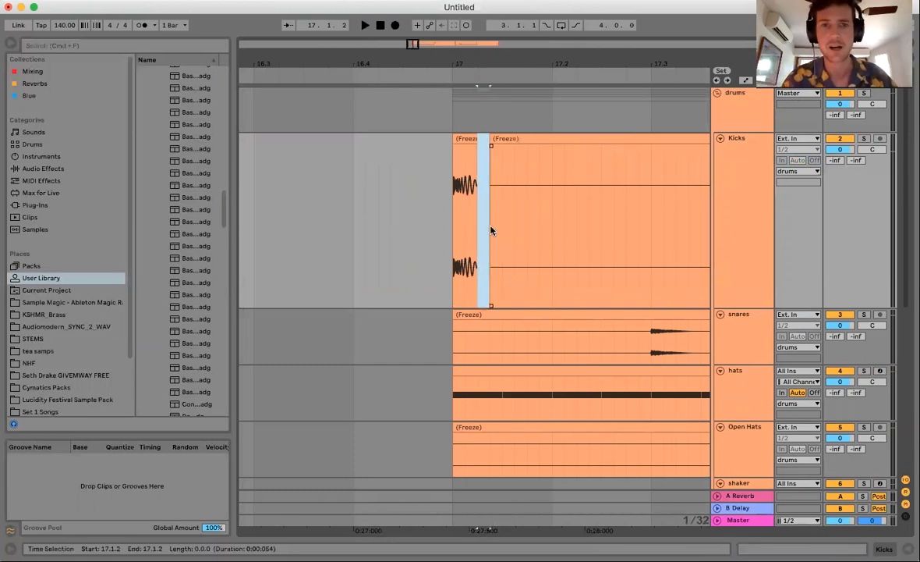
{"action": "key", "text": "Delete"}
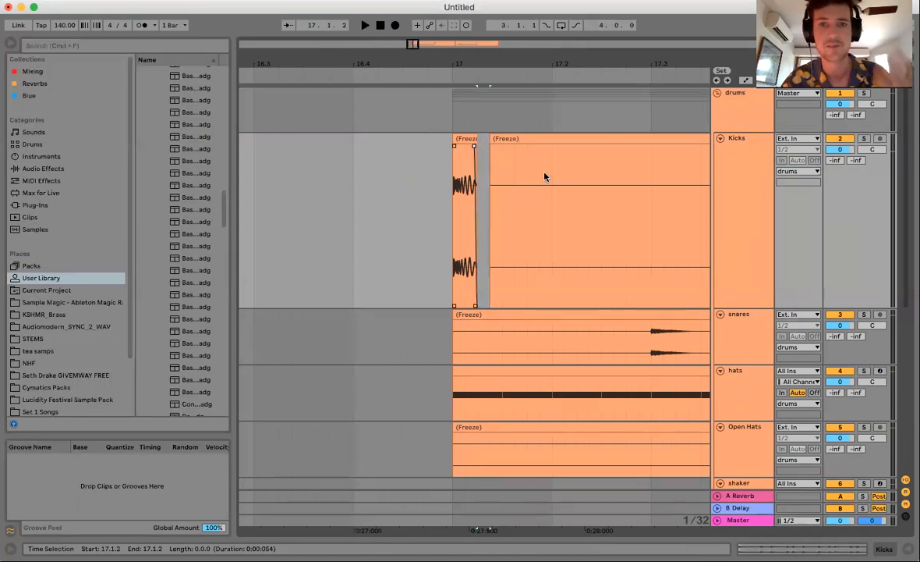
{"action": "key", "text": "super+z"}
{"action": "key", "text": "super+z"}
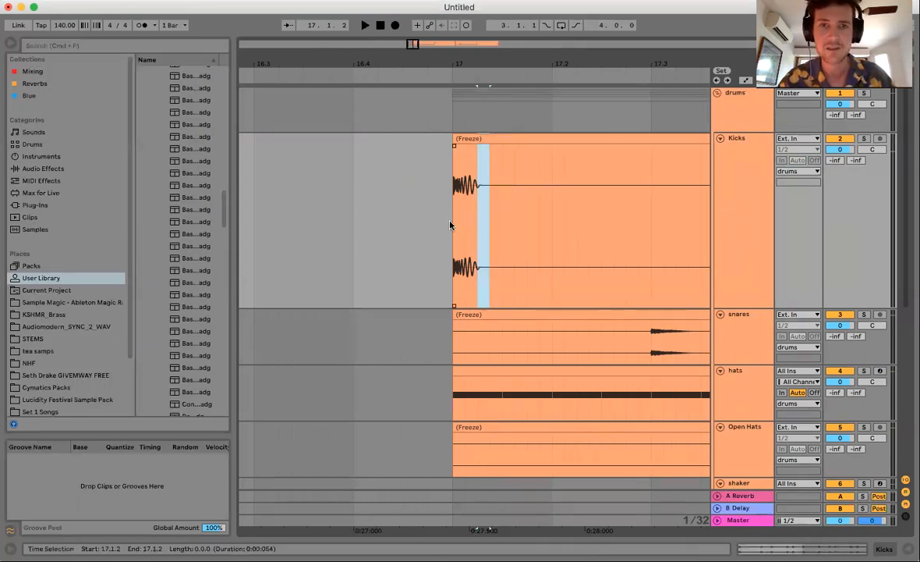
Shrink the Kicks track to the same height as the neighbouring drum tracks.
{"action": "left_click_drag", "start_coordinate": [509, 64], "coordinate": [509, 33]}
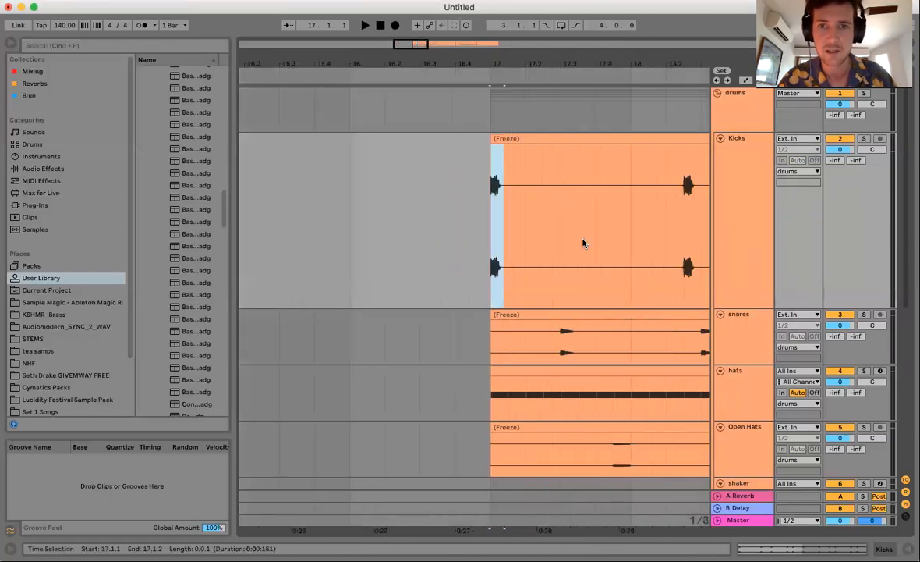
{"action": "scroll", "coordinate": [584, 243], "scroll_direction": "right", "scroll_amount": 2}
{"action": "left_click", "coordinate": [742, 308]}
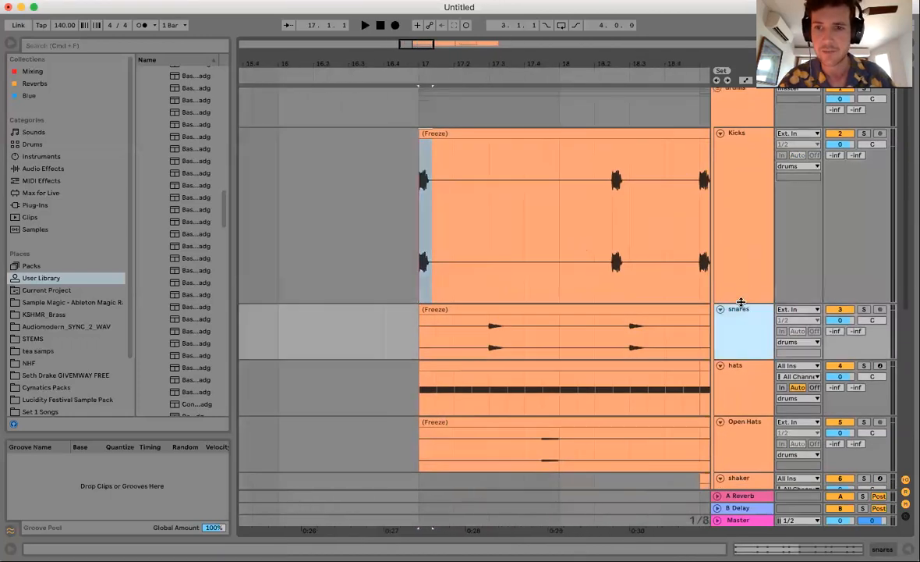
{"action": "left_click_drag", "start_coordinate": [741, 302], "coordinate": [743, 185]}
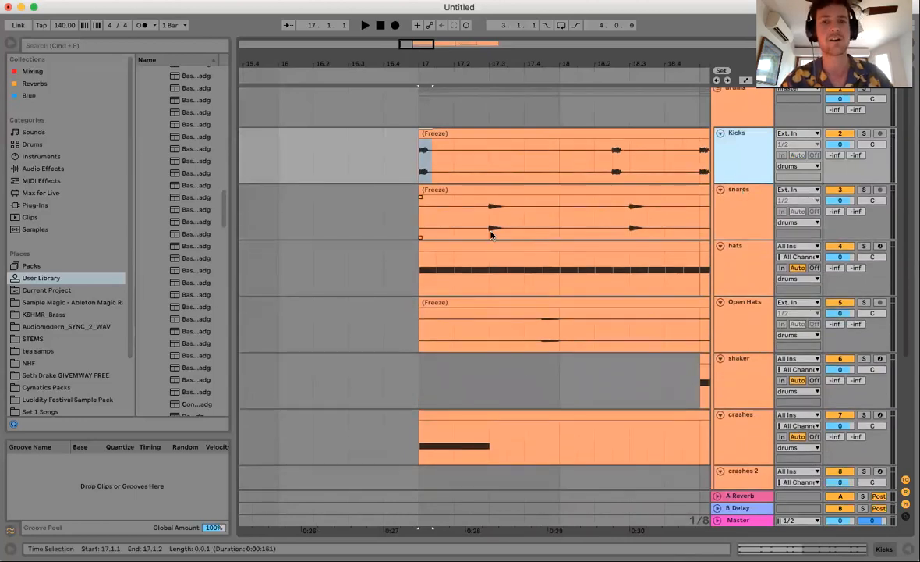
Place a copy of the first snare's tail, 17.3.2 to 17.3.3, directly before the snare at 17.2.4.
{"action": "left_click", "coordinate": [491, 234]}
{"action": "left_click_drag", "start_coordinate": [491, 235], "coordinate": [502, 234]}
{"action": "left_click_drag", "start_coordinate": [503, 56], "coordinate": [503, 74]}
{"action": "left_click_drag", "start_coordinate": [482, 212], "coordinate": [522, 216]}
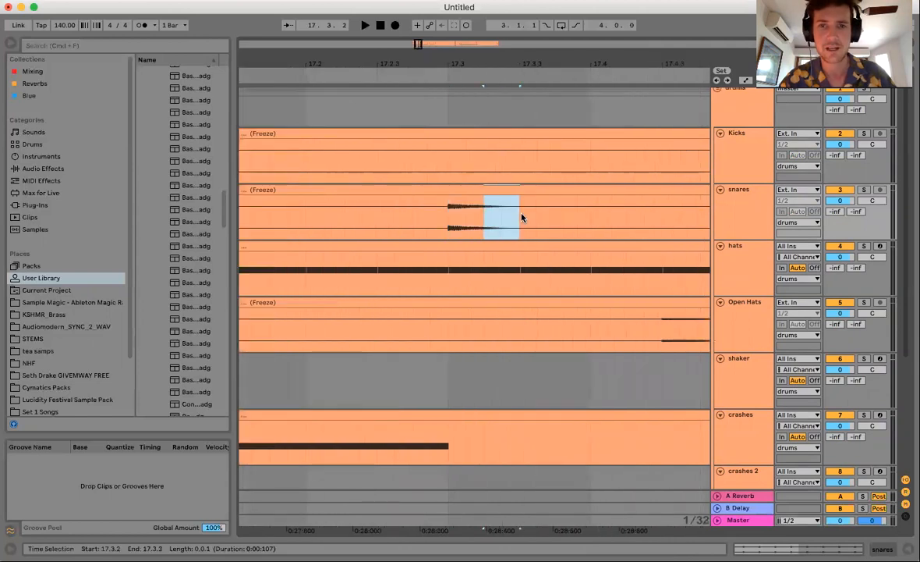
{"action": "left_click_drag", "start_coordinate": [410, 222], "coordinate": [431, 221]}
{"action": "key", "text": "super+e"}
{"action": "left_click", "coordinate": [429, 190]}
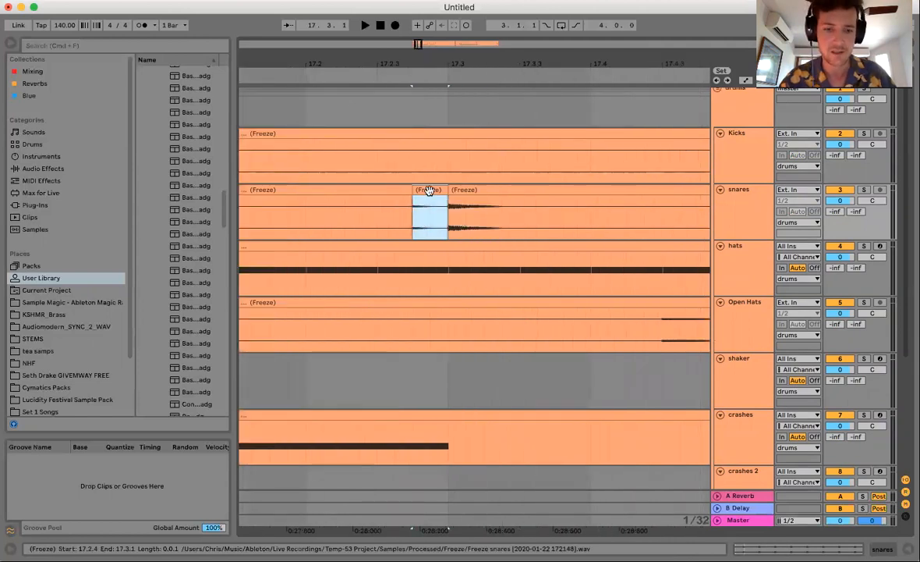
Try reversing the copied snare tail clip and play back how it leads into the first snare.
{"action": "right_click", "coordinate": [429, 190]}
{"action": "left_click", "coordinate": [422, 197]}
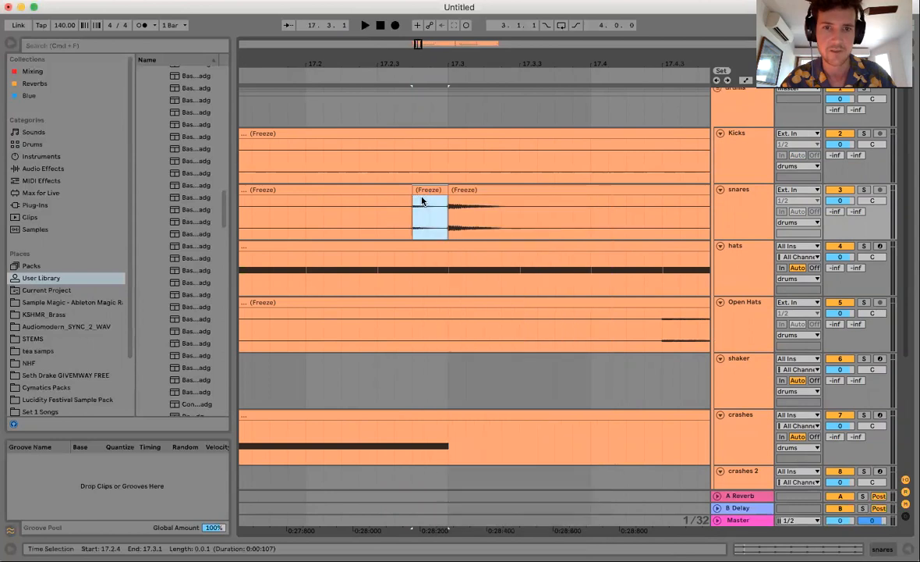
{"action": "left_click", "coordinate": [427, 190]}
{"action": "double_click", "coordinate": [427, 189]}
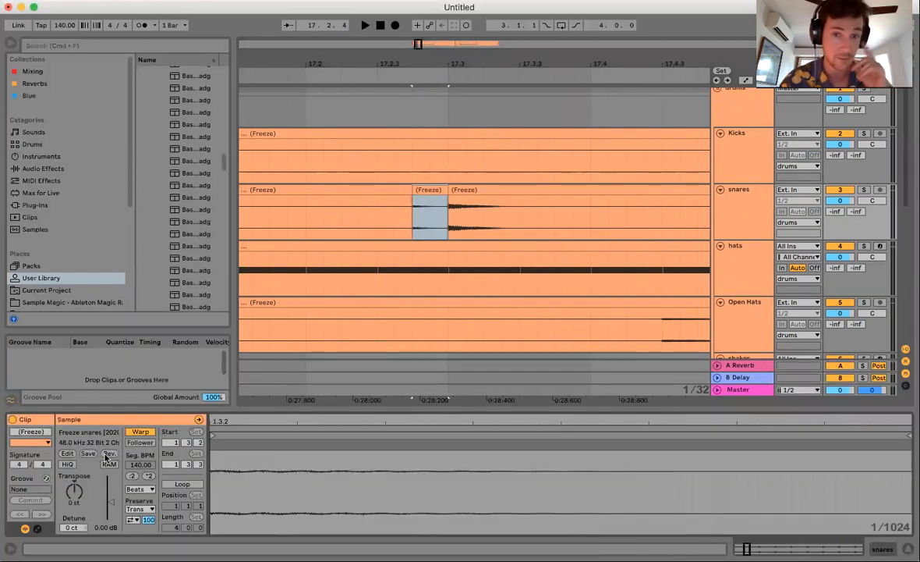
{"action": "left_click_drag", "start_coordinate": [460, 65], "coordinate": [461, 31]}
{"action": "left_click", "coordinate": [453, 190]}
{"action": "key", "text": "space"}
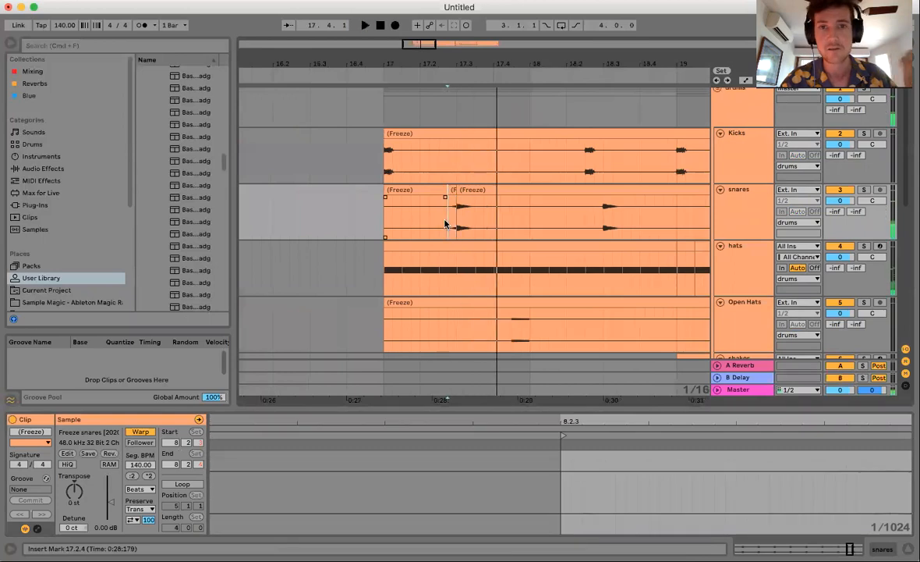
{"action": "left_click_drag", "start_coordinate": [457, 190], "coordinate": [385, 192]}
{"action": "left_click", "coordinate": [449, 228]}
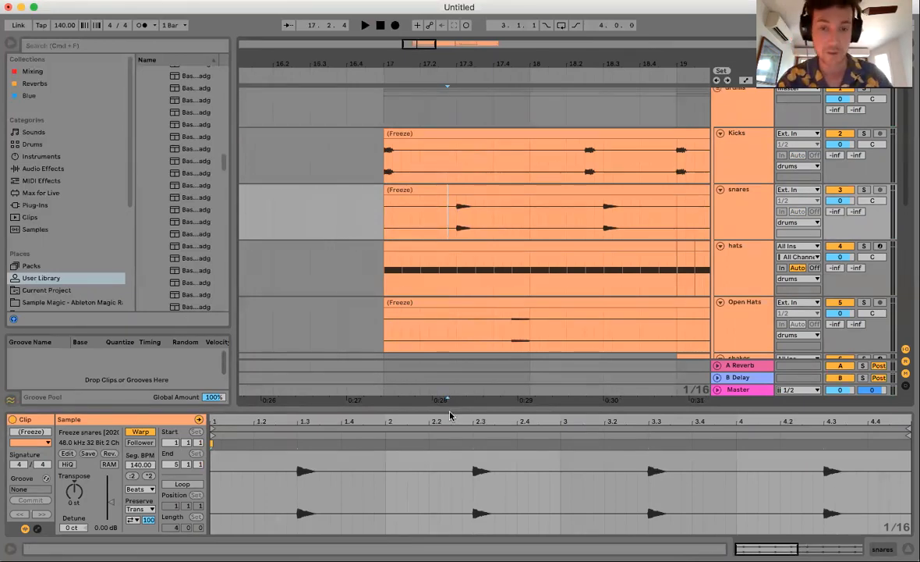
Hide the clip's sample view and look over the drum arrangement from bar 17 onward.
{"action": "left_click_drag", "start_coordinate": [453, 407], "coordinate": [451, 529]}
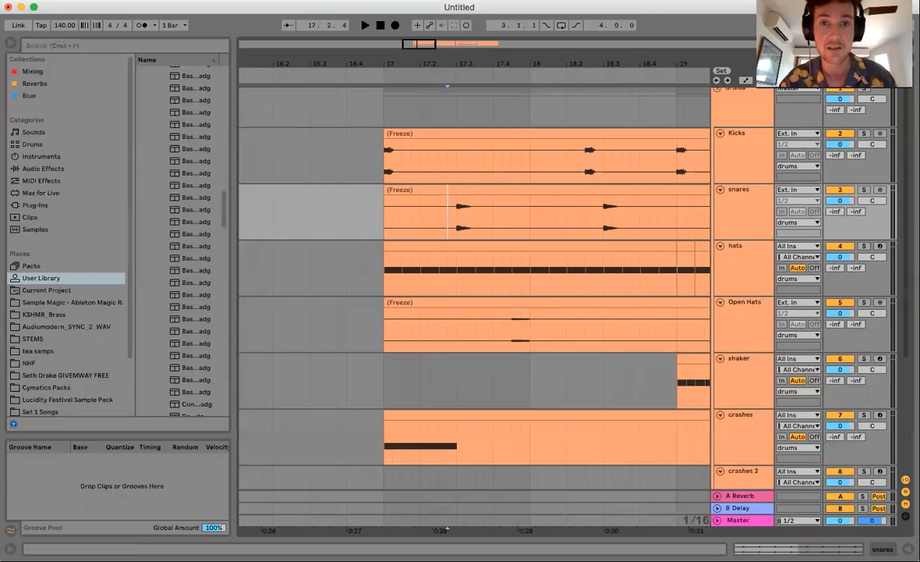
{"action": "left_click_drag", "start_coordinate": [497, 59], "coordinate": [498, 35]}
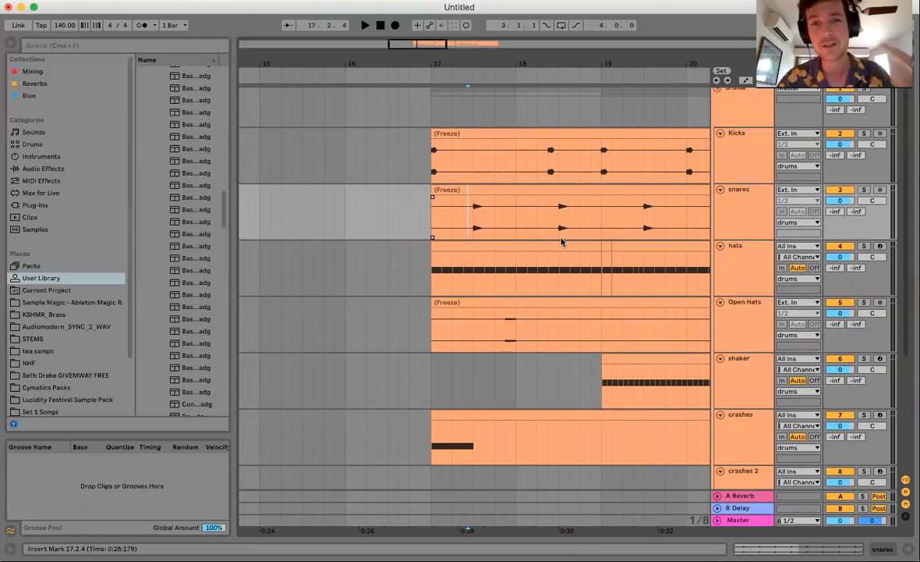
{"action": "scroll", "coordinate": [477, 224], "scroll_direction": "right", "scroll_amount": 4}
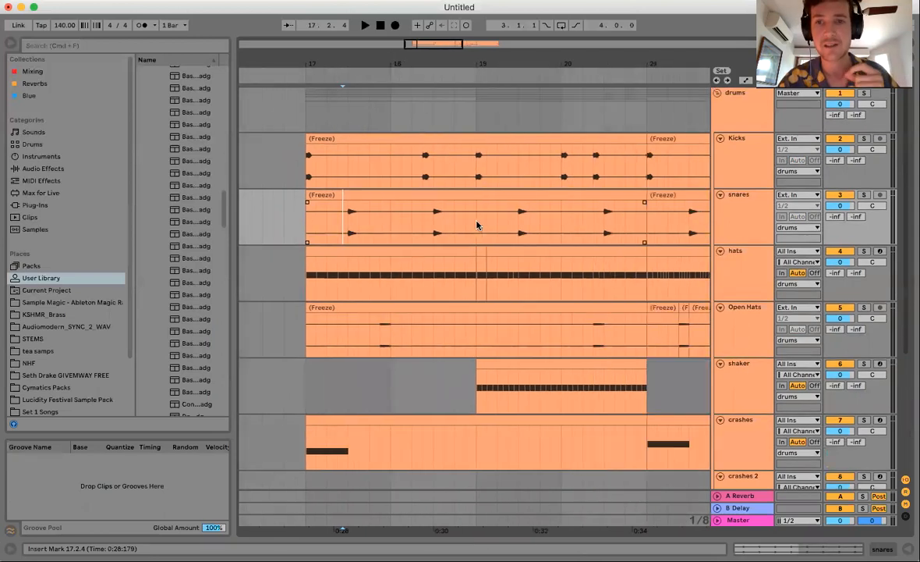
{"action": "left_click_drag", "start_coordinate": [484, 61], "coordinate": [484, 40]}
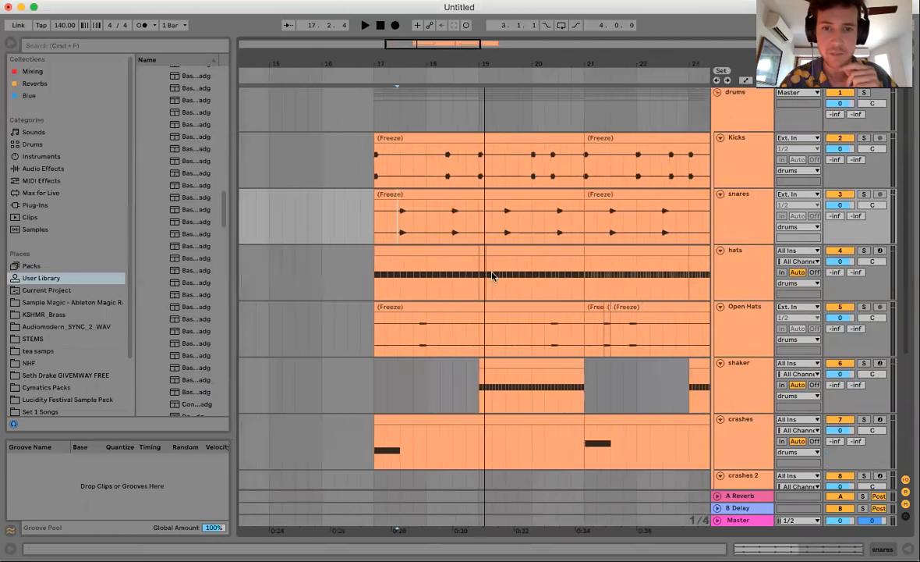
{"action": "left_click", "coordinate": [413, 332]}
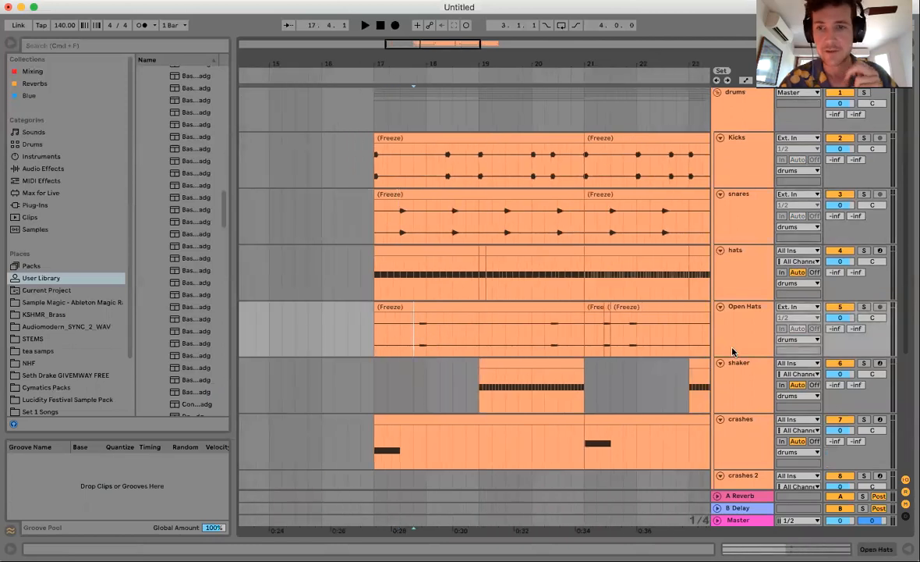
{"action": "mouse_move", "coordinate": [696, 356]}
{"action": "left_mouse_down"}
{"action": "mouse_move", "coordinate": [696, 496]}
{"action": "mouse_move", "coordinate": [696, 328]}
{"action": "mouse_move", "coordinate": [697, 356]}
{"action": "left_mouse_up"}
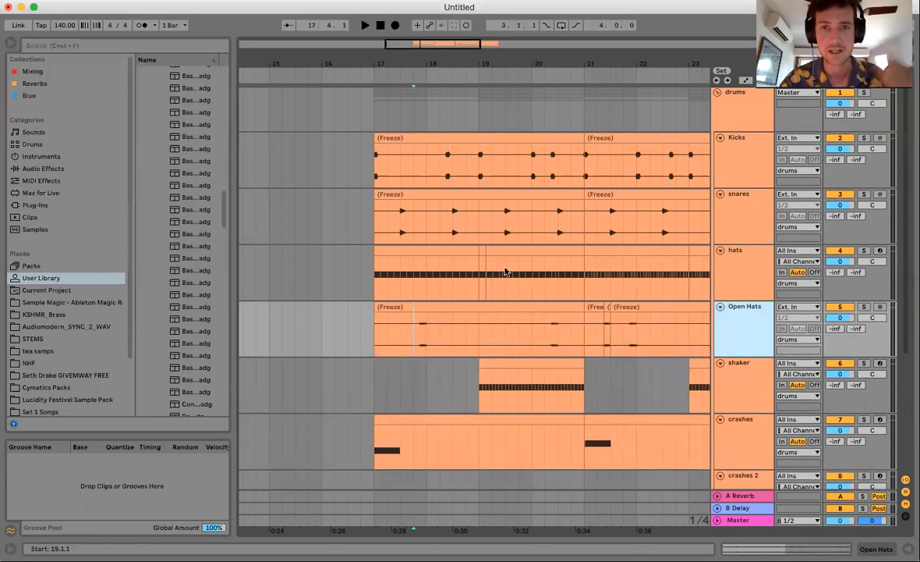
{"action": "scroll", "coordinate": [442, 251], "scroll_direction": "down", "scroll_amount": 3}
Solo the hats track and play back its pattern from bar 17.
{"action": "left_click", "coordinate": [358, 239]}
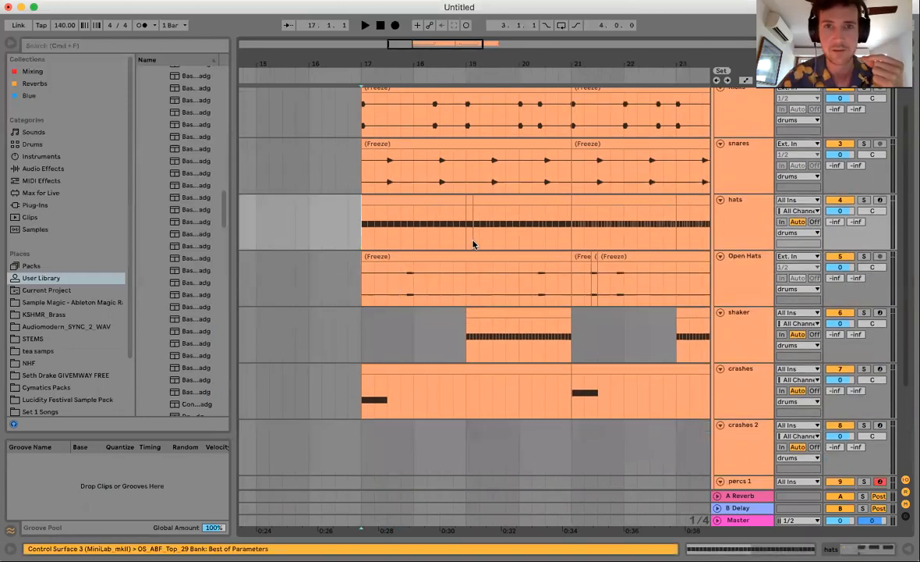
{"action": "scroll", "coordinate": [473, 245], "scroll_direction": "right", "scroll_amount": 3}
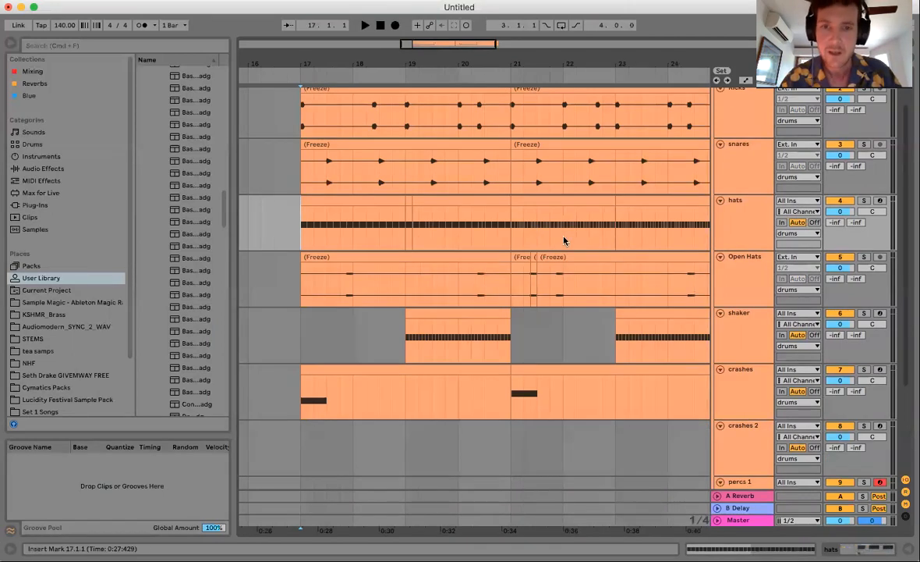
{"action": "left_click", "coordinate": [864, 201]}
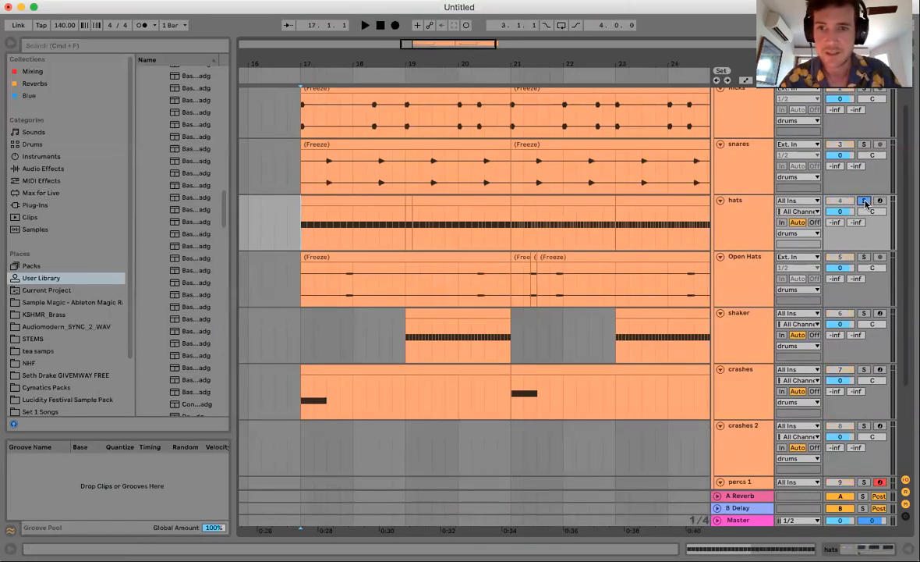
{"action": "key", "text": "space"}
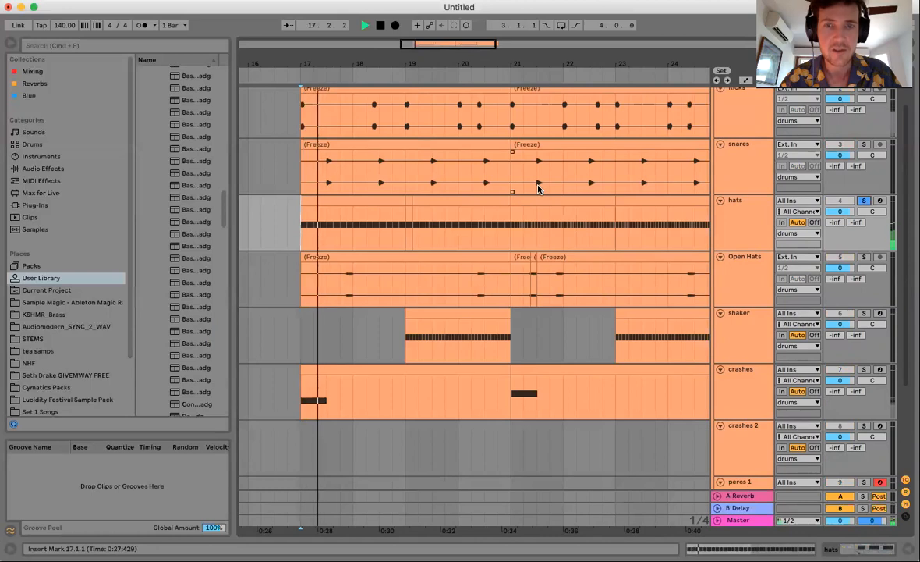
{"action": "key", "text": "space"}
Open the first hats clip to view its MIDI notes, then hide the clip view.
{"action": "left_click", "coordinate": [331, 217]}
{"action": "double_click", "coordinate": [323, 206]}
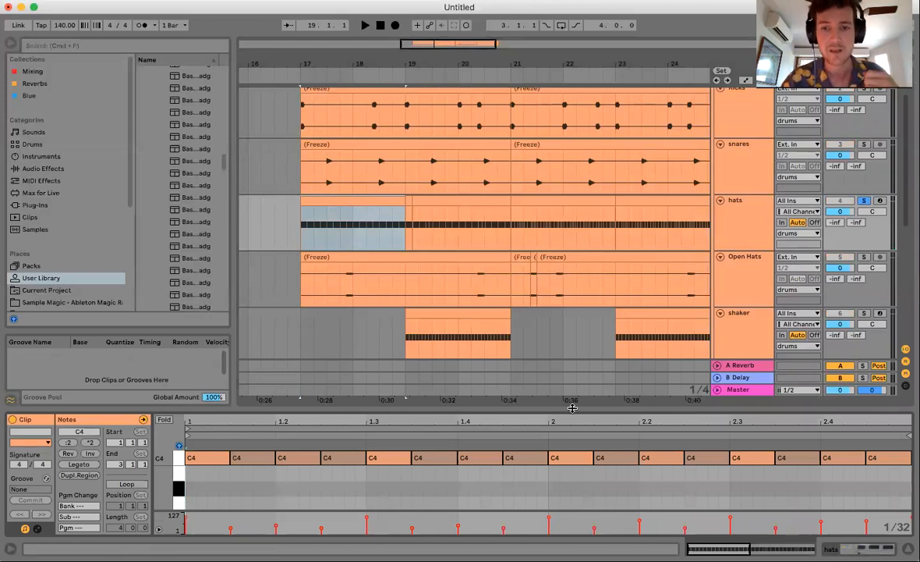
{"action": "left_click", "coordinate": [909, 549]}
Look over the kicks and snares audio clips between bars 17 and 25.
{"action": "left_click_drag", "start_coordinate": [519, 65], "coordinate": [518, 39]}
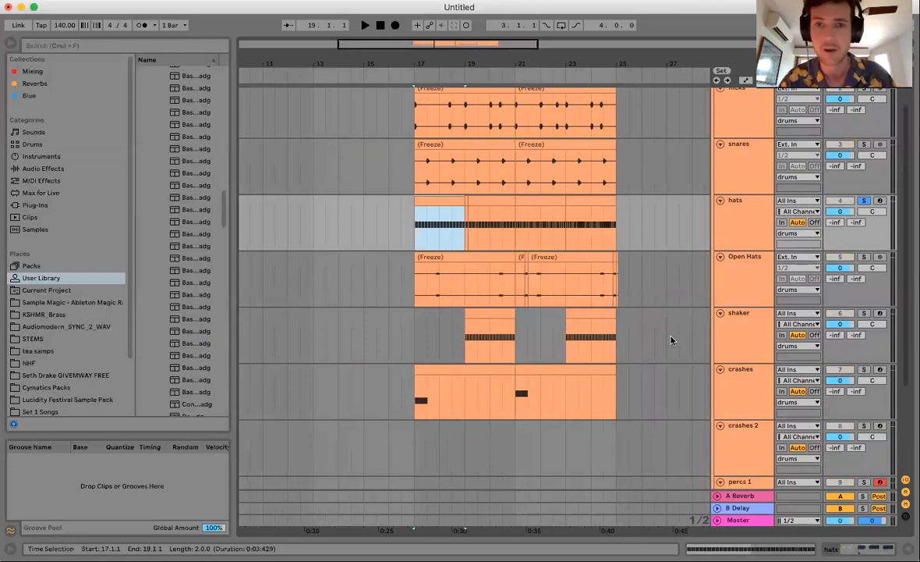
{"action": "scroll", "coordinate": [641, 218], "scroll_direction": "up", "scroll_amount": 2}
{"action": "scroll", "coordinate": [641, 219], "scroll_direction": "right", "scroll_amount": 1}
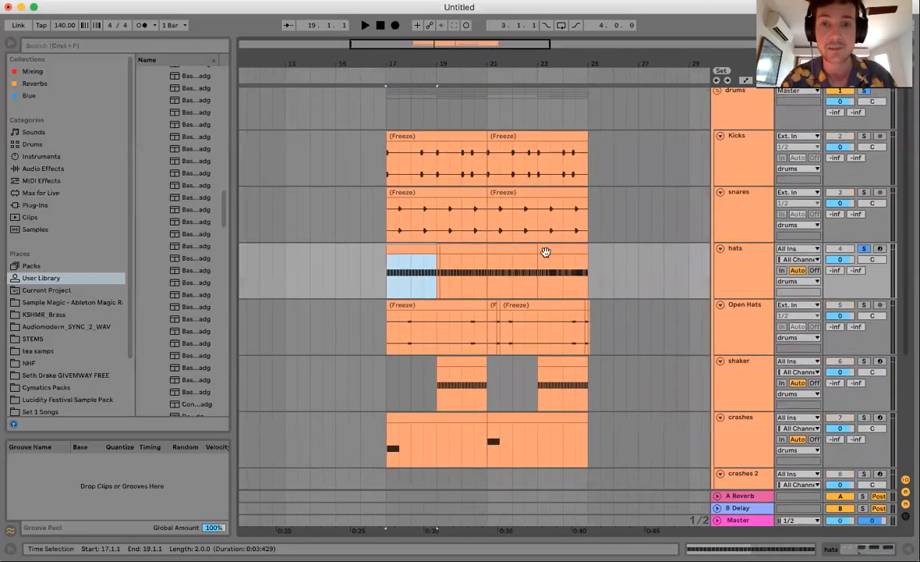
{"action": "left_click_drag", "start_coordinate": [388, 220], "coordinate": [589, 165]}
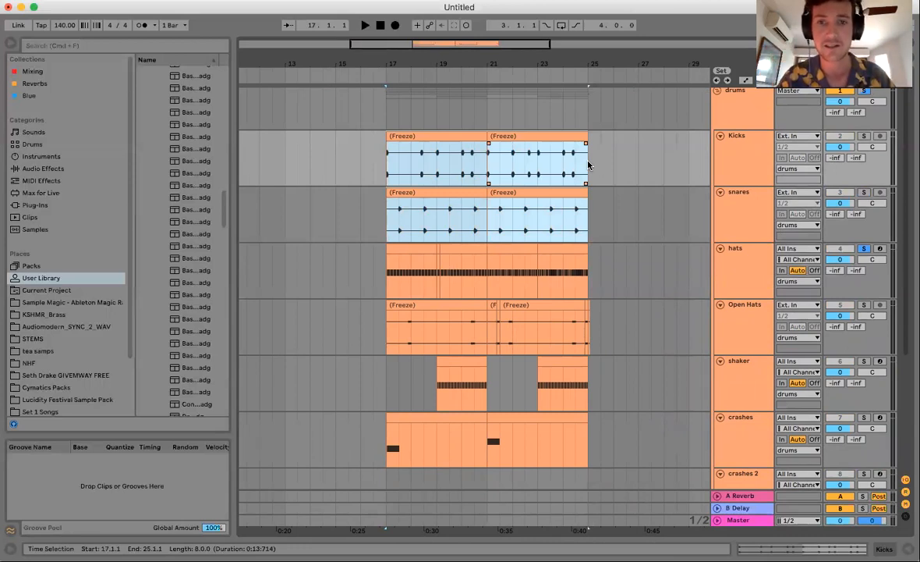
{"action": "left_click", "coordinate": [397, 208]}
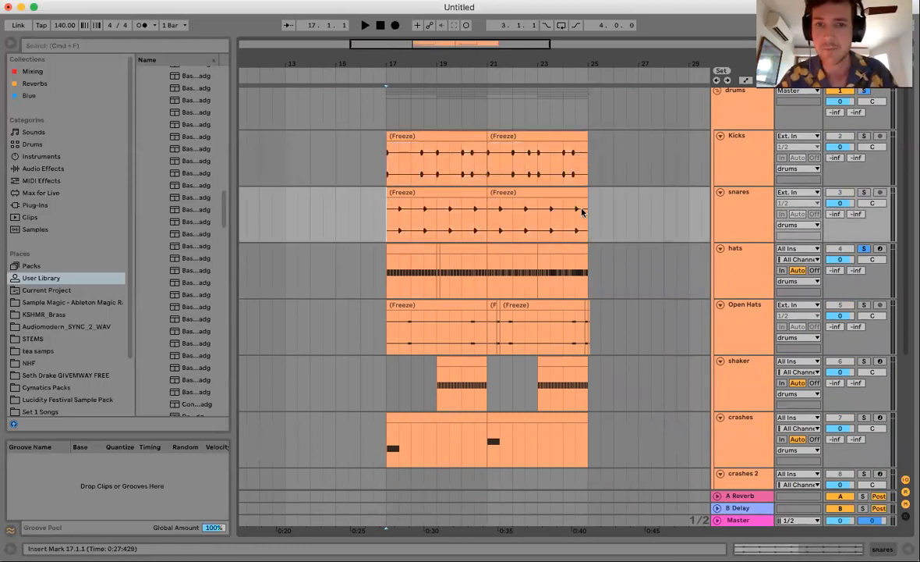
{"action": "scroll", "coordinate": [582, 211], "scroll_direction": "right", "scroll_amount": 3}
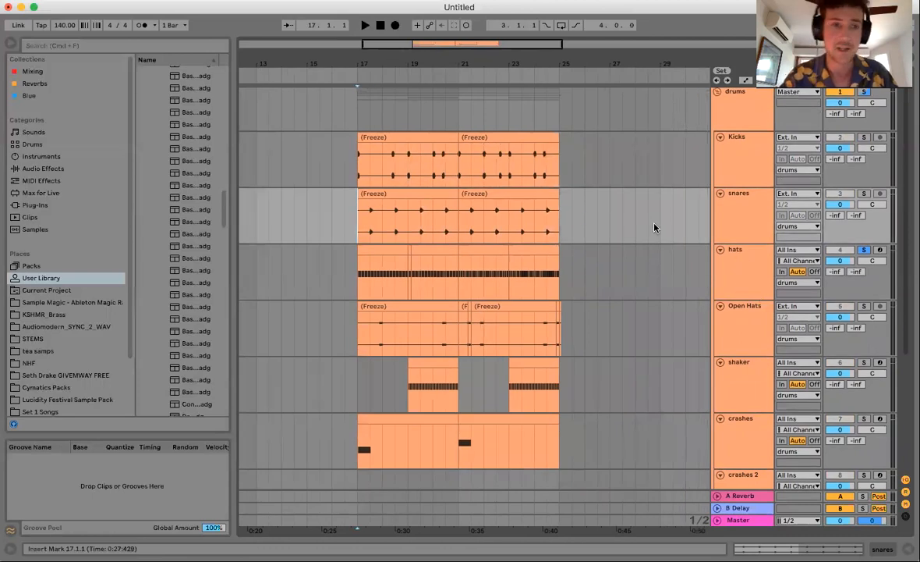
{"action": "left_click_drag", "start_coordinate": [384, 62], "coordinate": [384, 117]}
{"action": "scroll", "coordinate": [402, 190], "scroll_direction": "left", "scroll_amount": 3}
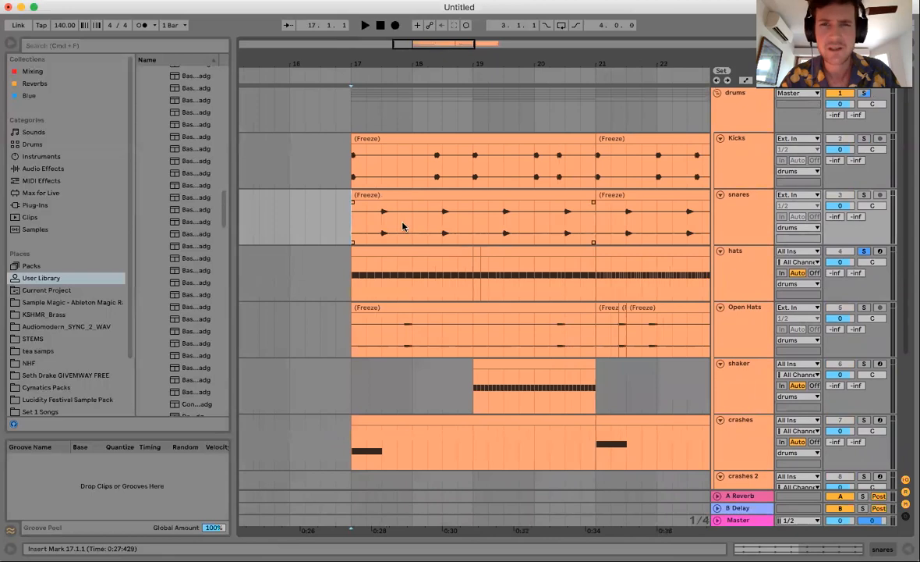
Turn off the solo on the hats so all drum tracks are active, and select the snares track.
{"action": "left_click", "coordinate": [865, 195]}
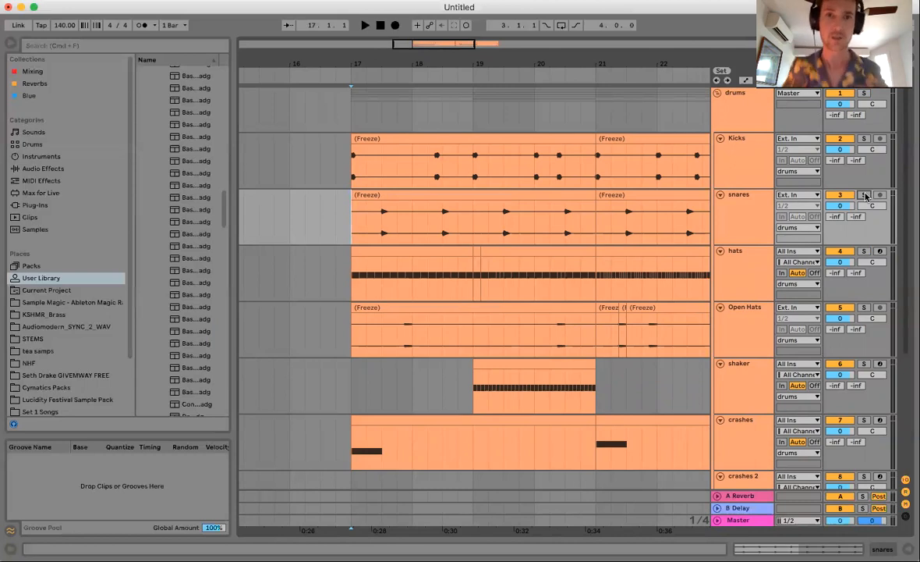
{"action": "left_click", "coordinate": [866, 197]}
{"action": "left_click", "coordinate": [425, 211]}
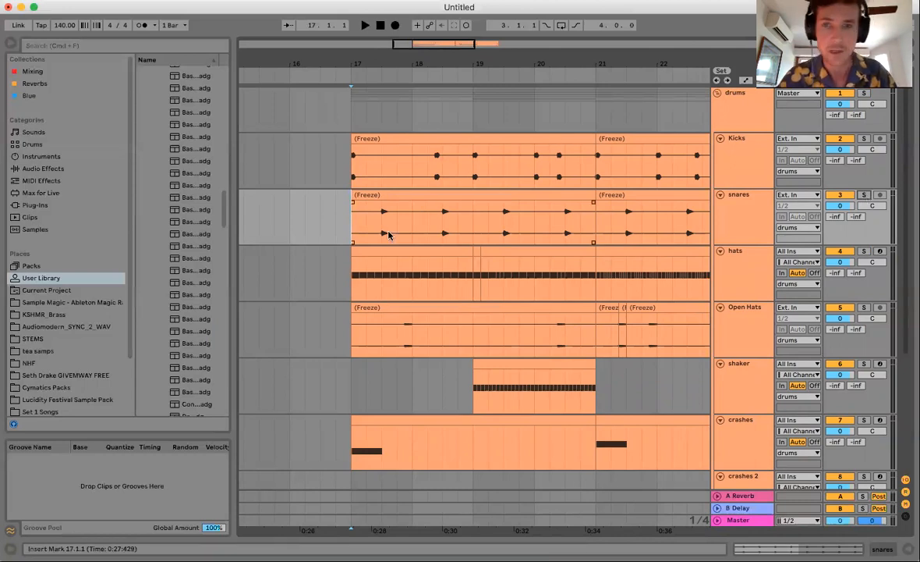
{"action": "scroll", "coordinate": [388, 235], "scroll_direction": "right", "scroll_amount": 2}
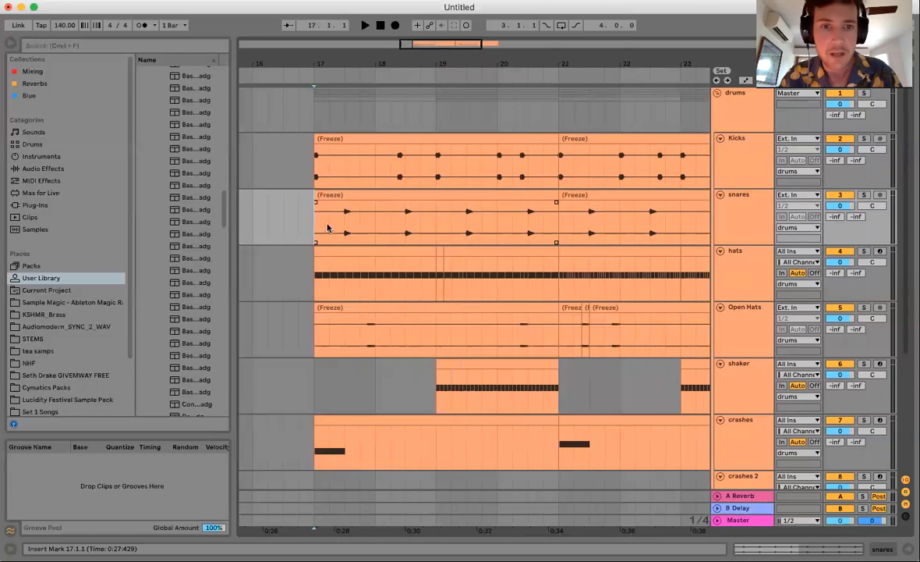
{"action": "left_click", "coordinate": [733, 223]}
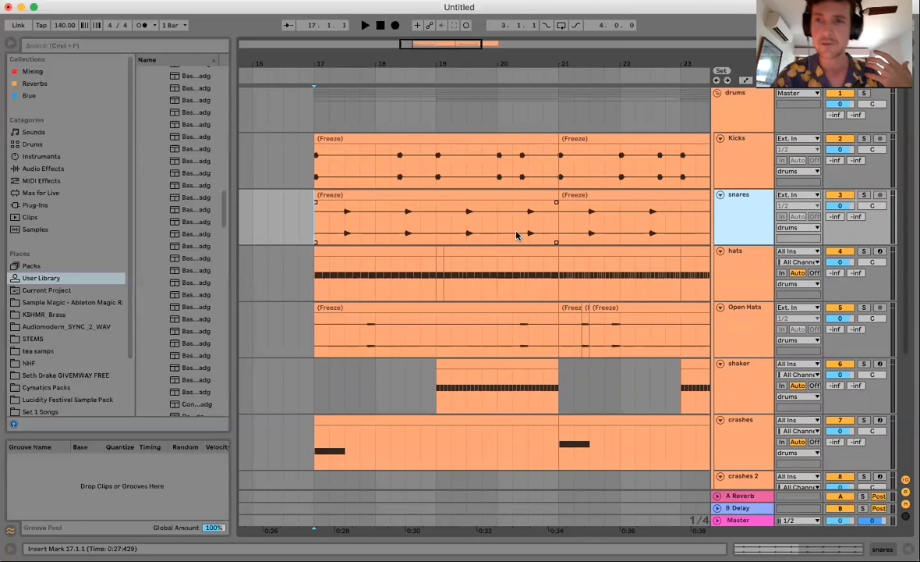
Try shifting the first snares clip about 27 ms earlier so its first hit falls ahead of 17.3.
{"action": "left_click_drag", "start_coordinate": [321, 64], "coordinate": [320, 134]}
{"action": "mouse_move", "coordinate": [414, 65]}
{"action": "left_mouse_down"}
{"action": "mouse_move", "coordinate": [414, 113]}
{"action": "mouse_move", "coordinate": [417, 67]}
{"action": "mouse_move", "coordinate": [416, 86]}
{"action": "mouse_move", "coordinate": [417, 76]}
{"action": "left_mouse_up"}
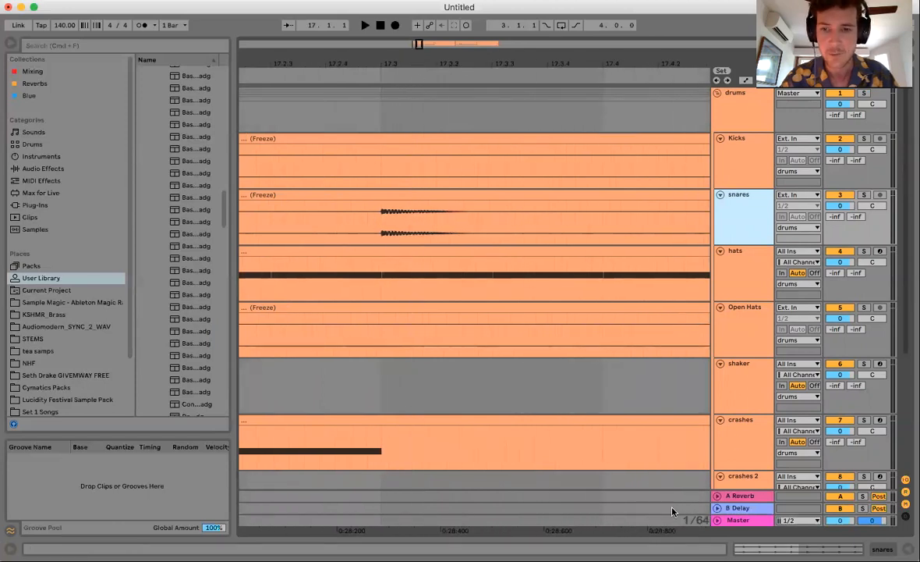
{"action": "left_click", "coordinate": [459, 194]}
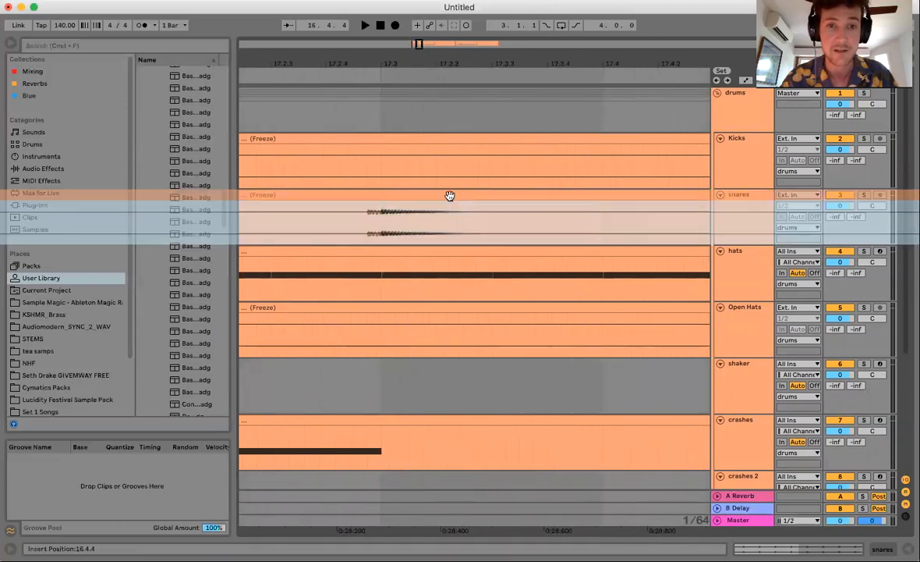
{"action": "left_click", "coordinate": [368, 211]}
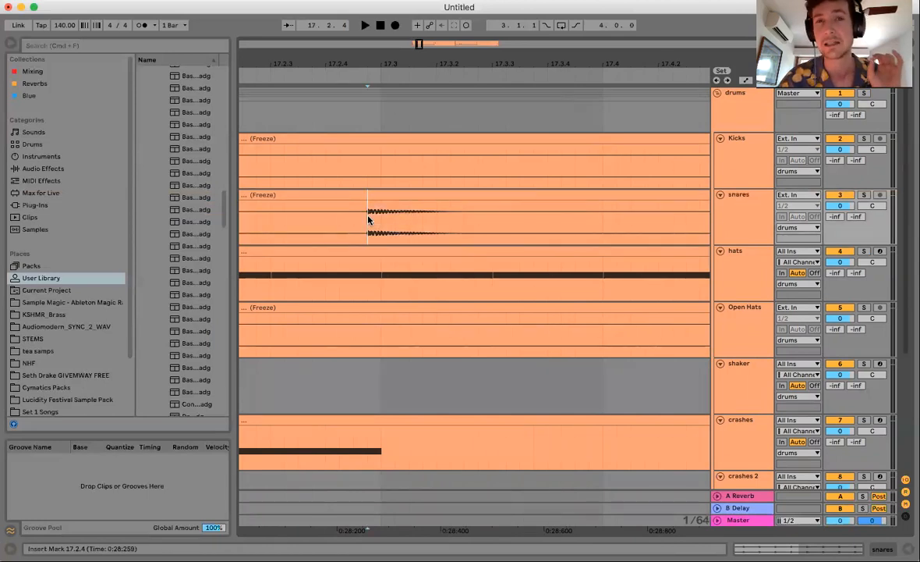
Play all the drums from bar 17 to hear the shifted snares against the kicks and hats.
{"action": "left_click_drag", "start_coordinate": [412, 62], "coordinate": [411, 14]}
{"action": "left_click", "coordinate": [368, 228]}
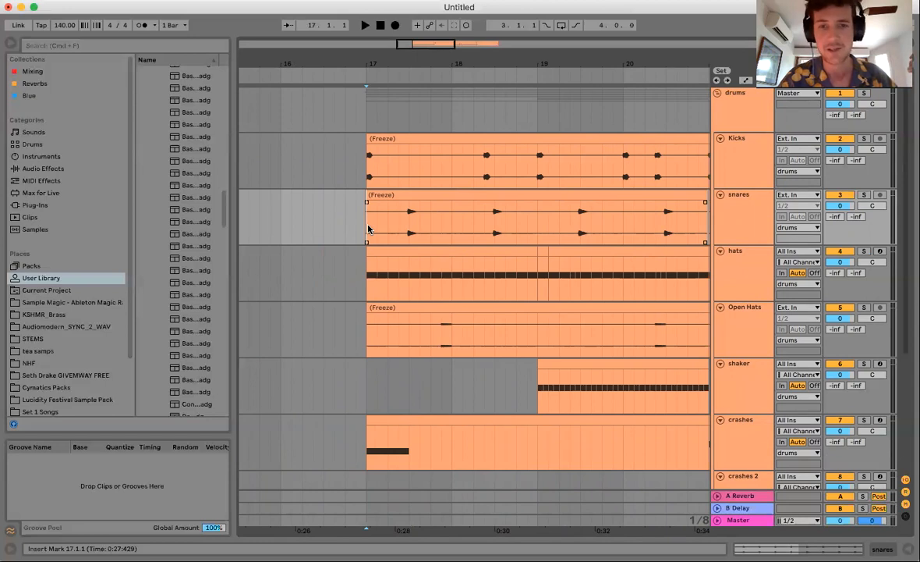
{"action": "key", "text": "space"}
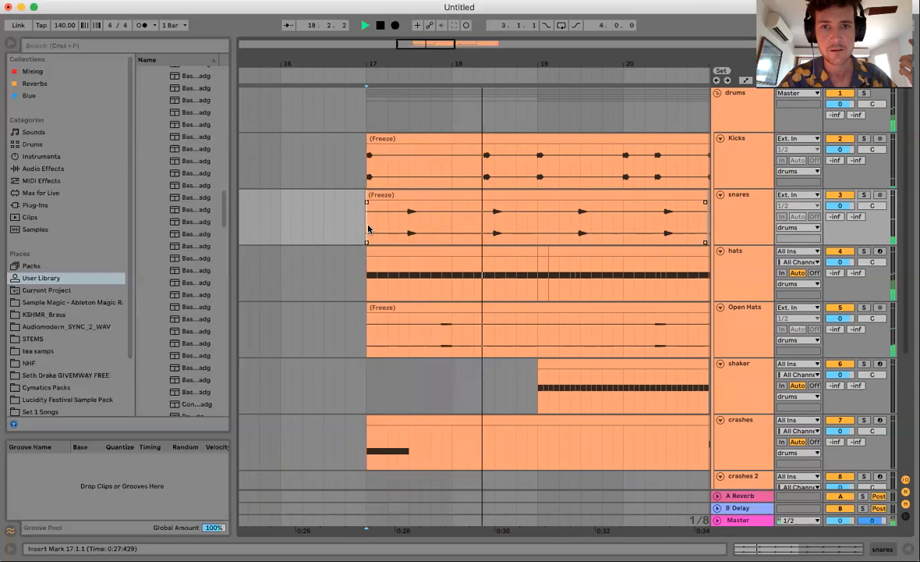
{"action": "key", "text": "space"}
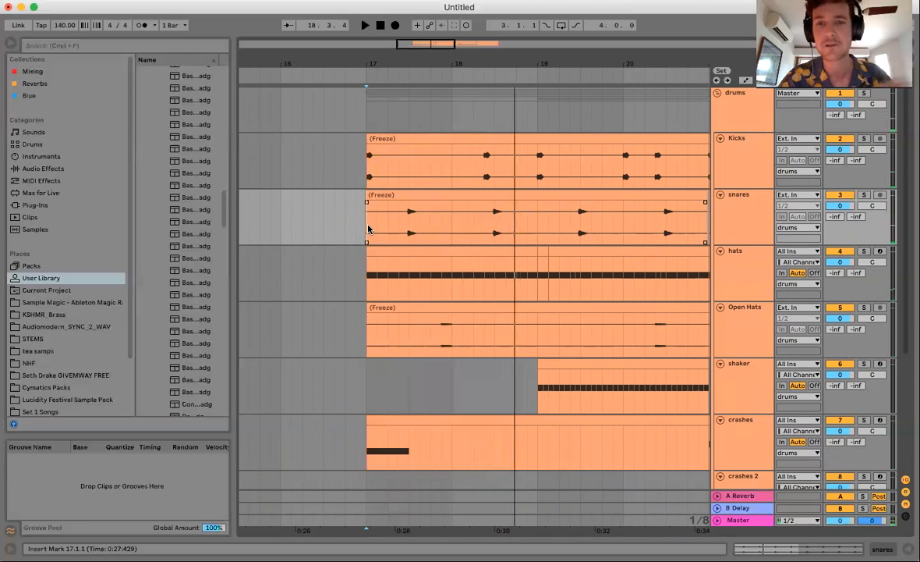
Restore the first snares clip to the bar 17 grid line, then nudge it about 7 ms earlier.
{"action": "left_click_drag", "start_coordinate": [418, 61], "coordinate": [385, 170]}
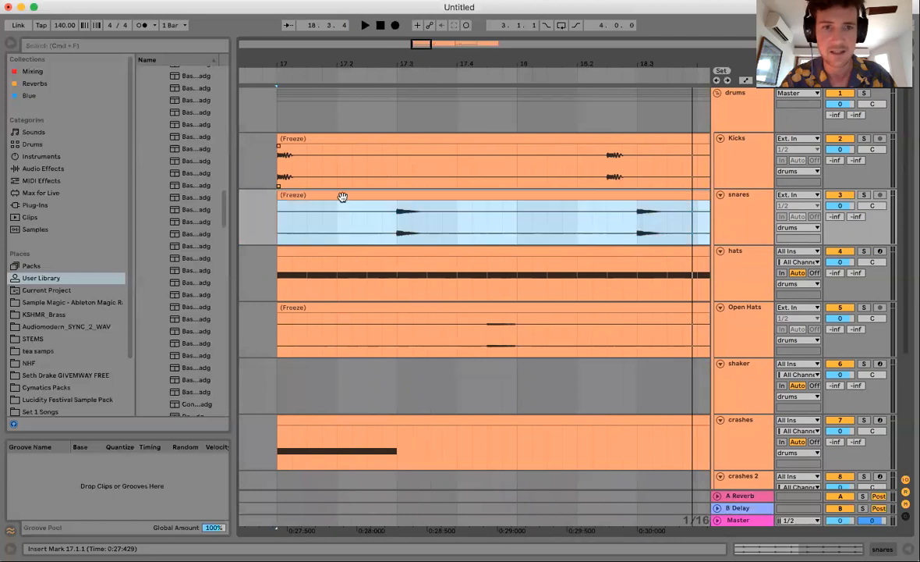
{"action": "left_click", "coordinate": [397, 212]}
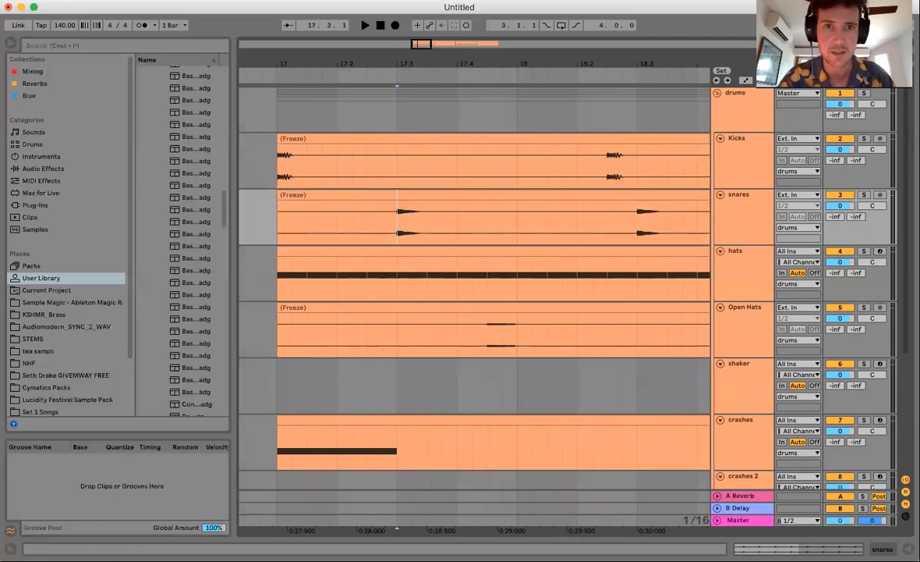
{"action": "key", "text": "plus"}
{"action": "key", "text": "plus"}
{"action": "key", "text": "plus"}
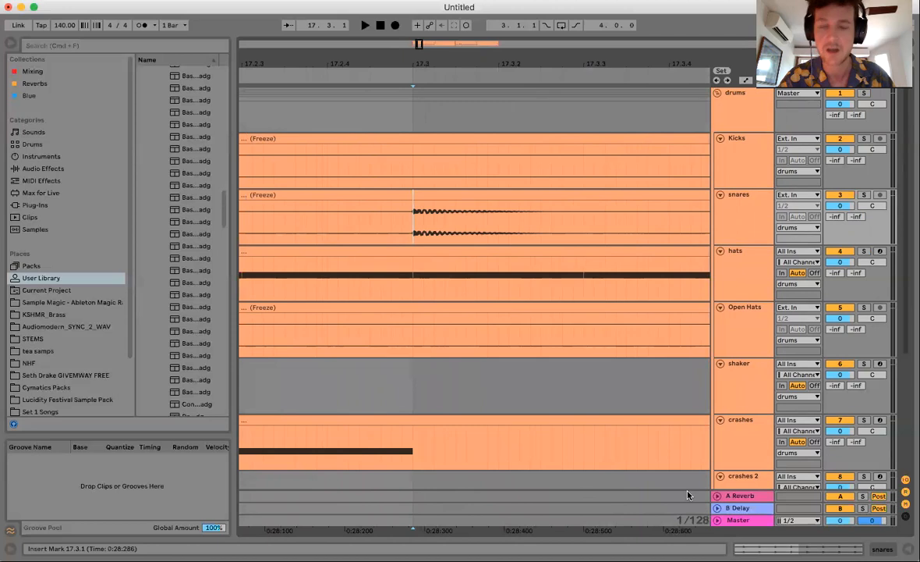
{"action": "left_click_drag", "start_coordinate": [406, 63], "coordinate": [406, 87]}
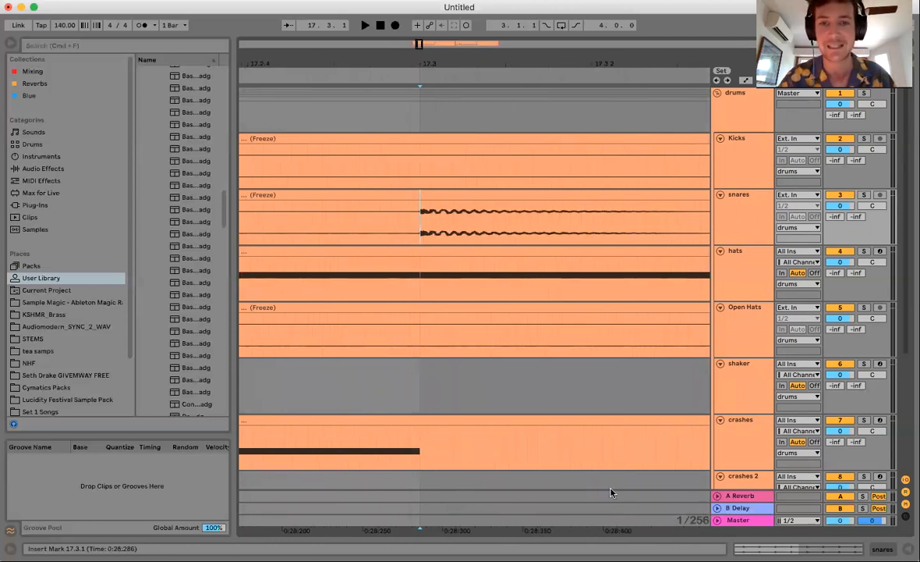
{"action": "left_click_drag", "start_coordinate": [428, 195], "coordinate": [419, 197]}
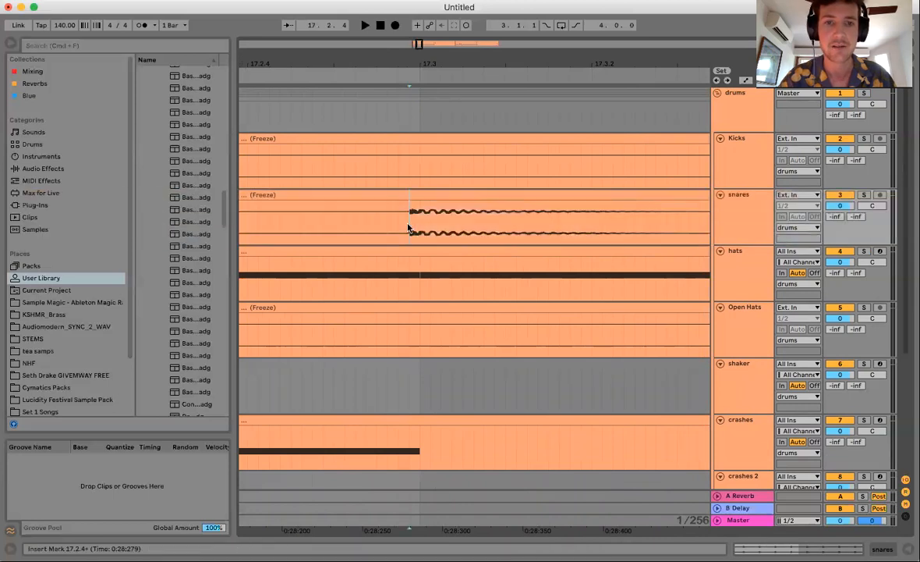
Select both snares clips from bar 17 to bar 25 in a wide view of the whole drum arrangement.
{"action": "left_click_drag", "start_coordinate": [432, 62], "coordinate": [463, 64]}
{"action": "left_click", "coordinate": [417, 232]}
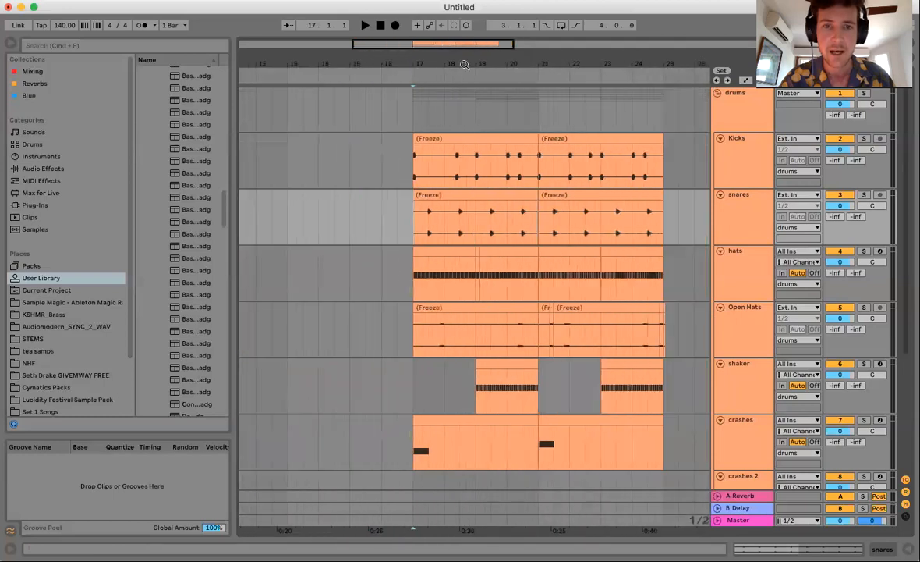
{"action": "left_click", "coordinate": [492, 227]}
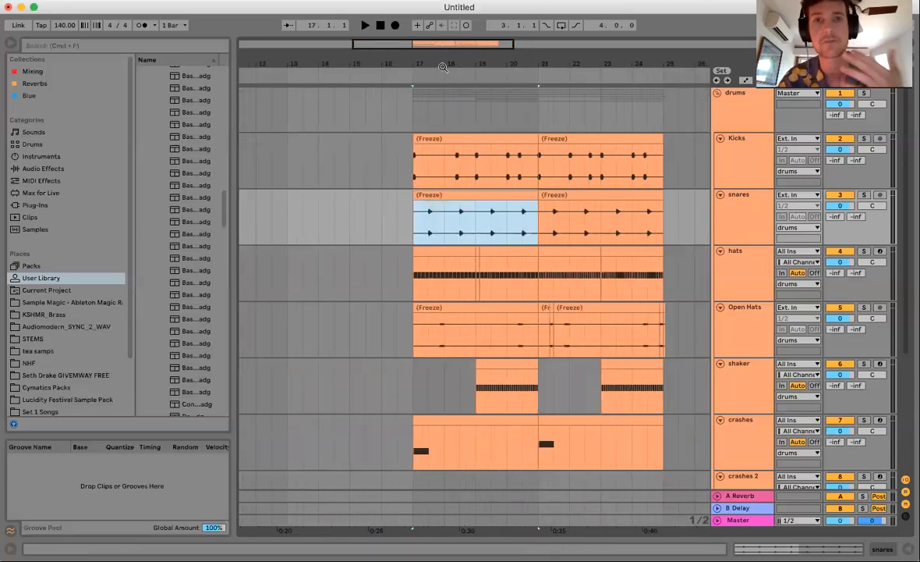
{"action": "mouse_move", "coordinate": [446, 64]}
{"action": "left_mouse_down"}
{"action": "mouse_move", "coordinate": [444, 75]}
{"action": "mouse_move", "coordinate": [470, 52]}
{"action": "left_mouse_up"}
{"action": "left_click", "coordinate": [343, 227]}
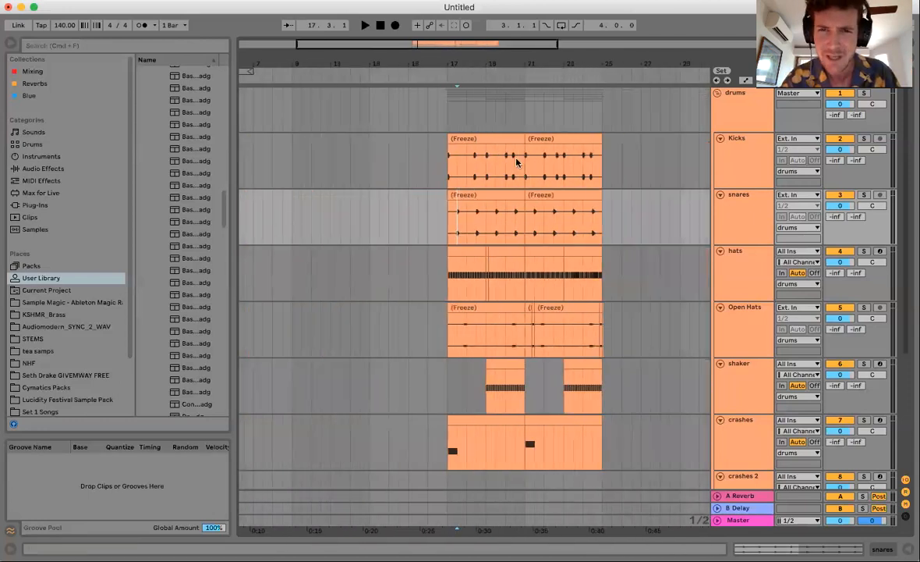
{"action": "left_click_drag", "start_coordinate": [451, 222], "coordinate": [602, 222]}
{"action": "left_click_drag", "start_coordinate": [572, 53], "coordinate": [592, 32]}
{"action": "left_click", "coordinate": [592, 61]}
{"action": "left_click_drag", "start_coordinate": [545, 60], "coordinate": [544, 22]}
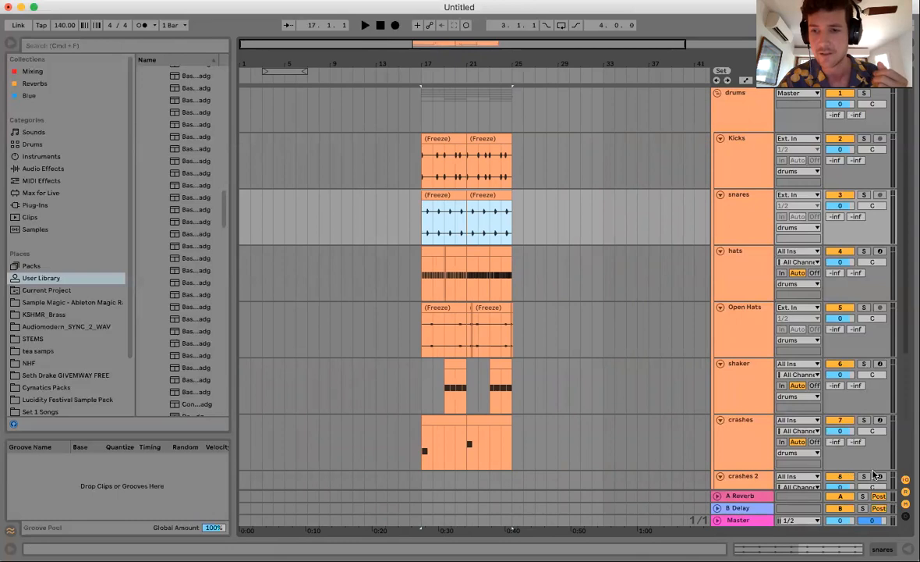
Select the A Reverb return track, then hide the return tracks in the arrangement.
{"action": "left_click", "coordinate": [906, 491]}
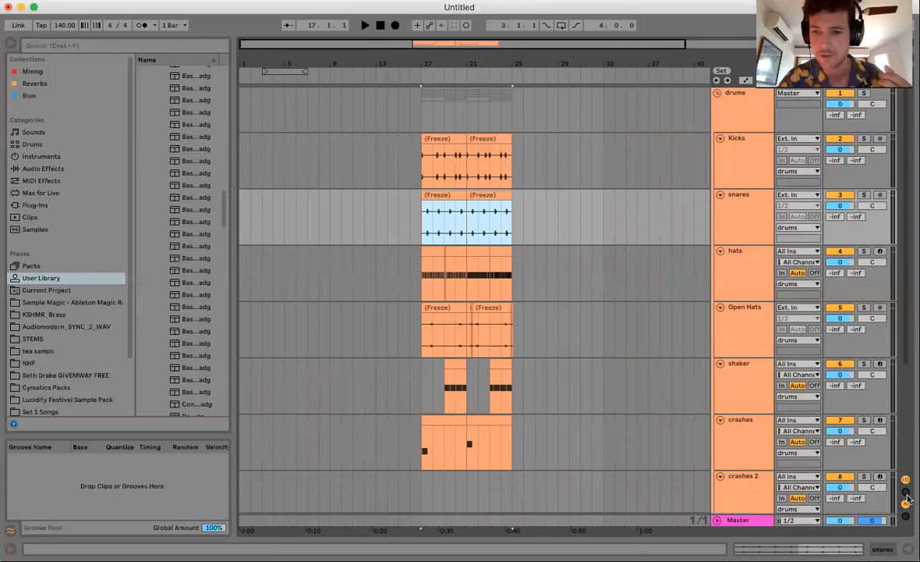
{"action": "left_click", "coordinate": [906, 493]}
{"action": "left_click", "coordinate": [750, 496]}
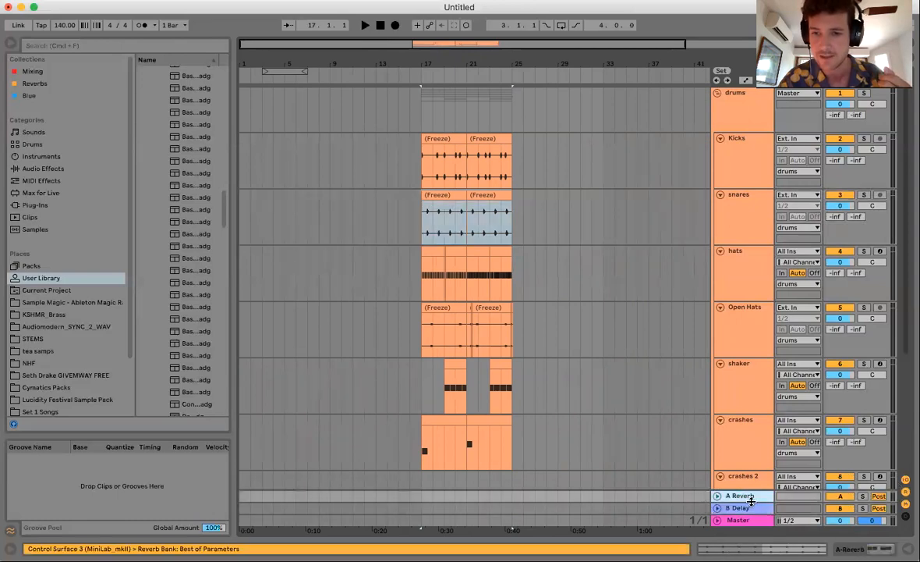
{"action": "left_click", "coordinate": [906, 493]}
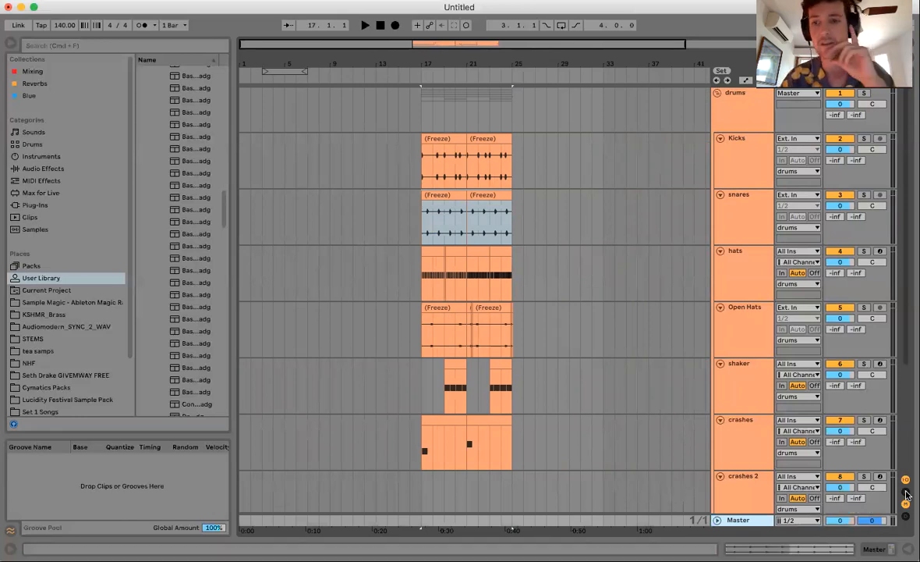
Show the return tracks and the track delay settings alongside the mixer in the arrangement.
{"action": "left_click", "coordinate": [906, 505]}
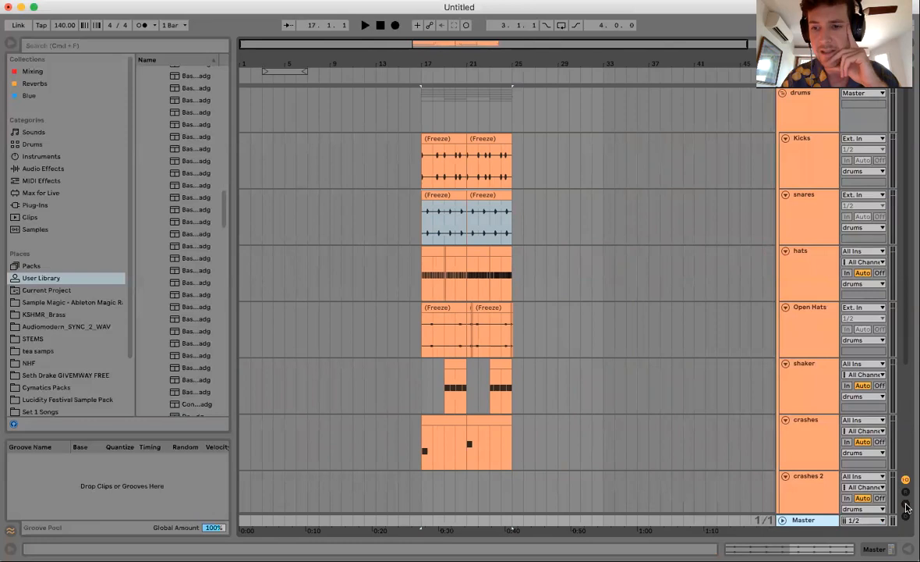
{"action": "left_click", "coordinate": [906, 506]}
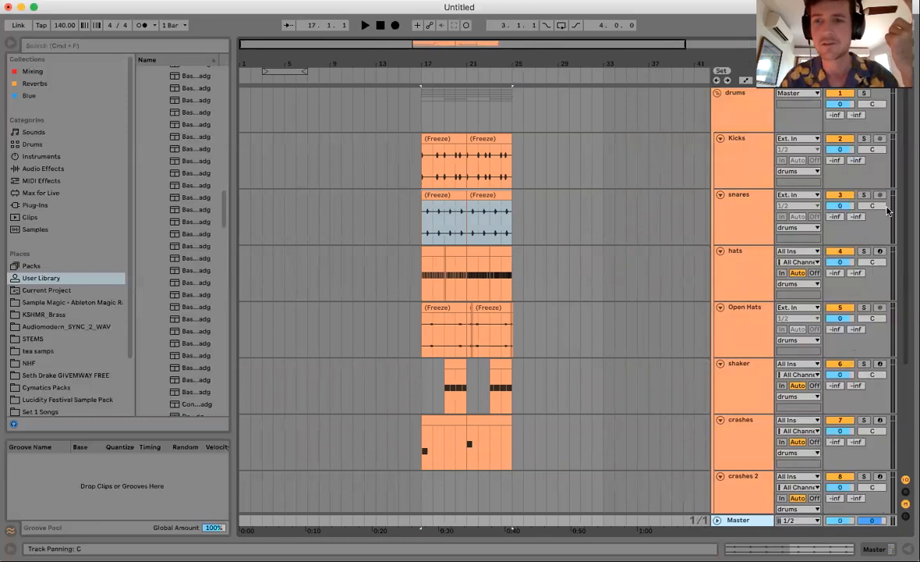
{"action": "left_click", "coordinate": [906, 490]}
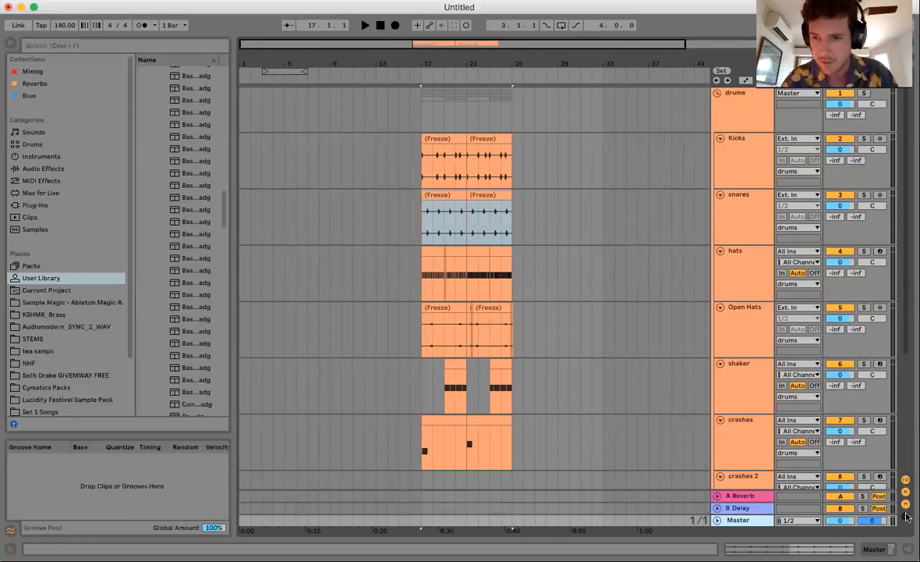
{"action": "left_click", "coordinate": [905, 518]}
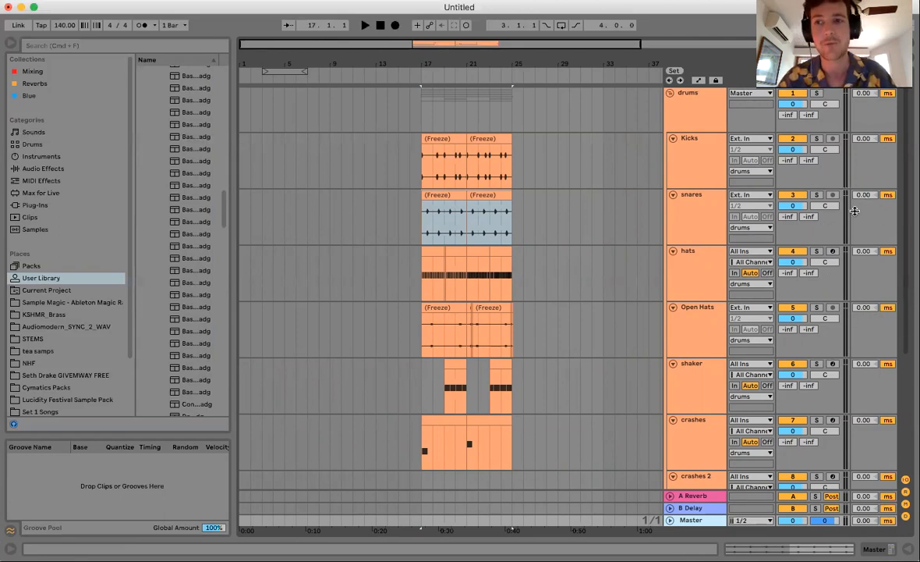
Try snares track delays of -35 ms and 14 ms, then reset the delay to 0 ms.
{"action": "mouse_move", "coordinate": [868, 198]}
{"action": "left_mouse_down"}
{"action": "mouse_move", "coordinate": [868, 223]}
{"action": "mouse_move", "coordinate": [868, 199]}
{"action": "left_mouse_up"}
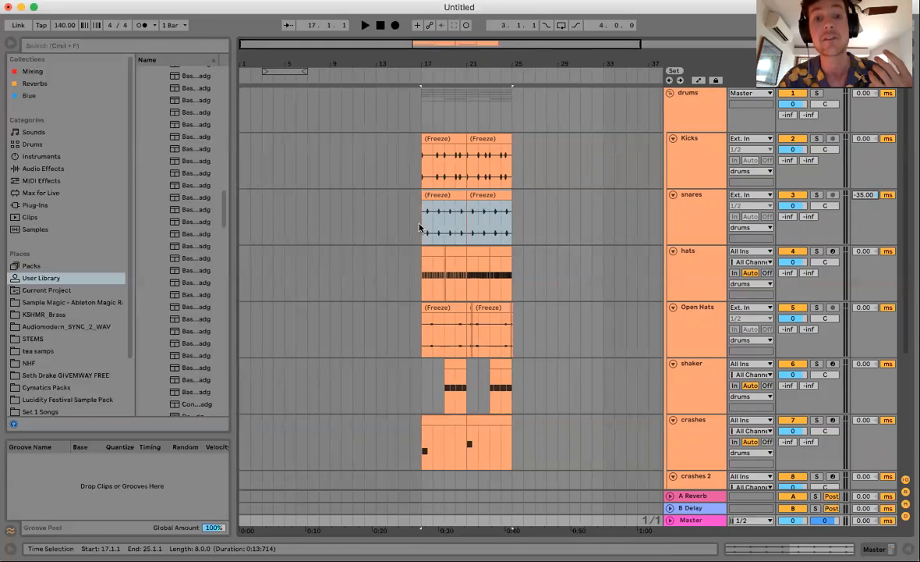
{"action": "left_click_drag", "start_coordinate": [421, 224], "coordinate": [530, 223]}
{"action": "left_click", "coordinate": [877, 194]}
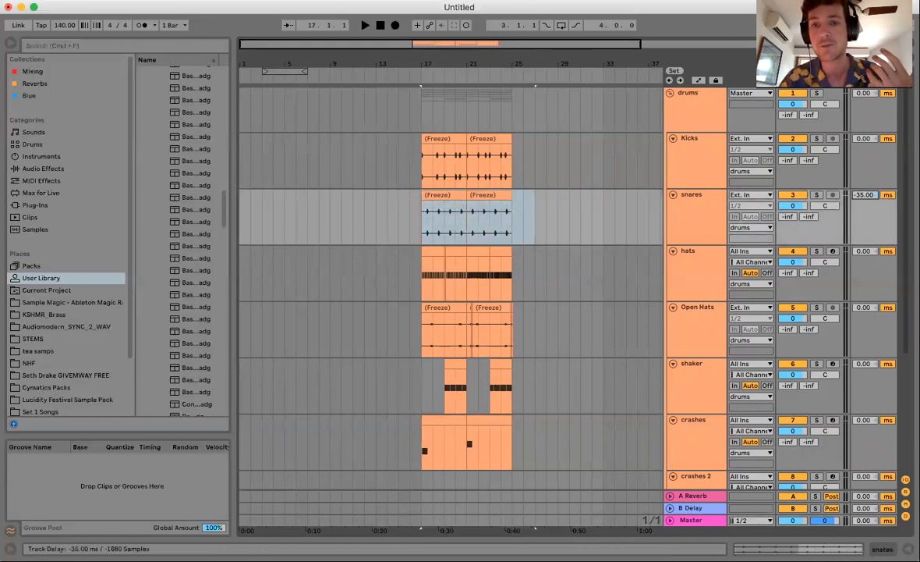
{"action": "left_click_drag", "start_coordinate": [871, 196], "coordinate": [871, 158]}
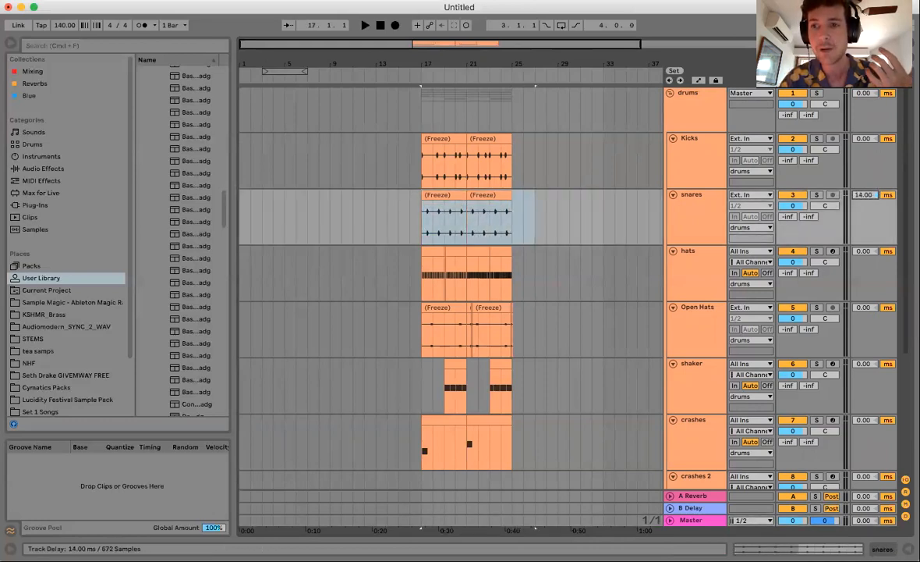
{"action": "double_click", "coordinate": [870, 196]}
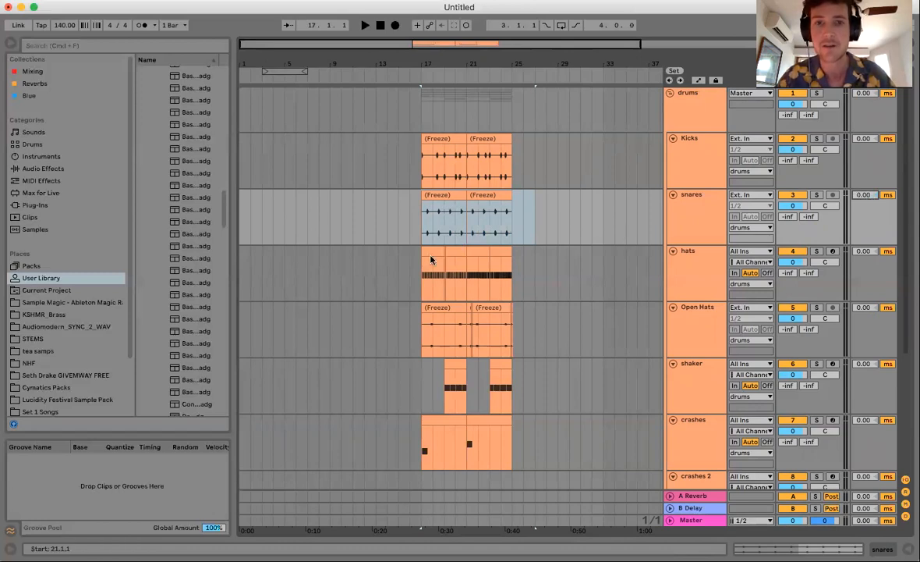
Set the snares track delay to -13 ms and play all the drums from bar 17.
{"action": "left_click", "coordinate": [422, 226]}
{"action": "mouse_move", "coordinate": [861, 196]}
{"action": "left_mouse_down"}
{"action": "mouse_move", "coordinate": [861, 209]}
{"action": "mouse_move", "coordinate": [862, 197]}
{"action": "left_mouse_up"}
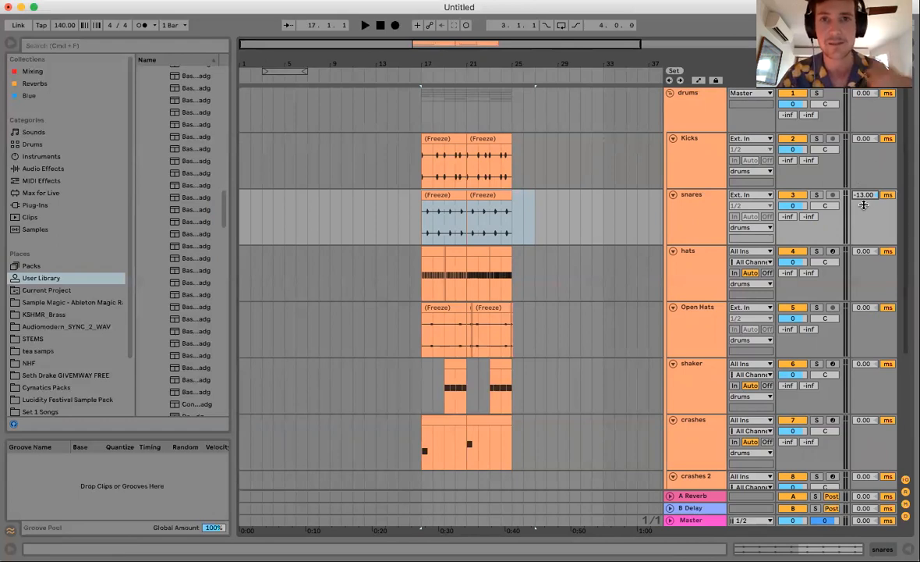
{"action": "left_click", "coordinate": [424, 181]}
{"action": "key", "text": "space"}
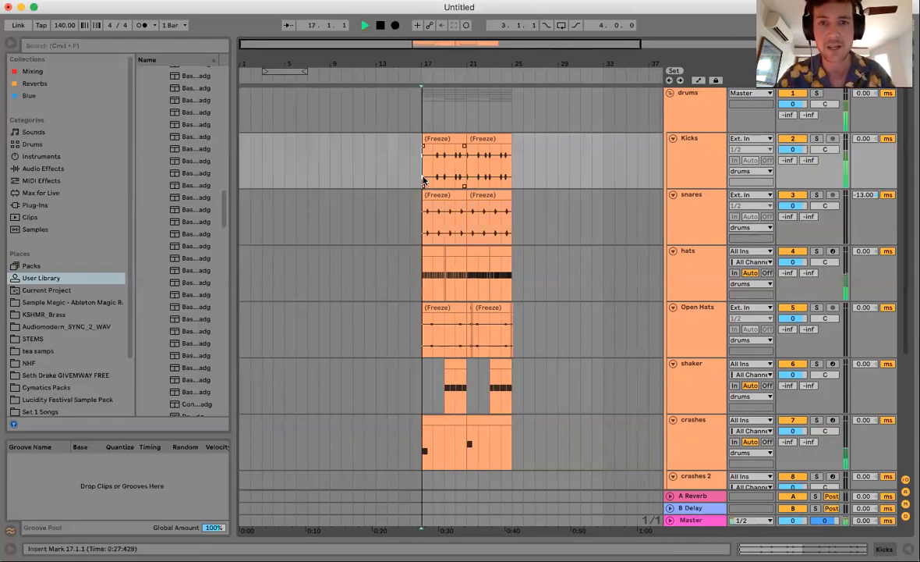
{"action": "key", "text": "space"}
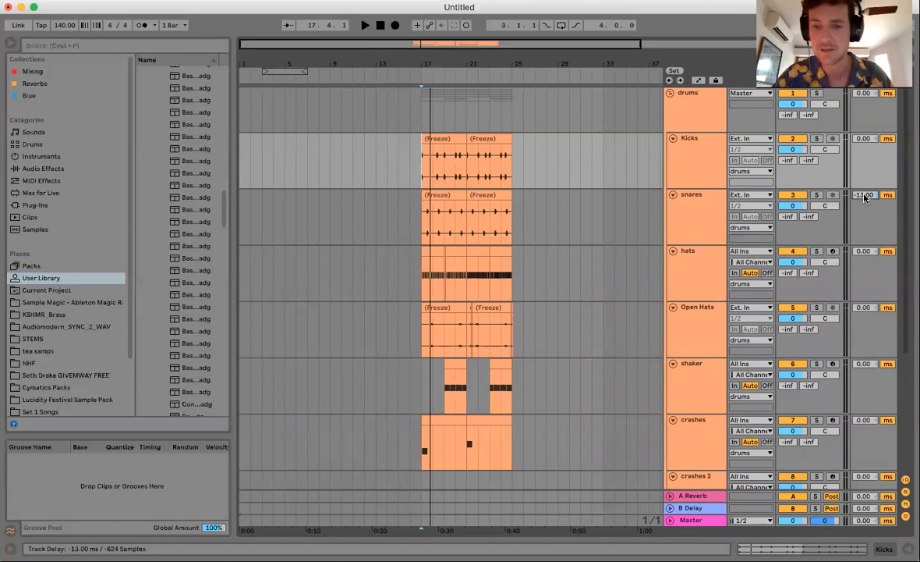
Solo the Kicks and snares tracks, reset the snares track delay to 0 ms and play them from bar 17.
{"action": "left_click", "coordinate": [817, 139]}
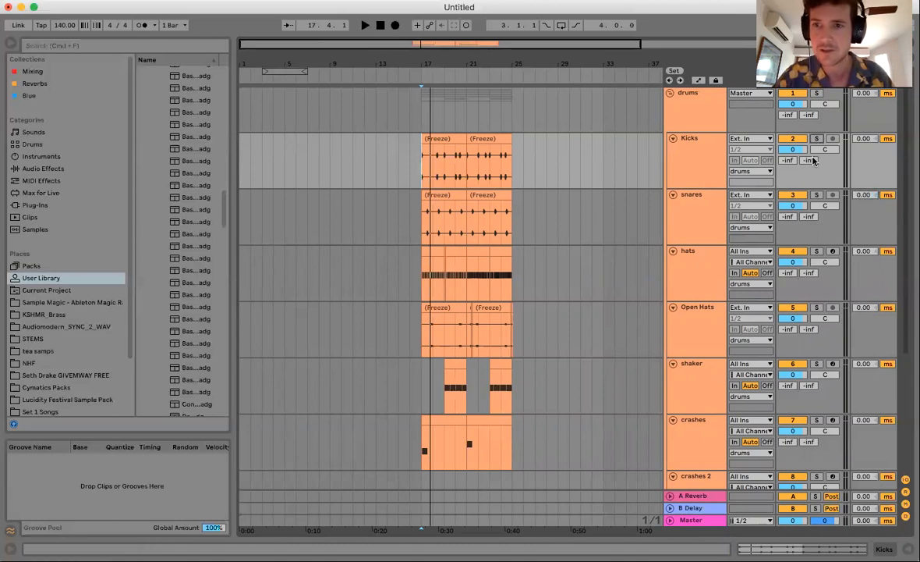
{"action": "left_click", "coordinate": [817, 196], "text": "super"}
{"action": "left_click_drag", "start_coordinate": [435, 63], "coordinate": [409, 81]}
{"action": "key", "text": "space"}
{"action": "key", "text": "space"}
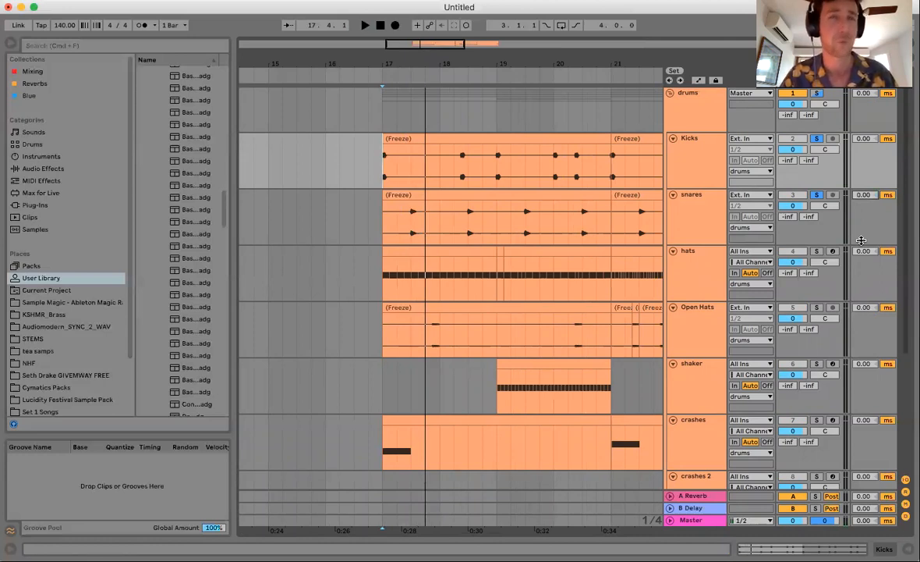
Try snares track delays of 2, 5 and 4 ms while playing the soloed kicks and snares from bars 17 and 20.
{"action": "key", "text": "space"}
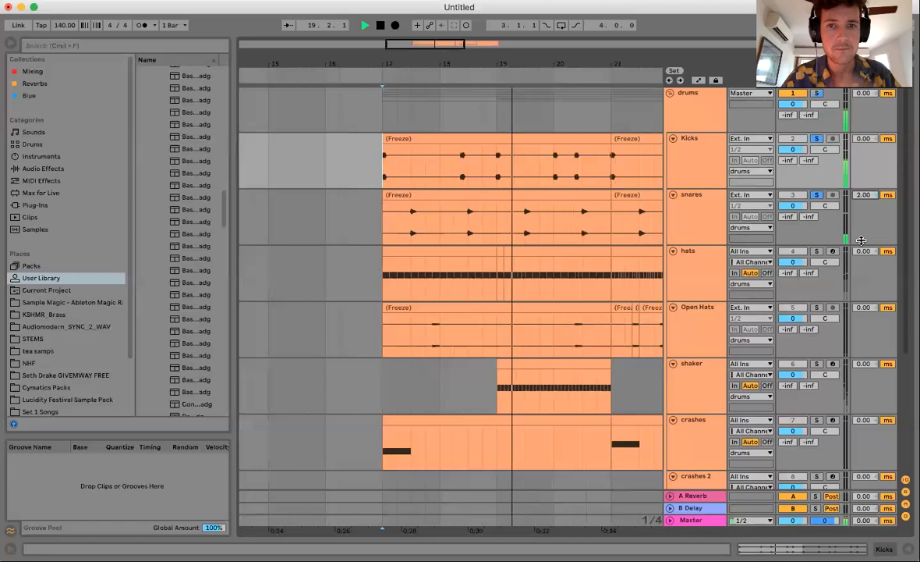
{"action": "type", "text": "5"}
{"action": "key", "text": "Return"}
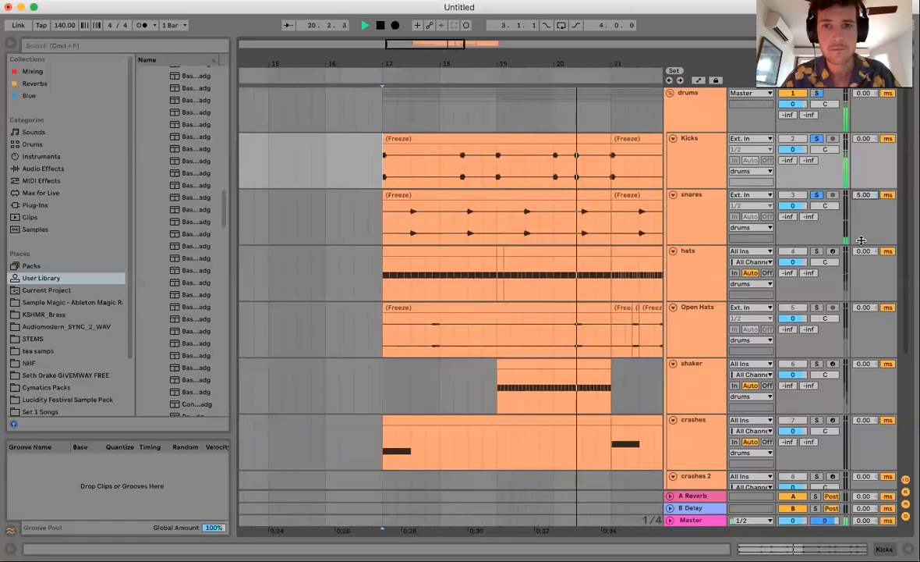
{"action": "key", "text": "space"}
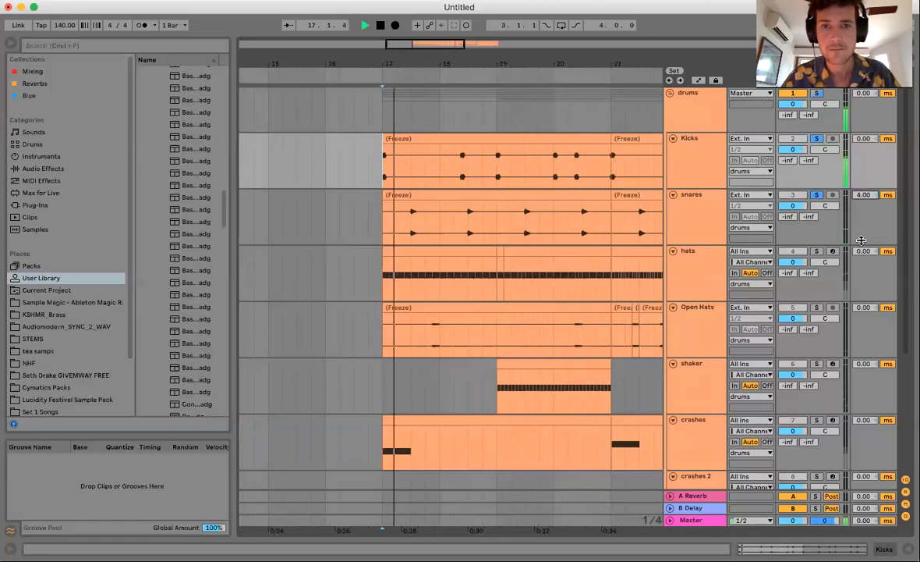
{"action": "left_click", "coordinate": [529, 165]}
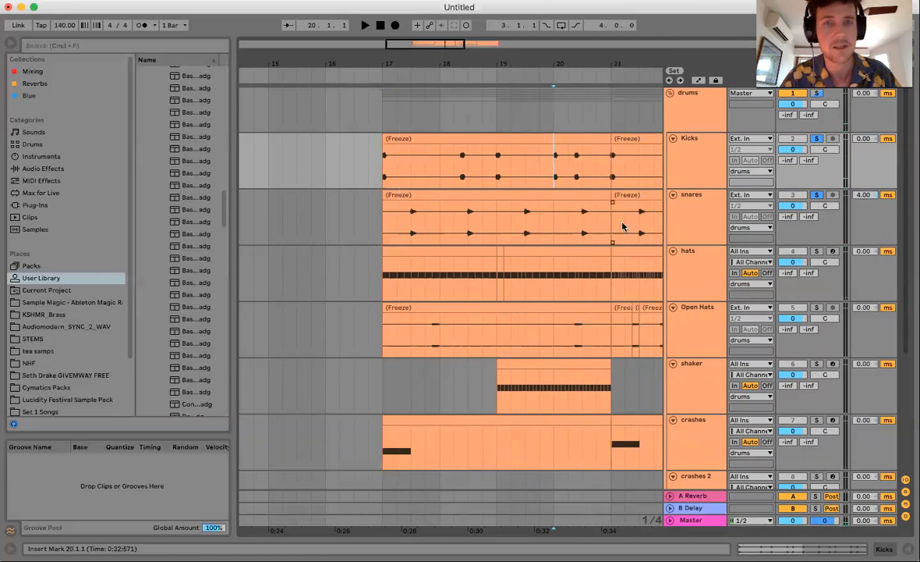
{"action": "key", "text": "space"}
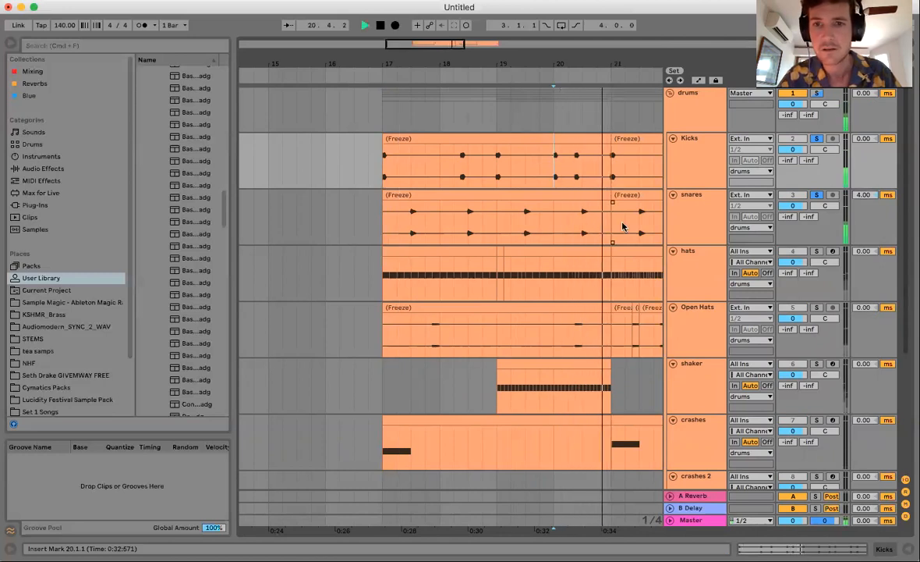
{"action": "key", "text": "space"}
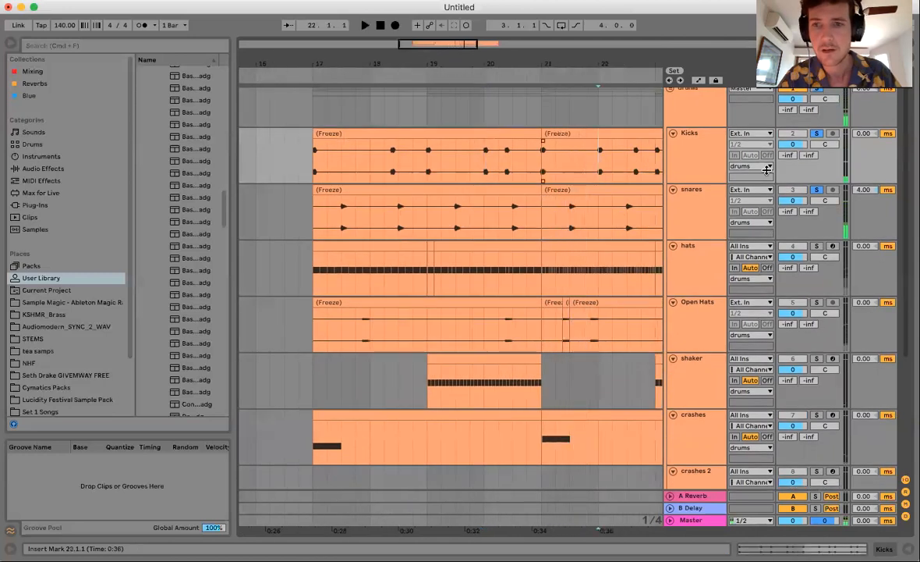
Try a 23 ms snares track delay during playback from bar 20, then reset it to 0 ms.
{"action": "left_click_drag", "start_coordinate": [864, 190], "coordinate": [864, 175]}
{"action": "left_click", "coordinate": [490, 178]}
{"action": "key", "text": "space"}
{"action": "left_click", "coordinate": [562, 206]}
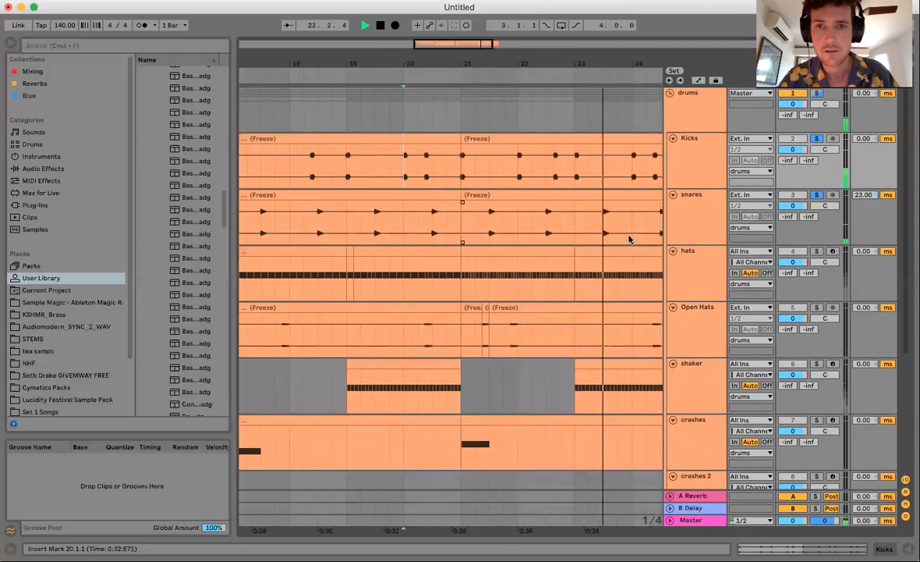
{"action": "key", "text": "space"}
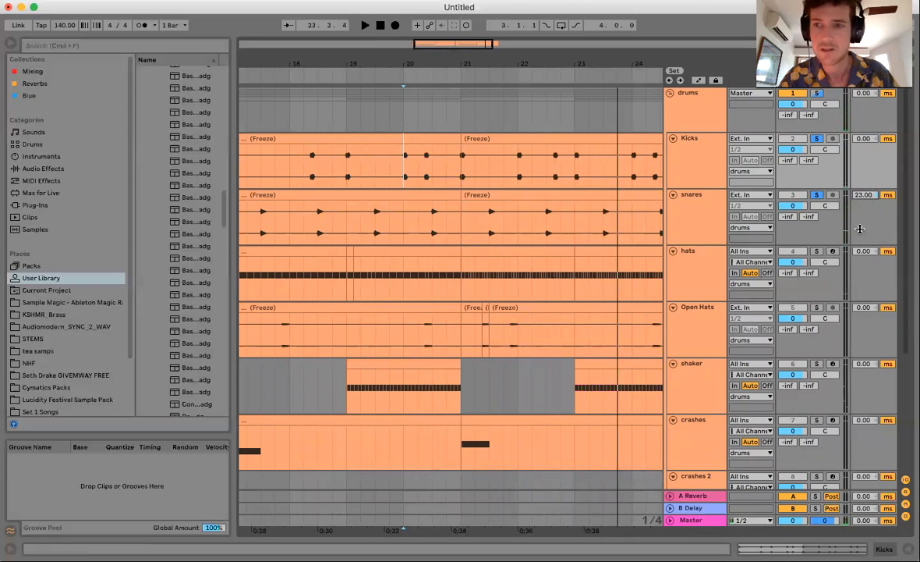
{"action": "left_click", "coordinate": [868, 196]}
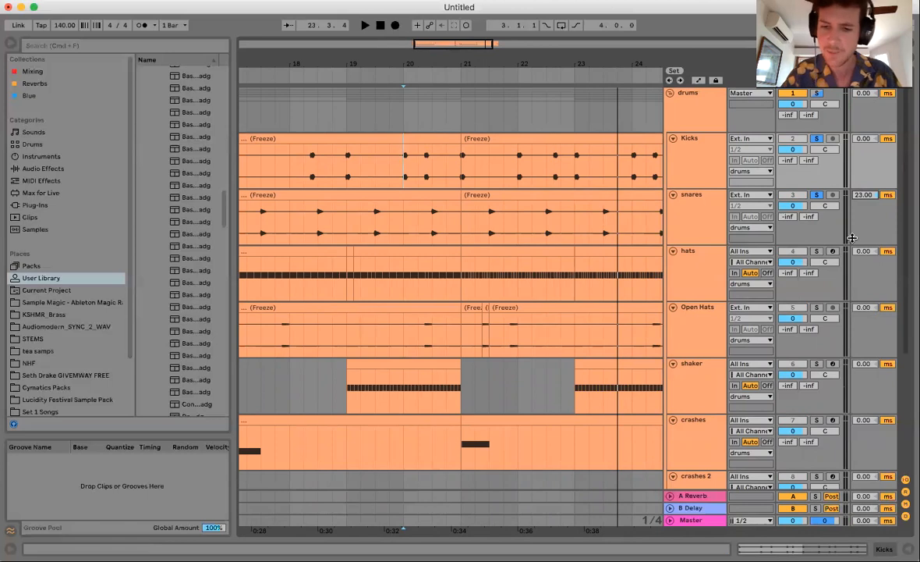
{"action": "left_click", "coordinate": [864, 194]}
{"action": "mouse_move", "coordinate": [864, 194]}
{"action": "left_mouse_down"}
{"action": "mouse_move", "coordinate": [864, 226]}
{"action": "mouse_move", "coordinate": [860, 198]}
{"action": "left_mouse_up"}
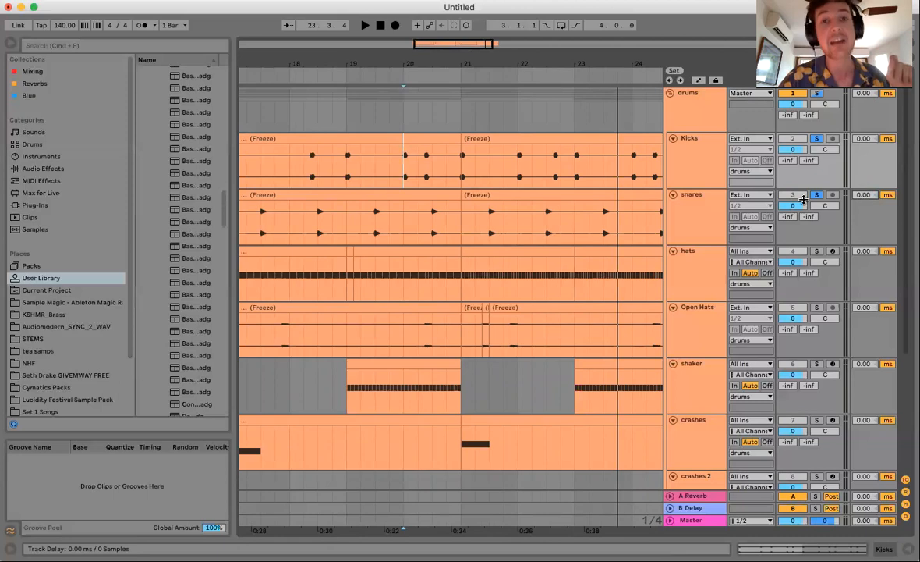
Play the soloed kicks and snares from bar 17 while setting the snares track delay to -2 ms, then -4 ms.
{"action": "scroll", "coordinate": [551, 191], "scroll_direction": "left", "scroll_amount": 5}
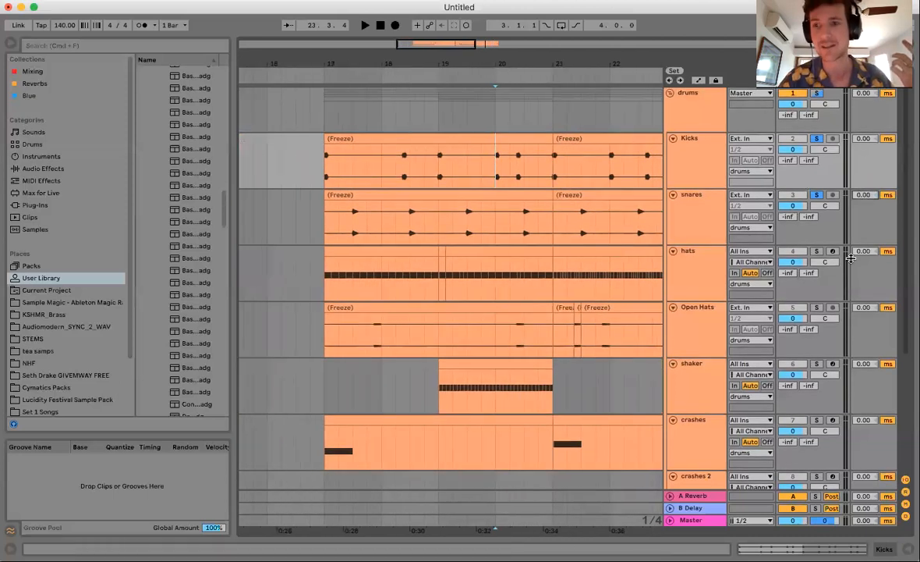
{"action": "left_click", "coordinate": [380, 175]}
{"action": "left_click", "coordinate": [330, 170]}
{"action": "key", "text": "space"}
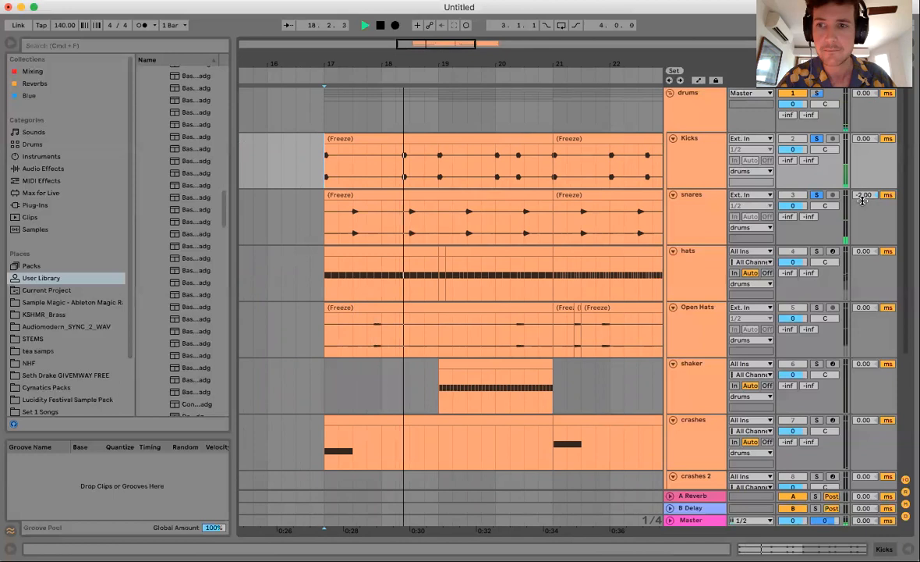
{"action": "left_click_drag", "start_coordinate": [864, 200], "coordinate": [864, 201]}
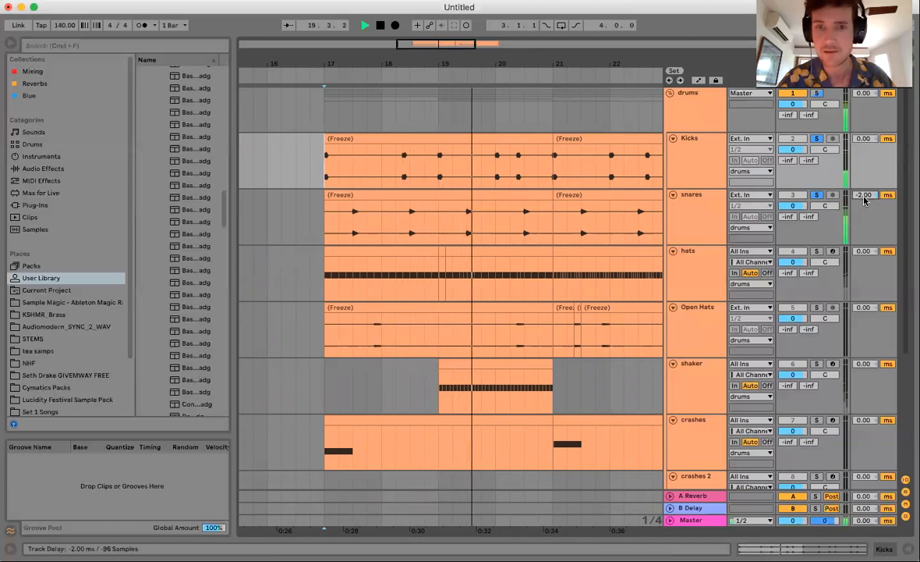
{"action": "key", "text": "space"}
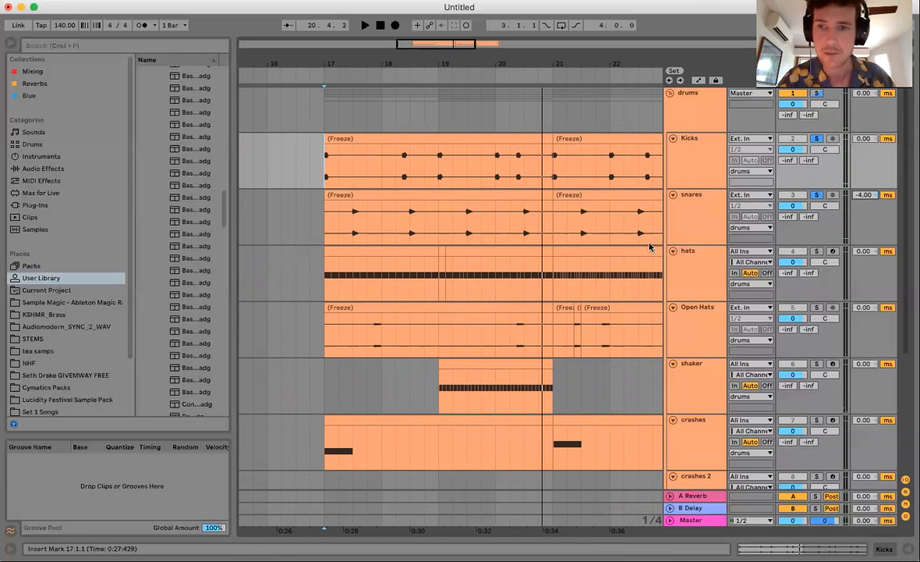
Turn off solo on Kicks and snares, then set the hats track delay to 9 ms.
{"action": "left_click", "coordinate": [819, 196]}
{"action": "left_click", "coordinate": [708, 168]}
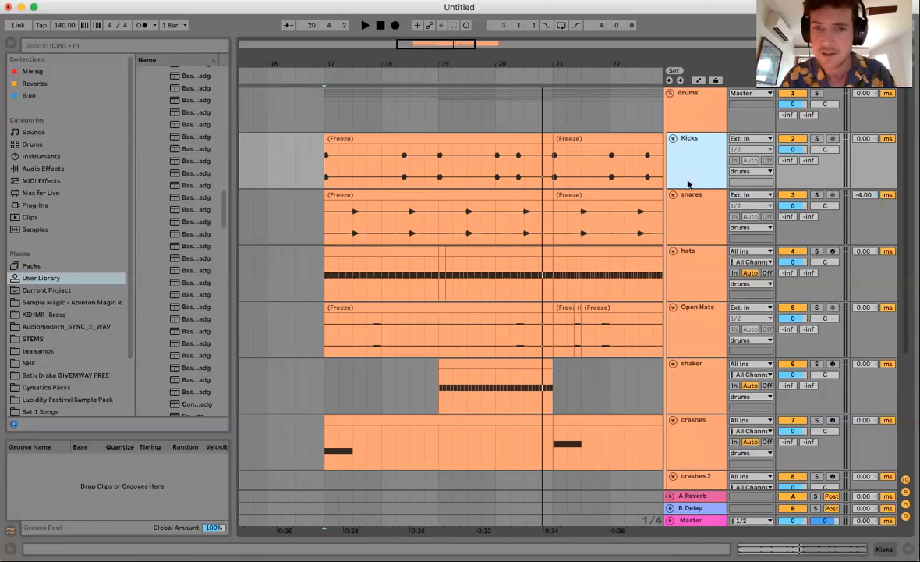
{"action": "scroll", "coordinate": [421, 193], "scroll_direction": "down", "scroll_amount": 2}
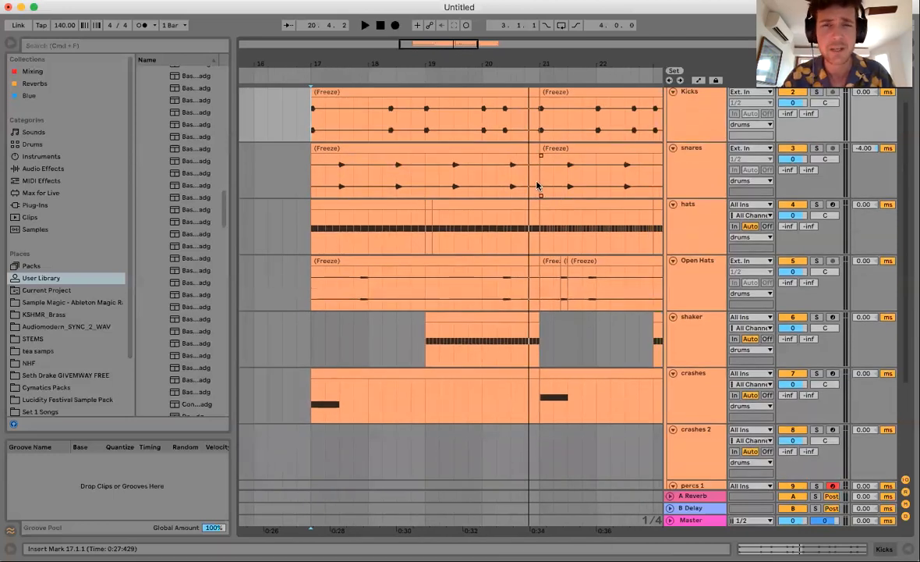
{"action": "scroll", "coordinate": [536, 186], "scroll_direction": "up", "scroll_amount": 2}
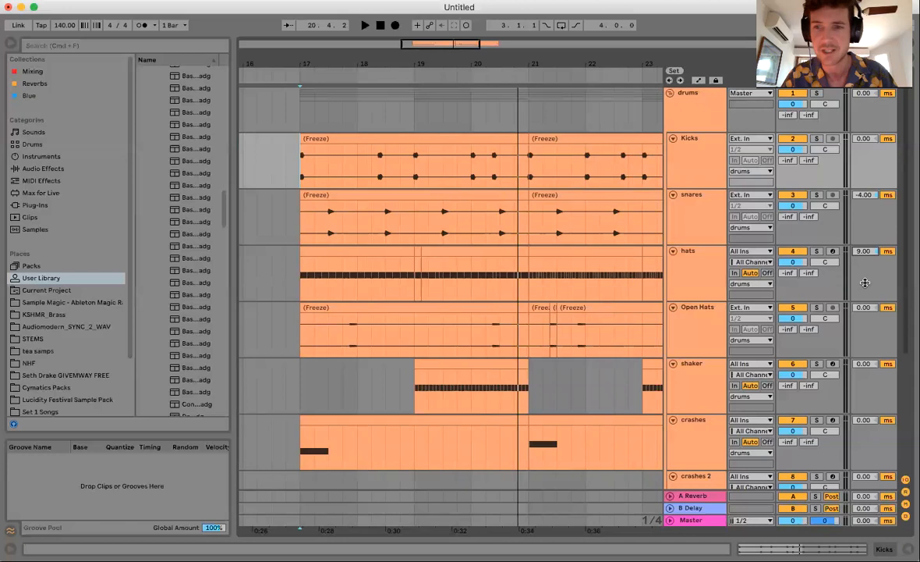
Solo the Kicks, snares and hats tracks and play them from bar 17.
{"action": "left_click", "coordinate": [321, 292]}
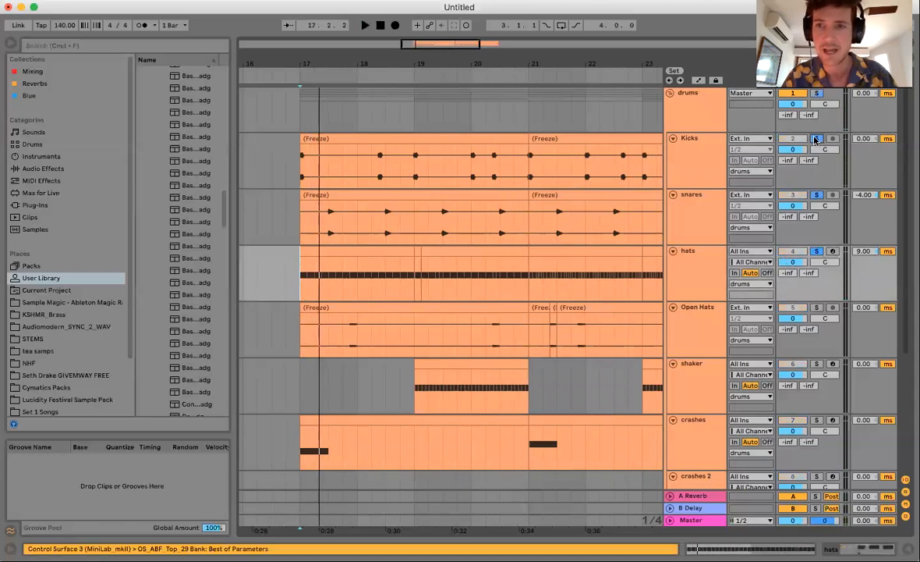
{"action": "key", "text": "space"}
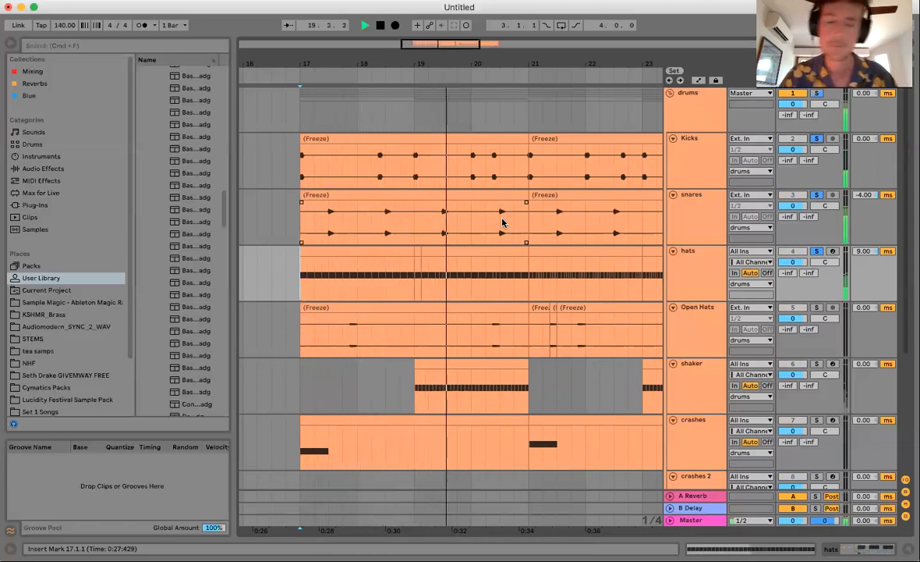
{"action": "key", "text": "space"}
Set the hats track delay to 11 ms and play the three soloed tracks from bar 17.
{"action": "left_click_drag", "start_coordinate": [863, 251], "coordinate": [863, 244]}
{"action": "key", "text": "space"}
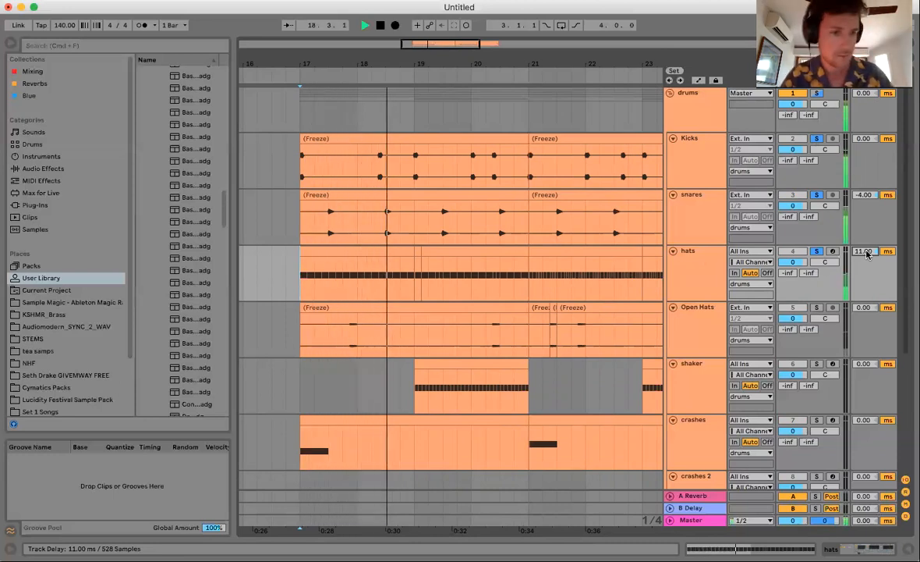
{"action": "key", "text": "space"}
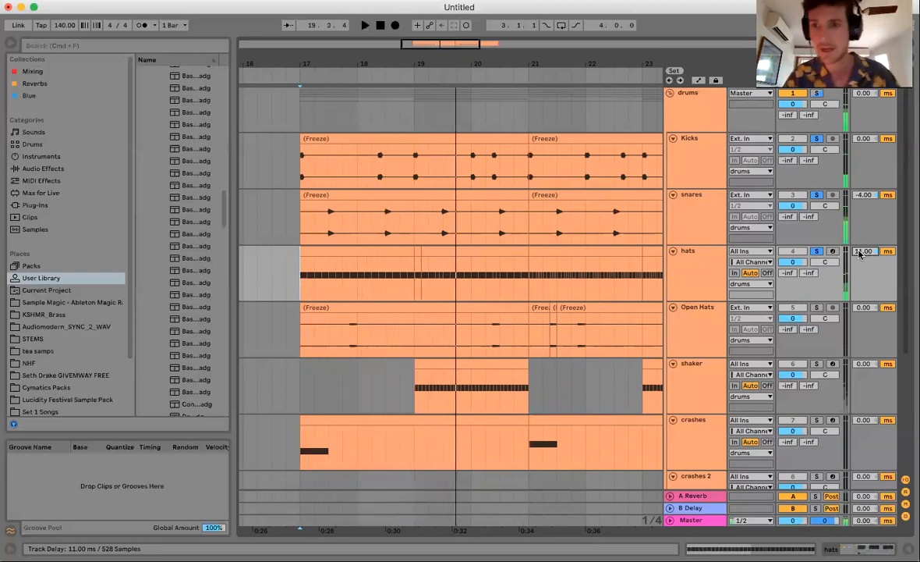
{"action": "scroll", "coordinate": [497, 244], "scroll_direction": "down", "scroll_amount": 1}
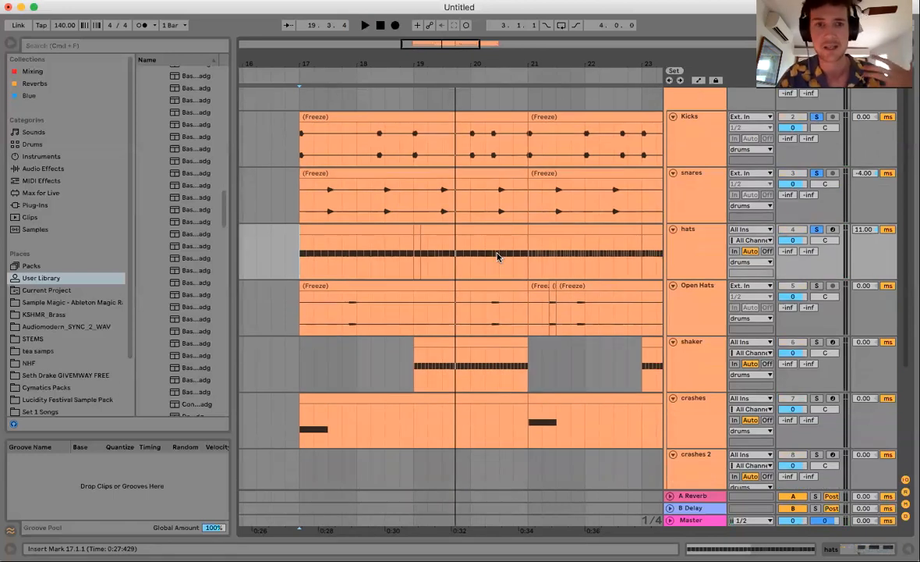
Solo the shaker track and set its track delay to 3 ms.
{"action": "scroll", "coordinate": [497, 288], "scroll_direction": "down", "scroll_amount": 1}
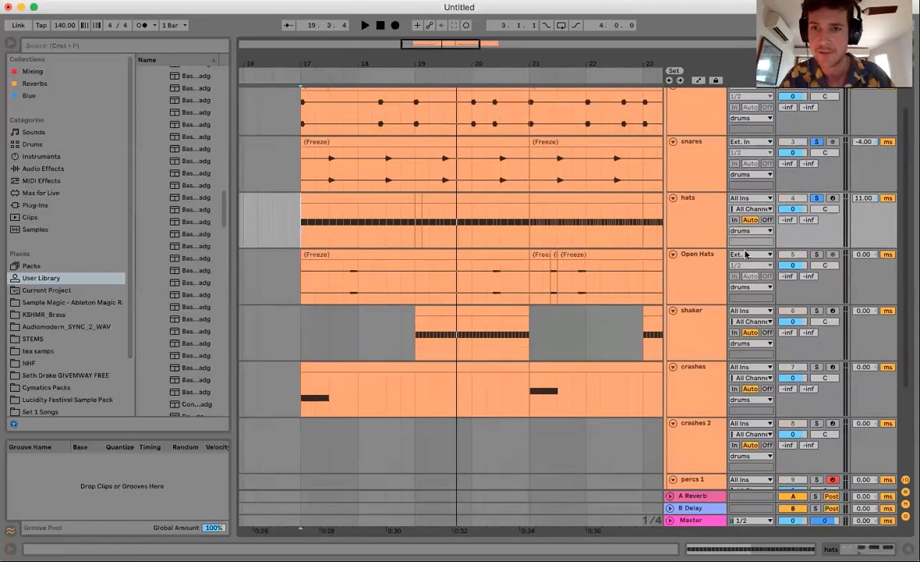
{"action": "scroll", "coordinate": [589, 233], "scroll_direction": "up", "scroll_amount": 1}
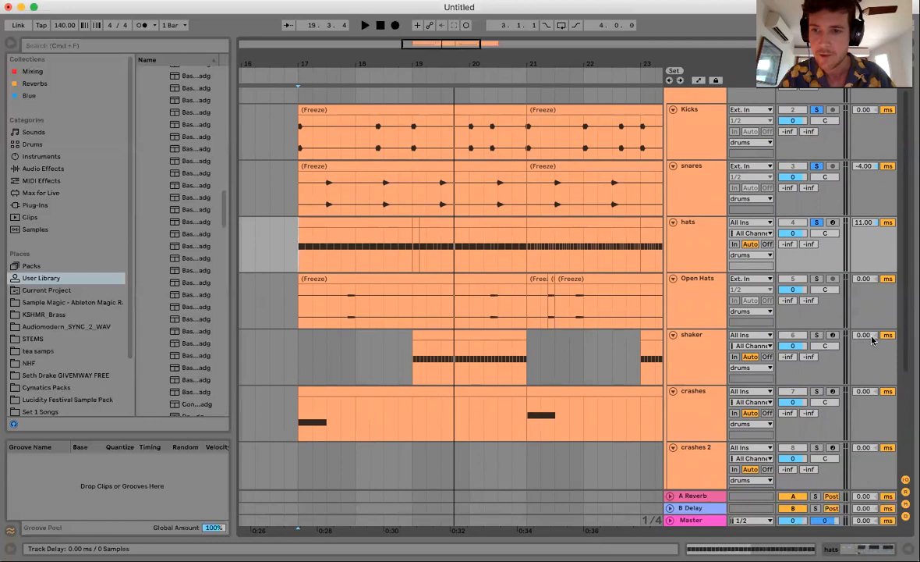
{"action": "left_click", "coordinate": [816, 335]}
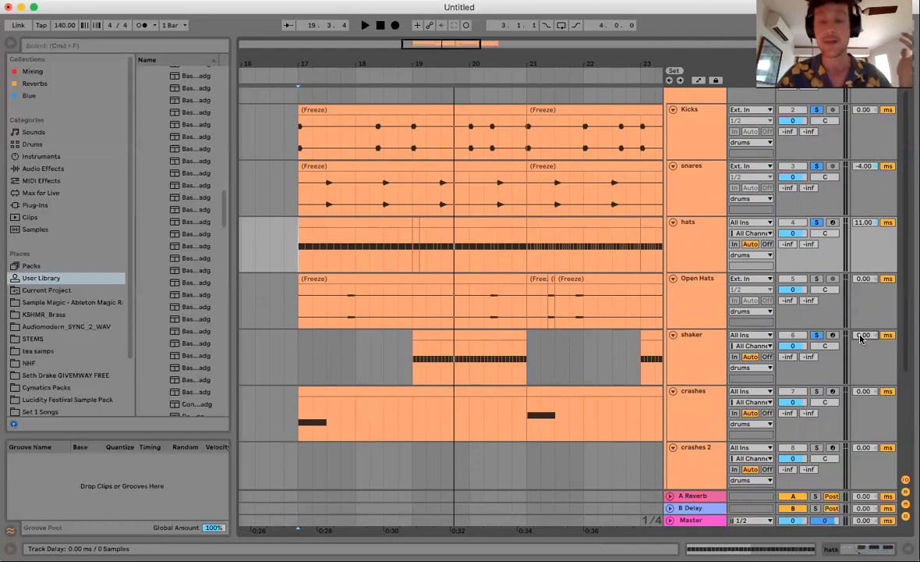
{"action": "left_click_drag", "start_coordinate": [861, 337], "coordinate": [861, 333]}
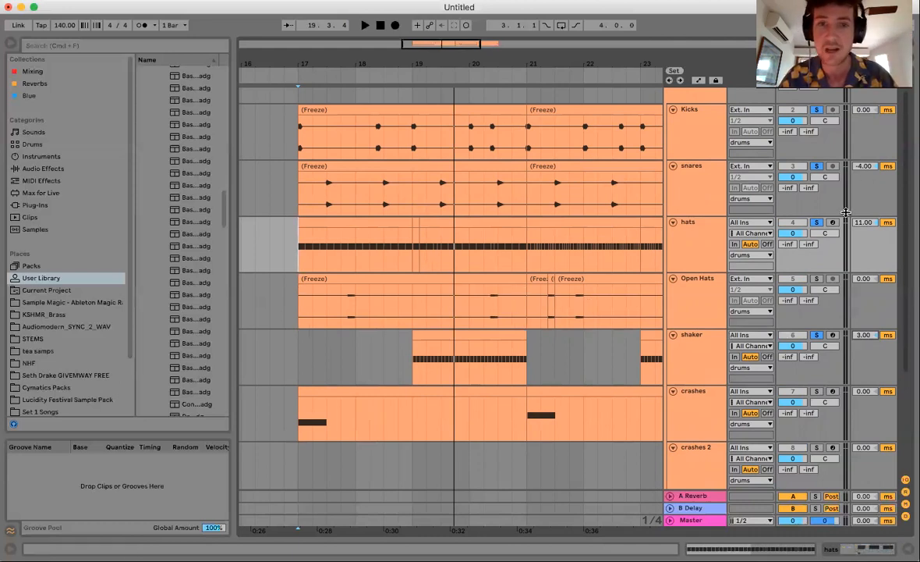
Play the soloed Kicks, snares, hats and shaker tracks from bar 19, then stop playback.
{"action": "left_click", "coordinate": [416, 195]}
{"action": "key", "text": "space"}
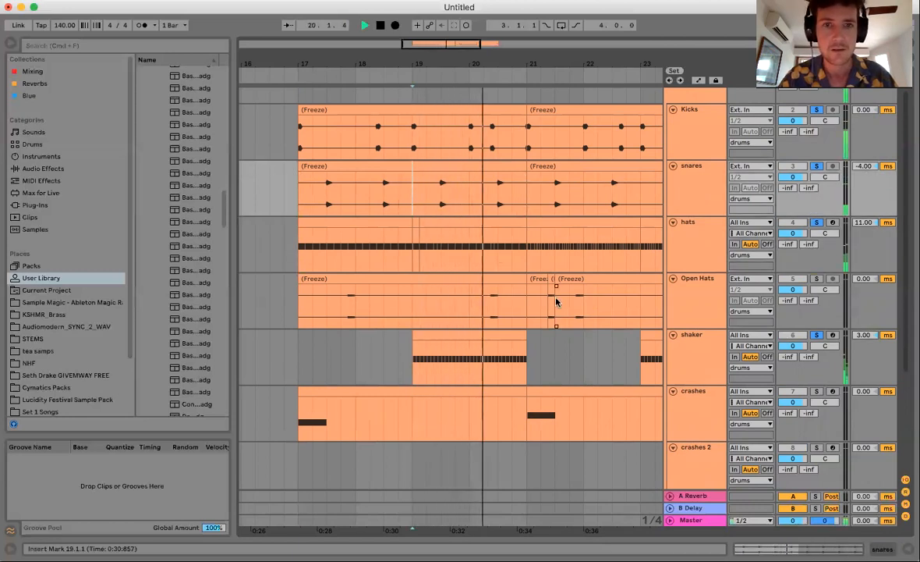
{"action": "key", "text": "space"}
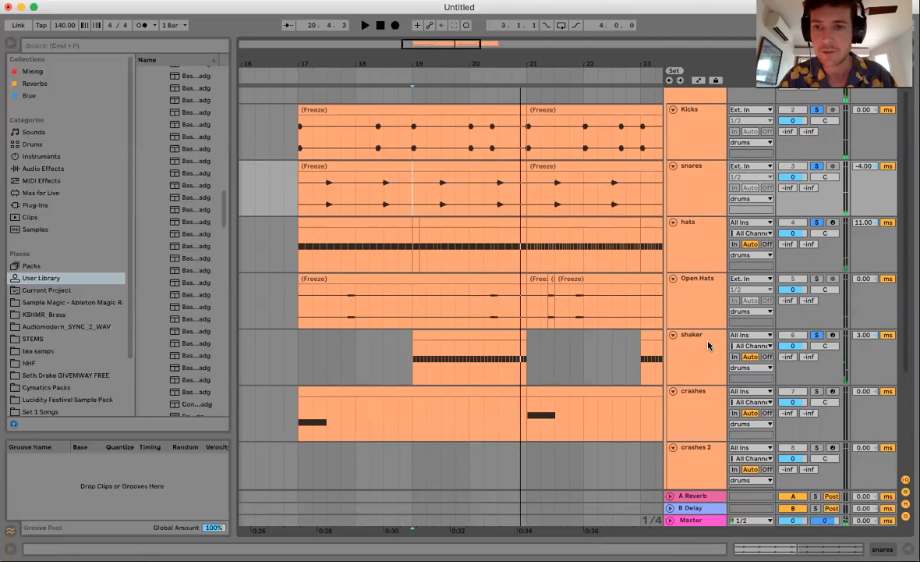
Turn off solo on the Kicks, snares, hats and shaker tracks.
{"action": "scroll", "coordinate": [590, 179], "scroll_direction": "down", "scroll_amount": 3}
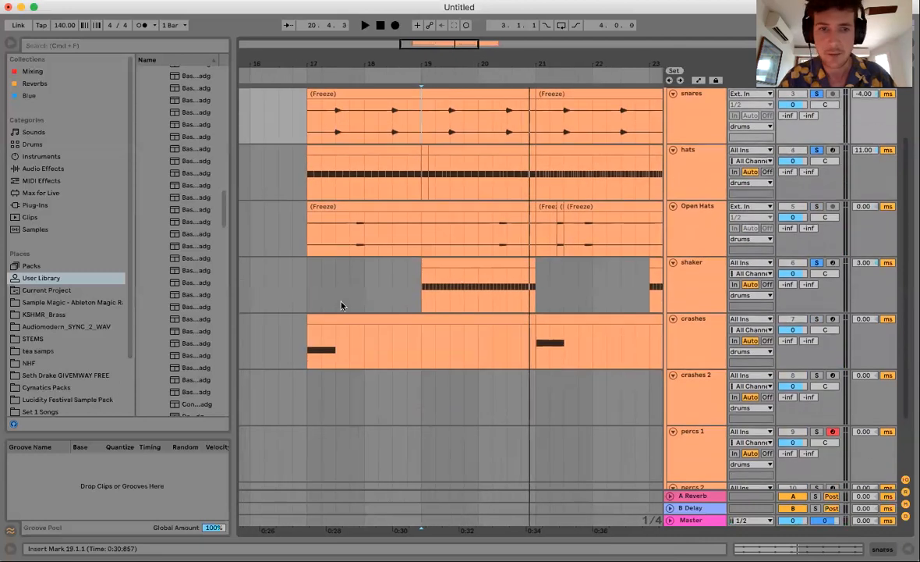
{"action": "left_click_drag", "start_coordinate": [301, 340], "coordinate": [422, 340]}
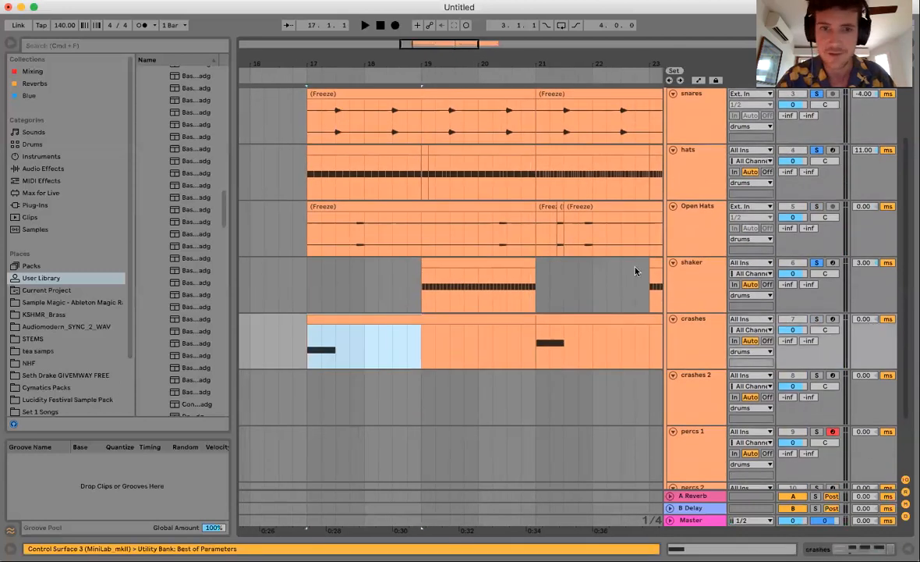
{"action": "left_click", "coordinate": [660, 217]}
{"action": "scroll", "coordinate": [574, 268], "scroll_direction": "up", "scroll_amount": 3}
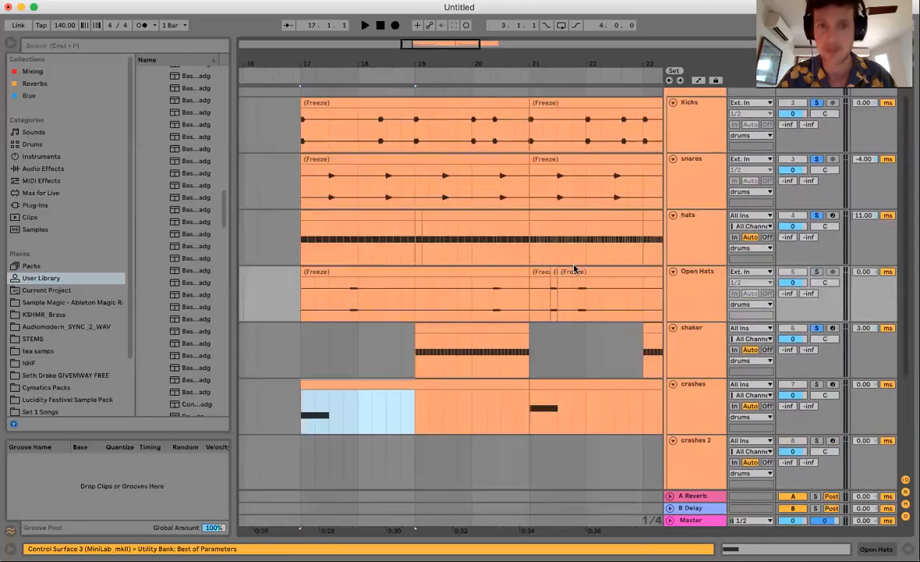
{"action": "scroll", "coordinate": [575, 269], "scroll_direction": "up", "scroll_amount": 2}
{"action": "scroll", "coordinate": [577, 269], "scroll_direction": "down", "scroll_amount": 2}
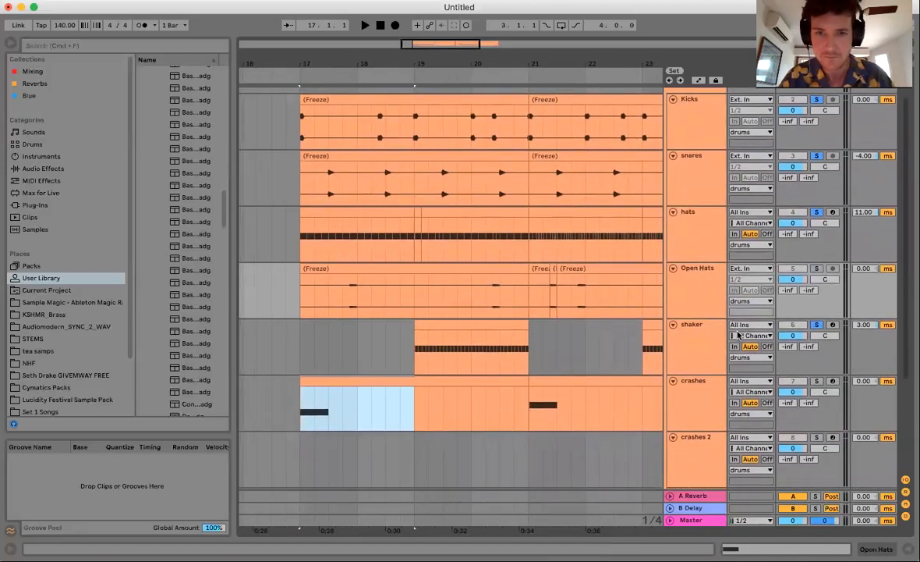
{"action": "left_click", "coordinate": [817, 324]}
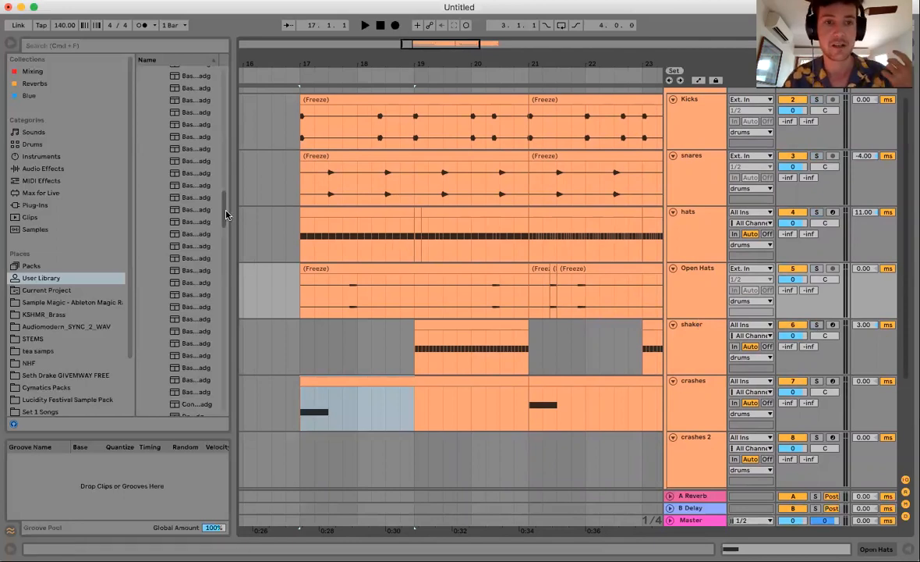
Widen the browser and open the Swing folder inside Swing and Groove in the Core Library pack.
{"action": "left_click_drag", "start_coordinate": [233, 216], "coordinate": [283, 216]}
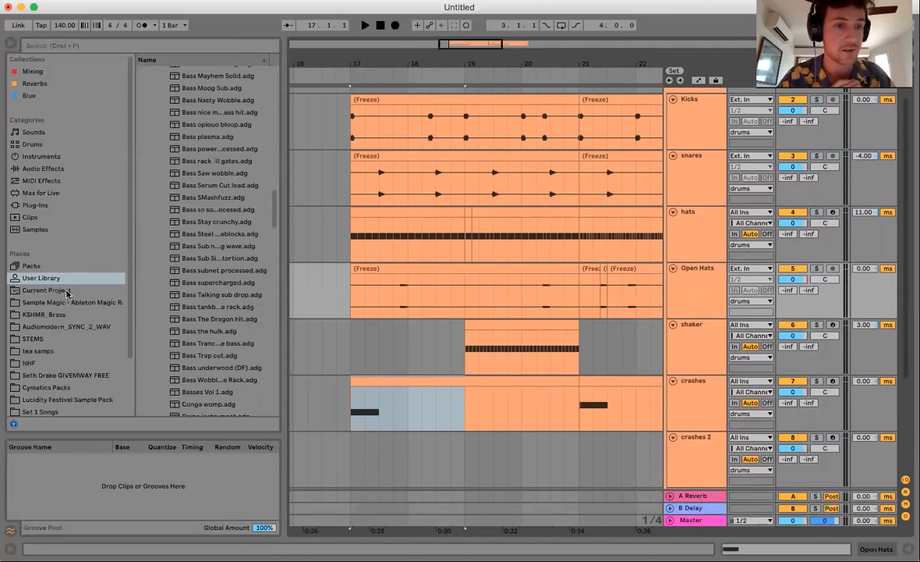
{"action": "left_click", "coordinate": [38, 266]}
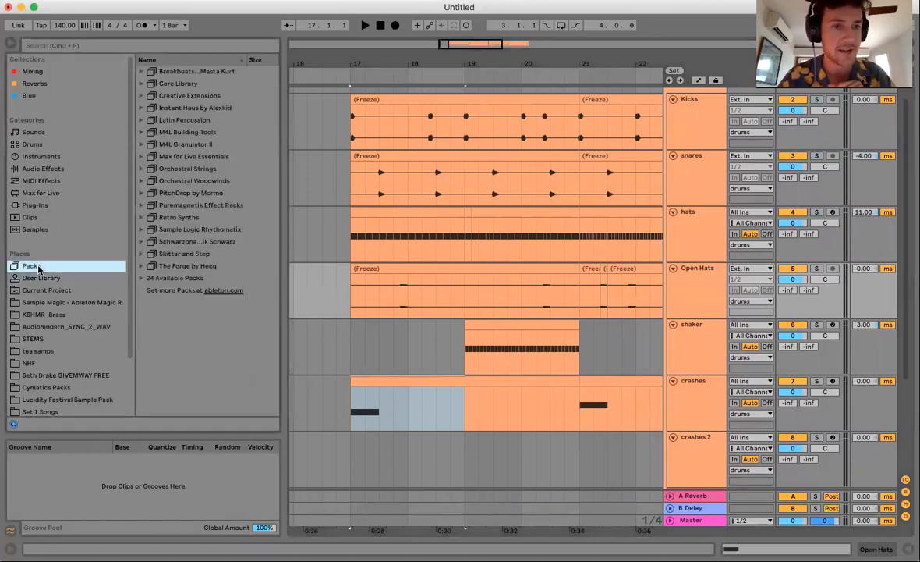
{"action": "left_click", "coordinate": [143, 84]}
{"action": "left_click", "coordinate": [149, 157]}
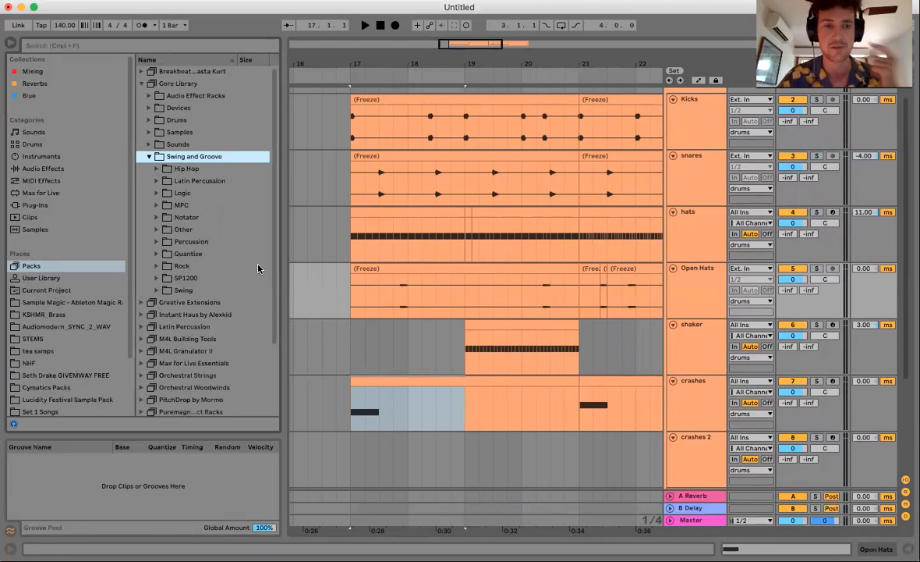
{"action": "left_click", "coordinate": [156, 290]}
{"action": "scroll", "coordinate": [274, 309], "scroll_direction": "down", "scroll_amount": 4}
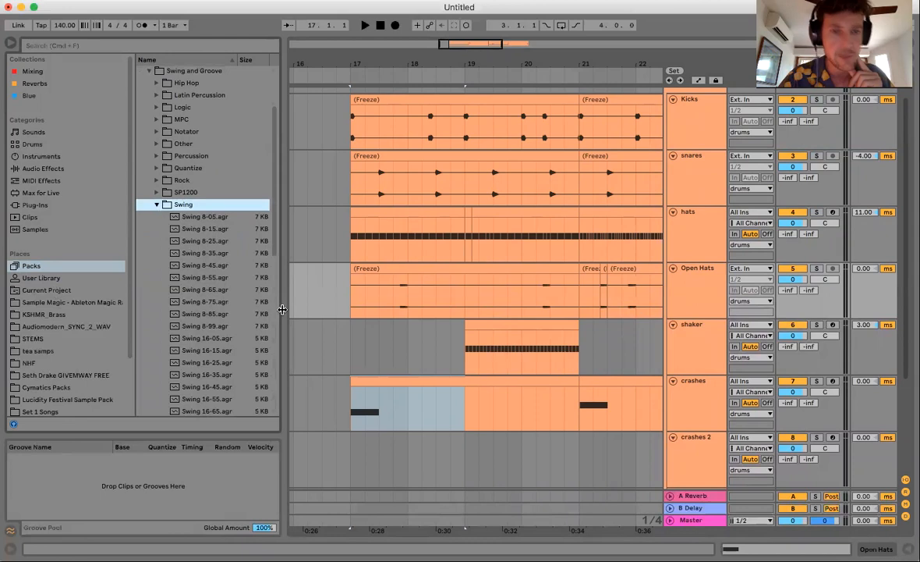
{"action": "left_click_drag", "start_coordinate": [283, 309], "coordinate": [318, 311]}
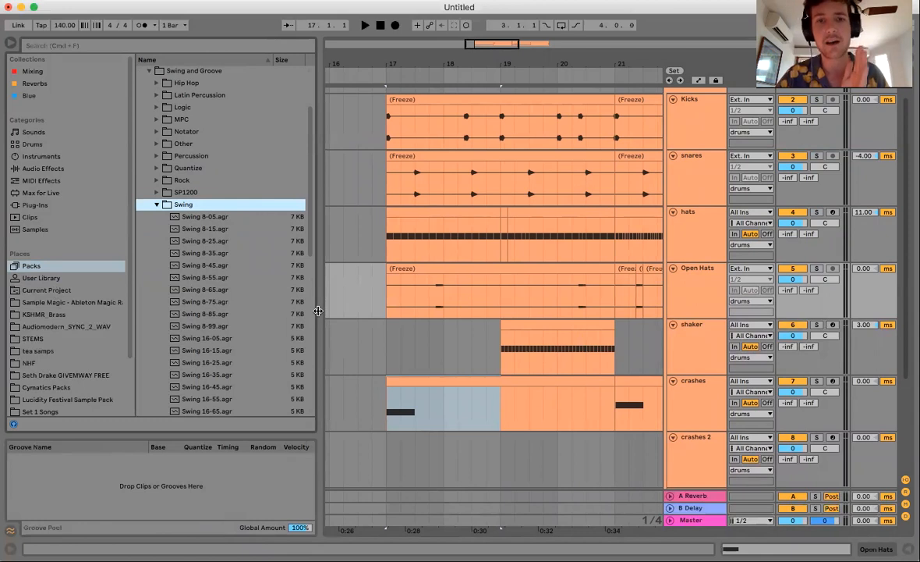
Preview the Swing 16-05, Swing 16-15 and Swing 16-85 grooves in the Swing folder.
{"action": "left_click", "coordinate": [400, 256]}
{"action": "left_click", "coordinate": [393, 257], "text": "shift"}
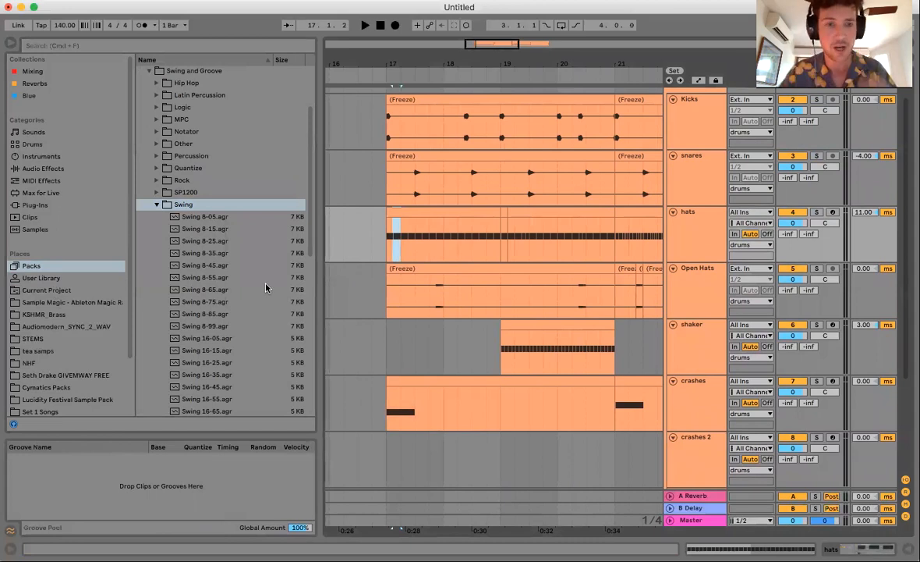
{"action": "scroll", "coordinate": [230, 320], "scroll_direction": "down", "scroll_amount": 2}
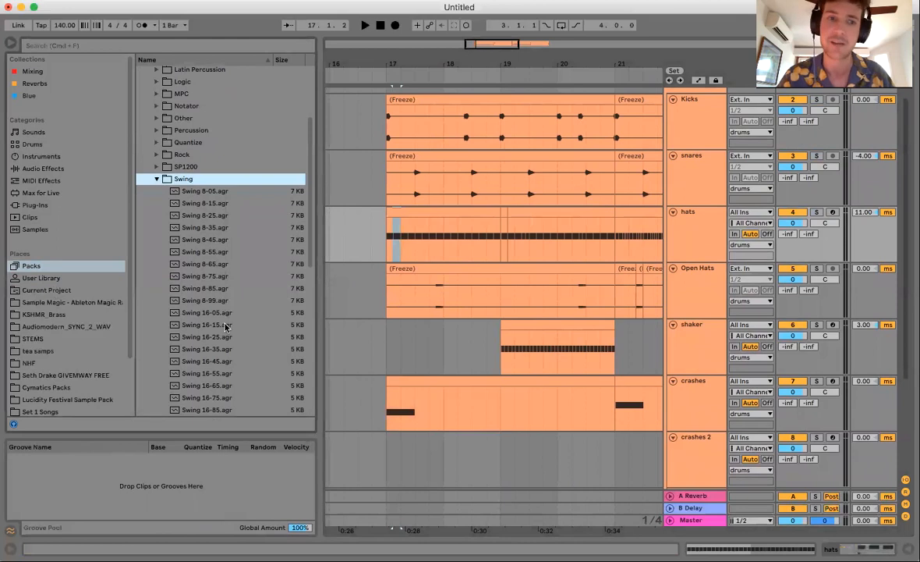
{"action": "scroll", "coordinate": [241, 299], "scroll_direction": "down", "scroll_amount": 4}
{"action": "left_click", "coordinate": [219, 264]}
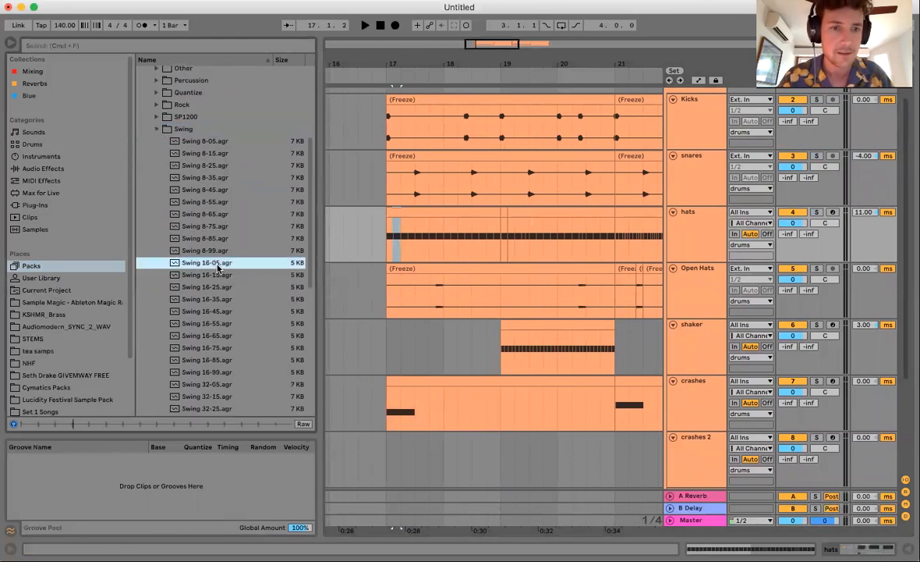
{"action": "left_click", "coordinate": [217, 274]}
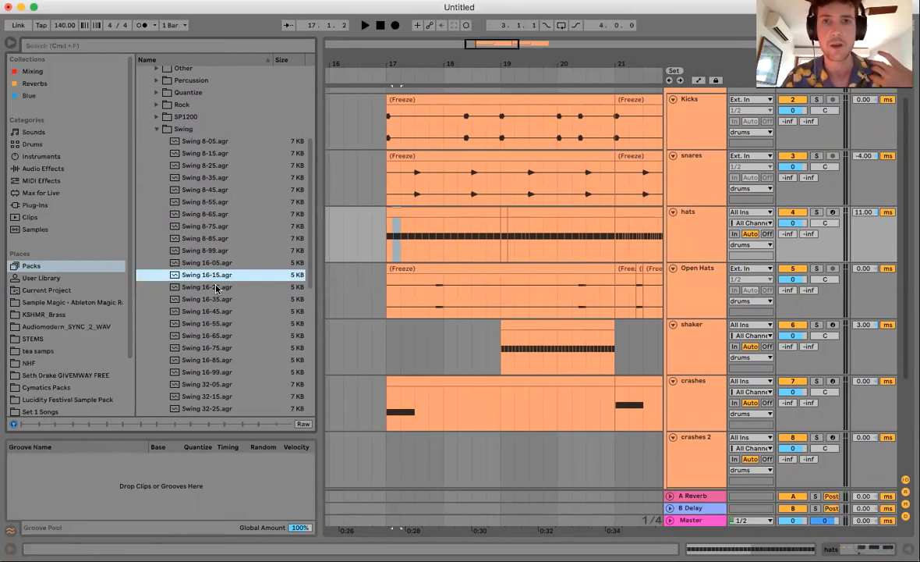
{"action": "scroll", "coordinate": [217, 289], "scroll_direction": "down", "scroll_amount": 1}
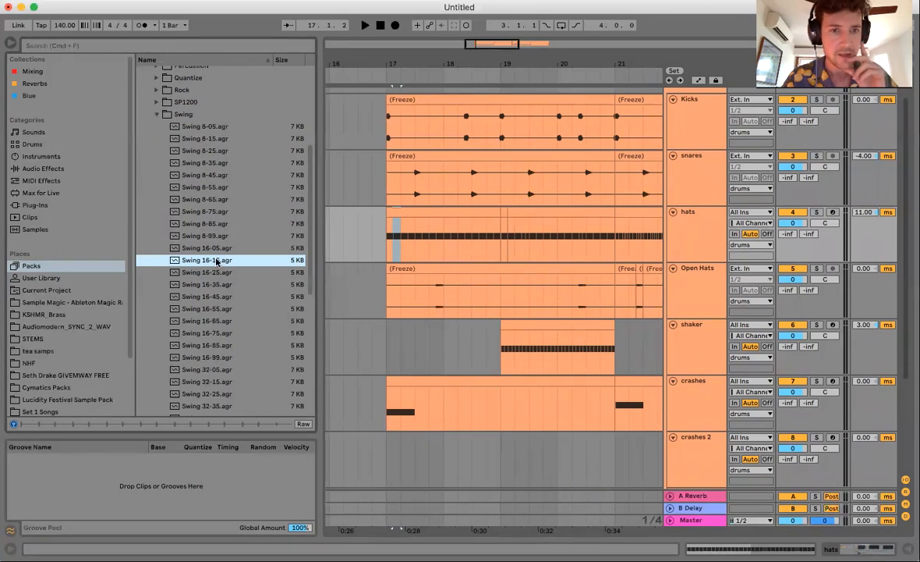
{"action": "left_click", "coordinate": [217, 250]}
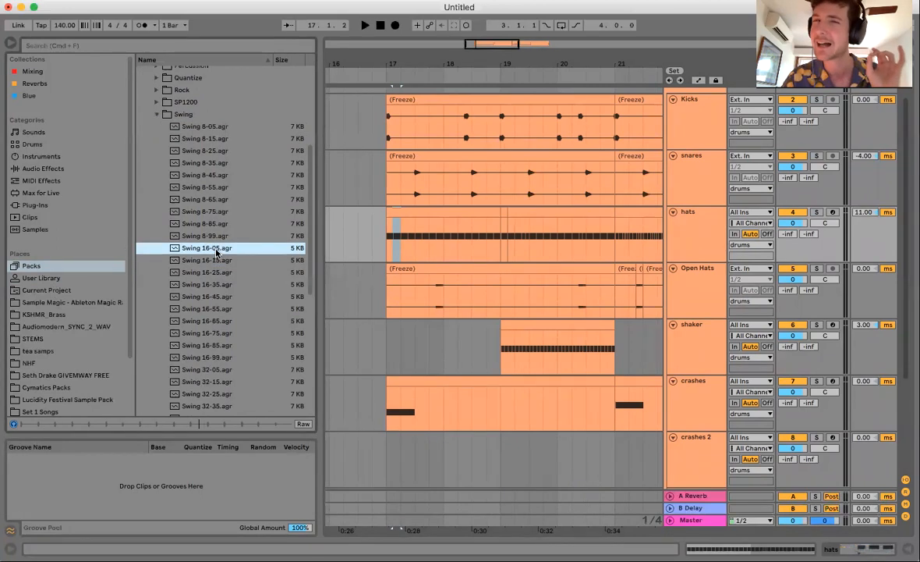
{"action": "left_click", "coordinate": [225, 344]}
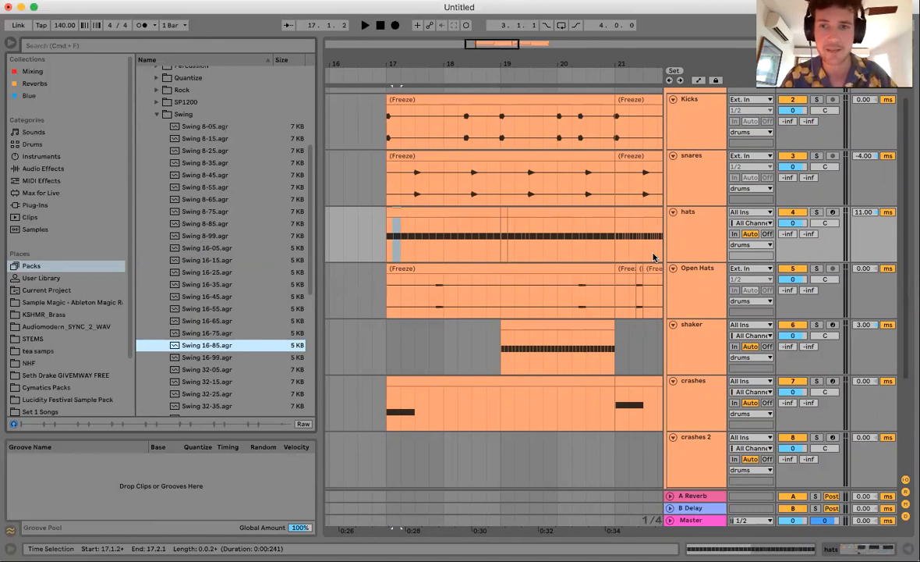
{"action": "left_click", "coordinate": [677, 241]}
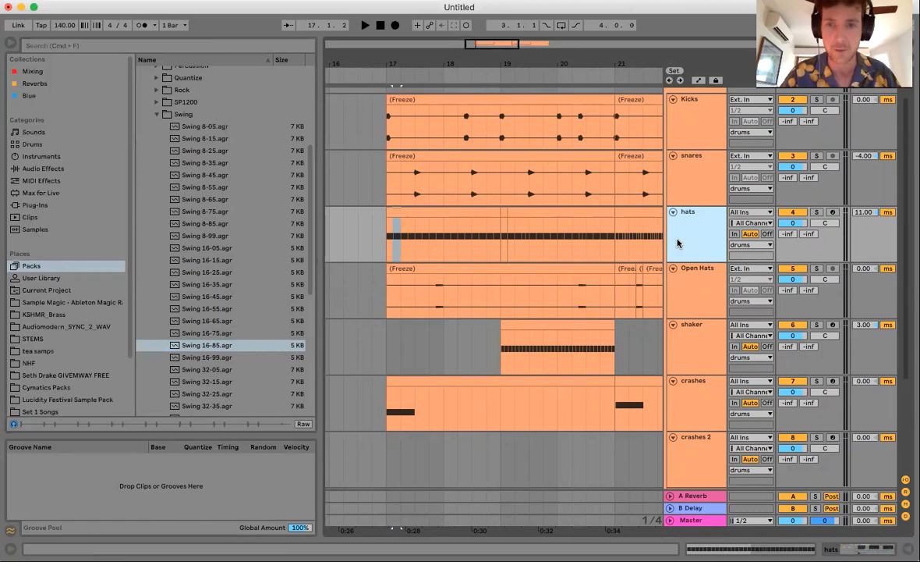
{"action": "left_click", "coordinate": [224, 262]}
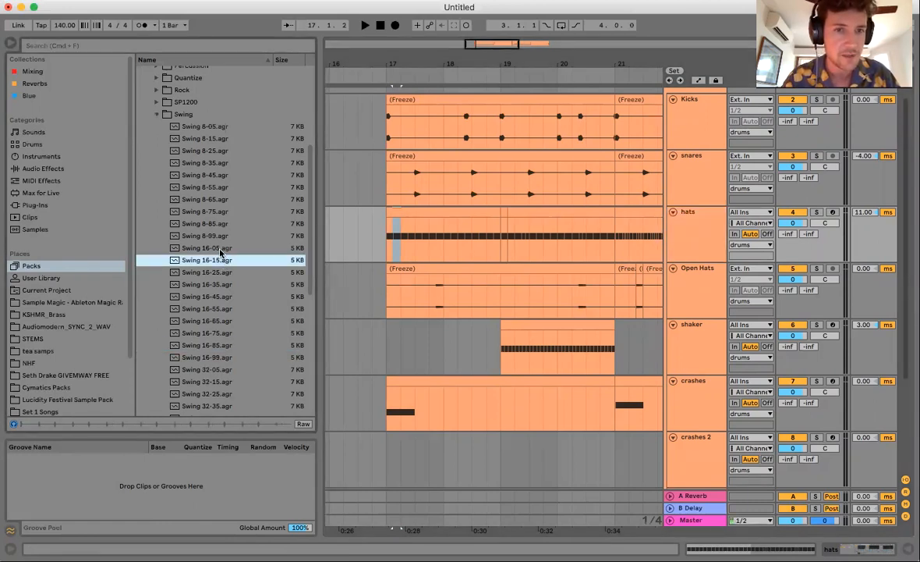
Load the Swing 16-05, Swing 16-15 and Swing 16-25 grooves into the Groove Pool.
{"action": "double_click", "coordinate": [219, 248]}
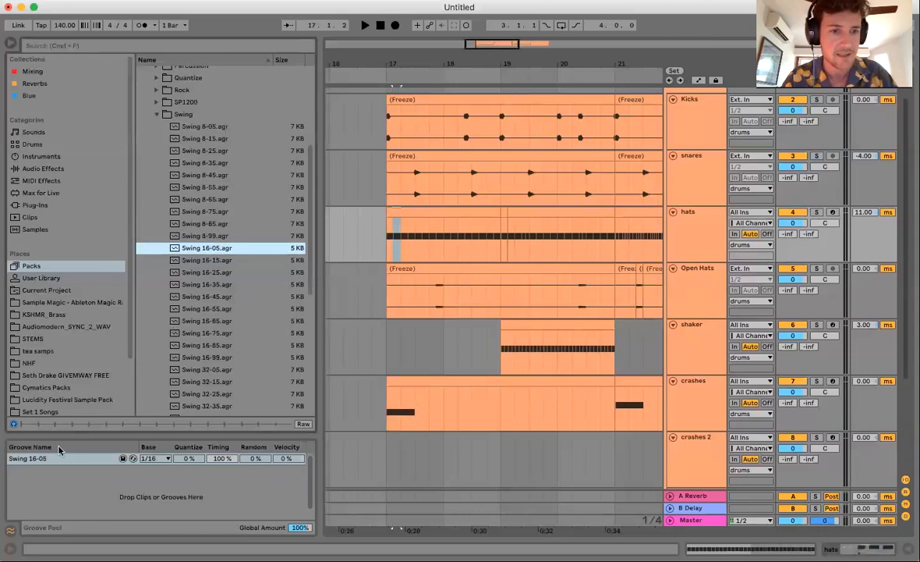
{"action": "double_click", "coordinate": [217, 260]}
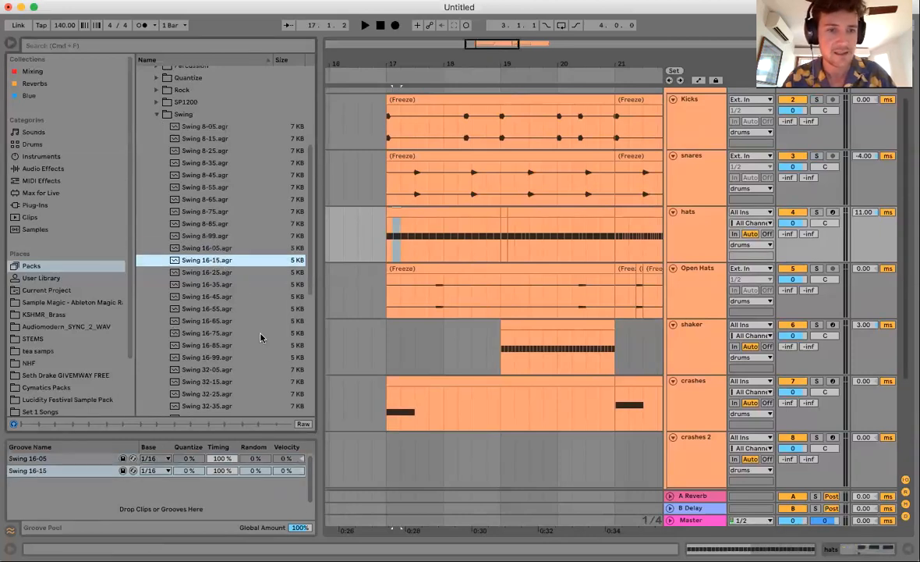
{"action": "double_click", "coordinate": [224, 272]}
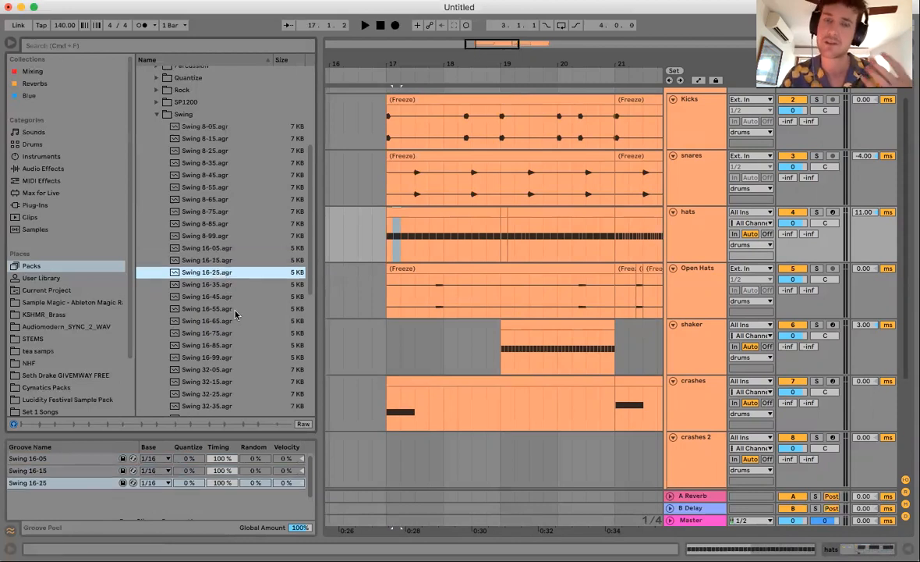
Consolidate the hats clips from bar 17 to bar 25 into a single clip and open its notes.
{"action": "left_click_drag", "start_coordinate": [320, 282], "coordinate": [279, 282]}
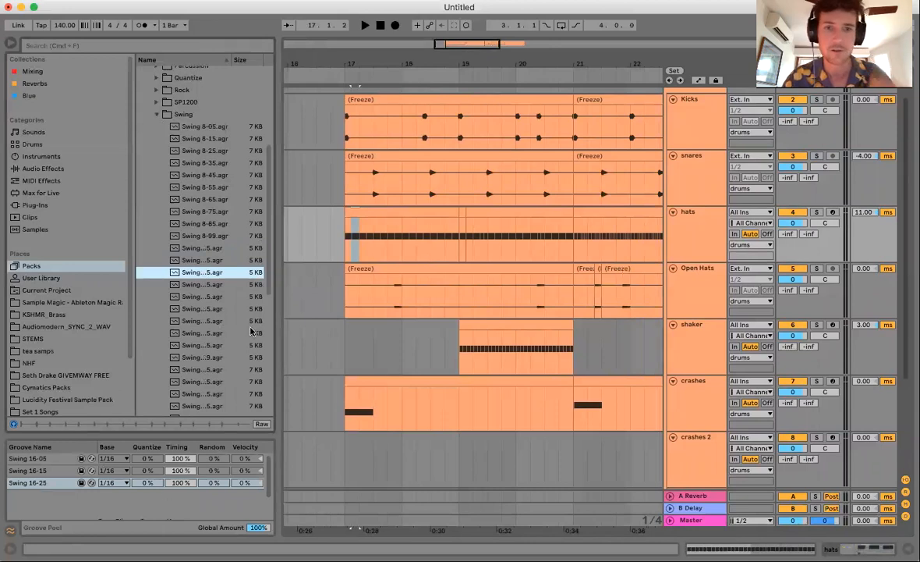
{"action": "left_click_drag", "start_coordinate": [461, 68], "coordinate": [461, 35]}
{"action": "left_click", "coordinate": [407, 252]}
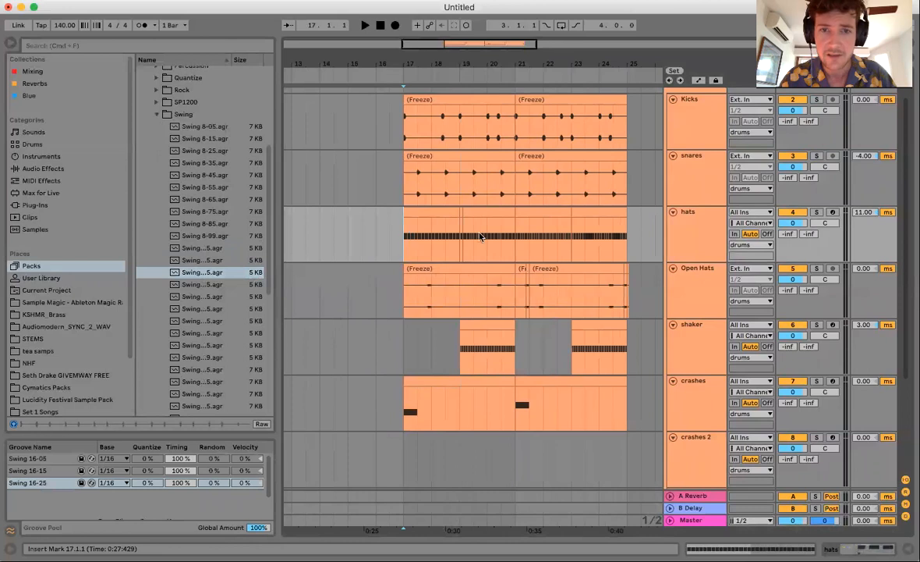
{"action": "left_click", "coordinate": [484, 213]}
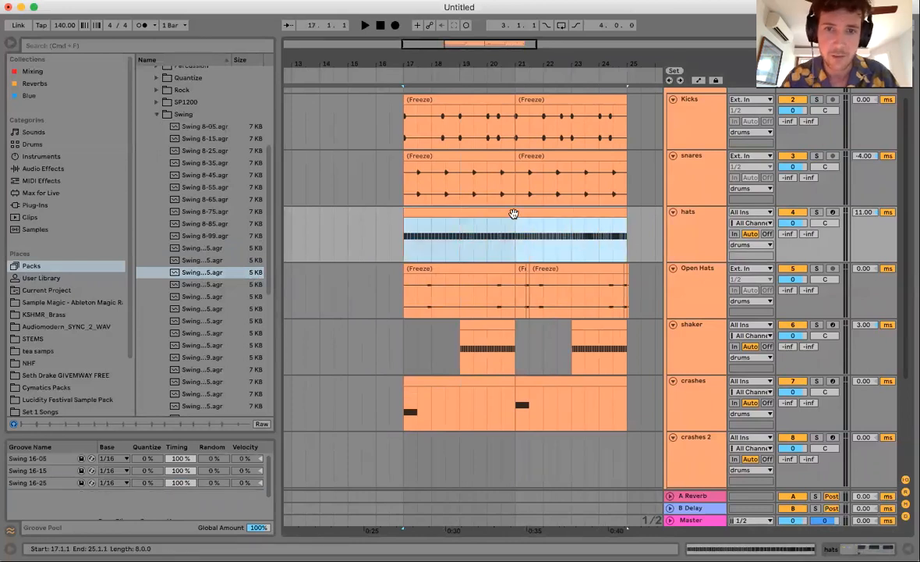
{"action": "double_click", "coordinate": [513, 213]}
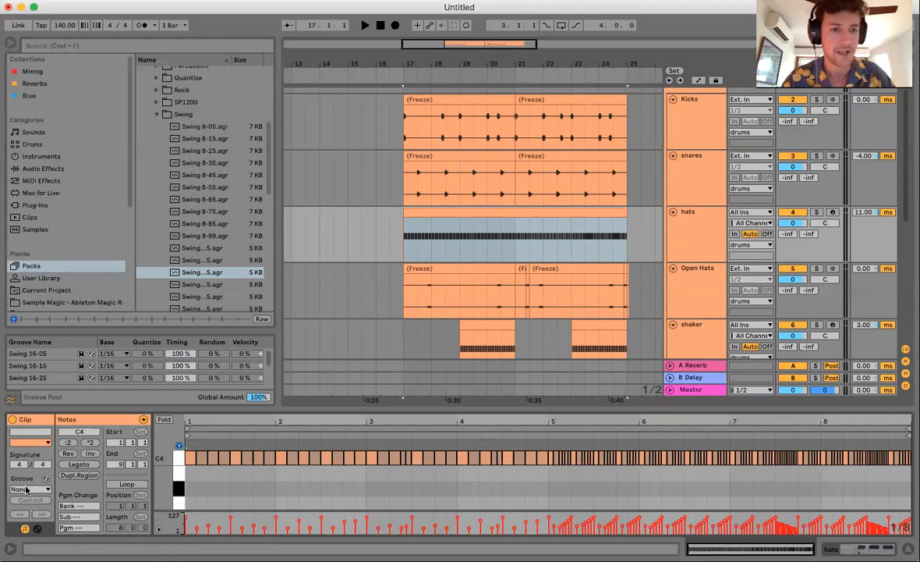
Apply the Swing 16-05 groove to the hats clip and play the arrangement from bar 17.
{"action": "left_click", "coordinate": [26, 489]}
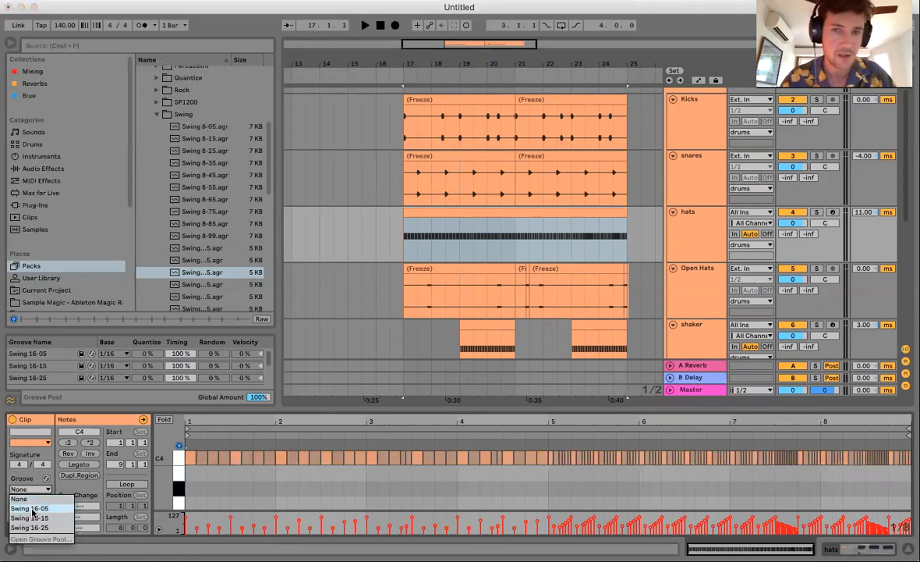
{"action": "left_click", "coordinate": [31, 509]}
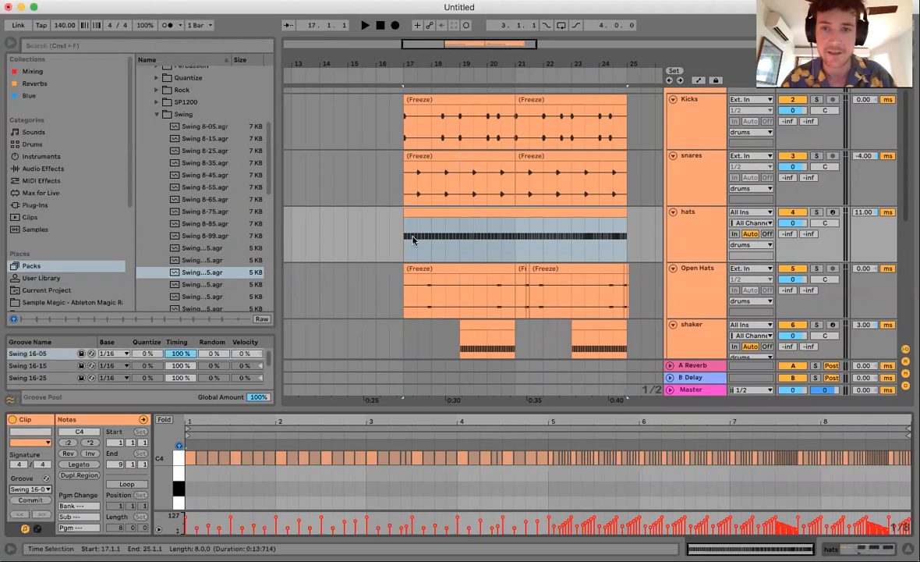
{"action": "scroll", "coordinate": [382, 234], "scroll_direction": "up", "scroll_amount": 2}
{"action": "left_click", "coordinate": [396, 275]}
{"action": "key", "text": "space"}
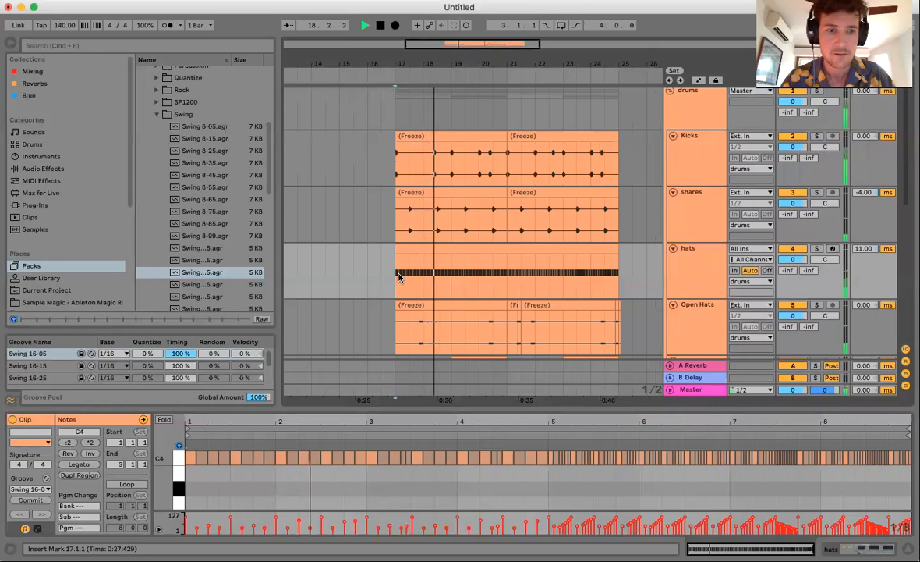
Switch the hats clip's groove to Swing 16-15 and audition the arrangement from bar 17.
{"action": "key", "text": "space"}
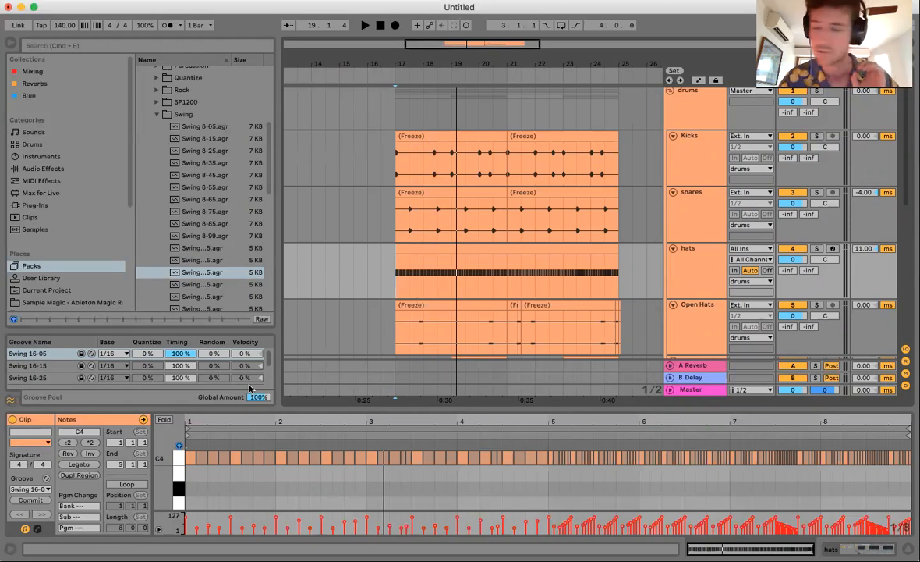
{"action": "left_click", "coordinate": [35, 488]}
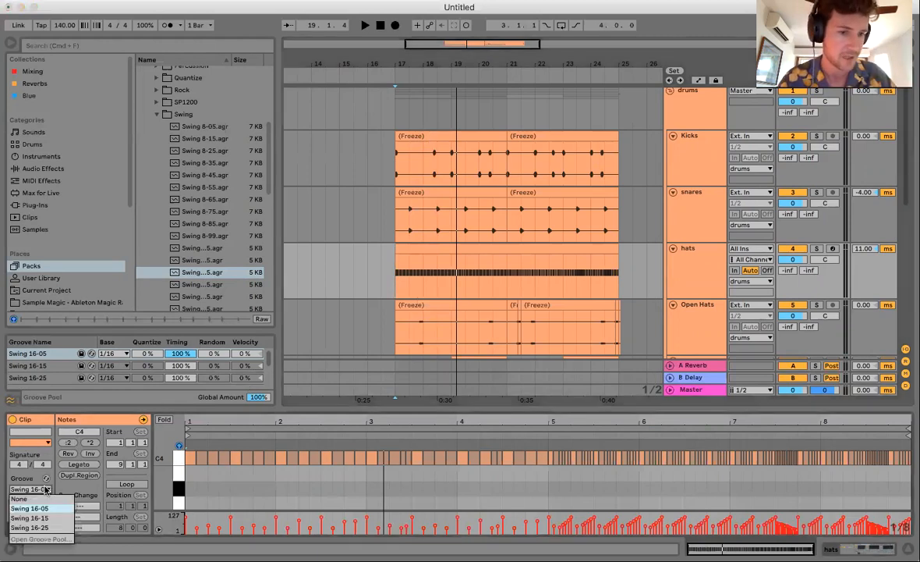
{"action": "left_click", "coordinate": [42, 516]}
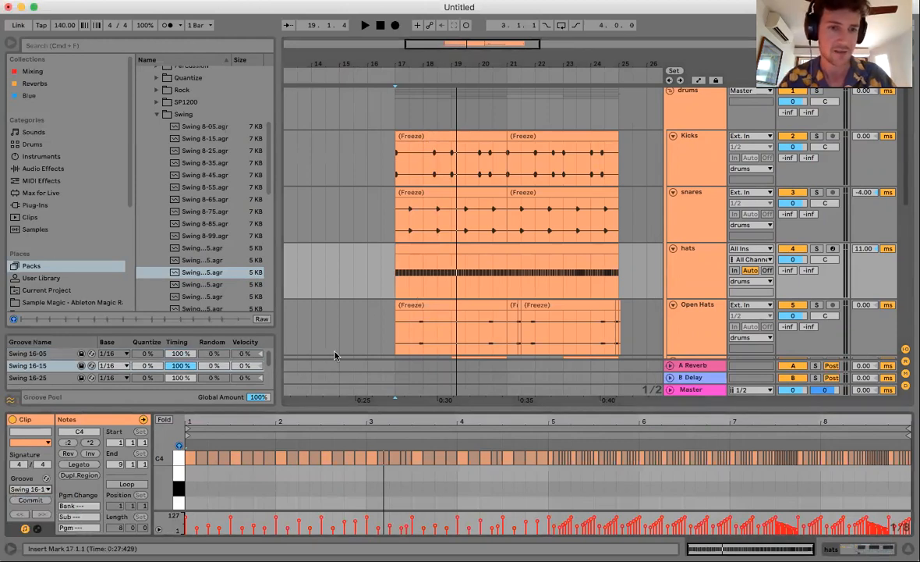
{"action": "left_click", "coordinate": [398, 281]}
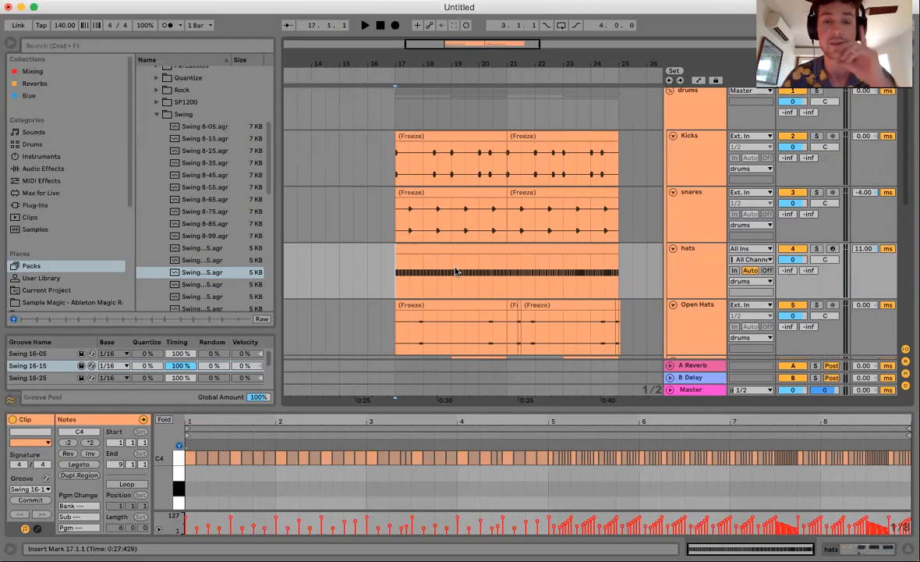
{"action": "key", "text": "space"}
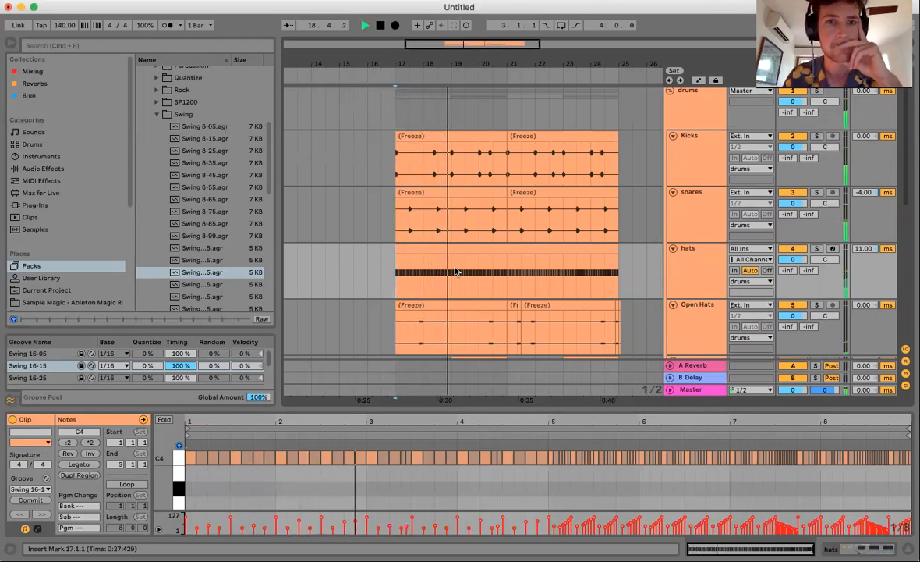
{"action": "key", "text": "space"}
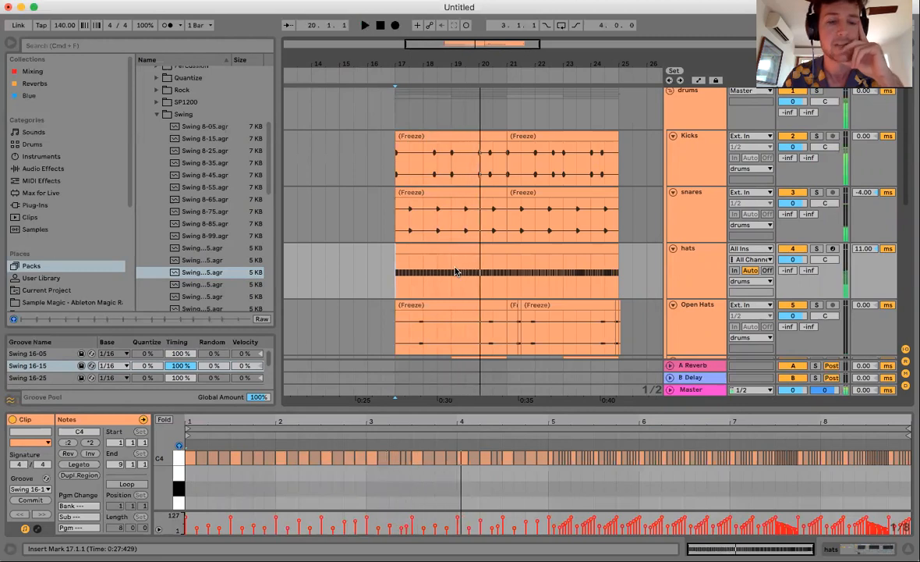
Set the hats clip's groove to Swing 16-25 and audition the arrangement from bar 21 and from bar 19.
{"action": "left_click", "coordinate": [30, 488]}
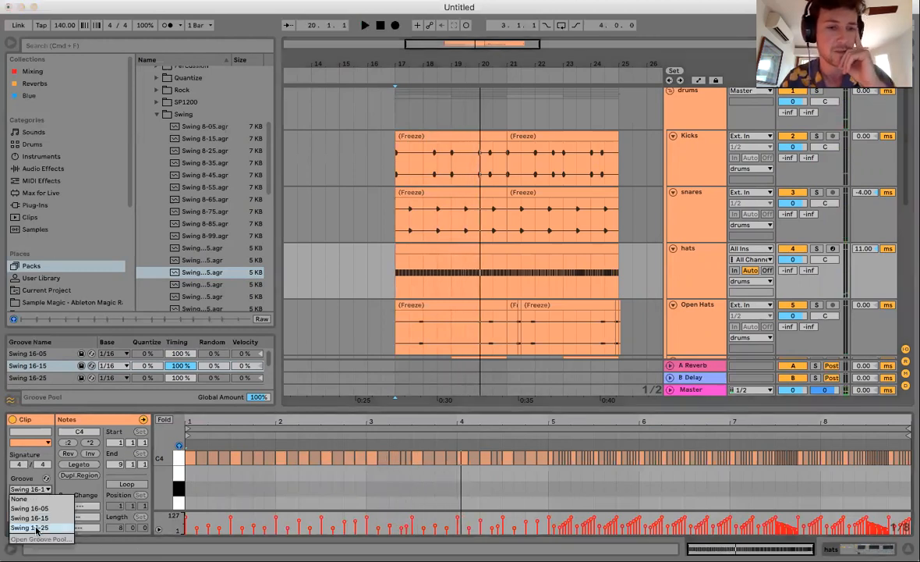
{"action": "left_click", "coordinate": [37, 528]}
{"action": "left_click", "coordinate": [508, 278]}
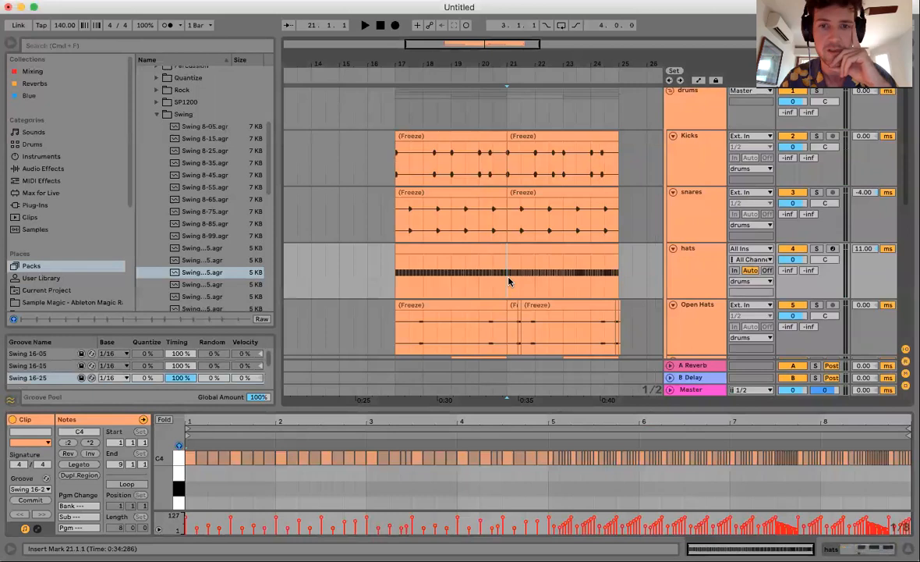
{"action": "key", "text": "space"}
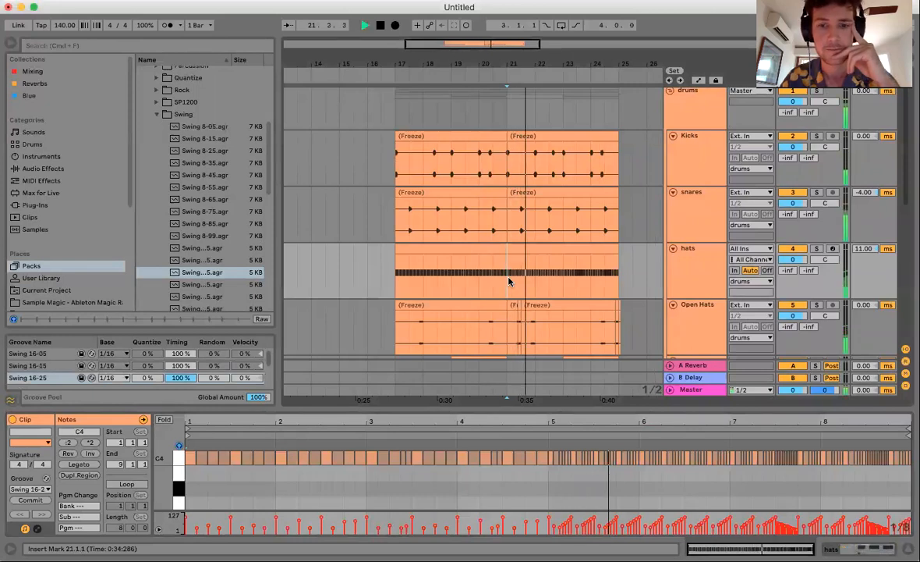
{"action": "left_click", "coordinate": [450, 285]}
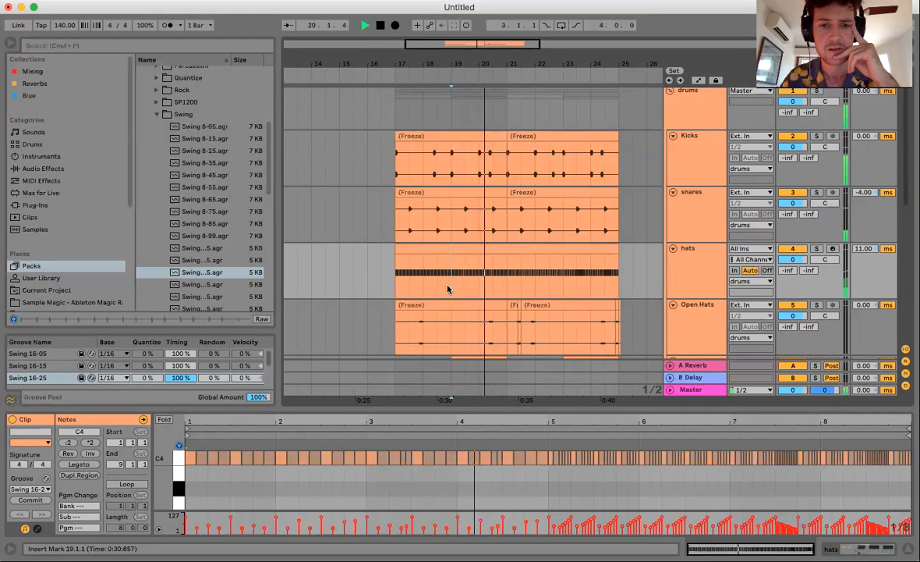
{"action": "key", "text": "space"}
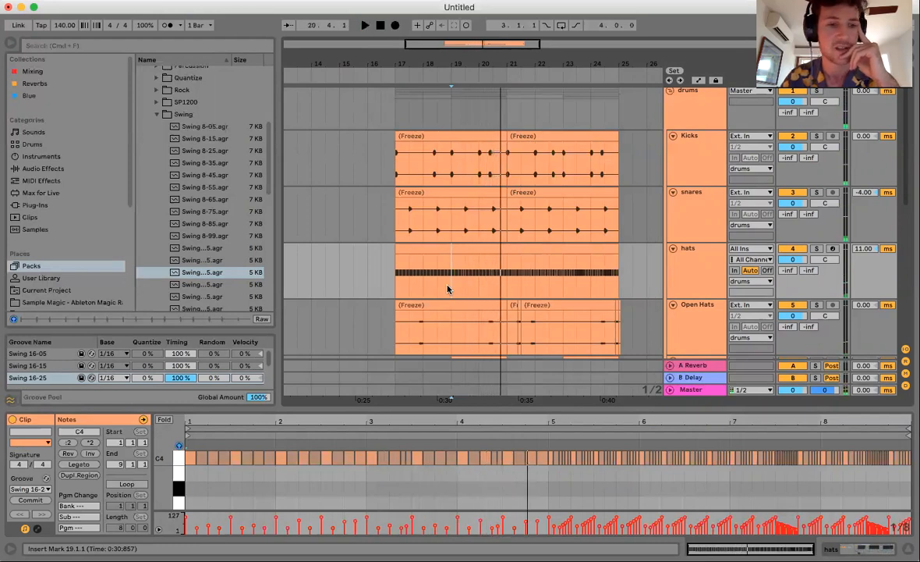
Split the hats clip at bar 21 and choose the Swing 16-25 groove for the part from bar 17 to 21.
{"action": "left_click_drag", "start_coordinate": [507, 275], "coordinate": [392, 282]}
{"action": "key", "text": "super+e"}
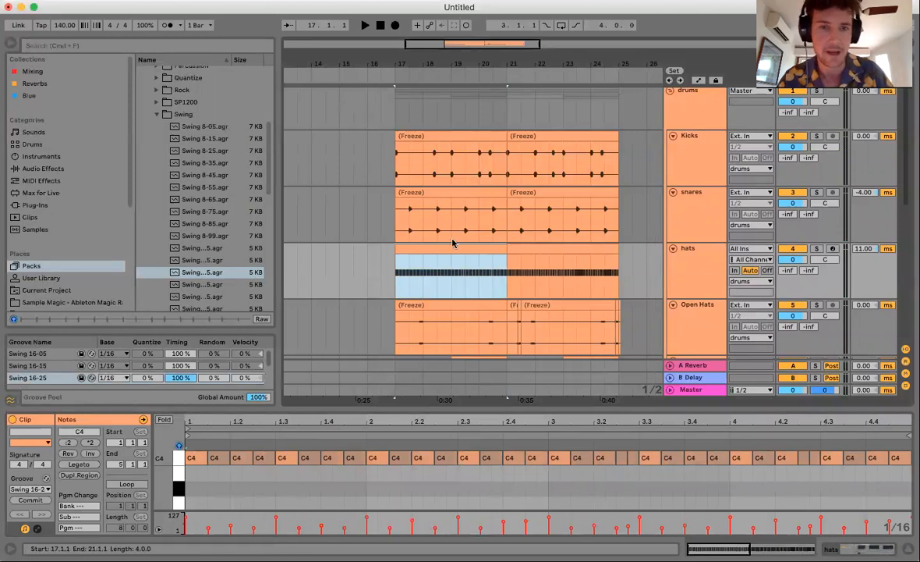
{"action": "left_click", "coordinate": [35, 490]}
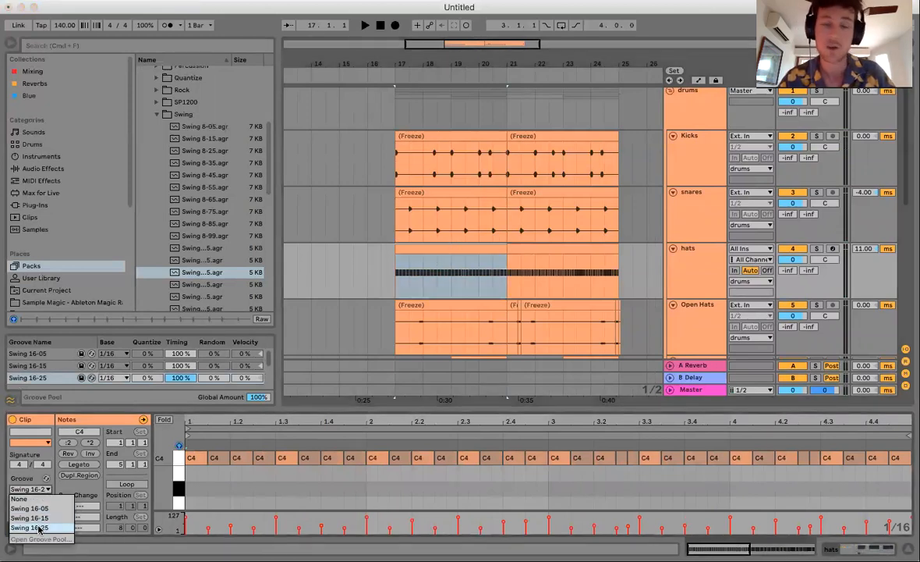
{"action": "left_click", "coordinate": [37, 525]}
{"action": "left_click", "coordinate": [471, 249]}
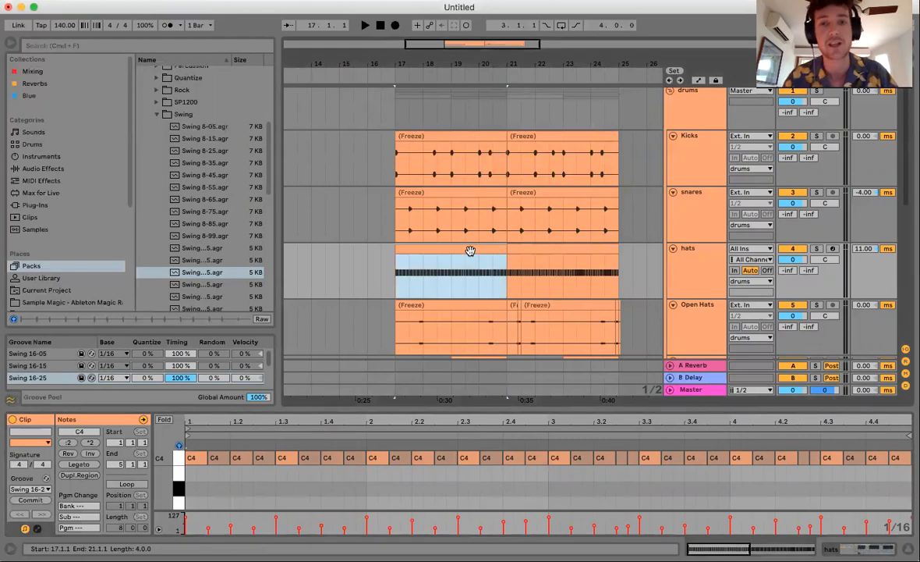
Apply the Swing 16-05 groove to the second hats clip, from bar 21 to 25.
{"action": "left_click", "coordinate": [532, 248]}
{"action": "left_click", "coordinate": [35, 489]}
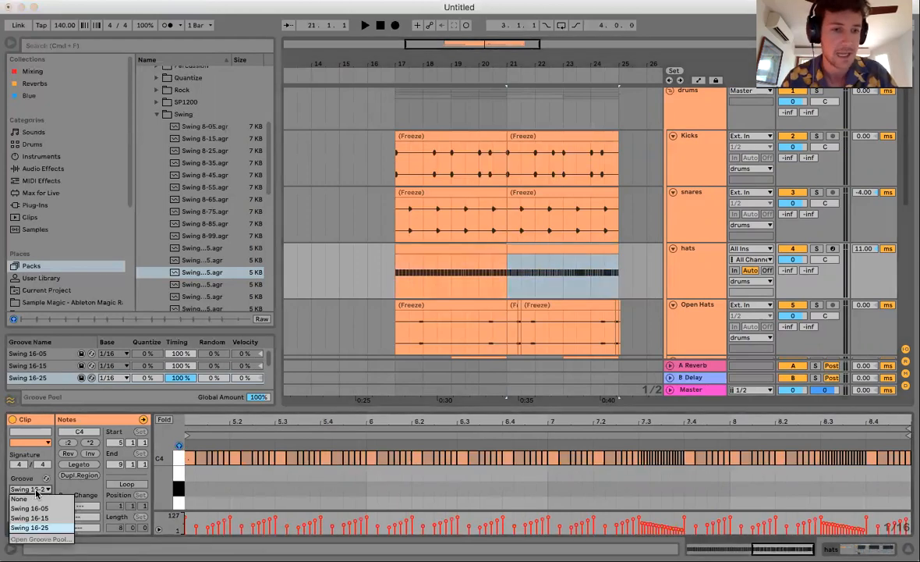
{"action": "left_click", "coordinate": [30, 508]}
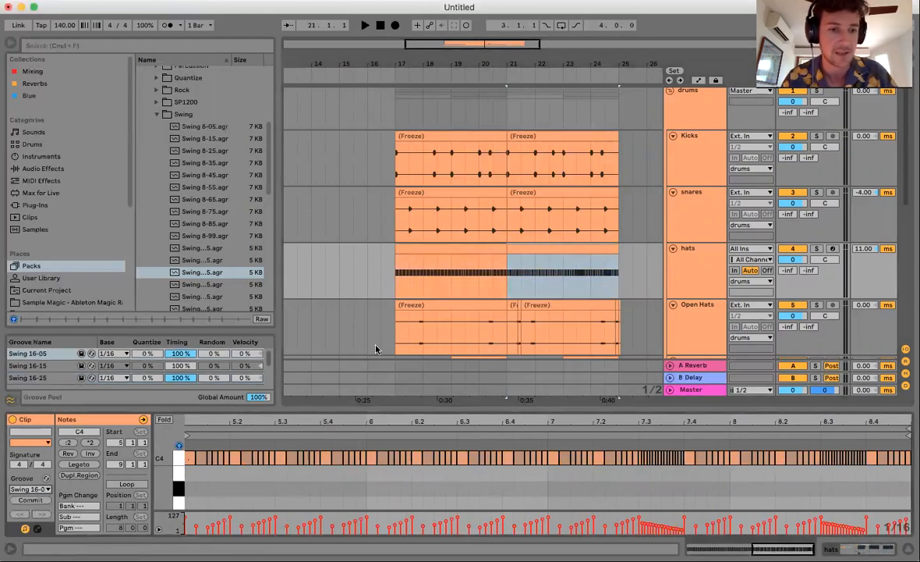
{"action": "left_click", "coordinate": [503, 284]}
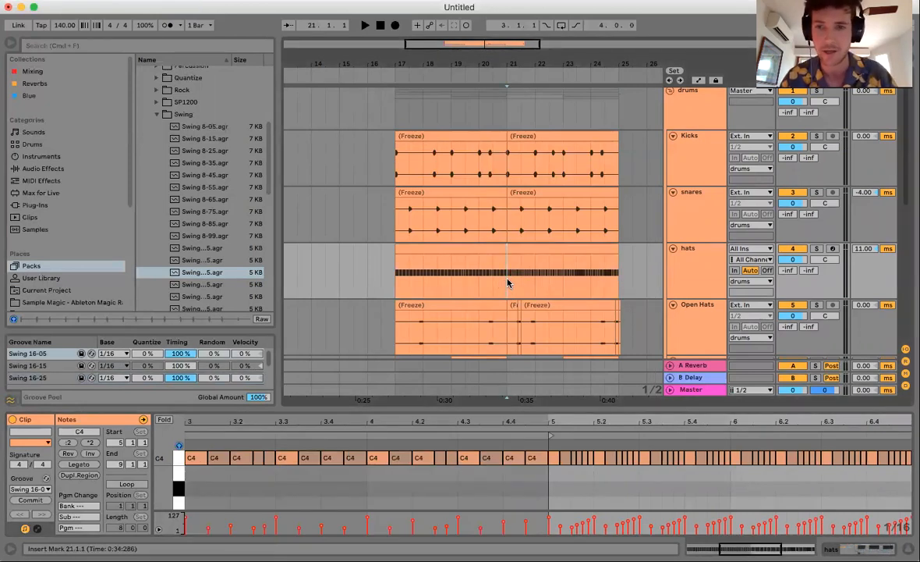
{"action": "left_click", "coordinate": [539, 249]}
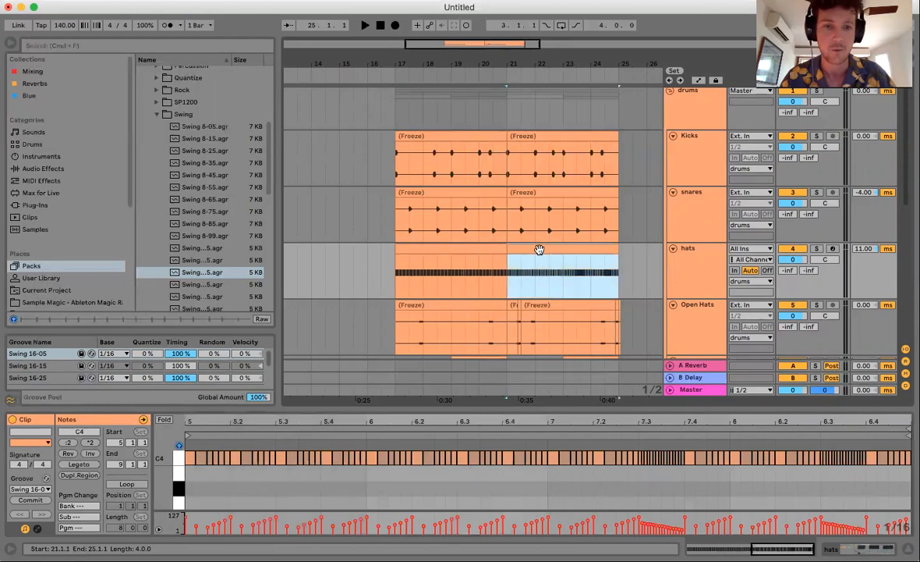
{"action": "left_click", "coordinate": [509, 282]}
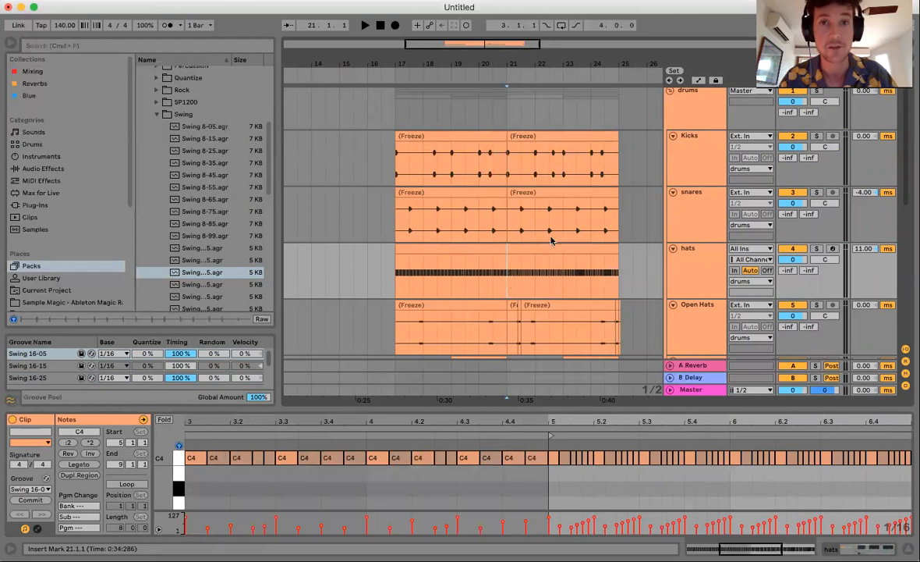
Apply the Swing 16-15 groove to both shaker clips, the one at bar 19 and the one at bar 23.
{"action": "scroll", "coordinate": [551, 239], "scroll_direction": "down", "scroll_amount": 2}
{"action": "left_click_drag", "start_coordinate": [547, 407], "coordinate": [546, 539]}
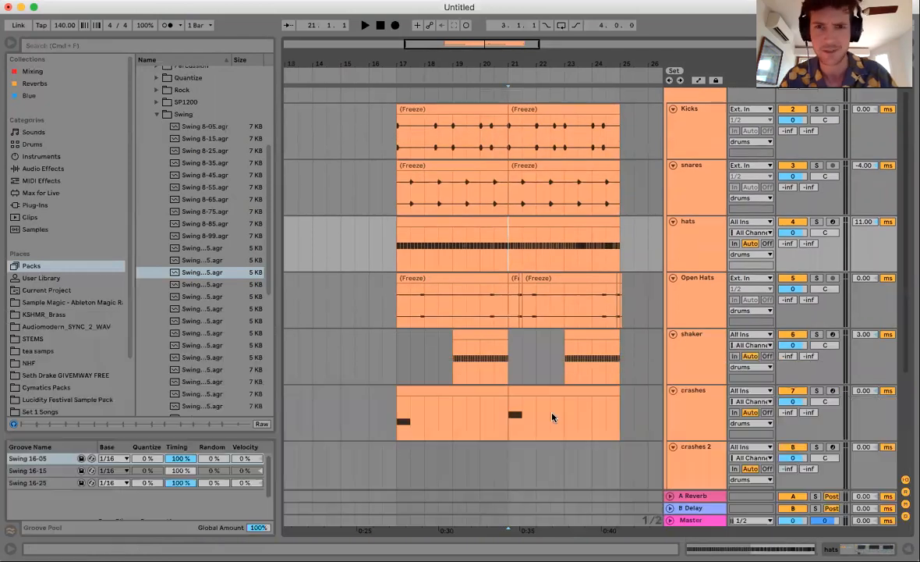
{"action": "scroll", "coordinate": [549, 254], "scroll_direction": "up", "scroll_amount": 2}
{"action": "scroll", "coordinate": [550, 256], "scroll_direction": "down", "scroll_amount": 3}
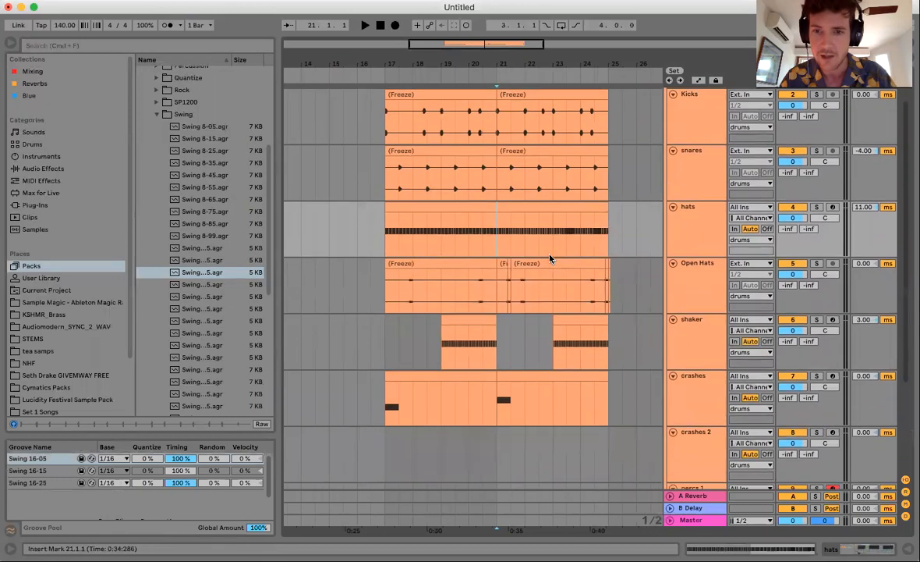
{"action": "double_click", "coordinate": [474, 321]}
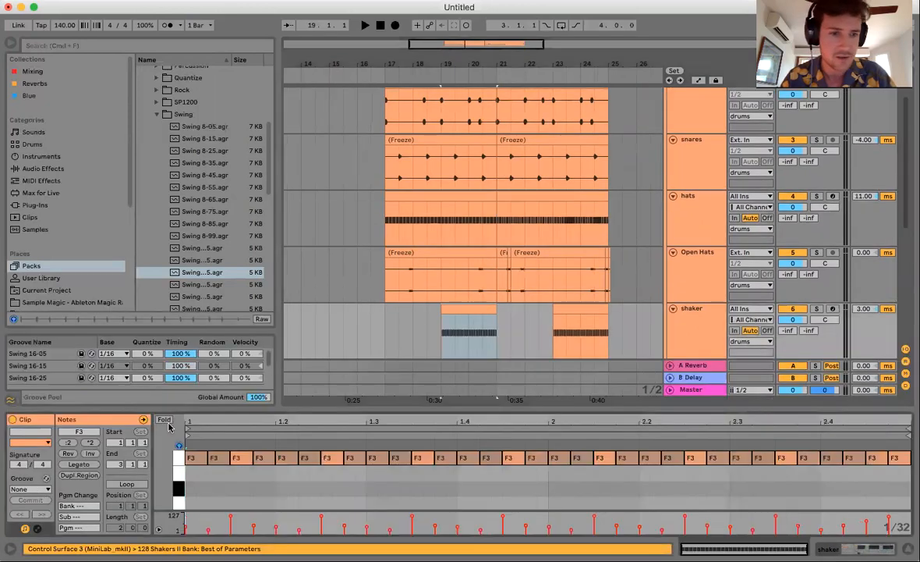
{"action": "left_click", "coordinate": [30, 489]}
{"action": "left_click", "coordinate": [33, 485]}
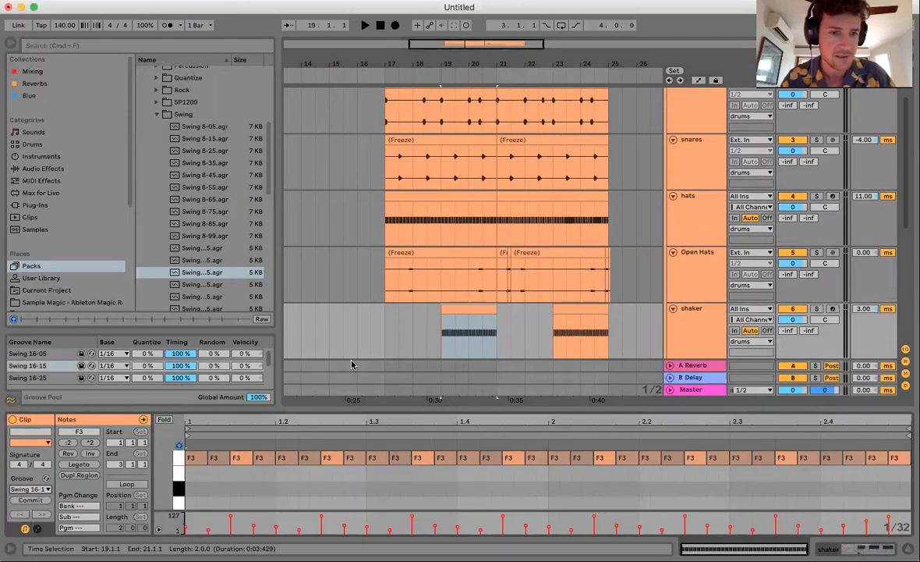
{"action": "left_click", "coordinate": [574, 310]}
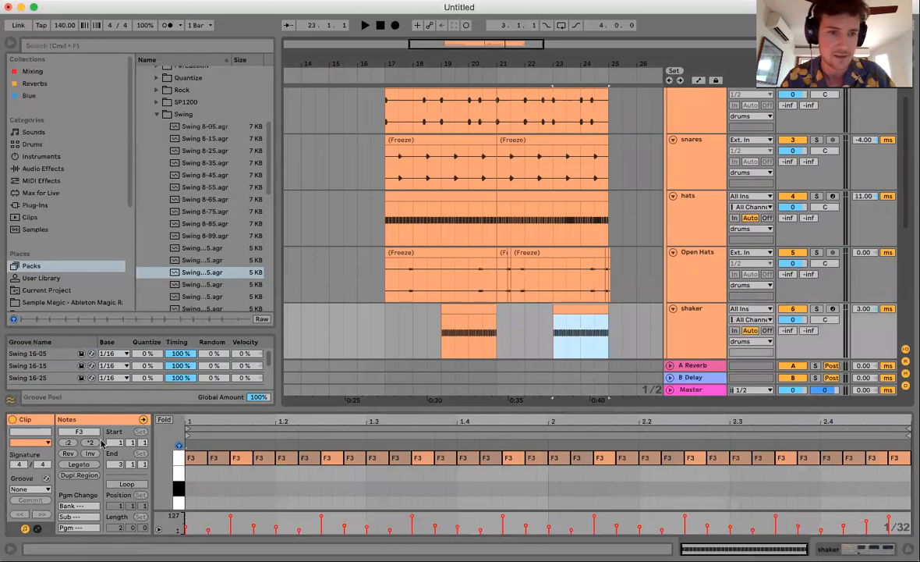
{"action": "left_click", "coordinate": [30, 488]}
{"action": "left_click", "coordinate": [32, 512]}
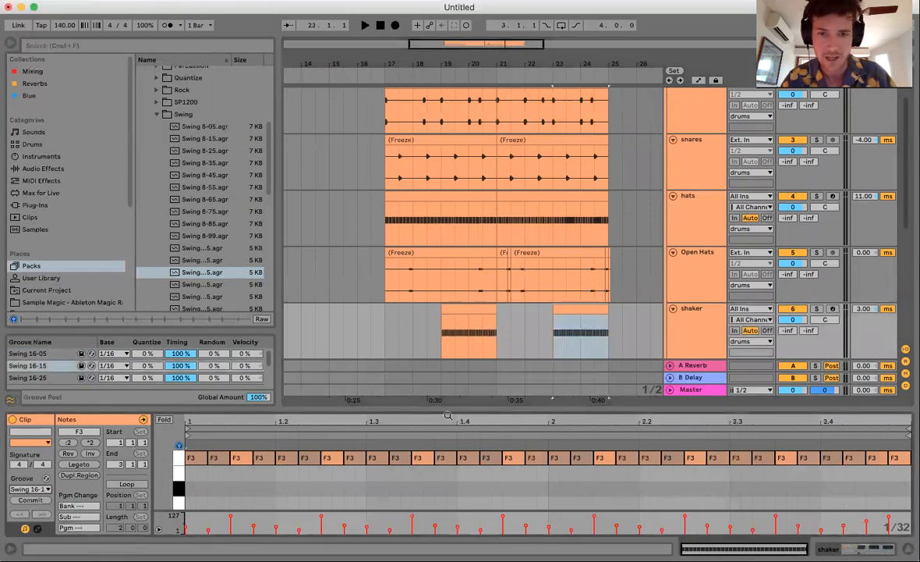
{"action": "key", "text": "super+alt+l"}
{"action": "scroll", "coordinate": [479, 378], "scroll_direction": "up", "scroll_amount": 2}
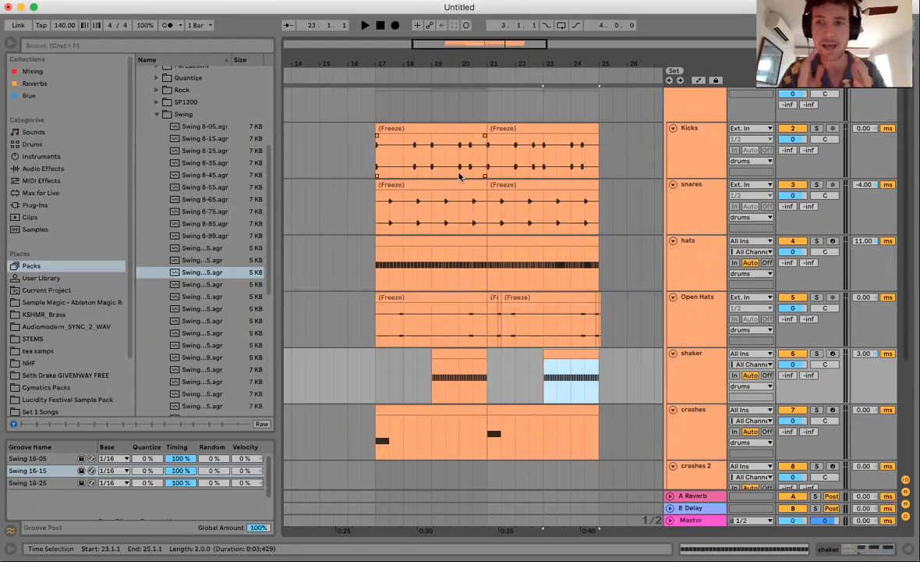
Open the hats track's sampler and bring up its modulation settings.
{"action": "left_click", "coordinate": [377, 266]}
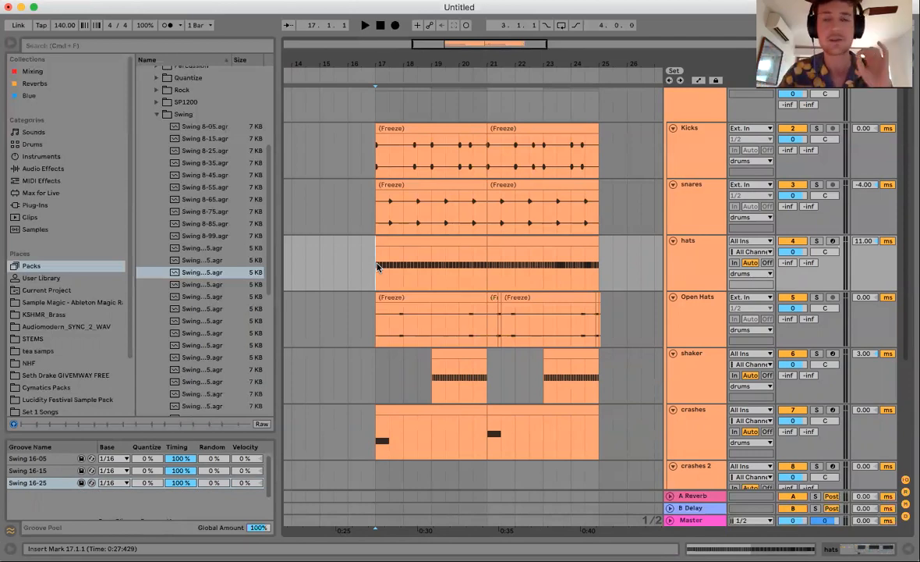
{"action": "left_click", "coordinate": [691, 270]}
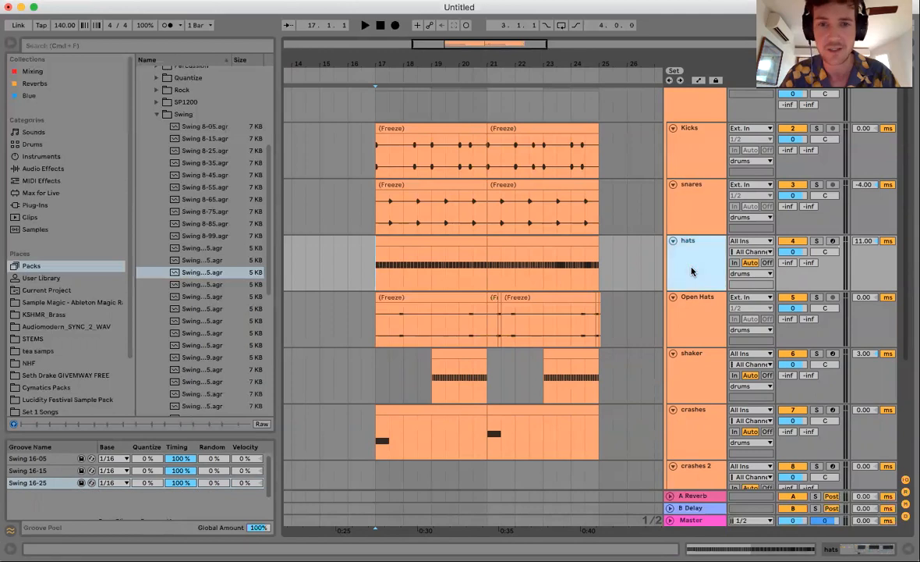
{"action": "double_click", "coordinate": [691, 270]}
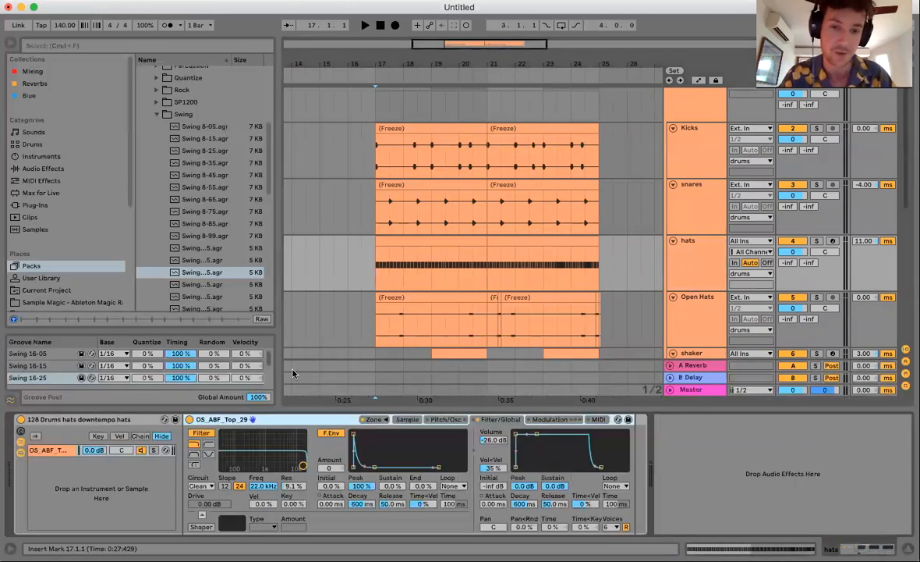
{"action": "left_click", "coordinate": [447, 419]}
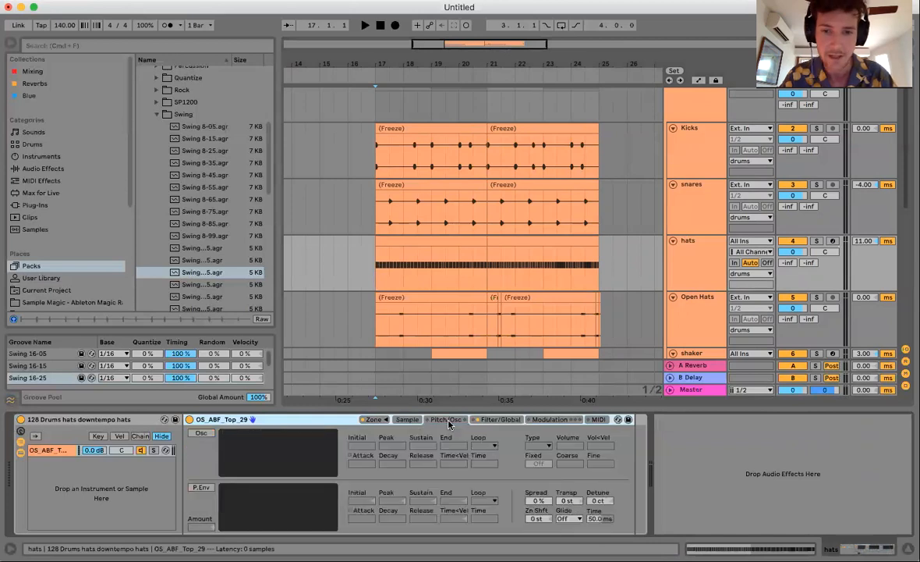
{"action": "left_click", "coordinate": [499, 419]}
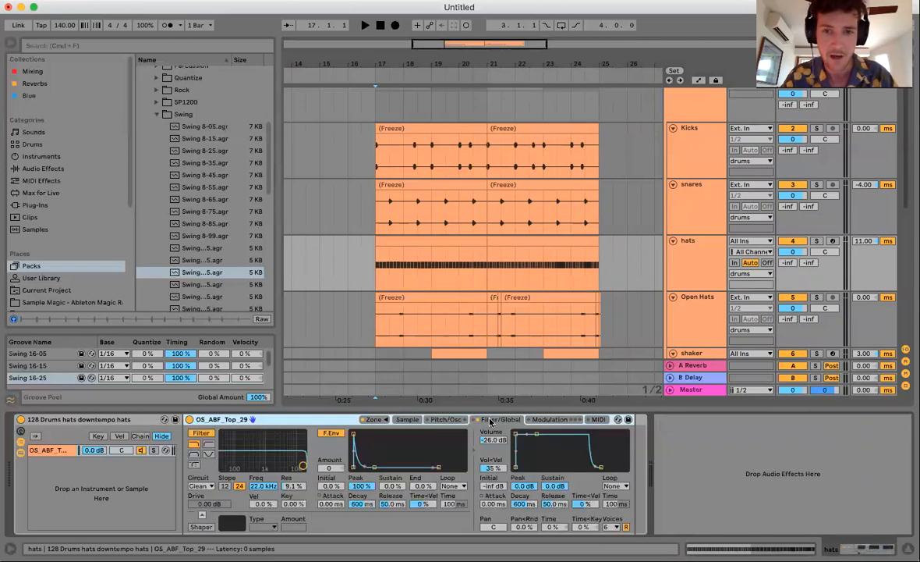
{"action": "scroll", "coordinate": [569, 273], "scroll_direction": "down", "scroll_amount": 1}
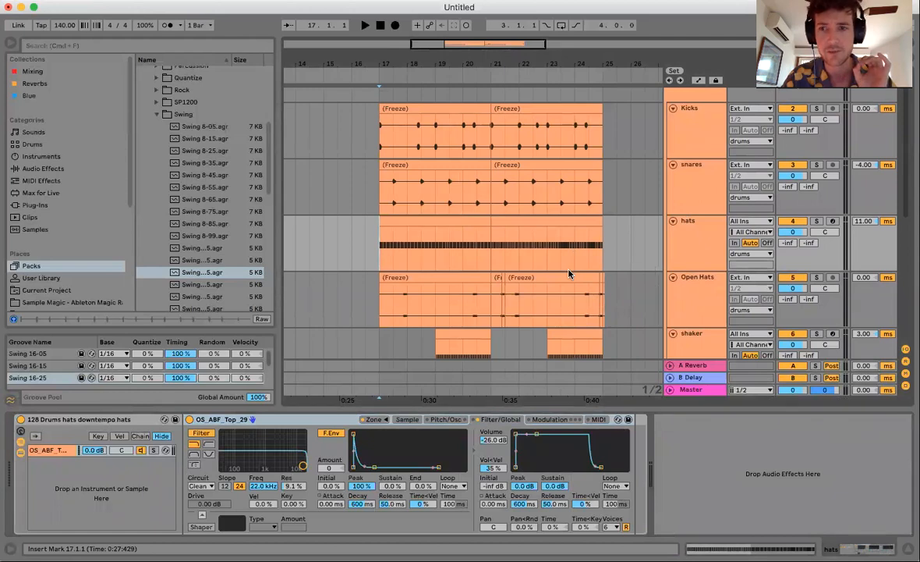
{"action": "left_click_drag", "start_coordinate": [407, 234], "coordinate": [616, 234]}
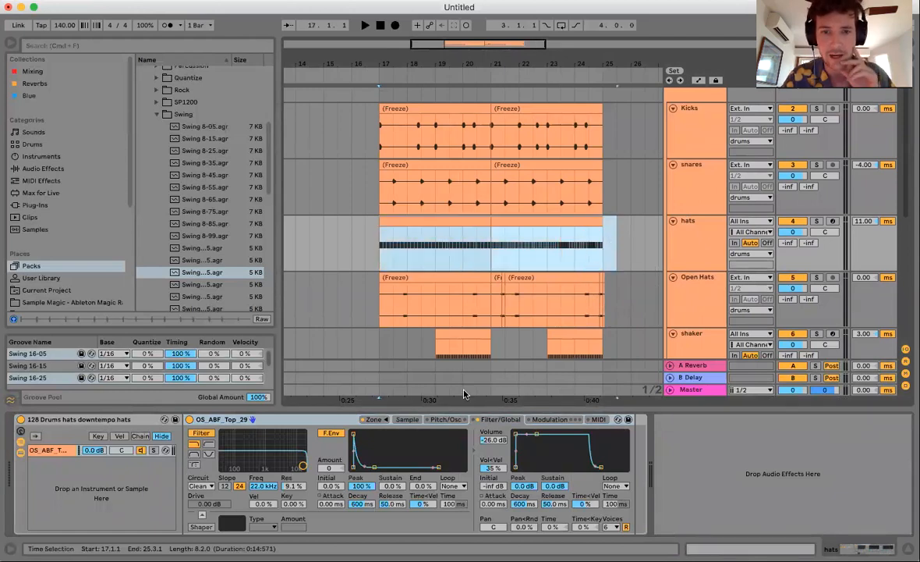
{"action": "left_click", "coordinate": [550, 420]}
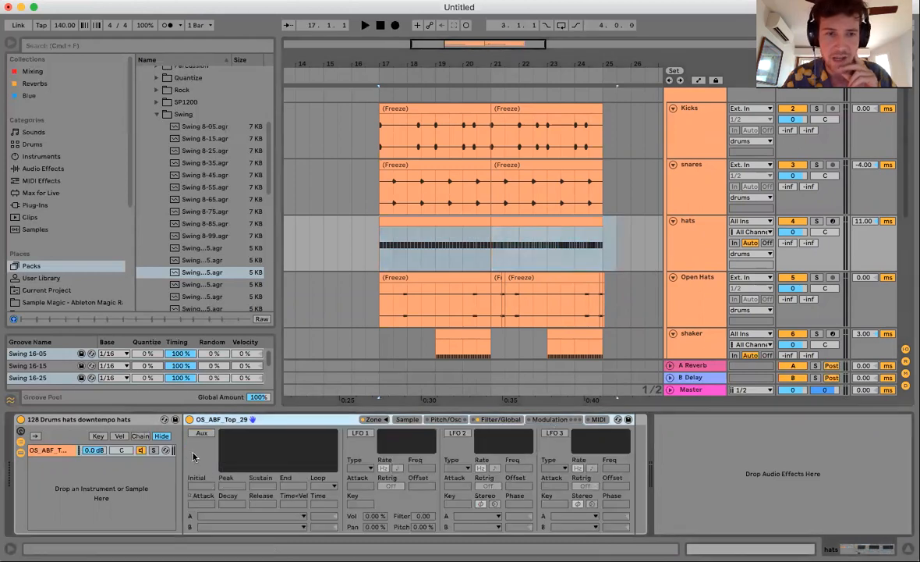
{"action": "left_click", "coordinate": [361, 434]}
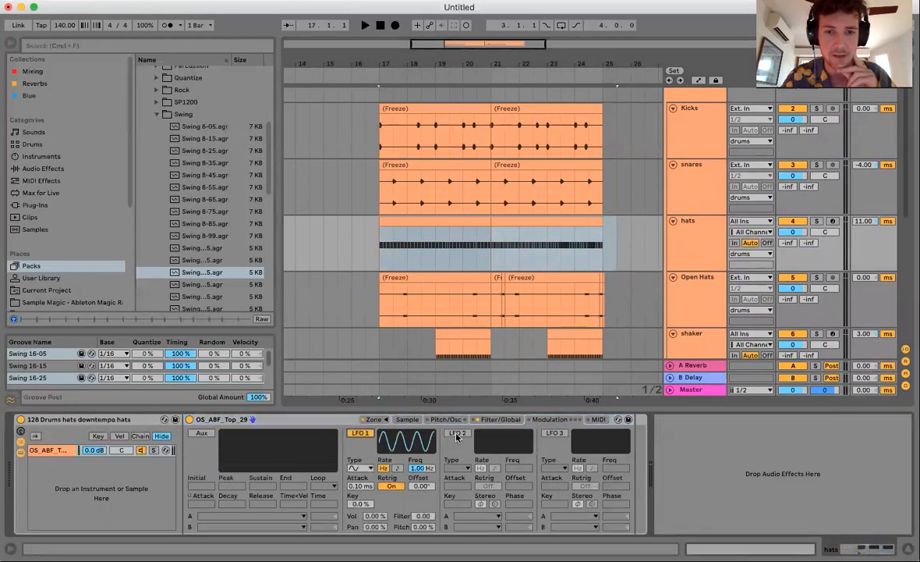
{"action": "left_click", "coordinate": [458, 434]}
{"action": "left_click", "coordinate": [361, 433]}
{"action": "left_click", "coordinate": [550, 434]}
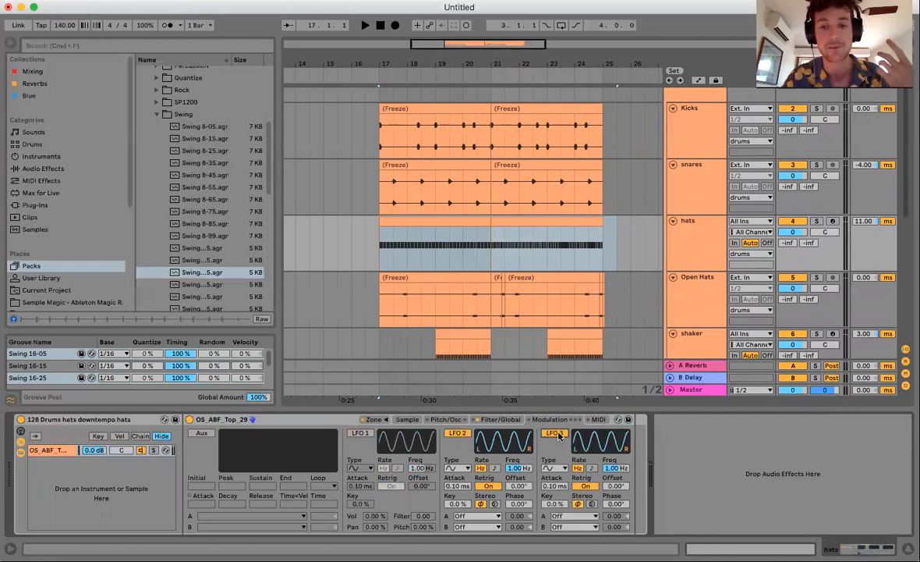
{"action": "left_click", "coordinate": [557, 434]}
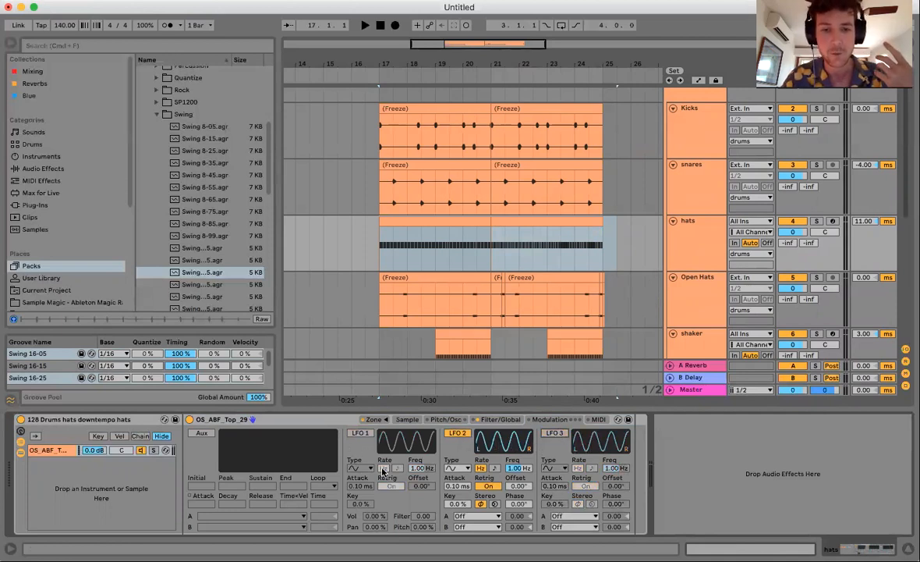
{"action": "left_click", "coordinate": [451, 433]}
{"action": "left_click", "coordinate": [365, 434]}
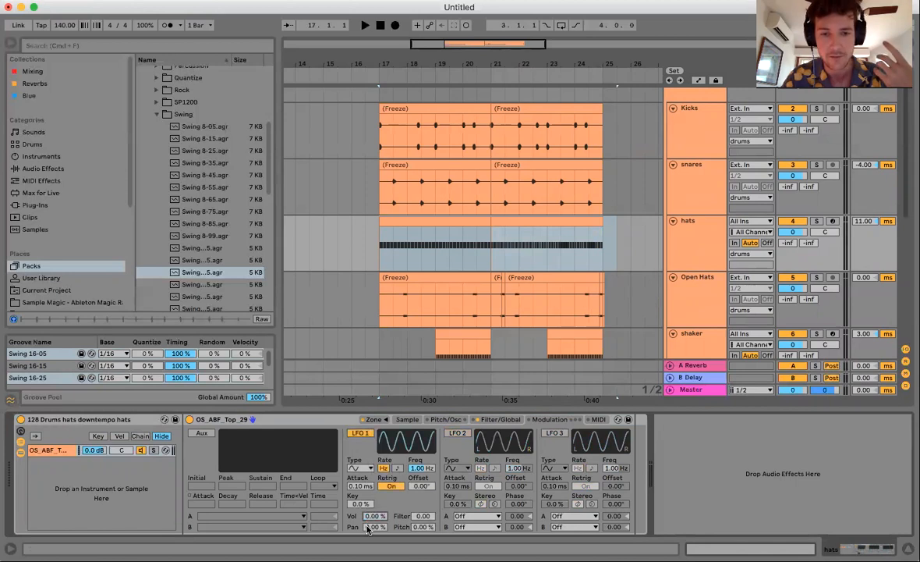
{"action": "left_click", "coordinate": [356, 436]}
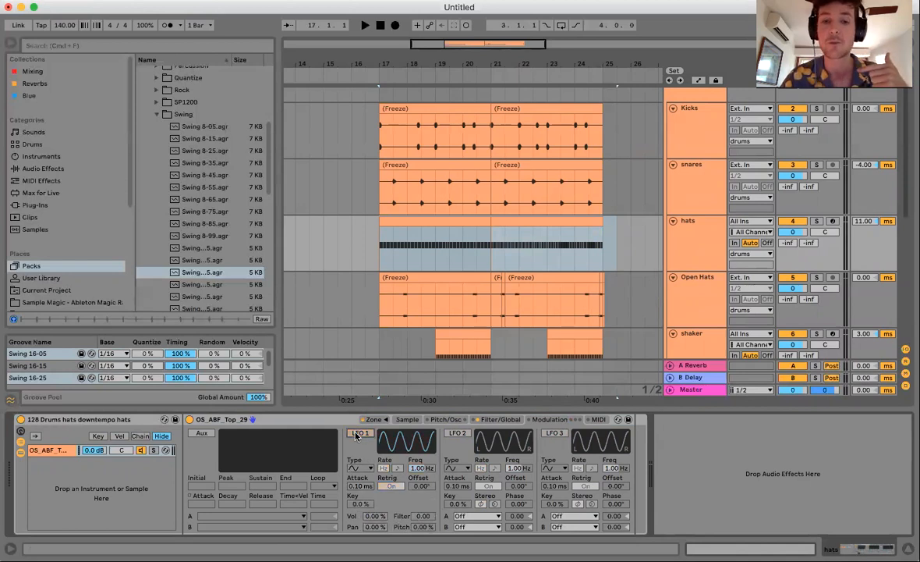
Enable LFO 2 in the hats sampler with the stepped random waveform, a 30 Hz frequency and retrigger off.
{"action": "left_click", "coordinate": [458, 433]}
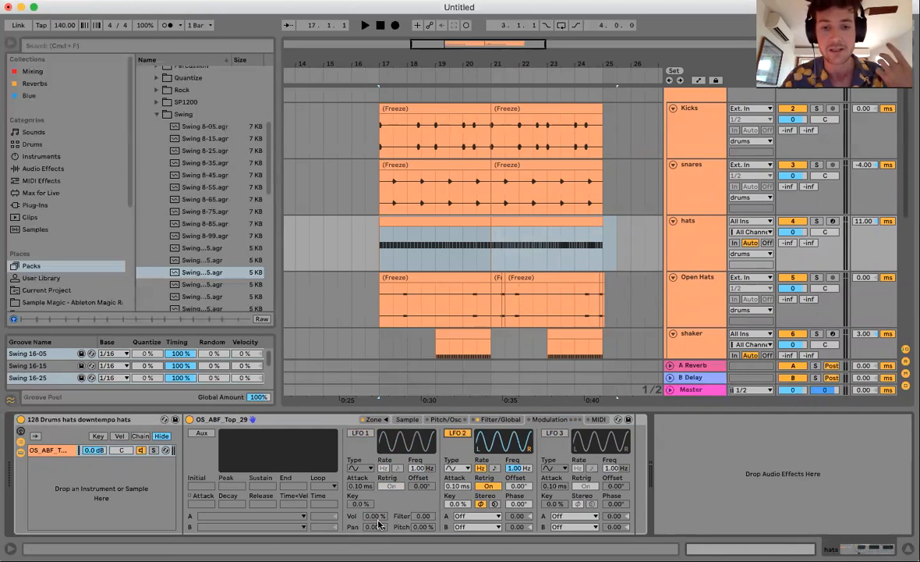
{"action": "left_click", "coordinate": [457, 468]}
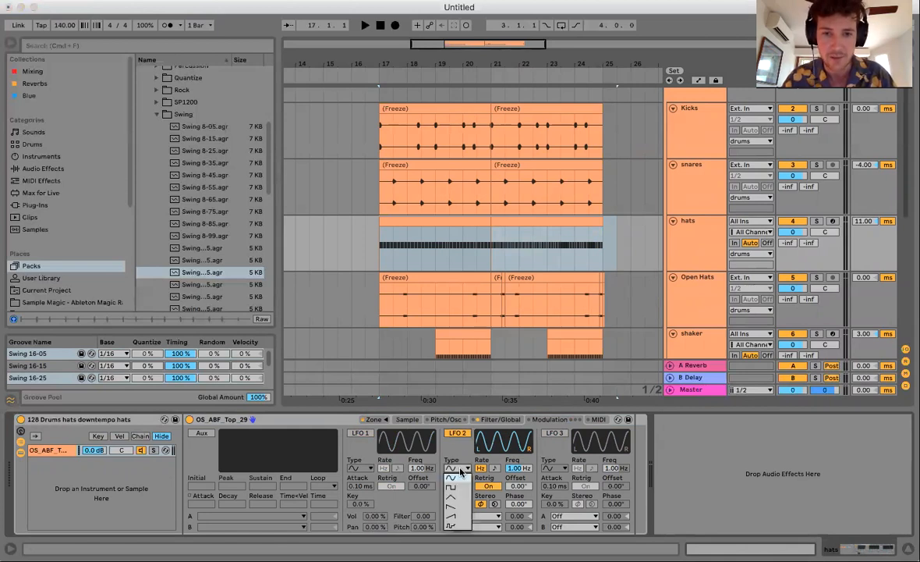
{"action": "left_click", "coordinate": [453, 525]}
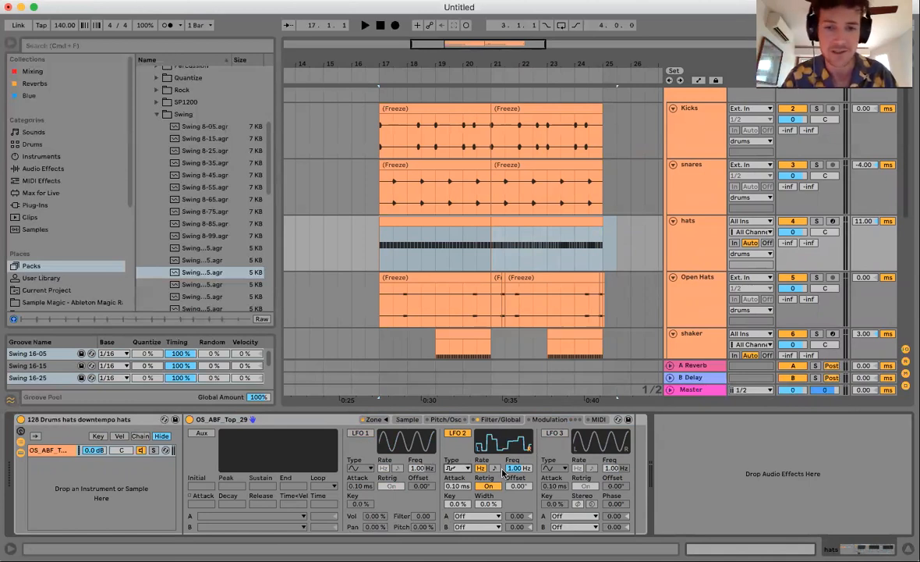
{"action": "left_click_drag", "start_coordinate": [521, 469], "coordinate": [522, 413]}
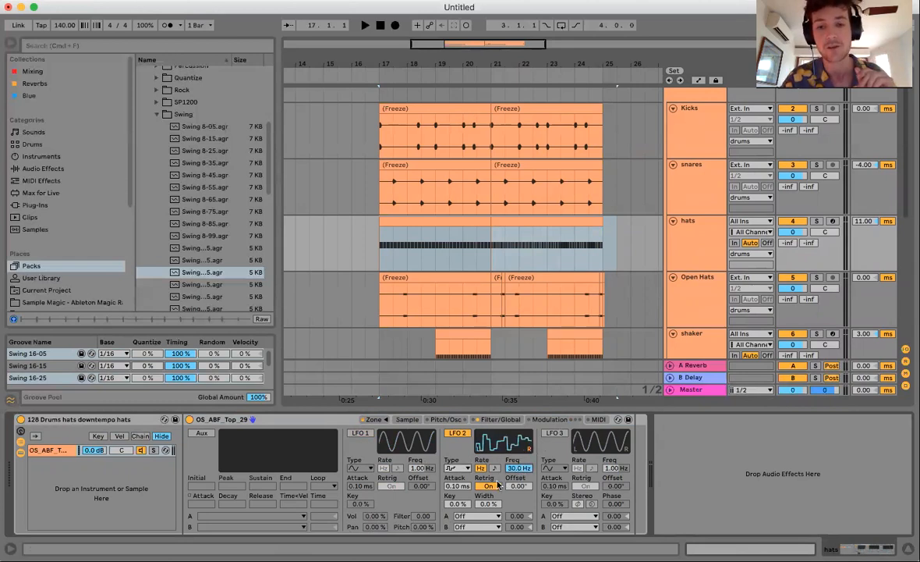
{"action": "left_click", "coordinate": [488, 486]}
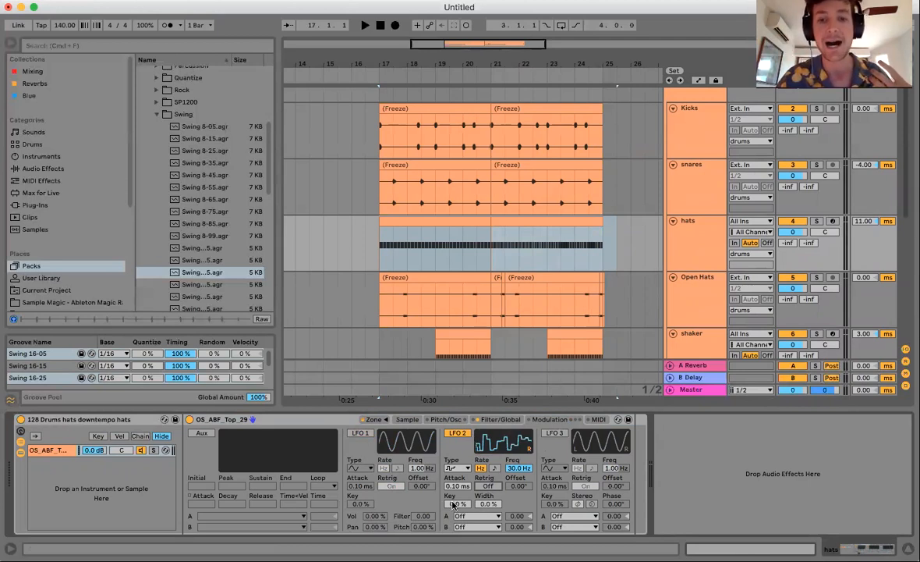
{"action": "left_click", "coordinate": [489, 486]}
{"action": "left_click", "coordinate": [490, 486]}
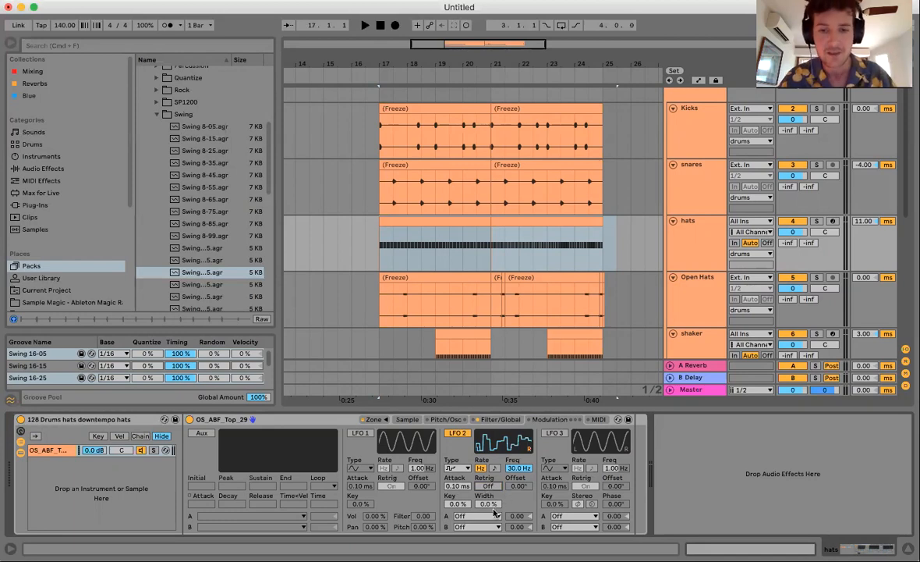
Assign LFO 2's destination A to Pitch and solo the hats track.
{"action": "left_click", "coordinate": [493, 515]}
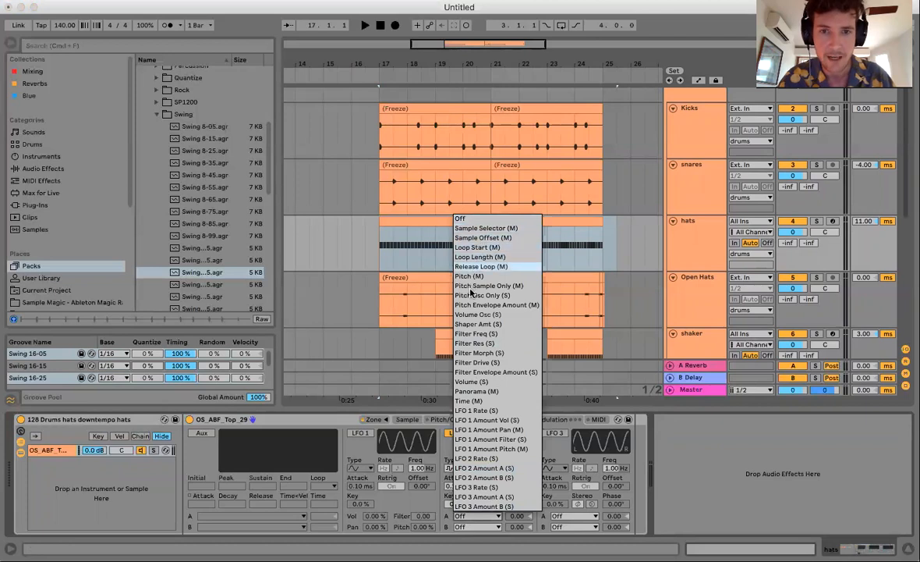
{"action": "left_click", "coordinate": [469, 276]}
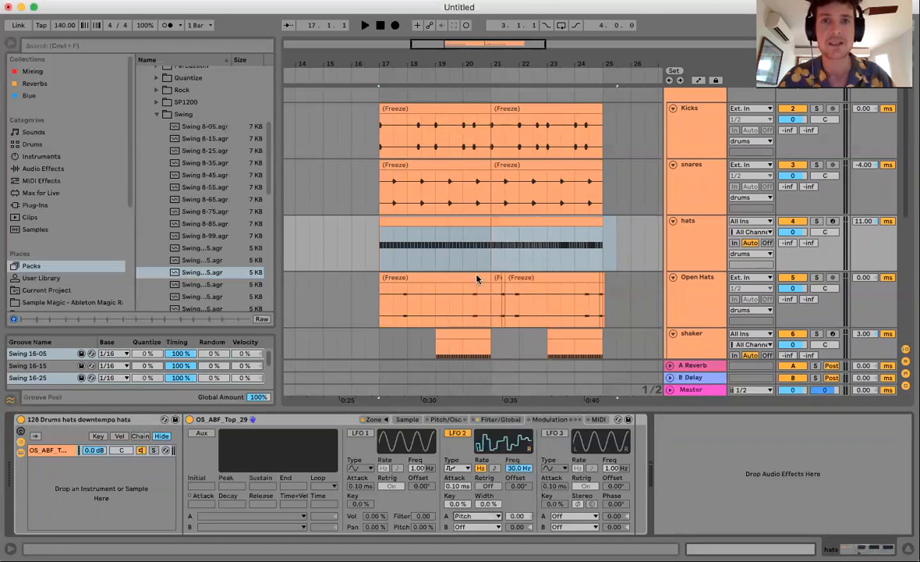
{"action": "left_click", "coordinate": [817, 221]}
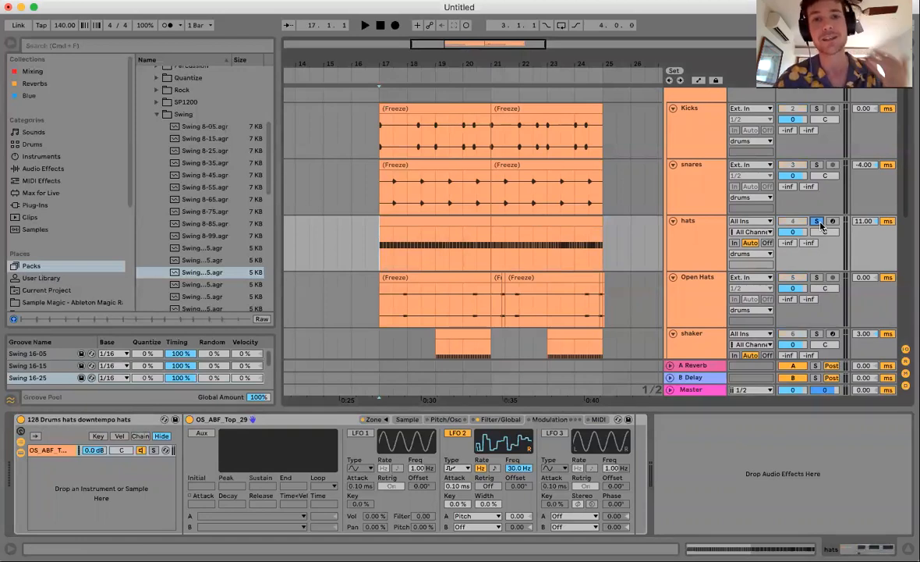
Set LFO 2's pitch modulation amount to 100 and audition the soloed hats from bar 17.
{"action": "left_click_drag", "start_coordinate": [514, 518], "coordinate": [514, 440]}
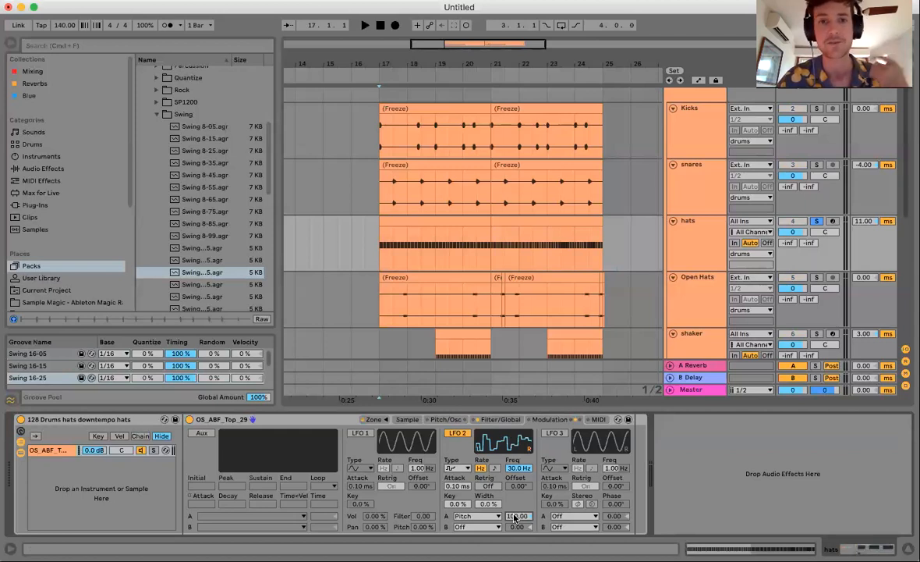
{"action": "left_click", "coordinate": [374, 261]}
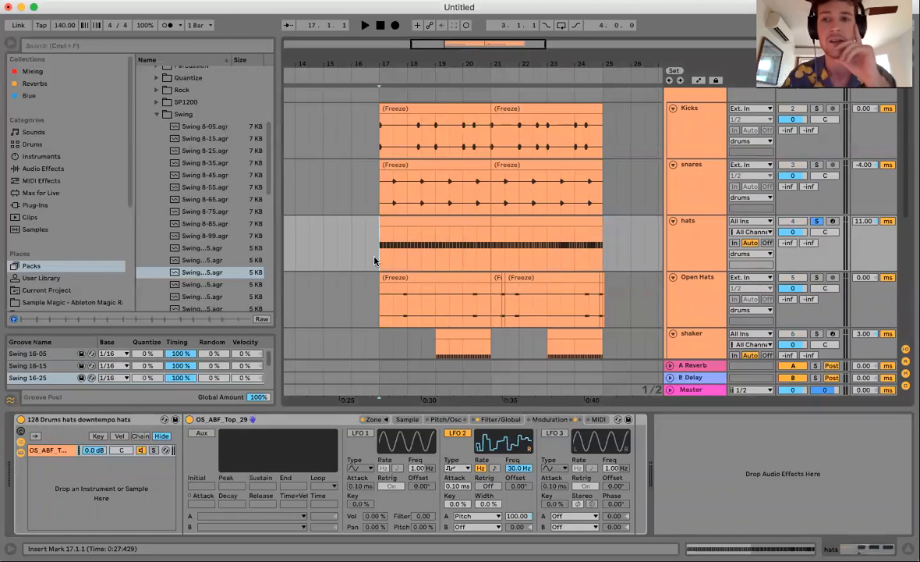
{"action": "key", "text": "space"}
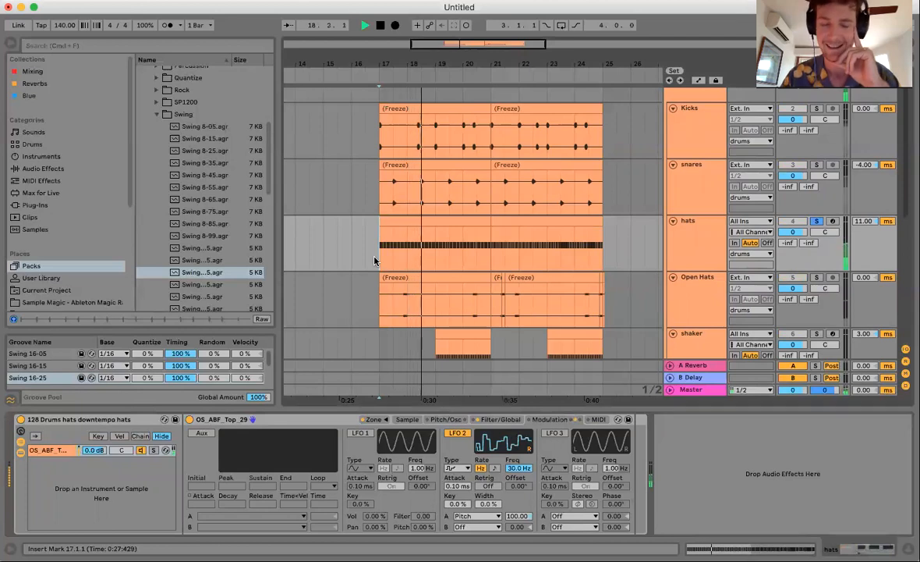
{"action": "key", "text": "space"}
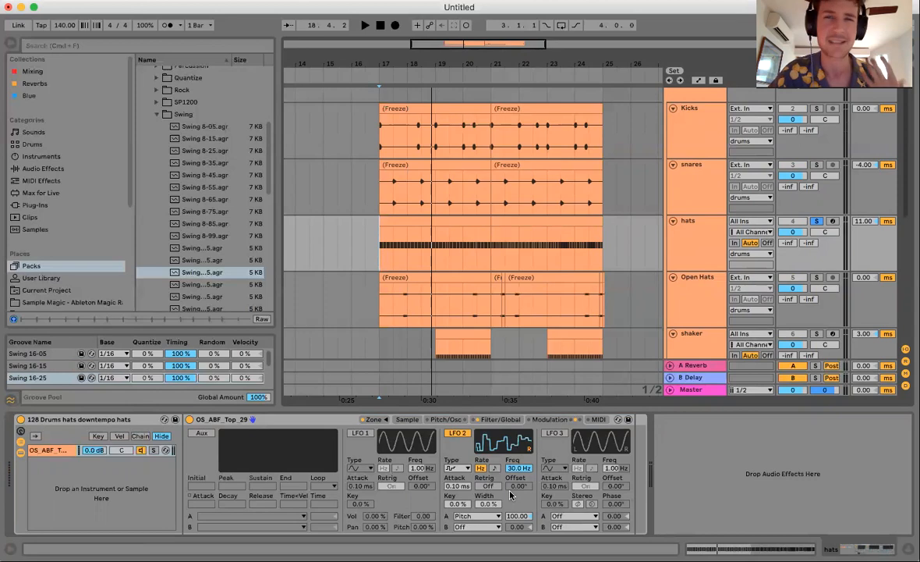
Try LFO 2 pitch amounts of 1.49 and 4.48 while auditioning the hats.
{"action": "left_click_drag", "start_coordinate": [510, 515], "coordinate": [517, 557]}
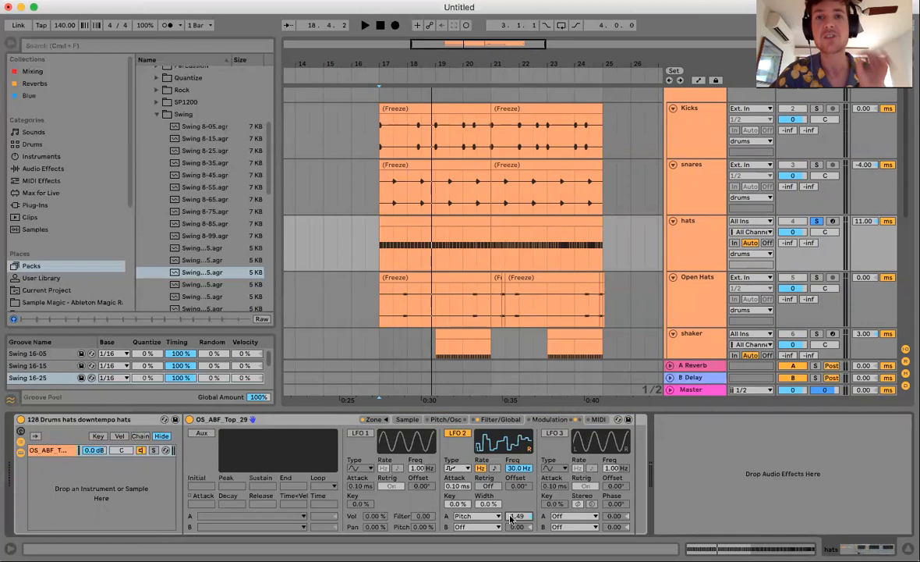
{"action": "key", "text": "space"}
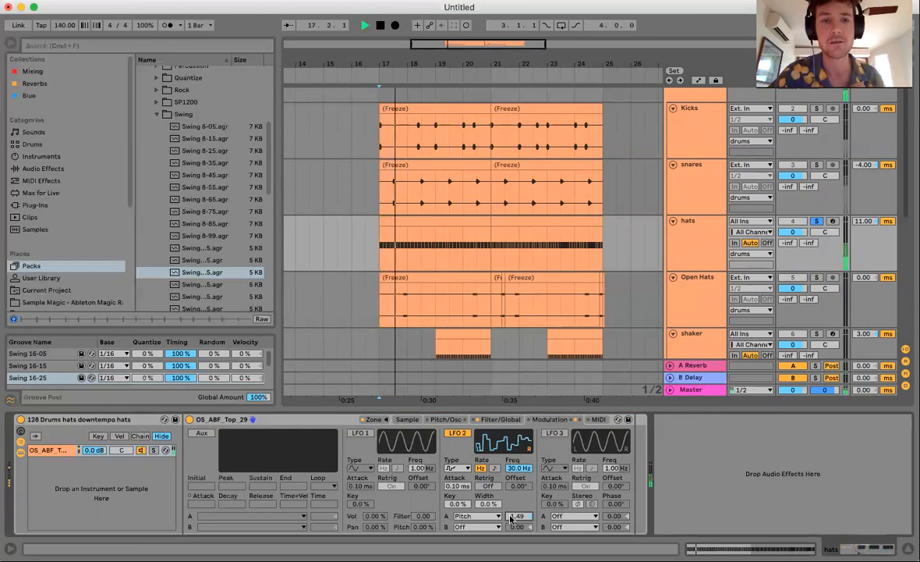
{"action": "left_click_drag", "start_coordinate": [510, 519], "coordinate": [510, 506]}
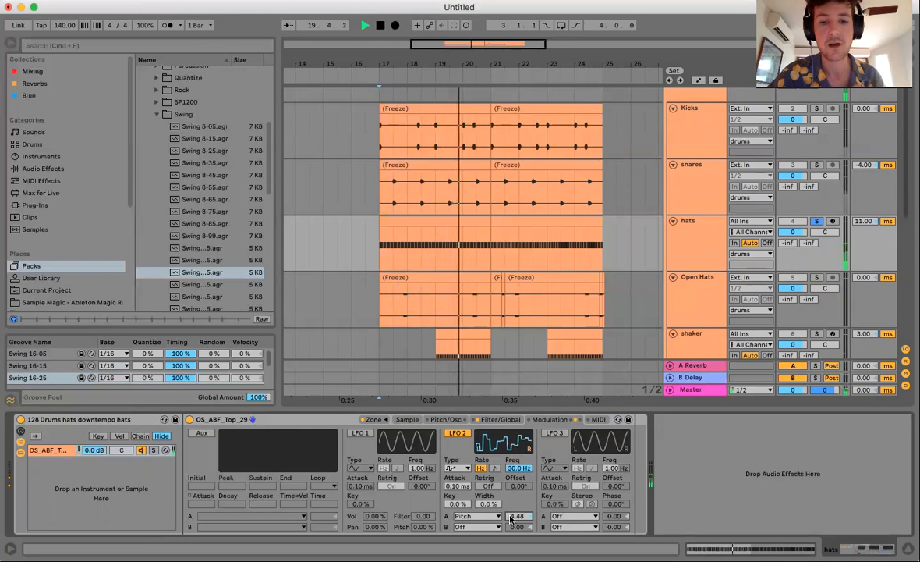
{"action": "key", "text": "space"}
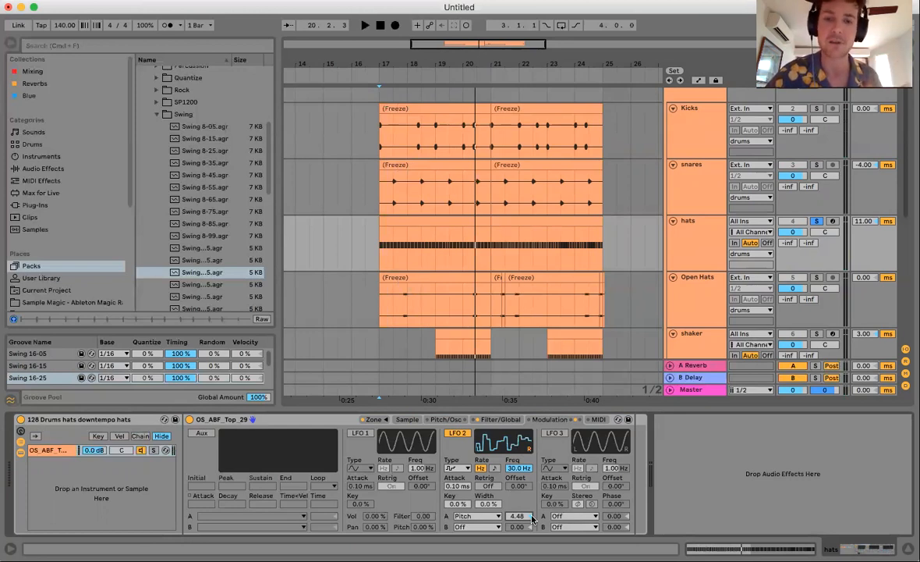
Set LFO 2's pitch modulation amount to 1.24 and audition the hats from bar 17.
{"action": "left_click_drag", "start_coordinate": [517, 516], "coordinate": [517, 538]}
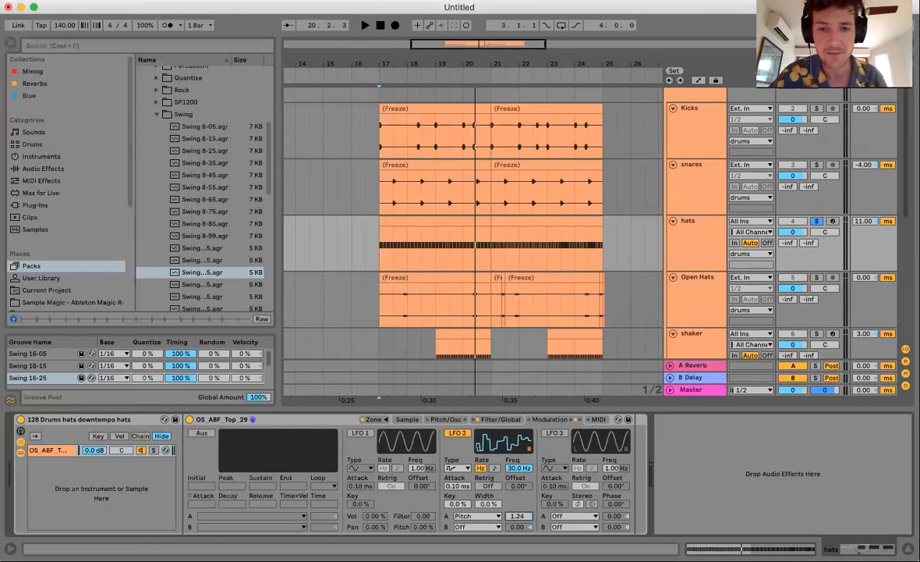
{"action": "key", "text": "space"}
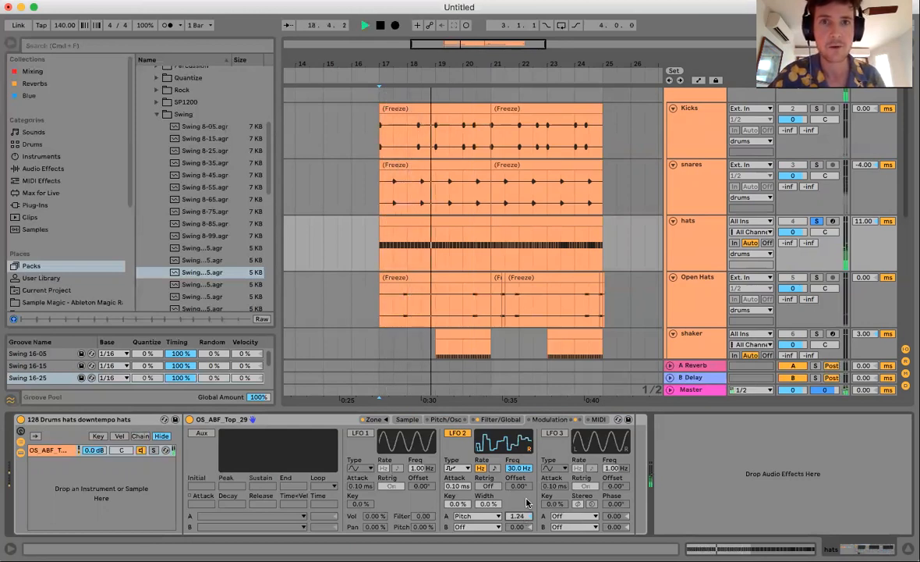
{"action": "key", "text": "space"}
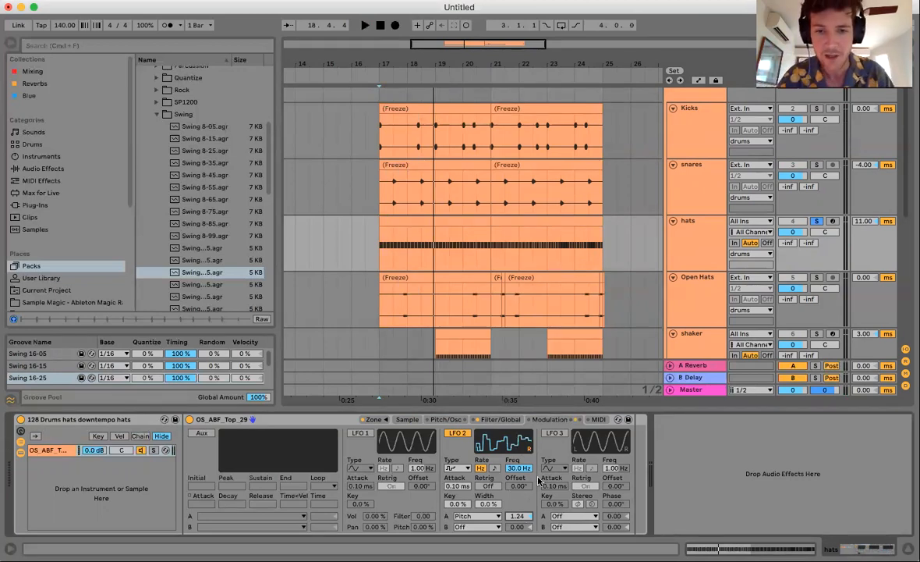
Assign LFO 2's destination B to Sample Offset in the hats sampler.
{"action": "left_click", "coordinate": [468, 527]}
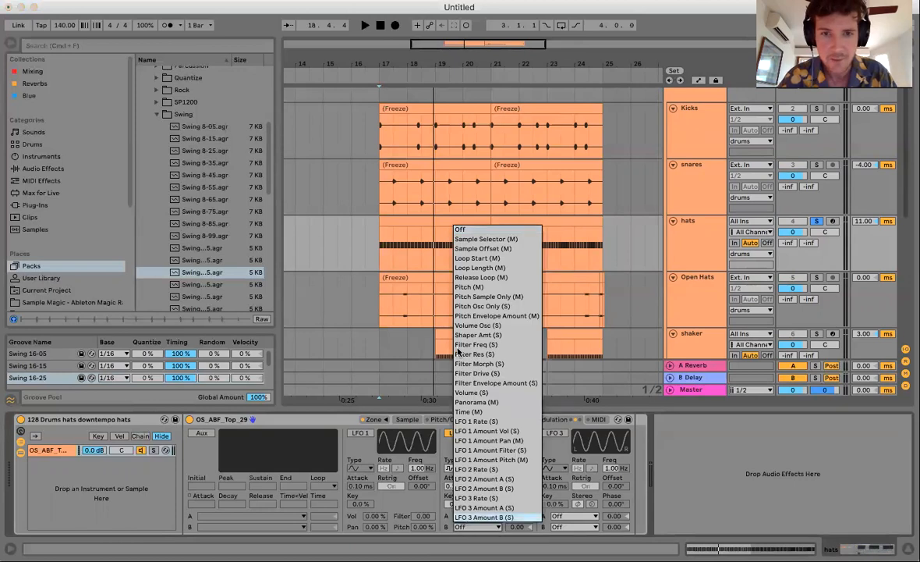
{"action": "left_click", "coordinate": [474, 249]}
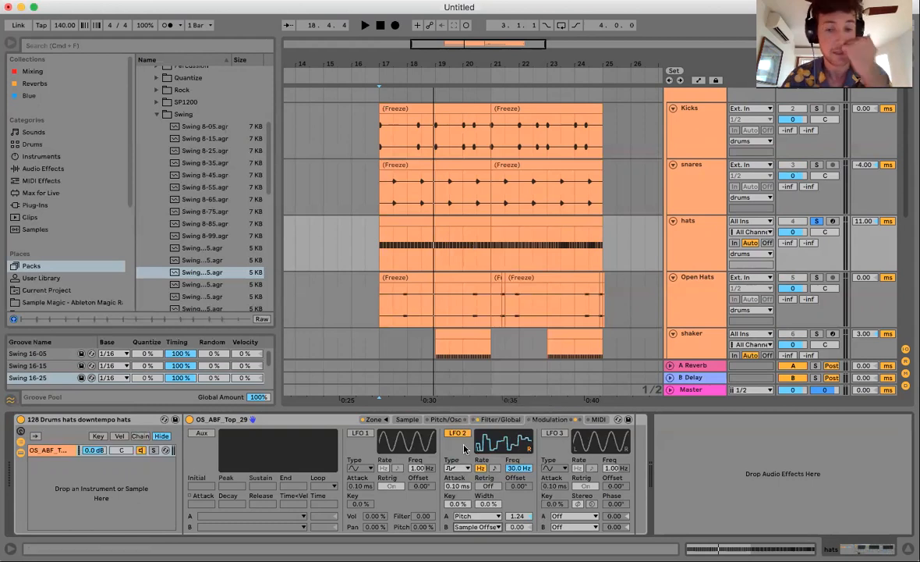
Try moving the hat sample's start point to 4743 and 5956, resetting it to 0 each time.
{"action": "left_click", "coordinate": [406, 420]}
{"action": "left_click_drag", "start_coordinate": [191, 439], "coordinate": [246, 441]}
{"action": "mouse_move", "coordinate": [284, 440]}
{"action": "left_mouse_down"}
{"action": "mouse_move", "coordinate": [195, 437]}
{"action": "mouse_move", "coordinate": [619, 441]}
{"action": "mouse_move", "coordinate": [333, 461]}
{"action": "left_mouse_up"}
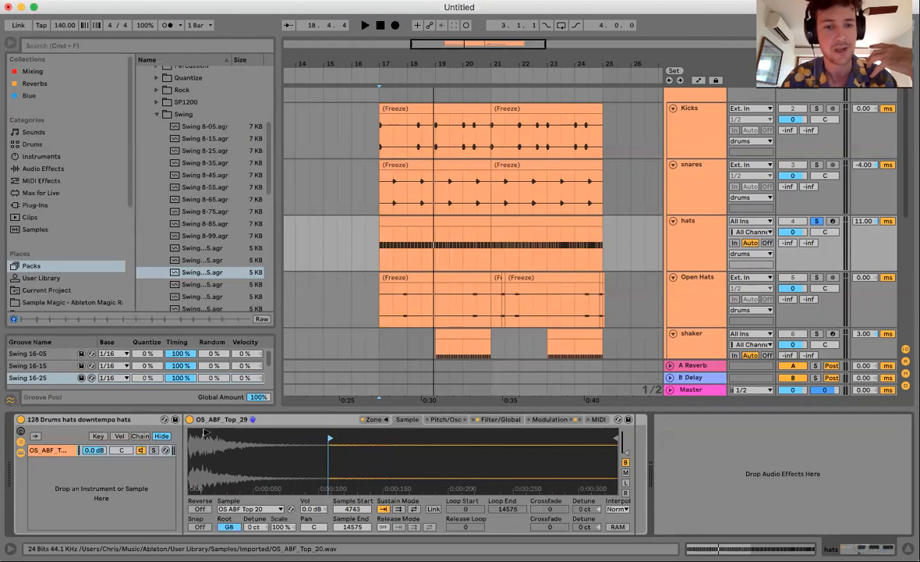
{"action": "left_click_drag", "start_coordinate": [330, 439], "coordinate": [190, 422]}
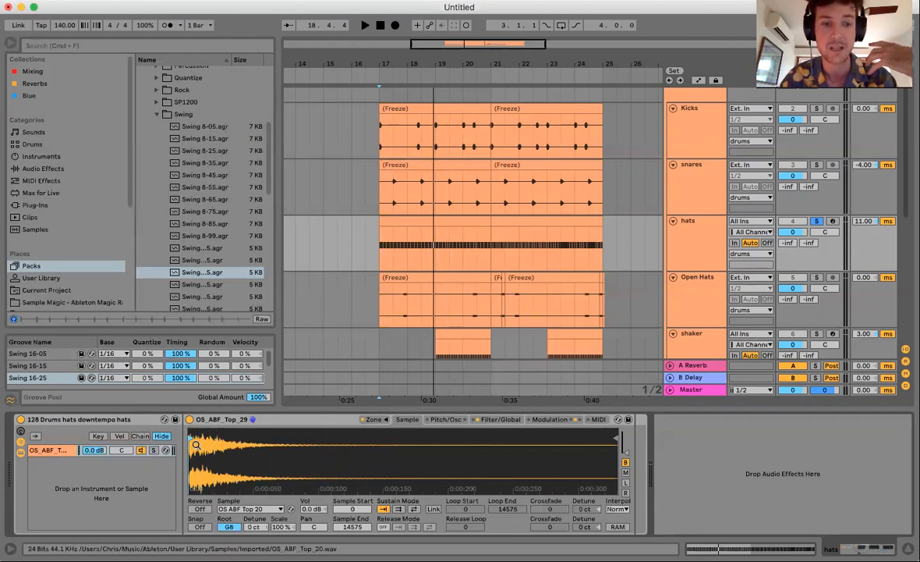
{"action": "left_click_drag", "start_coordinate": [188, 437], "coordinate": [363, 434]}
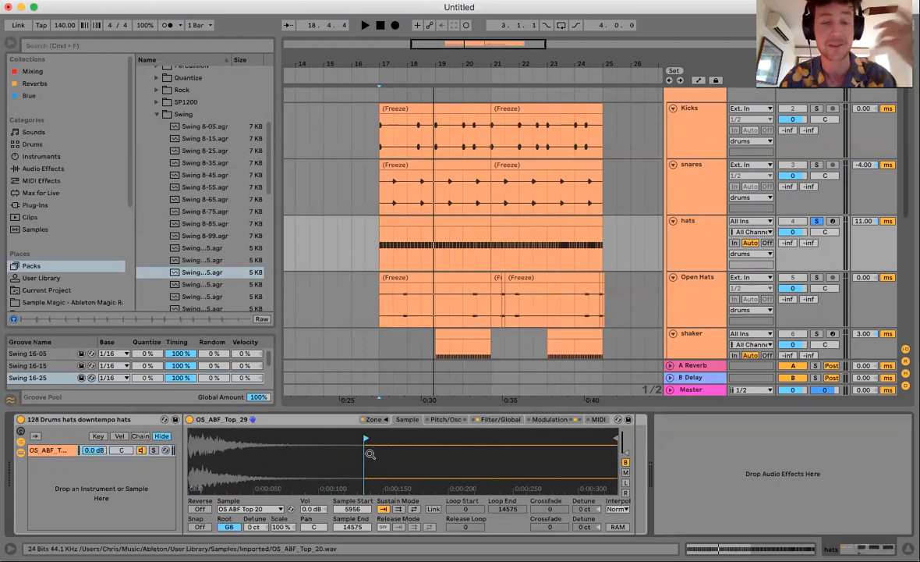
{"action": "left_click_drag", "start_coordinate": [366, 437], "coordinate": [151, 422]}
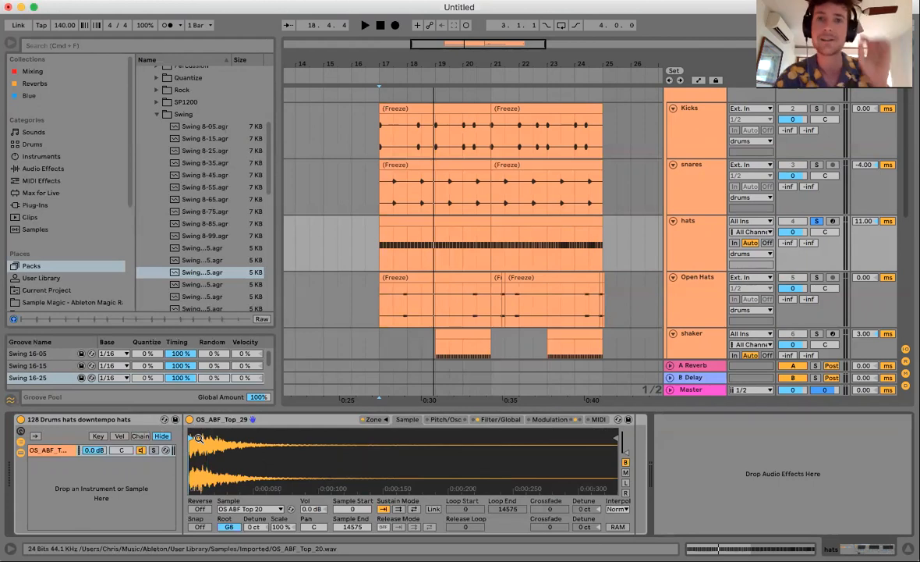
{"action": "mouse_move", "coordinate": [191, 436]}
{"action": "left_mouse_down"}
{"action": "mouse_move", "coordinate": [209, 438]}
{"action": "mouse_move", "coordinate": [190, 439]}
{"action": "left_mouse_up"}
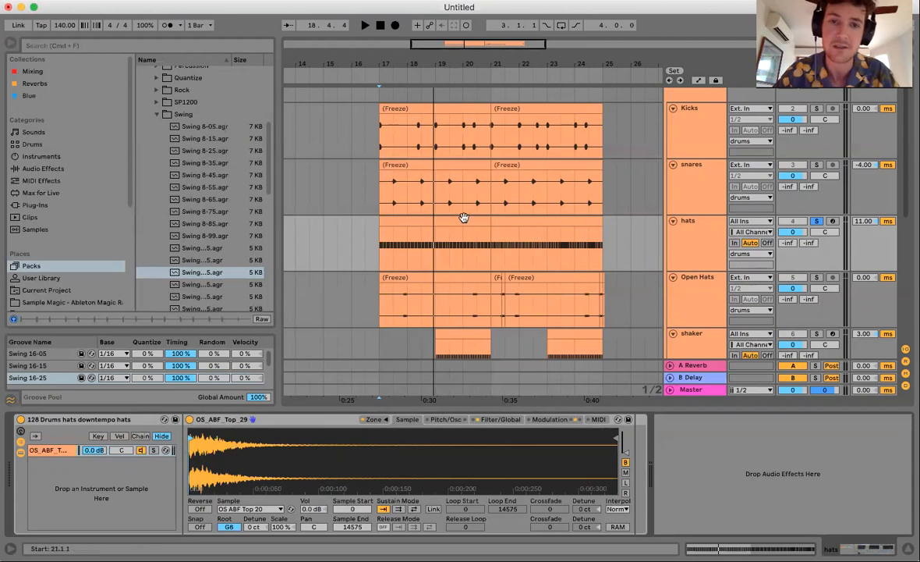
Set LFO 2's sample offset modulation amount to 100 and audition the soloed hats from bar 17.
{"action": "left_click", "coordinate": [498, 420]}
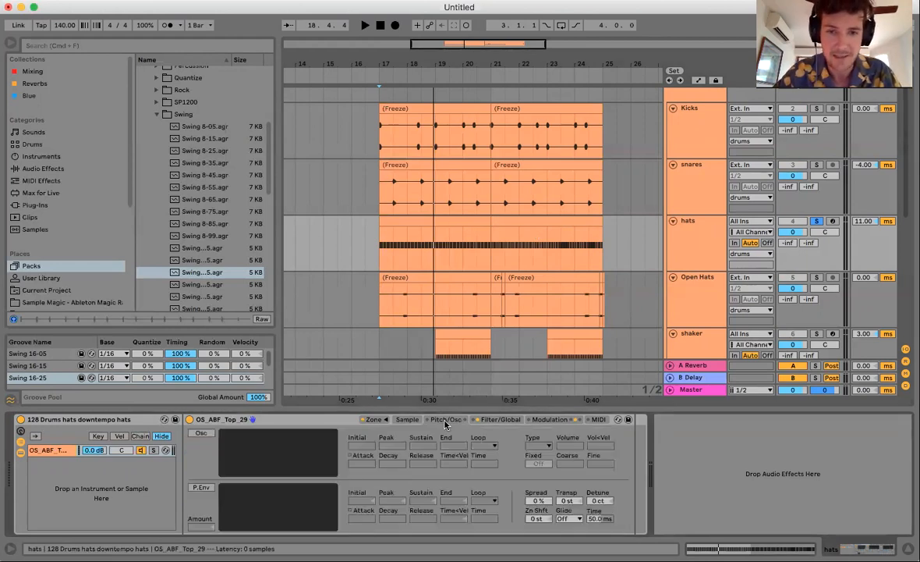
{"action": "left_click", "coordinate": [498, 422]}
{"action": "left_click", "coordinate": [551, 421]}
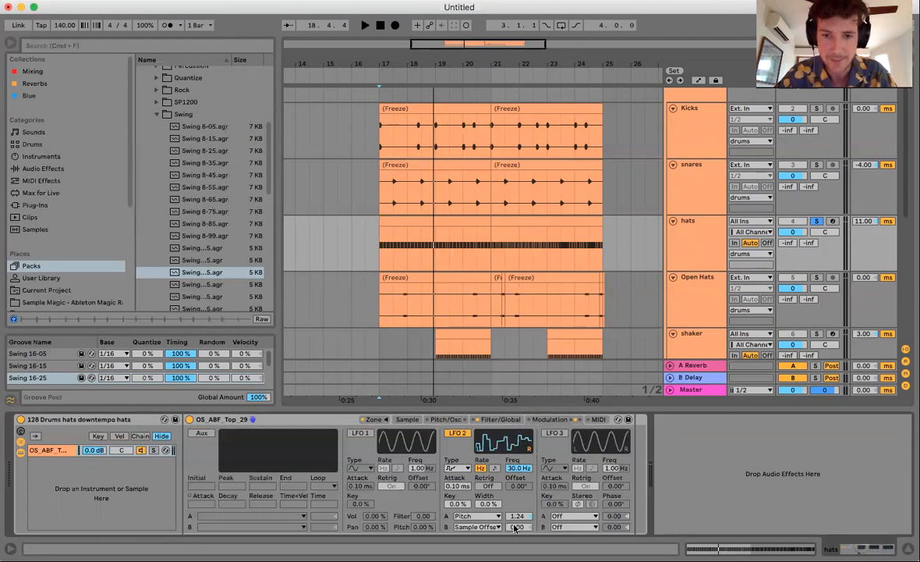
{"action": "left_click_drag", "start_coordinate": [521, 527], "coordinate": [522, 468]}
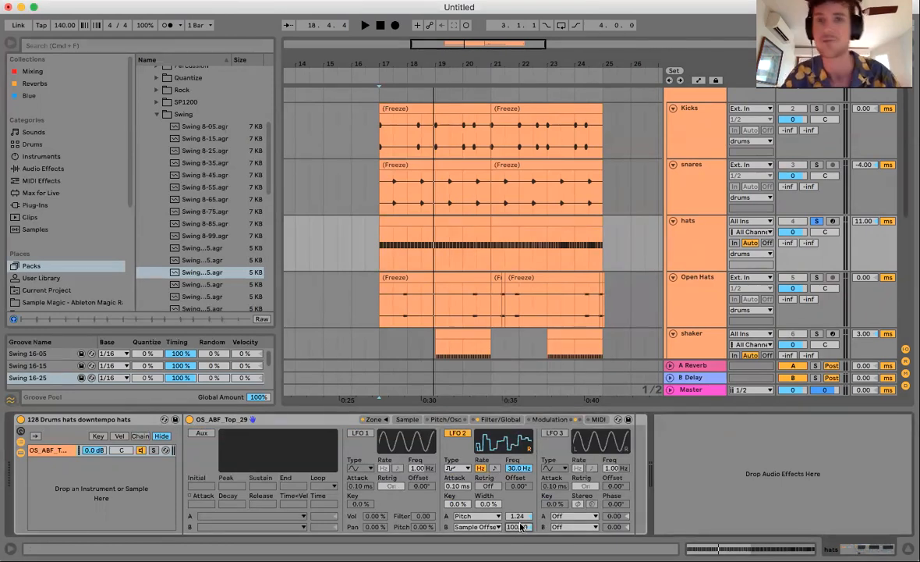
{"action": "left_click_drag", "start_coordinate": [380, 65], "coordinate": [398, 101]}
{"action": "scroll", "coordinate": [470, 264], "scroll_direction": "right", "scroll_amount": 1}
{"action": "key", "text": "space"}
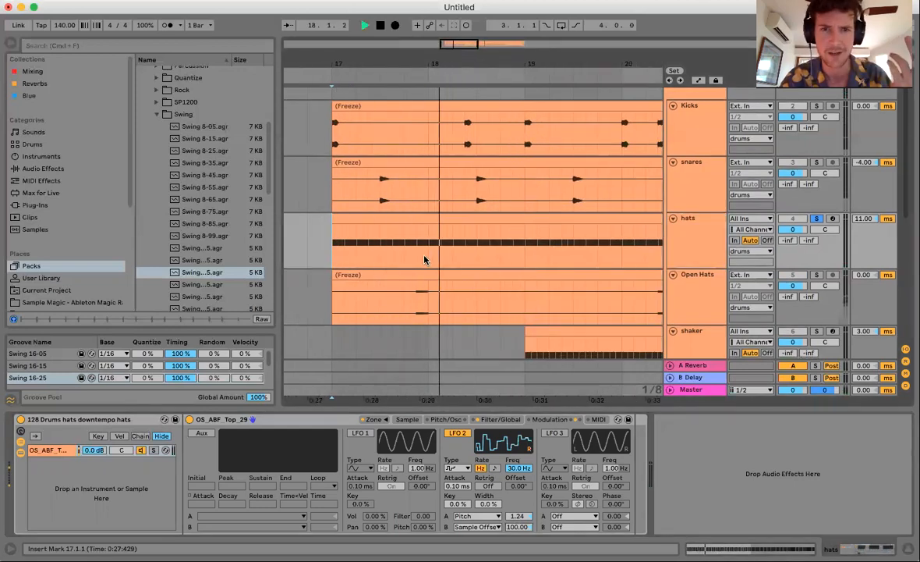
{"action": "left_click_drag", "start_coordinate": [428, 257], "coordinate": [333, 261]}
{"action": "key", "text": "space"}
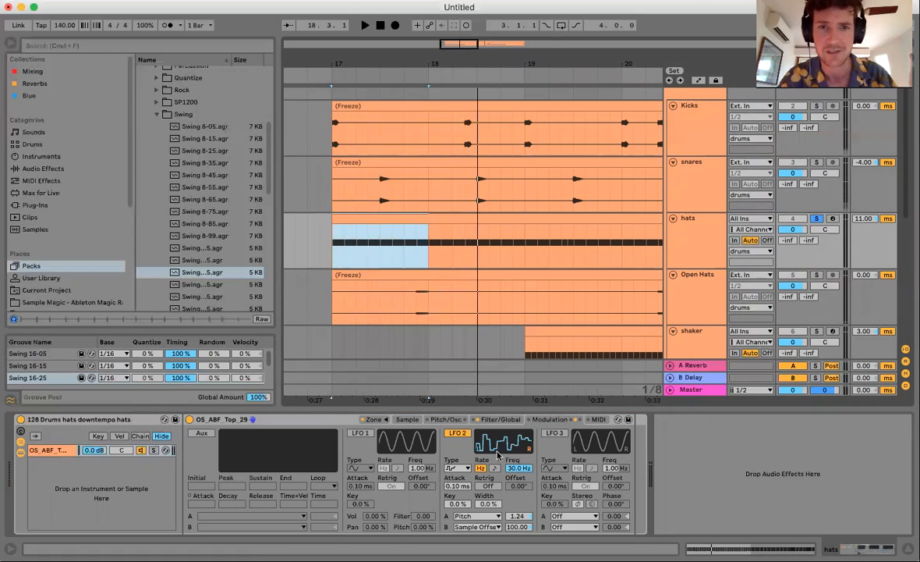
{"action": "key", "text": "space"}
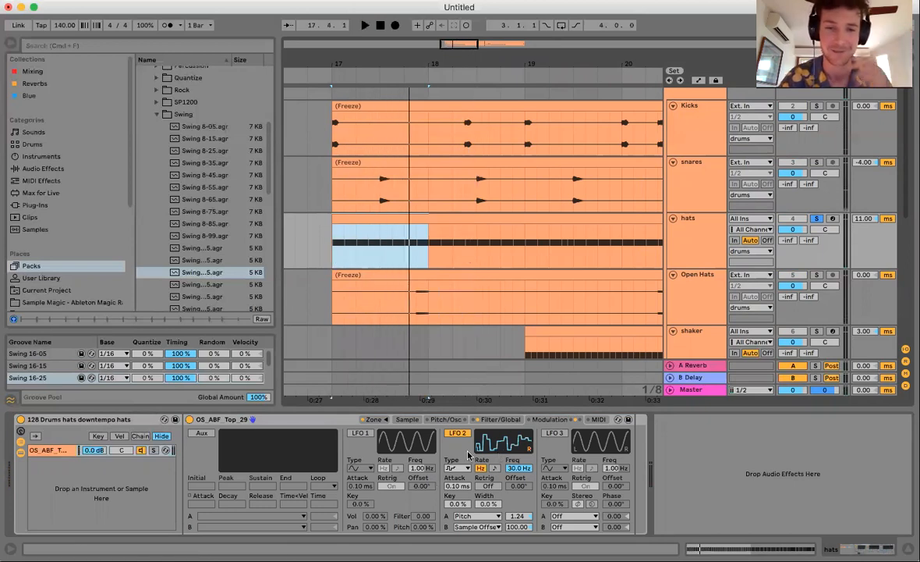
Set LFO 2's sample offset modulation amount to 2.74 and audition the soloed hats from bar 17.
{"action": "mouse_move", "coordinate": [516, 527]}
{"action": "left_mouse_down"}
{"action": "mouse_move", "coordinate": [516, 546]}
{"action": "mouse_move", "coordinate": [521, 532]}
{"action": "left_mouse_up"}
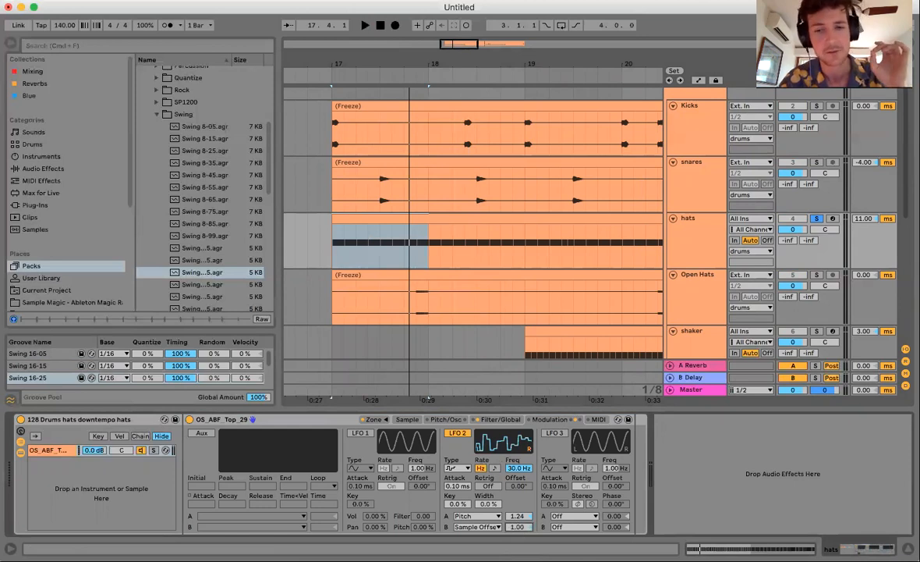
{"action": "left_click", "coordinate": [407, 419]}
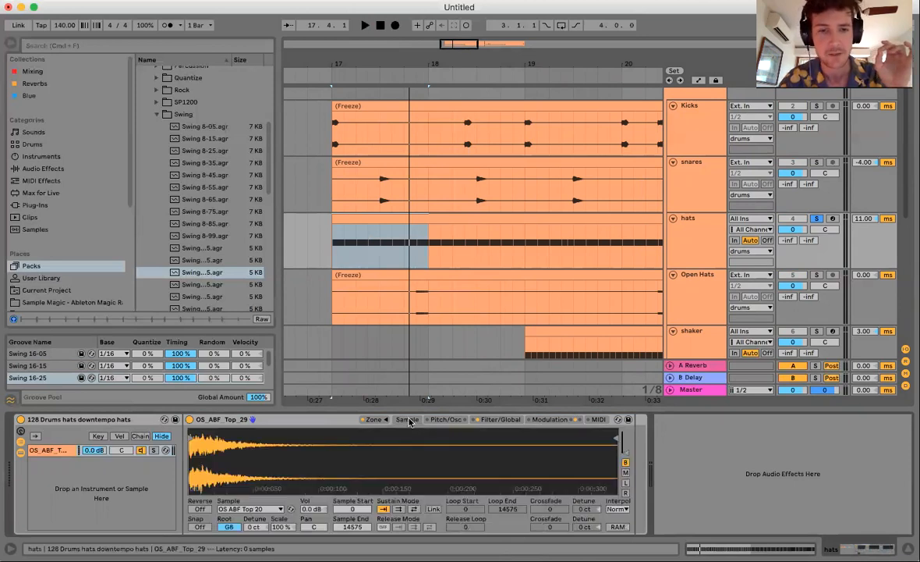
{"action": "mouse_move", "coordinate": [193, 439]}
{"action": "left_mouse_down"}
{"action": "mouse_move", "coordinate": [227, 443]}
{"action": "mouse_move", "coordinate": [178, 440]}
{"action": "left_mouse_up"}
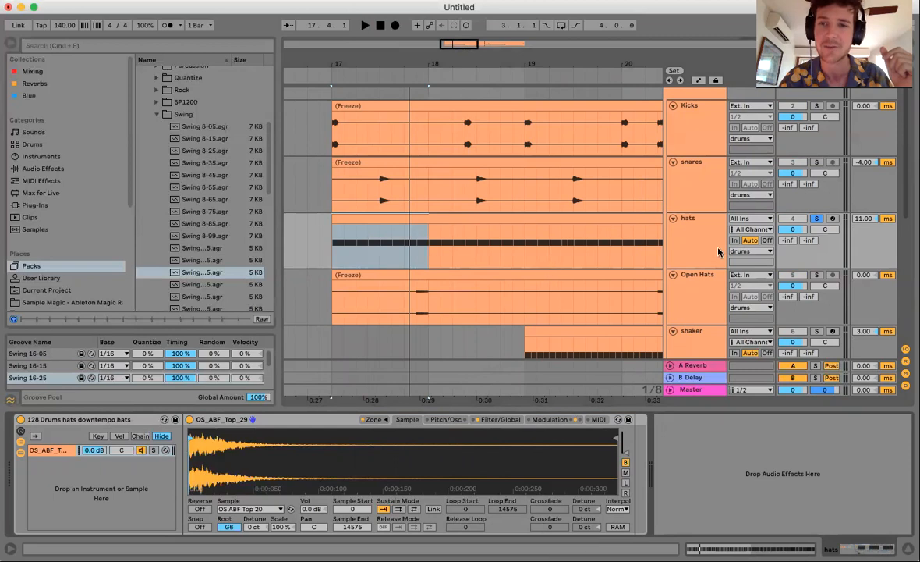
{"action": "left_click", "coordinate": [549, 419]}
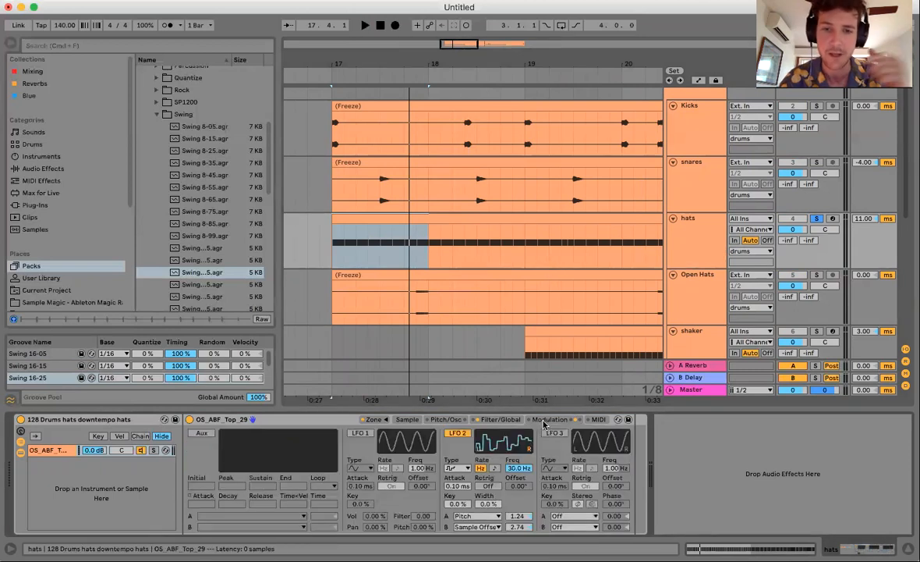
{"action": "key", "text": "space"}
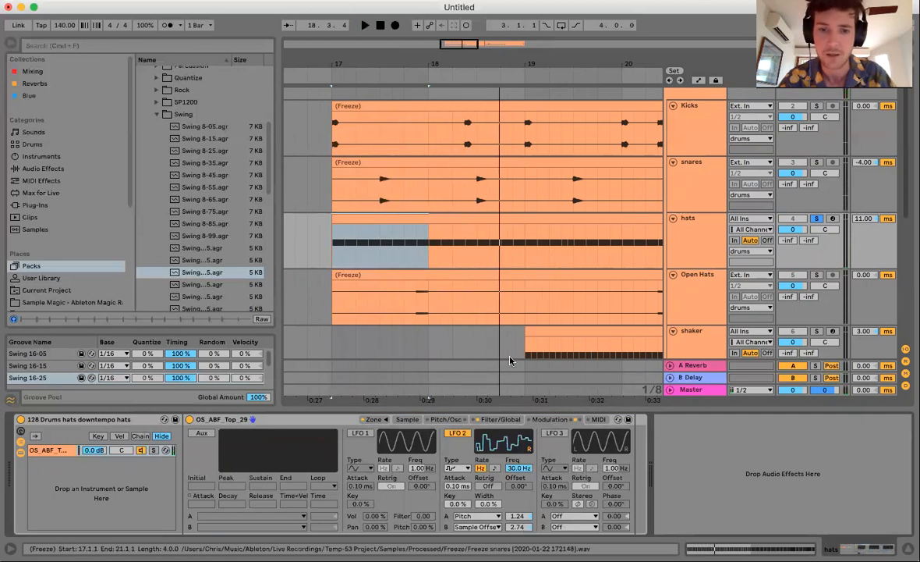
Try a random pan amount of 100% in the hats sampler and audition the soloed hats from bar 17.
{"action": "left_click_drag", "start_coordinate": [596, 68], "coordinate": [588, 241]}
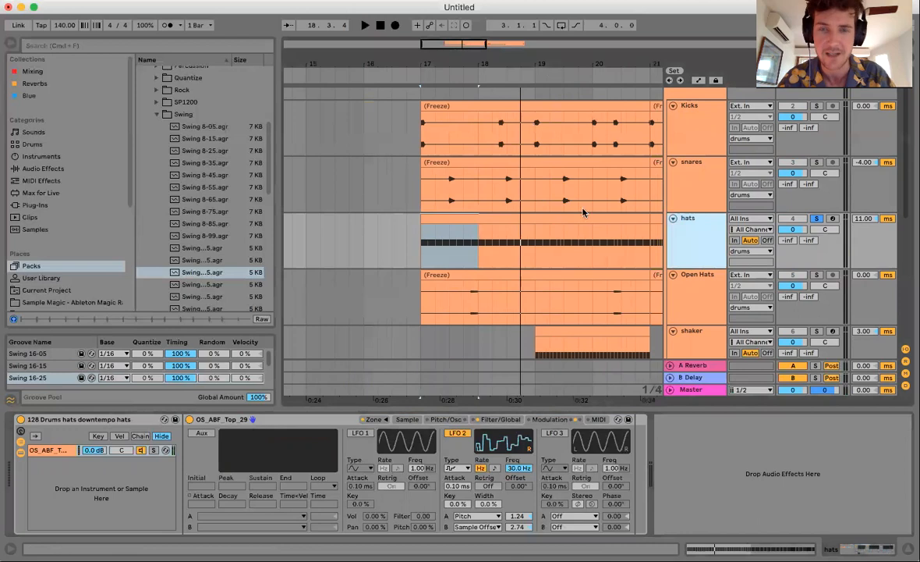
{"action": "left_click", "coordinate": [574, 295]}
{"action": "scroll", "coordinate": [557, 320], "scroll_direction": "right", "scroll_amount": 2}
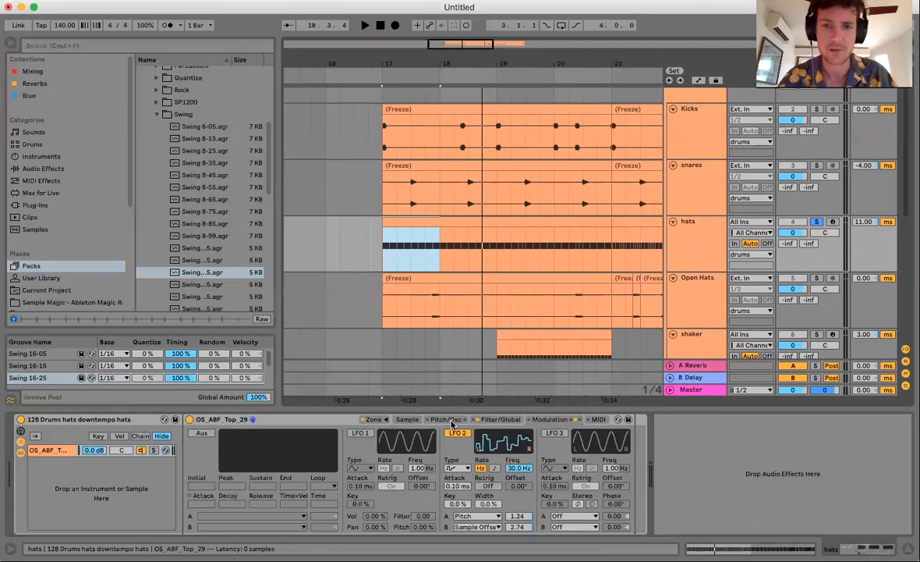
{"action": "left_click", "coordinate": [489, 187]}
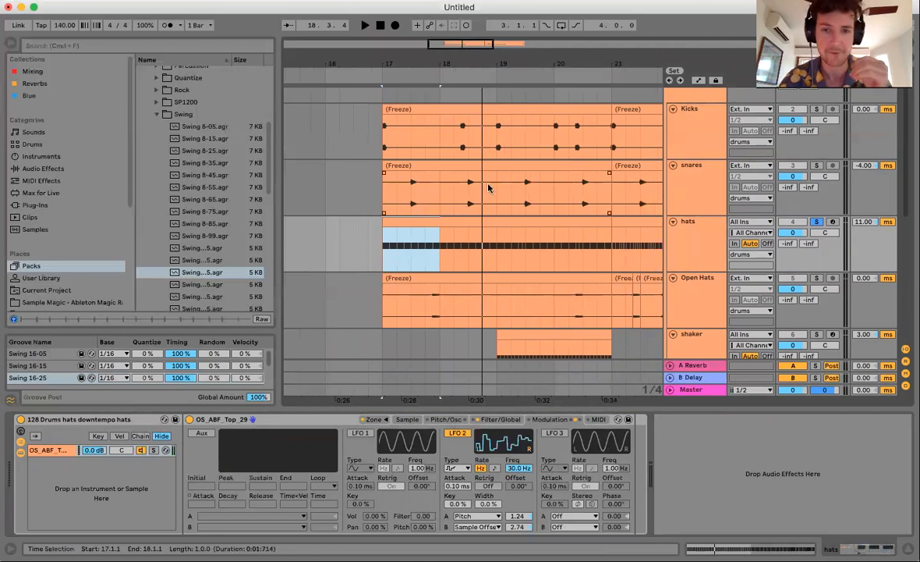
{"action": "left_click", "coordinate": [451, 421]}
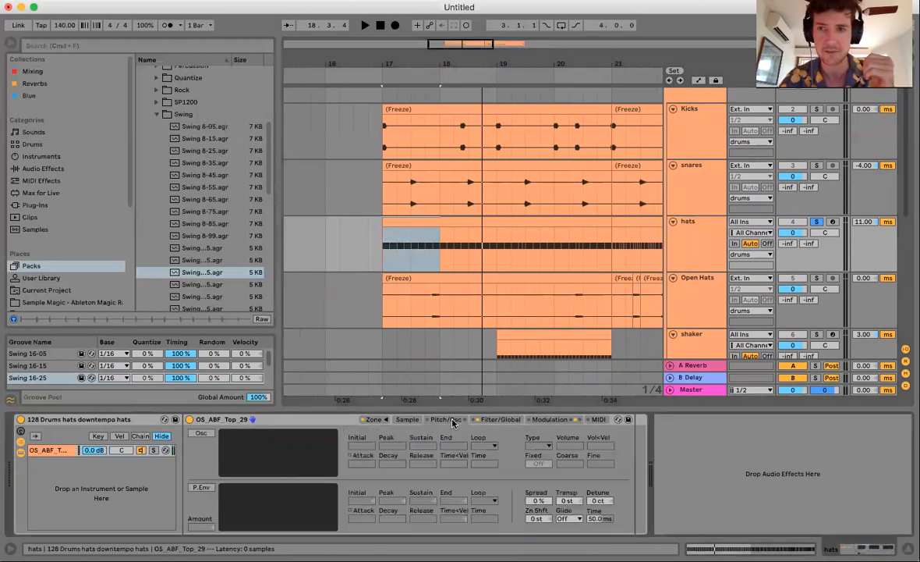
{"action": "left_click", "coordinate": [508, 420]}
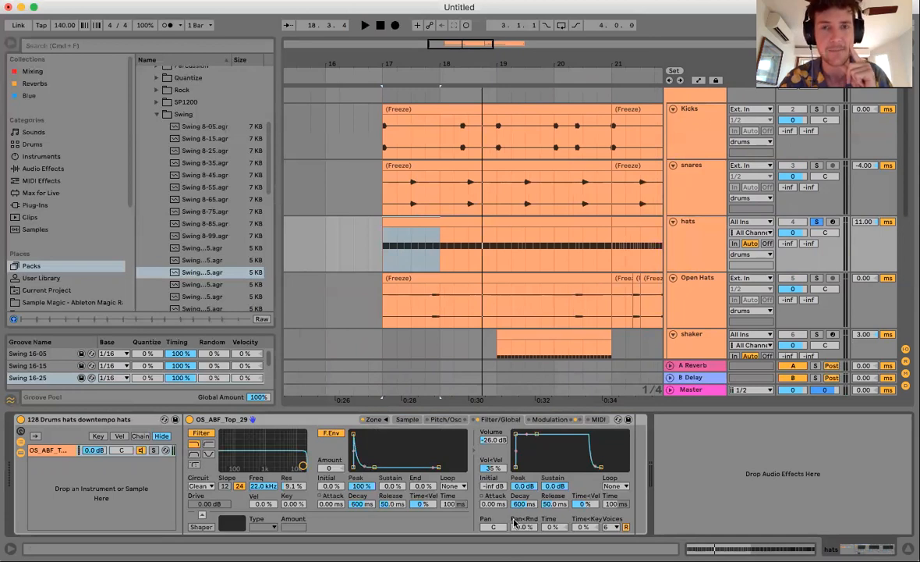
{"action": "left_click_drag", "start_coordinate": [524, 528], "coordinate": [524, 526]}
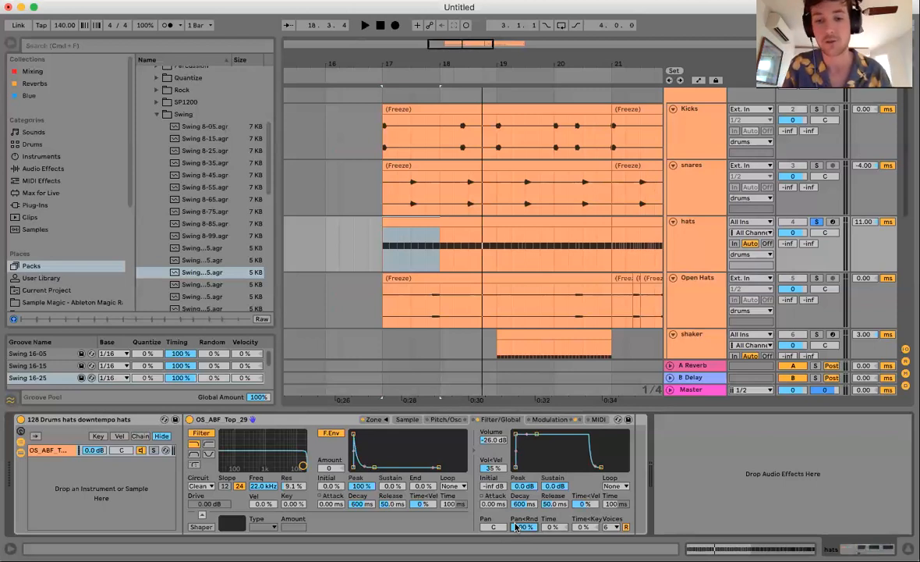
{"action": "key", "text": "space"}
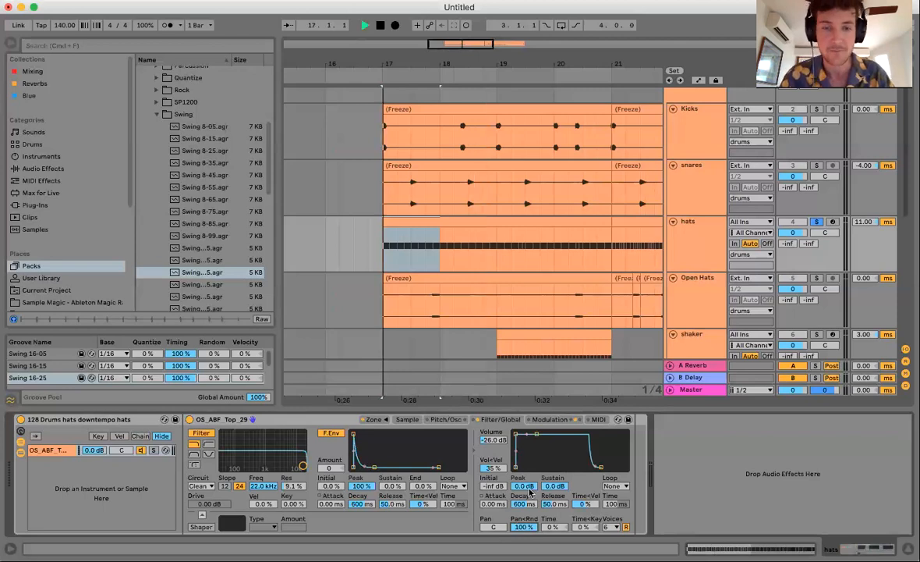
{"action": "key", "text": "space"}
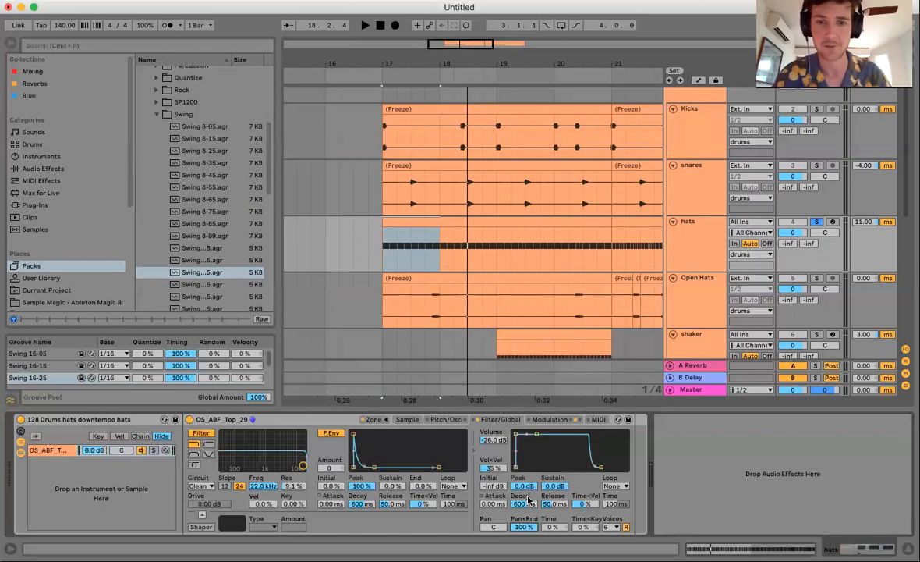
Set the hats sampler's random pan amount to 9.4% and audition the hats with the kicks and snares also soloed.
{"action": "left_click_drag", "start_coordinate": [521, 528], "coordinate": [520, 561]}
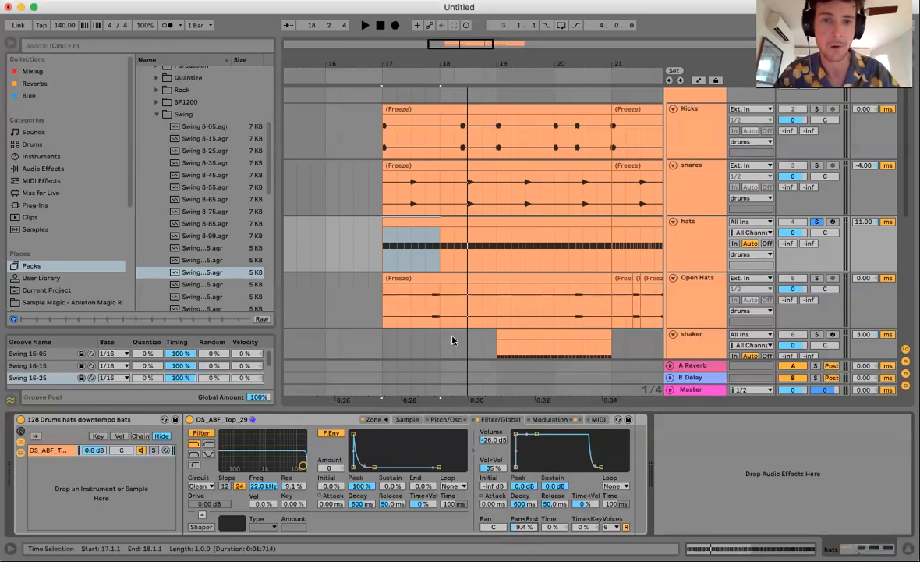
{"action": "left_click", "coordinate": [385, 258]}
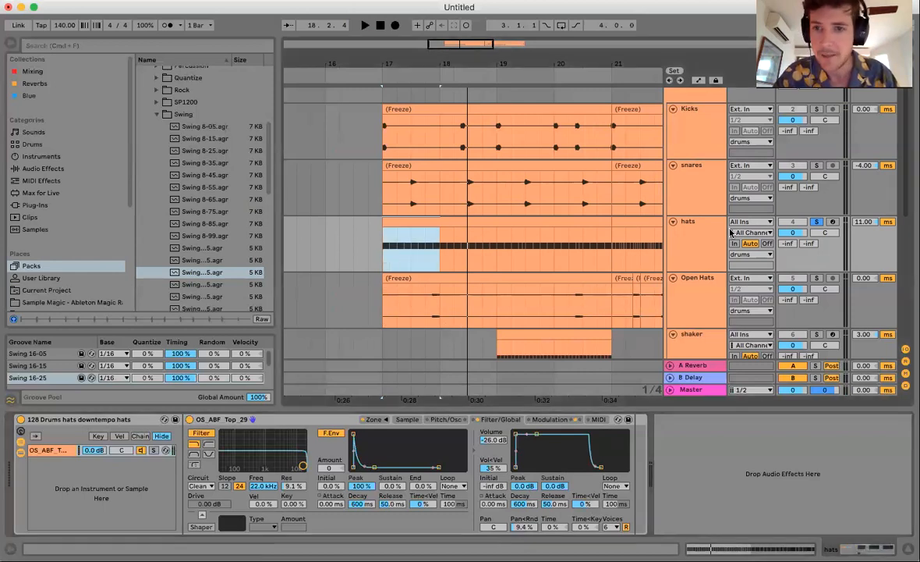
{"action": "scroll", "coordinate": [800, 220], "scroll_direction": "up", "scroll_amount": 1}
{"action": "scroll", "coordinate": [800, 221], "scroll_direction": "up", "scroll_amount": 2}
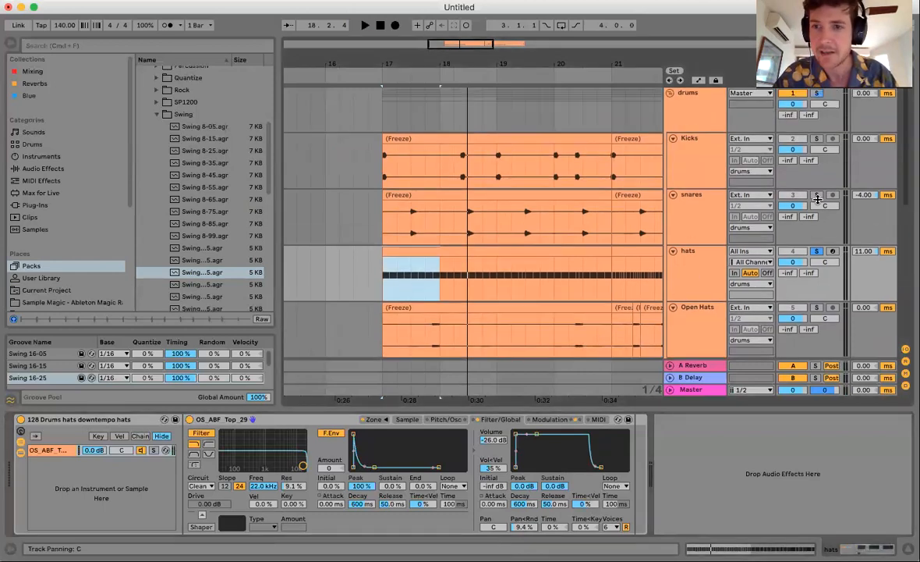
{"action": "key", "text": "space"}
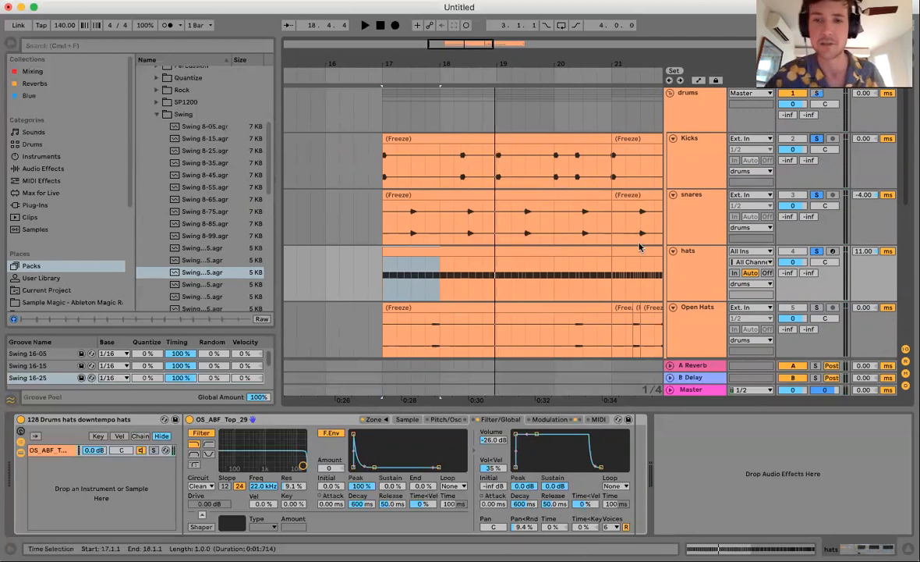
Duplicate the hats track.
{"action": "scroll", "coordinate": [555, 222], "scroll_direction": "down", "scroll_amount": 2}
{"action": "left_click", "coordinate": [682, 230]}
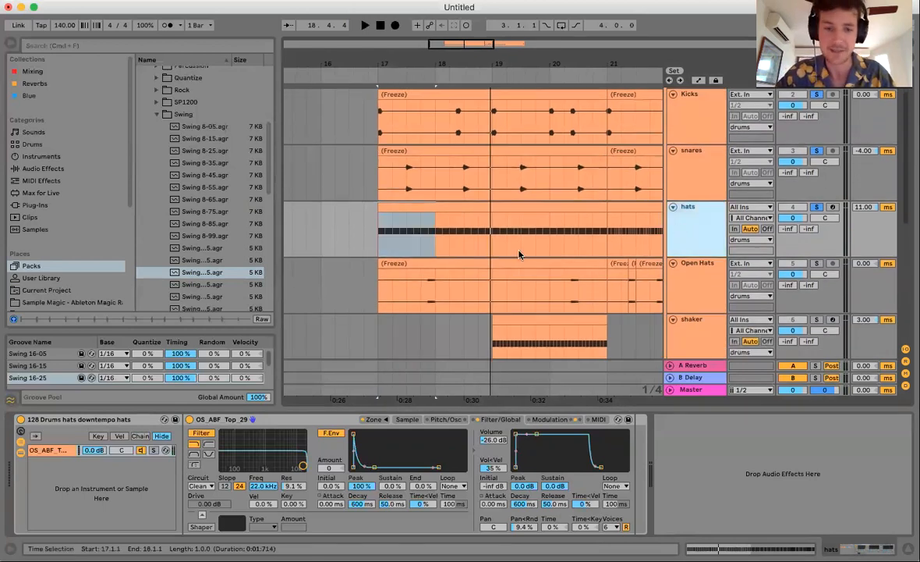
{"action": "key", "text": "super+d"}
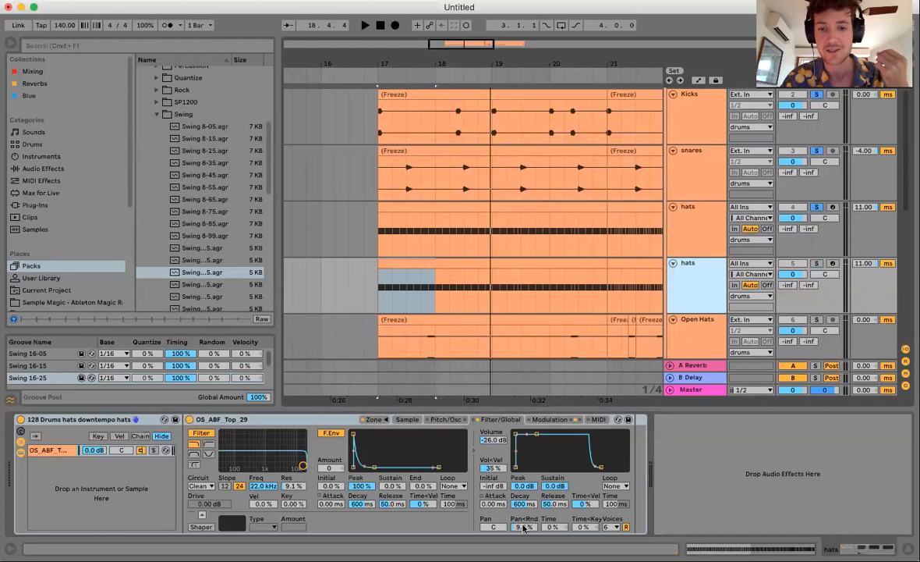
Review the duplicated hats sampler's LFO modulation settings and reselect the original hats track.
{"action": "left_click", "coordinate": [551, 420]}
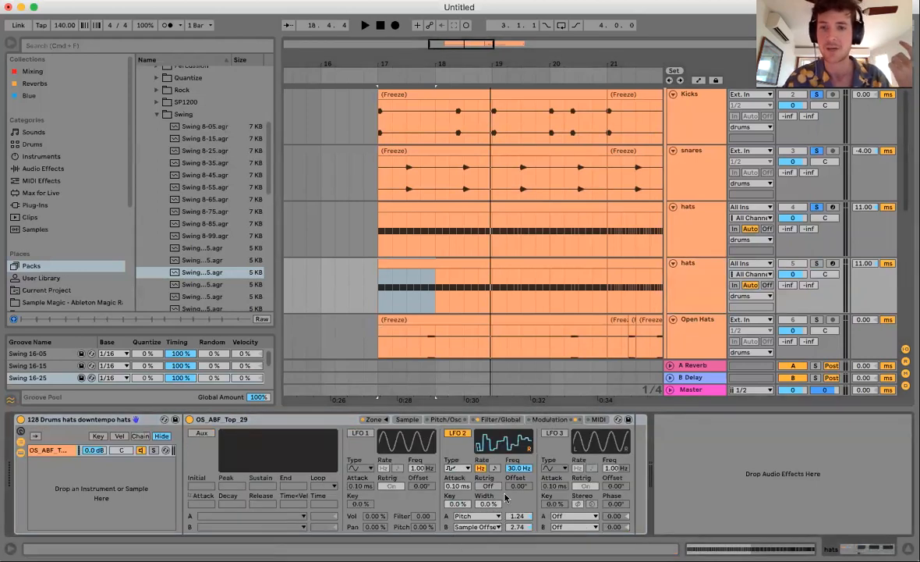
{"action": "left_click", "coordinate": [701, 279]}
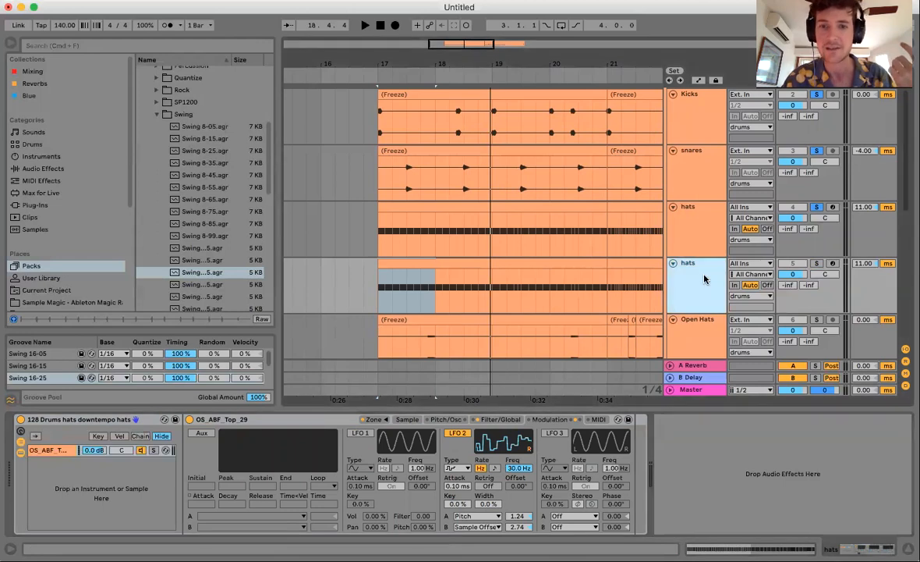
{"action": "left_click", "coordinate": [648, 208]}
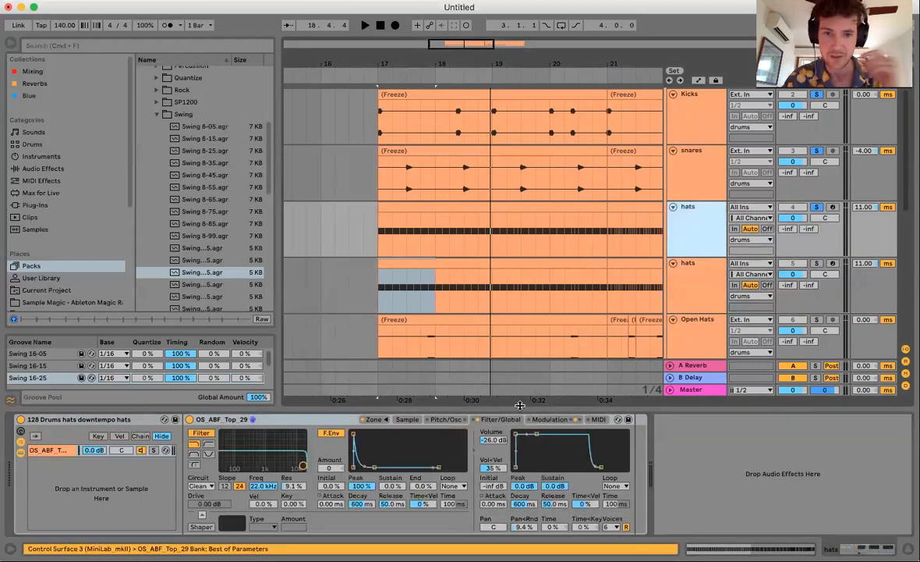
Pan the original hats sampler to 20L and the duplicated hats sampler to 35R.
{"action": "left_click_drag", "start_coordinate": [493, 527], "coordinate": [493, 531]}
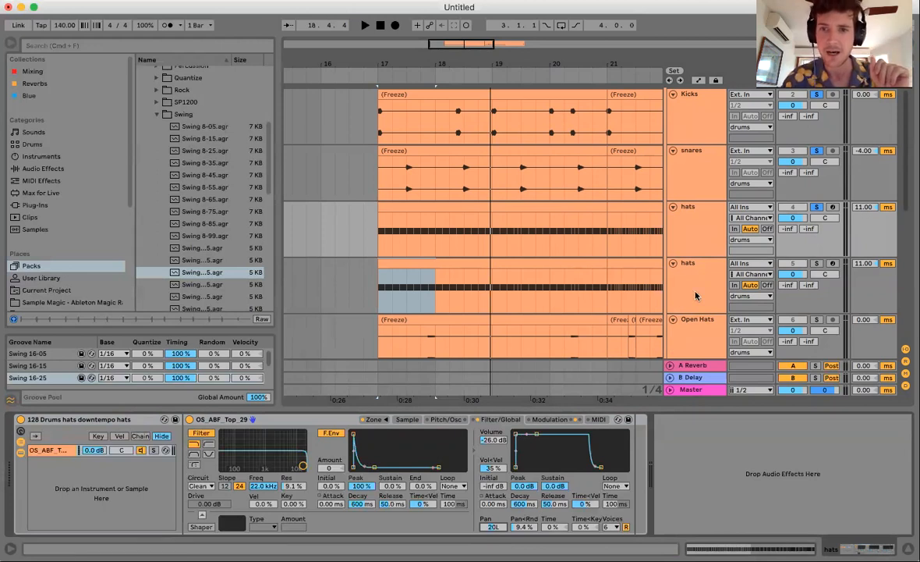
{"action": "left_click", "coordinate": [672, 294]}
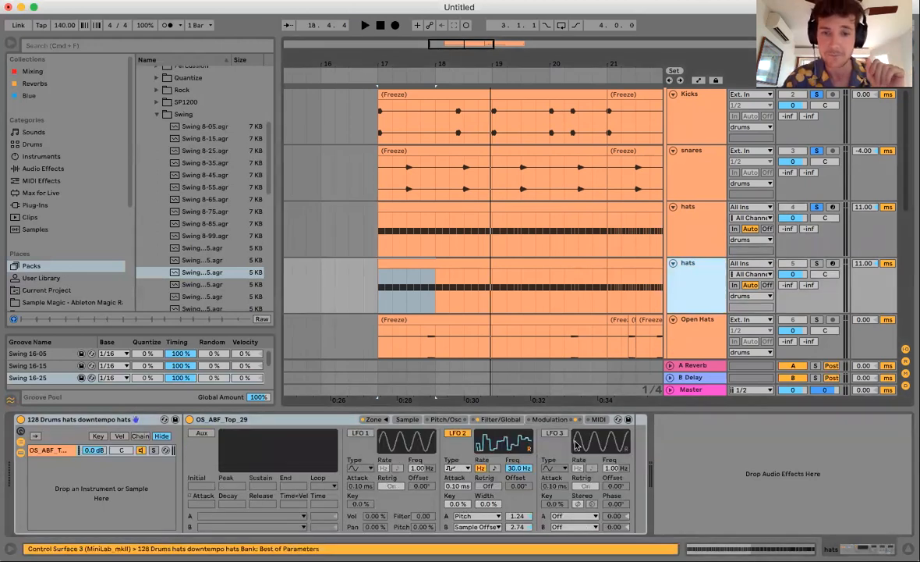
{"action": "left_click", "coordinate": [502, 420]}
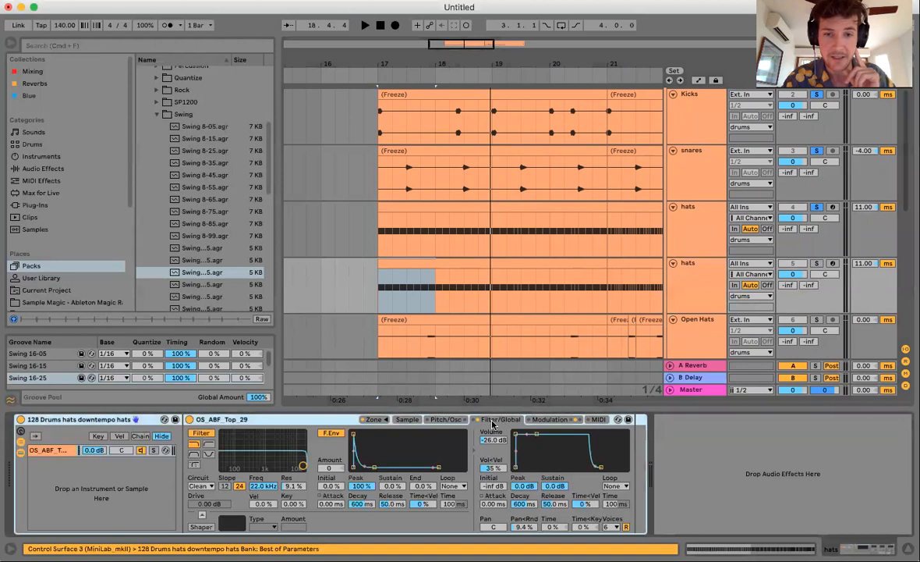
{"action": "left_click", "coordinate": [493, 527]}
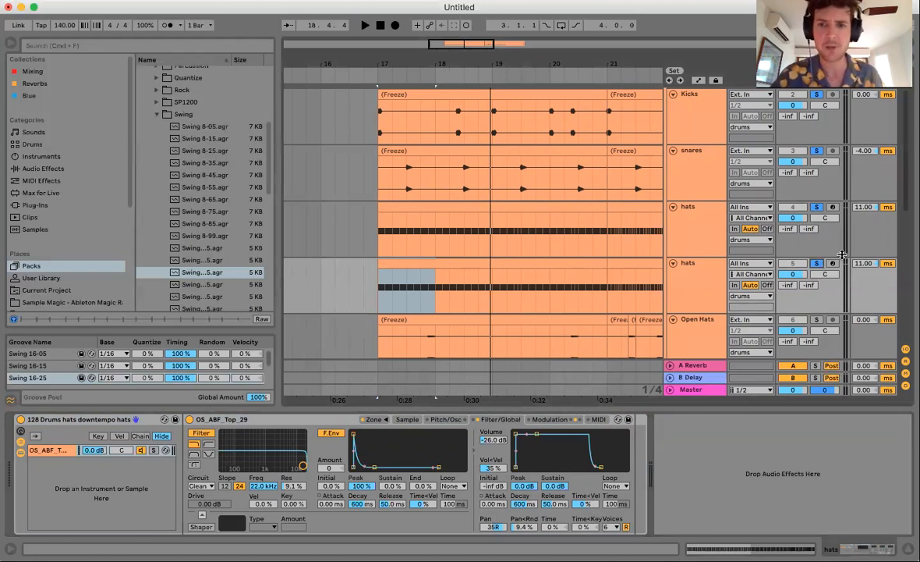
Add the Ozone 8 Imager from the Mixing collection to the master track, after the Limiter.
{"action": "left_click", "coordinate": [691, 390]}
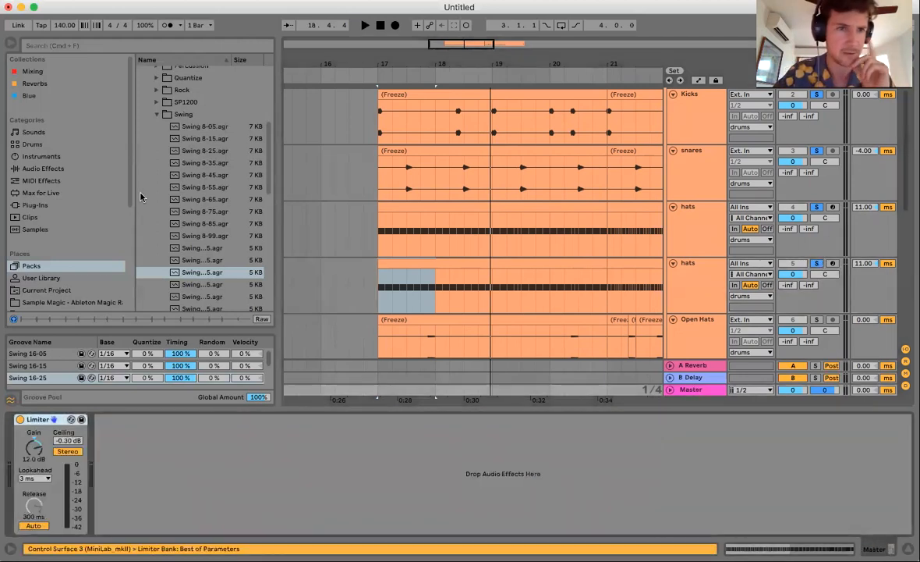
{"action": "left_click", "coordinate": [53, 167]}
{"action": "key", "text": "u"}
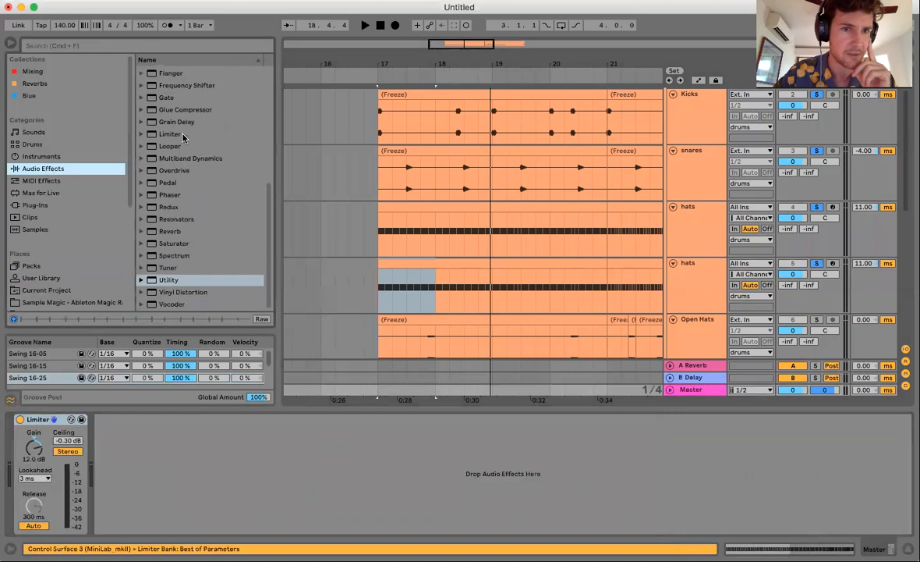
{"action": "left_click", "coordinate": [42, 205]}
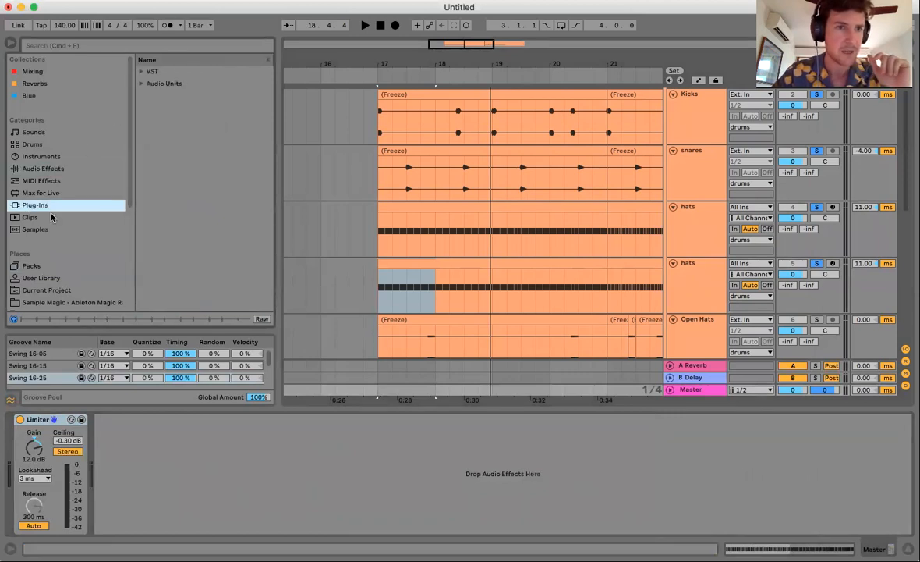
{"action": "left_click", "coordinate": [141, 83]}
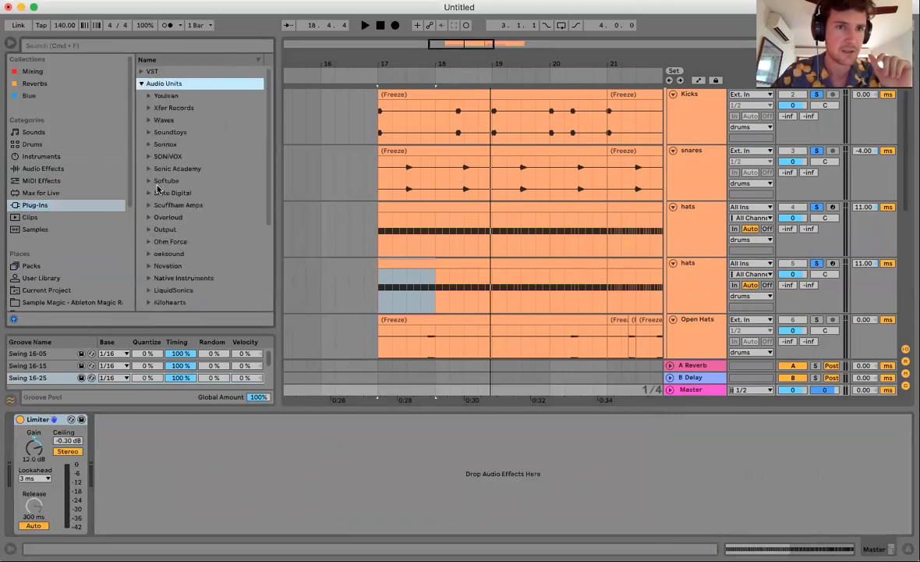
{"action": "scroll", "coordinate": [184, 192], "scroll_direction": "down", "scroll_amount": 5}
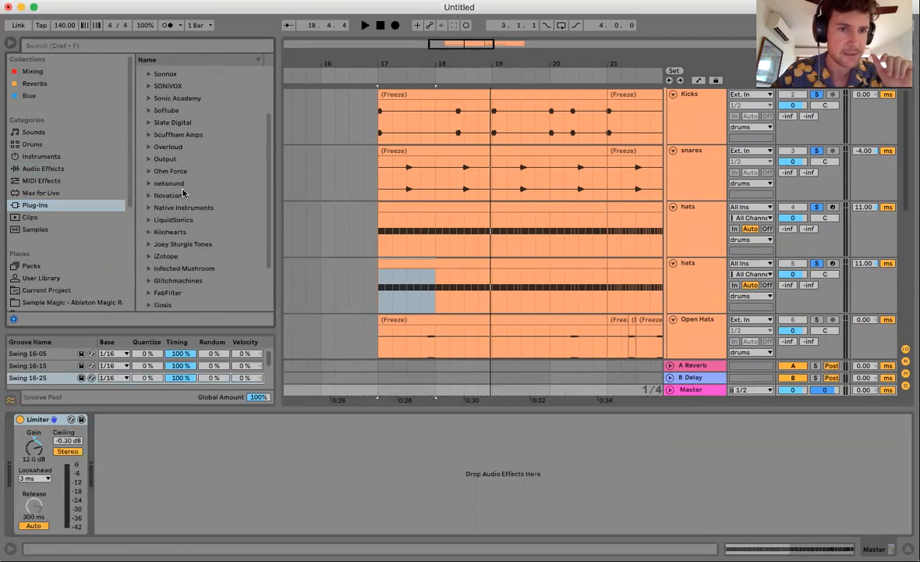
{"action": "left_click", "coordinate": [33, 71]}
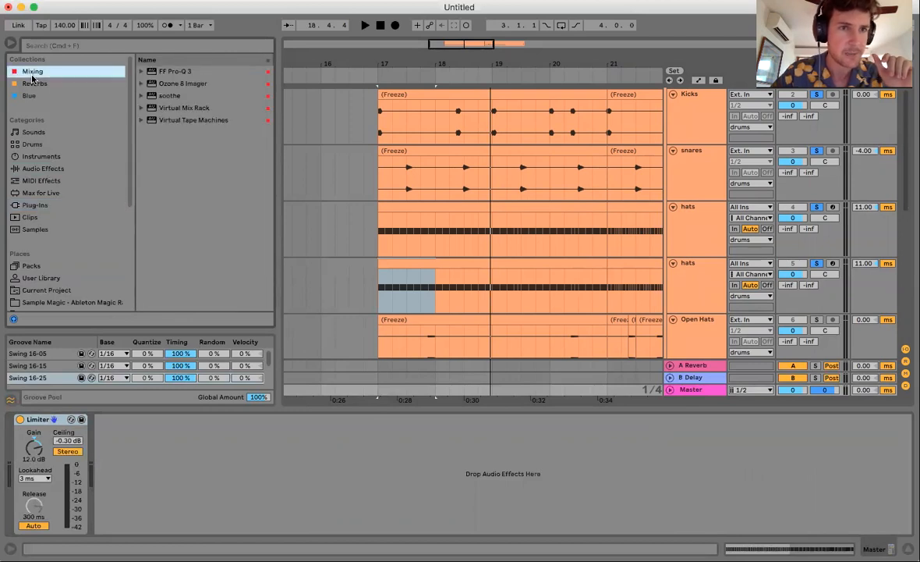
{"action": "left_click", "coordinate": [155, 83]}
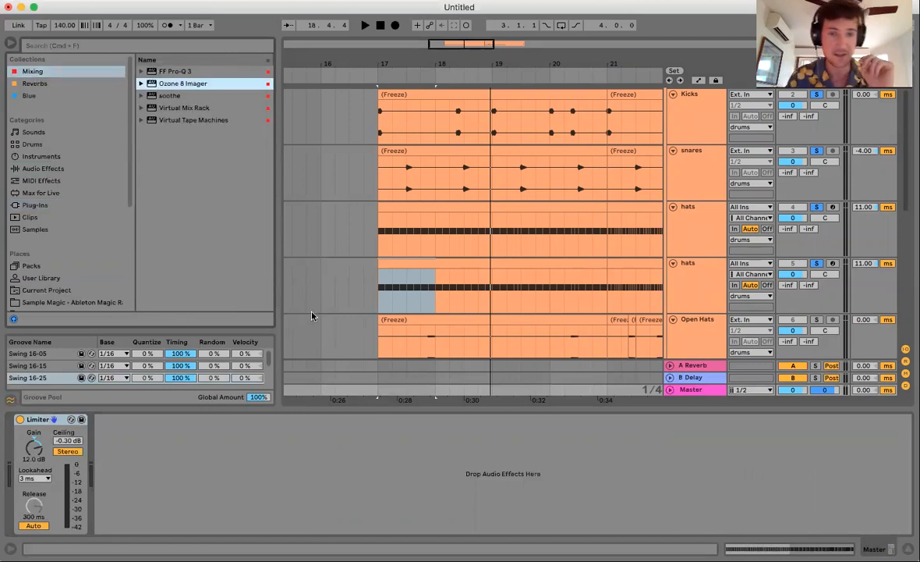
{"action": "key", "text": "Return"}
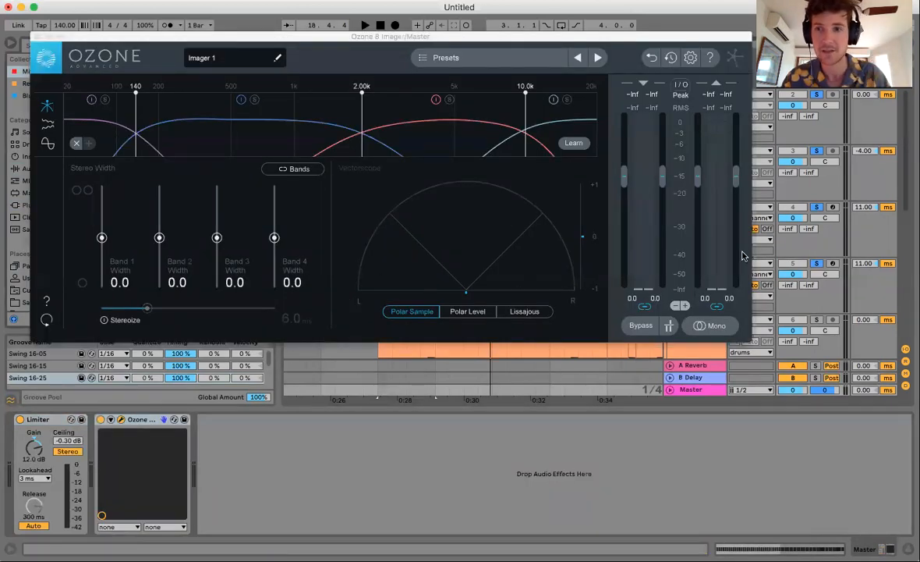
Audition the soloed kicks from bar 17 while watching the Imager's vectorscope on the master.
{"action": "scroll", "coordinate": [780, 210], "scroll_direction": "up", "scroll_amount": 3}
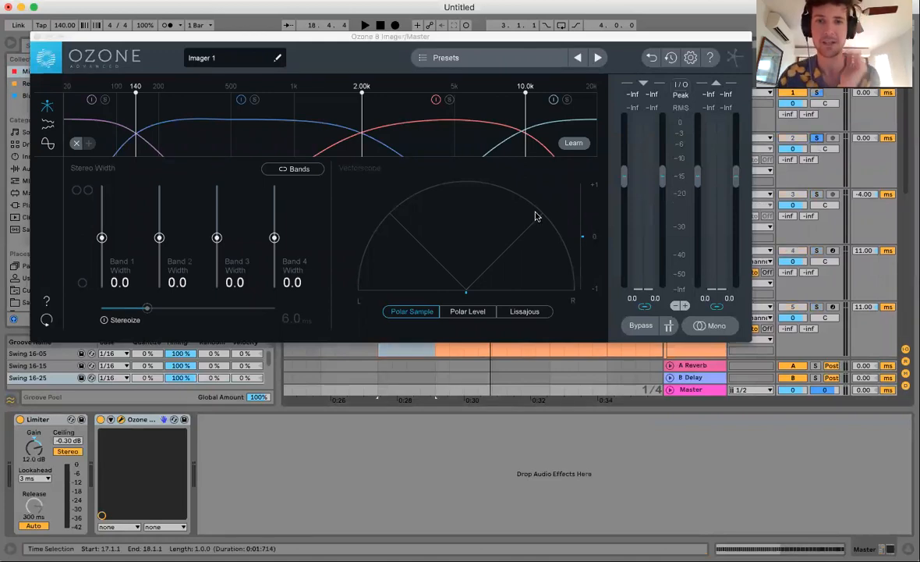
{"action": "key", "text": "space"}
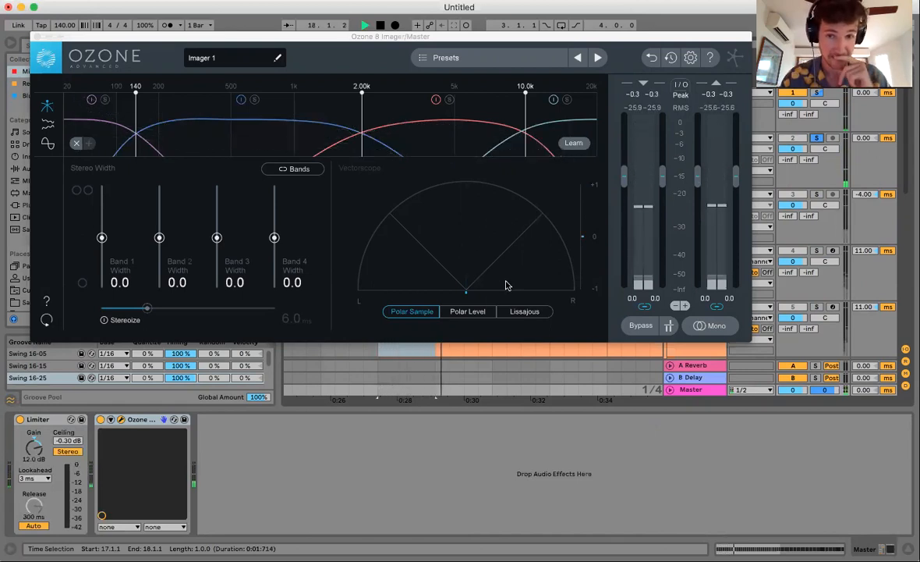
{"action": "key", "text": "space"}
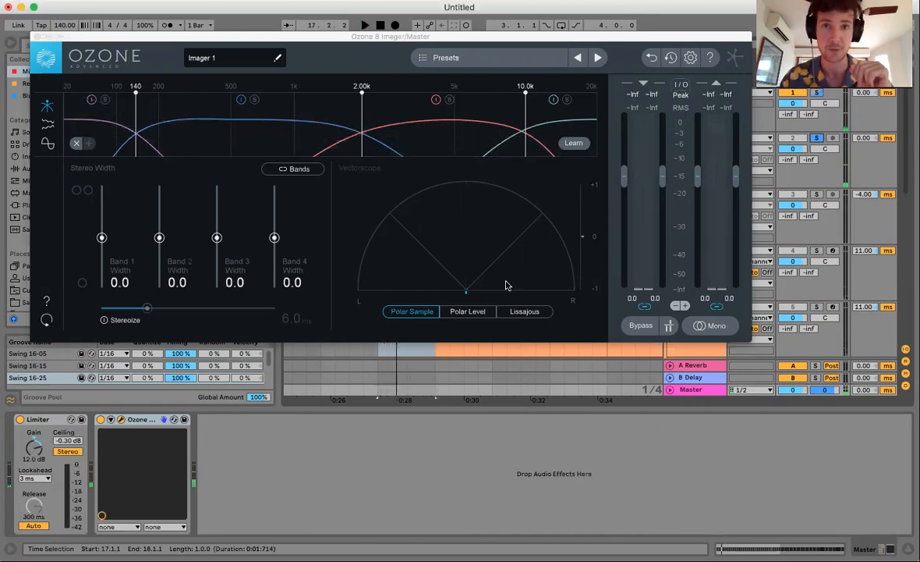
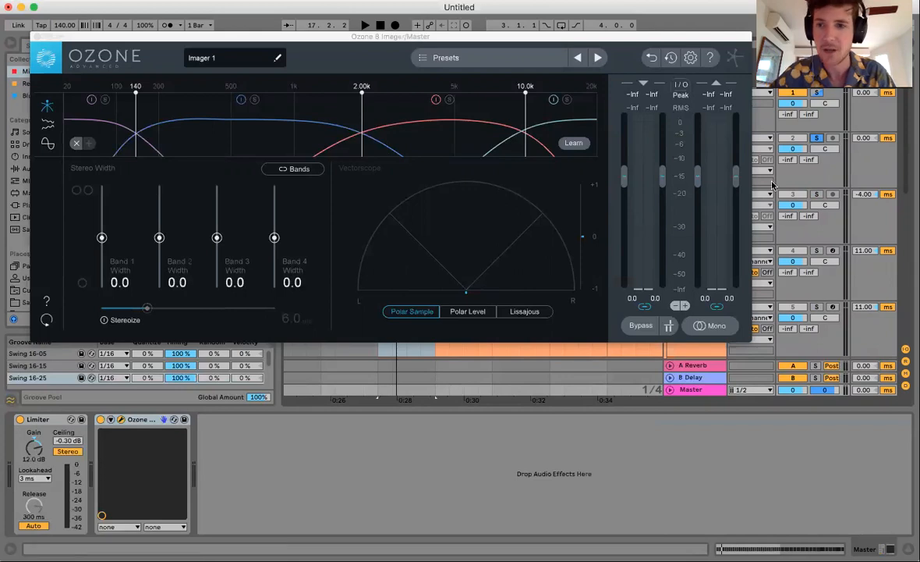
Solo the original hats track and reset its sampler's pan to centre, with the Imager window closed.
{"action": "left_click_drag", "start_coordinate": [668, 37], "coordinate": [621, 52]}
{"action": "left_click", "coordinate": [817, 250]}
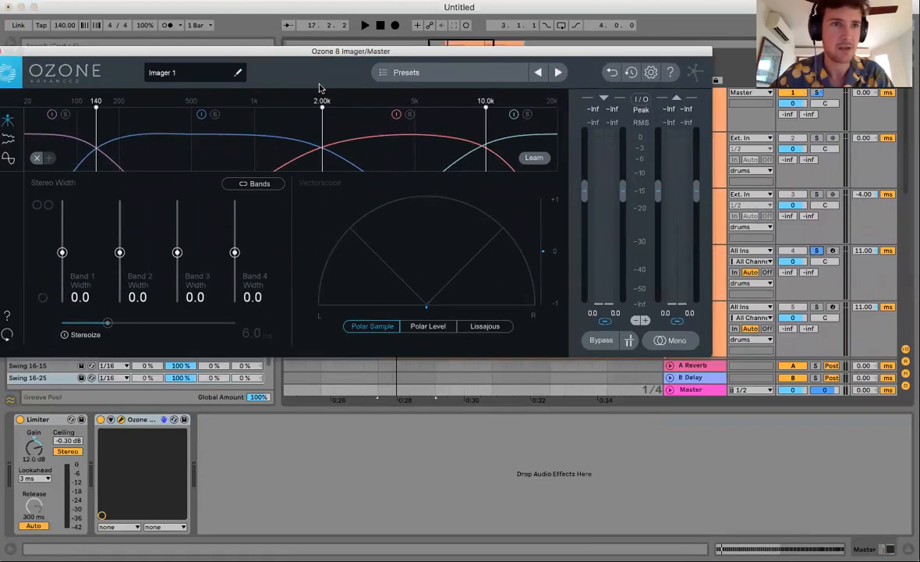
{"action": "left_click_drag", "start_coordinate": [123, 53], "coordinate": [158, 53]}
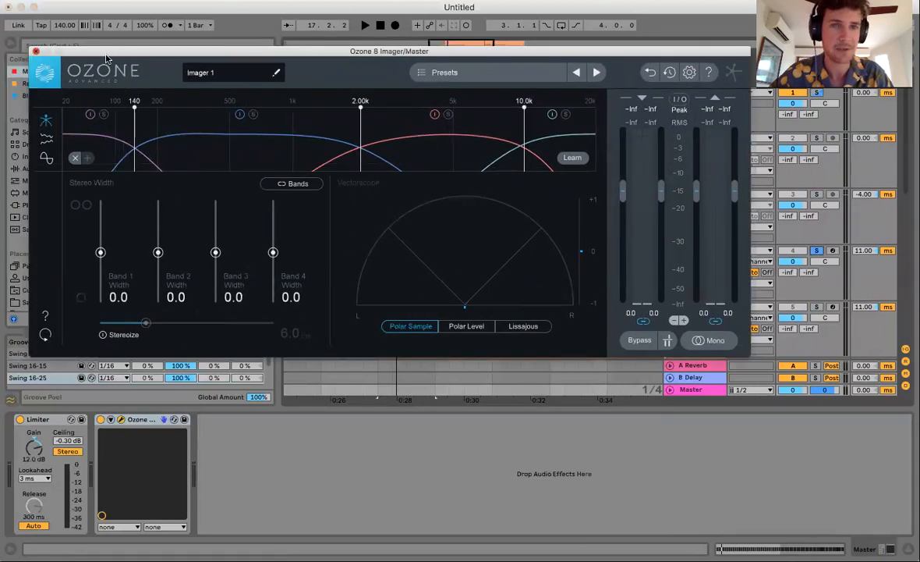
{"action": "left_click", "coordinate": [36, 51]}
{"action": "left_click", "coordinate": [686, 273]}
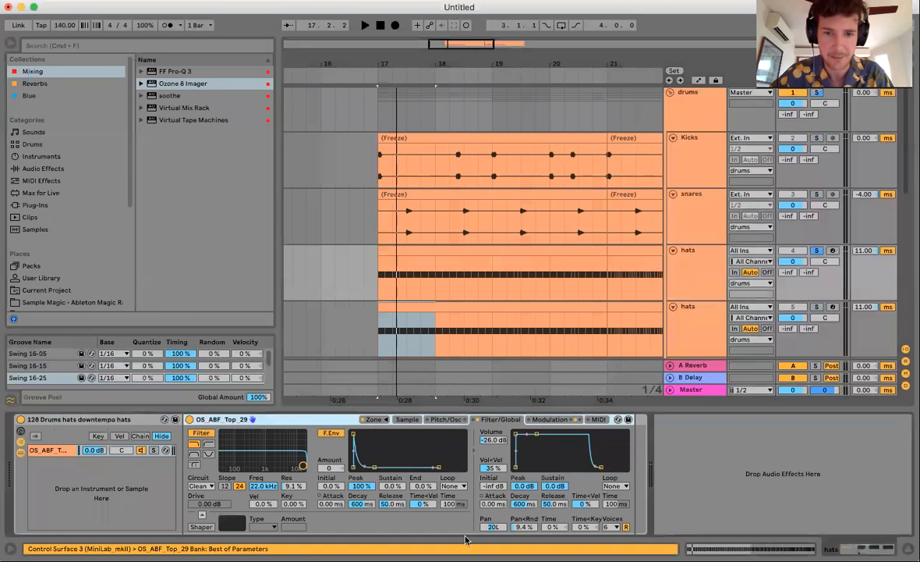
{"action": "double_click", "coordinate": [491, 528]}
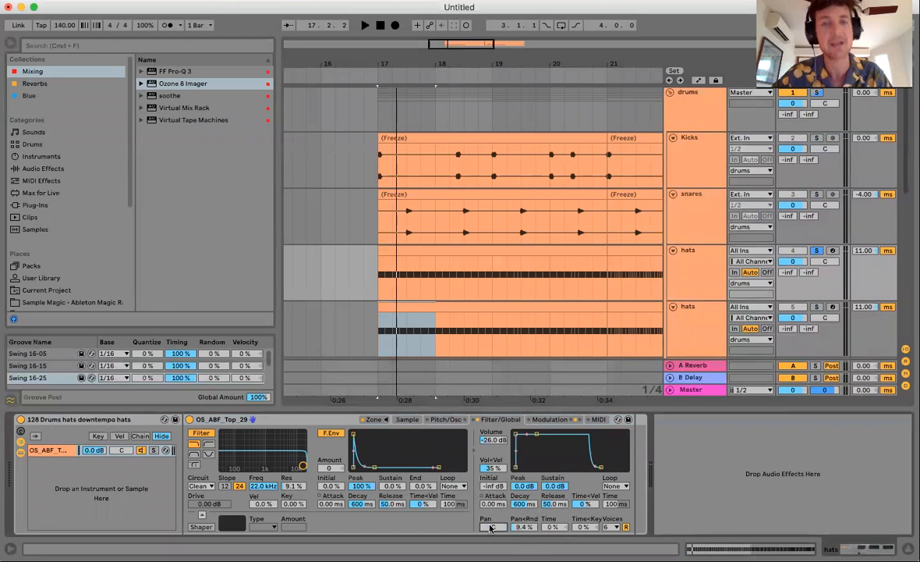
Audition the centred original hats from bar 17 while watching the master Imager's vectorscope.
{"action": "left_click", "coordinate": [380, 276]}
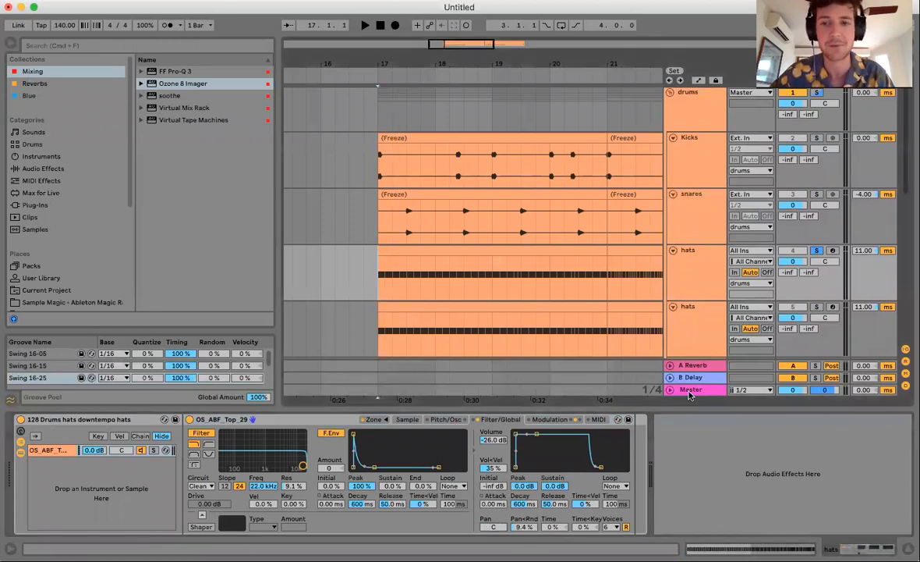
{"action": "left_click", "coordinate": [696, 391]}
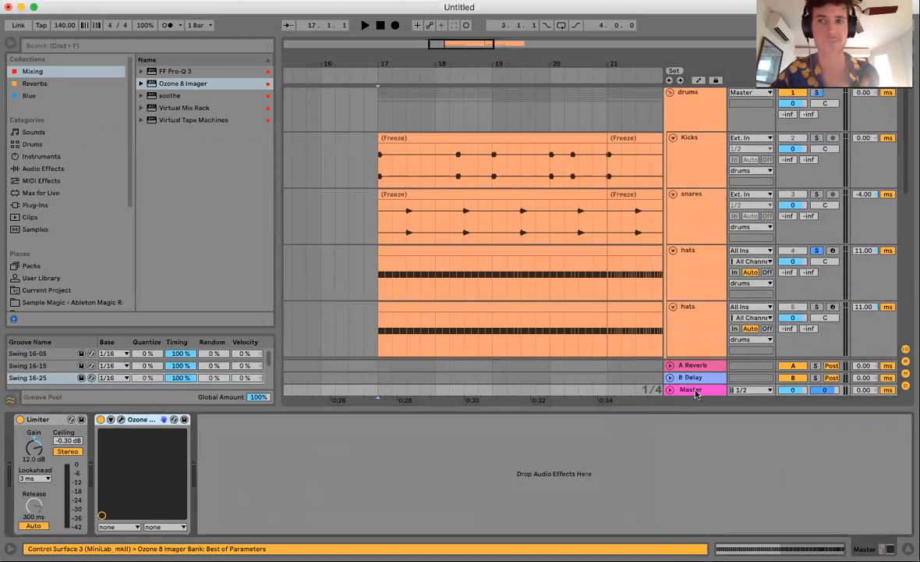
{"action": "left_click", "coordinate": [121, 419]}
{"action": "key", "text": "space"}
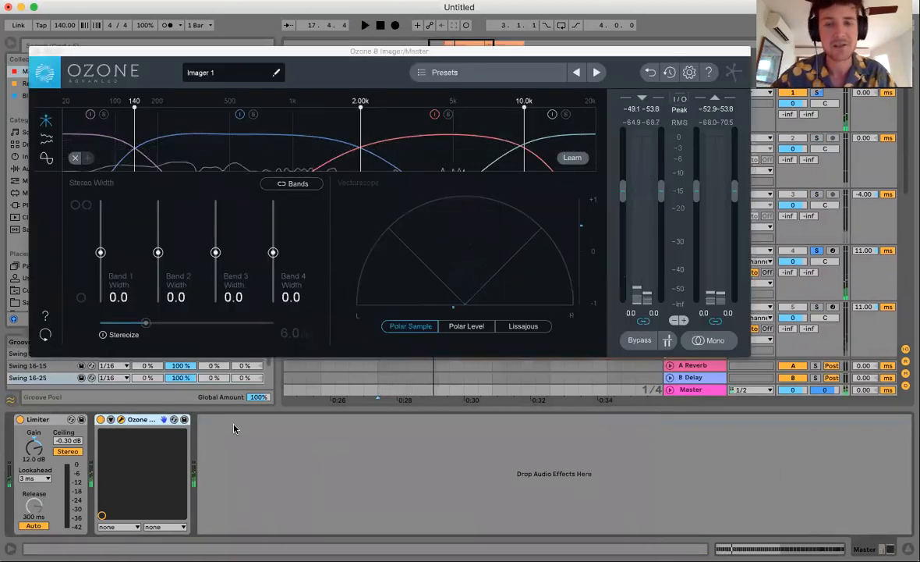
{"action": "key", "text": "space"}
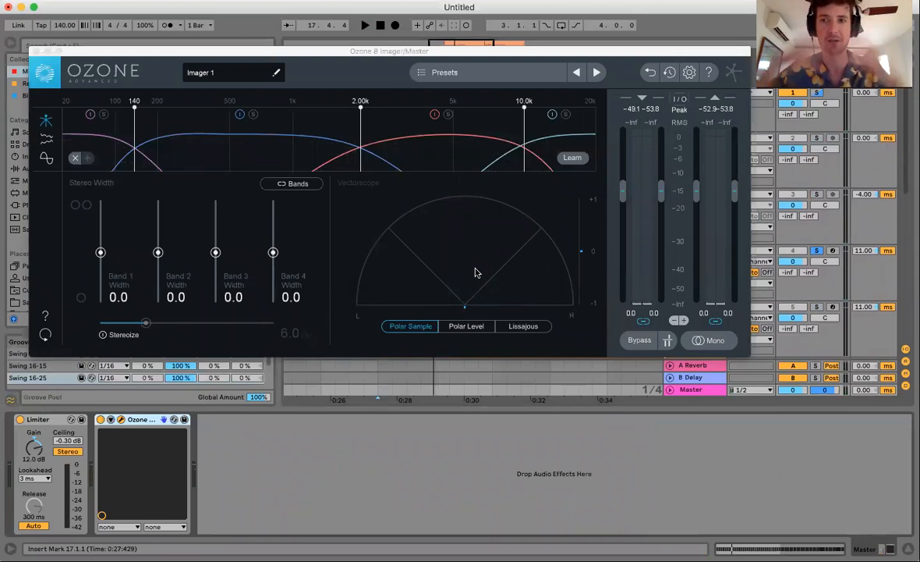
{"action": "key", "text": "space"}
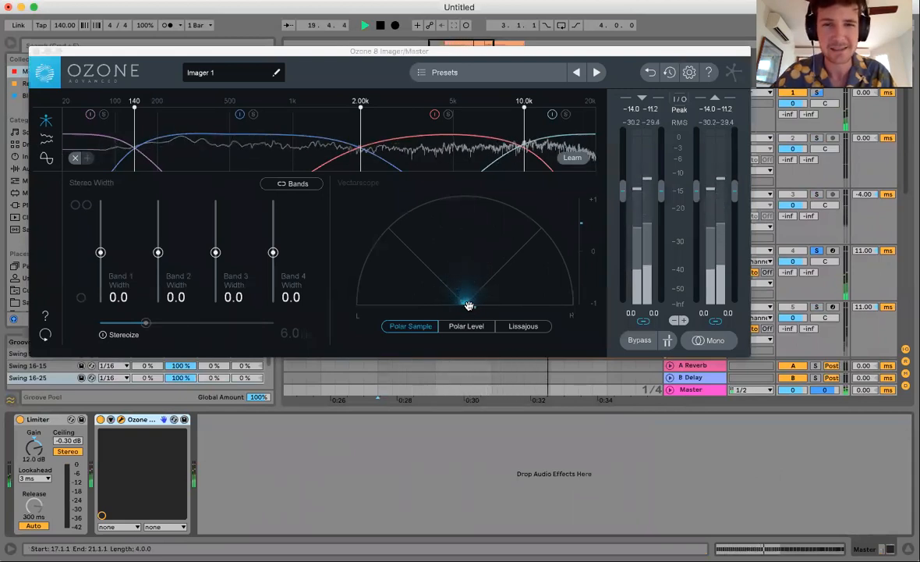
{"action": "key", "text": "space"}
{"action": "left_click", "coordinate": [34, 51]}
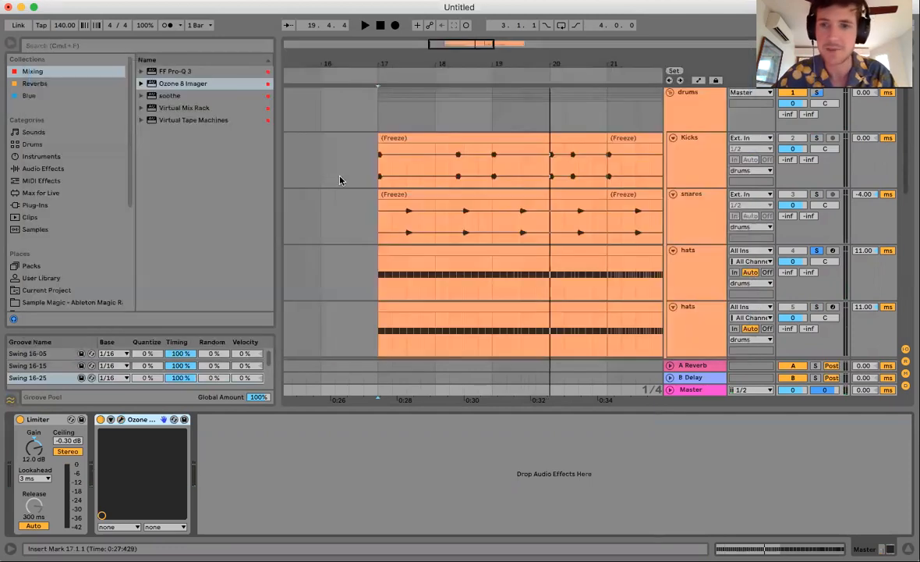
Pan the original hats sampler to 20L and audition it from bar 17, adding the duplicated hats track to the solo.
{"action": "left_click", "coordinate": [708, 273]}
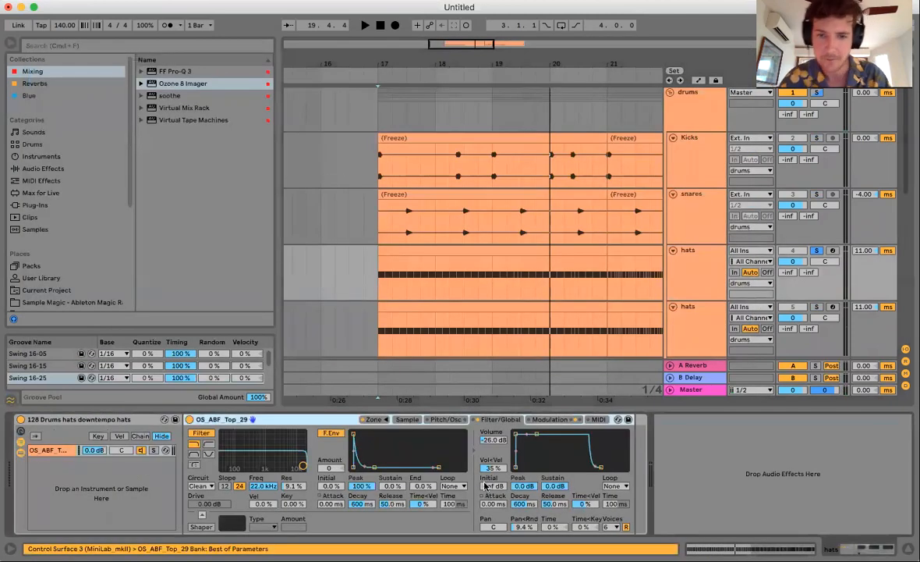
{"action": "left_click_drag", "start_coordinate": [489, 528], "coordinate": [490, 546]}
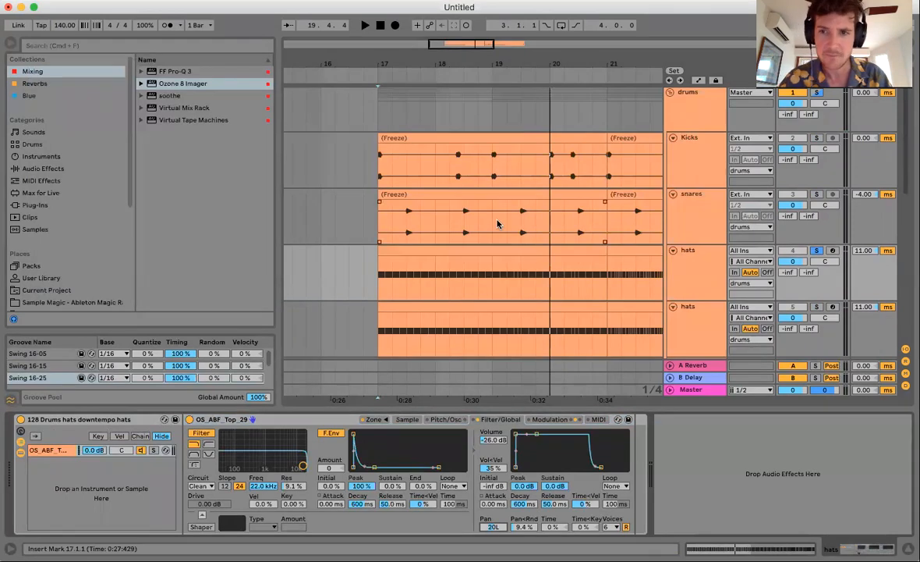
{"action": "scroll", "coordinate": [498, 223], "scroll_direction": "down", "scroll_amount": 2}
{"action": "key", "text": "space"}
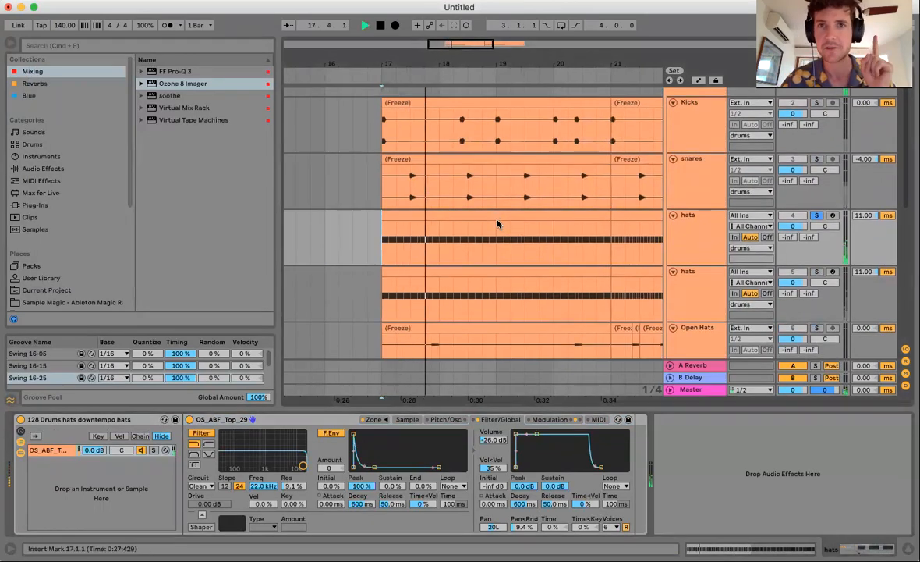
{"action": "left_click", "coordinate": [816, 271]}
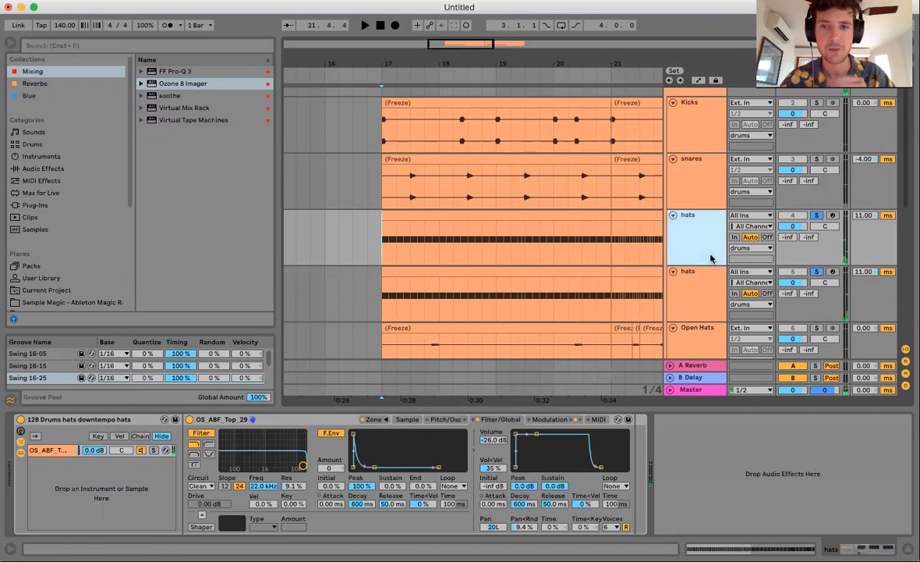
{"action": "key", "text": "space"}
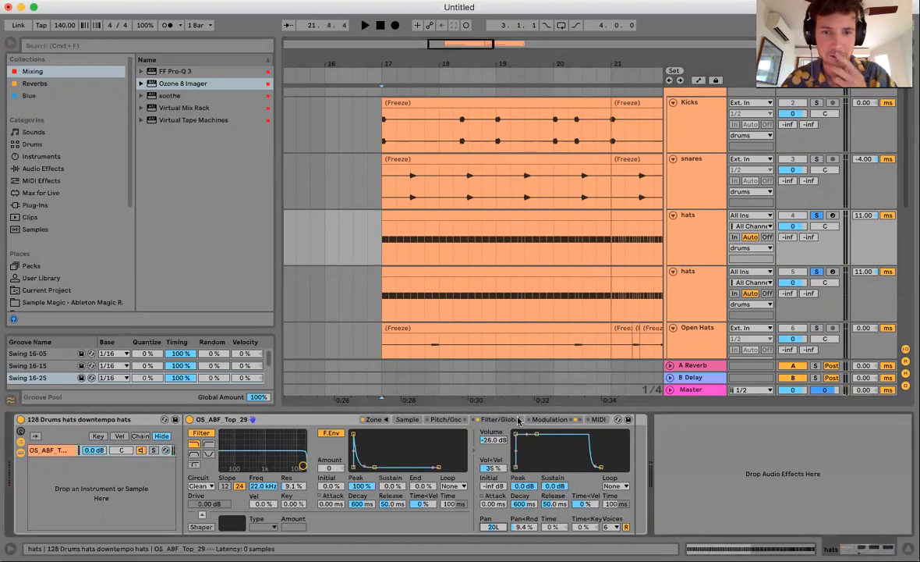
Set the duplicated hats sampler's LFO 2 pitch amount to 0.75 and audition both soloed hats tracks from bar 17.
{"action": "left_click", "coordinate": [548, 420]}
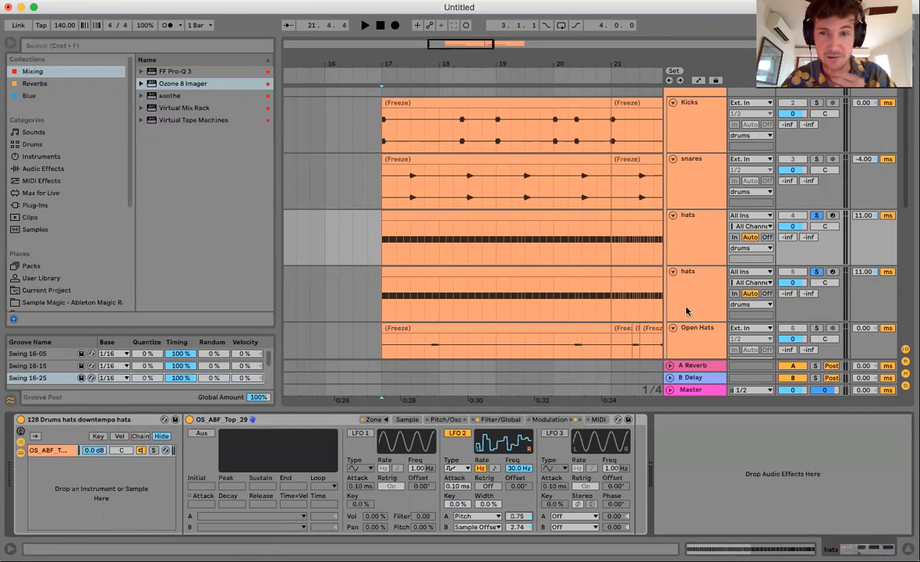
{"action": "left_click", "coordinate": [635, 286]}
{"action": "left_click", "coordinate": [447, 420]}
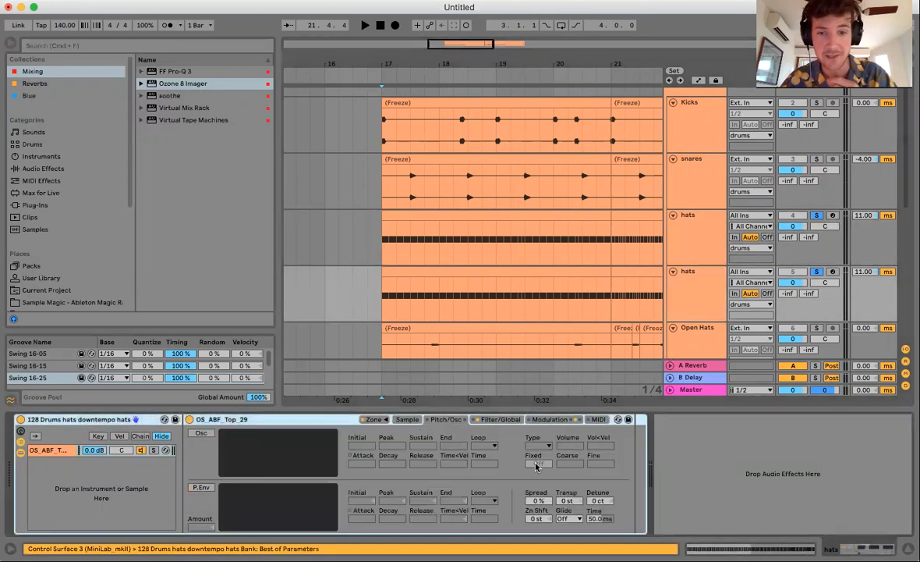
{"action": "left_click", "coordinate": [553, 421]}
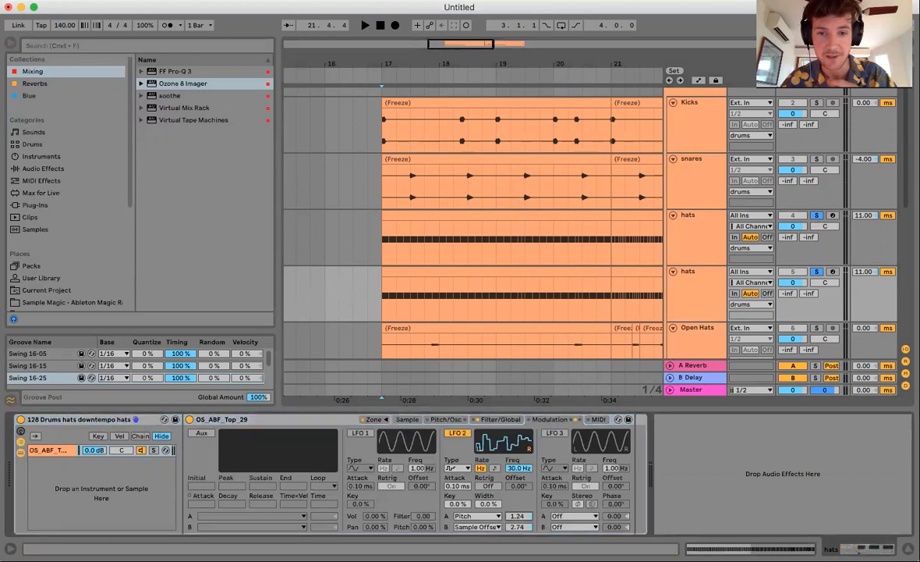
{"action": "key", "text": "space"}
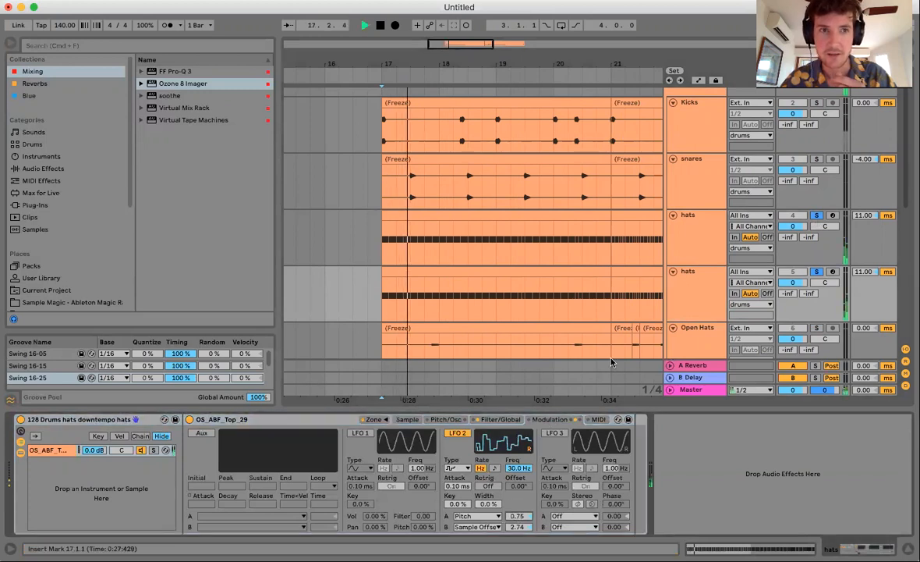
Set the duplicated hats track's delay to 4 ms and audition both soloed hats tracks from bar 17.
{"action": "key", "text": "space"}
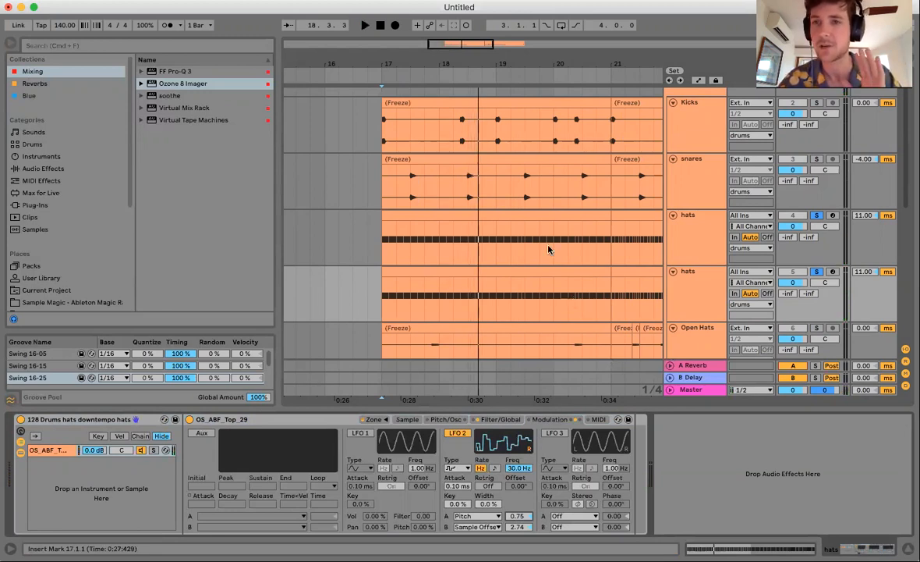
{"action": "left_click", "coordinate": [817, 215]}
{"action": "left_click", "coordinate": [691, 281]}
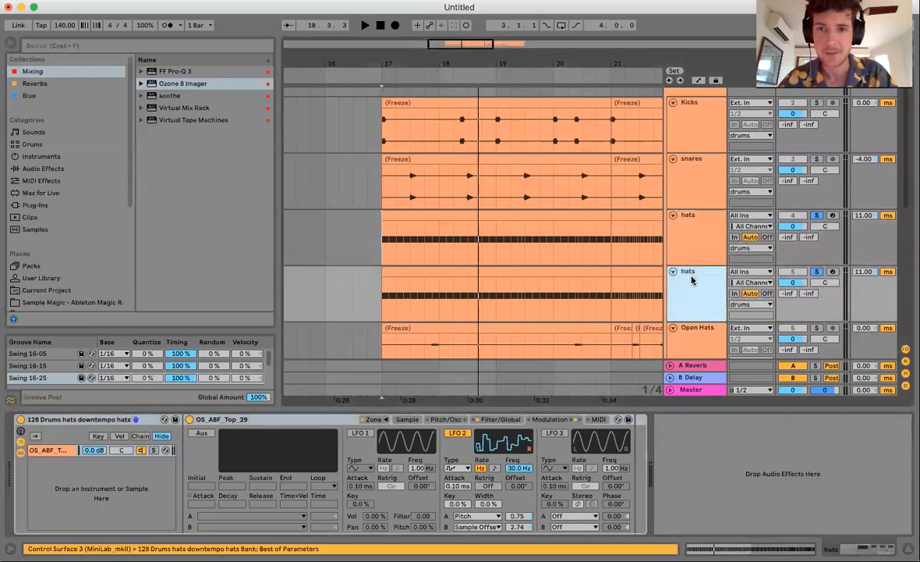
{"action": "left_click", "coordinate": [692, 260]}
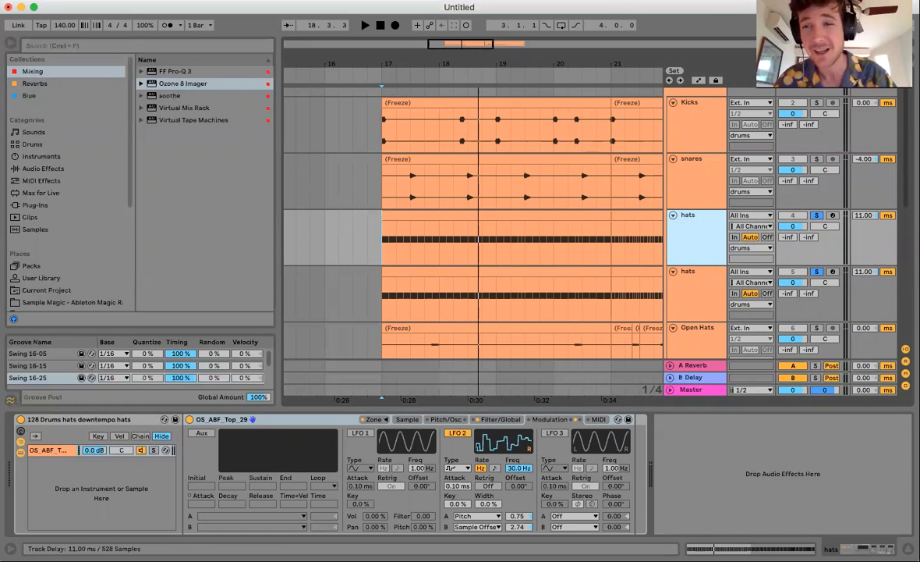
{"action": "left_click", "coordinate": [864, 272]}
{"action": "left_click_drag", "start_coordinate": [865, 272], "coordinate": [865, 277]}
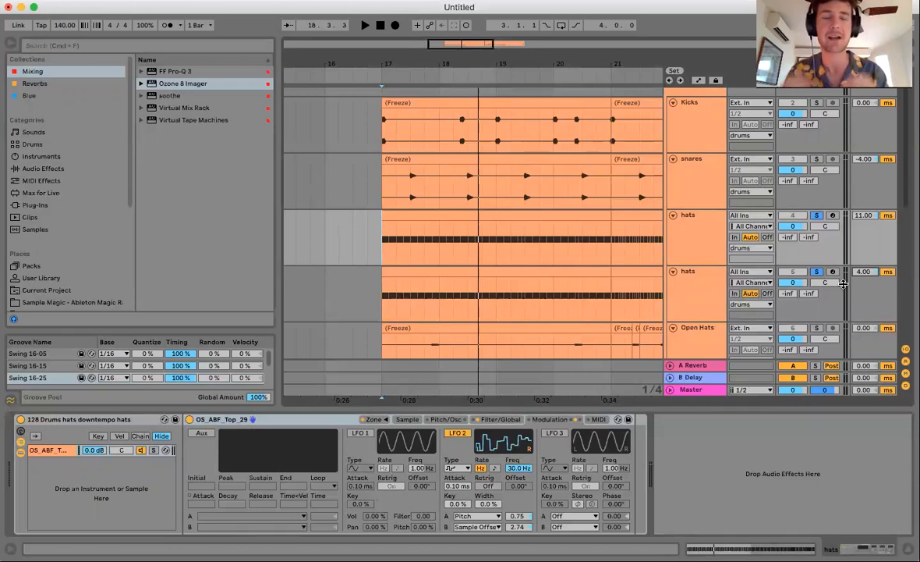
{"action": "key", "text": "space"}
{"action": "key", "text": "space"}
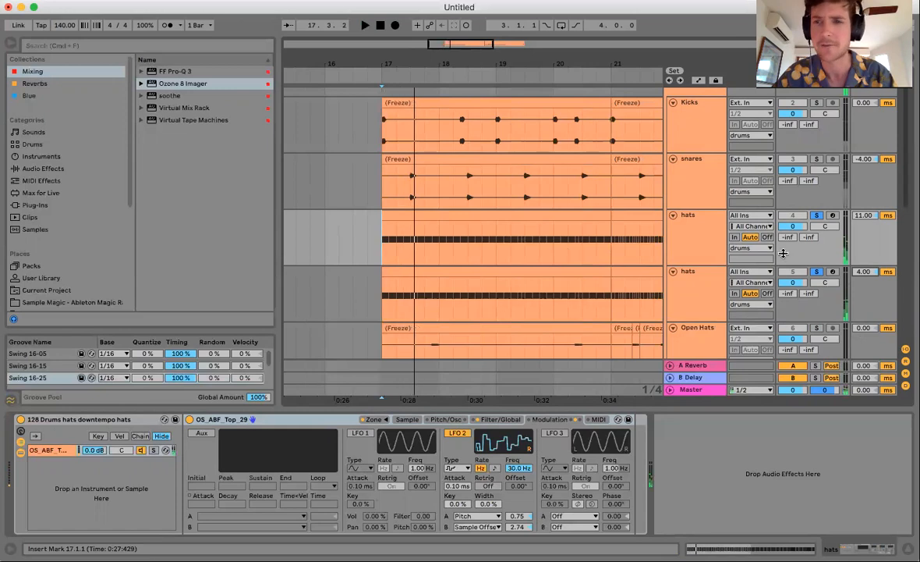
Solo the Kicks, snares and both hats tracks together.
{"action": "left_click", "coordinate": [817, 216]}
{"action": "scroll", "coordinate": [820, 220], "scroll_direction": "up", "scroll_amount": 1}
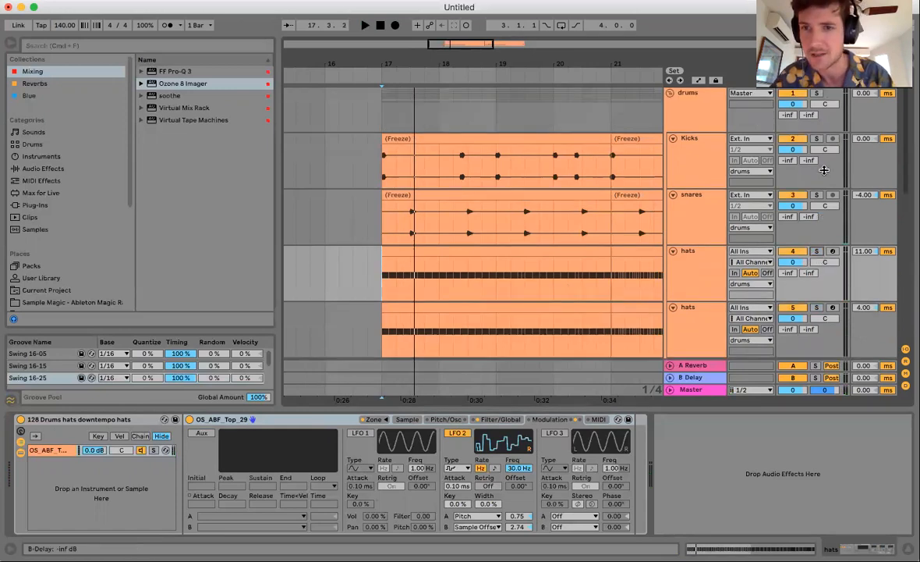
{"action": "left_click", "coordinate": [817, 139]}
{"action": "left_click", "coordinate": [818, 195], "text": "super"}
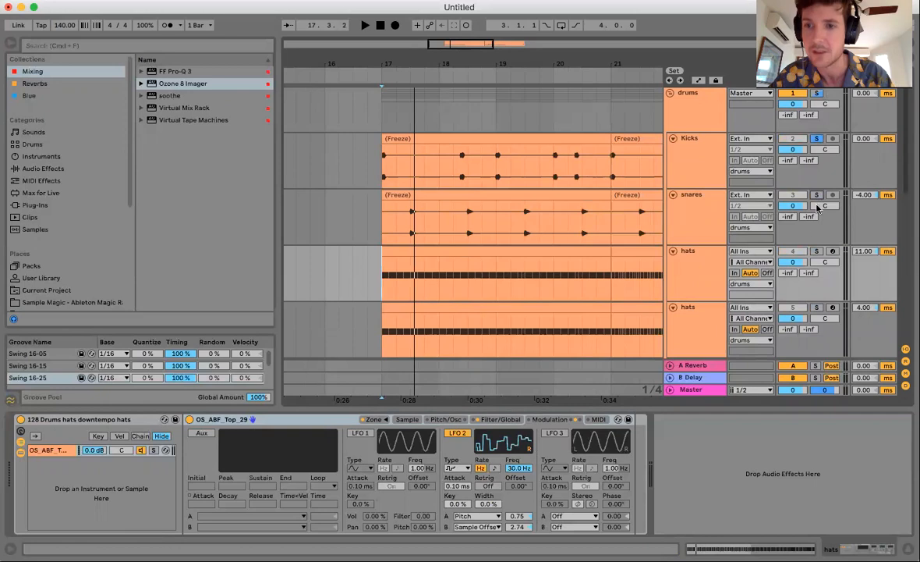
{"action": "left_click", "coordinate": [817, 251], "text": "super"}
{"action": "left_click", "coordinate": [816, 307], "text": "super"}
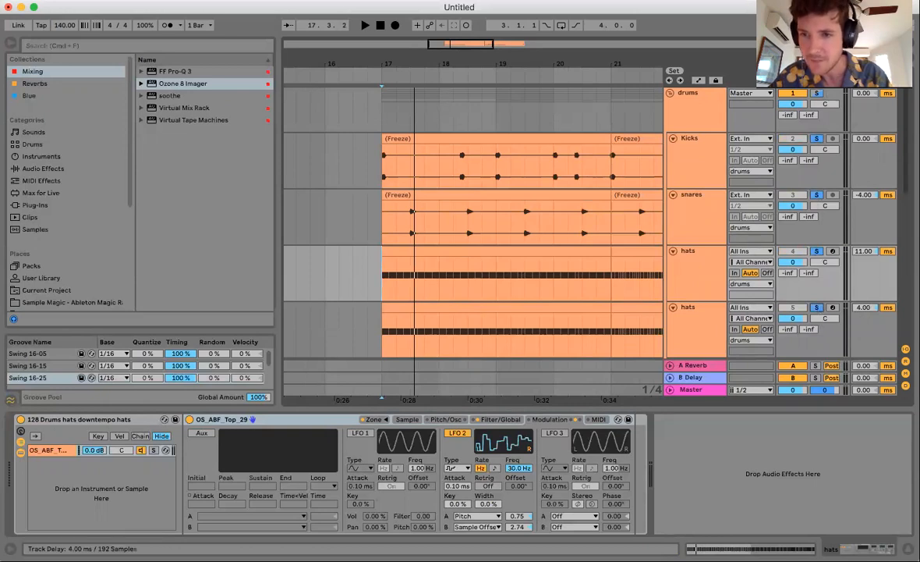
Return the duplicated hats track's delay to 11 ms and audition the soloed drums from bar 17.
{"action": "left_click_drag", "start_coordinate": [863, 309], "coordinate": [864, 304]}
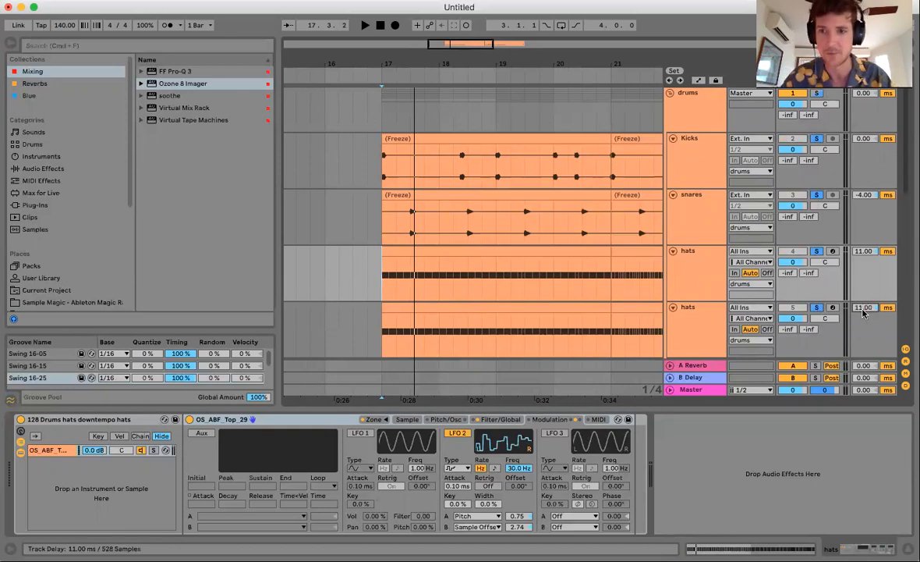
{"action": "key", "text": "space"}
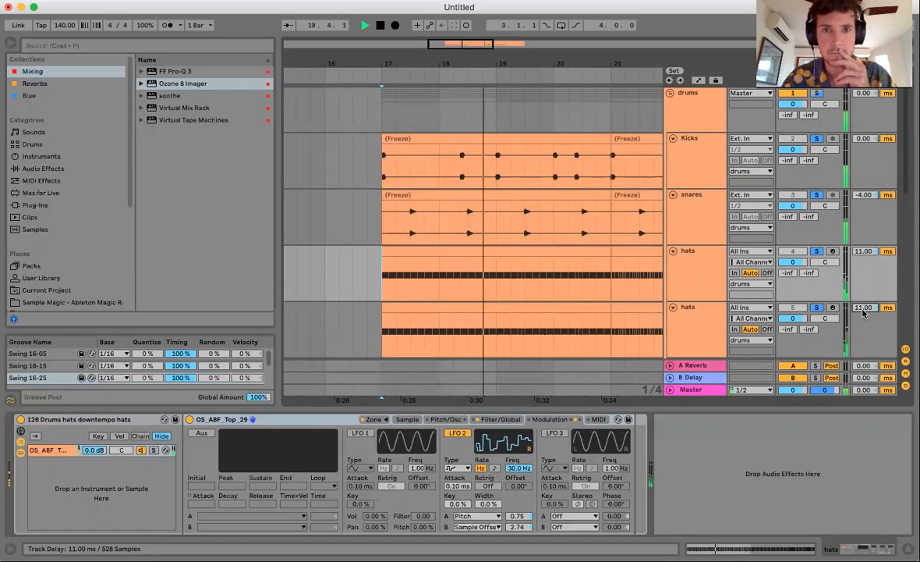
{"action": "key", "text": "space"}
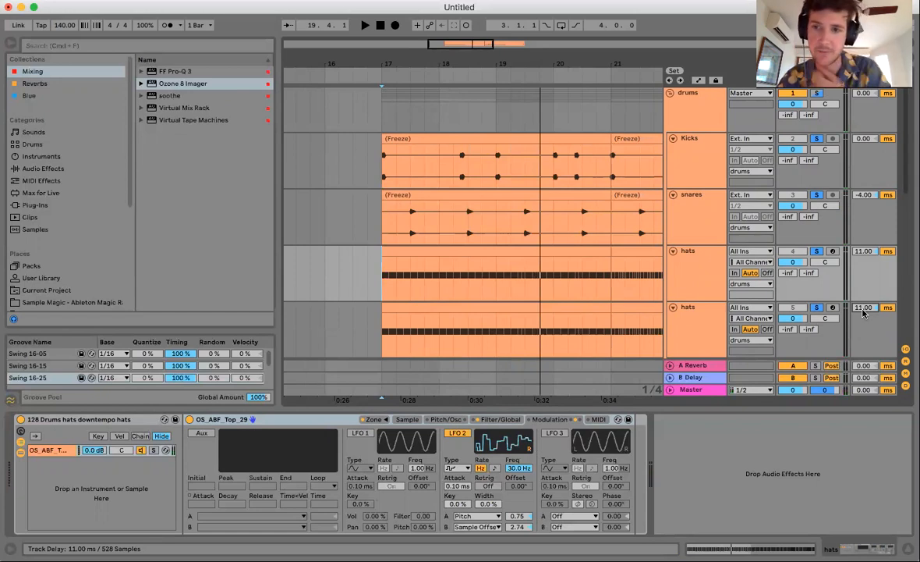
Set the duplicated hats track's delay to 4 ms and audition the soloed drums again for comparison.
{"action": "type", "text": "4"}
{"action": "key", "text": "Return"}
{"action": "key", "text": "space"}
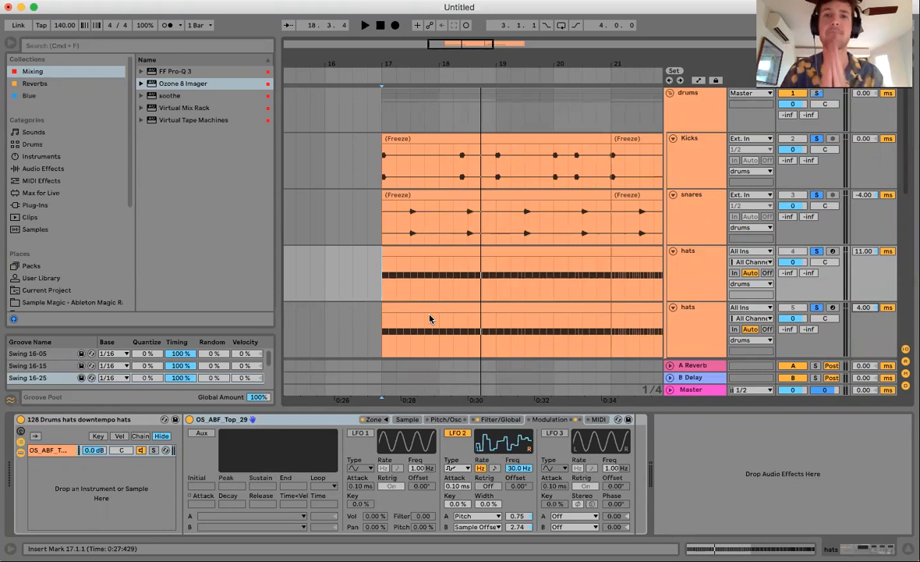
{"action": "left_click", "coordinate": [505, 263]}
{"action": "scroll", "coordinate": [518, 255], "scroll_direction": "down", "scroll_amount": 2}
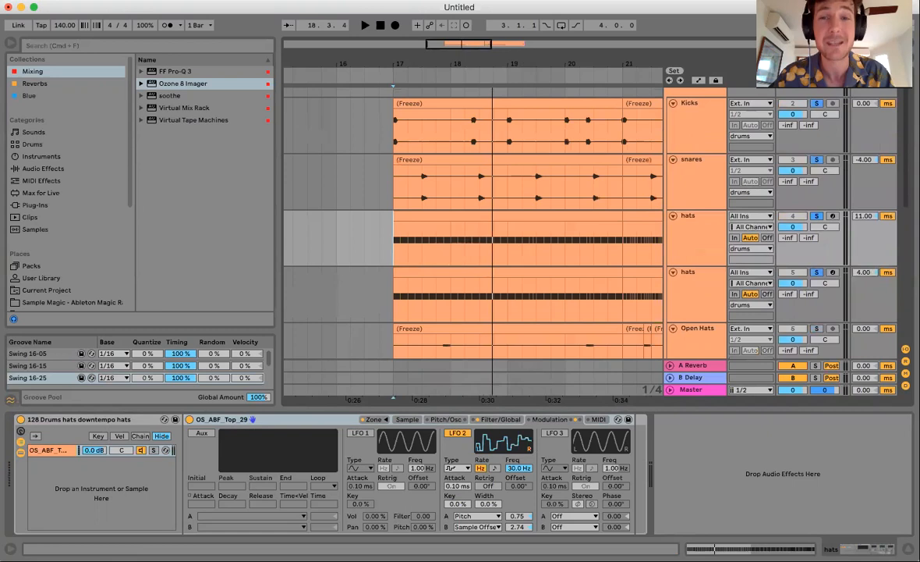
{"action": "left_click_drag", "start_coordinate": [524, 60], "coordinate": [524, 41]}
{"action": "key", "text": "Tab"}
{"action": "key", "text": "Tab"}
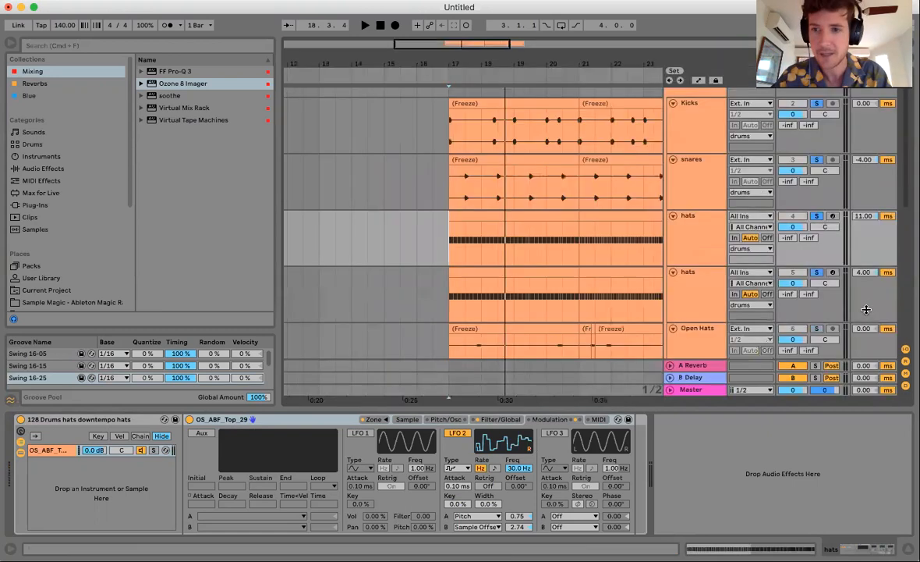
{"action": "left_click", "coordinate": [707, 391]}
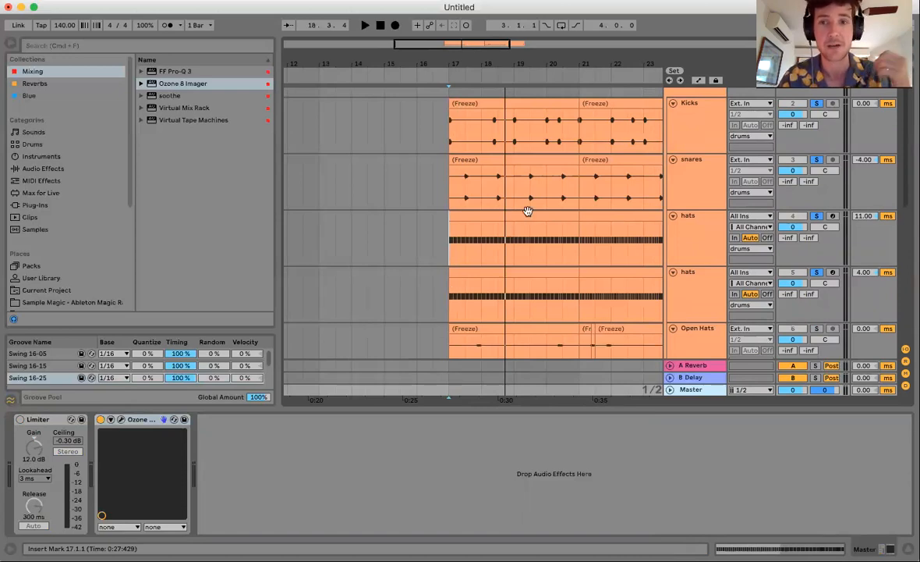
{"action": "scroll", "coordinate": [541, 204], "scroll_direction": "right", "scroll_amount": 3}
{"action": "left_click", "coordinate": [688, 244]}
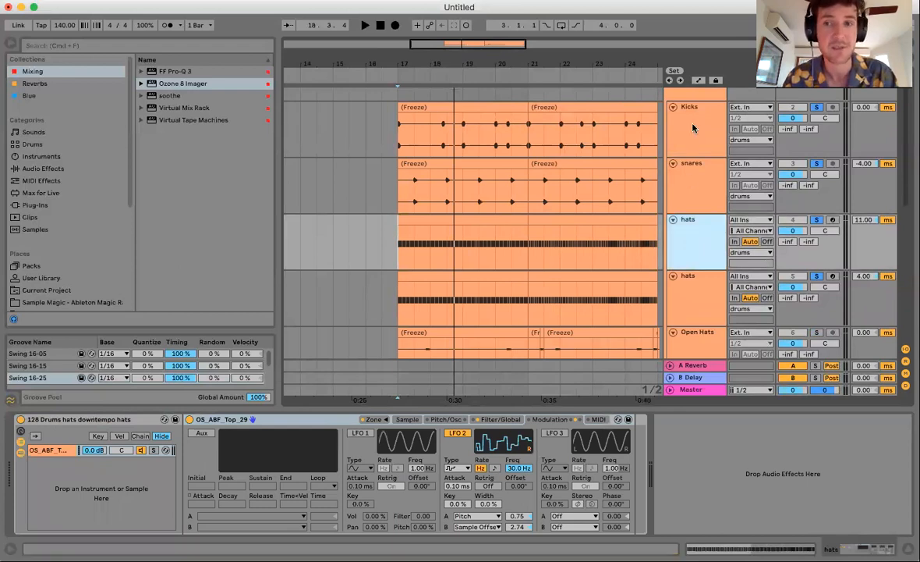
{"action": "left_click", "coordinate": [690, 183]}
{"action": "left_click", "coordinate": [691, 153]}
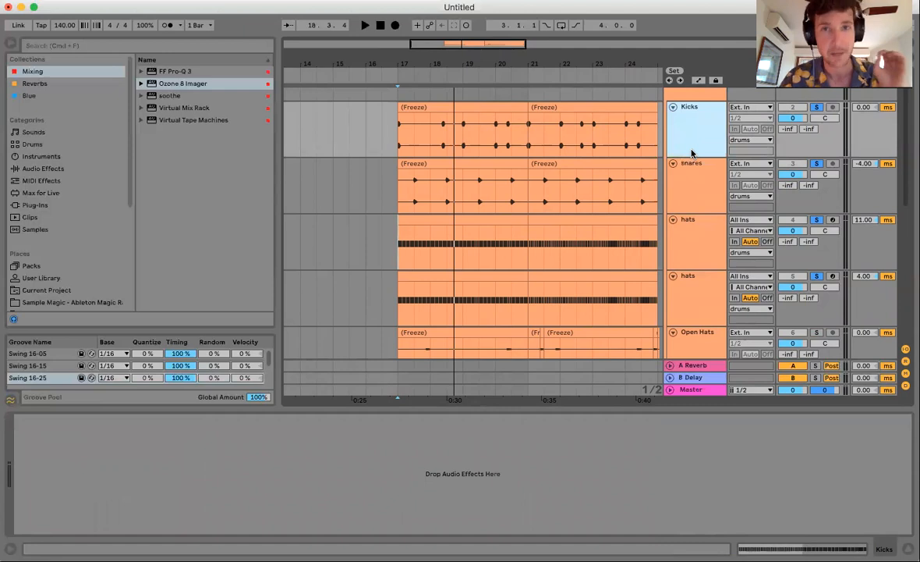
{"action": "left_click", "coordinate": [690, 301]}
{"action": "left_click", "coordinate": [704, 258]}
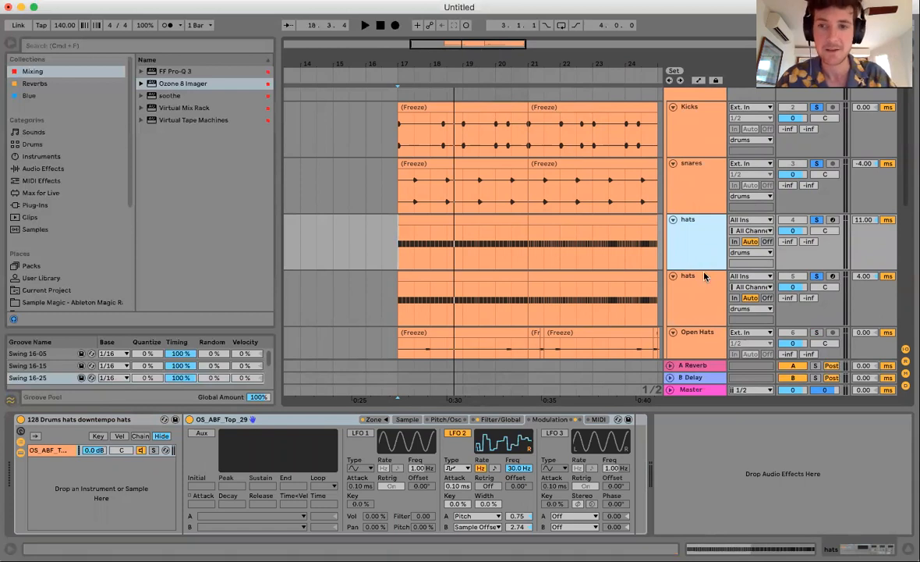
Solo only the original hats track and play from bar 17 to check its peak level on the Master in Session View.
{"action": "left_click", "coordinate": [466, 215]}
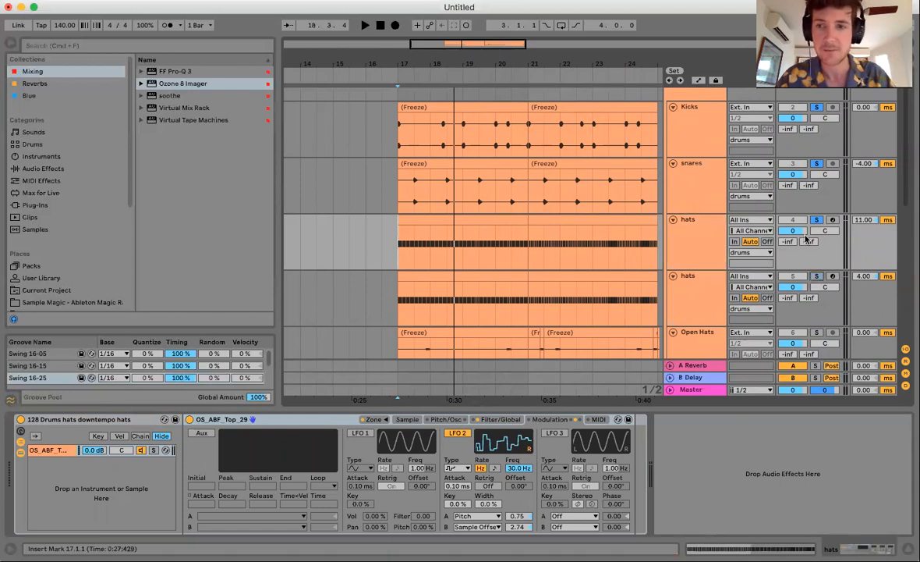
{"action": "key", "text": "Tab"}
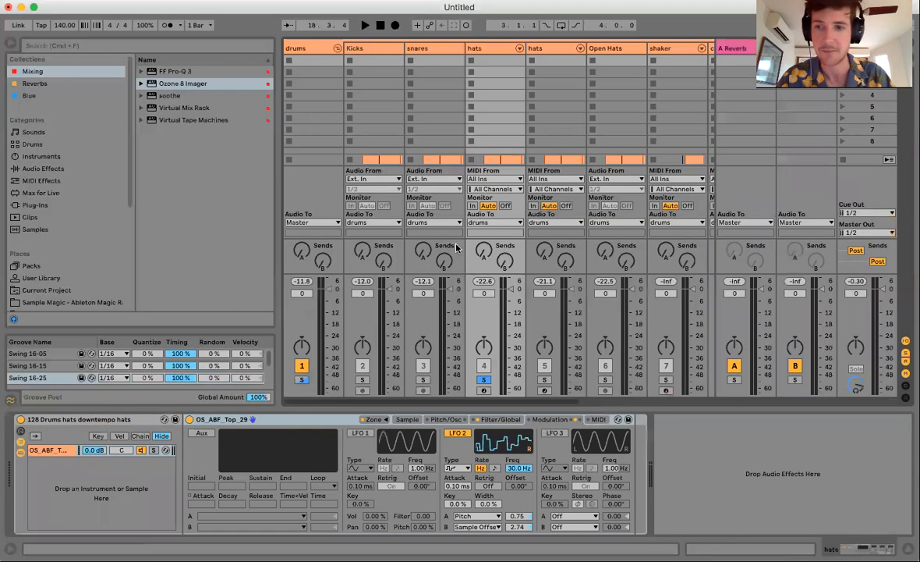
{"action": "key", "text": "space"}
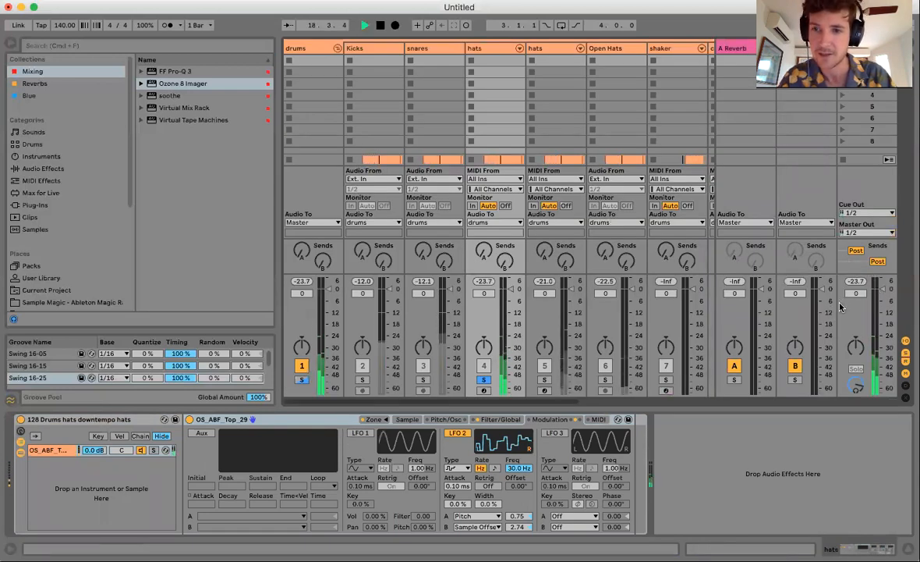
{"action": "key", "text": "space"}
{"action": "key", "text": "Tab"}
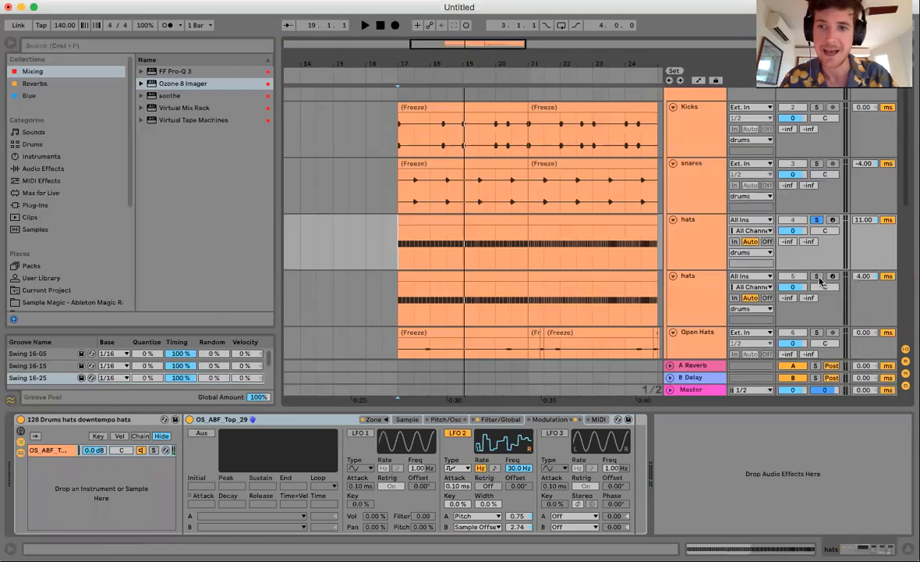
Add the duplicated hats track to the solo and check the combined peak level on the Master in Session View.
{"action": "left_click", "coordinate": [686, 302]}
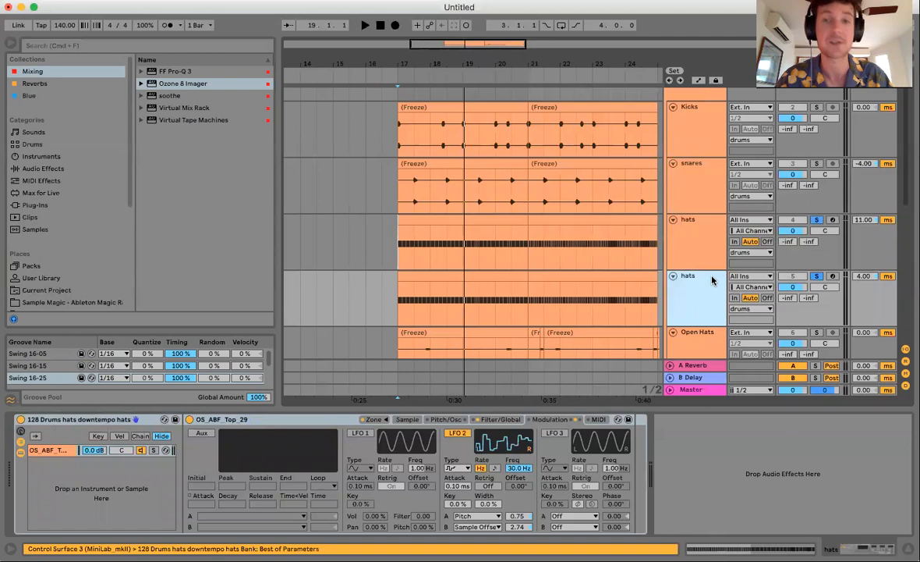
{"action": "key", "text": "Tab"}
{"action": "key", "text": "space"}
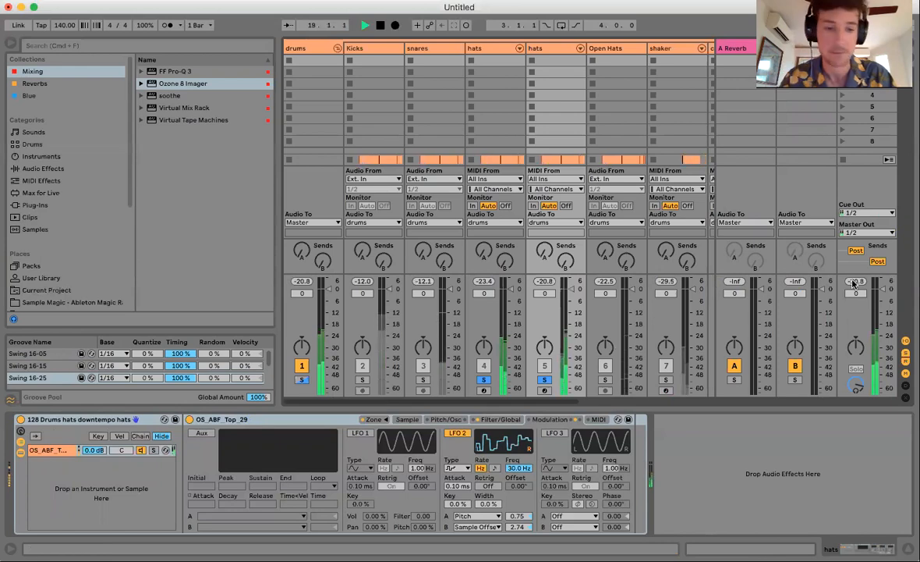
{"action": "key", "text": "space"}
{"action": "key", "text": "Tab"}
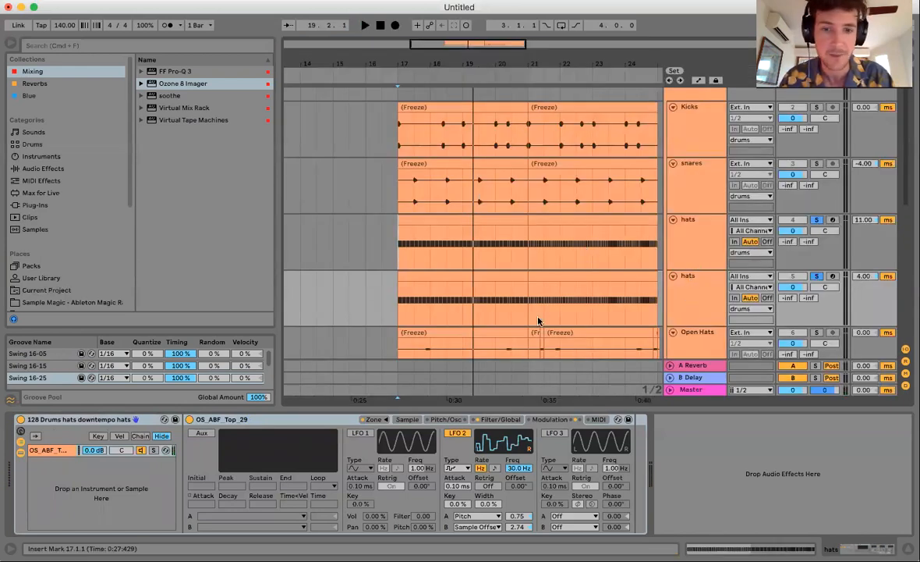
Select both hats tracks, lower their volumes together to -1.5 dB, and recheck the reset Master peak level during playback.
{"action": "left_click", "coordinate": [697, 262]}
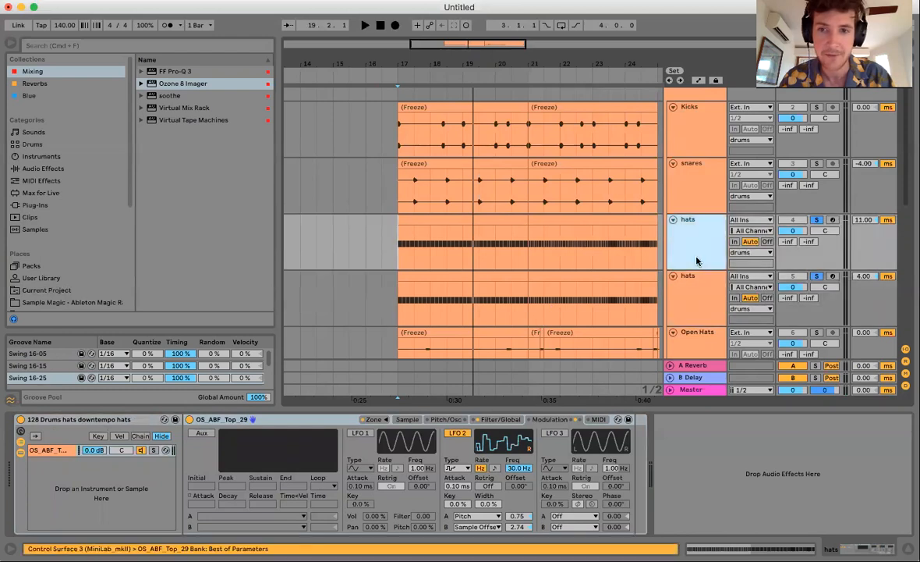
{"action": "key", "text": "Down"}
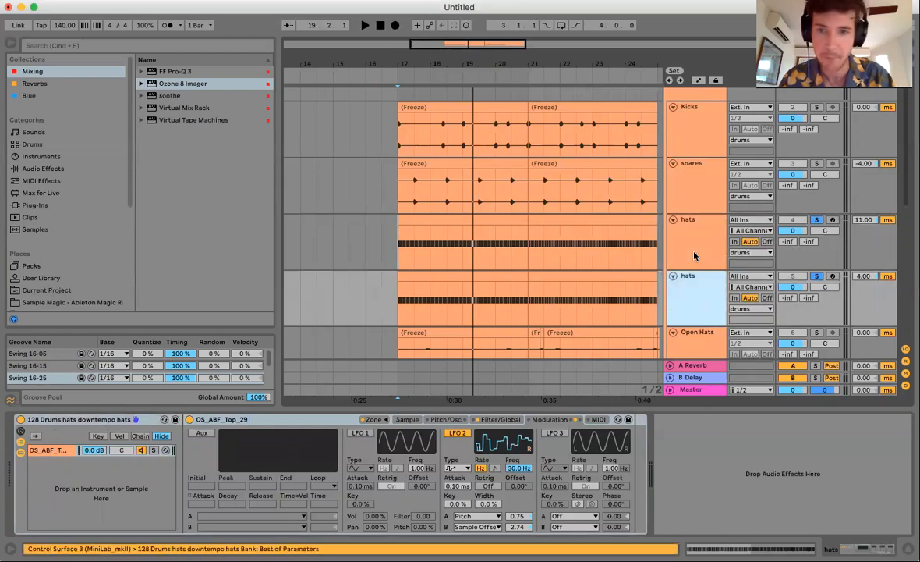
{"action": "left_click", "coordinate": [695, 255], "text": "shift"}
{"action": "key", "text": "Tab"}
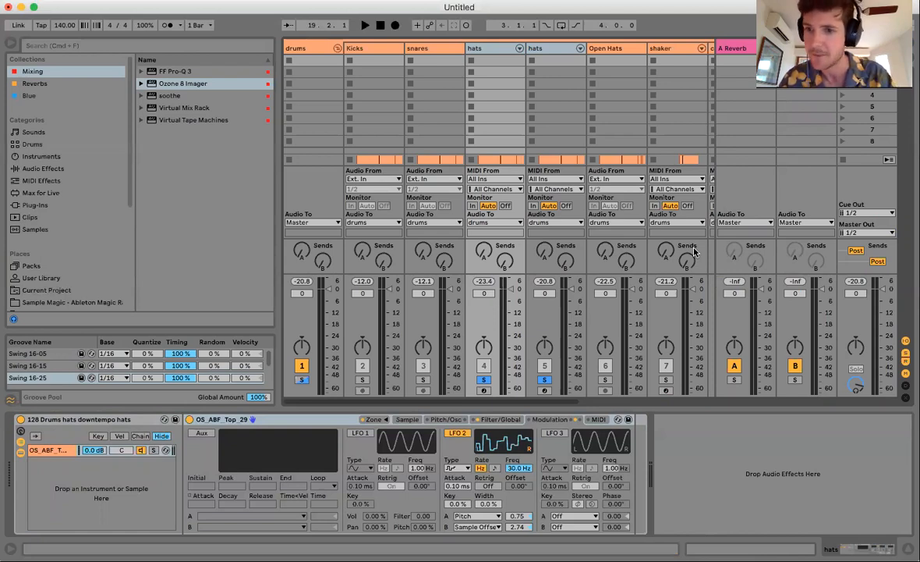
{"action": "key", "text": "space"}
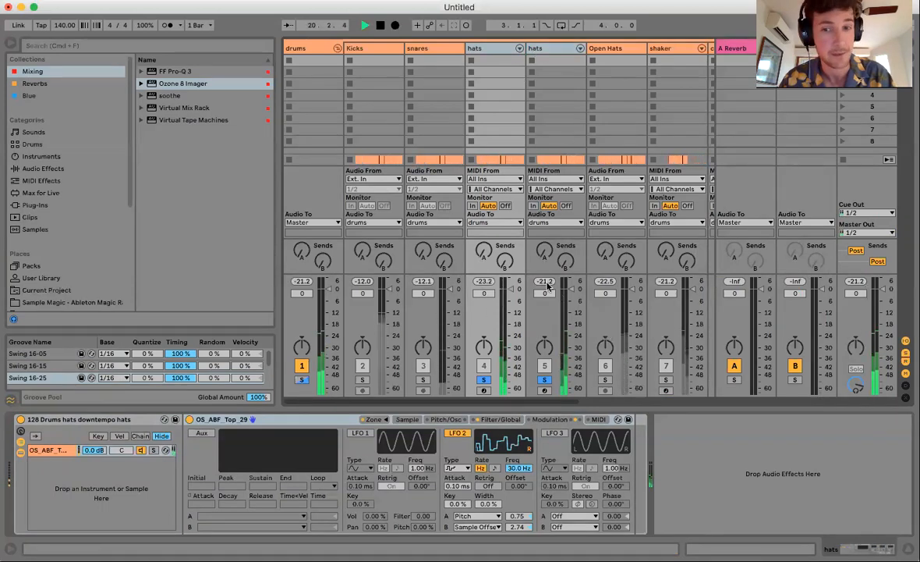
{"action": "left_click_drag", "start_coordinate": [546, 292], "coordinate": [546, 302]}
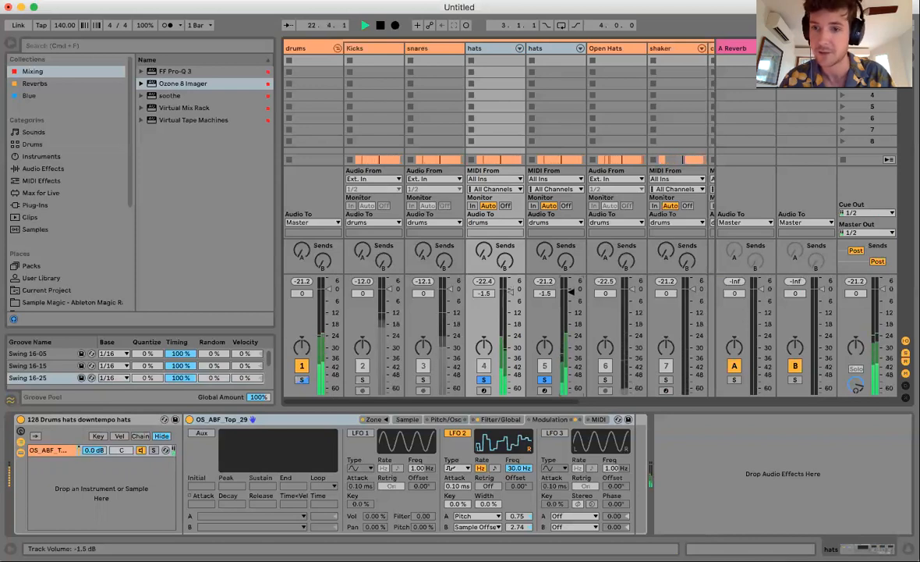
{"action": "left_click", "coordinate": [857, 283]}
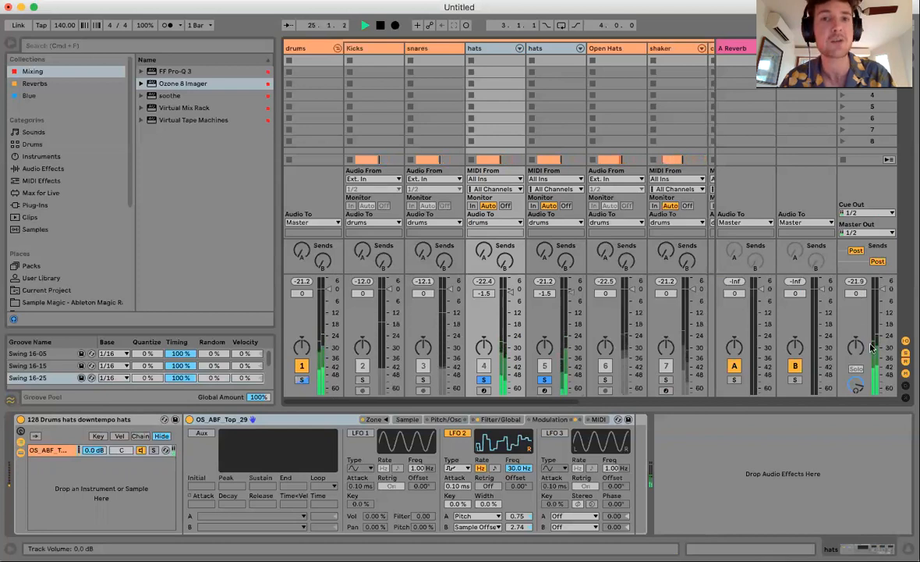
{"action": "key", "text": "space"}
{"action": "key", "text": "space"}
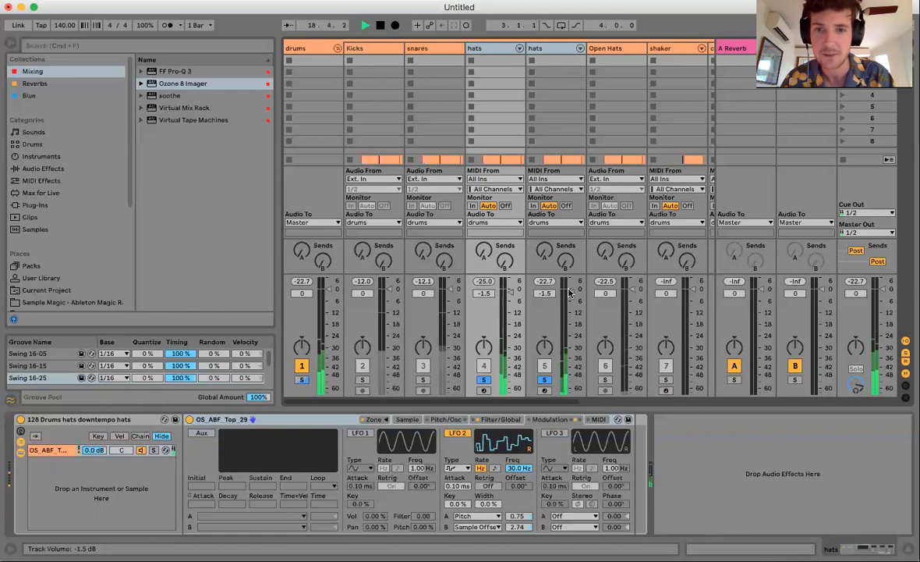
Fine-tune both hats tracks' volumes together to -2.2 dB, replaying from bar 17 to check the Master peak level.
{"action": "left_click_drag", "start_coordinate": [570, 291], "coordinate": [570, 295]}
{"action": "key", "text": "space"}
{"action": "key", "text": "space"}
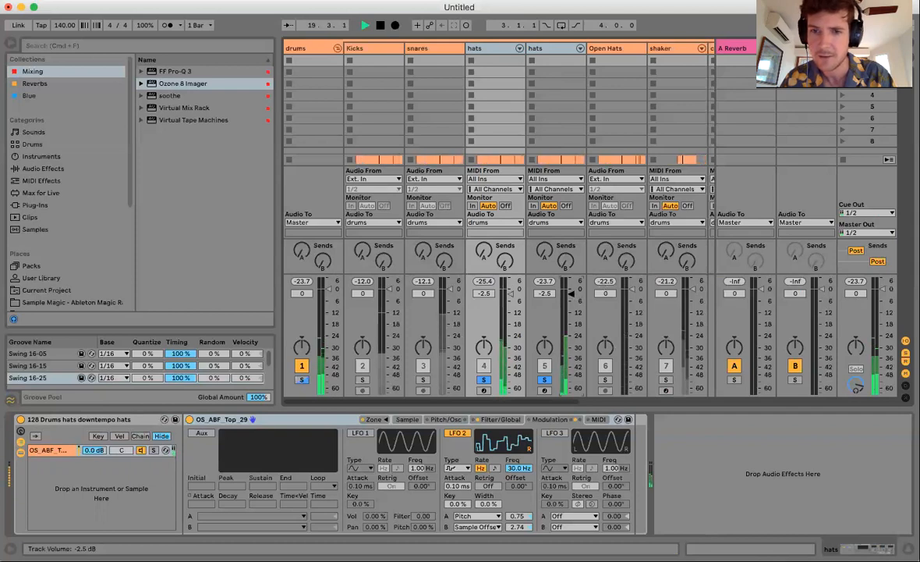
{"action": "left_click_drag", "start_coordinate": [570, 292], "coordinate": [570, 289]}
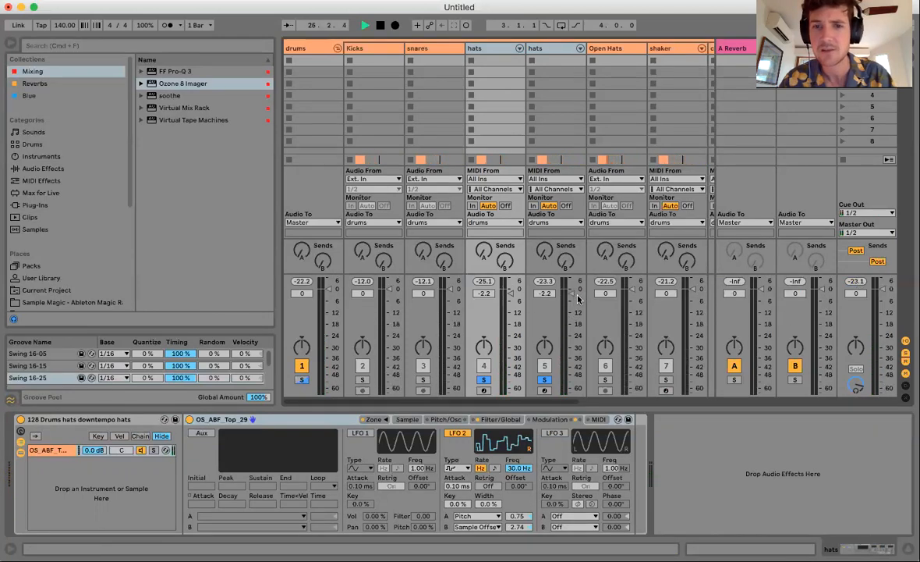
{"action": "key", "text": "space"}
{"action": "key", "text": "space"}
{"action": "key", "text": "space"}
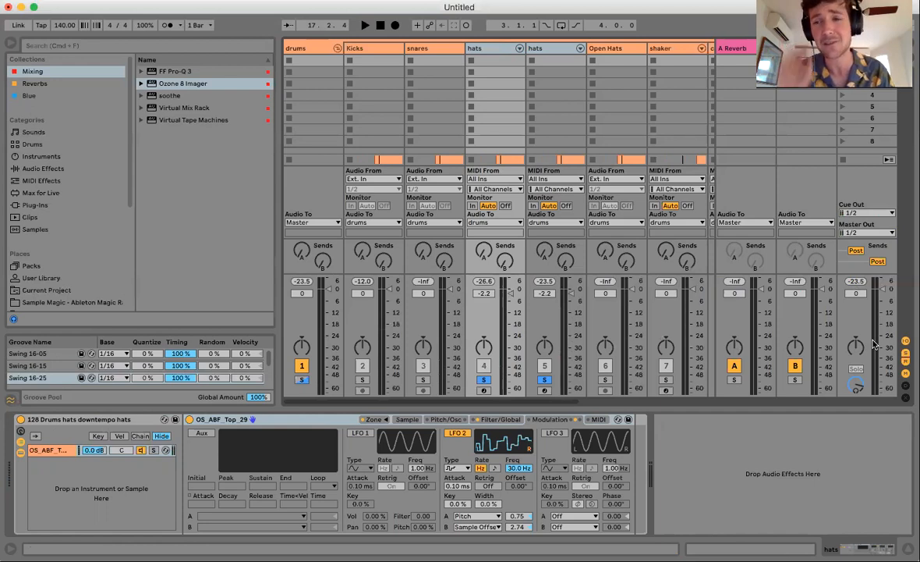
Replay the two soloed hats tracks to recheck the Master peak level, and return to Arrangement View.
{"action": "key", "text": "space"}
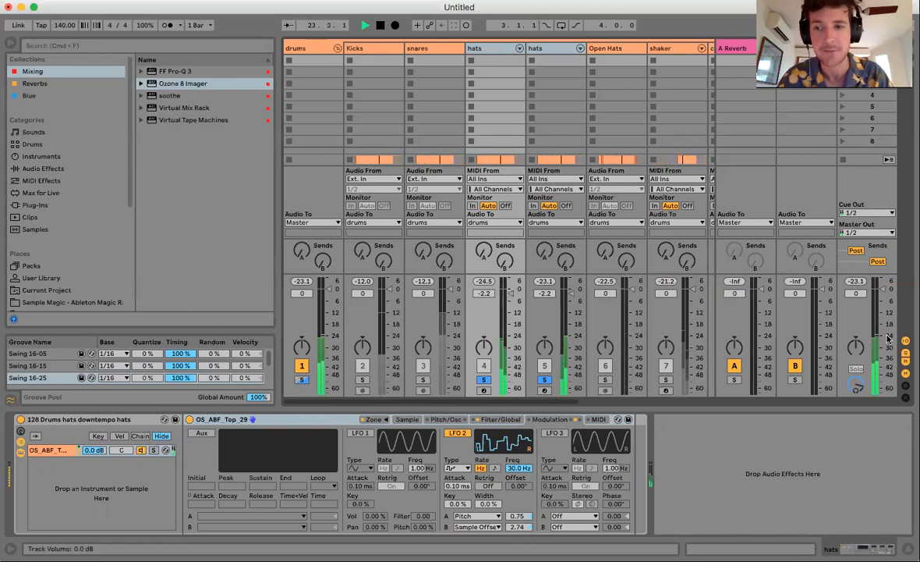
{"action": "key", "text": "space"}
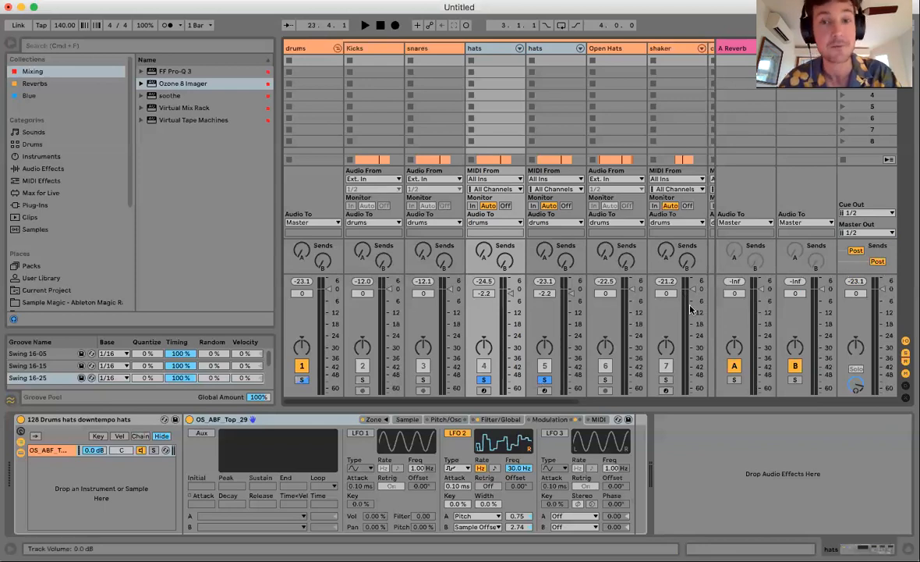
{"action": "key", "text": "Tab"}
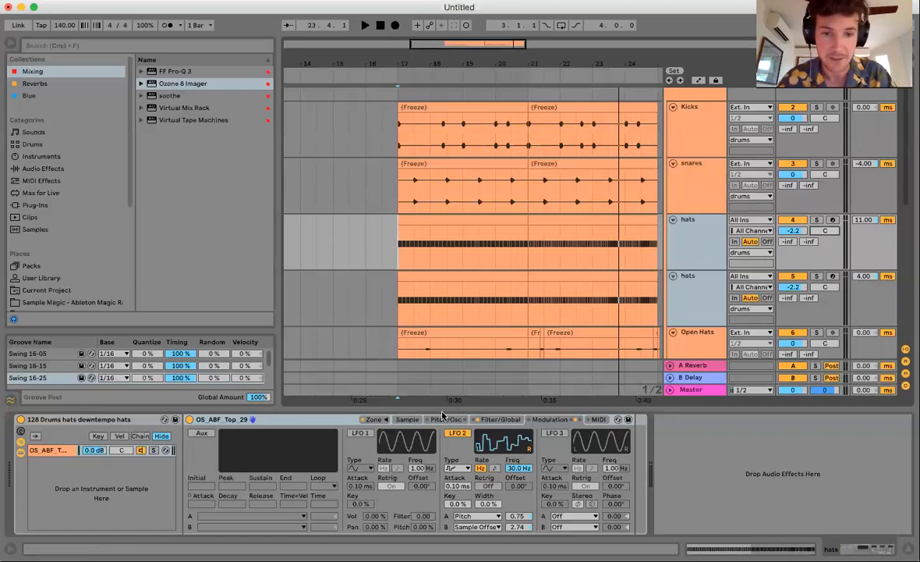
Add Utility with a gain of -2.20 dB to both hats tracks and reset their track volumes to 0.
{"action": "left_click", "coordinate": [496, 419]}
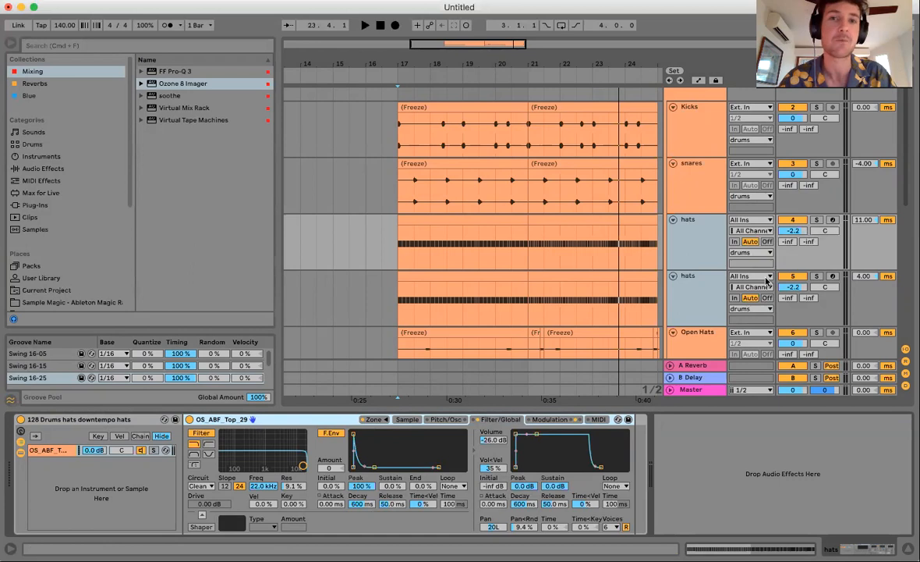
{"action": "left_click", "coordinate": [43, 168]}
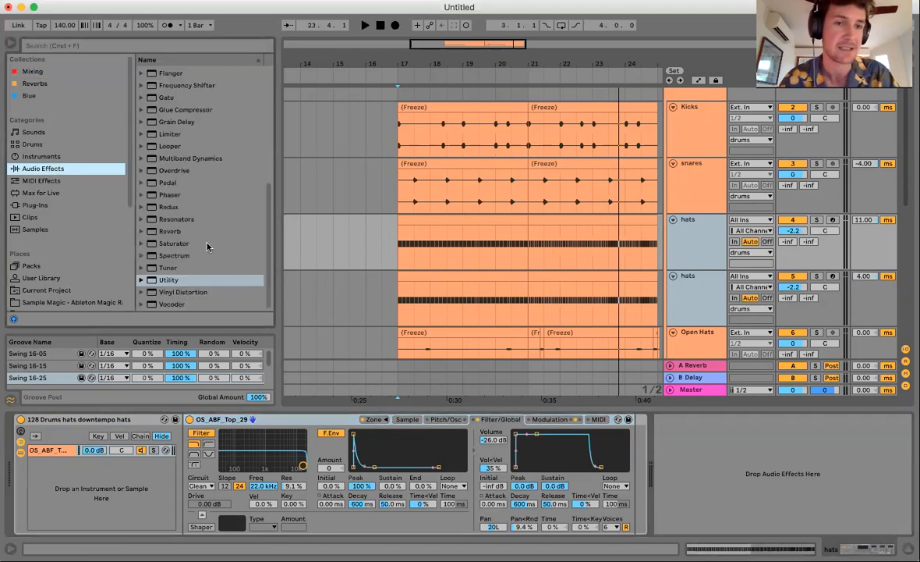
{"action": "double_click", "coordinate": [169, 280]}
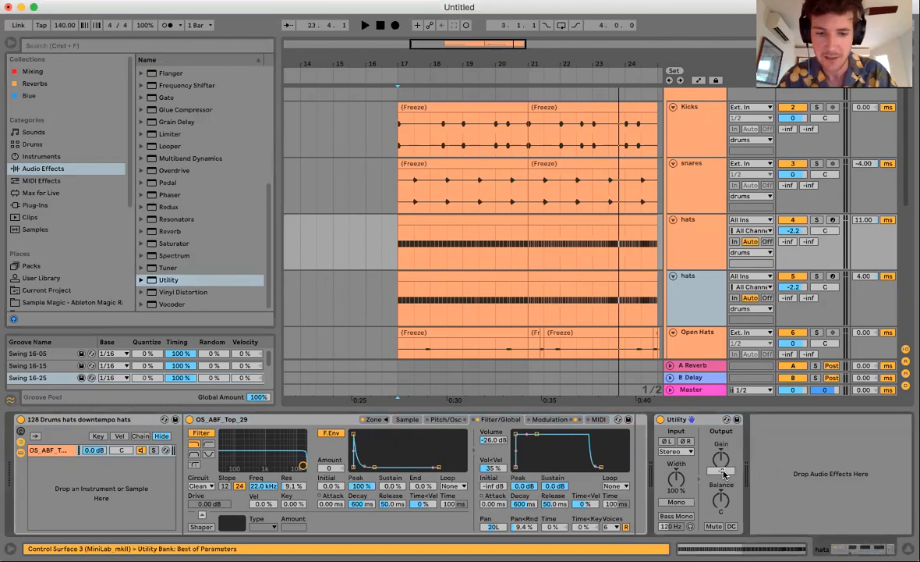
{"action": "left_click", "coordinate": [700, 296]}
{"action": "left_click", "coordinate": [687, 492]}
{"action": "key", "text": "super+v"}
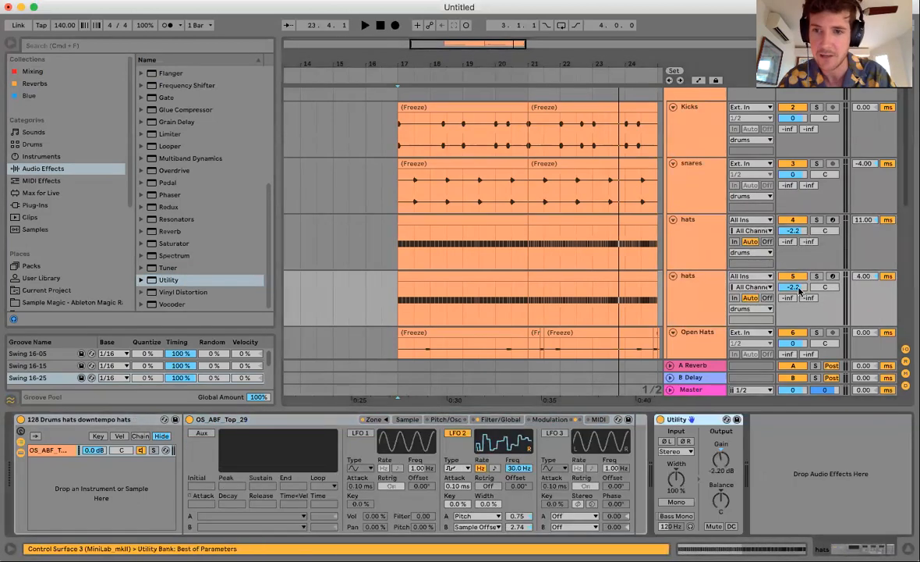
{"action": "double_click", "coordinate": [794, 231]}
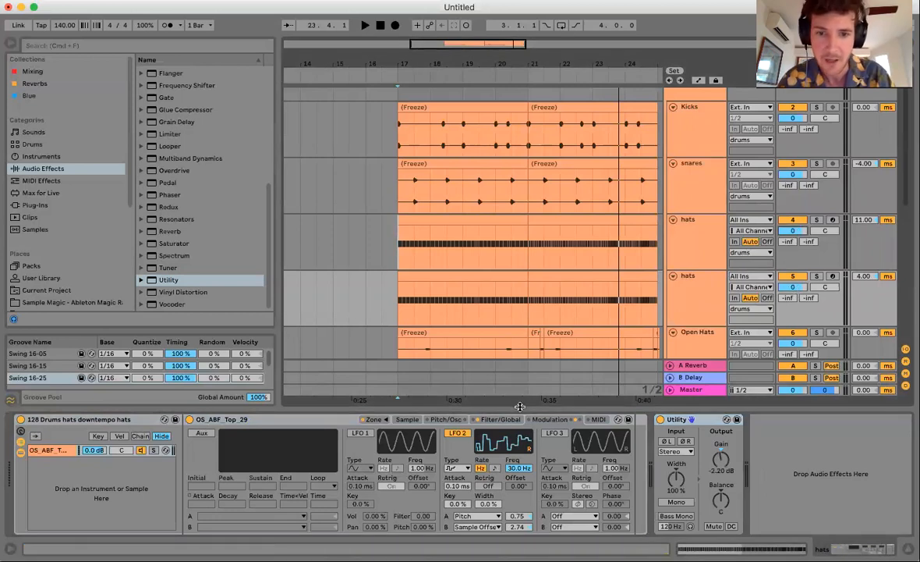
Open the shaker track's sampler and set its random panning amount to 4.7%.
{"action": "key", "text": "super+alt+l"}
{"action": "scroll", "coordinate": [484, 351], "scroll_direction": "down", "scroll_amount": 2}
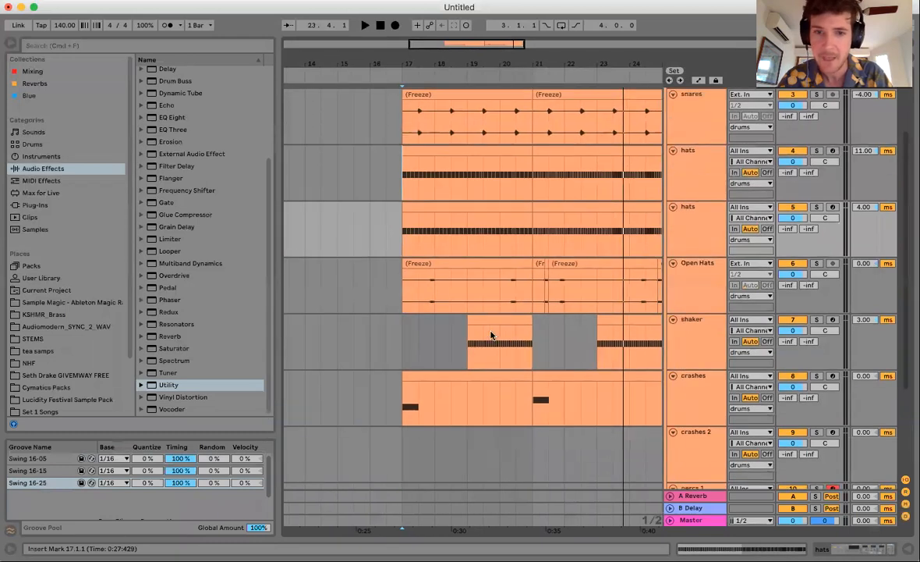
{"action": "left_click", "coordinate": [466, 349]}
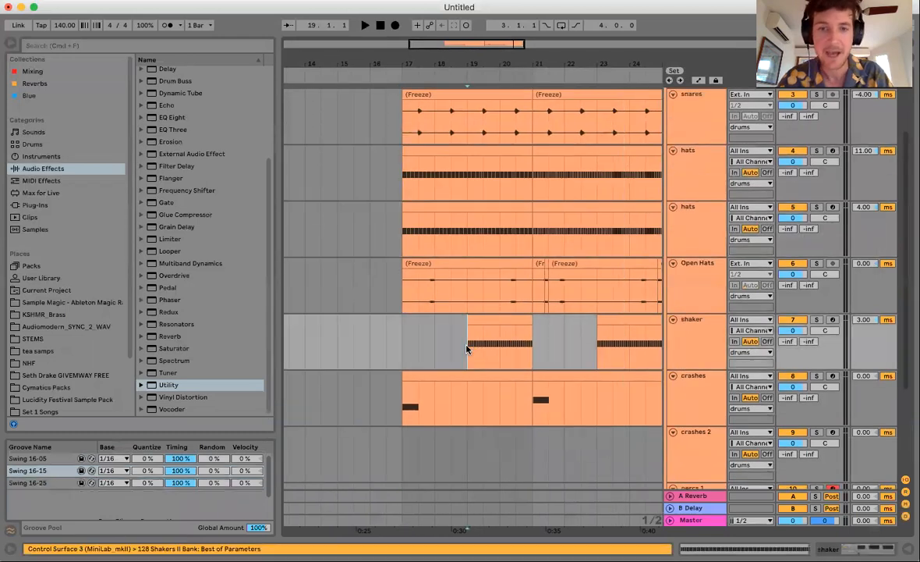
{"action": "double_click", "coordinate": [707, 352]}
{"action": "scroll", "coordinate": [518, 312], "scroll_direction": "down", "scroll_amount": 2}
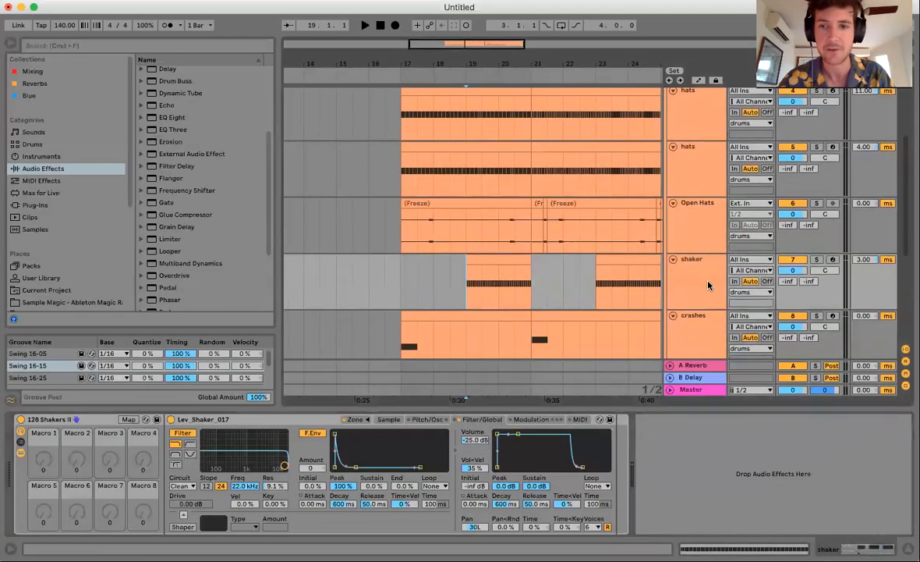
{"action": "left_click", "coordinate": [709, 286]}
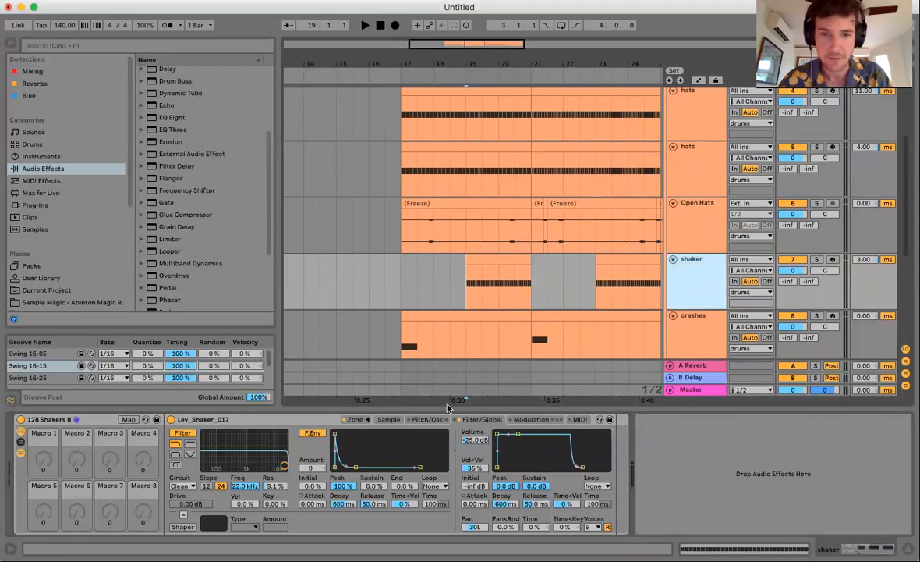
{"action": "left_click_drag", "start_coordinate": [505, 527], "coordinate": [505, 525]}
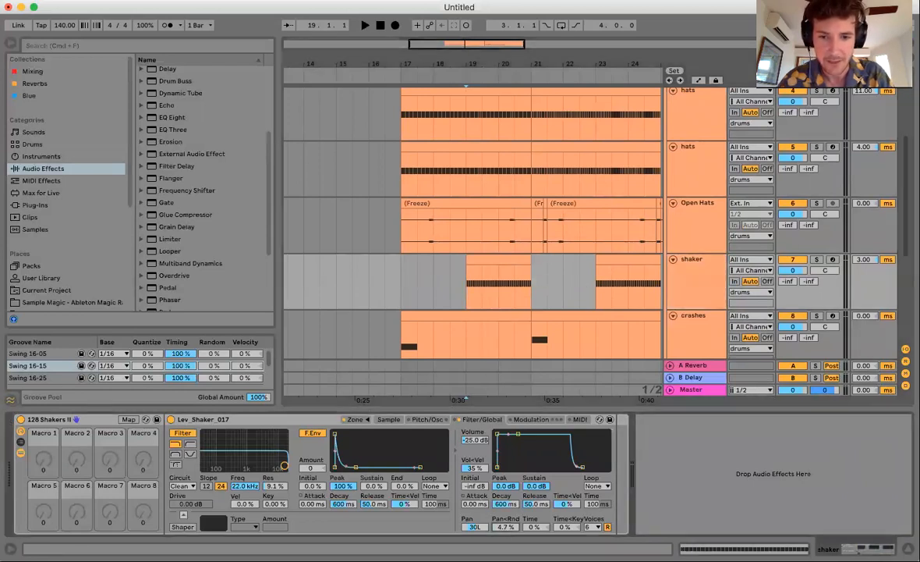
Enable LFO 2 in the shaker sampler with the random stepped waveform at 30 Hz and retrigger off.
{"action": "left_click", "coordinate": [530, 420]}
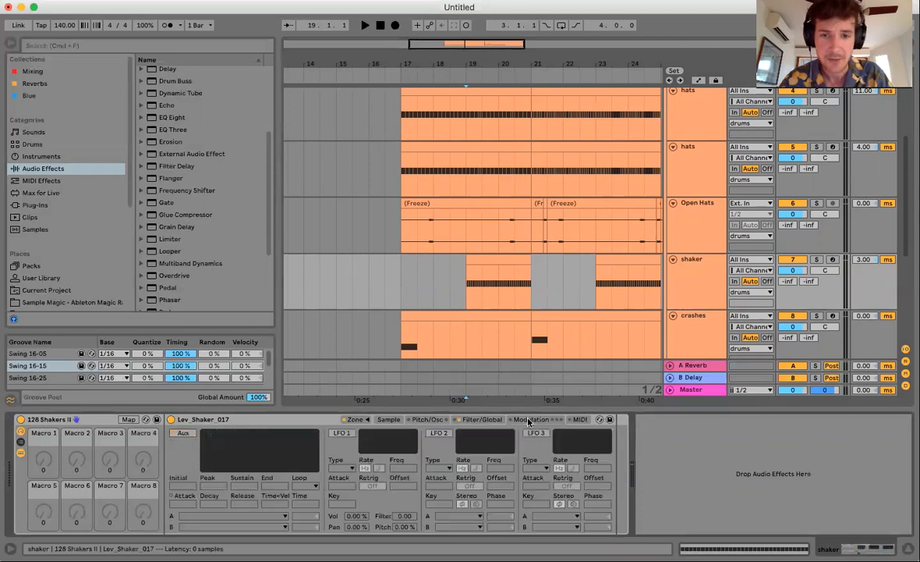
{"action": "left_click", "coordinate": [439, 432]}
{"action": "left_click", "coordinate": [439, 468]}
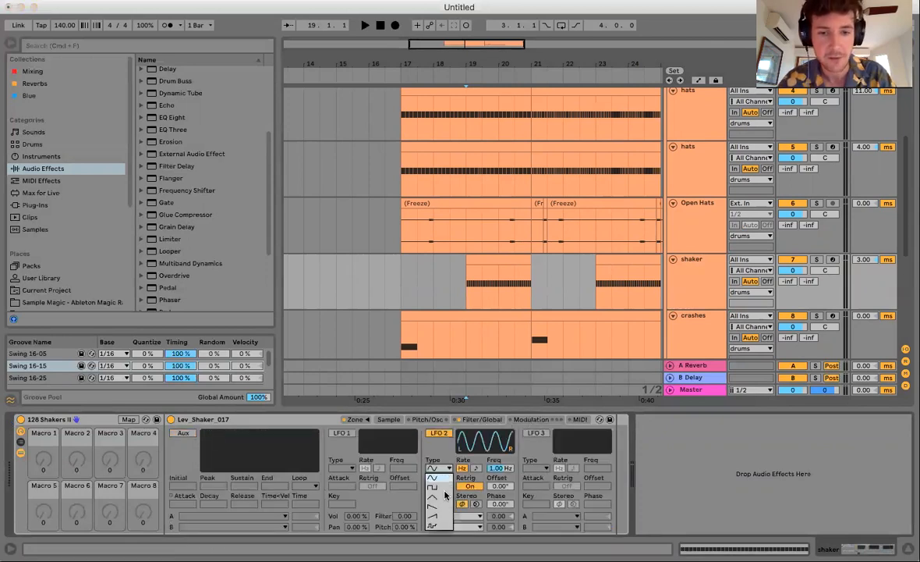
{"action": "left_click", "coordinate": [439, 528]}
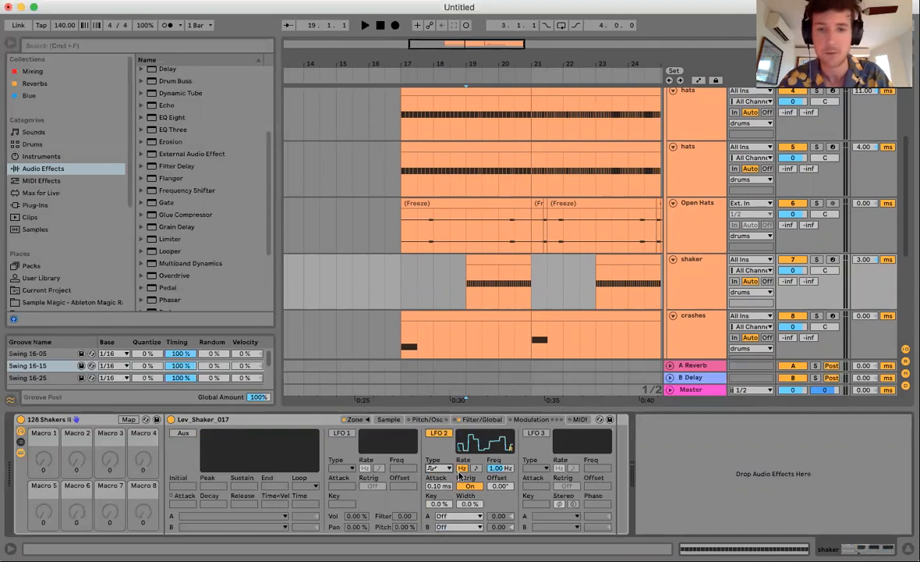
{"action": "left_click_drag", "start_coordinate": [498, 469], "coordinate": [498, 421]}
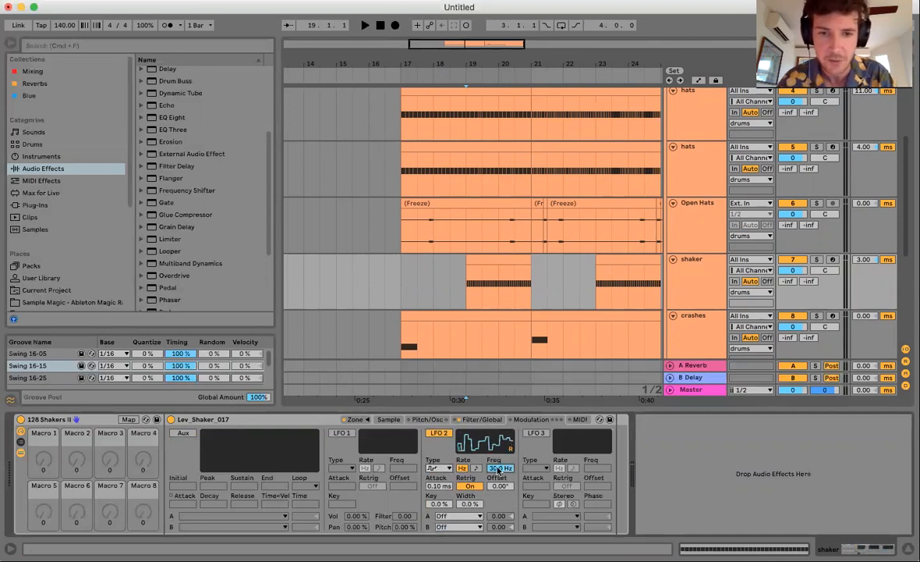
{"action": "left_click", "coordinate": [476, 486]}
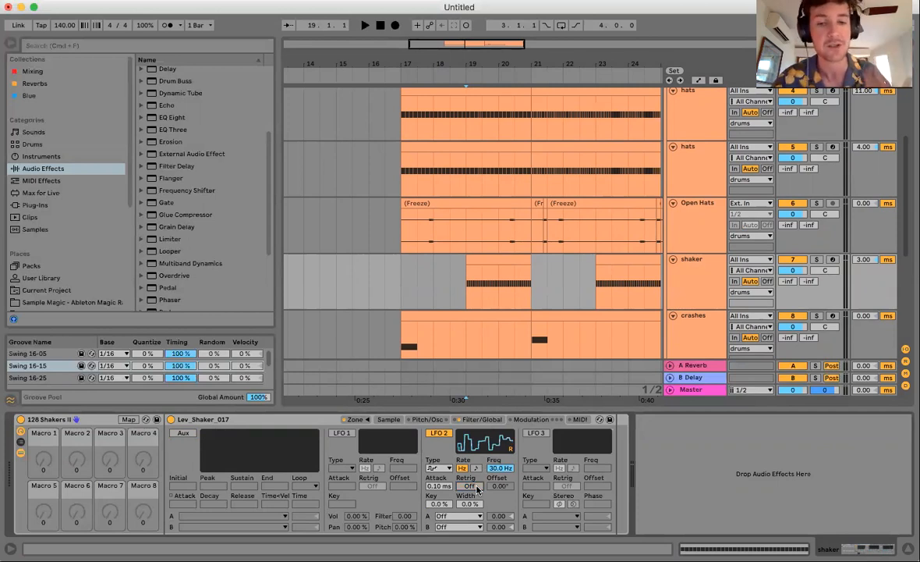
Assign the shaker's LFO 2 to Pitch with an amount of 0.25 and to Sample Offset as its second destination.
{"action": "left_click", "coordinate": [453, 516]}
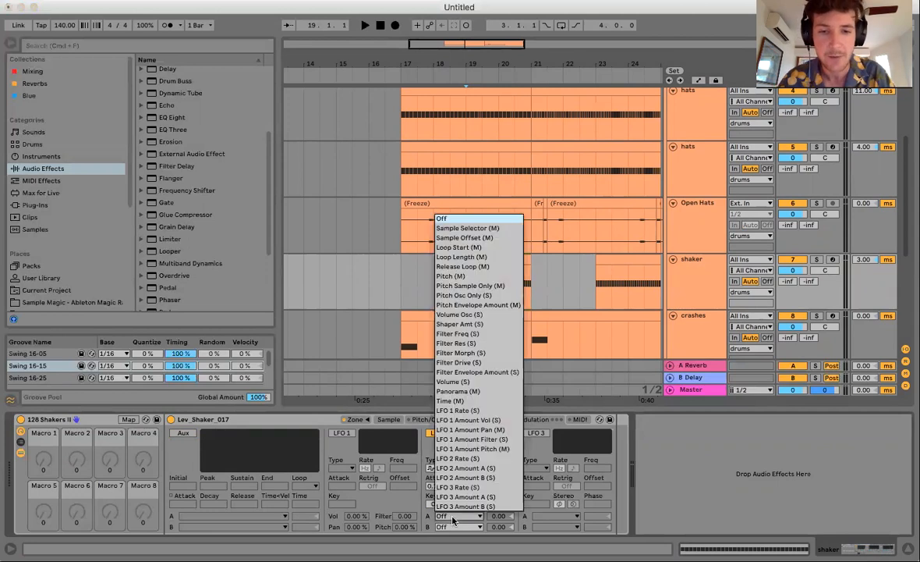
{"action": "left_click", "coordinate": [452, 277]}
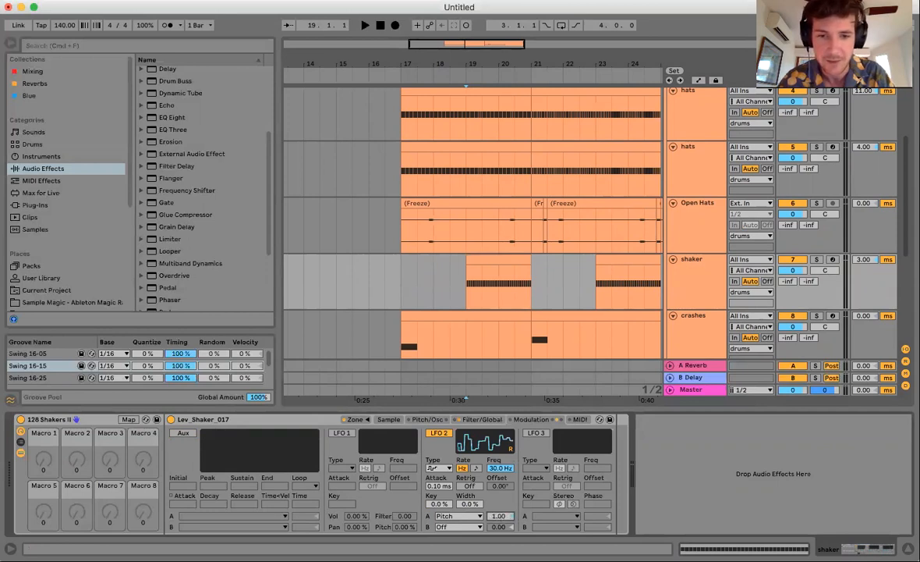
{"action": "left_click_drag", "start_coordinate": [499, 516], "coordinate": [500, 546]}
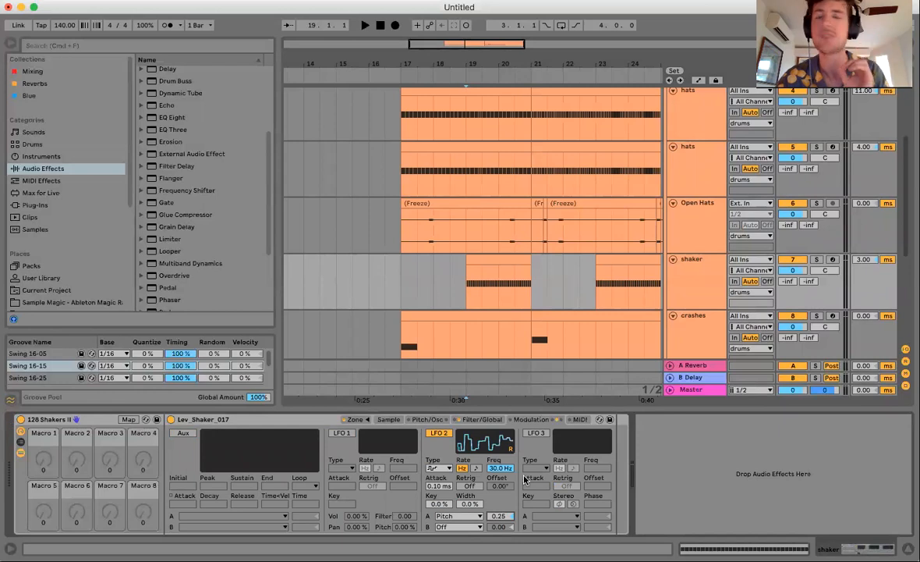
{"action": "left_click", "coordinate": [466, 526]}
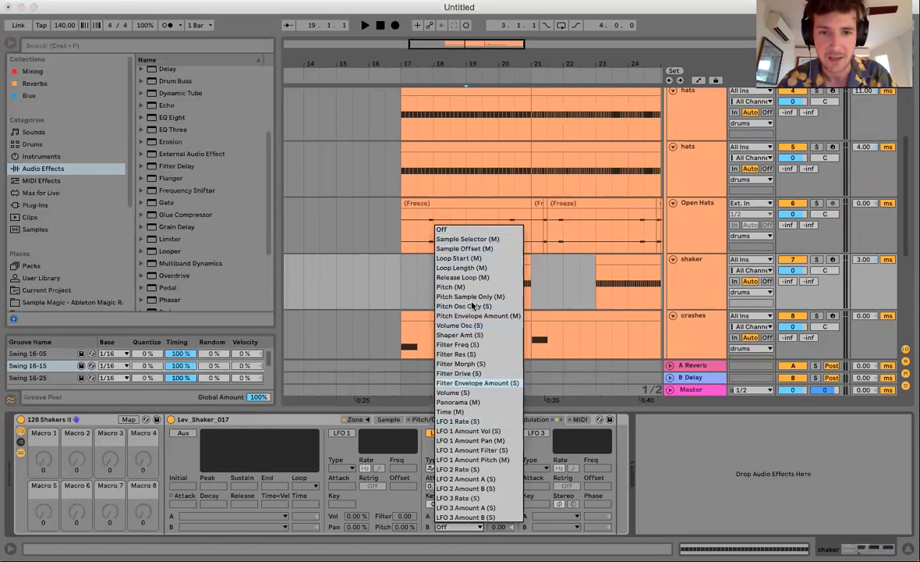
{"action": "left_click", "coordinate": [468, 248]}
Open the shaker sampler's zone list and play the track with zone auto-select enabled to find the triggered sample.
{"action": "left_click", "coordinate": [388, 419]}
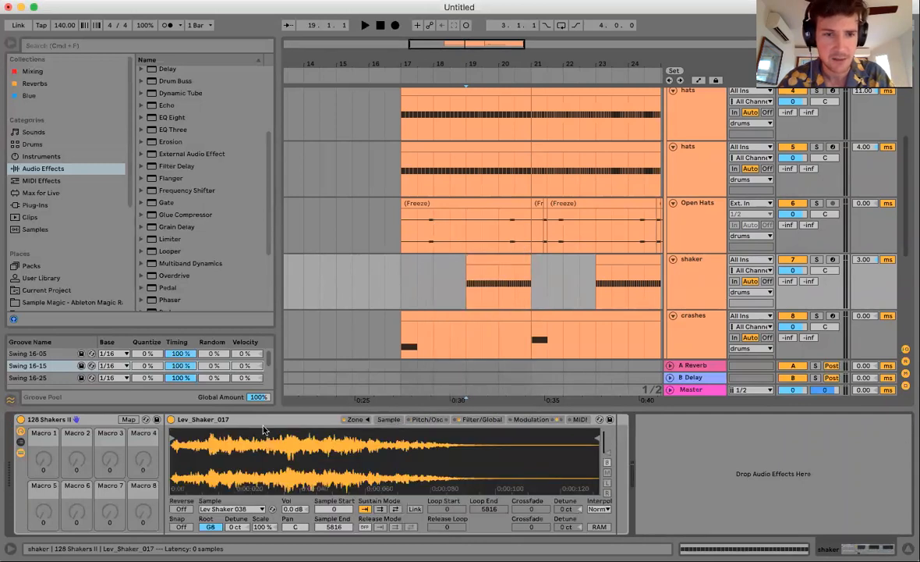
{"action": "left_click", "coordinate": [361, 419]}
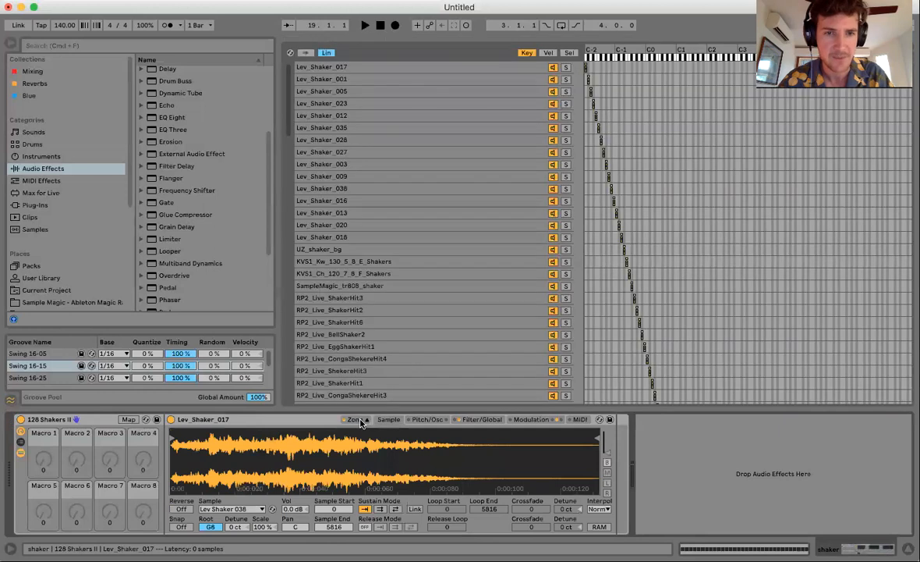
{"action": "left_click", "coordinate": [307, 53]}
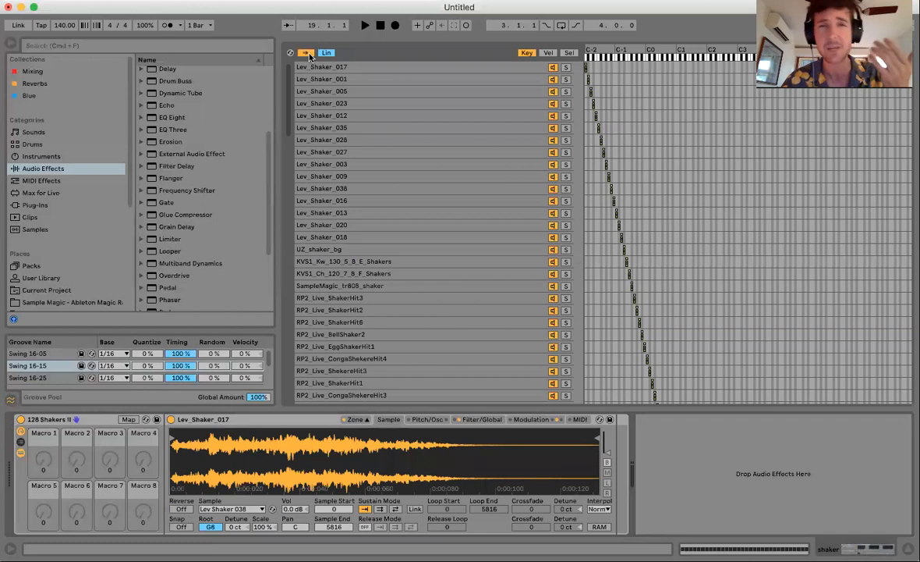
{"action": "left_click", "coordinate": [315, 224]}
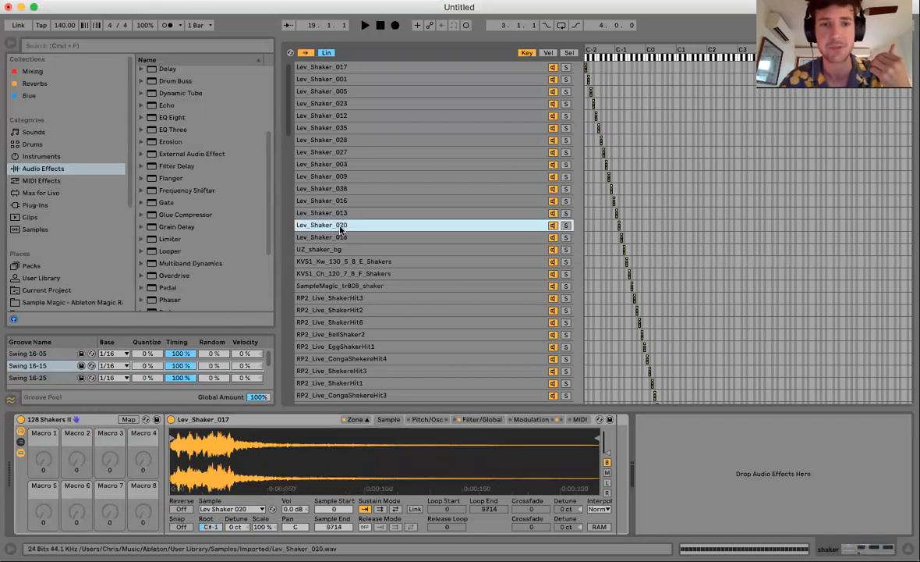
{"action": "left_click", "coordinate": [307, 53]}
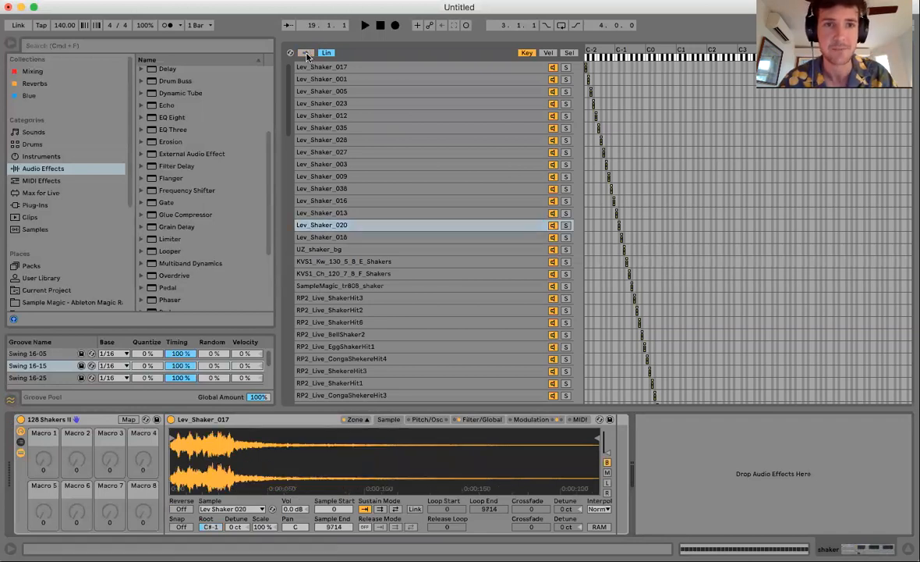
{"action": "key", "text": "space"}
{"action": "key", "text": "space"}
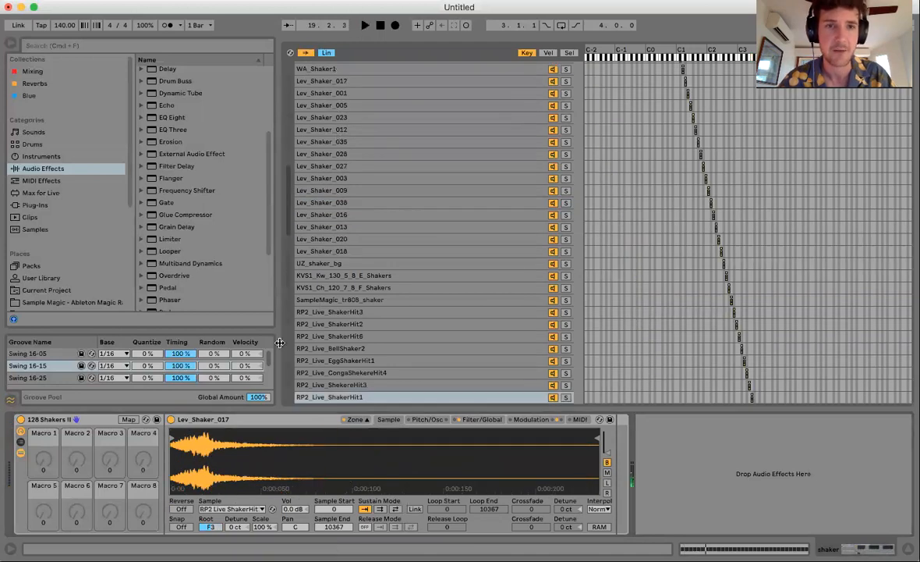
Compare shaker playback with zone auto-select off and Lev_Shaker_013 selected against playback with auto-select back on.
{"action": "left_click", "coordinate": [341, 399]}
{"action": "key", "text": "space"}
{"action": "key", "text": "space"}
{"action": "left_click", "coordinate": [305, 54]}
{"action": "left_click", "coordinate": [359, 227]}
{"action": "key", "text": "space"}
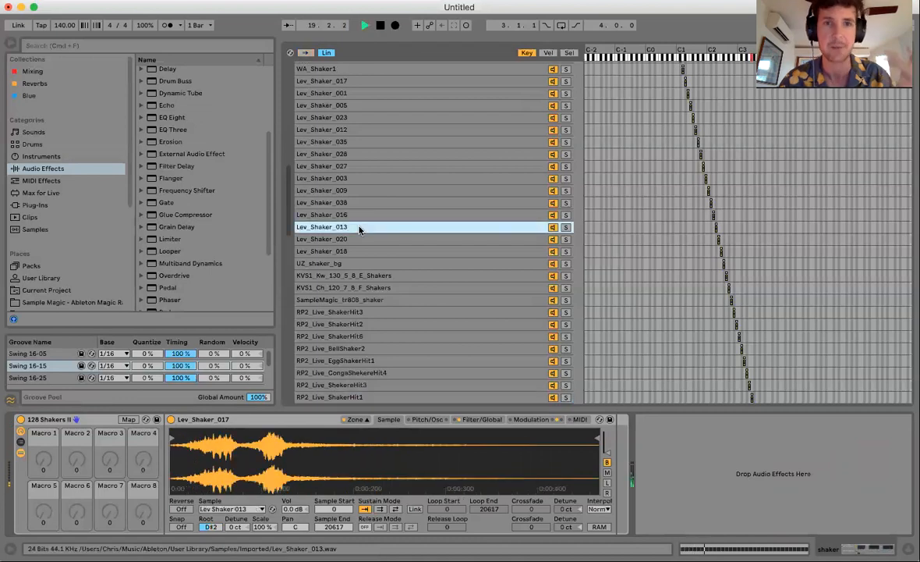
{"action": "key", "text": "space"}
{"action": "left_click", "coordinate": [305, 52]}
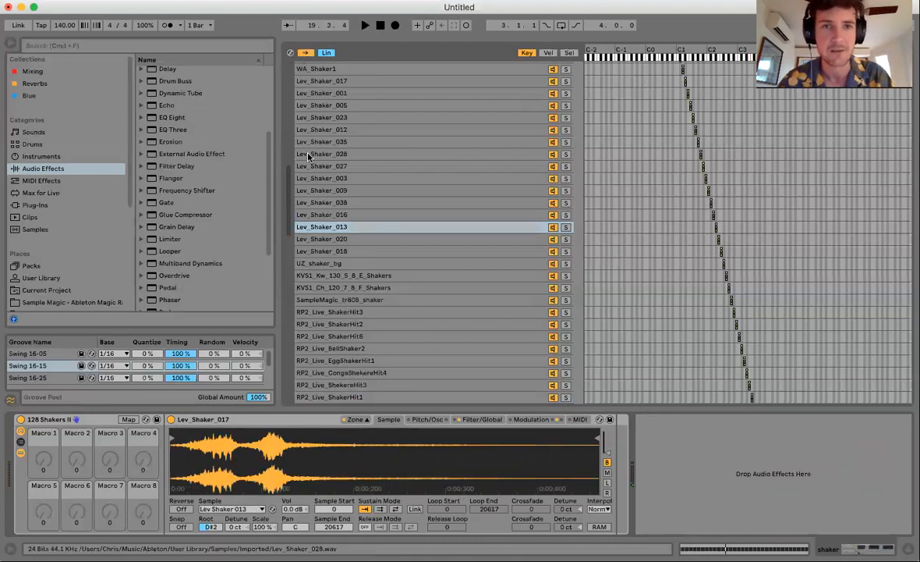
{"action": "key", "text": "space"}
{"action": "key", "text": "space"}
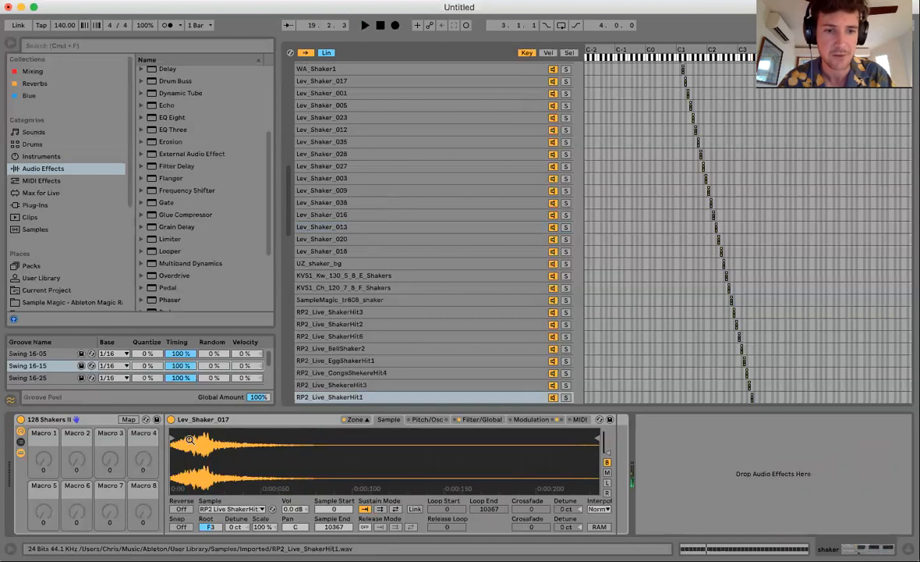
Examine the start of the RP2_Live_ShakerHit1 waveform and return to the shaker sampler's LFO modulation settings.
{"action": "mouse_move", "coordinate": [171, 436]}
{"action": "left_mouse_down"}
{"action": "mouse_move", "coordinate": [265, 435]}
{"action": "mouse_move", "coordinate": [173, 449]}
{"action": "mouse_move", "coordinate": [207, 458]}
{"action": "mouse_move", "coordinate": [173, 461]}
{"action": "mouse_move", "coordinate": [217, 461]}
{"action": "mouse_move", "coordinate": [145, 473]}
{"action": "left_mouse_up"}
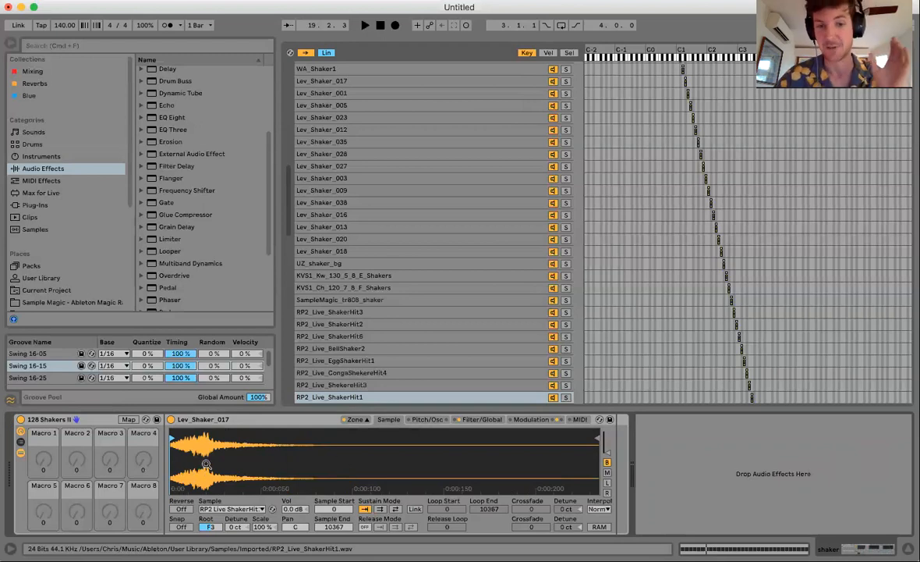
{"action": "left_click", "coordinate": [433, 420]}
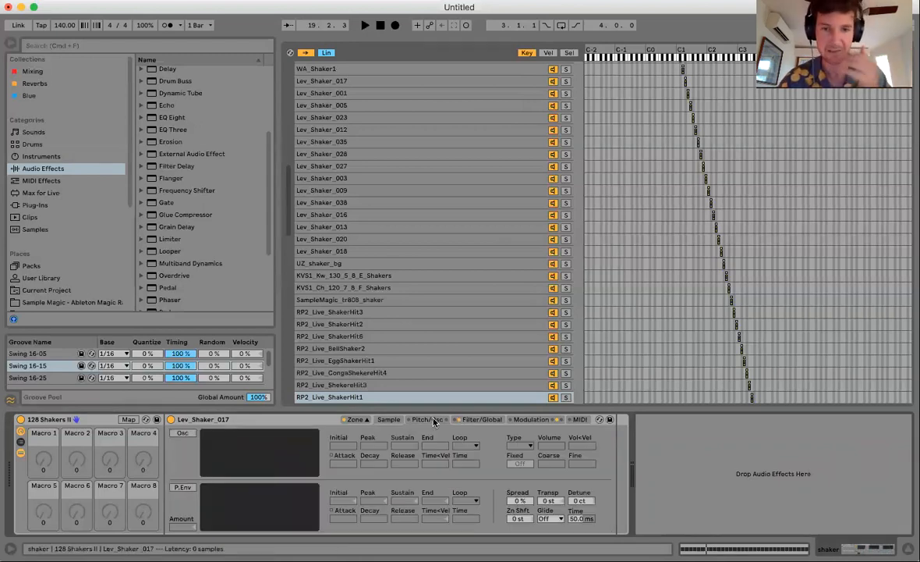
{"action": "left_click", "coordinate": [465, 419]}
{"action": "left_click", "coordinate": [428, 420]}
{"action": "left_click", "coordinate": [389, 420]}
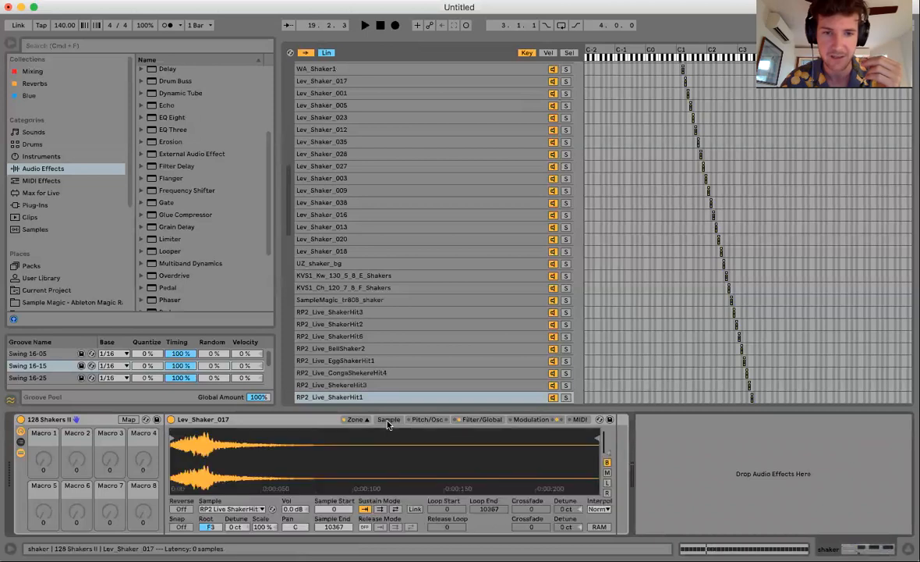
{"action": "left_click", "coordinate": [531, 420]}
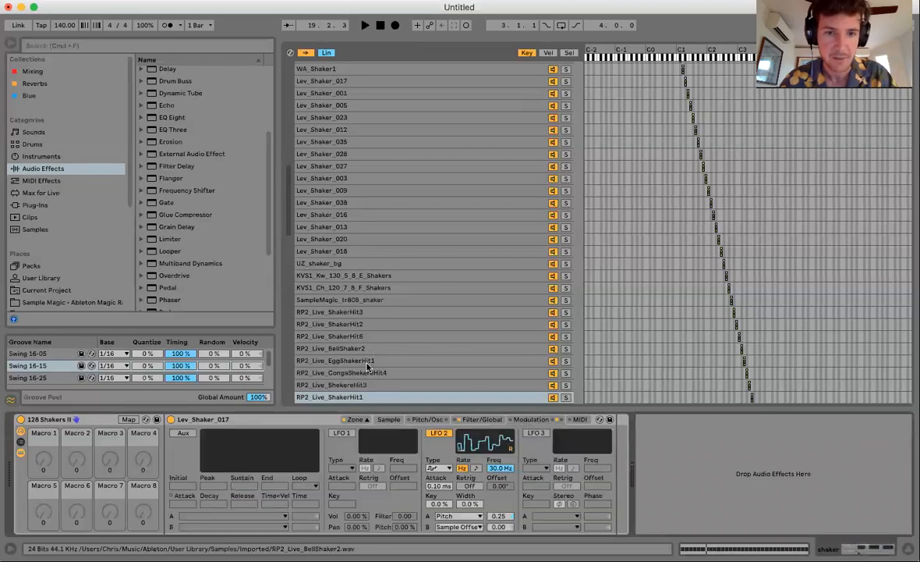
Set the shaker LFO 2's Sample Offset amount to 2.24 and play the arrangement from bar 19.
{"action": "left_click", "coordinate": [364, 420]}
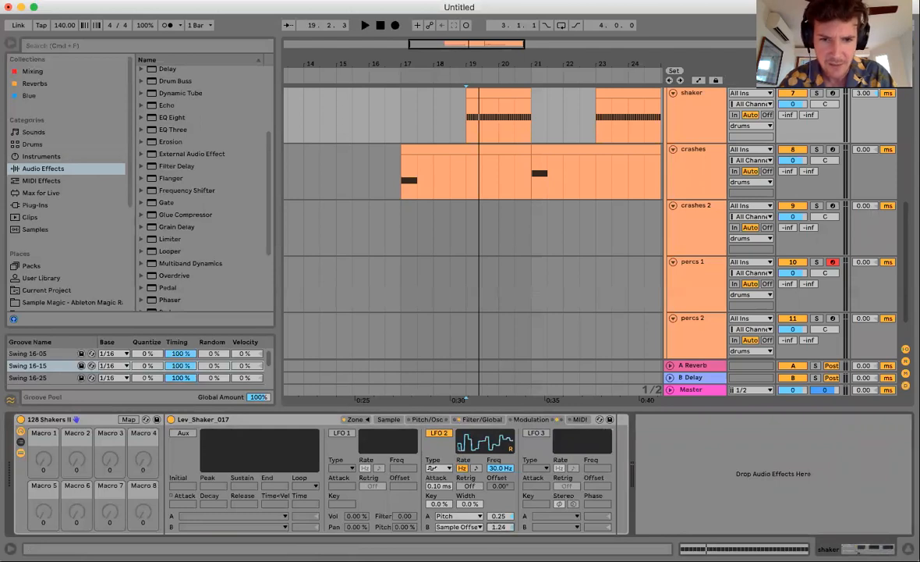
{"action": "left_click_drag", "start_coordinate": [498, 528], "coordinate": [499, 522]}
{"action": "scroll", "coordinate": [526, 220], "scroll_direction": "up", "scroll_amount": 3}
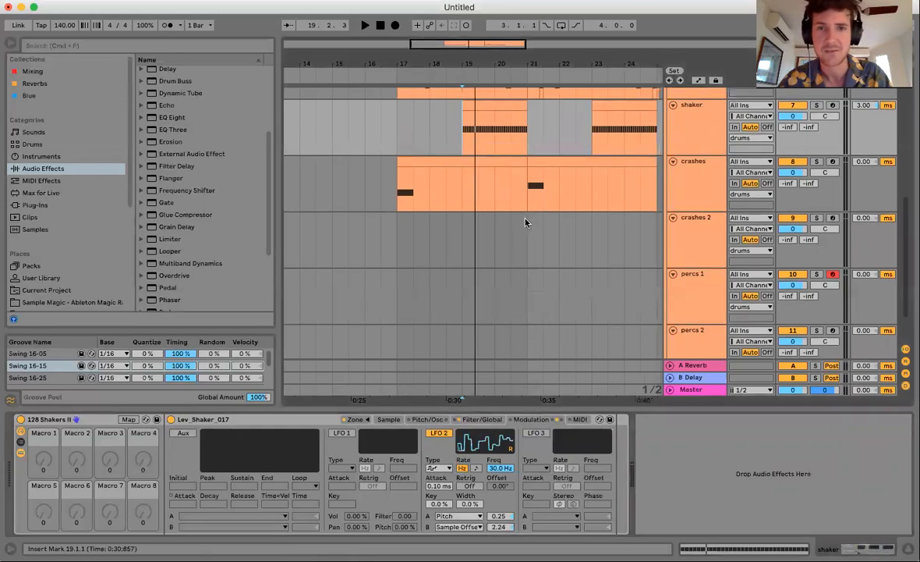
{"action": "left_click_drag", "start_coordinate": [512, 61], "coordinate": [511, 46]}
{"action": "key", "text": "space"}
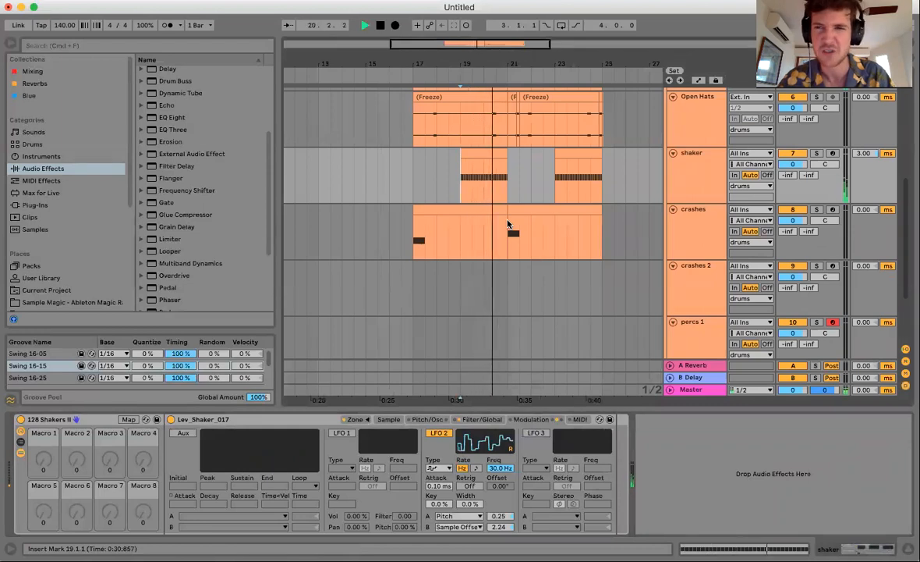
Duplicate the shaker track and set the duplicate's track delay to -4 ms.
{"action": "scroll", "coordinate": [694, 233], "scroll_direction": "up", "scroll_amount": 1}
{"action": "left_click", "coordinate": [642, 189]}
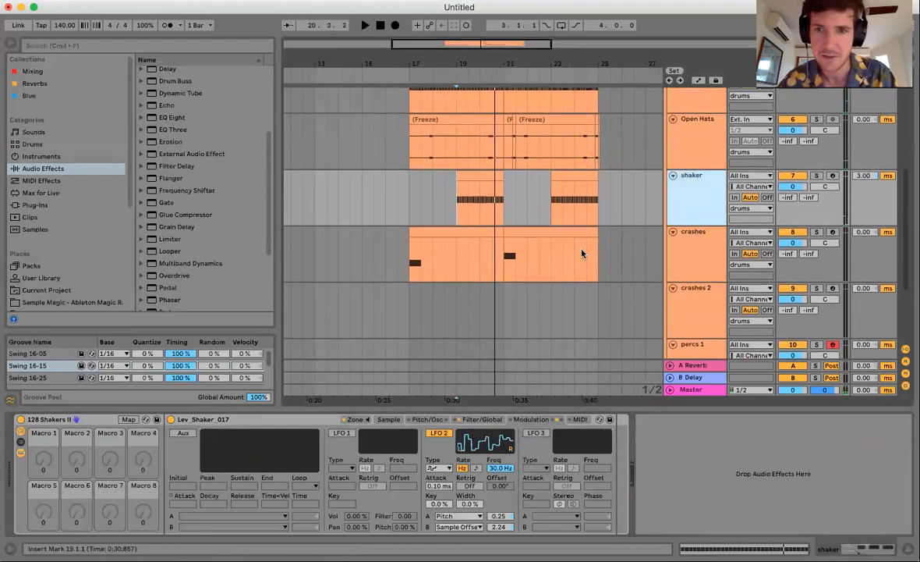
{"action": "key", "text": "super+d"}
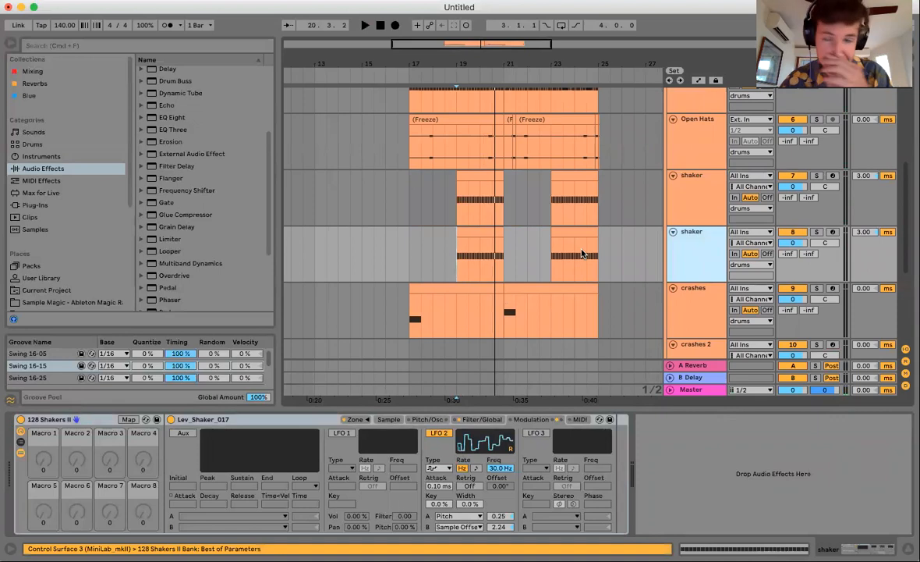
{"action": "left_click", "coordinate": [861, 234]}
{"action": "left_click_drag", "start_coordinate": [862, 234], "coordinate": [862, 240]}
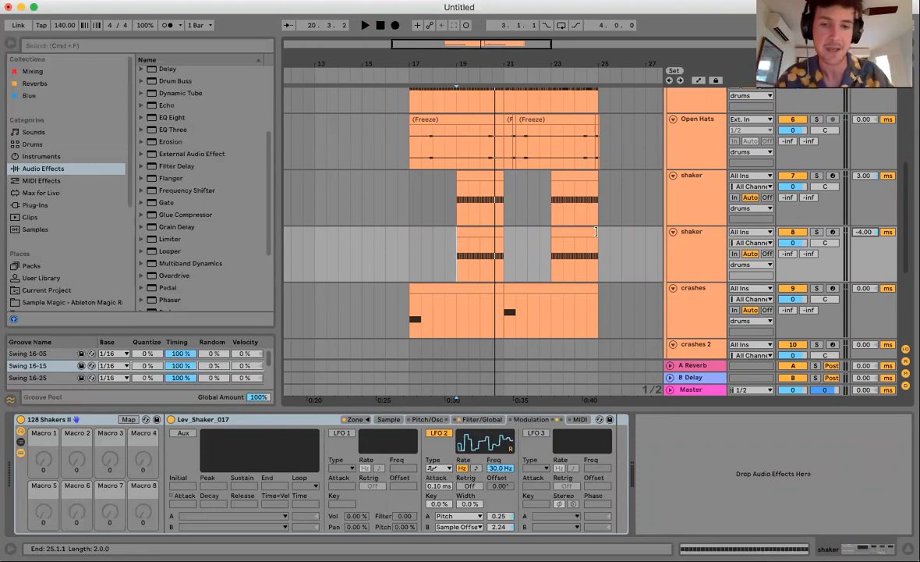
Compare with the original shaker and set the duplicate sampler's Pan to 13R in its Filter/Global settings.
{"action": "left_click", "coordinate": [437, 420]}
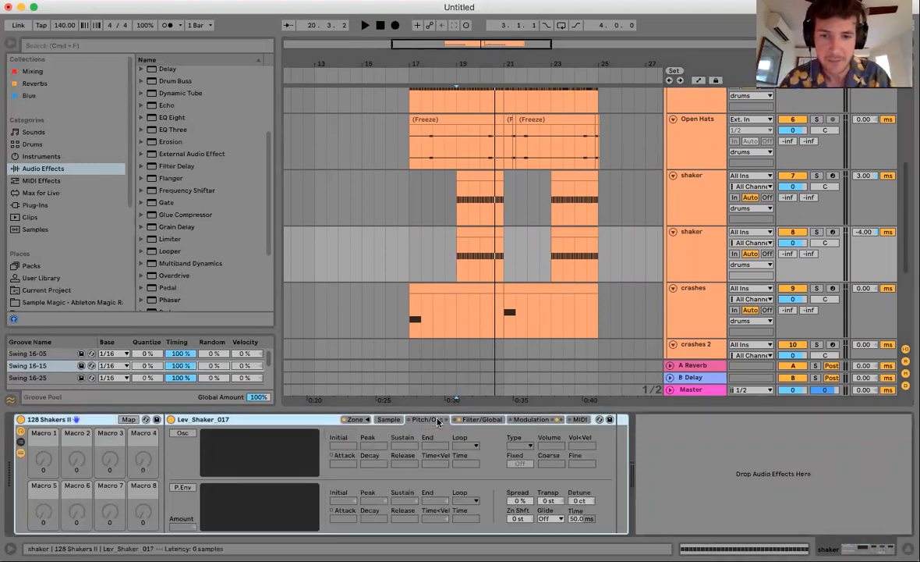
{"action": "left_click", "coordinate": [484, 421]}
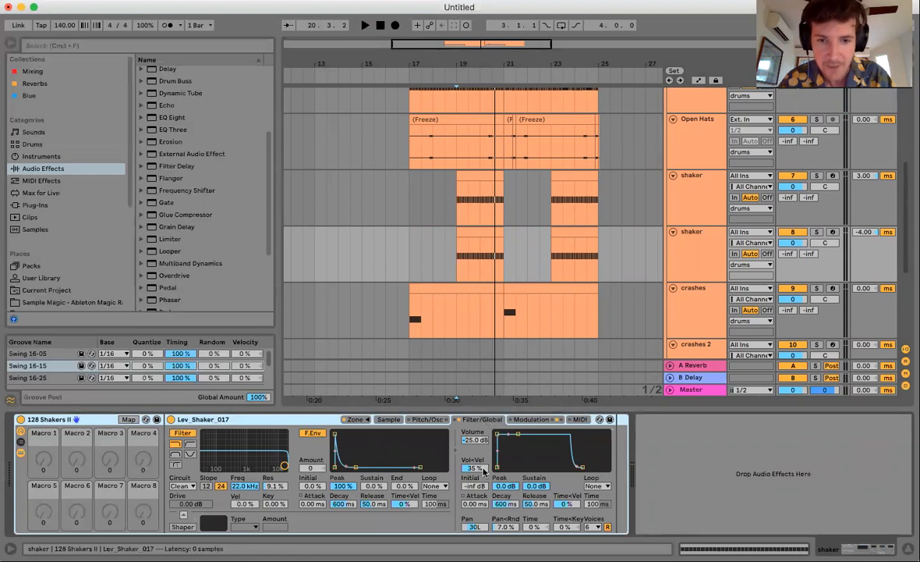
{"action": "left_click", "coordinate": [684, 198]}
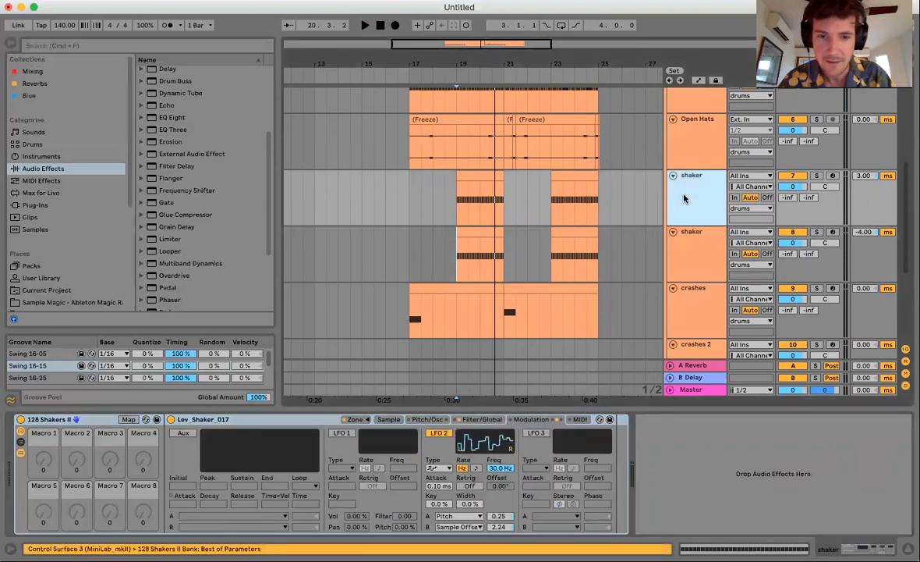
{"action": "left_click", "coordinate": [688, 238]}
{"action": "left_click_drag", "start_coordinate": [478, 527], "coordinate": [475, 521]}
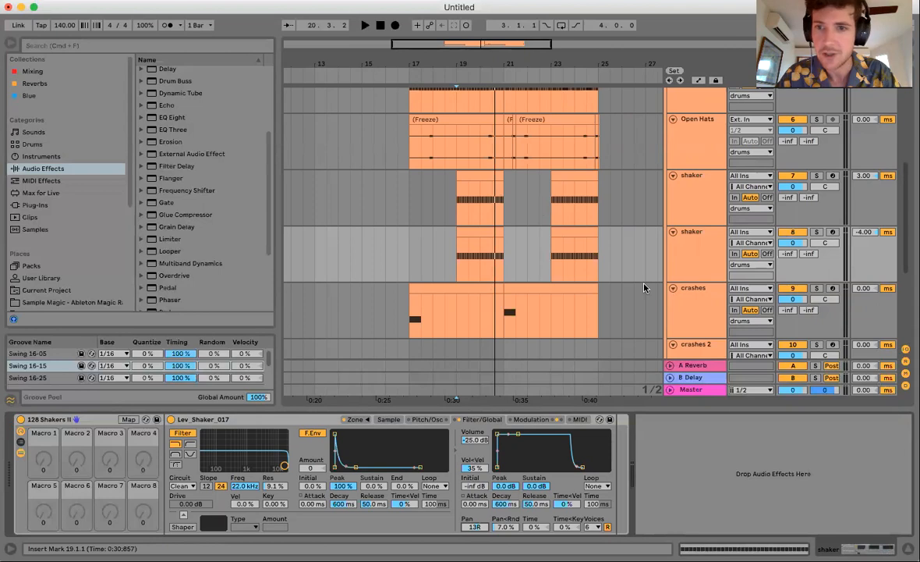
Solo both shaker tracks and play them from bar 19 to check their levels in the mixer.
{"action": "scroll", "coordinate": [648, 281], "scroll_direction": "up", "scroll_amount": 2}
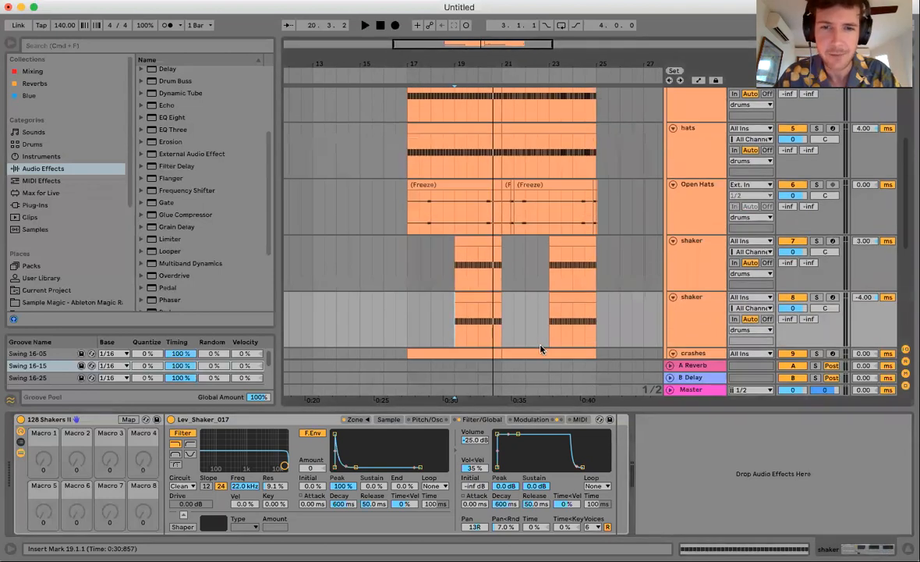
{"action": "left_click_drag", "start_coordinate": [612, 410], "coordinate": [613, 476]}
{"action": "scroll", "coordinate": [610, 337], "scroll_direction": "up", "scroll_amount": 3}
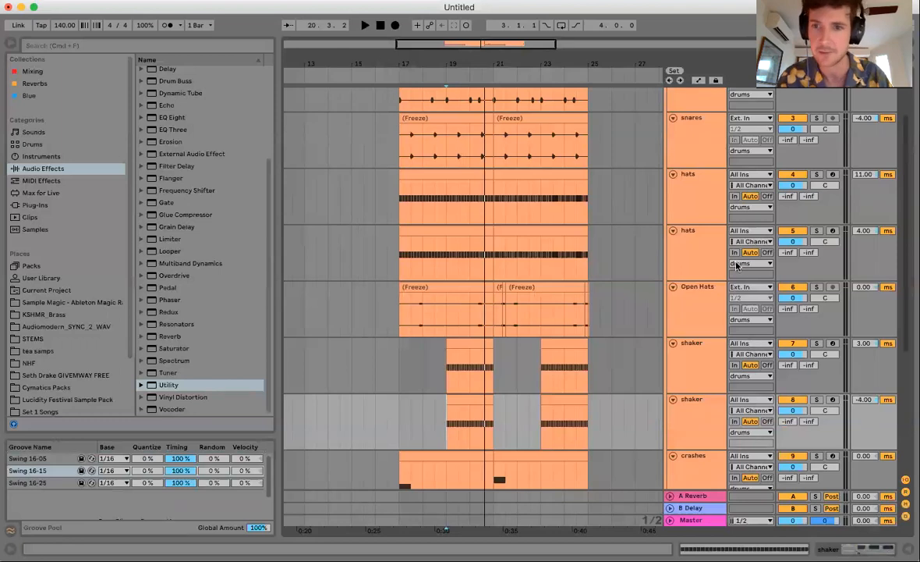
{"action": "left_click", "coordinate": [435, 369]}
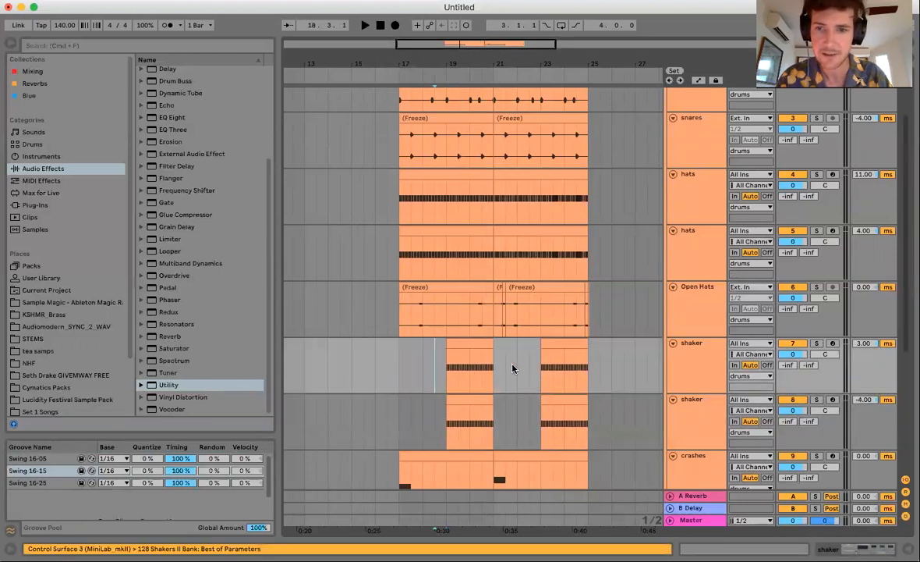
{"action": "left_click", "coordinate": [681, 400]}
{"action": "left_click", "coordinate": [687, 371]}
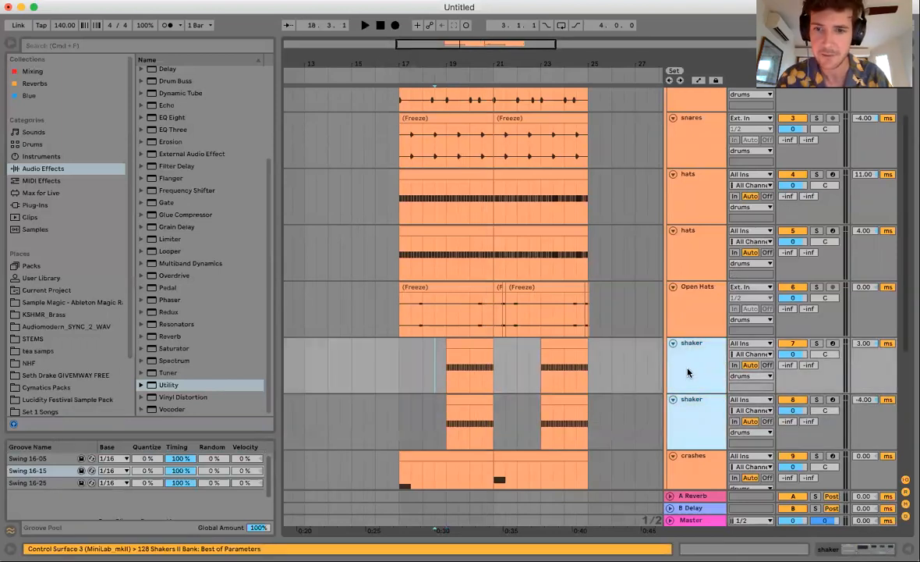
{"action": "left_click", "coordinate": [447, 380]}
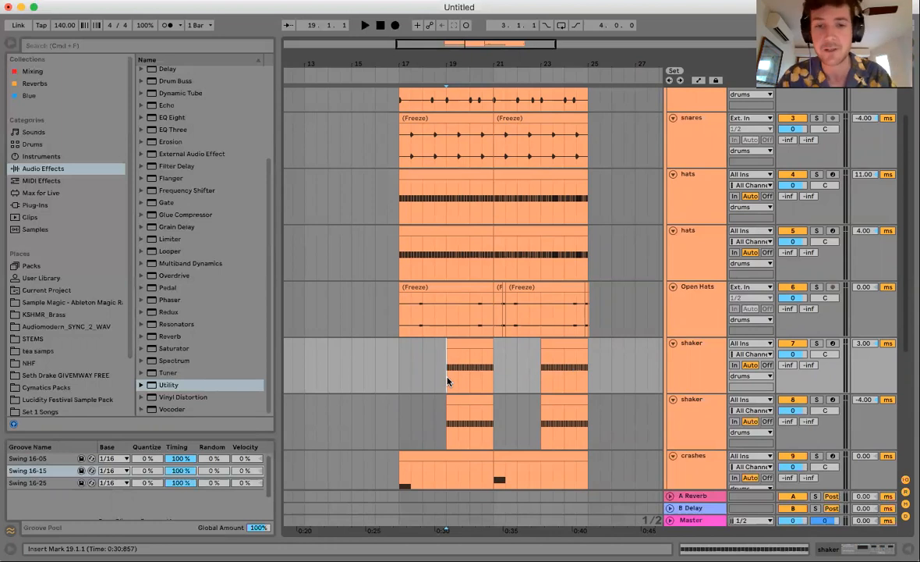
{"action": "left_click", "coordinate": [817, 343]}
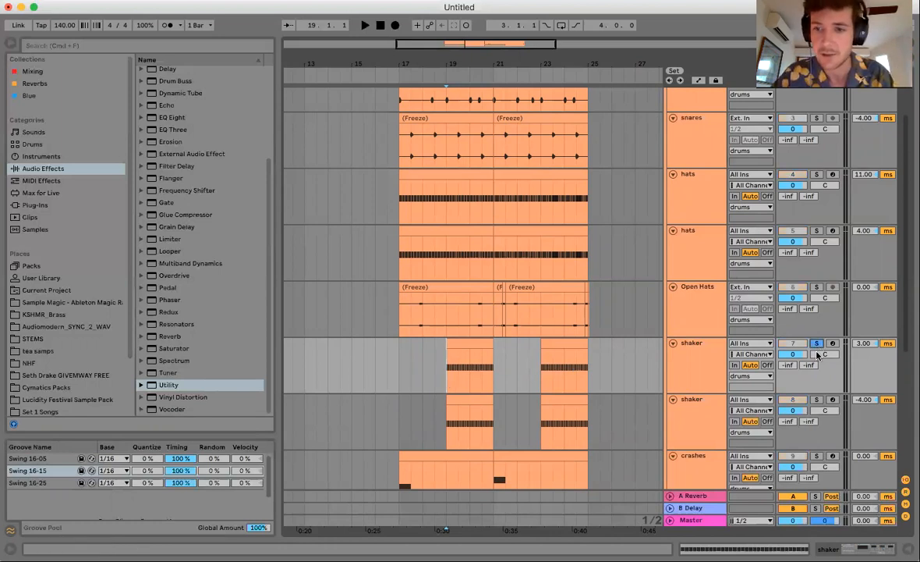
{"action": "key", "text": "Tab"}
{"action": "key", "text": "space"}
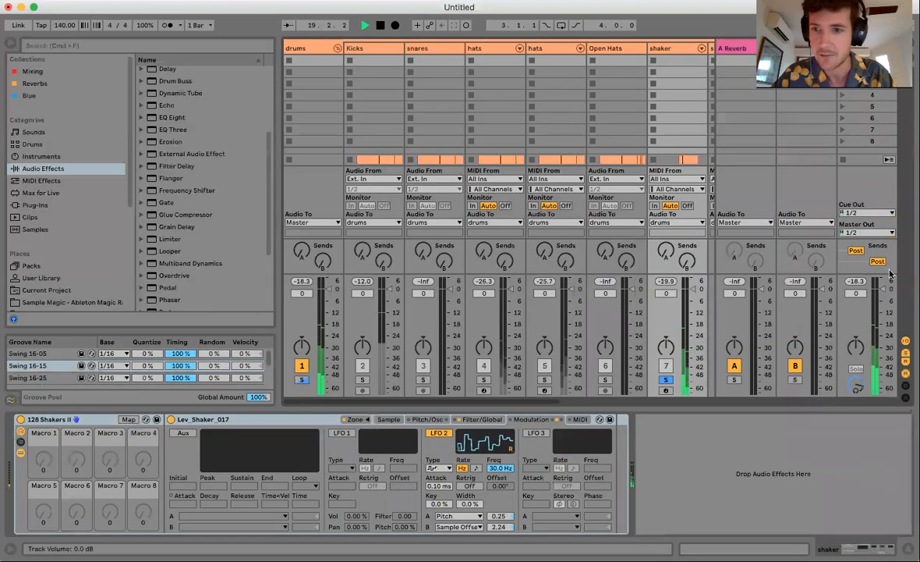
{"action": "key", "text": "Tab"}
{"action": "key", "text": "space"}
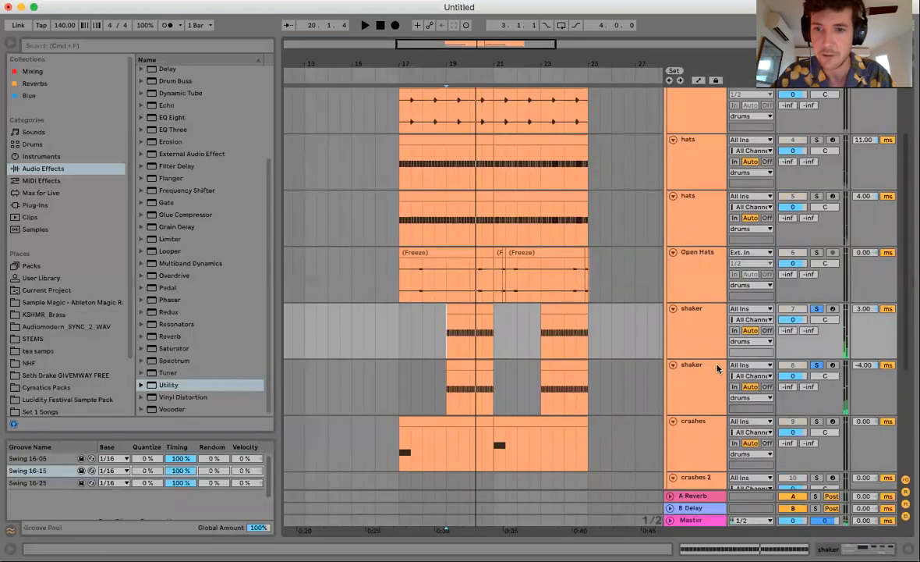
Lower both shaker tracks together to -7.0 dB during playback, and select the duplicated shaker in the arrangement.
{"action": "left_click", "coordinate": [690, 373]}
{"action": "left_click", "coordinate": [702, 337], "text": "shift"}
{"action": "left_click_drag", "start_coordinate": [797, 320], "coordinate": [797, 335]}
{"action": "key", "text": "space"}
{"action": "key", "text": "Tab"}
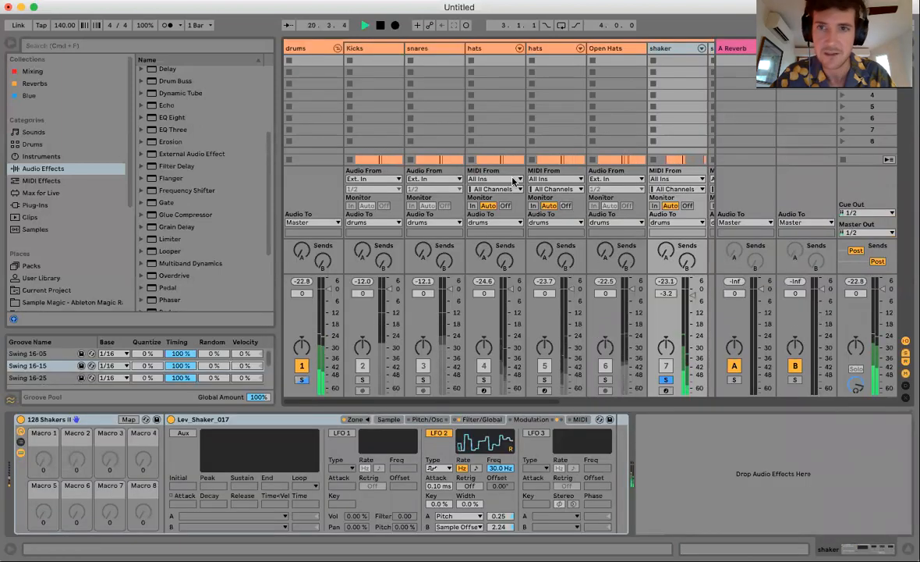
{"action": "scroll", "coordinate": [592, 251], "scroll_direction": "right", "scroll_amount": 3}
{"action": "left_click_drag", "start_coordinate": [623, 295], "coordinate": [624, 306]}
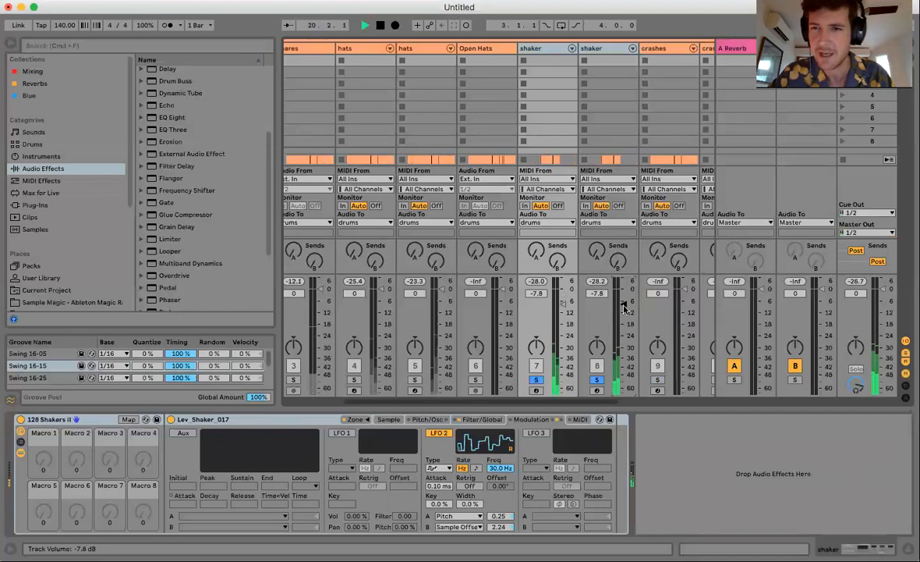
{"action": "left_click_drag", "start_coordinate": [624, 306], "coordinate": [625, 305]}
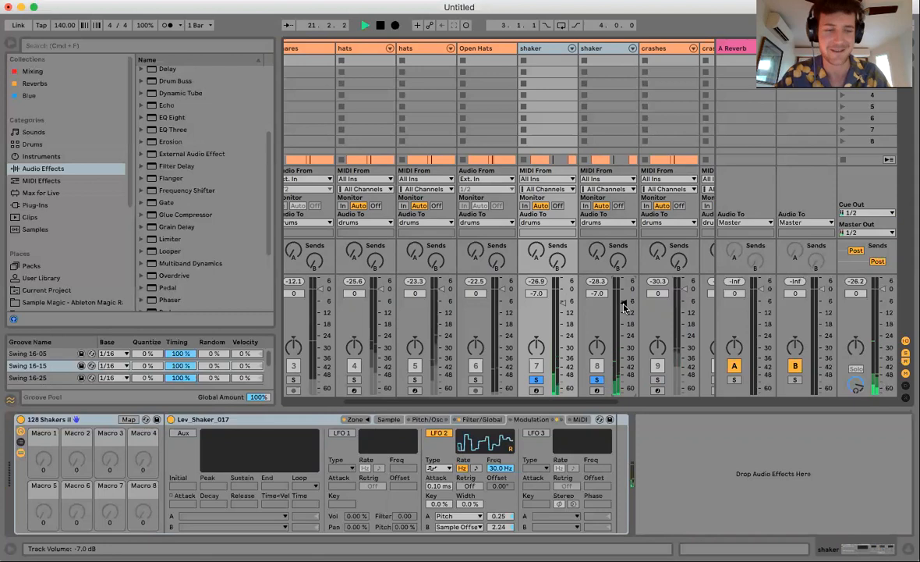
{"action": "key", "text": "Tab"}
{"action": "key", "text": "space"}
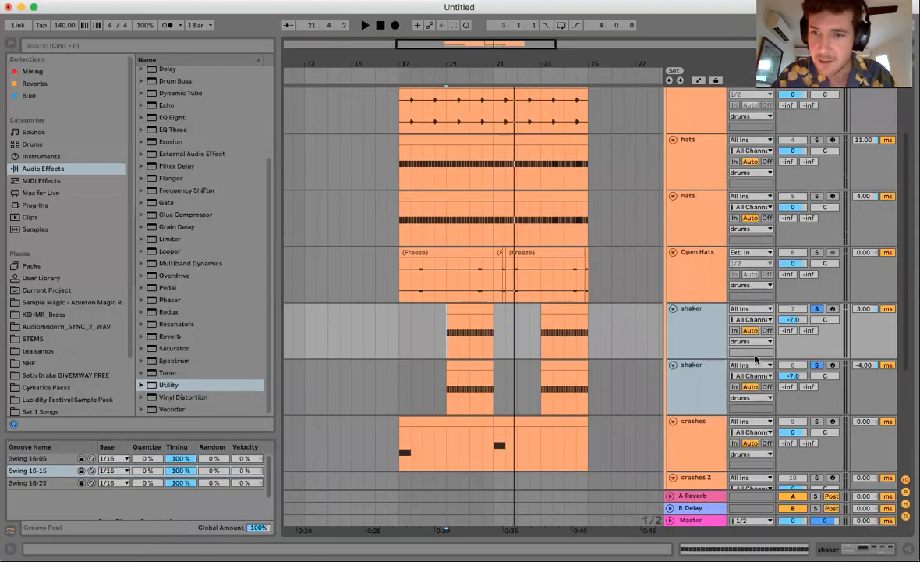
{"action": "left_click", "coordinate": [700, 378]}
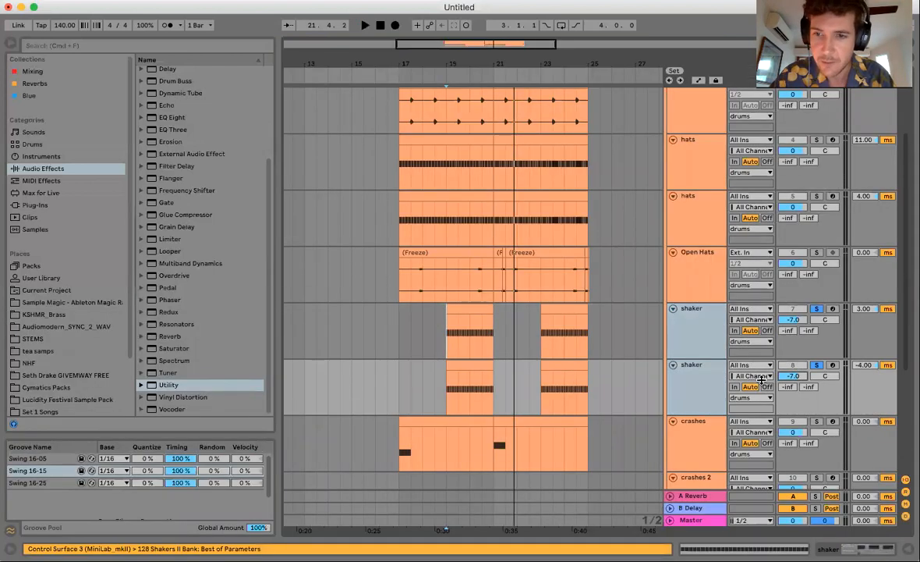
Check the first shaker's sampler volume and set the sampler volume on the second shaker track to -32 dB.
{"action": "double_click", "coordinate": [711, 338]}
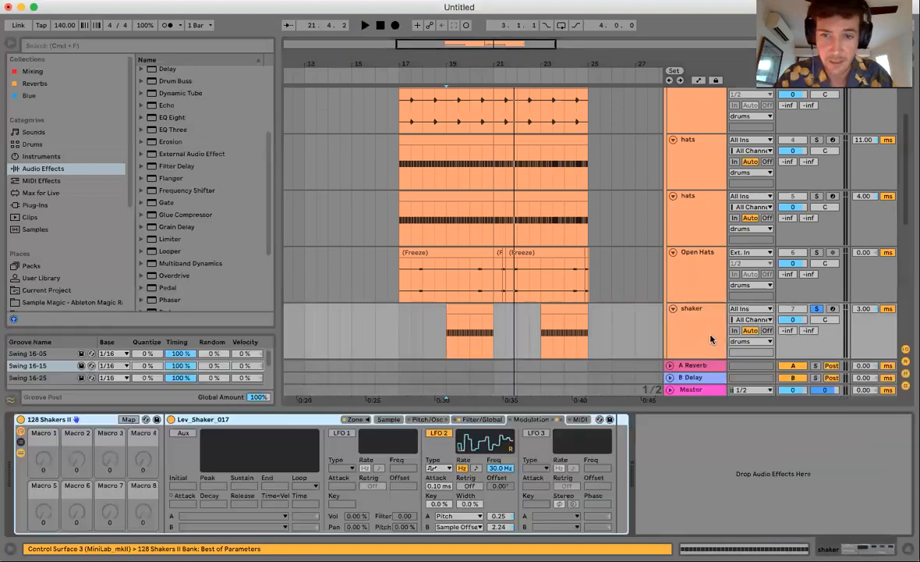
{"action": "left_click", "coordinate": [471, 420]}
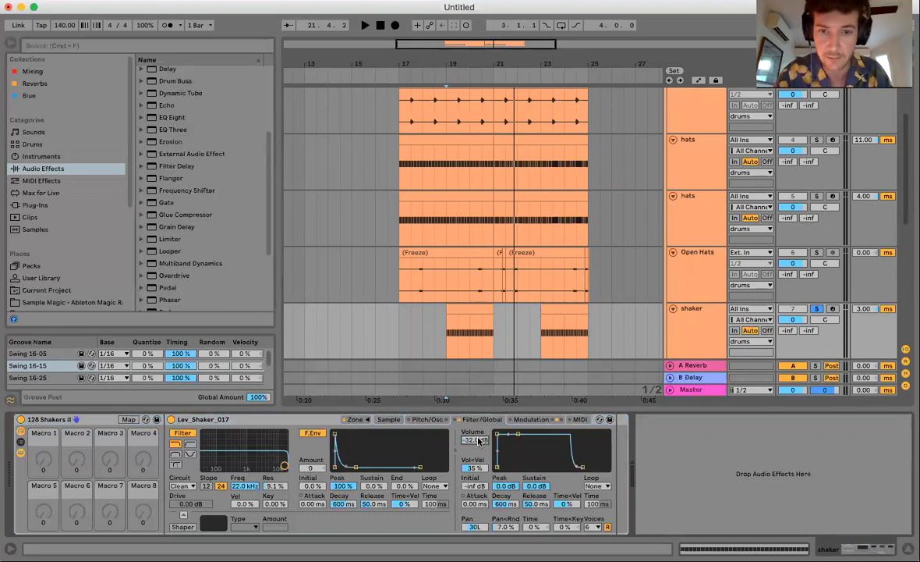
{"action": "scroll", "coordinate": [688, 346], "scroll_direction": "down", "scroll_amount": 2}
{"action": "left_click", "coordinate": [698, 333]}
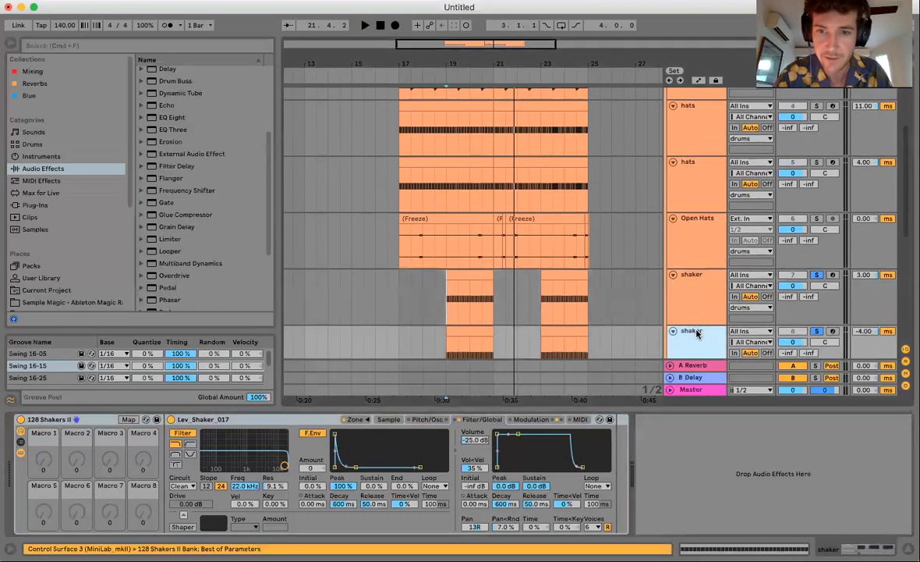
{"action": "left_click", "coordinate": [472, 442]}
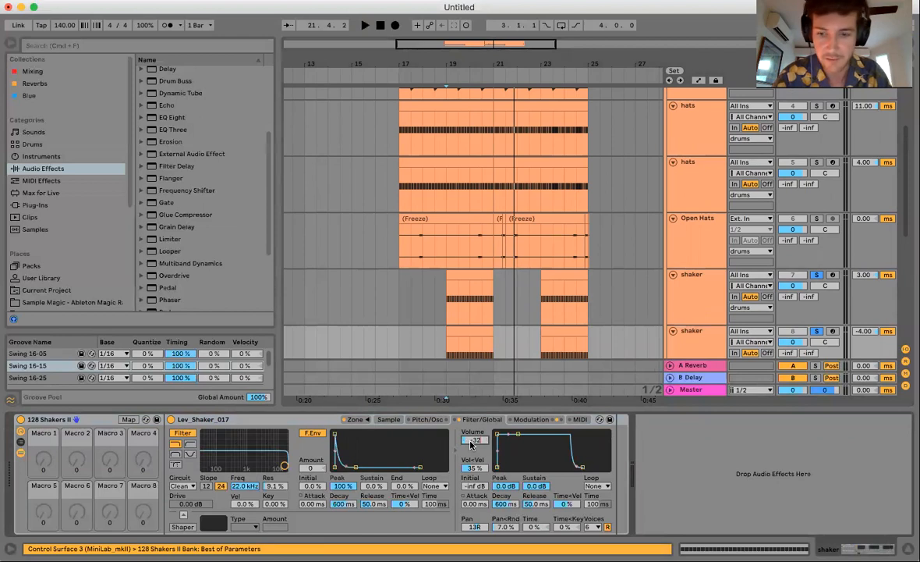
{"action": "key", "text": "Return"}
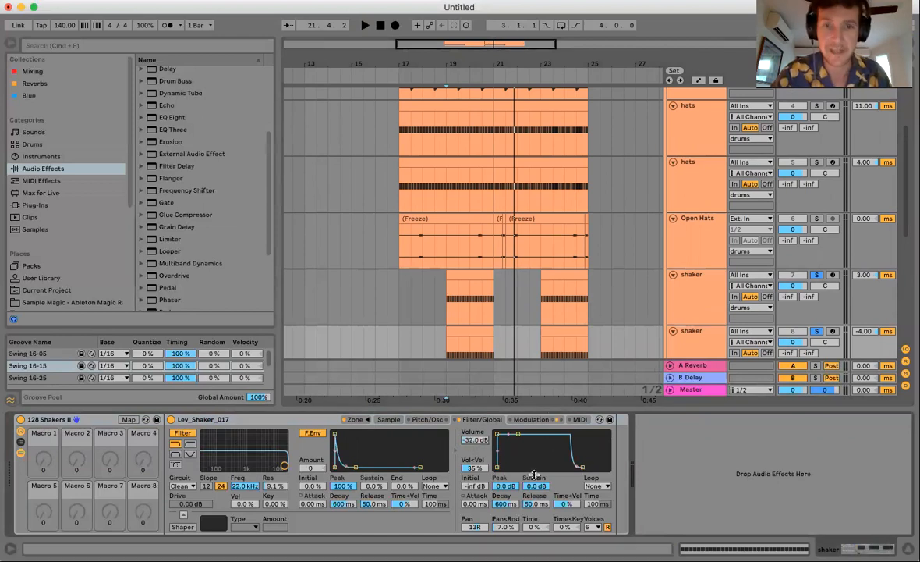
Close the device view and turn off solo on both shaker tracks, with the insert marker at bar 19.
{"action": "key", "text": "alt+super+l"}
{"action": "left_click_drag", "start_coordinate": [497, 64], "coordinate": [497, 46]}
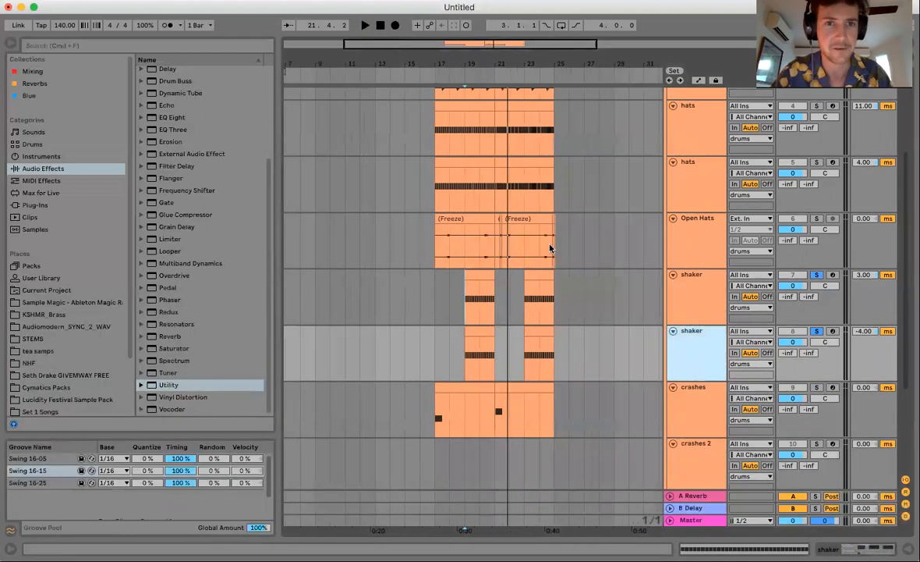
{"action": "scroll", "coordinate": [487, 317], "scroll_direction": "down", "scroll_amount": 2}
{"action": "left_click", "coordinate": [477, 322]}
{"action": "left_click", "coordinate": [816, 298]}
{"action": "left_click_drag", "start_coordinate": [503, 67], "coordinate": [458, 62]}
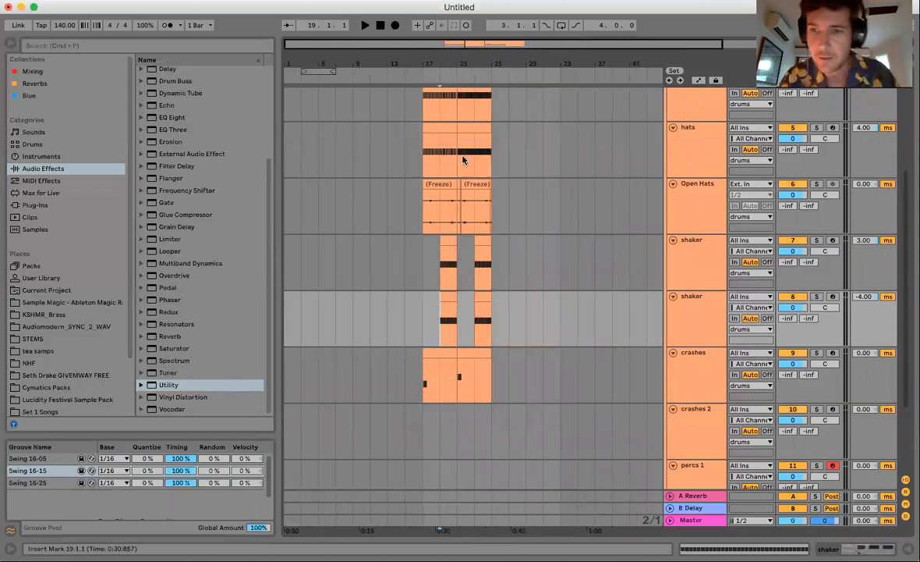
Play the full drum arrangement from bar 19 to just past bar 25 and stop playback.
{"action": "scroll", "coordinate": [484, 260], "scroll_direction": "down", "scroll_amount": 1}
{"action": "scroll", "coordinate": [550, 298], "scroll_direction": "up", "scroll_amount": 3}
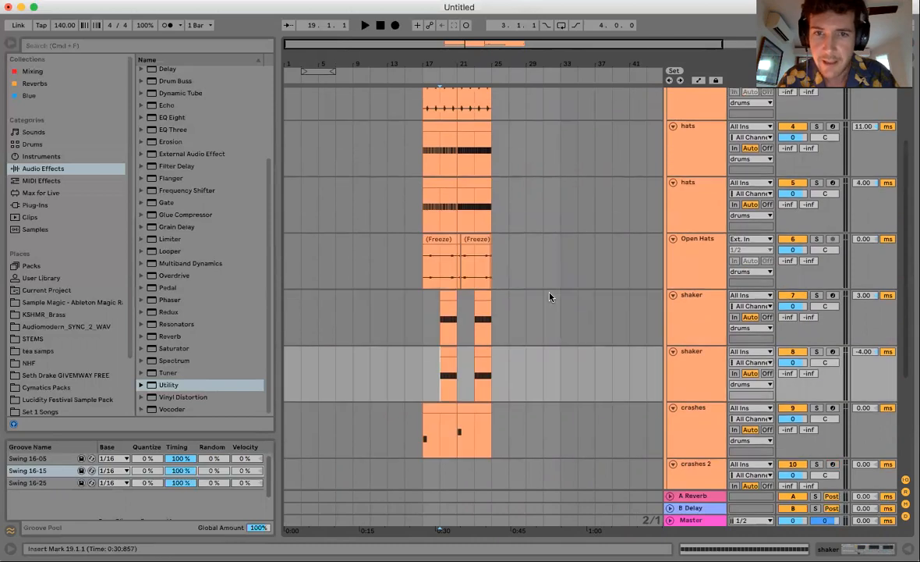
{"action": "left_click", "coordinate": [437, 223]}
{"action": "key", "text": "space"}
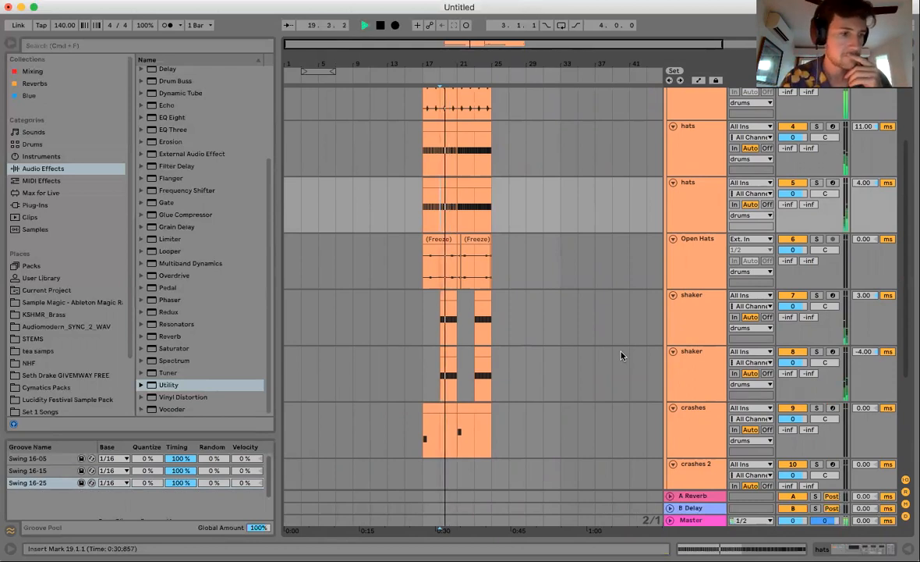
{"action": "scroll", "coordinate": [621, 356], "scroll_direction": "up", "scroll_amount": 5}
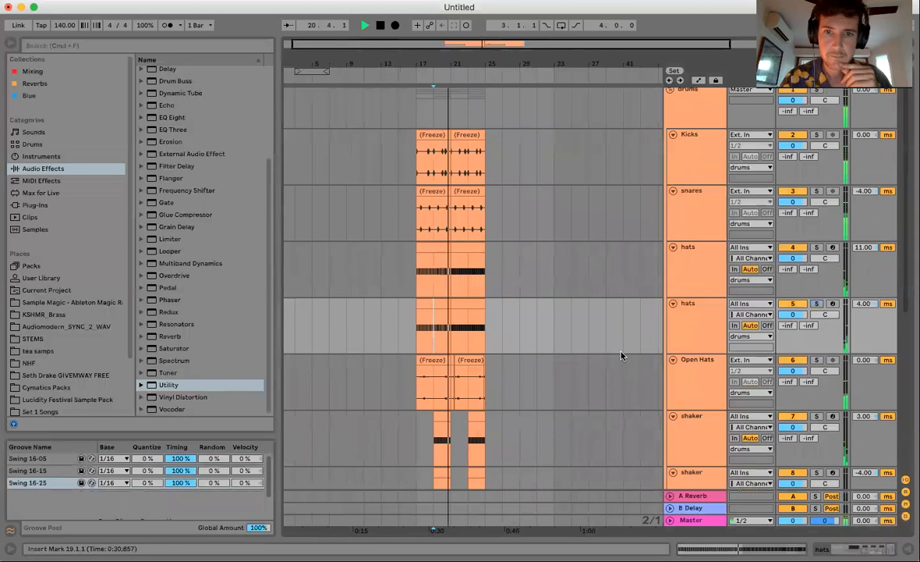
{"action": "scroll", "coordinate": [622, 356], "scroll_direction": "down", "scroll_amount": 4}
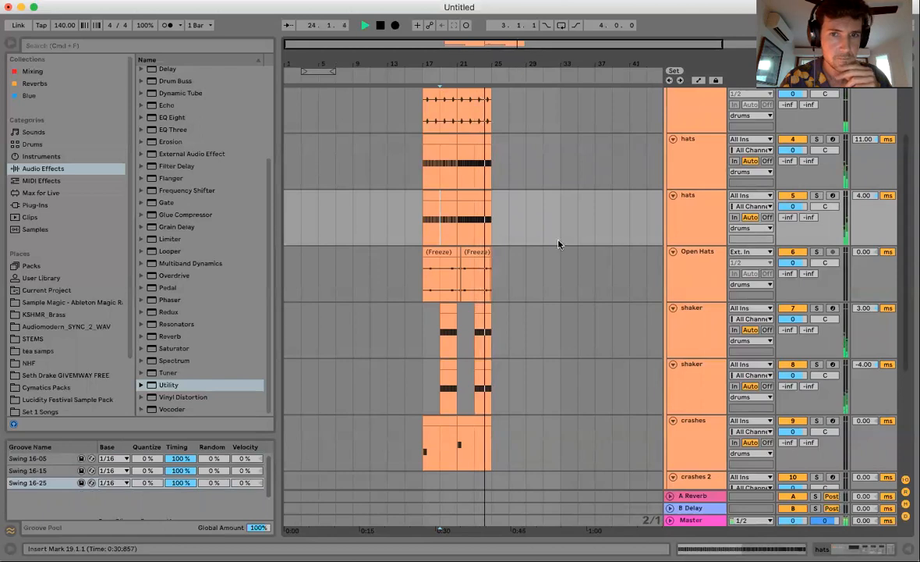
{"action": "key", "text": "space"}
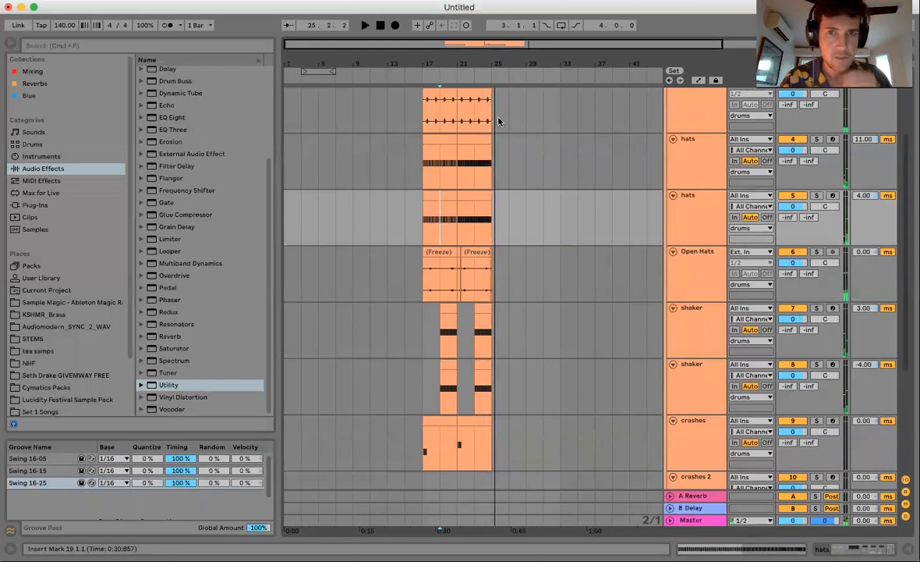
Select the second clips on both hats tracks, from bar 21 to bar 25.
{"action": "left_click_drag", "start_coordinate": [463, 56], "coordinate": [491, 30]}
{"action": "left_click_drag", "start_coordinate": [468, 183], "coordinate": [549, 226]}
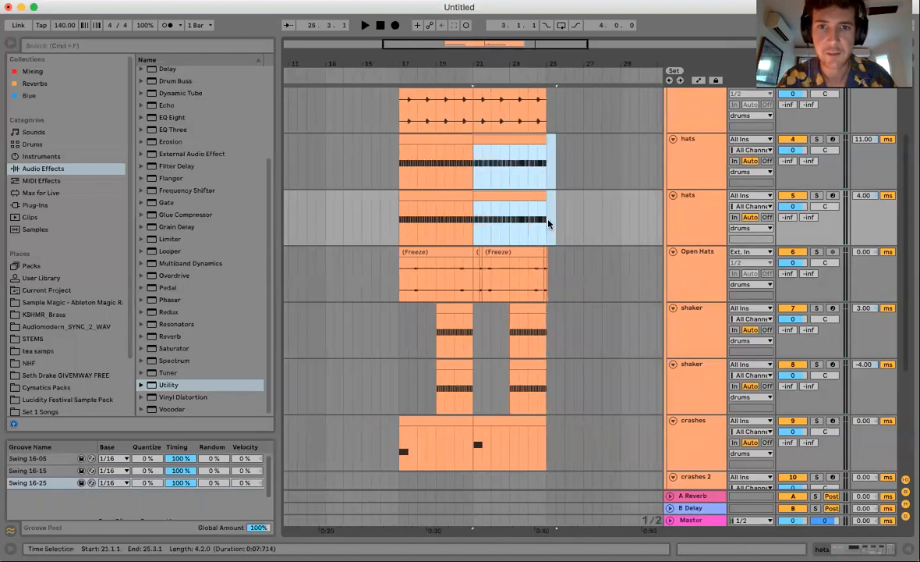
{"action": "scroll", "coordinate": [631, 244], "scroll_direction": "down", "scroll_amount": 1}
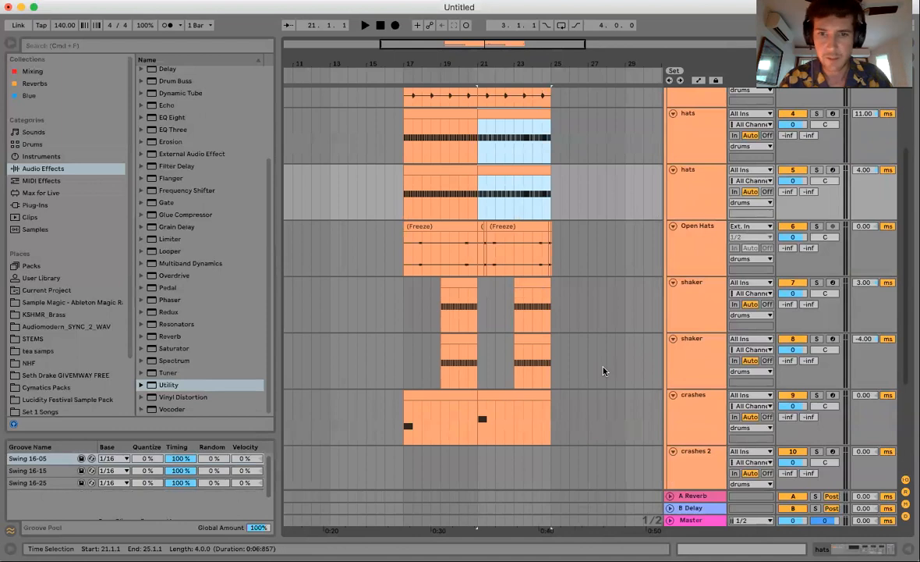
Freeze both hats tracks, both shaker tracks and the first crashes track together.
{"action": "scroll", "coordinate": [609, 359], "scroll_direction": "down", "scroll_amount": 2}
{"action": "left_click", "coordinate": [680, 316]}
{"action": "left_click", "coordinate": [698, 259], "text": "shift"}
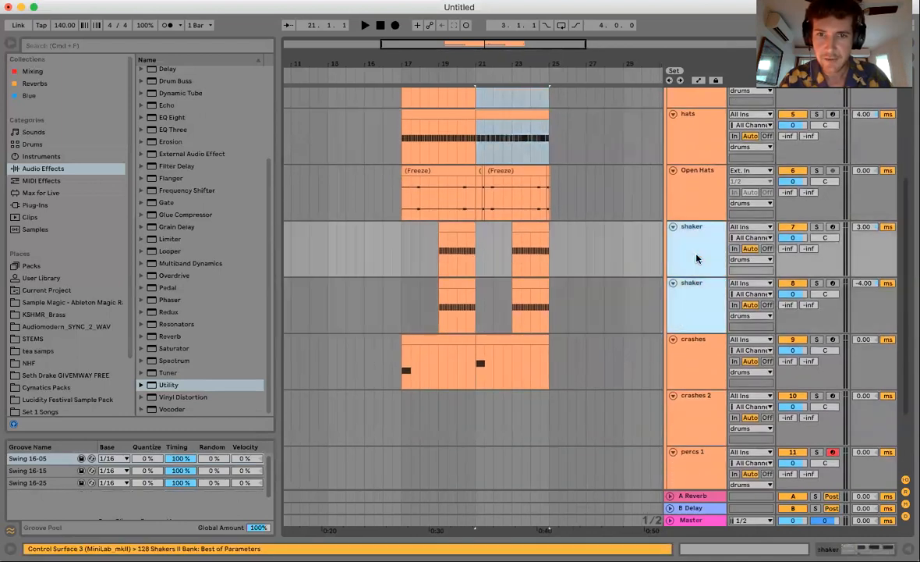
{"action": "scroll", "coordinate": [699, 336], "scroll_direction": "up", "scroll_amount": 2}
{"action": "left_click", "coordinate": [701, 411]}
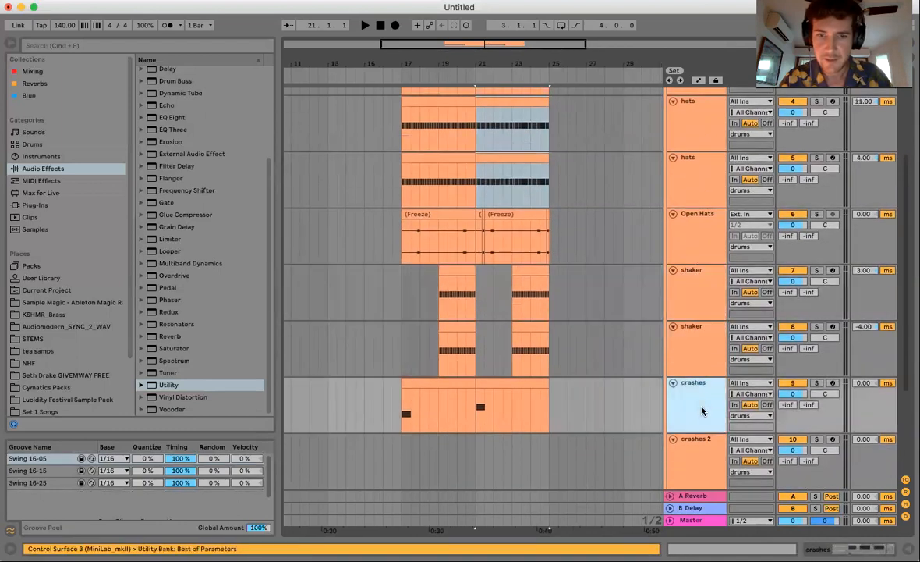
{"action": "left_click", "coordinate": [689, 289], "text": "shift"}
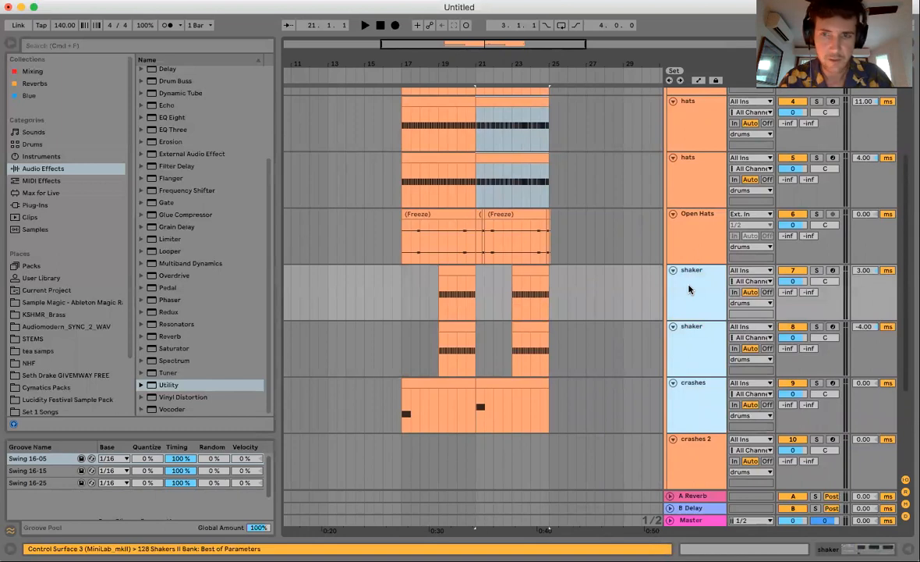
{"action": "left_click", "coordinate": [700, 179], "text": "super"}
{"action": "scroll", "coordinate": [700, 178], "scroll_direction": "up", "scroll_amount": 2}
{"action": "left_click", "coordinate": [699, 179], "text": "super"}
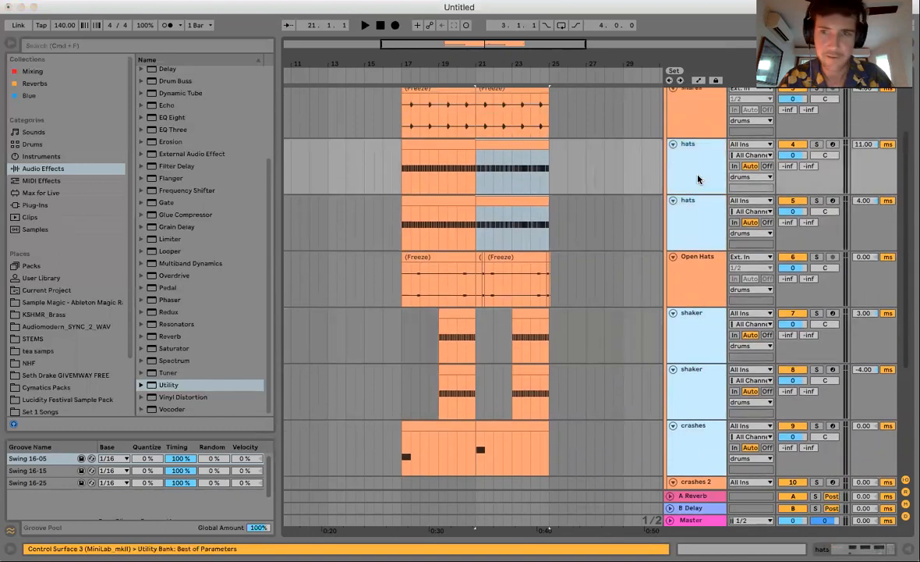
{"action": "right_click", "coordinate": [698, 179]}
{"action": "left_click", "coordinate": [575, 249]}
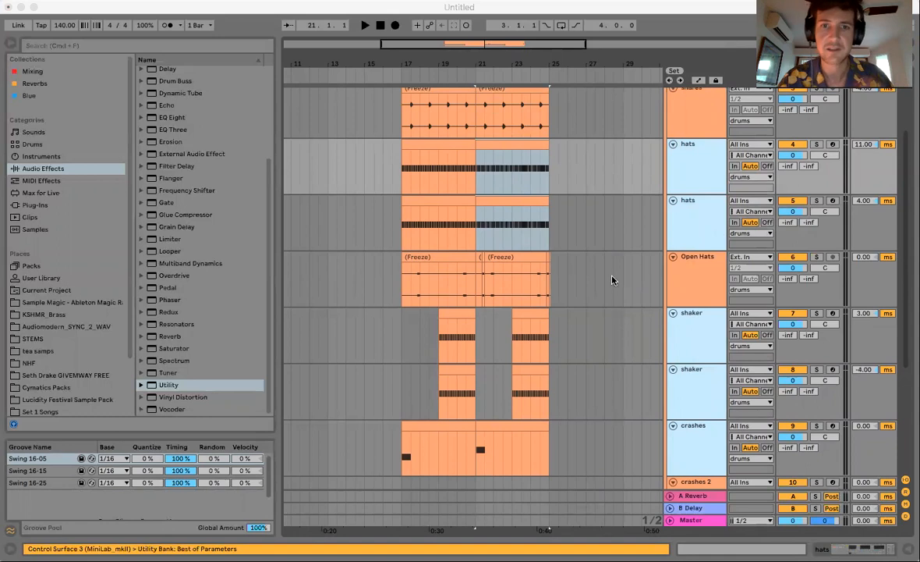
Flatten the frozen hats, shaker and crashes tracks to audio and hide the track delay controls.
{"action": "right_click", "coordinate": [708, 182]}
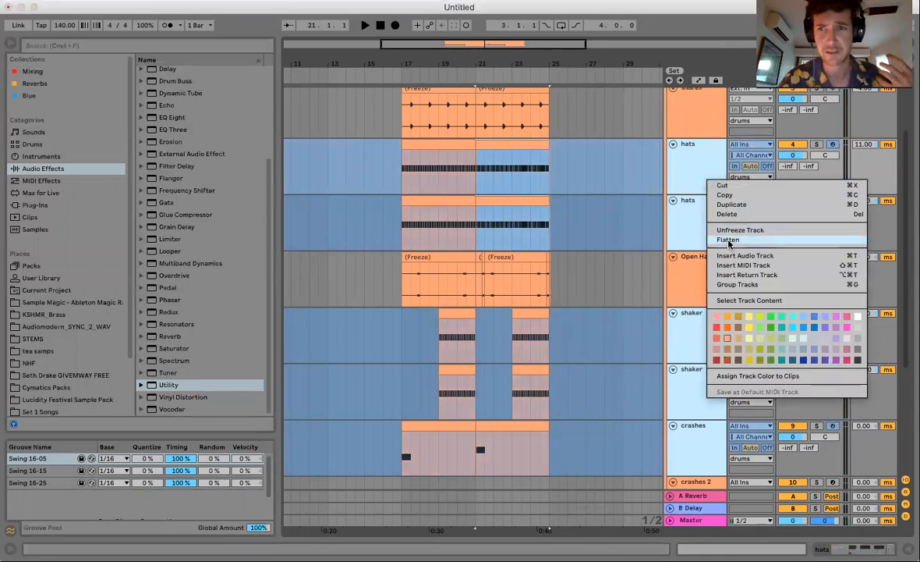
{"action": "key", "text": "Return"}
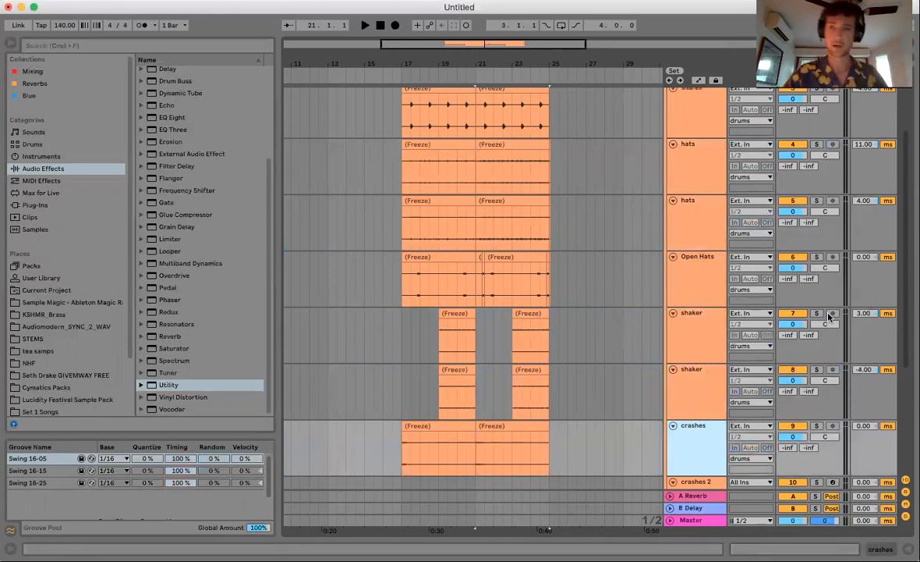
{"action": "left_click", "coordinate": [906, 516]}
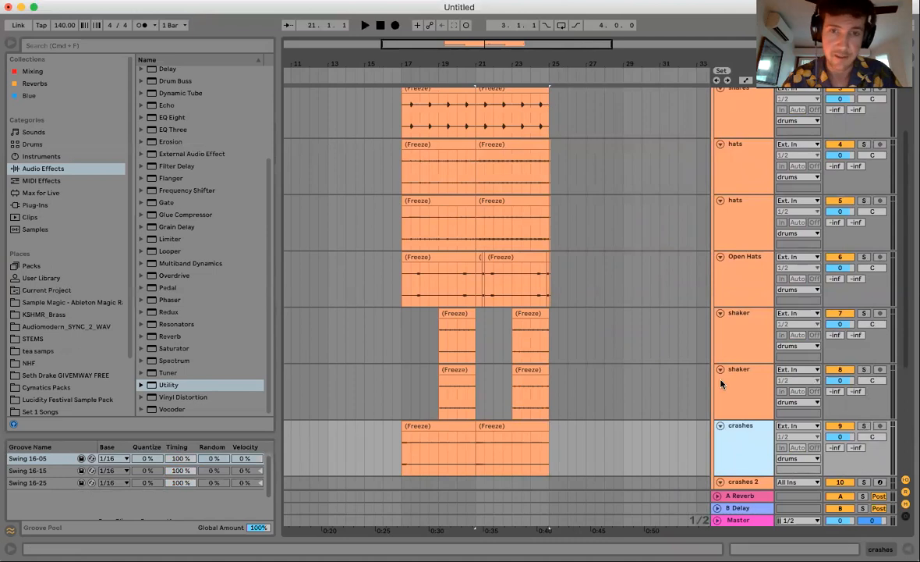
Examine the flattened drum waveforms around bar 21, placing the insert marker at 21.1.1 on the first hats track.
{"action": "left_click_drag", "start_coordinate": [411, 65], "coordinate": [411, 98]}
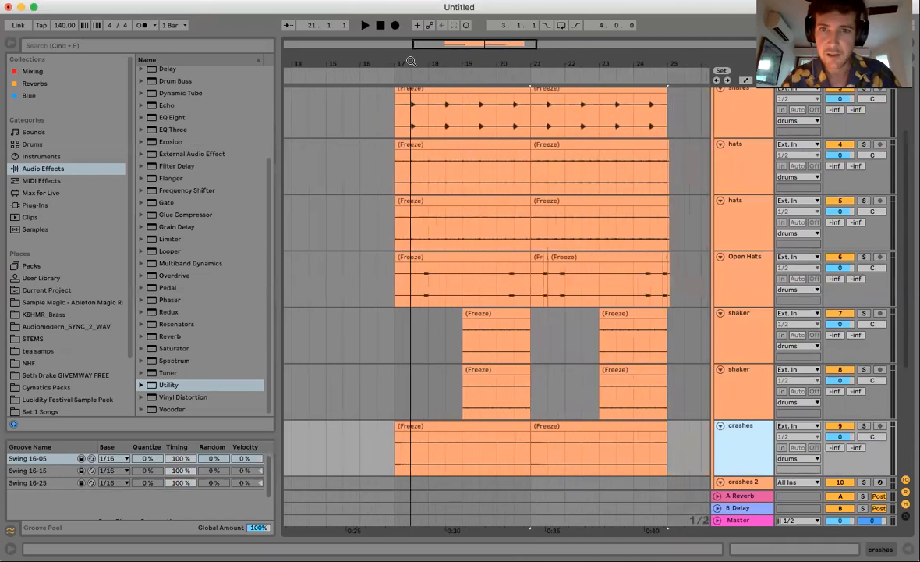
{"action": "left_click_drag", "start_coordinate": [545, 67], "coordinate": [545, 143]}
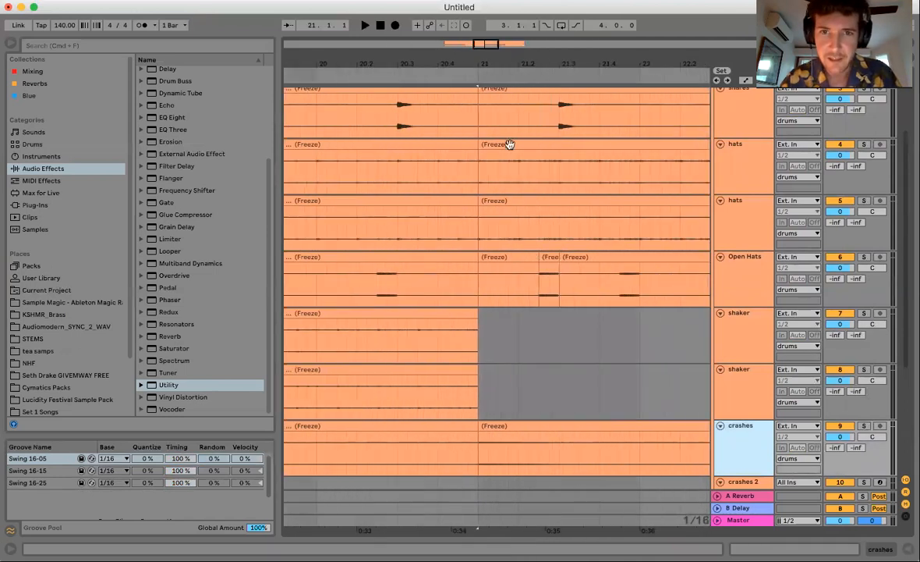
{"action": "left_click", "coordinate": [479, 172]}
{"action": "scroll", "coordinate": [528, 173], "scroll_direction": "up", "scroll_amount": 2}
{"action": "scroll", "coordinate": [529, 173], "scroll_direction": "right", "scroll_amount": 1}
{"action": "scroll", "coordinate": [556, 262], "scroll_direction": "up", "scroll_amount": 2}
{"action": "scroll", "coordinate": [556, 262], "scroll_direction": "right", "scroll_amount": 1}
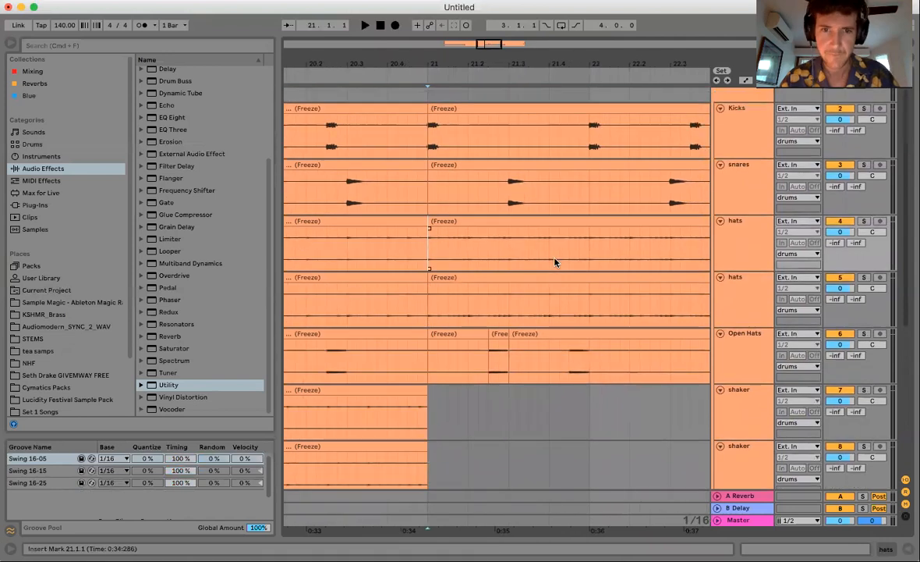
Open the first hats track's flattened clip at bar 21, check its groove setting against the groove pool, and close the clip view.
{"action": "left_click", "coordinate": [539, 220]}
{"action": "double_click", "coordinate": [539, 220]}
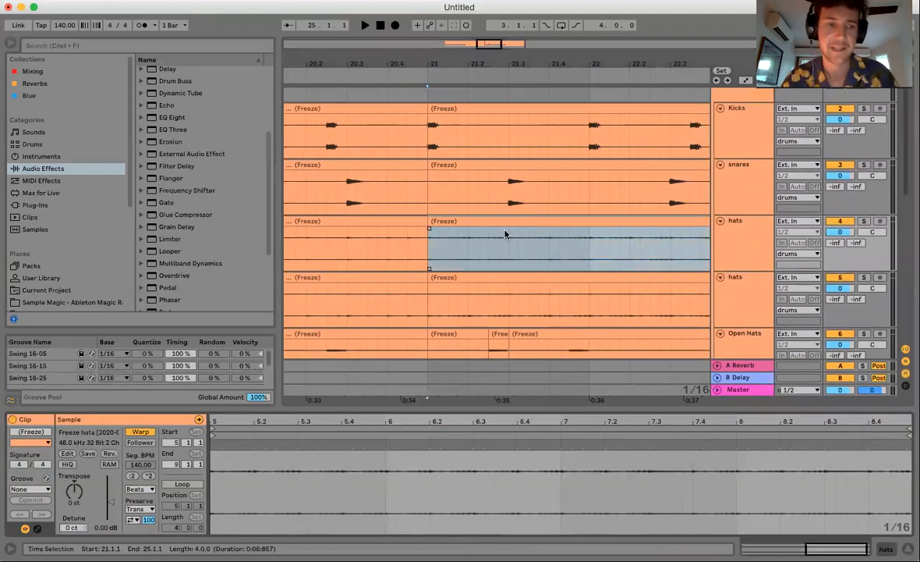
{"action": "left_click", "coordinate": [21, 489]}
{"action": "left_click", "coordinate": [20, 497]}
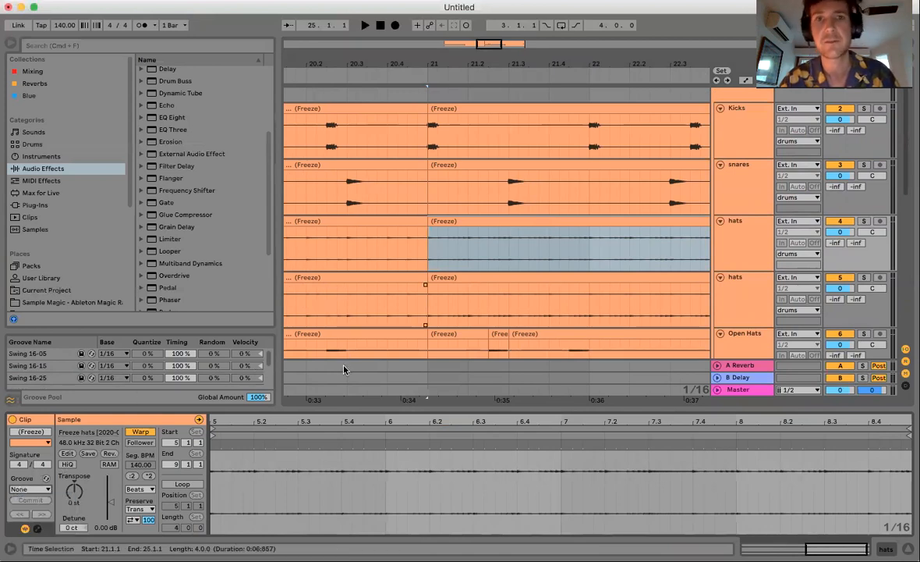
{"action": "left_click", "coordinate": [58, 355]}
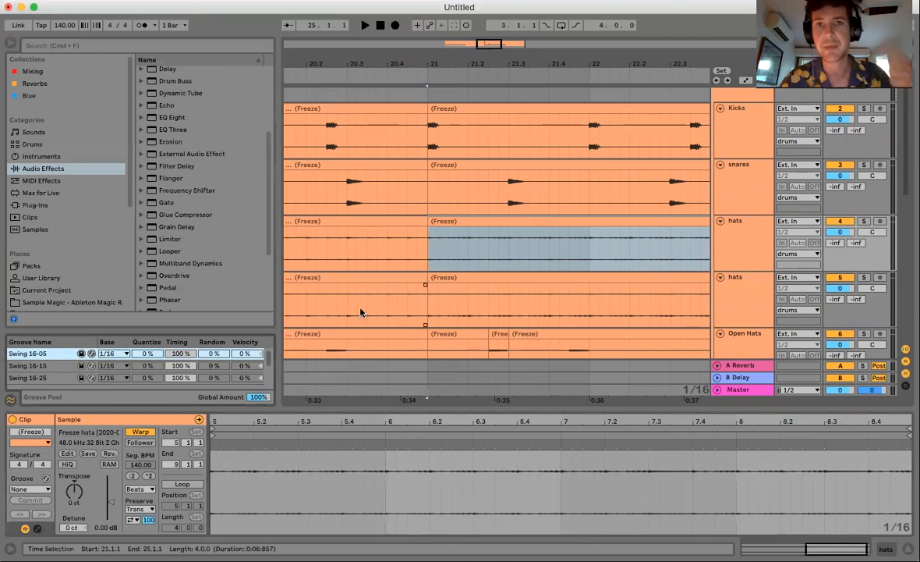
{"action": "left_click_drag", "start_coordinate": [413, 408], "coordinate": [415, 488]}
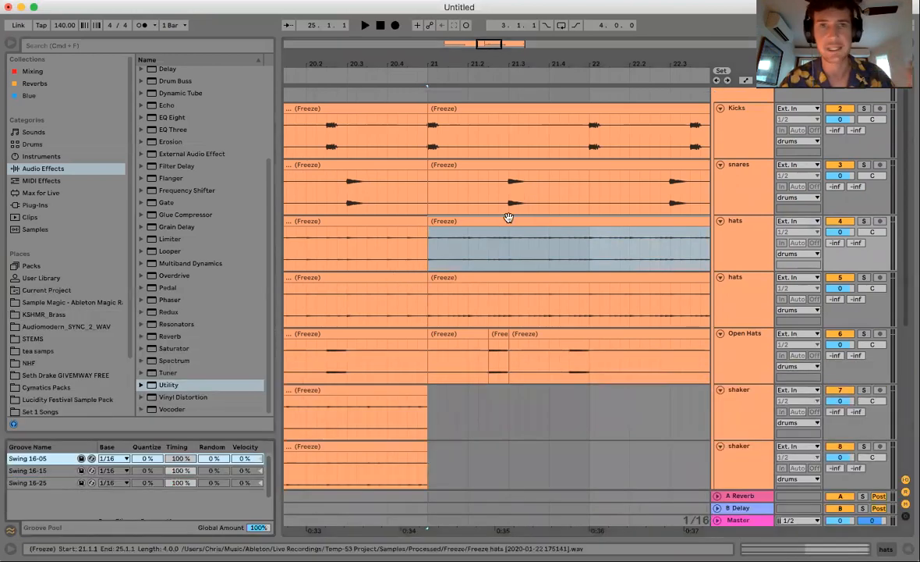
Inspect the flattened clips before bar 21 on both hats tracks and the first shaker track.
{"action": "left_click_drag", "start_coordinate": [523, 62], "coordinate": [523, 35]}
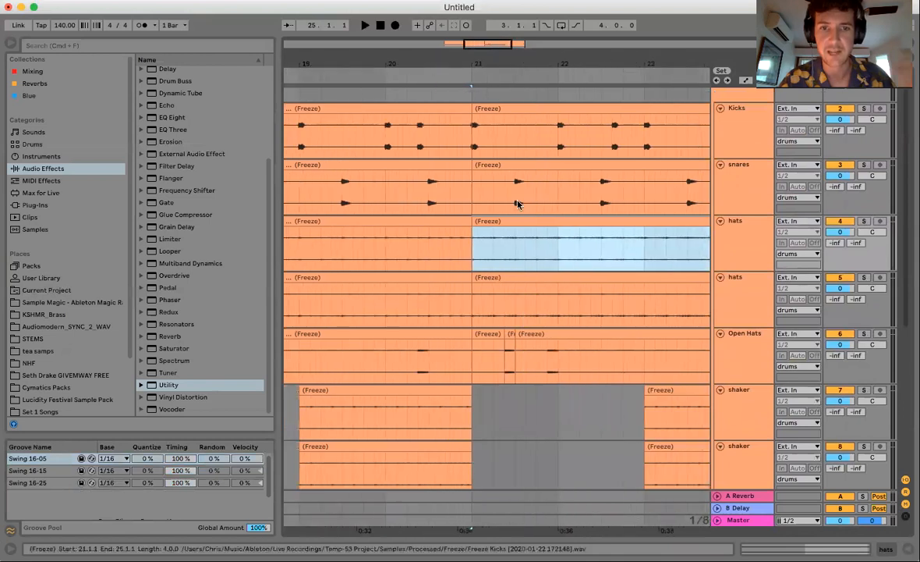
{"action": "left_click", "coordinate": [418, 223]}
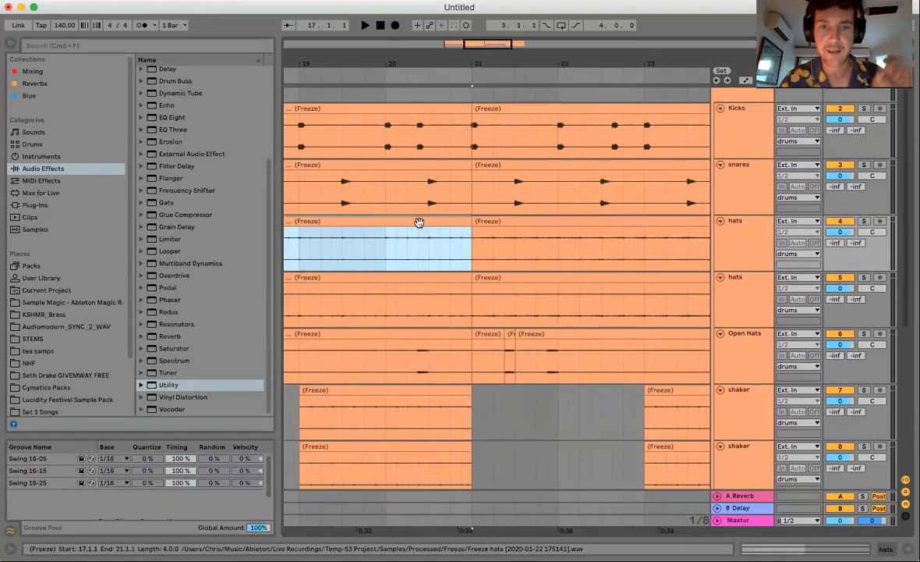
{"action": "scroll", "coordinate": [421, 227], "scroll_direction": "down", "scroll_amount": 2}
{"action": "left_click", "coordinate": [427, 325]}
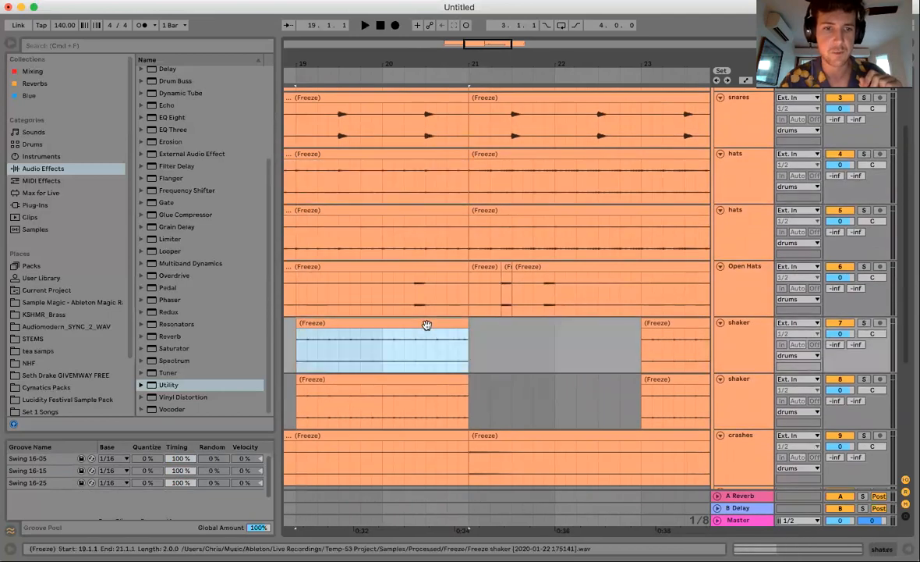
{"action": "scroll", "coordinate": [493, 199], "scroll_direction": "left", "scroll_amount": 3}
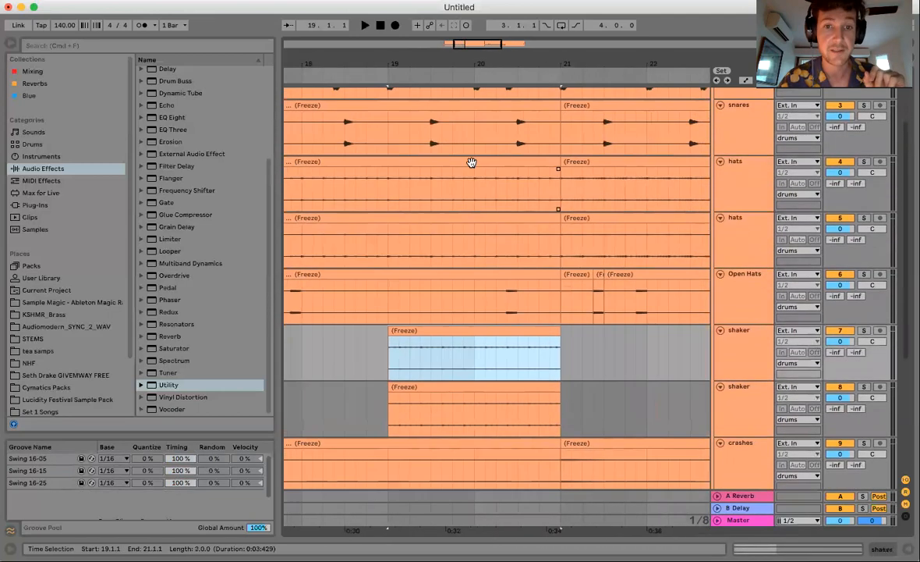
{"action": "left_click", "coordinate": [471, 208]}
{"action": "key", "text": "Down"}
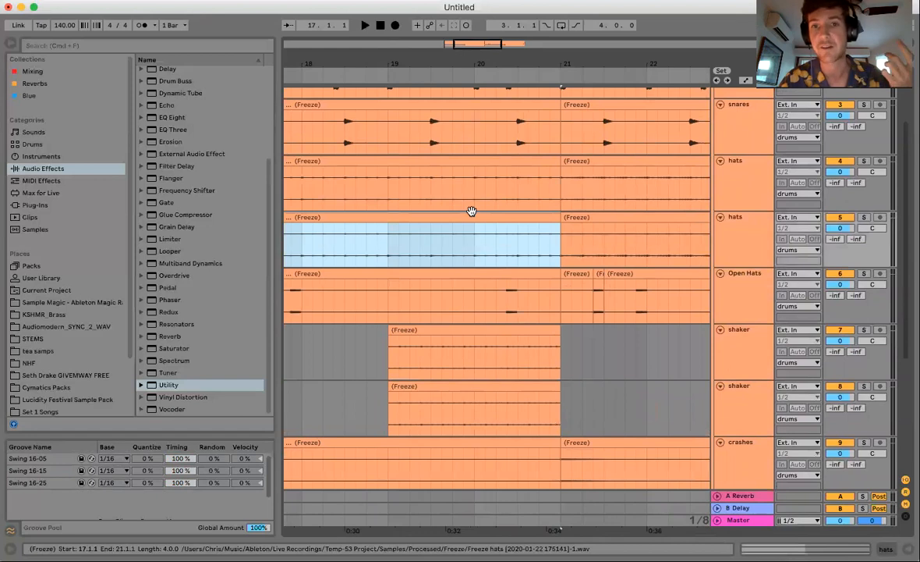
Return to the top of the drum group and place the insert marker at 21.1.1 on the first hats track.
{"action": "left_click", "coordinate": [581, 160]}
{"action": "scroll", "coordinate": [577, 232], "scroll_direction": "up", "scroll_amount": 2}
{"action": "scroll", "coordinate": [586, 107], "scroll_direction": "right", "scroll_amount": 2}
{"action": "left_click_drag", "start_coordinate": [562, 65], "coordinate": [557, 52]}
{"action": "scroll", "coordinate": [550, 232], "scroll_direction": "up", "scroll_amount": 1}
{"action": "left_click", "coordinate": [498, 286]}
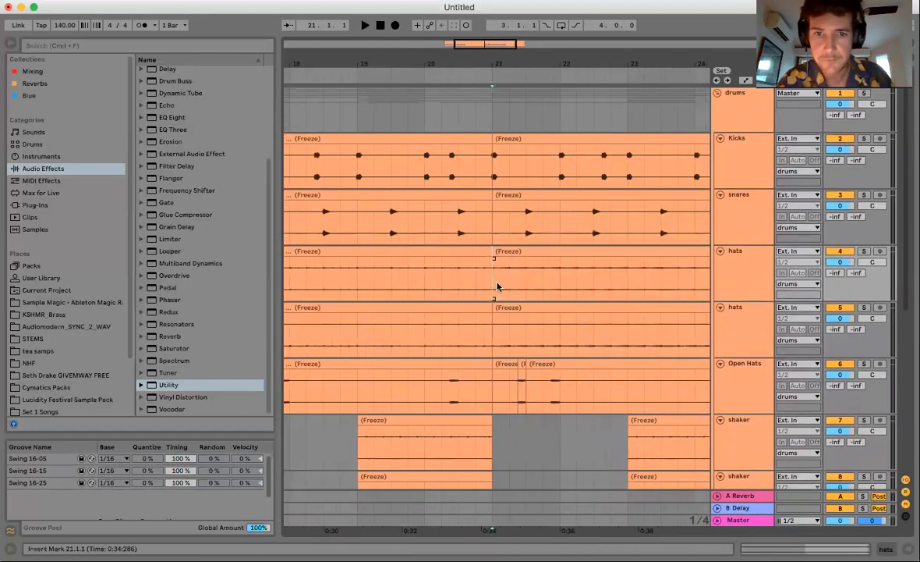
Focus on bar 21 of the drum tracks and play back from 21.1.1 to audition the hats.
{"action": "left_click_drag", "start_coordinate": [501, 286], "coordinate": [472, 263]}
{"action": "left_click_drag", "start_coordinate": [507, 59], "coordinate": [506, 51]}
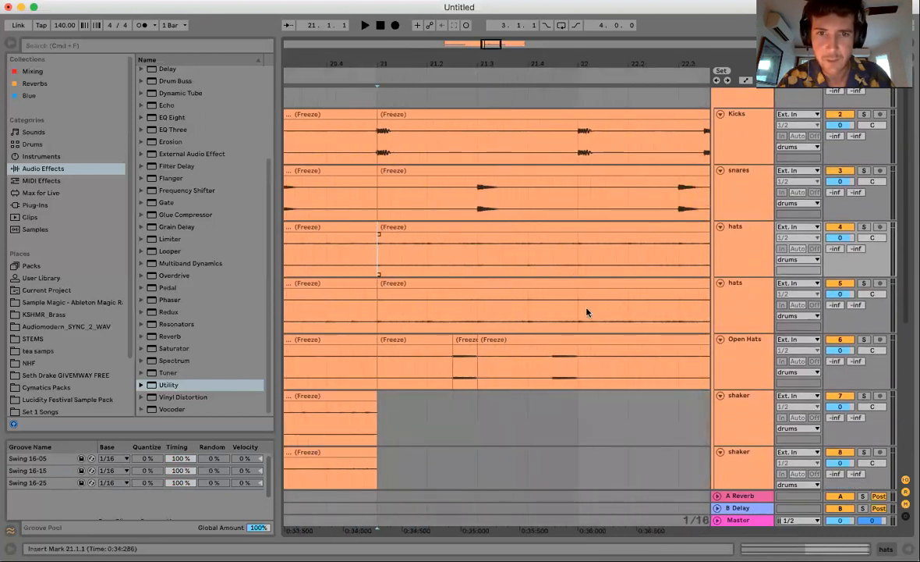
{"action": "key", "text": "space"}
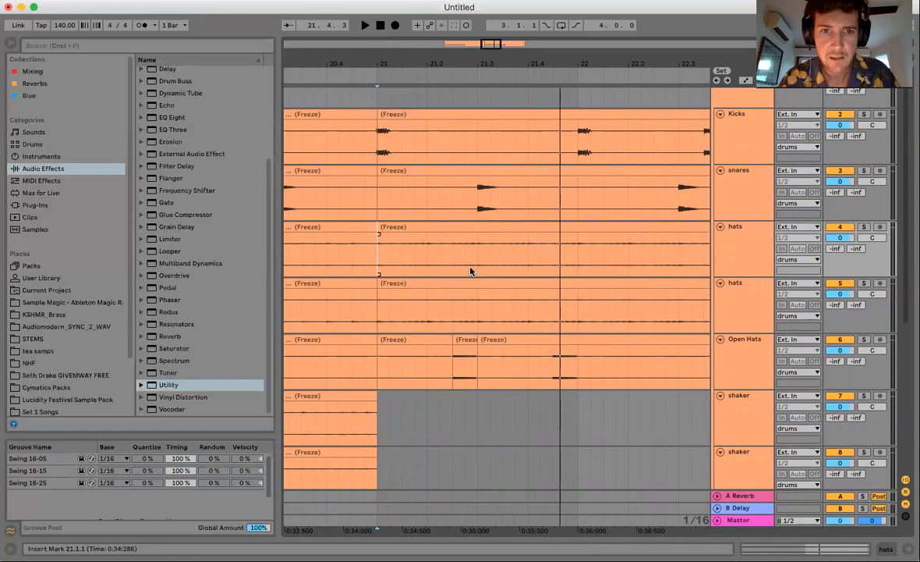
{"action": "key", "text": "space"}
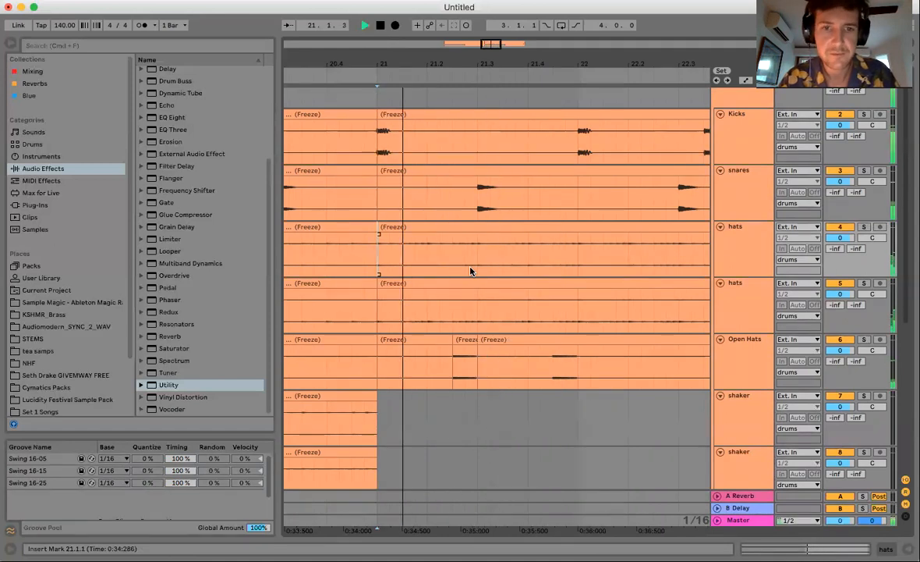
{"action": "key", "text": "space"}
On both hats tracks, clear 21.1.3 to 21.2.1, fill it by duplicating the 21.1.2–21.1.3 slice twice, and play back from 21.1.1.
{"action": "left_click_drag", "start_coordinate": [407, 262], "coordinate": [431, 309]}
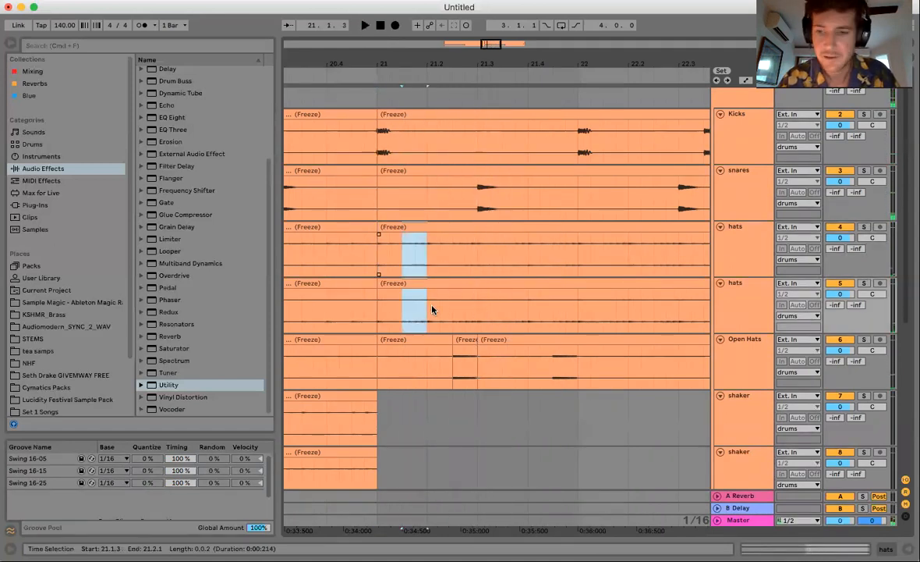
{"action": "key", "text": "Delete"}
{"action": "left_click_drag", "start_coordinate": [389, 235], "coordinate": [405, 303]}
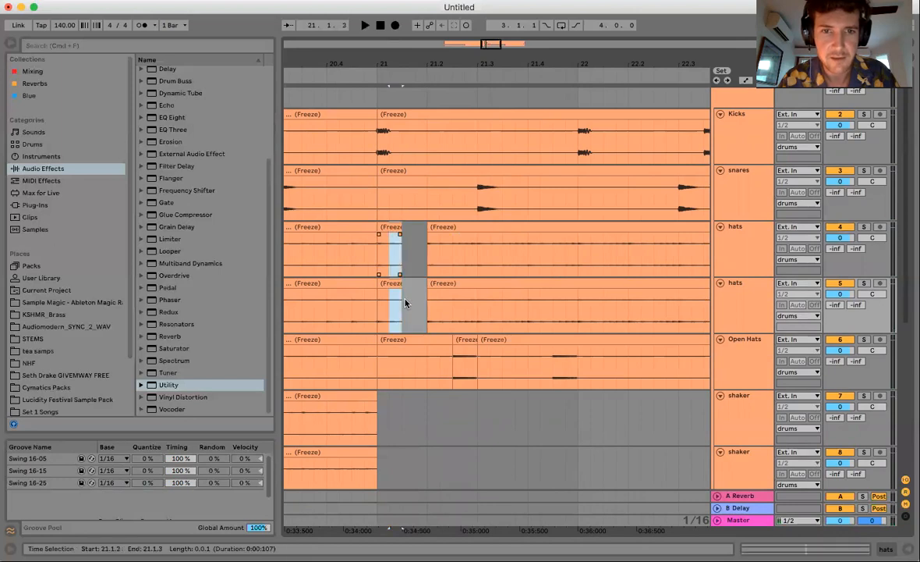
{"action": "key", "text": "super+d"}
{"action": "key", "text": "super+d"}
{"action": "left_click", "coordinate": [376, 267]}
{"action": "key", "text": "space"}
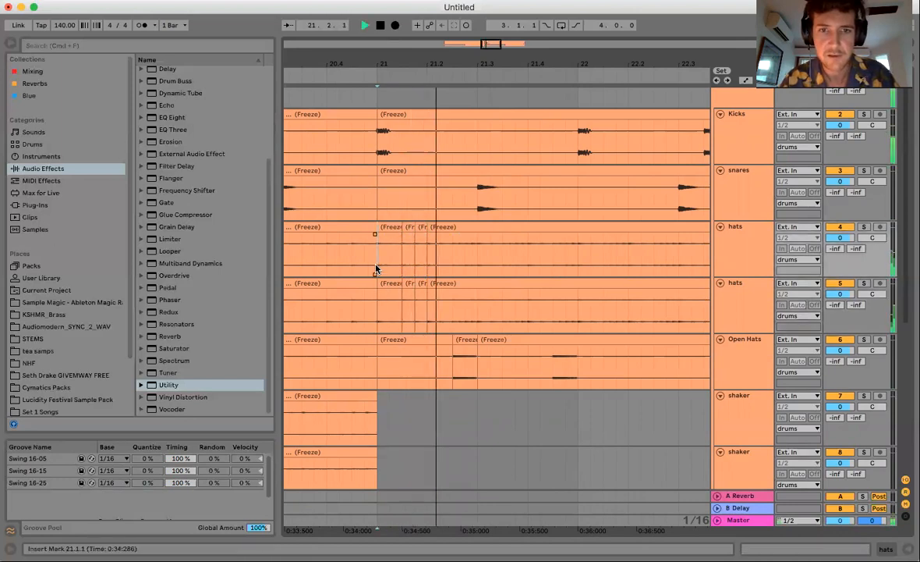
{"action": "key", "text": "space"}
On both hats tracks, replace 21.3.3 to 21.4.1 with two copied sixteenth-note slices, pasting the 21.3.1–21.3.2 slice at 21.3.3.
{"action": "left_click_drag", "start_coordinate": [505, 256], "coordinate": [506, 309]}
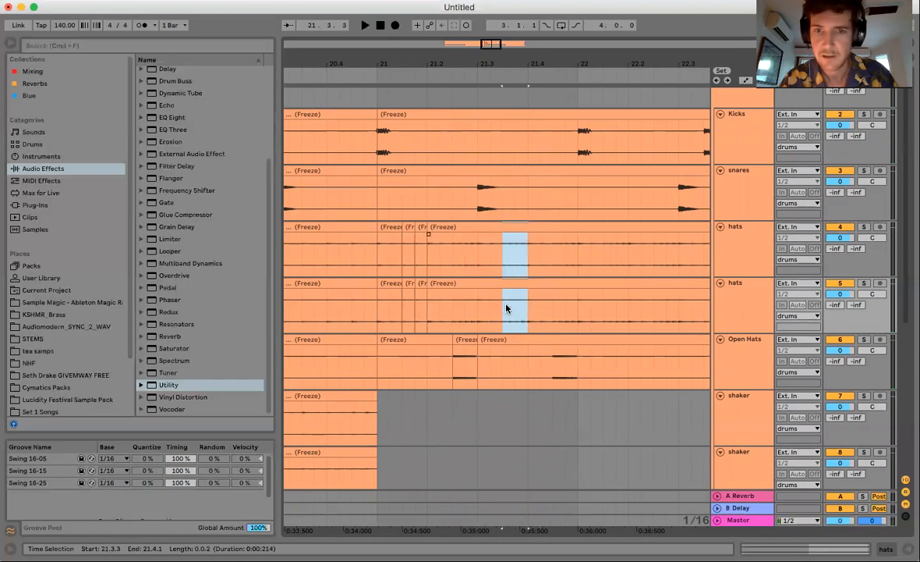
{"action": "key", "text": "super+e"}
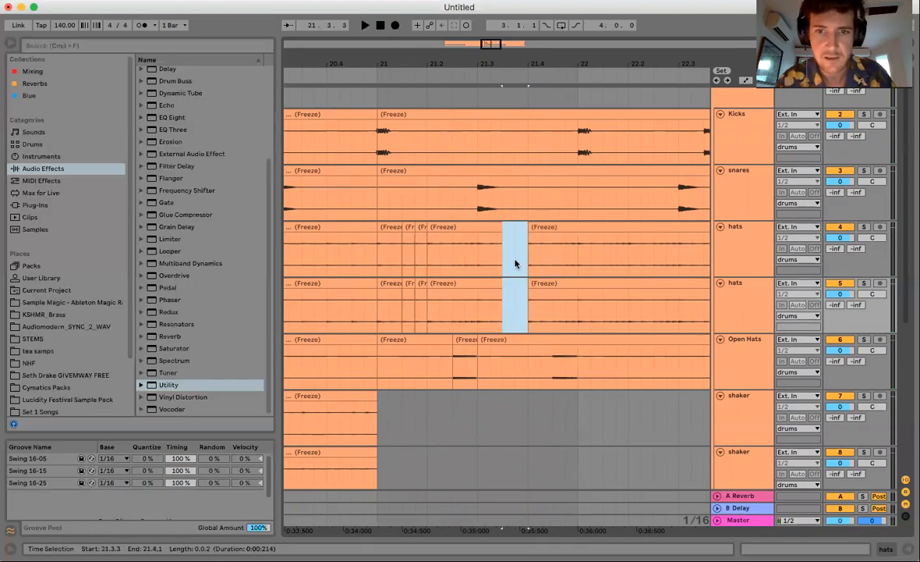
{"action": "key", "text": "Delete"}
{"action": "left_click_drag", "start_coordinate": [541, 301], "coordinate": [550, 304]}
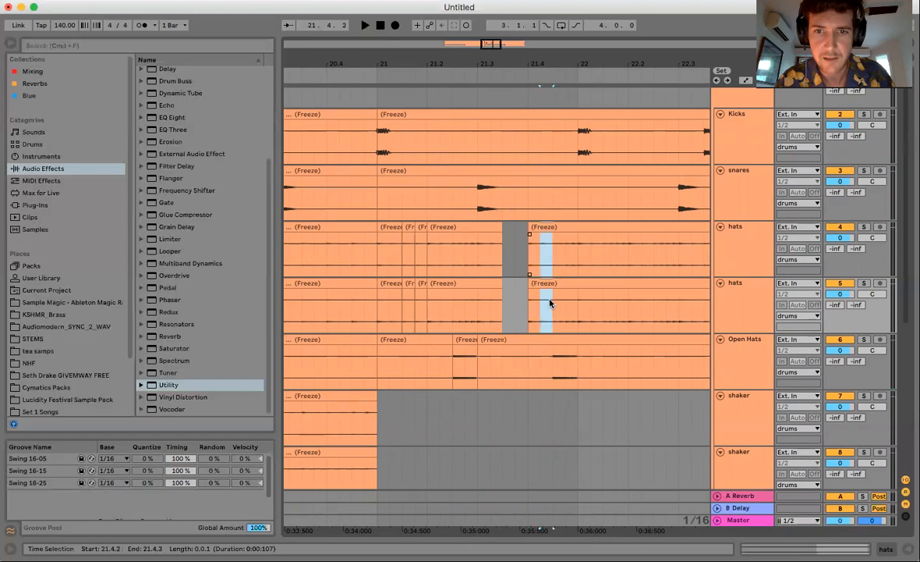
{"action": "left_click", "coordinate": [501, 260]}
{"action": "key", "text": "super+v"}
{"action": "left_click_drag", "start_coordinate": [480, 263], "coordinate": [489, 309]}
{"action": "left_click_drag", "start_coordinate": [508, 251], "coordinate": [486, 303]}
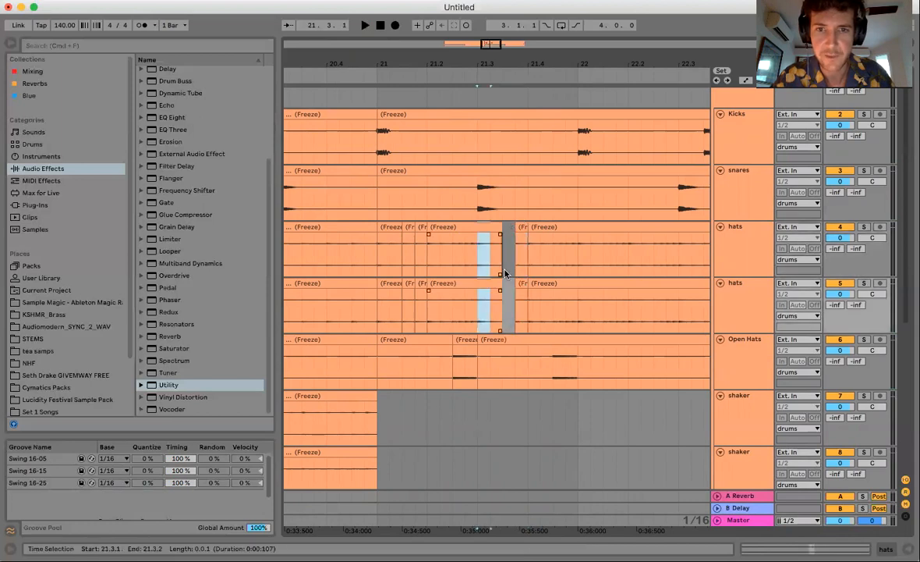
{"action": "key", "text": "super+c"}
{"action": "left_click", "coordinate": [505, 273]}
{"action": "key", "text": "super+v"}
Play back the drums from 21.1.1 to check the hat stutters in bar 21.
{"action": "left_click", "coordinate": [375, 274]}
{"action": "key", "text": "space"}
{"action": "key", "text": "space"}
{"action": "left_click", "coordinate": [378, 267]}
{"action": "key", "text": "space"}
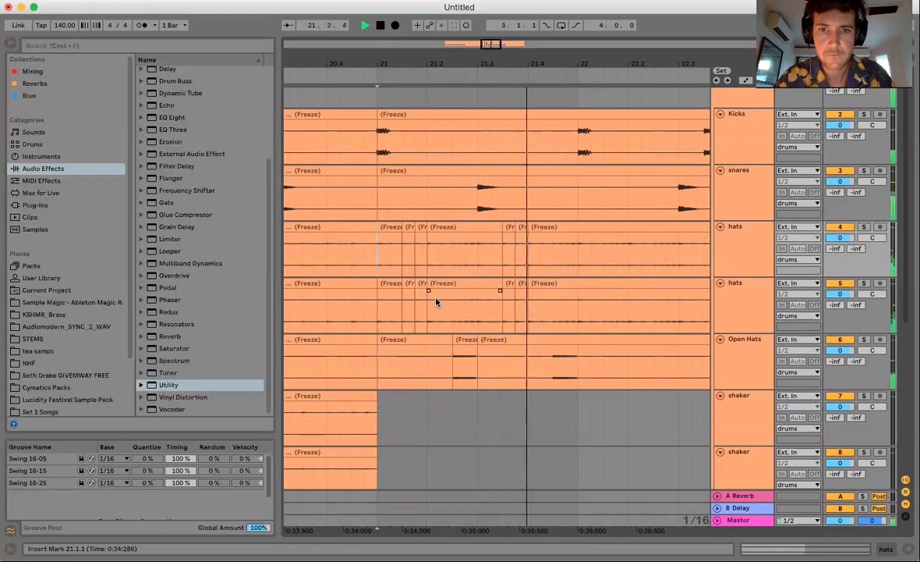
{"action": "key", "text": "space"}
Delete the audio from 22.1.2 to 22.2.1 on both hats tracks and audition the gap from 21.1.1.
{"action": "left_click_drag", "start_coordinate": [595, 266], "coordinate": [629, 307]}
{"action": "key", "text": "super+e"}
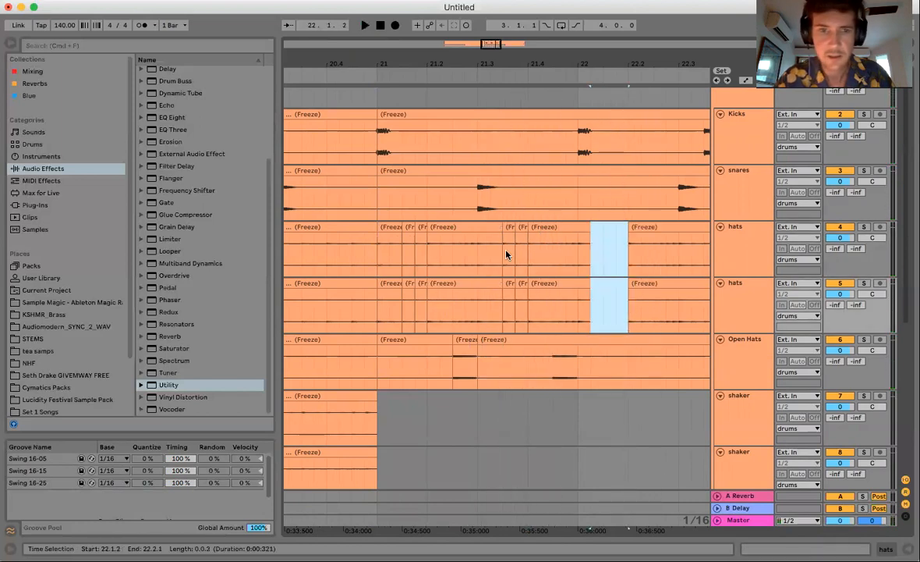
{"action": "left_click", "coordinate": [378, 267]}
{"action": "key", "text": "space"}
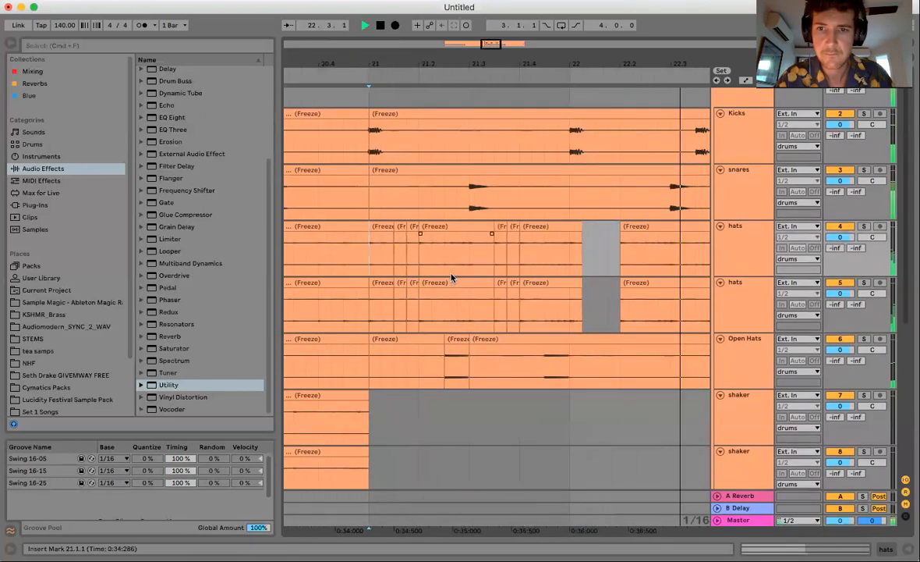
{"action": "key", "text": "space"}
On both hats tracks, delete 22.3.2 to 22.4.1 and duplicate the 22.3.1–22.3.3 range into the following half beat.
{"action": "left_click_drag", "start_coordinate": [507, 259], "coordinate": [542, 311]}
{"action": "key", "text": "Delete"}
{"action": "left_click_drag", "start_coordinate": [506, 257], "coordinate": [511, 295]}
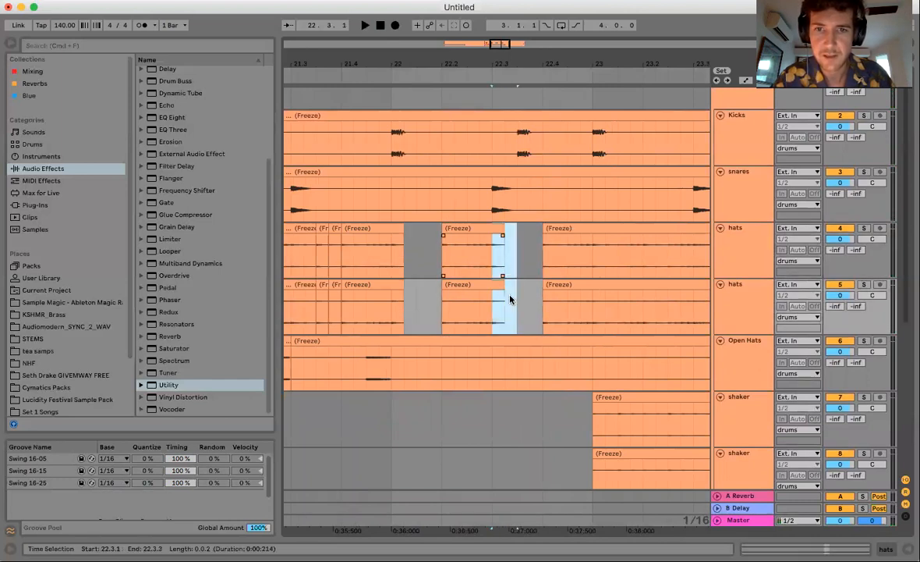
{"action": "key", "text": "super+d"}
Play back the edited hats from 21.1.1 through bar 24 and examine the end of the clips.
{"action": "scroll", "coordinate": [515, 249], "scroll_direction": "down", "scroll_amount": 4}
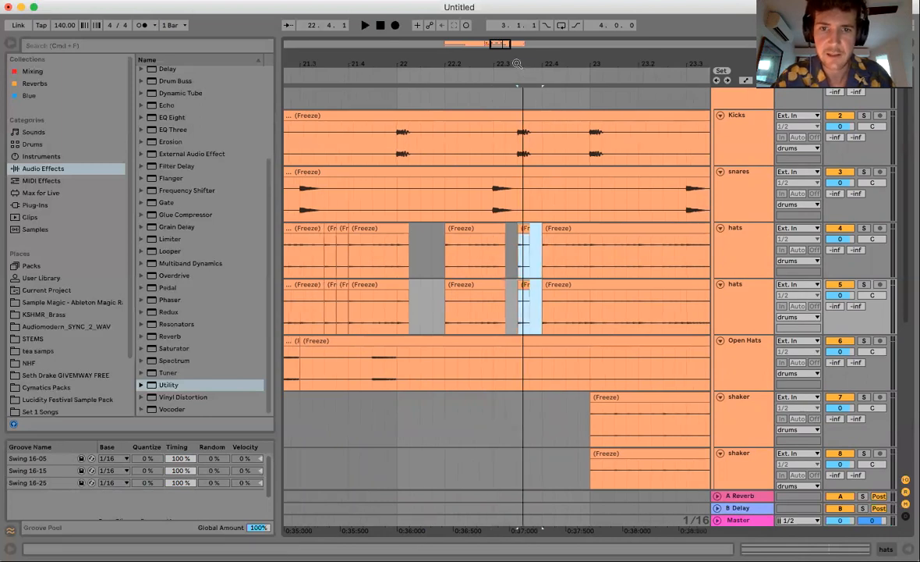
{"action": "scroll", "coordinate": [488, 279], "scroll_direction": "left", "scroll_amount": 1}
{"action": "scroll", "coordinate": [484, 281], "scroll_direction": "left", "scroll_amount": 1}
{"action": "left_click", "coordinate": [350, 277]}
{"action": "key", "text": "space"}
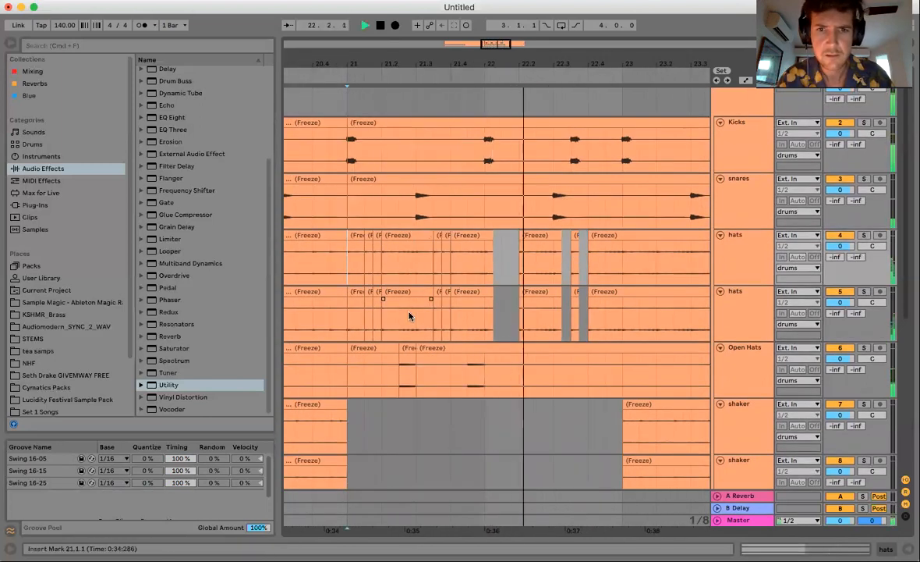
{"action": "scroll", "coordinate": [409, 316], "scroll_direction": "right", "scroll_amount": 3}
{"action": "scroll", "coordinate": [410, 316], "scroll_direction": "down", "scroll_amount": 1}
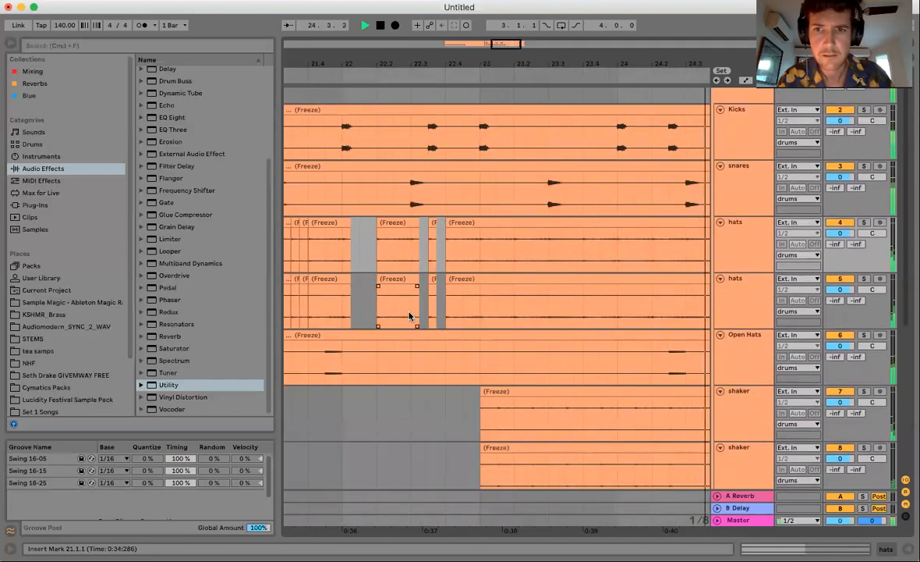
{"action": "scroll", "coordinate": [411, 315], "scroll_direction": "right", "scroll_amount": 3}
{"action": "scroll", "coordinate": [411, 314], "scroll_direction": "up", "scroll_amount": 1}
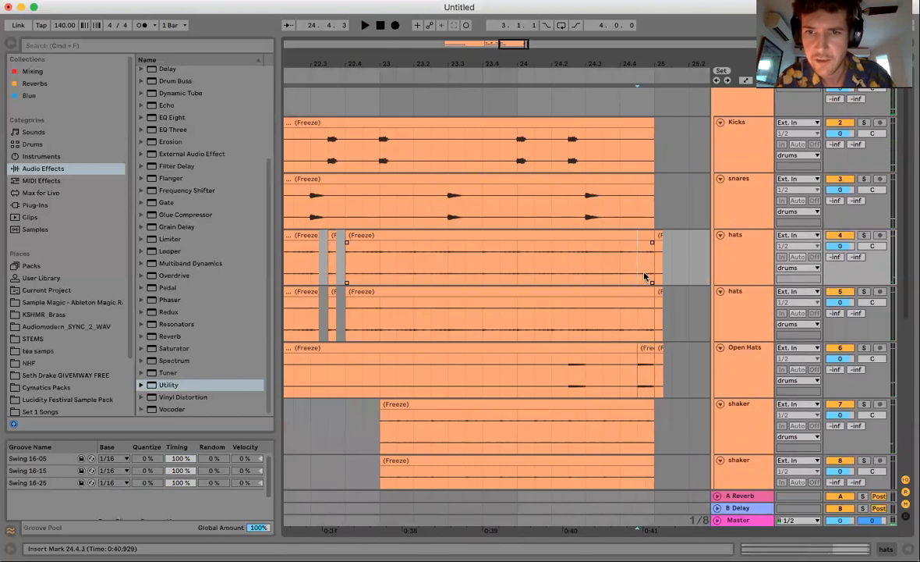
Trim the ends of both hats tracks back to 24.4.2 using a 1/16 grid, and play back from 23.1.1.
{"action": "left_click_drag", "start_coordinate": [638, 248], "coordinate": [667, 308]}
{"action": "key", "text": "Delete"}
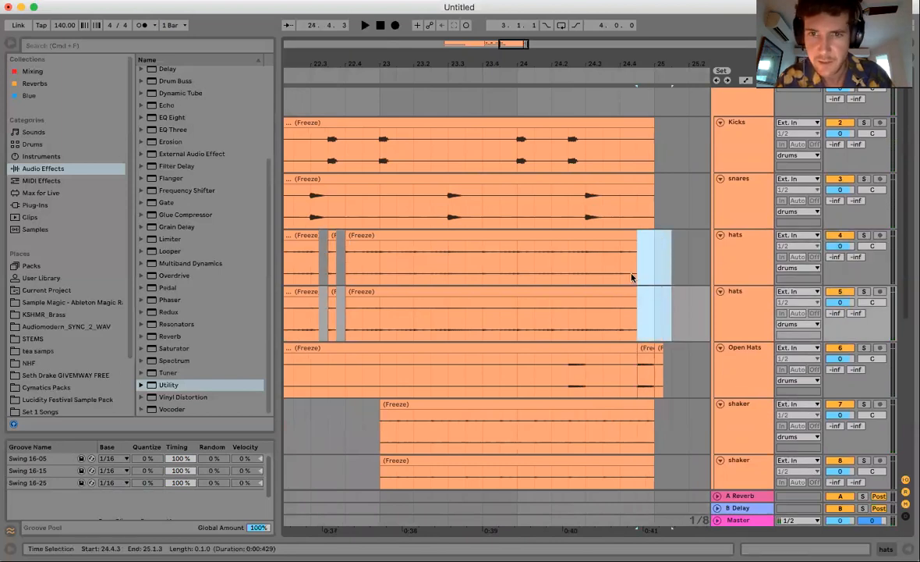
{"action": "key", "text": "super+1"}
{"action": "left_click_drag", "start_coordinate": [644, 390], "coordinate": [649, 390]}
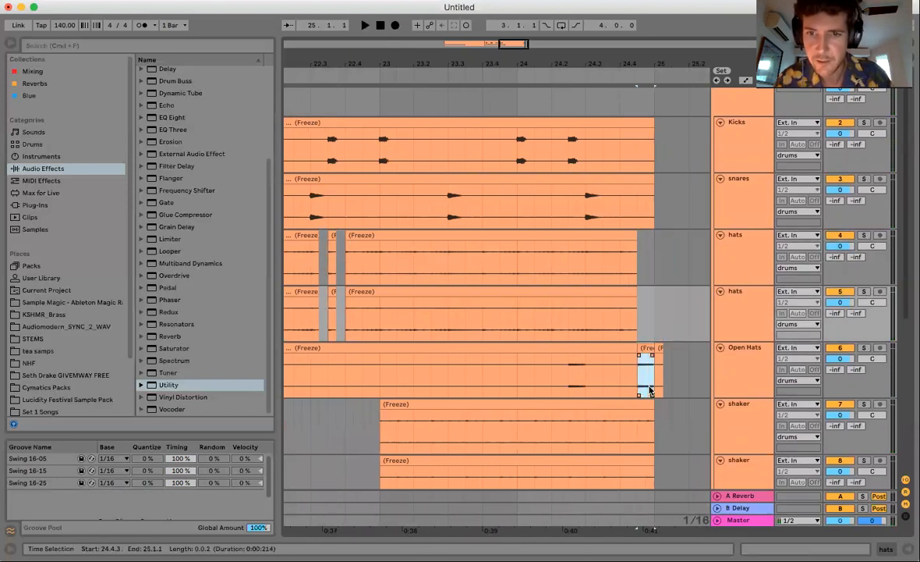
{"action": "left_click_drag", "start_coordinate": [630, 284], "coordinate": [646, 322]}
{"action": "key", "text": "Delete"}
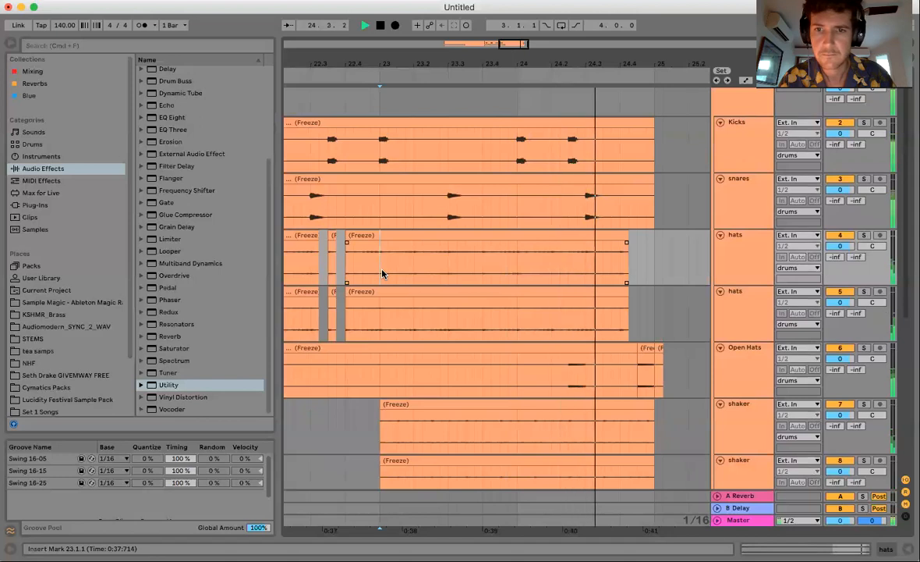
{"action": "key", "text": "space"}
Review the hats edits across bars 21 to 24 and highlight the 22.1.2–22.2.1 gap on both hats tracks.
{"action": "left_click_drag", "start_coordinate": [535, 61], "coordinate": [493, 61]}
{"action": "scroll", "coordinate": [514, 199], "scroll_direction": "left", "scroll_amount": 2}
{"action": "scroll", "coordinate": [512, 197], "scroll_direction": "left", "scroll_amount": 2}
{"action": "scroll", "coordinate": [512, 197], "scroll_direction": "up", "scroll_amount": 1}
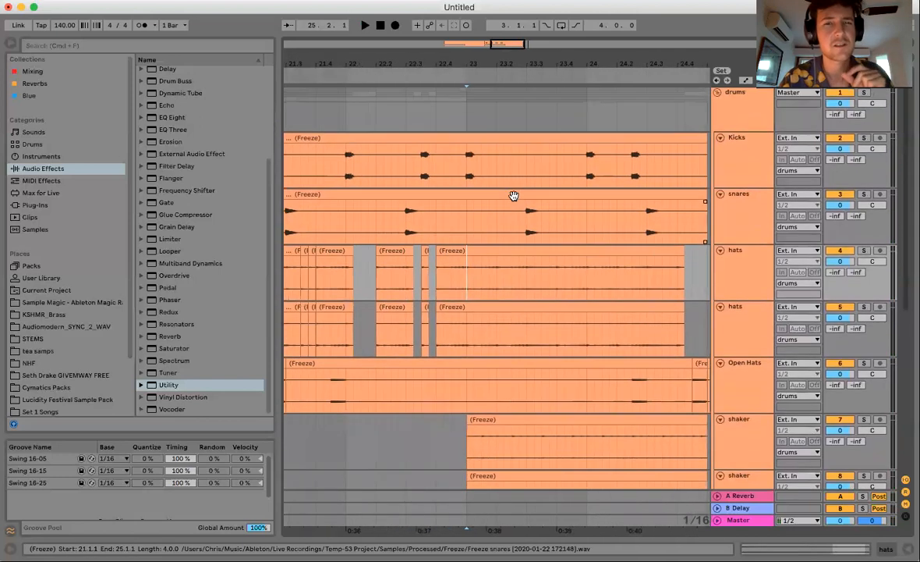
{"action": "left_click_drag", "start_coordinate": [354, 265], "coordinate": [375, 330]}
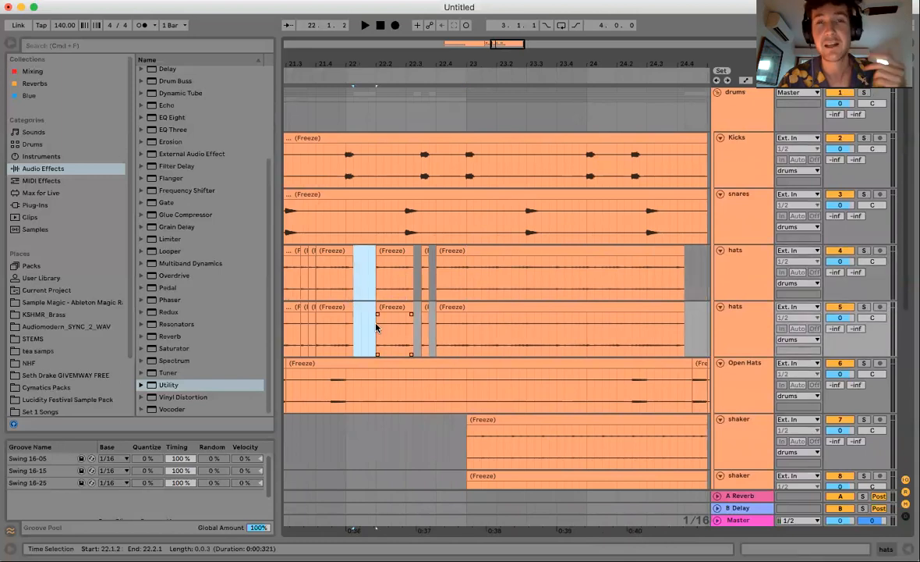
Inspect the crash hits at bars 21 and 17 on the crashes track and audition the one at 17.1.1.
{"action": "left_click_drag", "start_coordinate": [454, 59], "coordinate": [455, 43]}
{"action": "scroll", "coordinate": [468, 270], "scroll_direction": "down", "scroll_amount": 3}
{"action": "scroll", "coordinate": [468, 270], "scroll_direction": "left", "scroll_amount": 2}
{"action": "scroll", "coordinate": [467, 269], "scroll_direction": "left", "scroll_amount": 3}
{"action": "scroll", "coordinate": [466, 269], "scroll_direction": "up", "scroll_amount": 1}
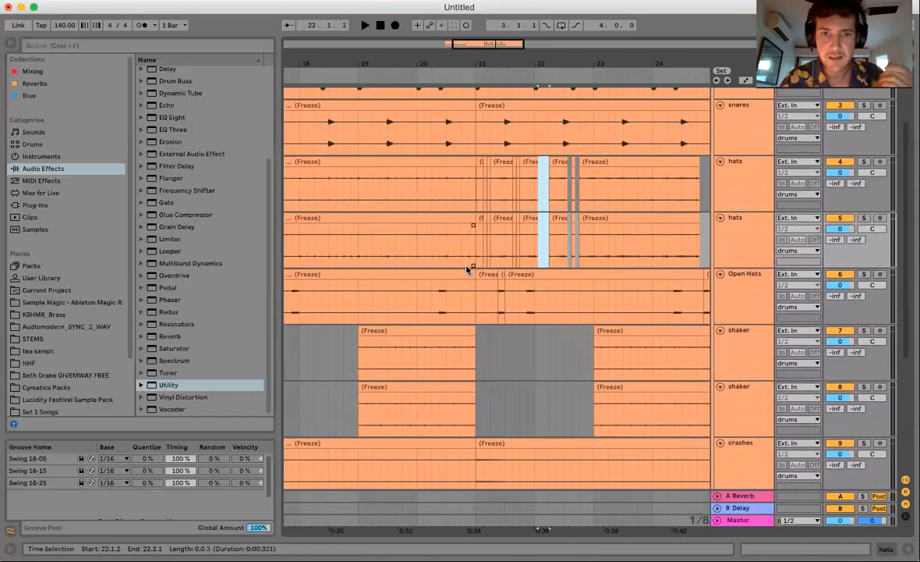
{"action": "scroll", "coordinate": [468, 267], "scroll_direction": "down", "scroll_amount": 1}
{"action": "scroll", "coordinate": [486, 379], "scroll_direction": "down", "scroll_amount": 1}
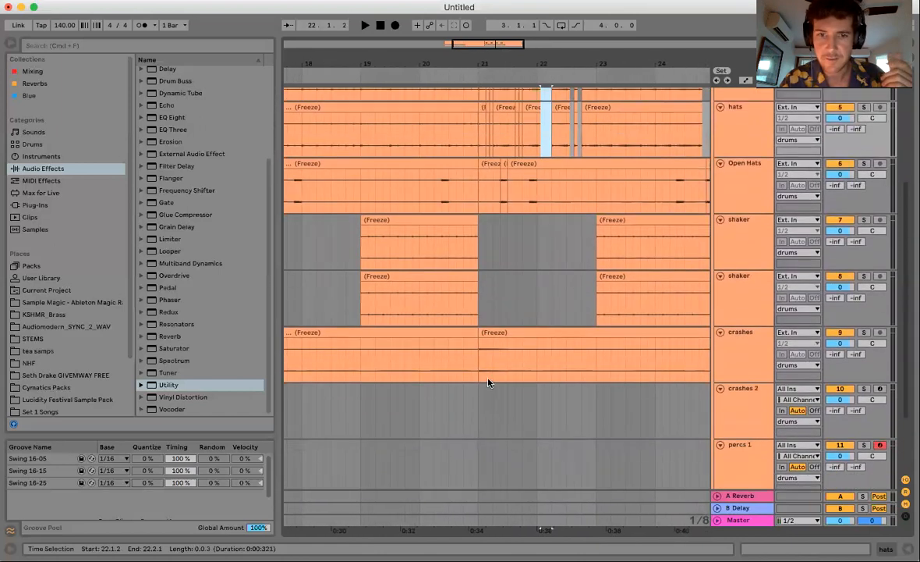
{"action": "left_click", "coordinate": [480, 370]}
{"action": "scroll", "coordinate": [481, 370], "scroll_direction": "down", "scroll_amount": 1}
{"action": "scroll", "coordinate": [534, 315], "scroll_direction": "left", "scroll_amount": 3}
{"action": "scroll", "coordinate": [534, 315], "scroll_direction": "up", "scroll_amount": 1}
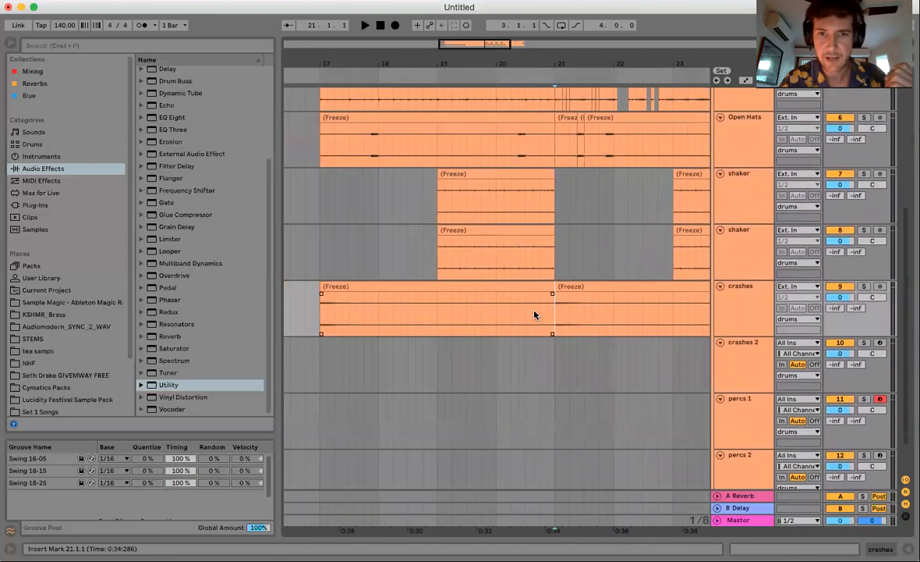
{"action": "left_click_drag", "start_coordinate": [557, 313], "coordinate": [616, 318]}
{"action": "left_click_drag", "start_coordinate": [325, 317], "coordinate": [357, 319]}
{"action": "left_click", "coordinate": [328, 320]}
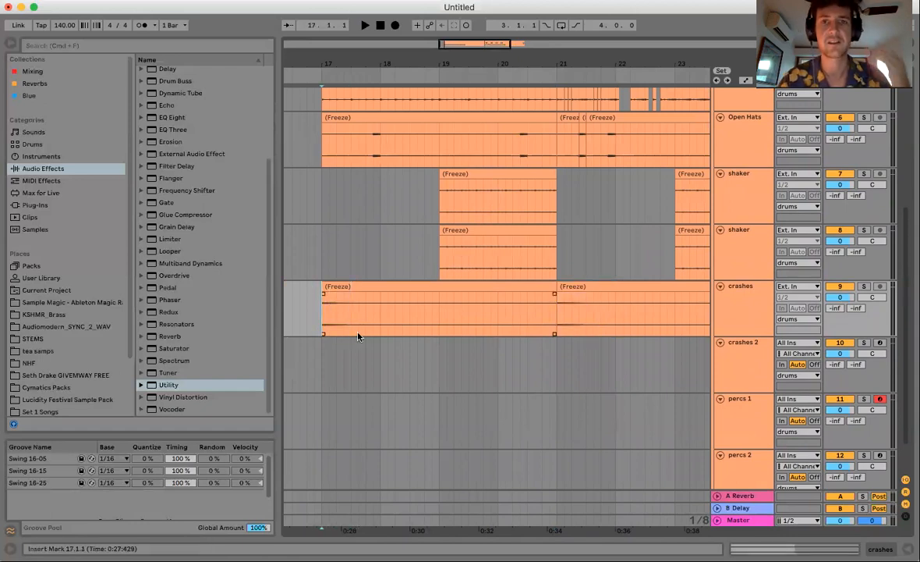
{"action": "key", "text": "space"}
{"action": "key", "text": "space"}
Copy the crash tail from 17.2.1 to 17.4.1, paste it at 20.3.1 on the crashes track, and reverse the pasted clip.
{"action": "left_click_drag", "start_coordinate": [337, 318], "coordinate": [364, 322]}
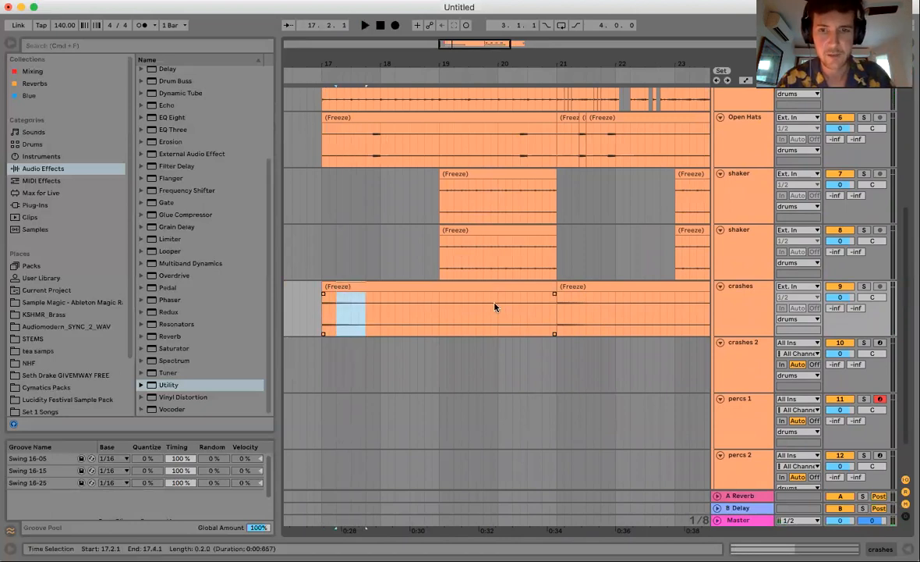
{"action": "left_click", "coordinate": [527, 310]}
{"action": "key", "text": "super+e"}
{"action": "double_click", "coordinate": [542, 287]}
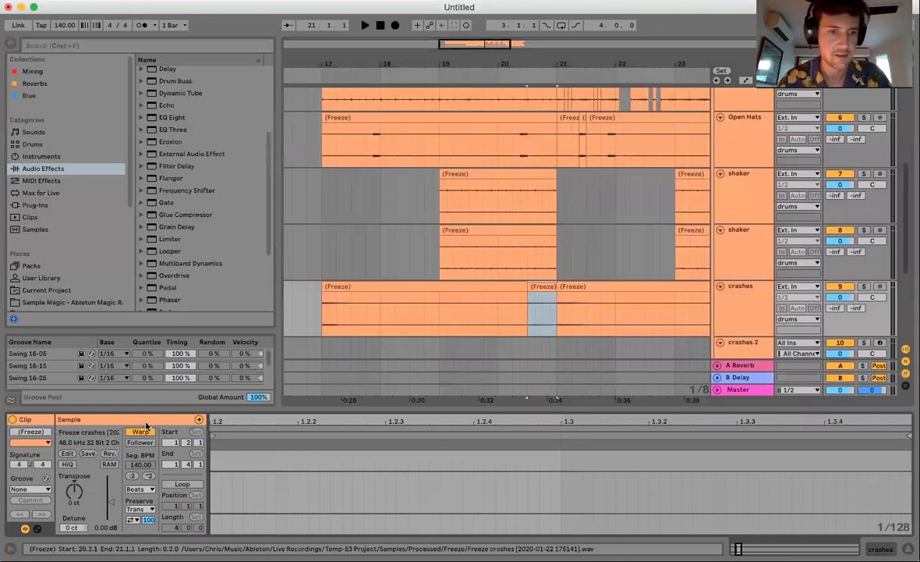
{"action": "left_click", "coordinate": [111, 454]}
{"action": "left_click", "coordinate": [534, 320]}
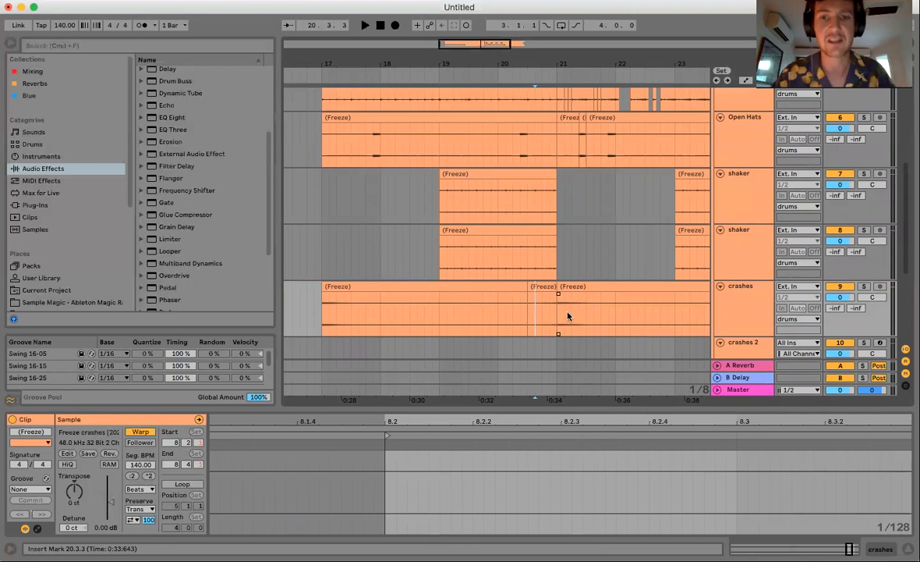
Copy the crash tail from 21.2.1 to 21.4.1, paste it at 24.3.1 on the crashes track, and reverse the pasted clip.
{"action": "scroll", "coordinate": [593, 300], "scroll_direction": "down", "scroll_amount": 2}
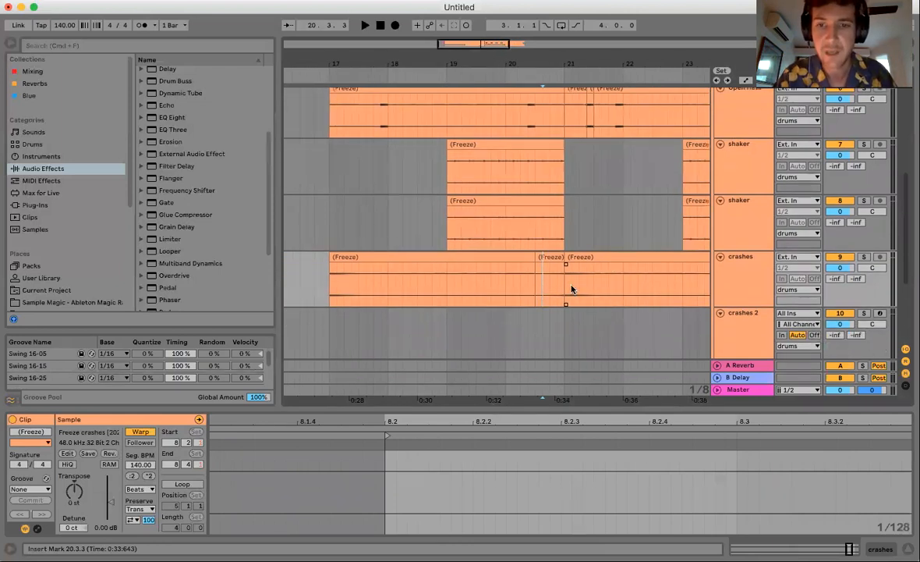
{"action": "scroll", "coordinate": [557, 292], "scroll_direction": "right", "scroll_amount": 3}
{"action": "left_click_drag", "start_coordinate": [528, 296], "coordinate": [565, 296]}
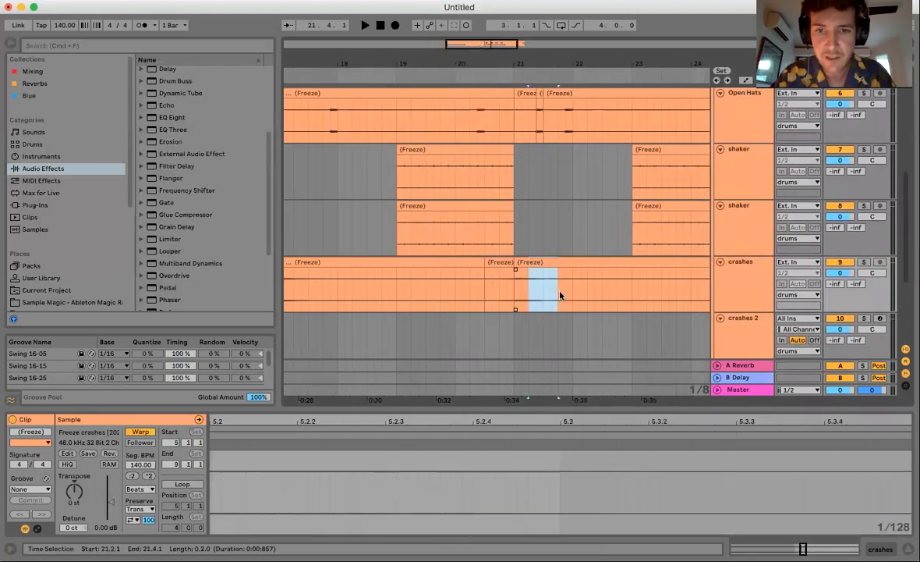
{"action": "scroll", "coordinate": [578, 297], "scroll_direction": "right", "scroll_amount": 3}
{"action": "left_click", "coordinate": [582, 297]}
{"action": "key", "text": "super+v"}
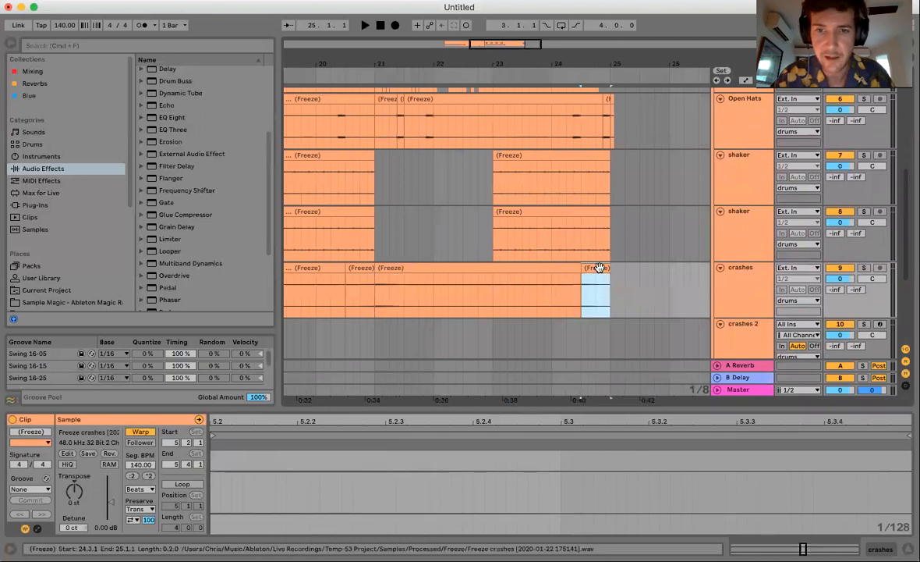
{"action": "double_click", "coordinate": [599, 268]}
{"action": "left_click", "coordinate": [106, 454]}
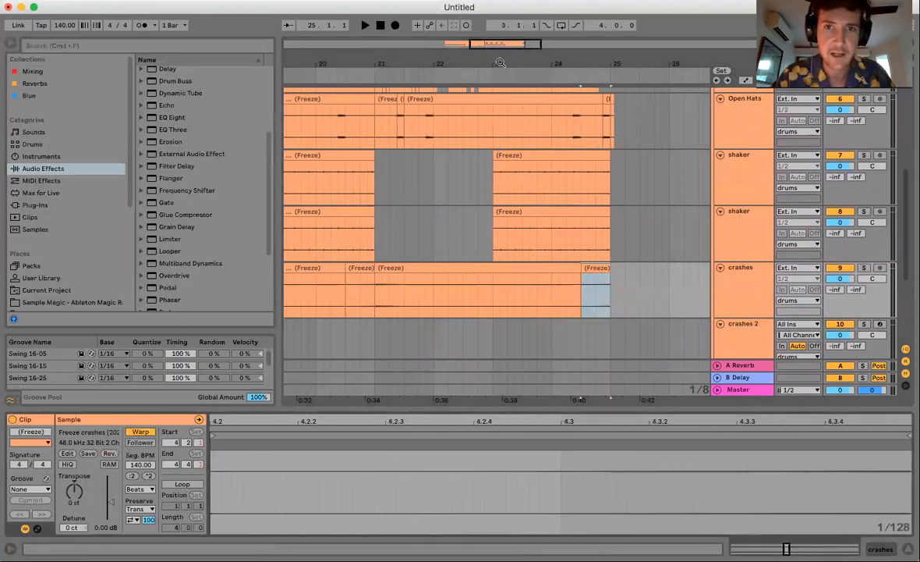
Set the loop to the eight bars of the drum arrangement from 17.1.1 to 25.1.1.
{"action": "left_click_drag", "start_coordinate": [499, 63], "coordinate": [499, 32]}
{"action": "left_click_drag", "start_coordinate": [412, 184], "coordinate": [525, 187]}
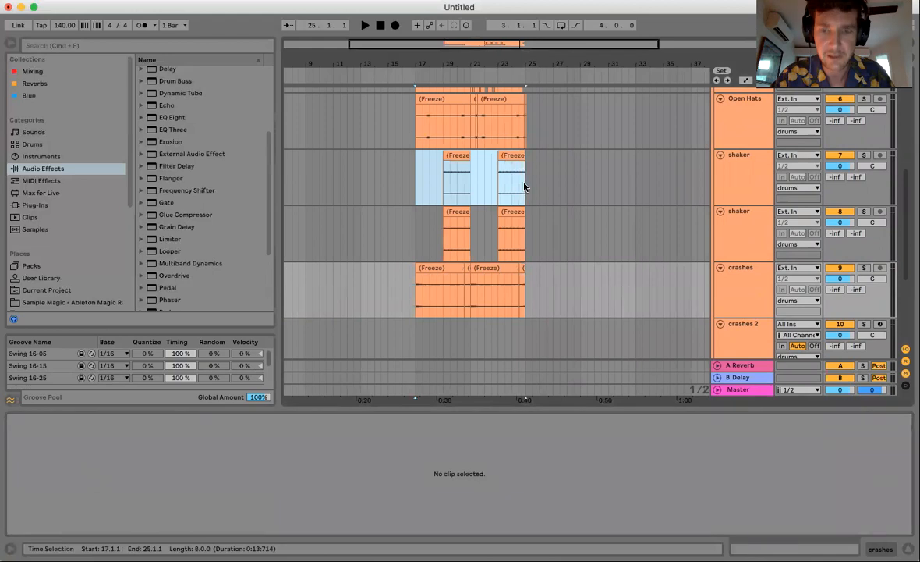
{"action": "left_click", "coordinate": [519, 305]}
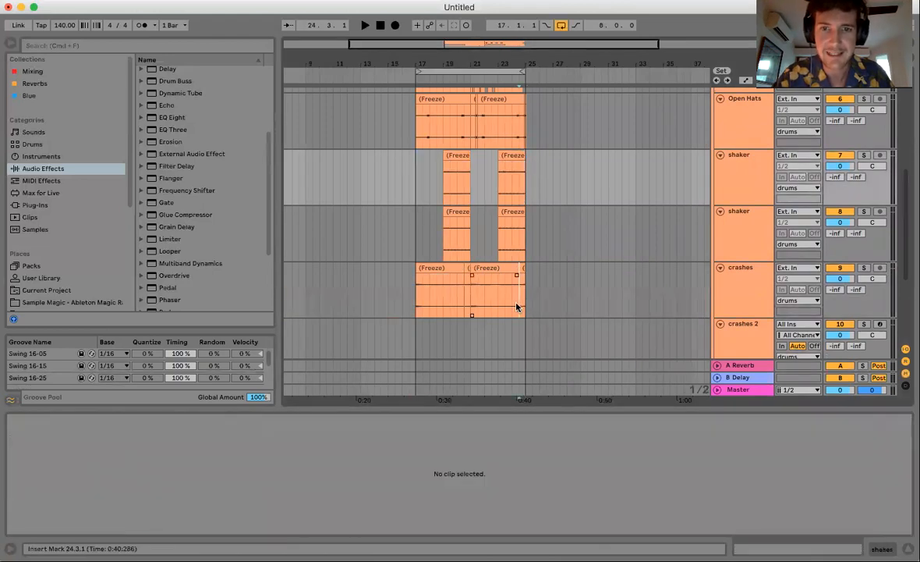
{"action": "left_click_drag", "start_coordinate": [511, 64], "coordinate": [510, 94]}
{"action": "scroll", "coordinate": [440, 267], "scroll_direction": "left", "scroll_amount": 2}
{"action": "scroll", "coordinate": [442, 268], "scroll_direction": "down", "scroll_amount": 1}
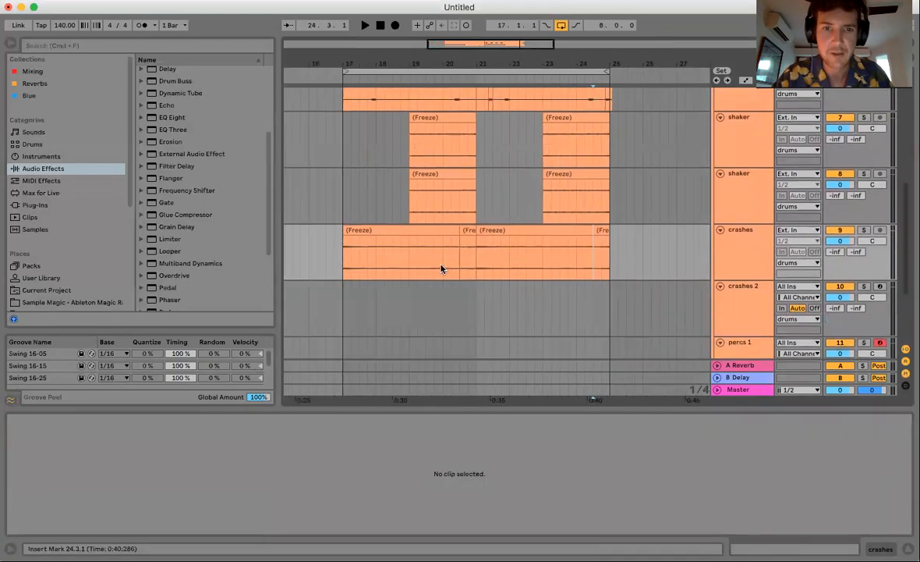
{"action": "scroll", "coordinate": [426, 320], "scroll_direction": "down", "scroll_amount": 1}
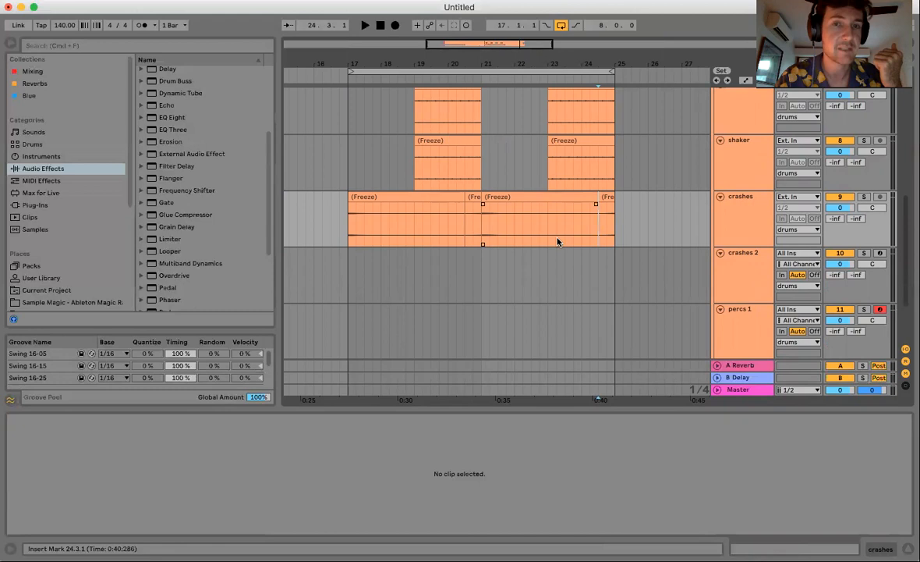
Add a locator named "drop 1 A" at 17.1.1, the start of the drum section.
{"action": "left_click_drag", "start_coordinate": [565, 58], "coordinate": [565, 41]}
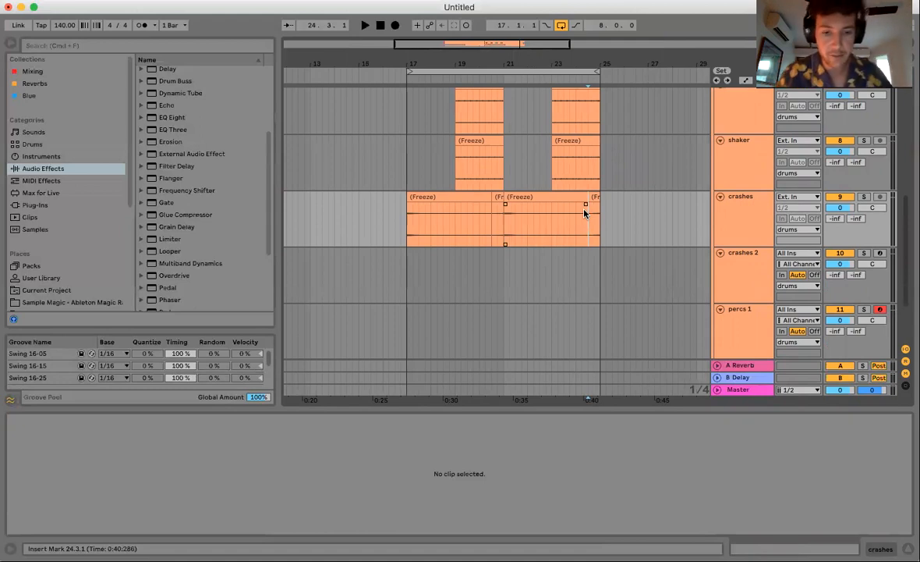
{"action": "scroll", "coordinate": [581, 209], "scroll_direction": "up", "scroll_amount": 5}
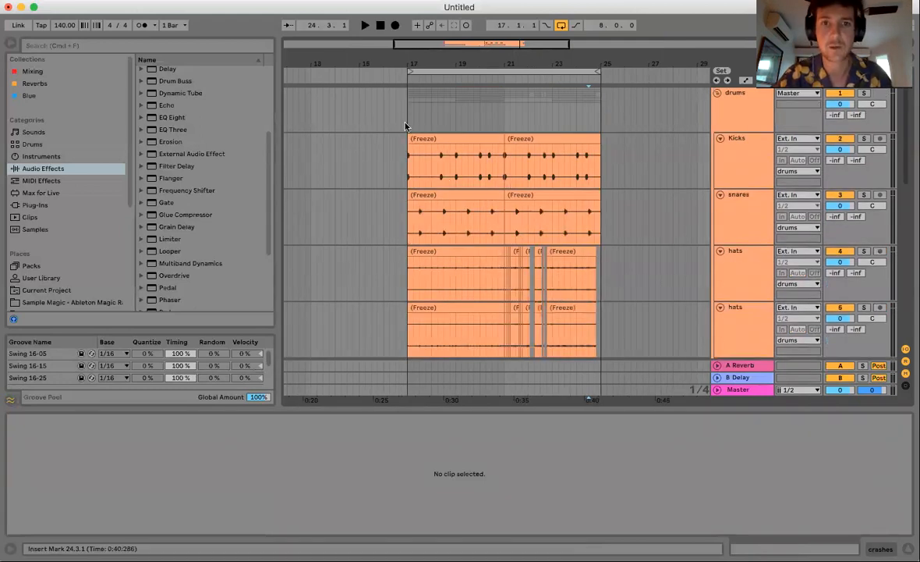
{"action": "key", "text": "super+a"}
{"action": "left_click_drag", "start_coordinate": [415, 62], "coordinate": [415, 125]}
{"action": "right_click", "coordinate": [378, 82]}
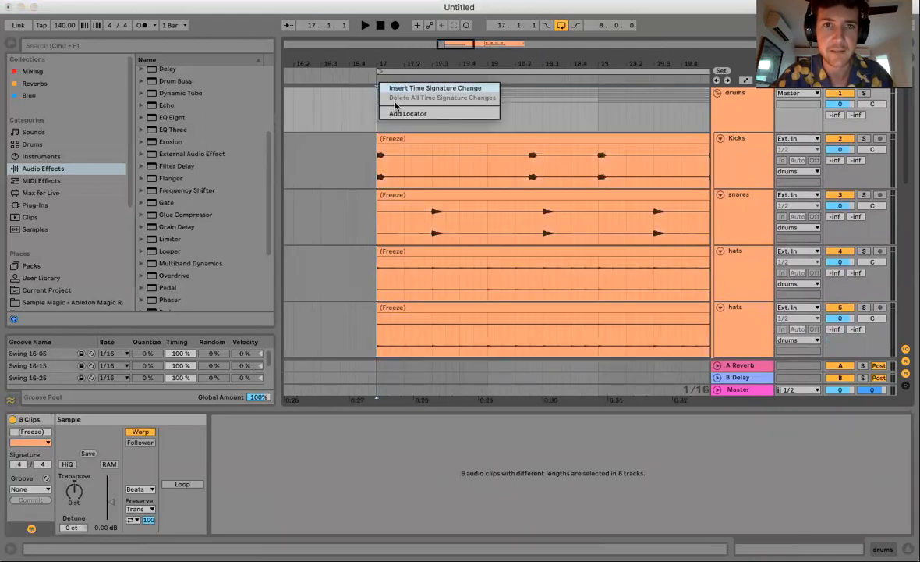
{"action": "left_click", "coordinate": [394, 113]}
{"action": "type", "text": "drop 1 A"}
{"action": "left_click", "coordinate": [425, 109]}
Duplicate the whole drums group section from 17.1.1 to 25.1.1 so the copy starts at 25.1.1.
{"action": "mouse_move", "coordinate": [442, 66]}
{"action": "left_mouse_down"}
{"action": "mouse_move", "coordinate": [441, 56]}
{"action": "mouse_move", "coordinate": [479, 68]}
{"action": "mouse_move", "coordinate": [531, 131]}
{"action": "mouse_move", "coordinate": [580, 132]}
{"action": "left_mouse_up"}
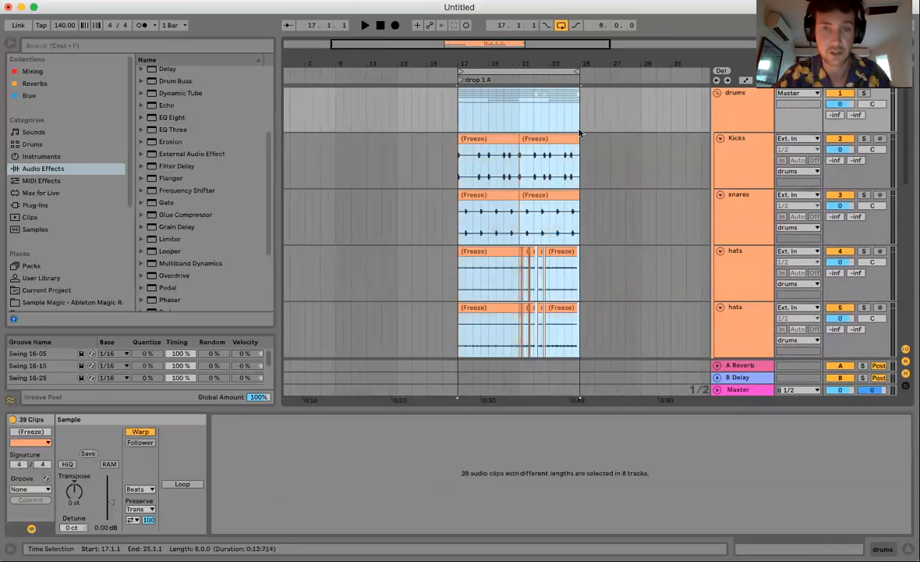
{"action": "key", "text": "super+l"}
{"action": "key", "text": "super+d"}
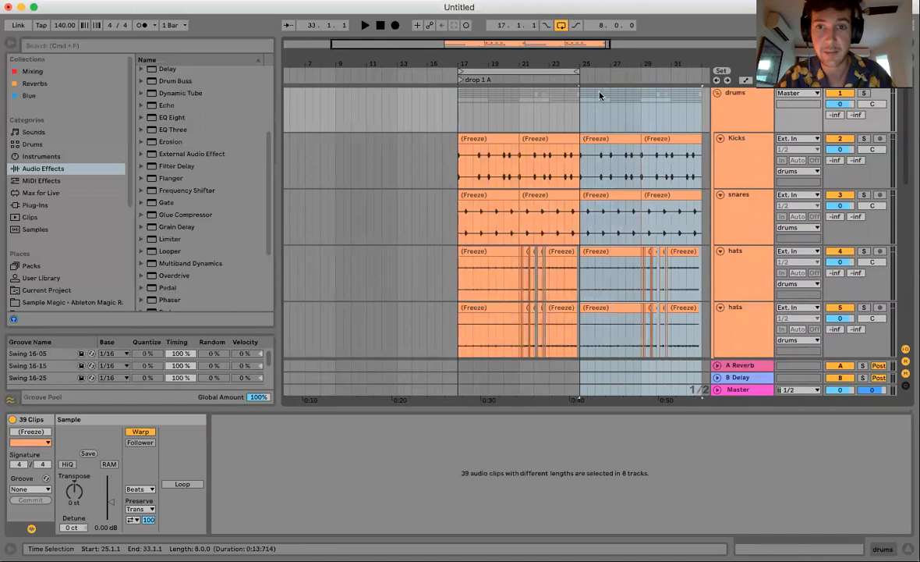
Add a locator named "drop 1 B" at 25.1.1 and extend the loop to 16 bars, from 17.1.1 to 33.1.1.
{"action": "right_click", "coordinate": [583, 82]}
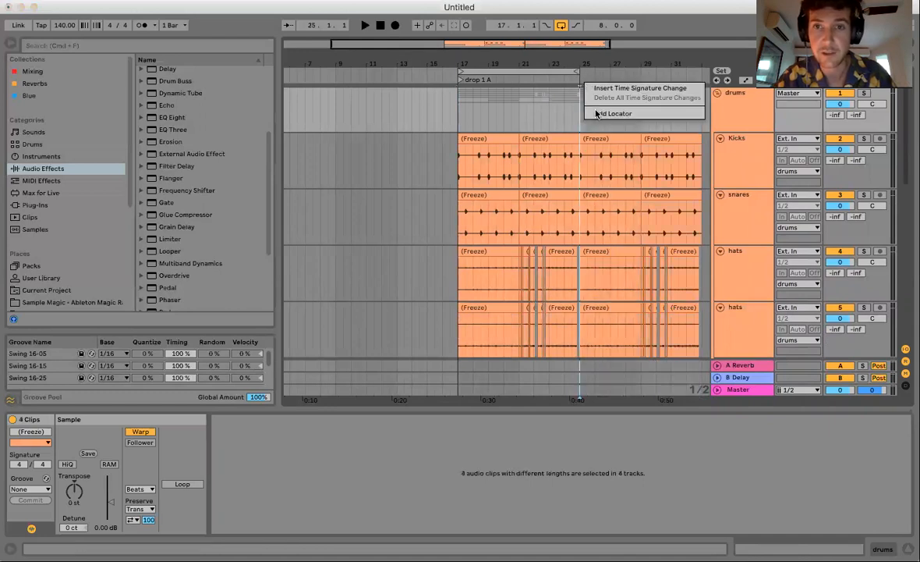
{"action": "left_click", "coordinate": [603, 87]}
{"action": "type", "text": "dro"}
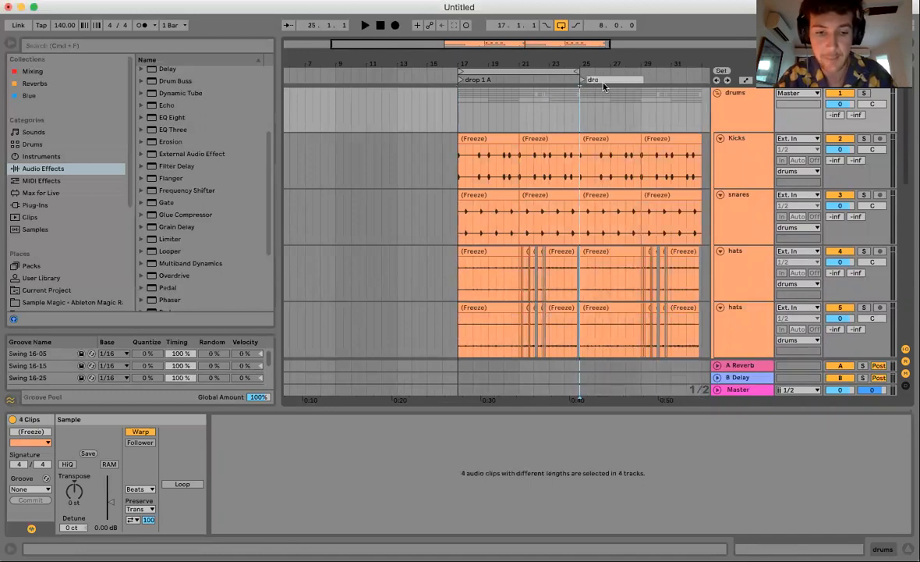
{"action": "type", "text": "p 1 B"}
{"action": "left_click", "coordinate": [580, 126]}
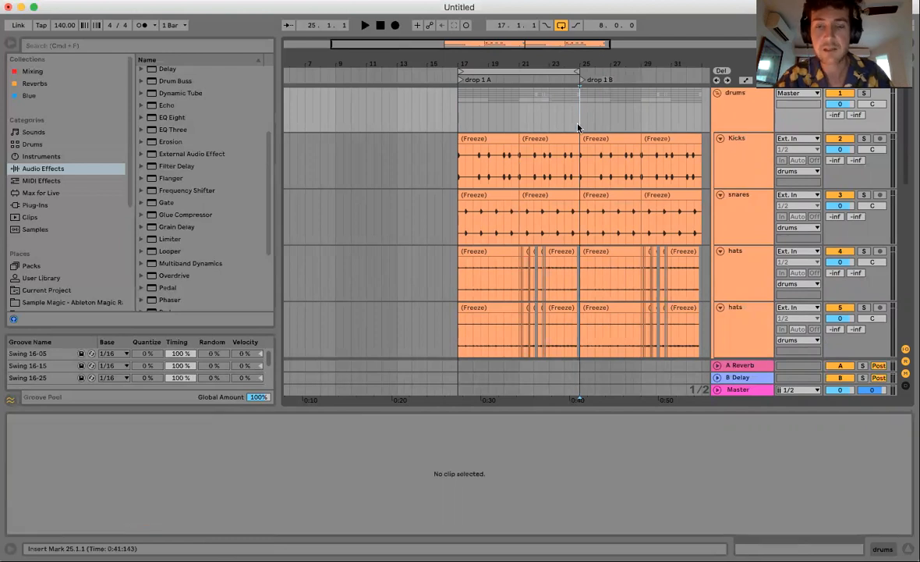
{"action": "scroll", "coordinate": [579, 126], "scroll_direction": "right", "scroll_amount": 3}
{"action": "left_click_drag", "start_coordinate": [483, 74], "coordinate": [611, 74]}
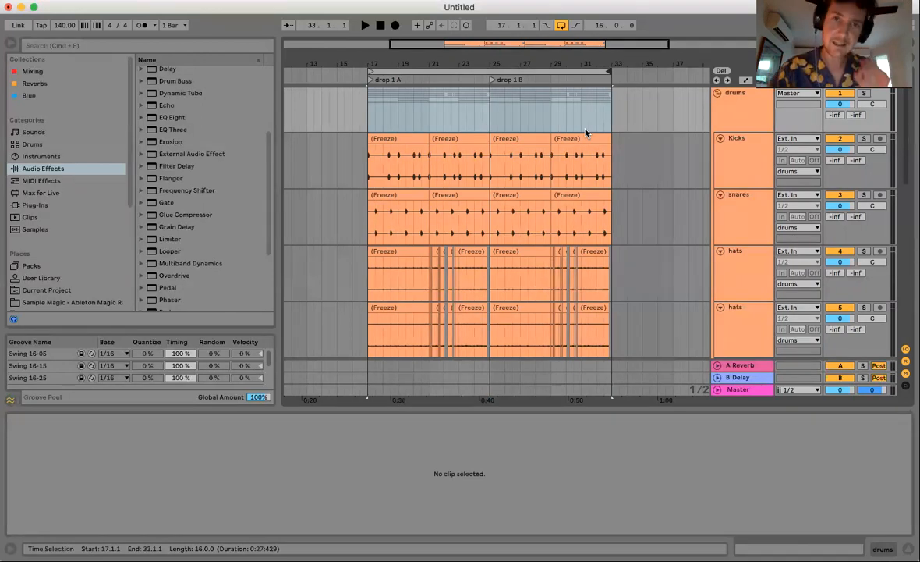
Highlight the drop 1 A section across the drums group and review its tracks down to crashes 2 and the percs.
{"action": "left_click_drag", "start_coordinate": [493, 103], "coordinate": [372, 107]}
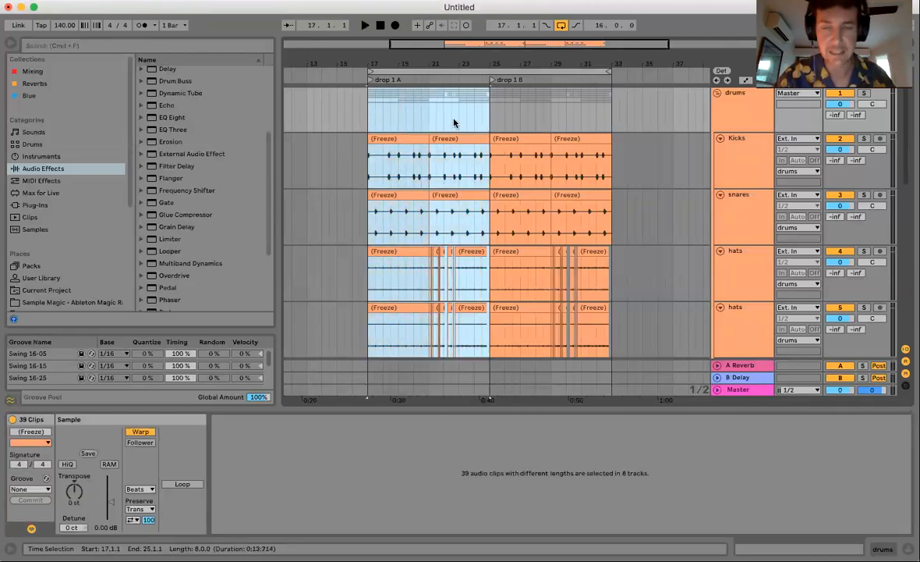
{"action": "scroll", "coordinate": [508, 126], "scroll_direction": "down", "scroll_amount": 5}
{"action": "scroll", "coordinate": [508, 126], "scroll_direction": "down", "scroll_amount": 8}
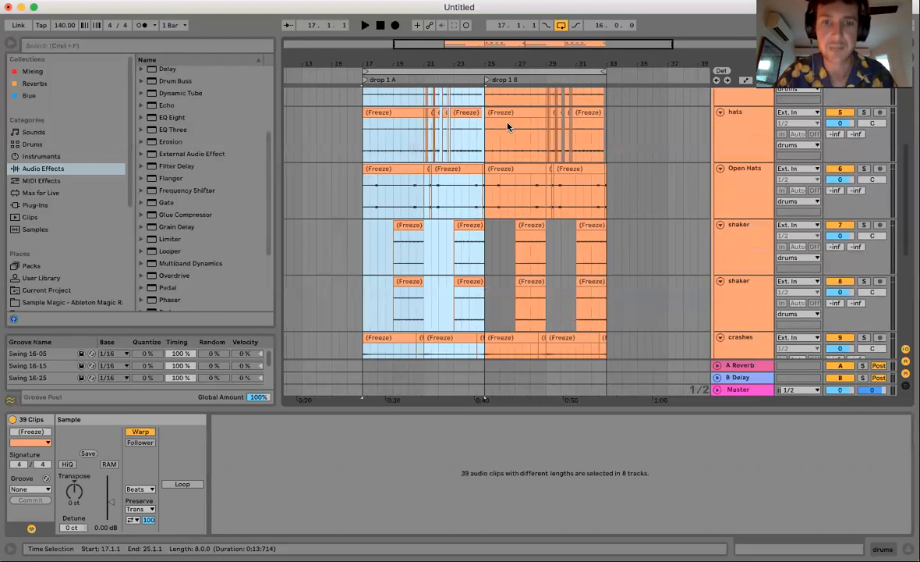
{"action": "scroll", "coordinate": [507, 123], "scroll_direction": "down", "scroll_amount": 2}
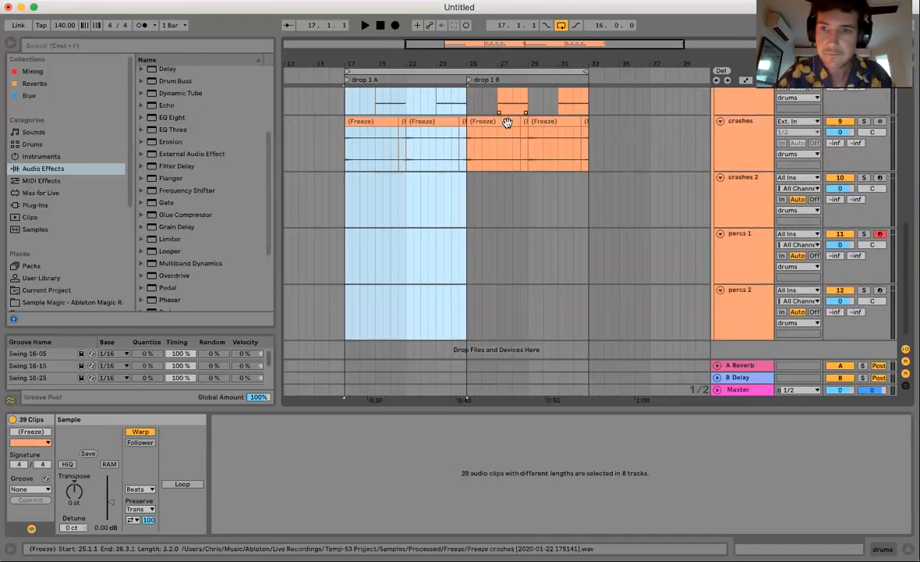
{"action": "left_click", "coordinate": [464, 204]}
{"action": "scroll", "coordinate": [463, 209], "scroll_direction": "up", "scroll_amount": 4}
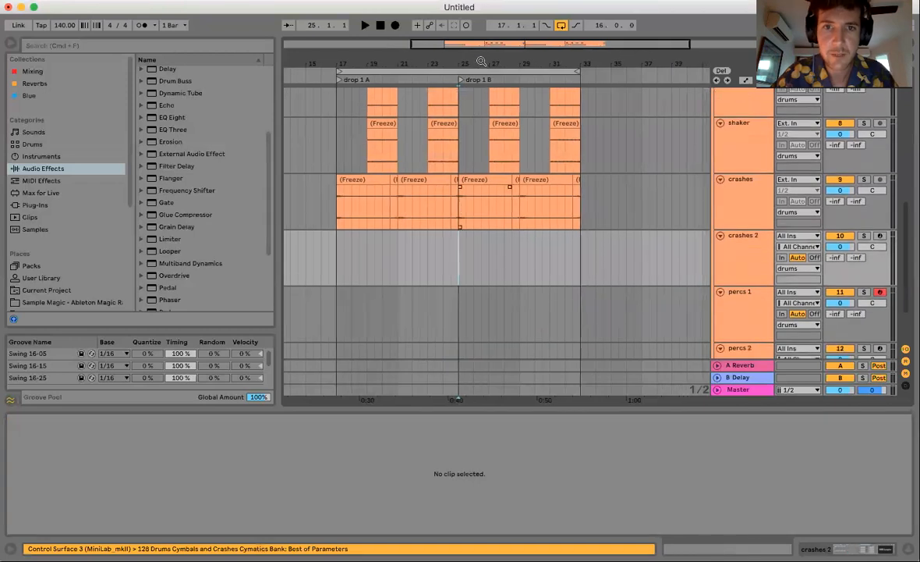
{"action": "left_click", "coordinate": [459, 279]}
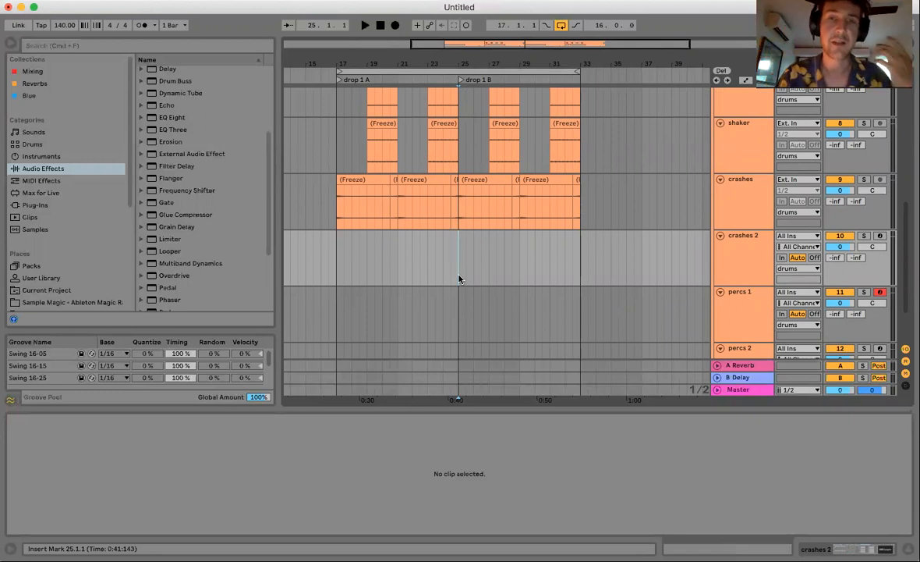
Examine the kick at 25.1.1, the snare at 25.3.1 and the gaps around them at the start of drop 1 B.
{"action": "scroll", "coordinate": [459, 279], "scroll_direction": "up", "scroll_amount": 10}
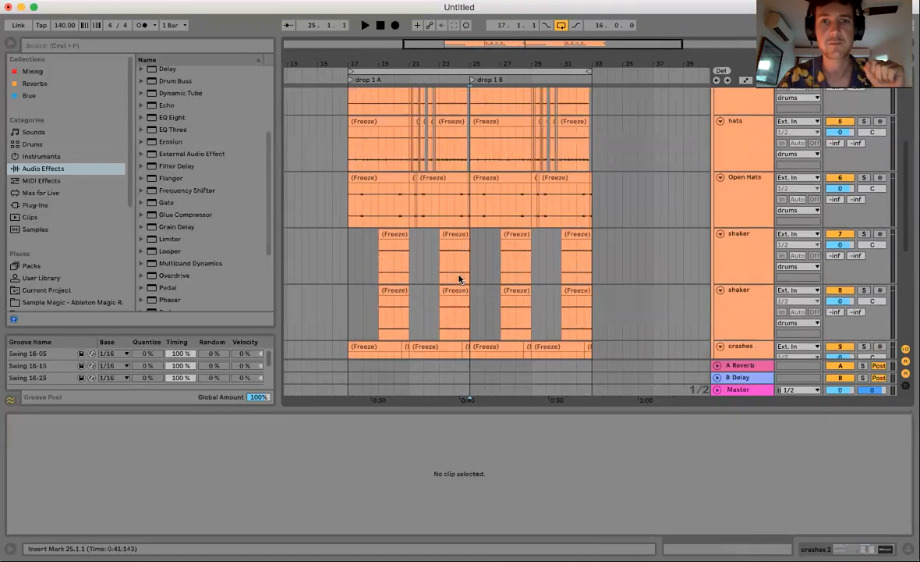
{"action": "left_click_drag", "start_coordinate": [473, 64], "coordinate": [472, 140]}
{"action": "left_click", "coordinate": [407, 140]}
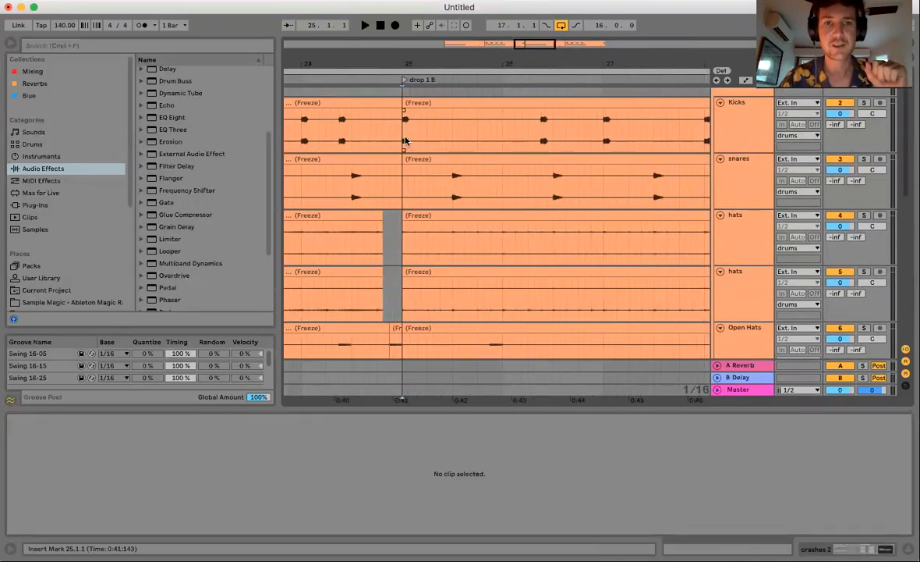
{"action": "left_click_drag", "start_coordinate": [400, 140], "coordinate": [425, 142]}
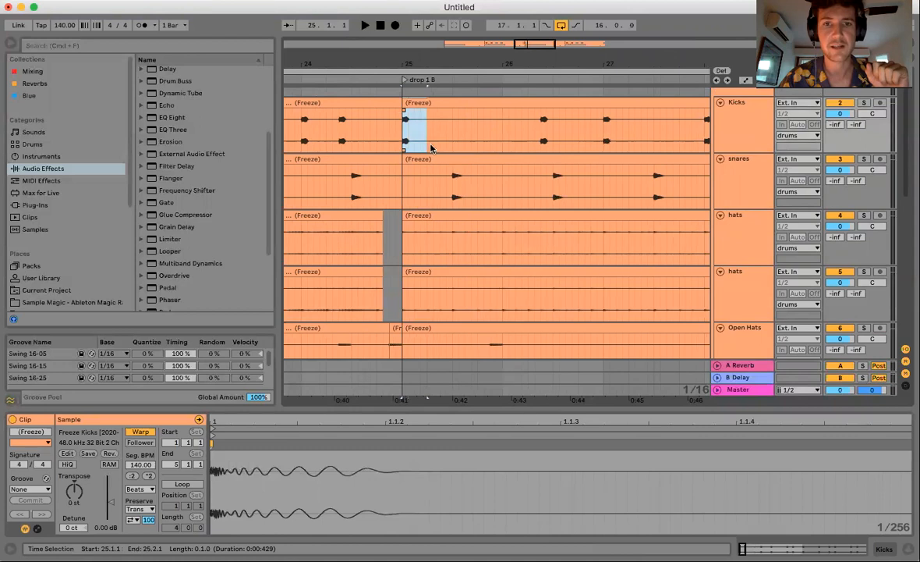
{"action": "left_click", "coordinate": [456, 181]}
{"action": "left_click_drag", "start_coordinate": [457, 181], "coordinate": [505, 189]}
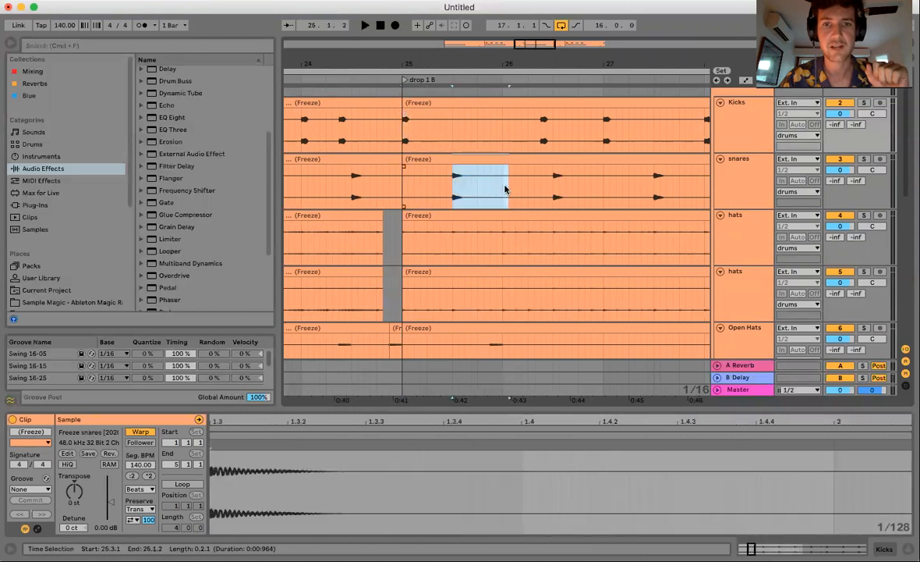
{"action": "left_click", "coordinate": [448, 142]}
{"action": "left_click", "coordinate": [423, 190]}
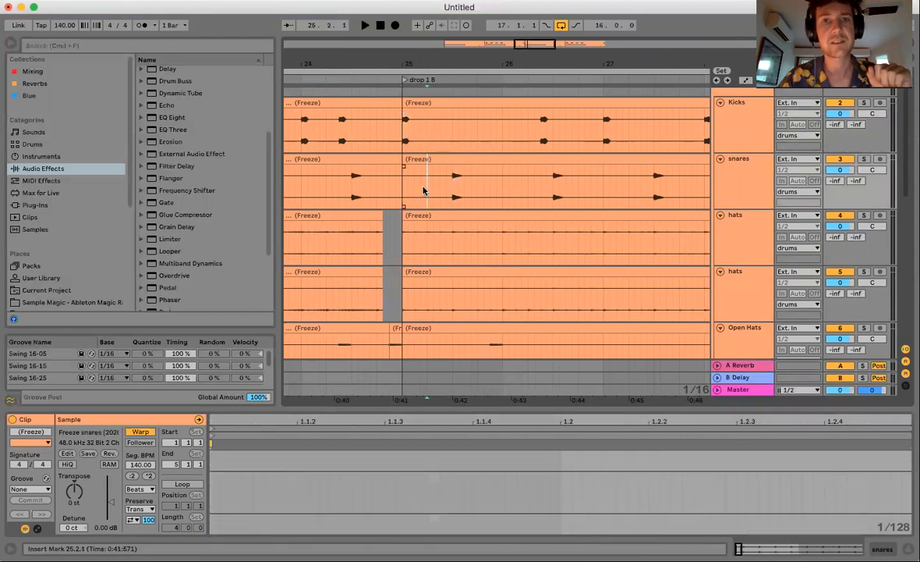
{"action": "left_click", "coordinate": [450, 181], "text": "shift"}
{"action": "left_click", "coordinate": [478, 187]}
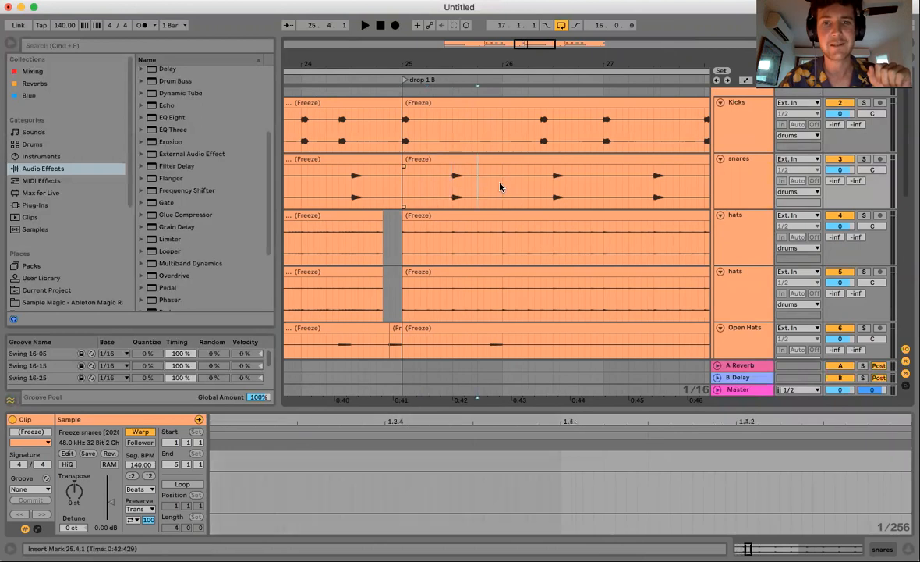
{"action": "left_click", "coordinate": [528, 198], "text": "shift"}
{"action": "left_click", "coordinate": [402, 190]}
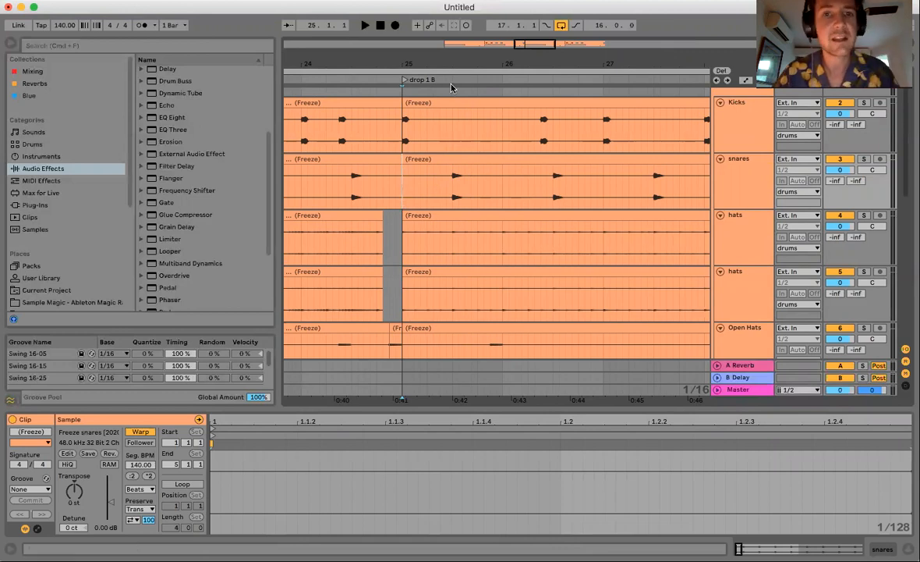
Highlight the gap after the first kick of drop 1 B, from 25.2.1 to 25.4.1 on the Kicks track.
{"action": "left_click_drag", "start_coordinate": [455, 64], "coordinate": [454, 67]}
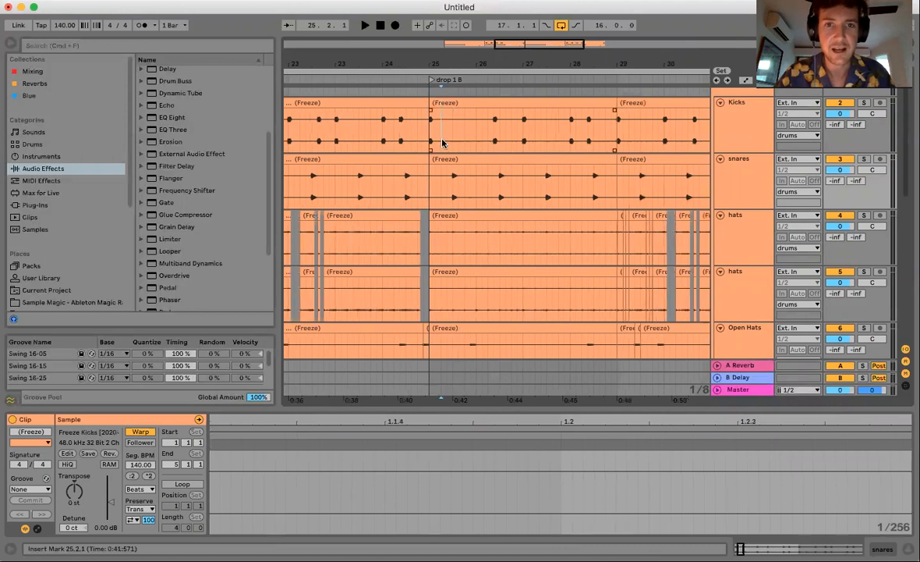
{"action": "left_click", "coordinate": [468, 143]}
{"action": "left_click_drag", "start_coordinate": [442, 143], "coordinate": [464, 140]}
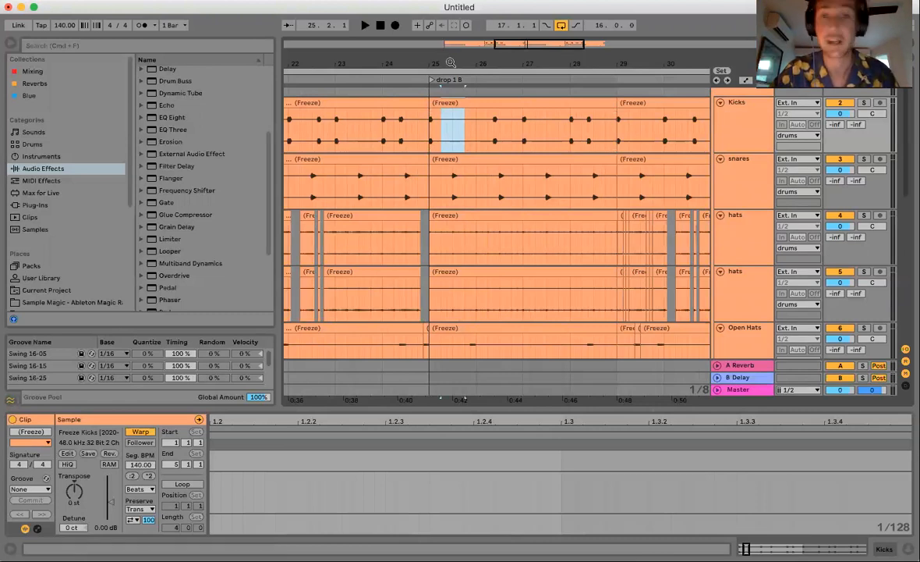
{"action": "left_click_drag", "start_coordinate": [451, 62], "coordinate": [408, 156]}
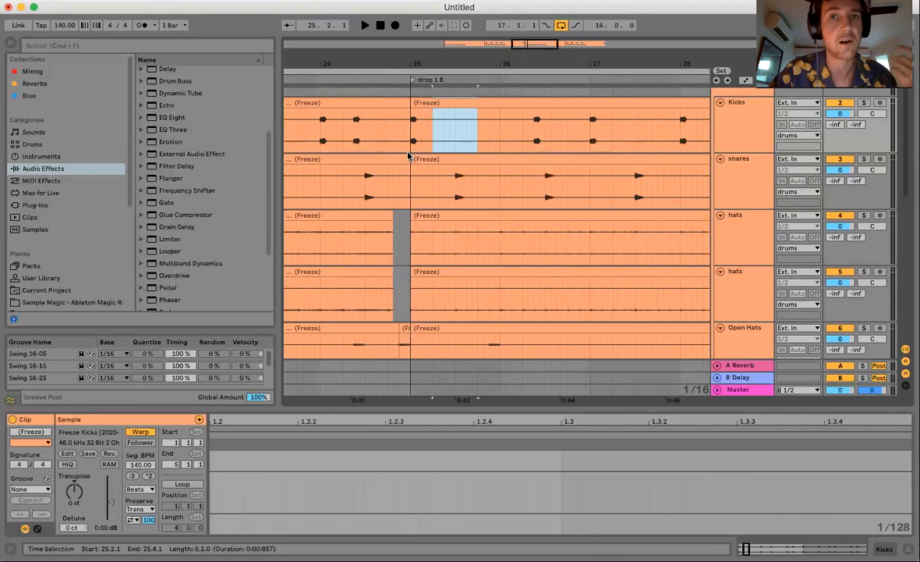
Create an empty MIDI clip on the crashes 2 track from 25.2.1 to 25.4.1.
{"action": "scroll", "coordinate": [446, 124], "scroll_direction": "down", "scroll_amount": 6}
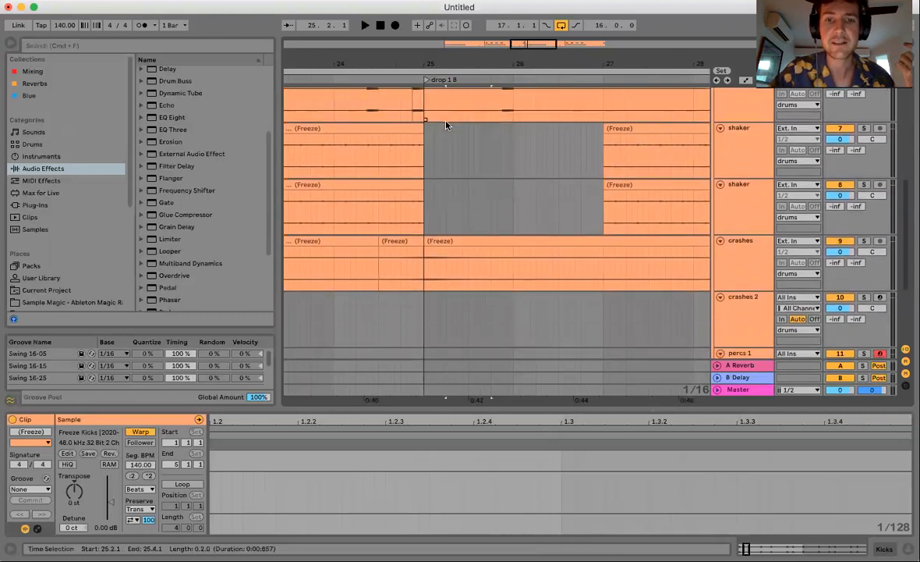
{"action": "scroll", "coordinate": [447, 125], "scroll_direction": "down", "scroll_amount": 2}
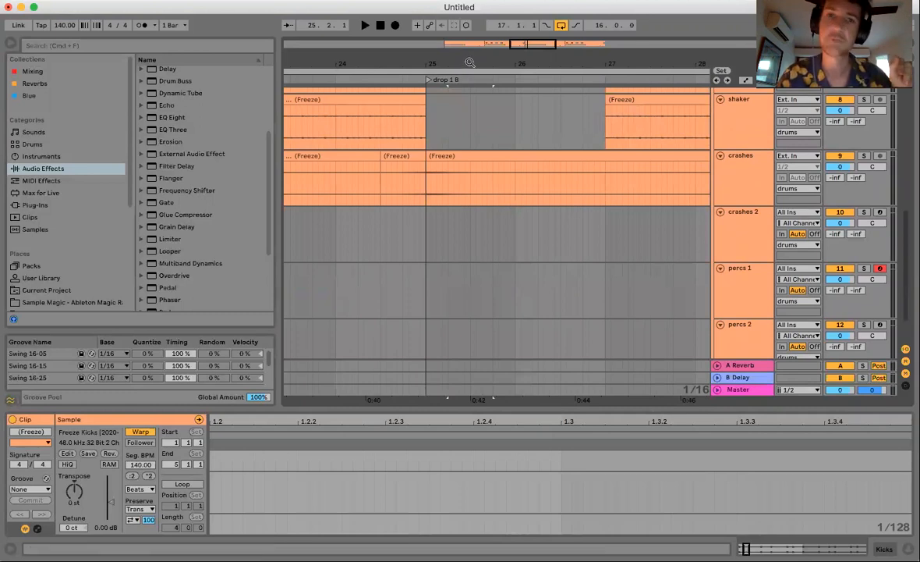
{"action": "left_click_drag", "start_coordinate": [469, 62], "coordinate": [470, 31]}
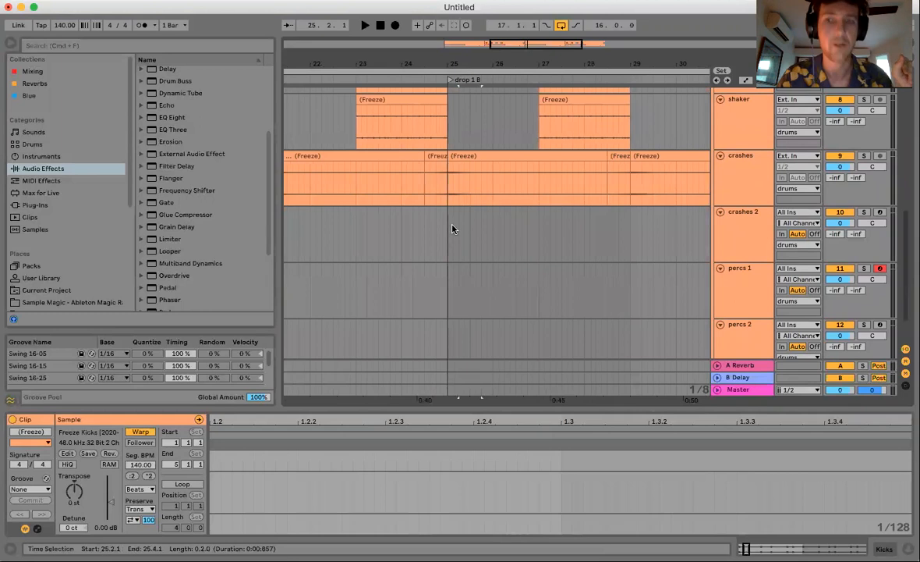
{"action": "left_click", "coordinate": [457, 229]}
{"action": "left_click_drag", "start_coordinate": [456, 229], "coordinate": [479, 230]}
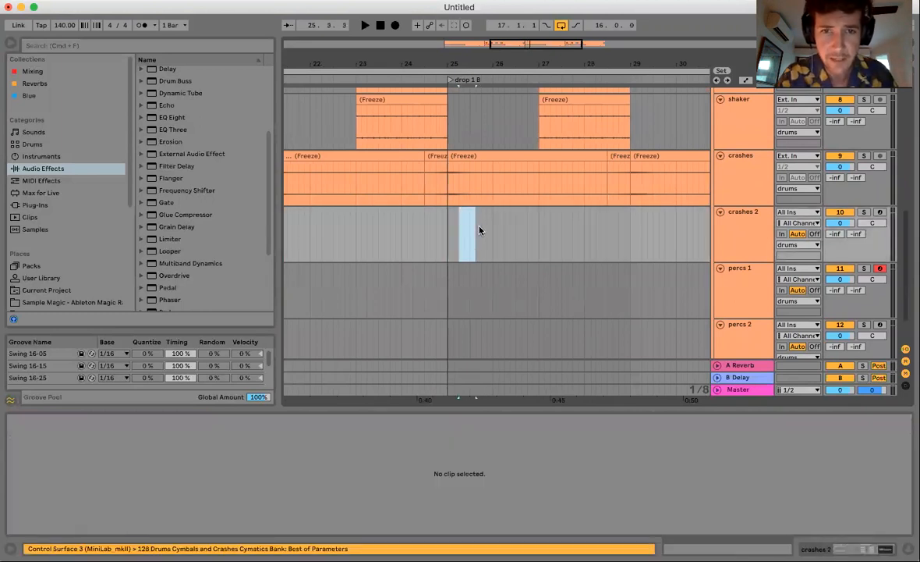
{"action": "key", "text": "super+shift+m"}
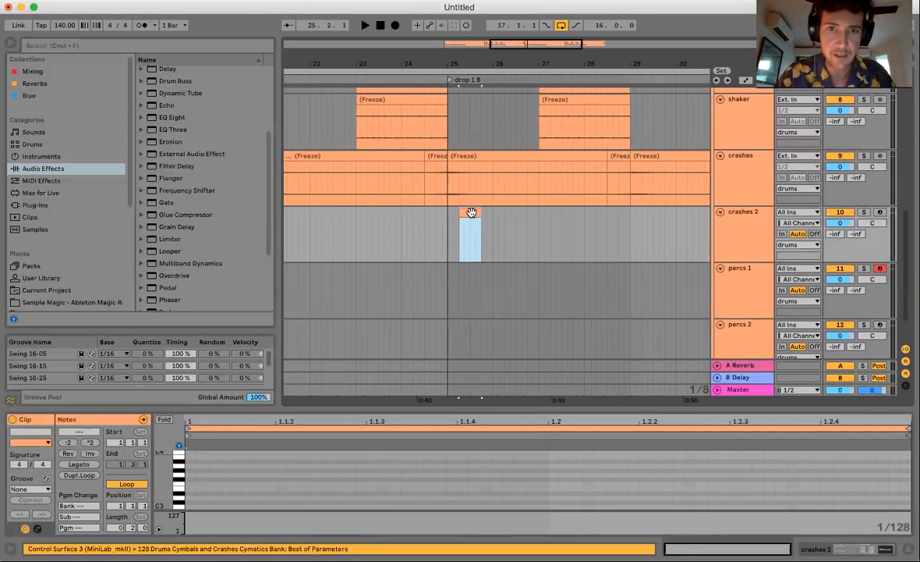
{"action": "left_click", "coordinate": [458, 243]}
Highlight the gap between kick and snare from 25.2.1 to 25.3.1 on the Kicks and snares tracks.
{"action": "scroll", "coordinate": [458, 243], "scroll_direction": "up", "scroll_amount": 5}
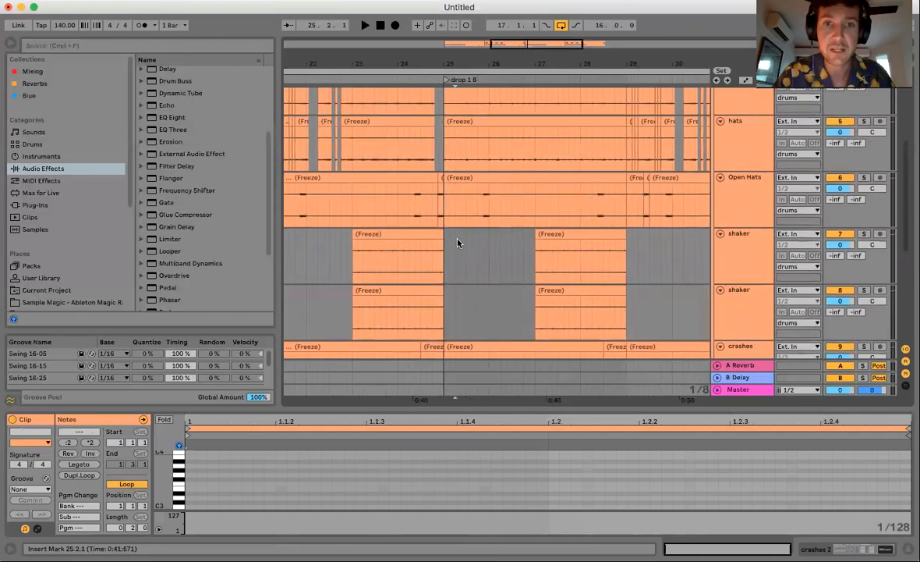
{"action": "left_click_drag", "start_coordinate": [456, 61], "coordinate": [465, 109]}
{"action": "scroll", "coordinate": [484, 231], "scroll_direction": "up", "scroll_amount": 5}
{"action": "left_click_drag", "start_coordinate": [440, 178], "coordinate": [488, 232]}
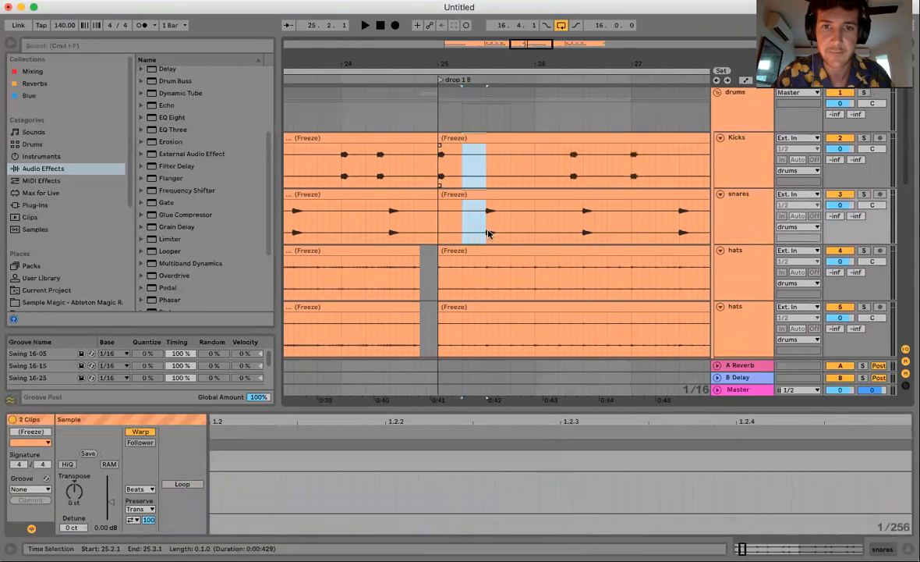
Add an E3 note at the start of the new crashes 2 clip and extend it with Legato to fill the clip.
{"action": "scroll", "coordinate": [488, 231], "scroll_direction": "down", "scroll_amount": 8}
{"action": "left_click", "coordinate": [487, 227]}
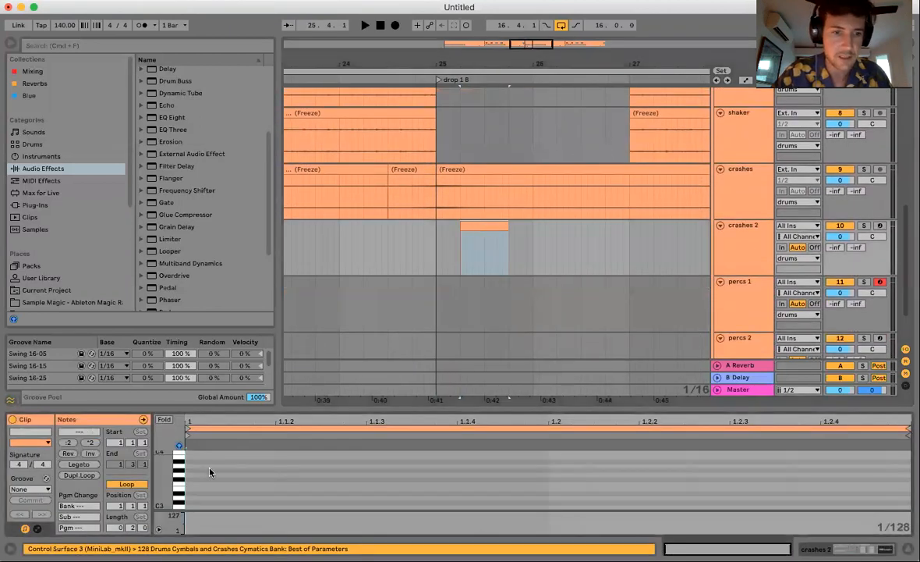
{"action": "double_click", "coordinate": [193, 491]}
{"action": "left_click", "coordinate": [82, 464]}
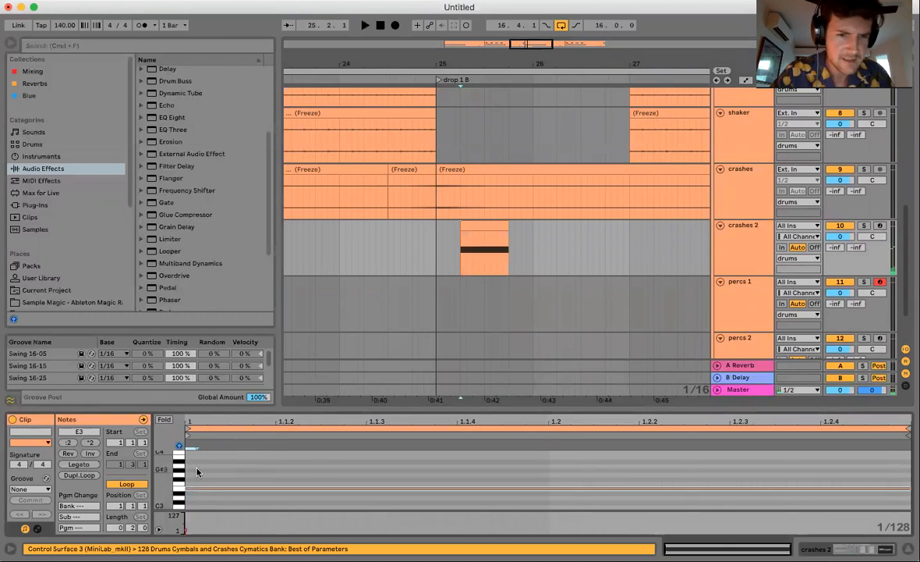
Remove the two Pitch devices ahead of the Sampler on the crashes 2 track.
{"action": "left_click", "coordinate": [743, 255]}
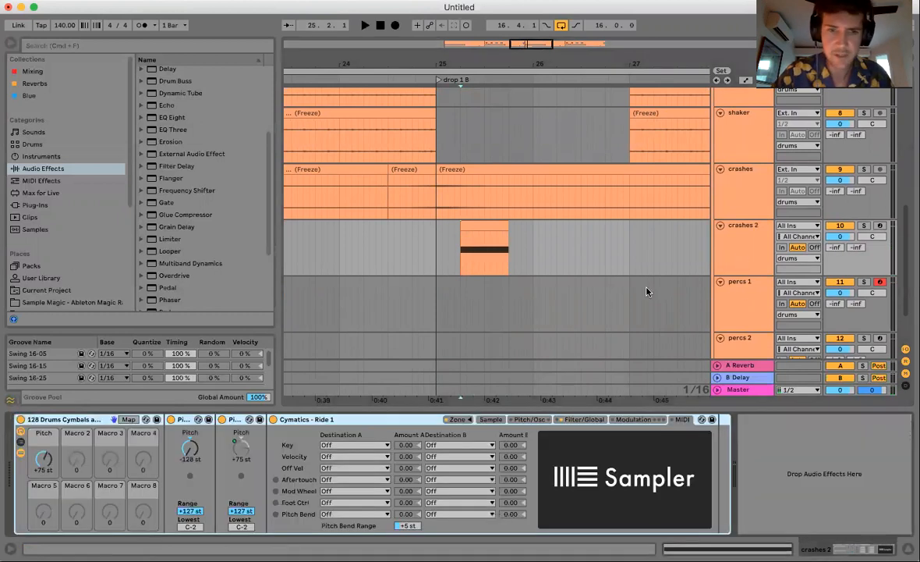
{"action": "left_click", "coordinate": [242, 420]}
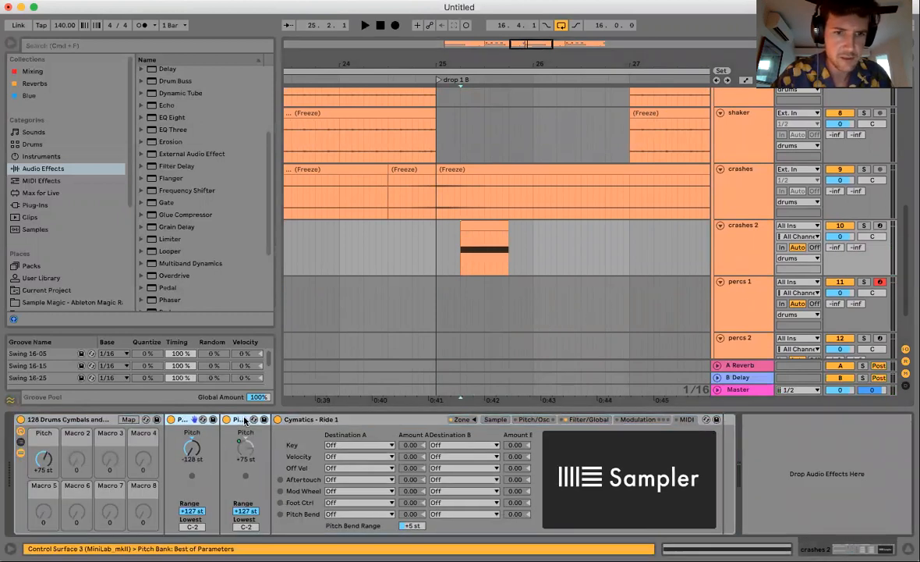
{"action": "key", "text": "Delete"}
Set the volume of the crashes 2 Sampler to -36 dB in its Filter/Global settings.
{"action": "left_click", "coordinate": [415, 419]}
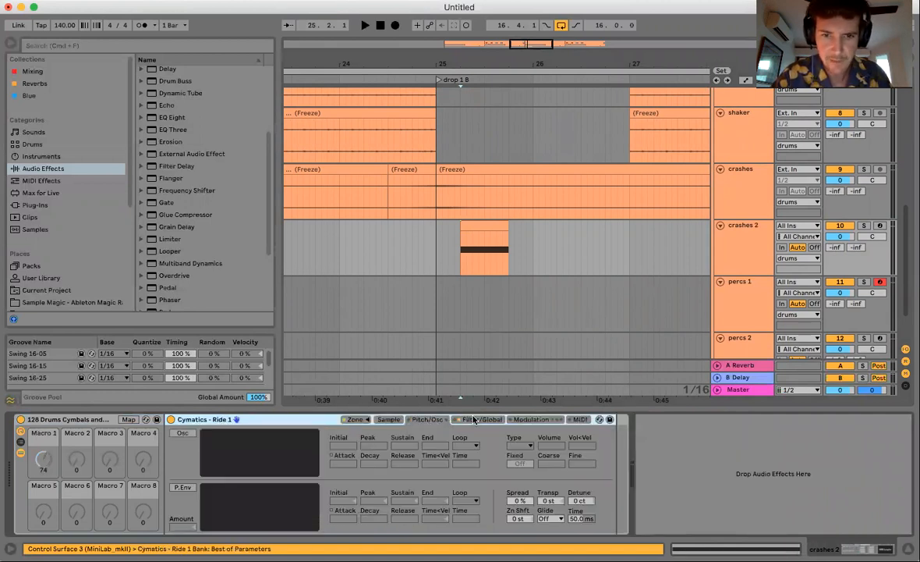
{"action": "left_click", "coordinate": [474, 419]}
{"action": "left_click", "coordinate": [387, 420]}
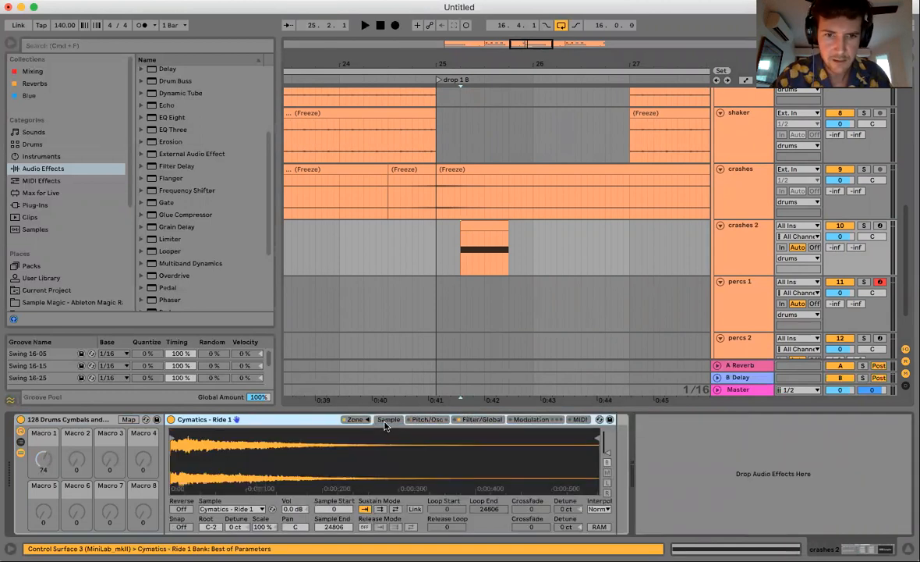
{"action": "left_click", "coordinate": [488, 419]}
{"action": "left_click", "coordinate": [478, 239]}
{"action": "left_click", "coordinate": [485, 224]}
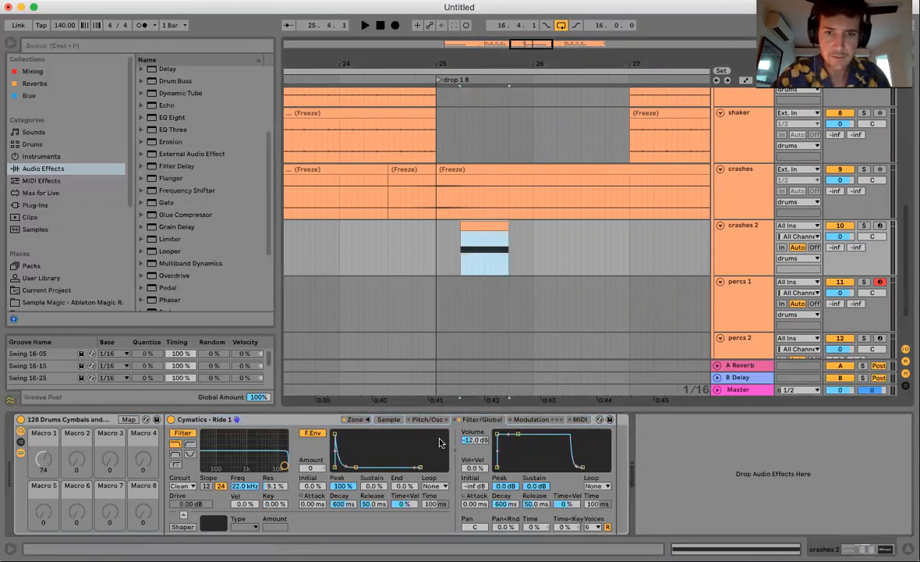
{"action": "type", "text": "-"}
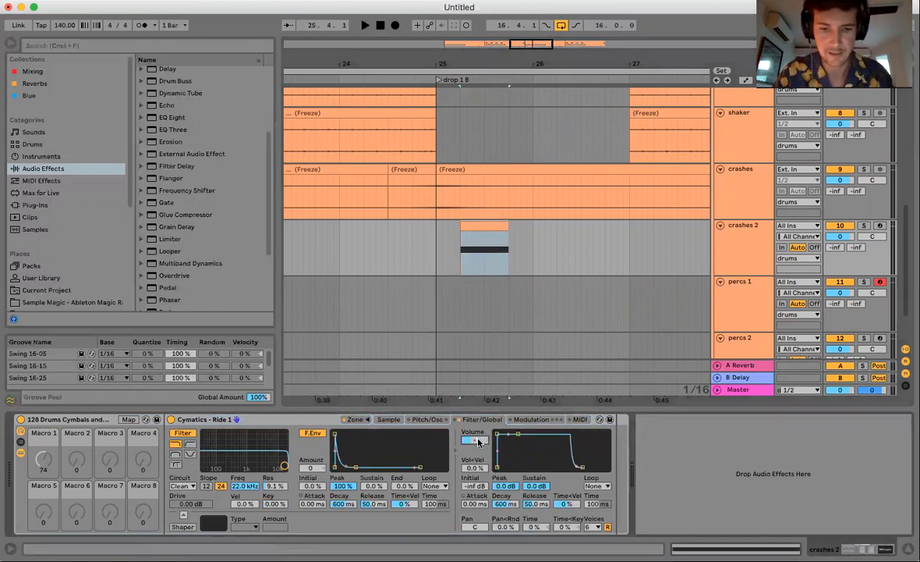
{"action": "type", "text": "36"}
{"action": "key", "text": "Return"}
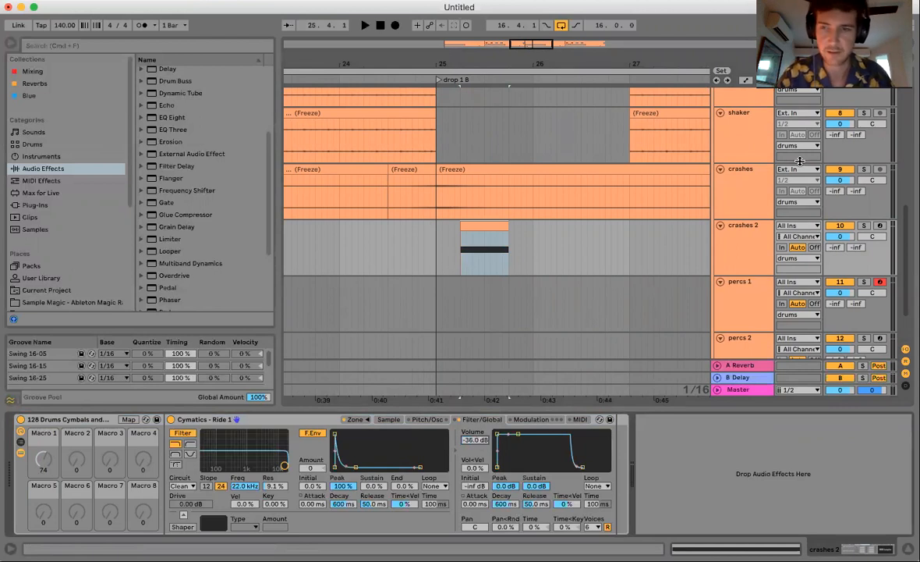
Audition the clip with crashes 2 soloed, and transpose its note up two semitones to F#3.
{"action": "left_click", "coordinate": [864, 226]}
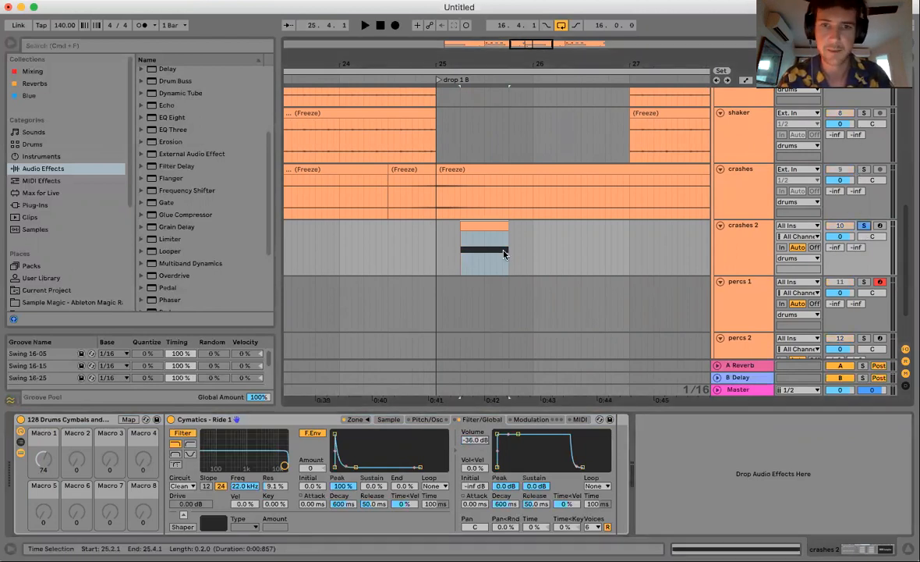
{"action": "key", "text": "space"}
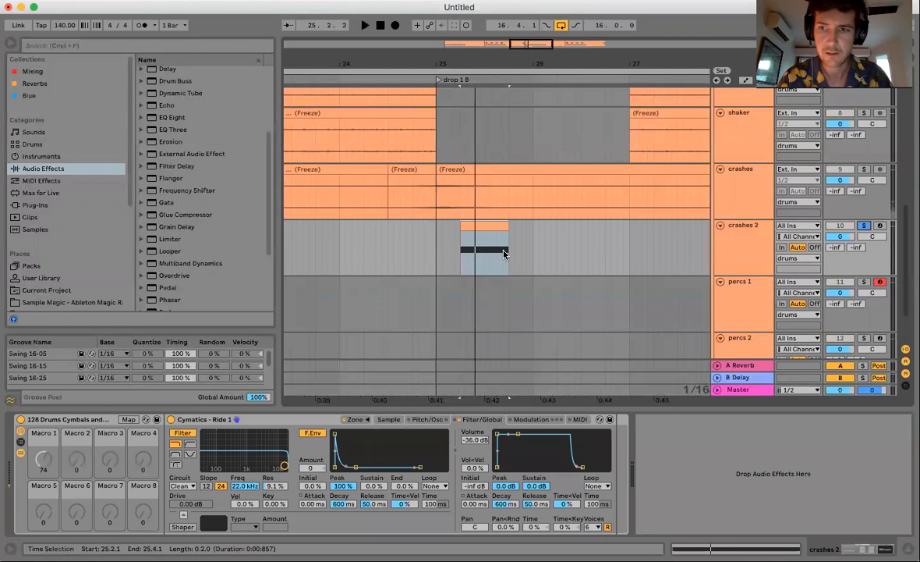
{"action": "double_click", "coordinate": [480, 225]}
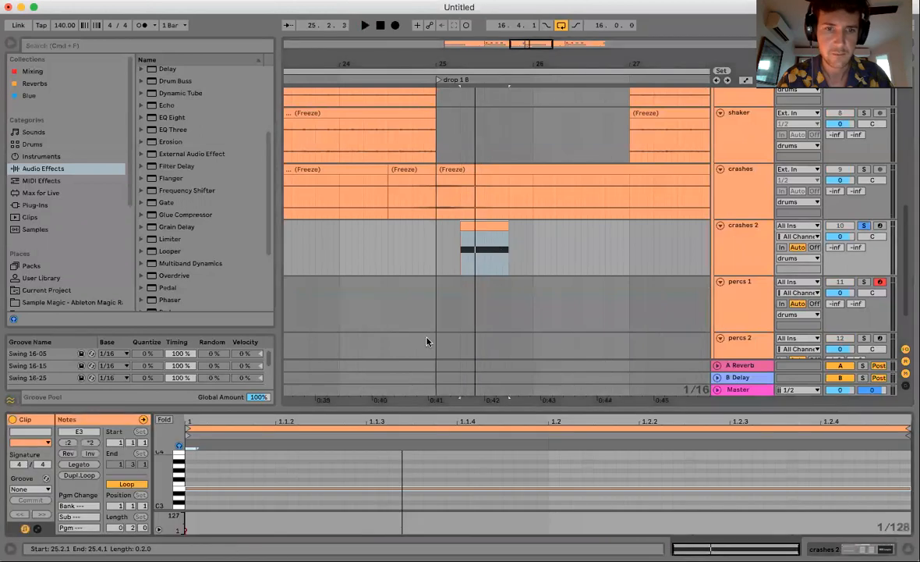
{"action": "key", "text": "Up"}
{"action": "key", "text": "Up"}
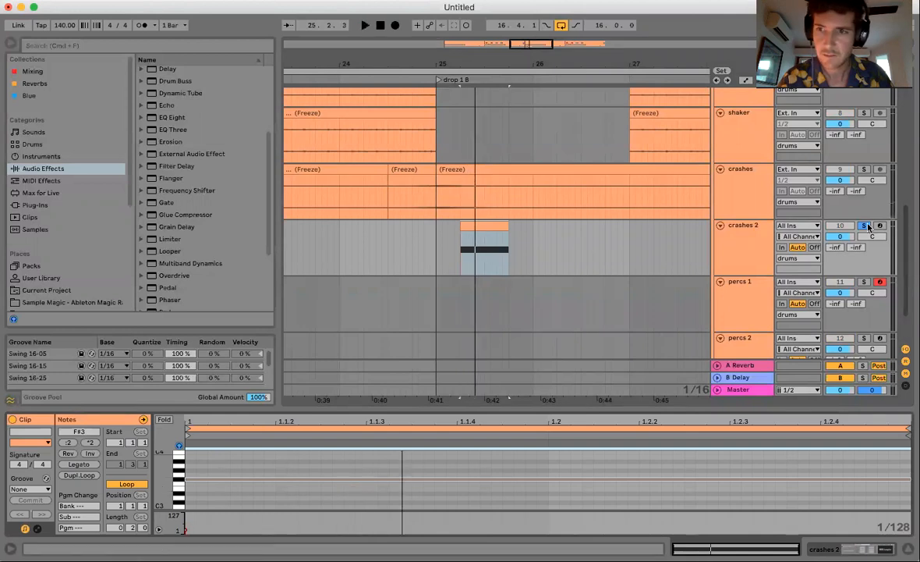
Raise the crashes 2 Sampler's volume to -21.9 dB and audition the clip together with the other drums.
{"action": "left_click", "coordinate": [754, 252]}
{"action": "left_click_drag", "start_coordinate": [477, 439], "coordinate": [477, 426]}
{"action": "key", "text": "space"}
{"action": "key", "text": "space"}
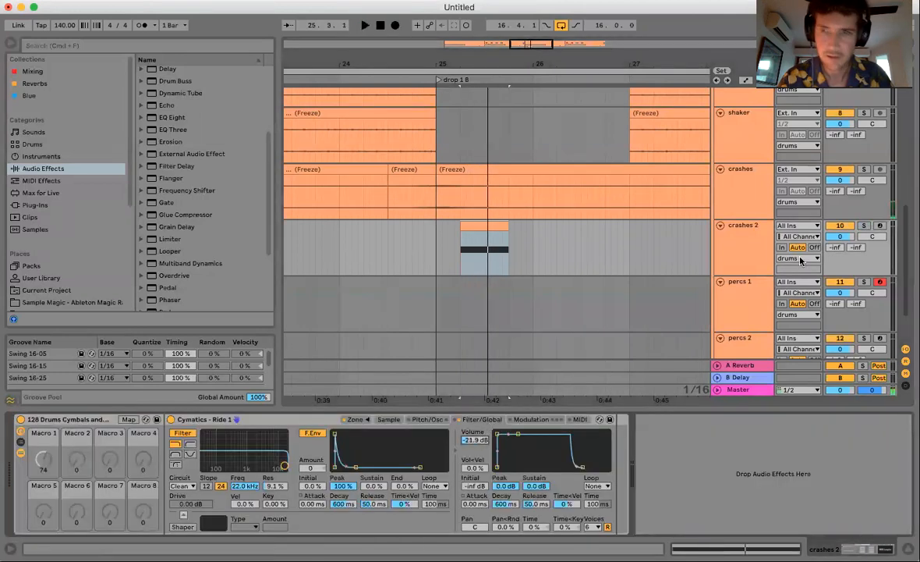
Solo crashes 2 and raise the velocity of the clip's F#3 note slightly, auditioning before and after.
{"action": "left_click", "coordinate": [864, 225]}
{"action": "left_click", "coordinate": [481, 256]}
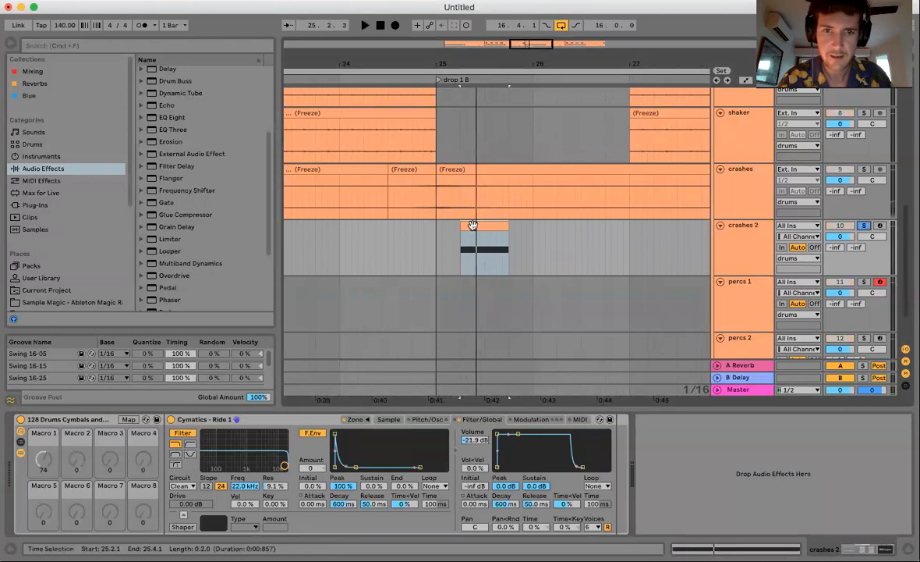
{"action": "double_click", "coordinate": [473, 227]}
{"action": "left_click", "coordinate": [458, 259]}
{"action": "key", "text": "space"}
{"action": "key", "text": "space"}
{"action": "left_click", "coordinate": [186, 529]}
{"action": "left_click_drag", "start_coordinate": [186, 529], "coordinate": [185, 524]}
{"action": "key", "text": "space"}
{"action": "key", "text": "space"}
Try a higher key tracking amount on the Sampler's filter while auditioning the soloed crash, and return it to 0.00%.
{"action": "left_click", "coordinate": [746, 267]}
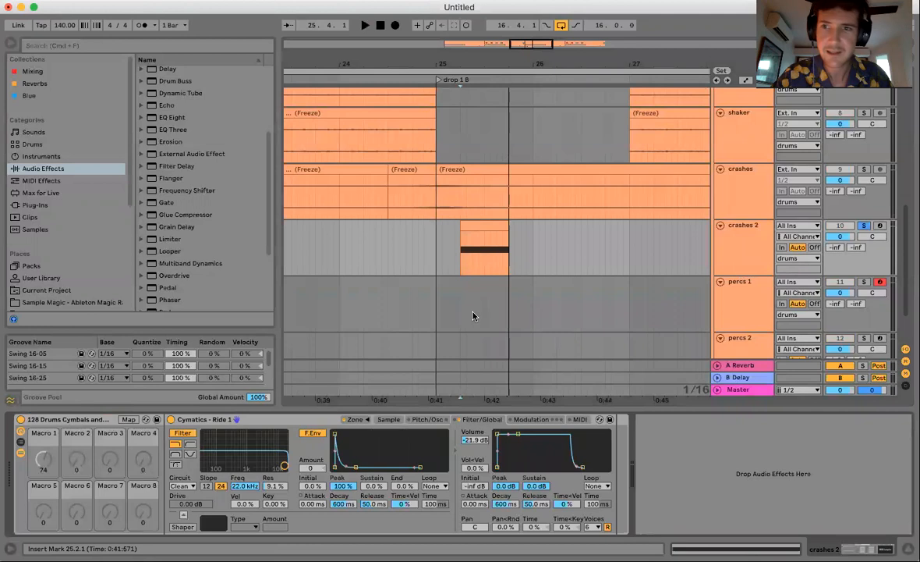
{"action": "left_click", "coordinate": [865, 225]}
{"action": "left_click", "coordinate": [864, 225]}
{"action": "key", "text": "space"}
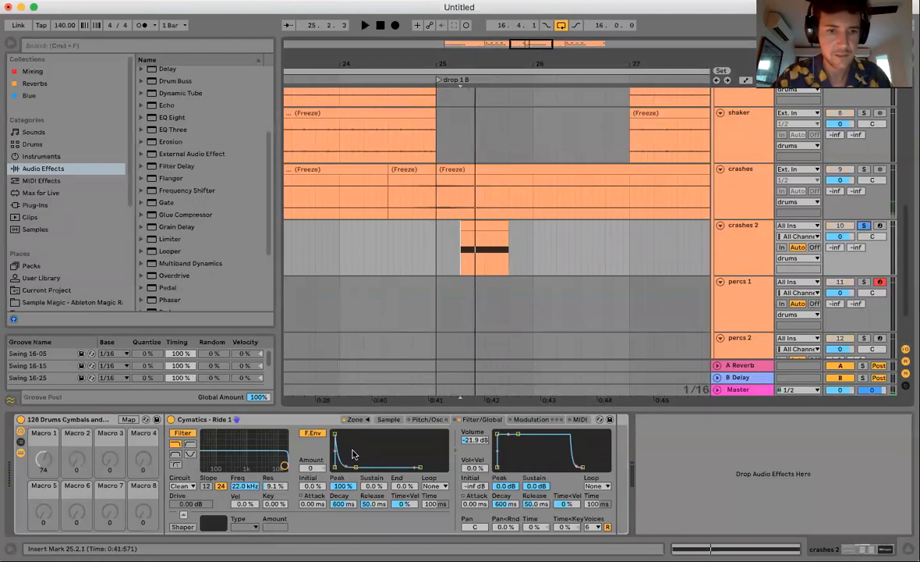
{"action": "left_click_drag", "start_coordinate": [275, 503], "coordinate": [276, 437]}
{"action": "key", "text": "space"}
{"action": "key", "text": "space"}
{"action": "left_click_drag", "start_coordinate": [275, 504], "coordinate": [275, 560]}
{"action": "key", "text": "space"}
{"action": "key", "text": "space"}
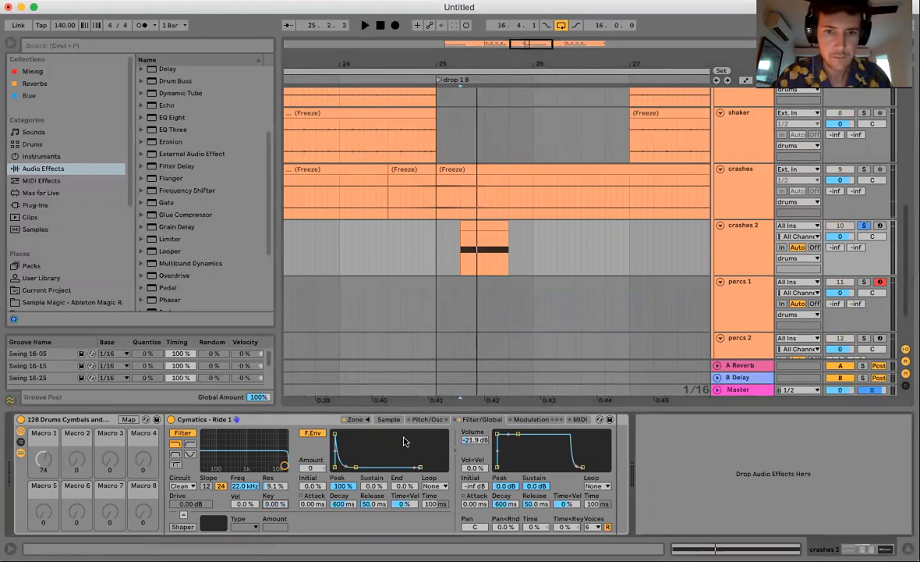
Raise the Sampler's volume to -12.4 dB while auditioning the crash, and check its Sample and Pitch/Osc settings.
{"action": "key", "text": "space"}
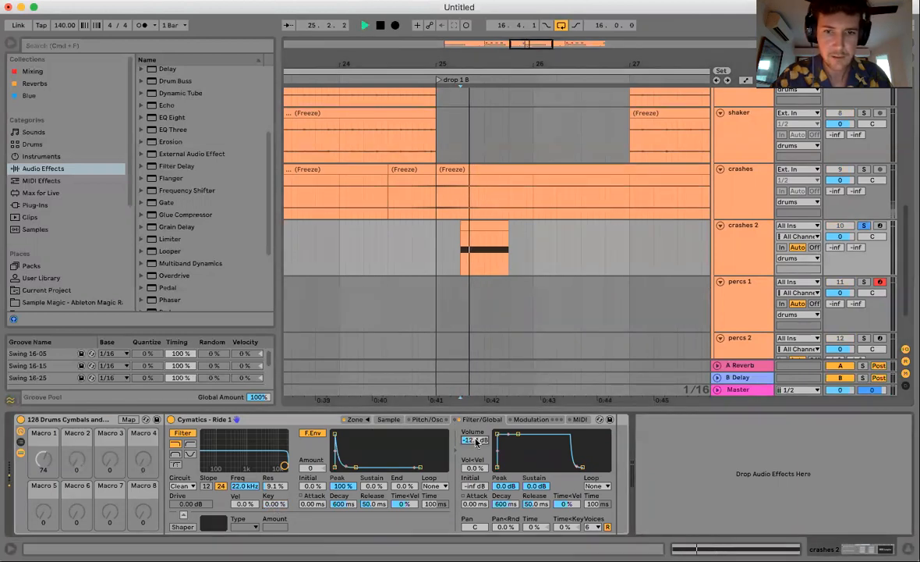
{"action": "left_click", "coordinate": [388, 419]}
{"action": "left_click", "coordinate": [422, 420]}
{"action": "key", "text": "space"}
{"action": "key", "text": "space"}
{"action": "key", "text": "space"}
Examine the Sampler's zone list with automatic zone selection on while playing the clip, to identify which crash sample its note triggers.
{"action": "left_click", "coordinate": [489, 420]}
{"action": "double_click", "coordinate": [357, 423]}
{"action": "double_click", "coordinate": [171, 469]}
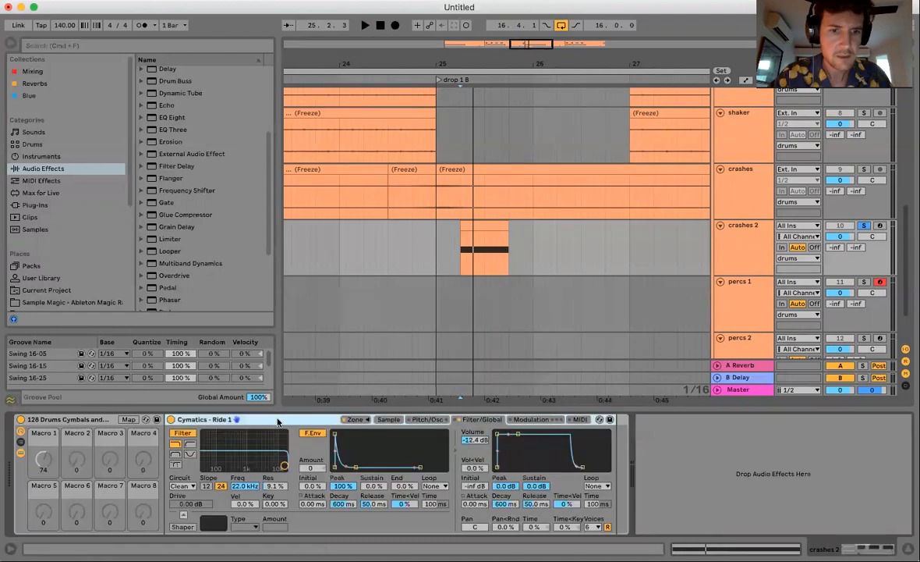
{"action": "left_click", "coordinate": [355, 420]}
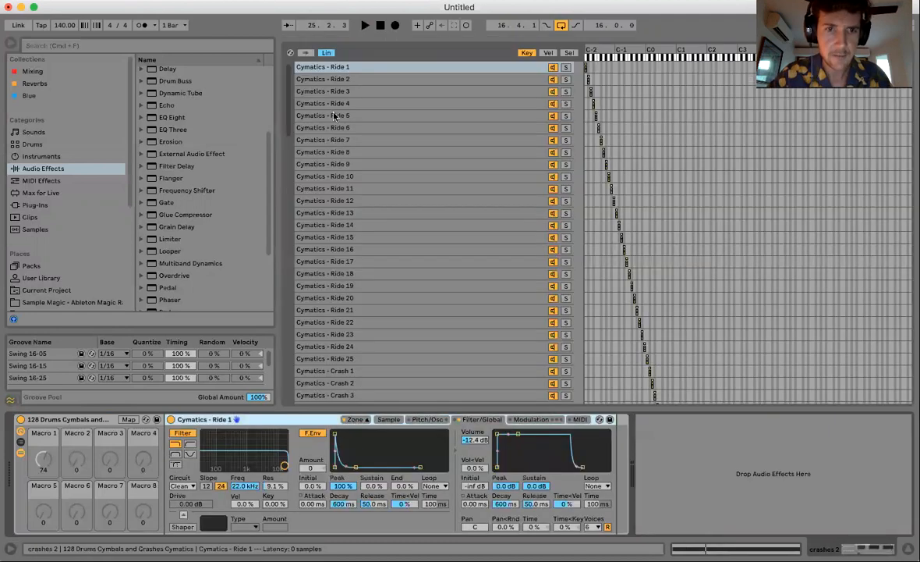
{"action": "left_click", "coordinate": [306, 53]}
{"action": "scroll", "coordinate": [359, 131], "scroll_direction": "down", "scroll_amount": 10}
{"action": "left_click", "coordinate": [431, 362]}
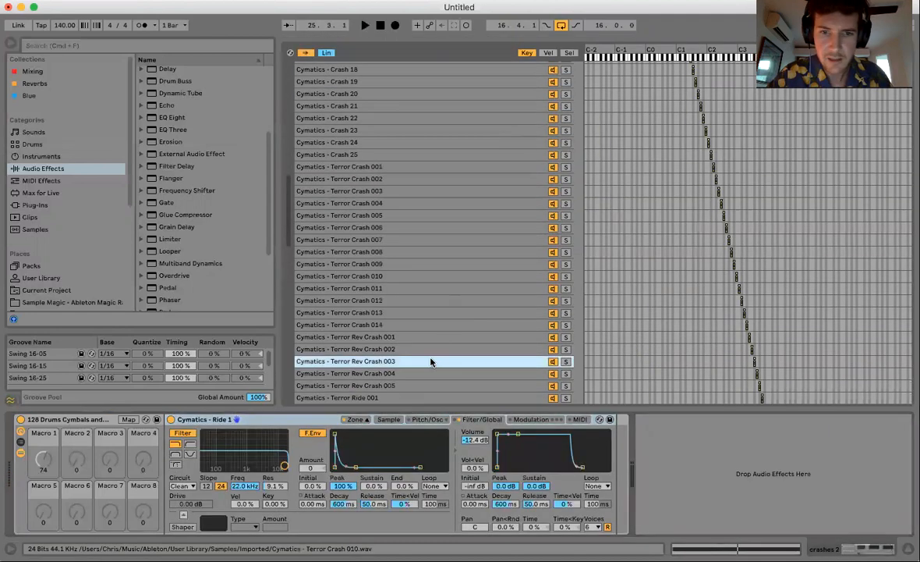
{"action": "key", "text": "space"}
{"action": "left_click", "coordinate": [308, 54]}
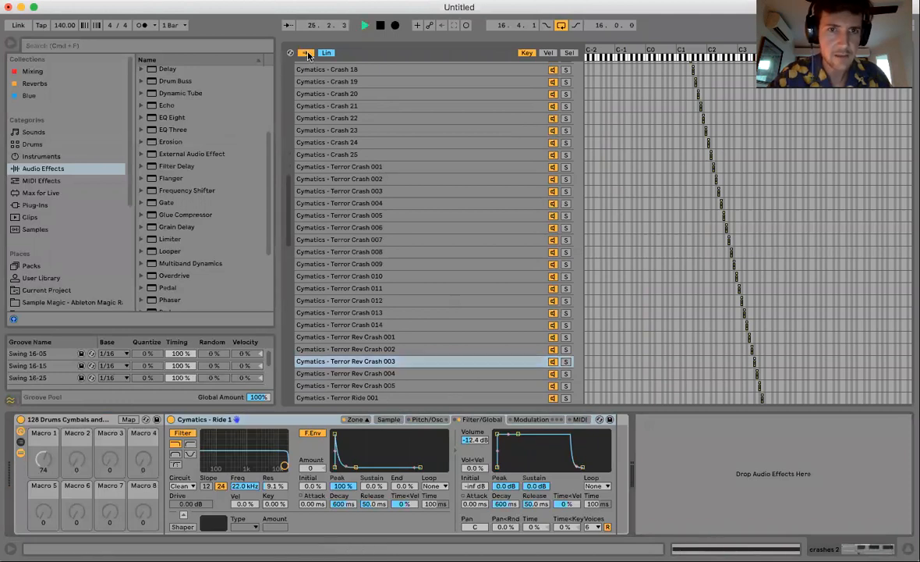
{"action": "key", "text": "Tab"}
{"action": "key", "text": "space"}
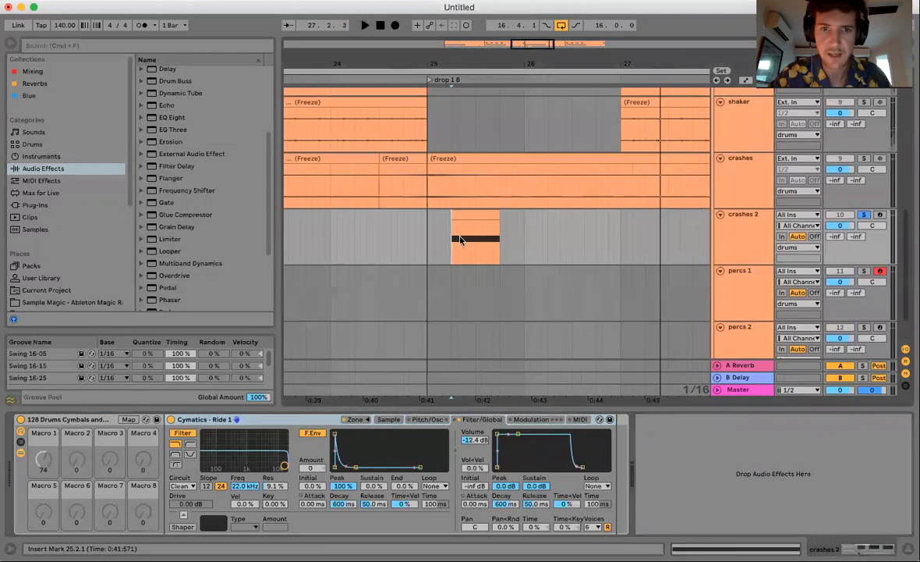
Search the User Library for "crash" and load the 128 Drums Crashes (Trap) rack onto the crashes 2 track.
{"action": "left_click", "coordinate": [36, 204]}
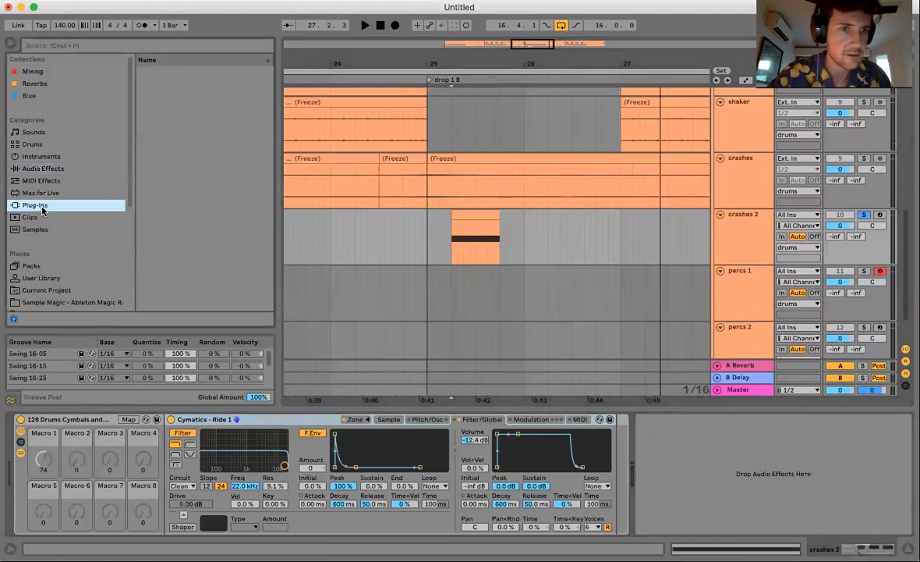
{"action": "left_click", "coordinate": [43, 278]}
{"action": "left_click", "coordinate": [112, 46]}
{"action": "type", "text": "crash"}
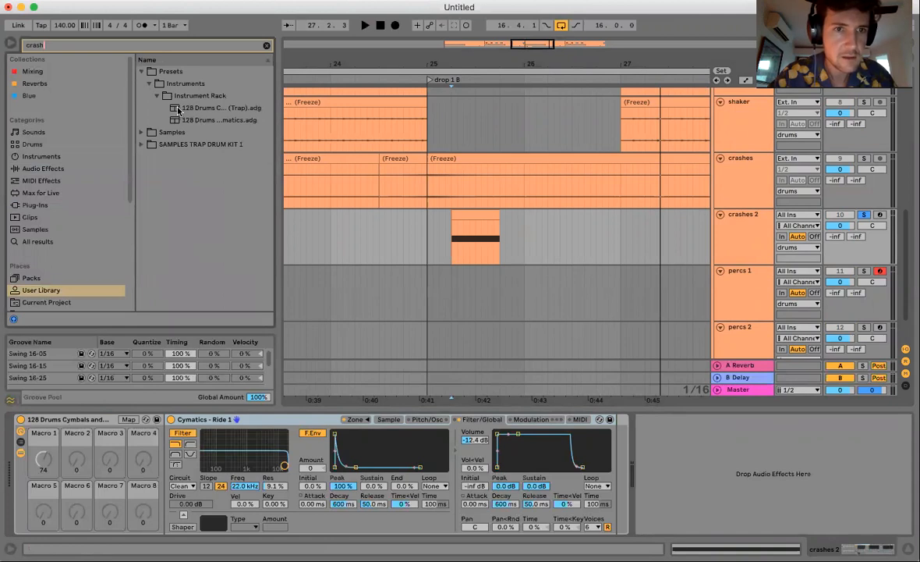
{"action": "left_click", "coordinate": [177, 110]}
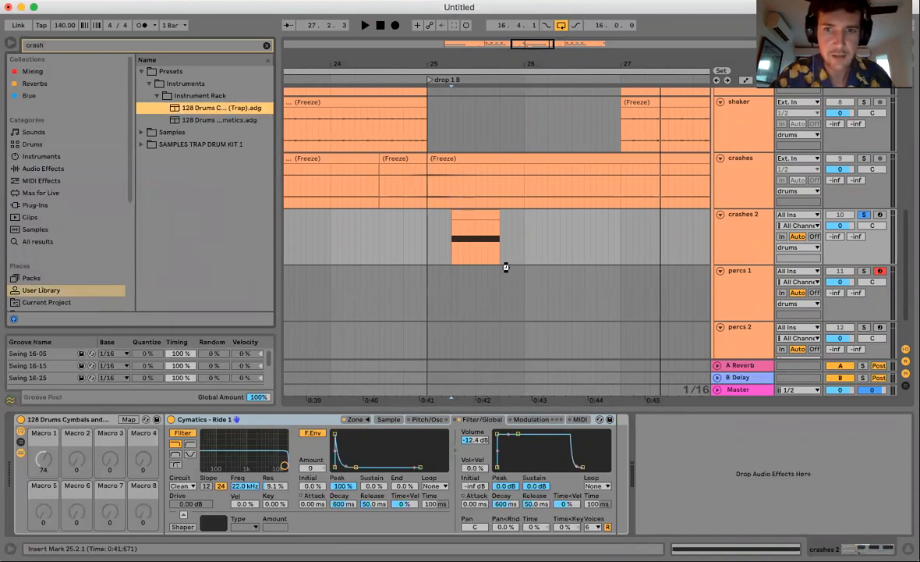
Remove the two devices ahead of the Sampler in the 128 Drums Crashes (Trap) rack.
{"action": "left_click", "coordinate": [185, 419]}
{"action": "left_click", "coordinate": [241, 419], "text": "shift"}
{"action": "key", "text": "BackSpace"}
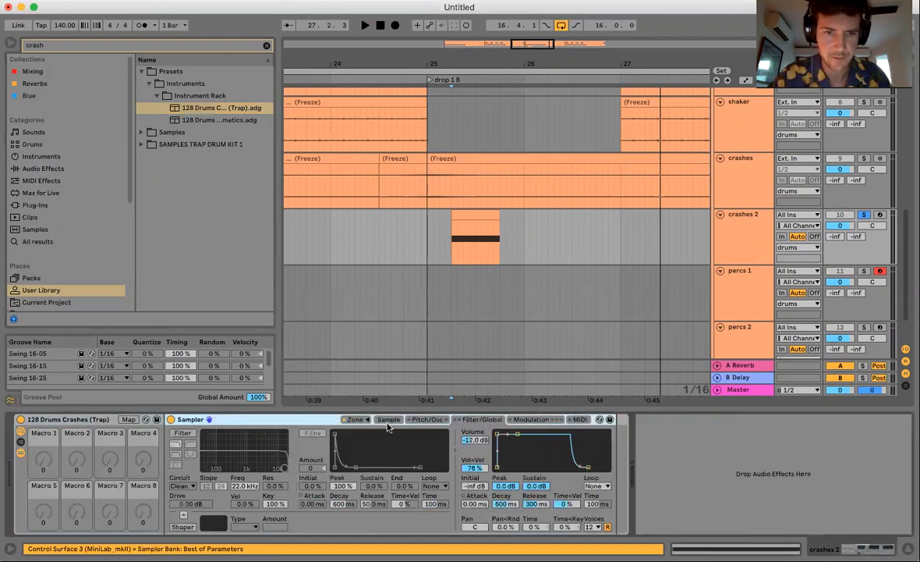
Audition the crash from the new rack and set its Sampler's volume to -24.0 dB.
{"action": "left_click", "coordinate": [425, 420]}
{"action": "key", "text": "space"}
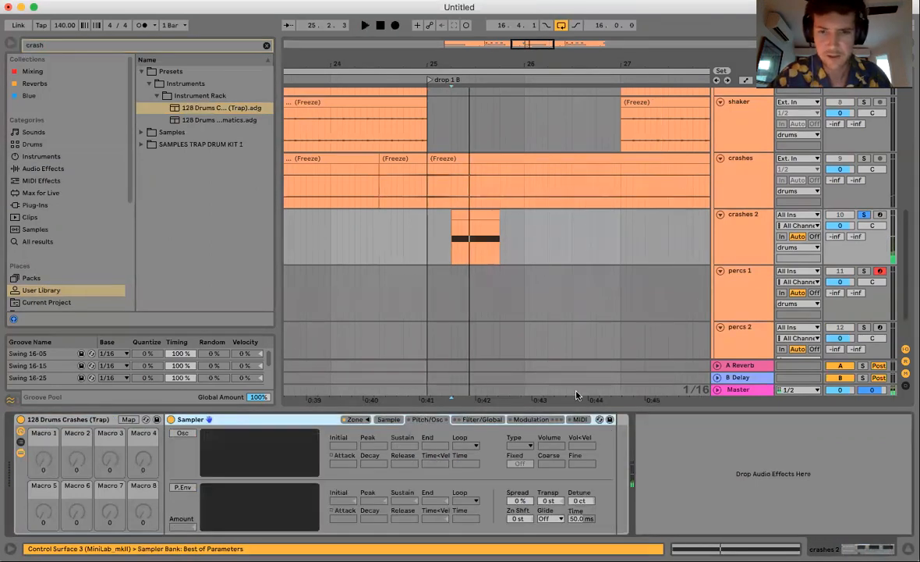
{"action": "left_click", "coordinate": [496, 420]}
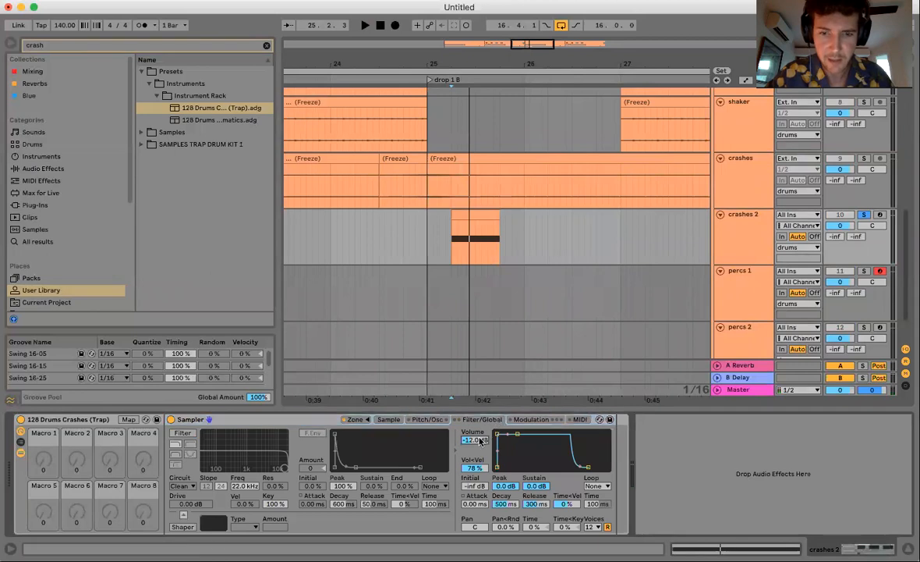
{"action": "left_click_drag", "start_coordinate": [480, 440], "coordinate": [479, 464]}
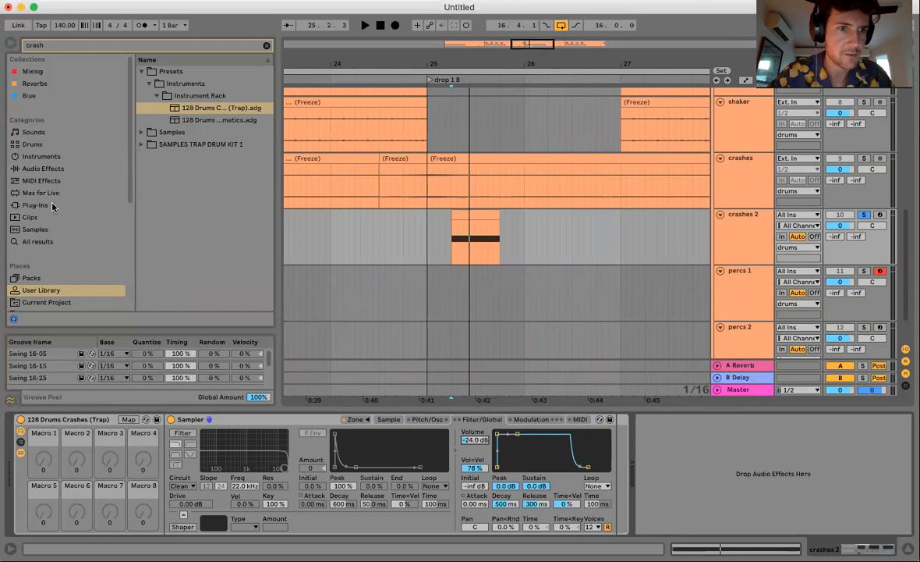
Clear the browser search, add the Utility audio effect after the crashes 2 rack, and show the Session View mixer.
{"action": "left_click", "coordinate": [47, 169]}
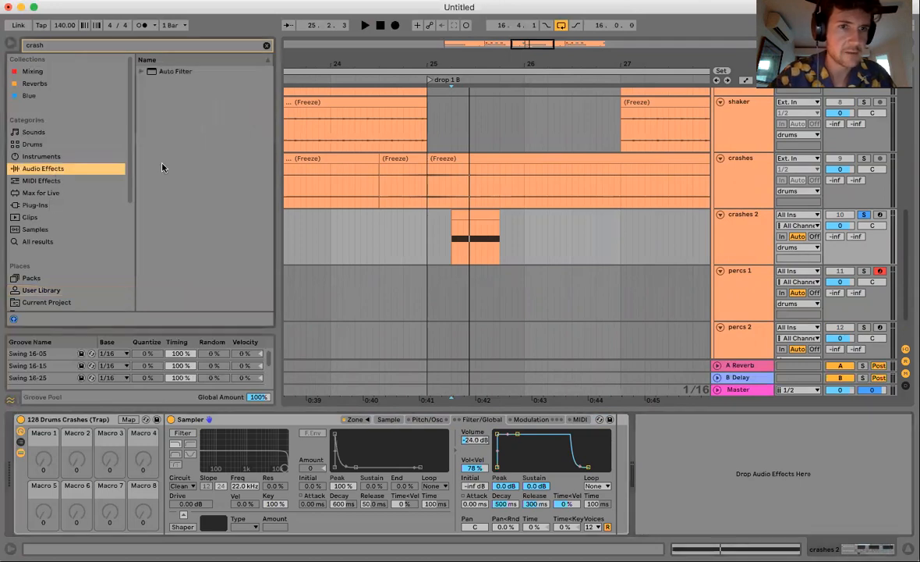
{"action": "left_click", "coordinate": [266, 46]}
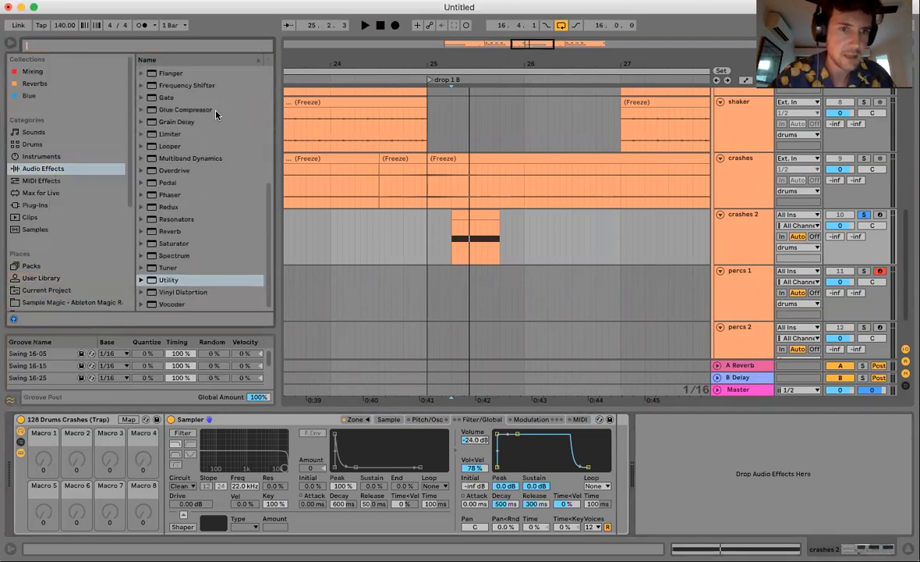
{"action": "left_click_drag", "start_coordinate": [169, 279], "coordinate": [671, 460]}
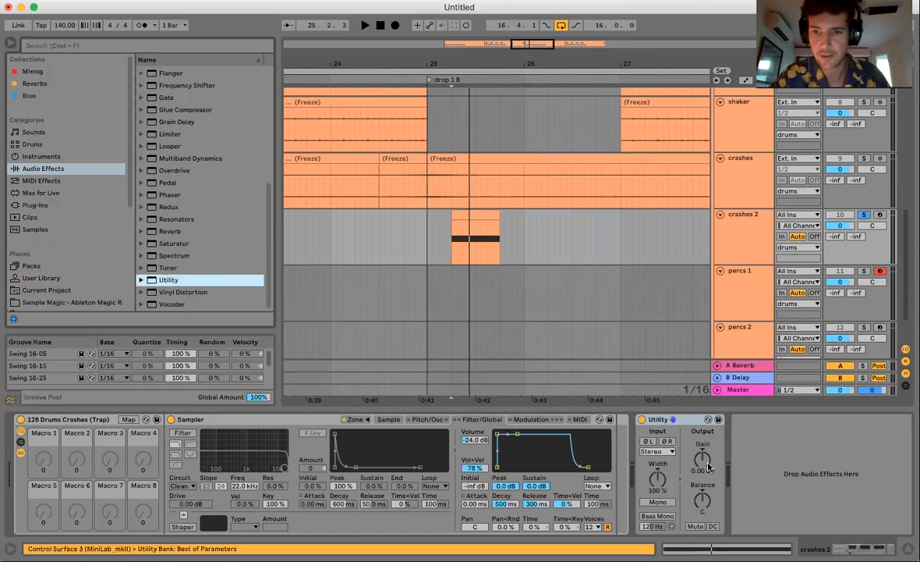
{"action": "key", "text": "Tab"}
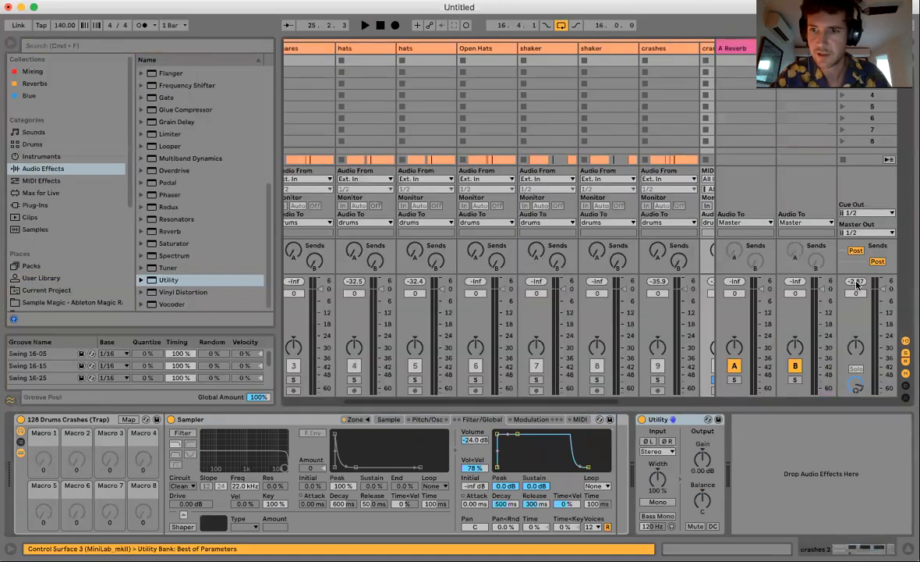
Set the crashes 2 Utility's gain to -7.00 dB and its balance to 20L, returning to the Arrangement View.
{"action": "key", "text": "Tab"}
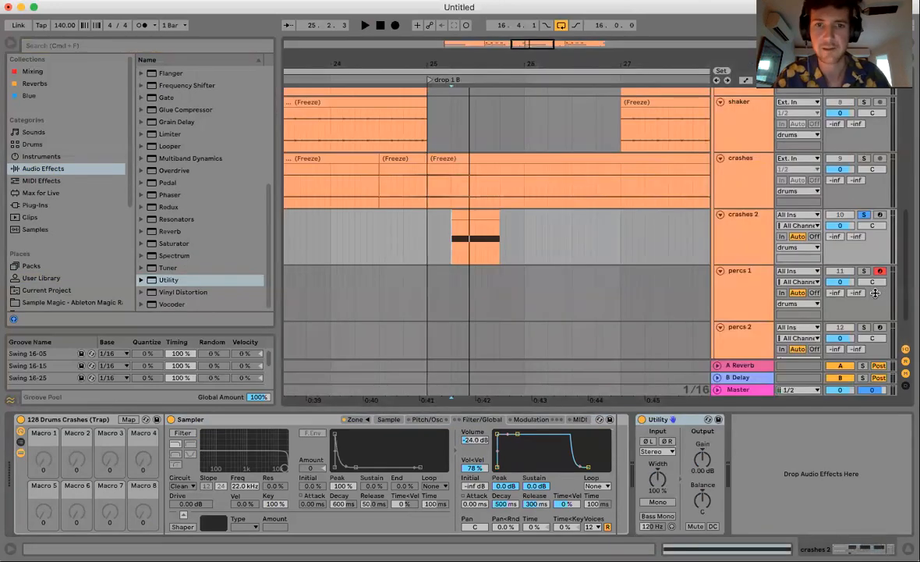
{"action": "key", "text": "Tab"}
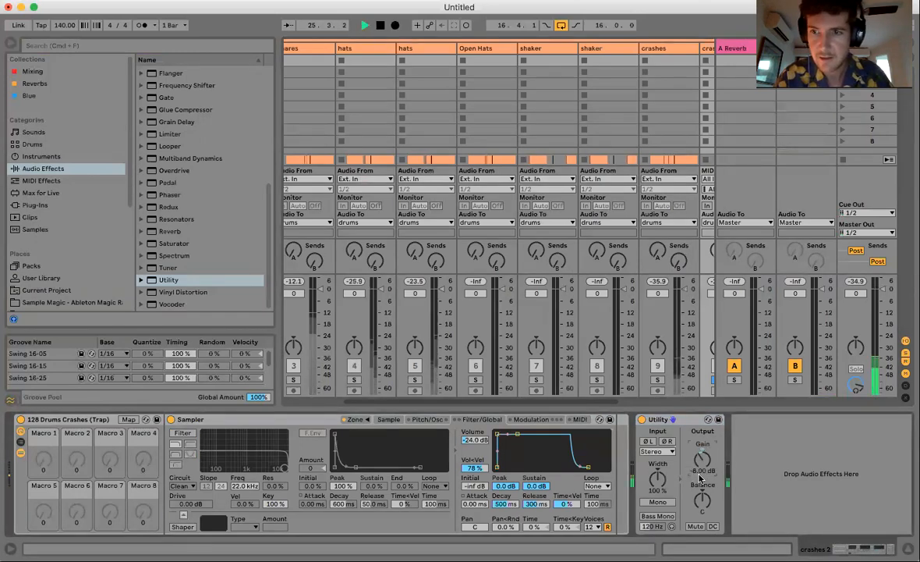
{"action": "left_click_drag", "start_coordinate": [700, 478], "coordinate": [701, 471]}
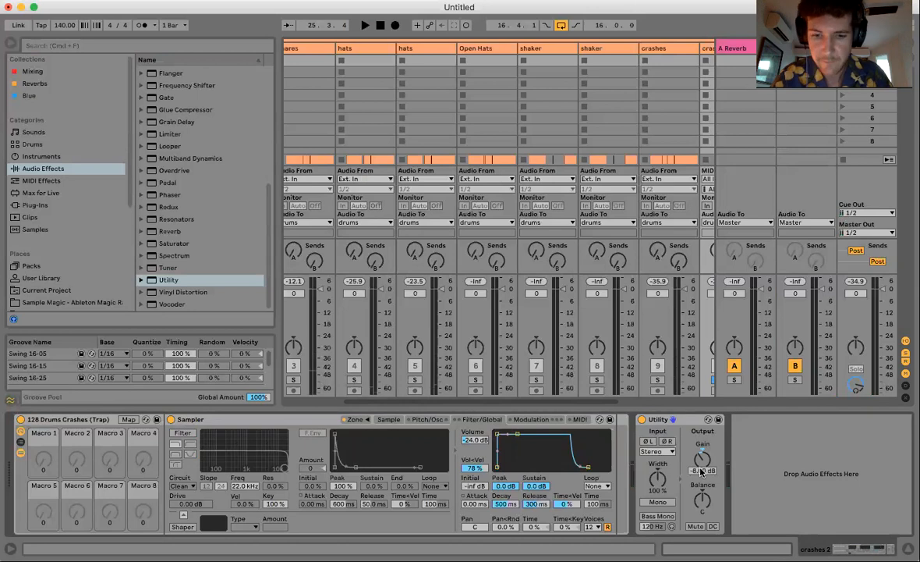
{"action": "key", "text": "Tab"}
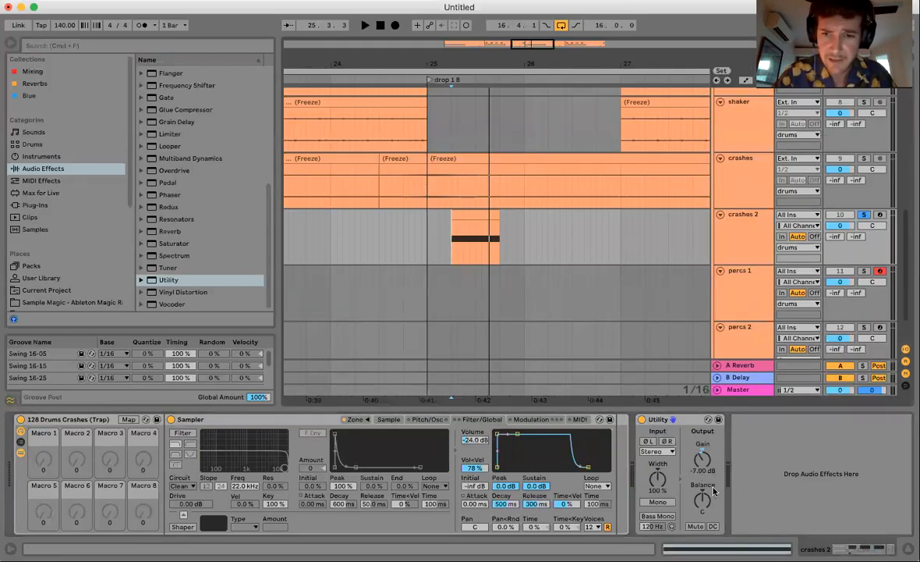
{"action": "left_click_drag", "start_coordinate": [703, 500], "coordinate": [703, 507]}
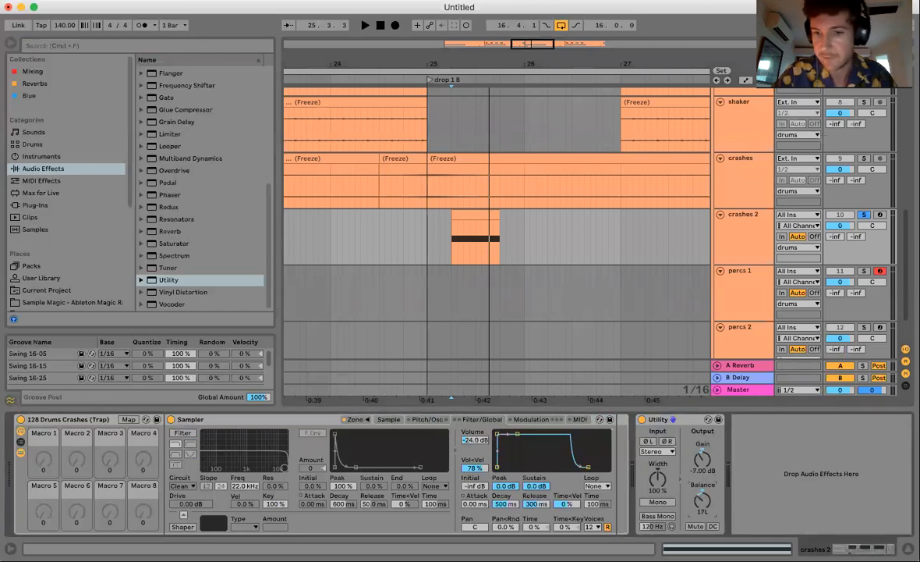
{"action": "left_click_drag", "start_coordinate": [703, 511], "coordinate": [703, 512]}
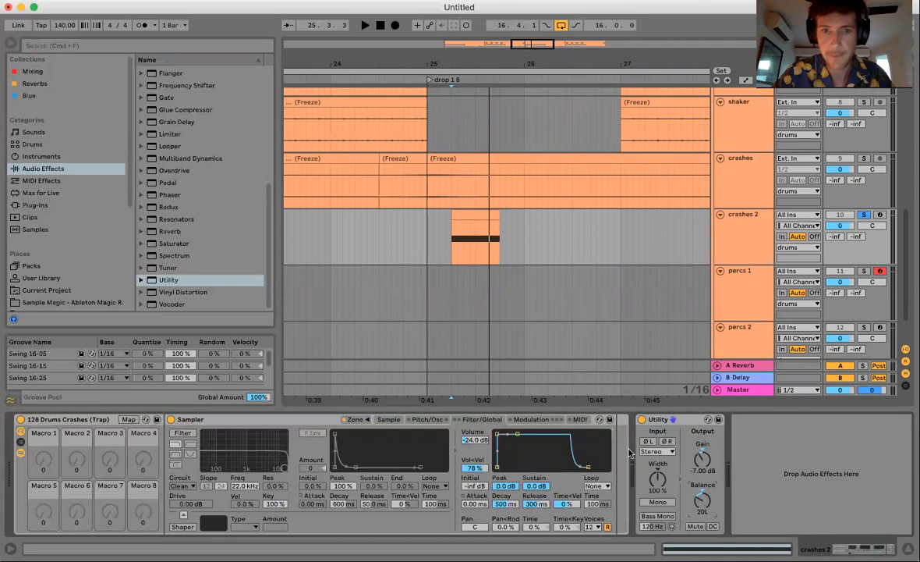
Audition the soloed crash in drop 1 B and unsolo the crashes 2 track.
{"action": "scroll", "coordinate": [475, 251], "scroll_direction": "up", "scroll_amount": 1}
{"action": "key", "text": "space"}
{"action": "key", "text": "space"}
{"action": "key", "text": "space"}
{"action": "key", "text": "space"}
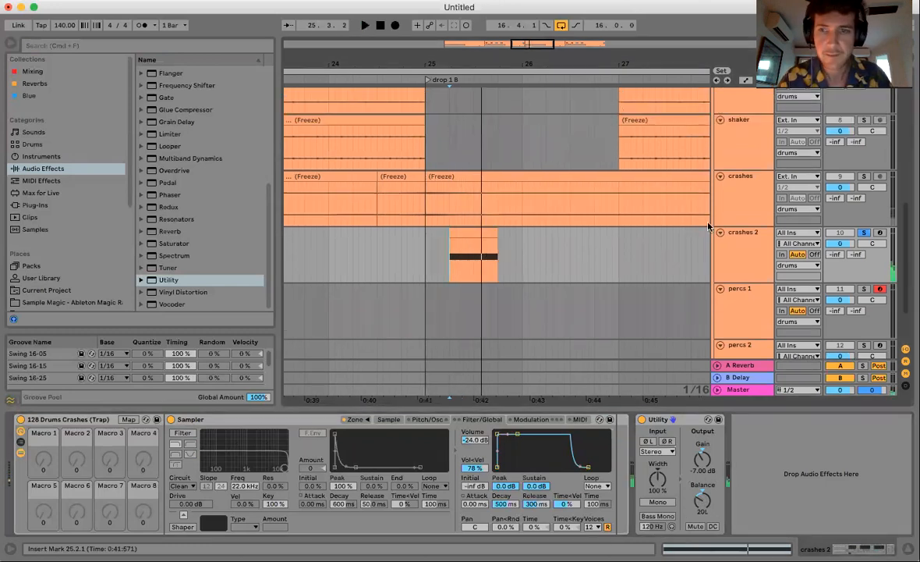
{"action": "left_click", "coordinate": [865, 233]}
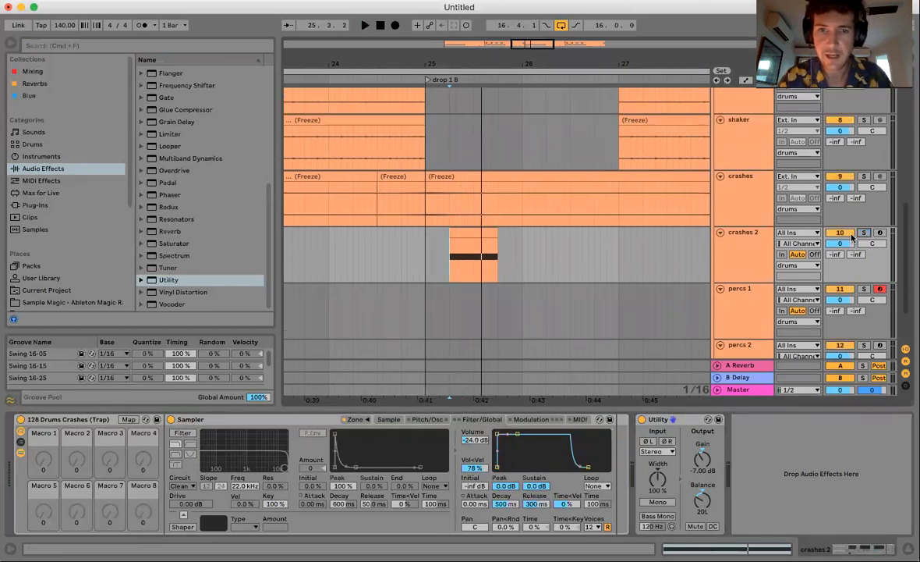
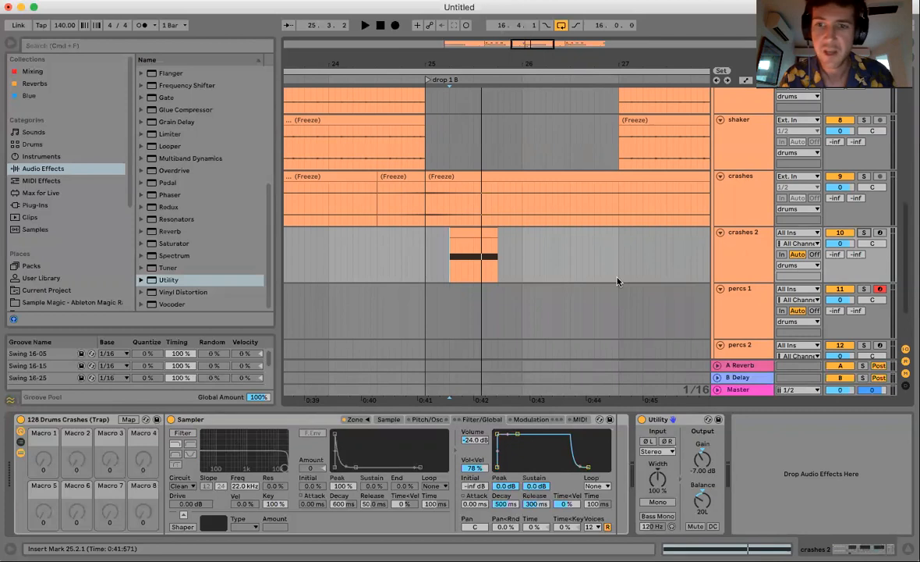
Transpose the note in the crashes 2 clip up to G#4.
{"action": "double_click", "coordinate": [481, 234]}
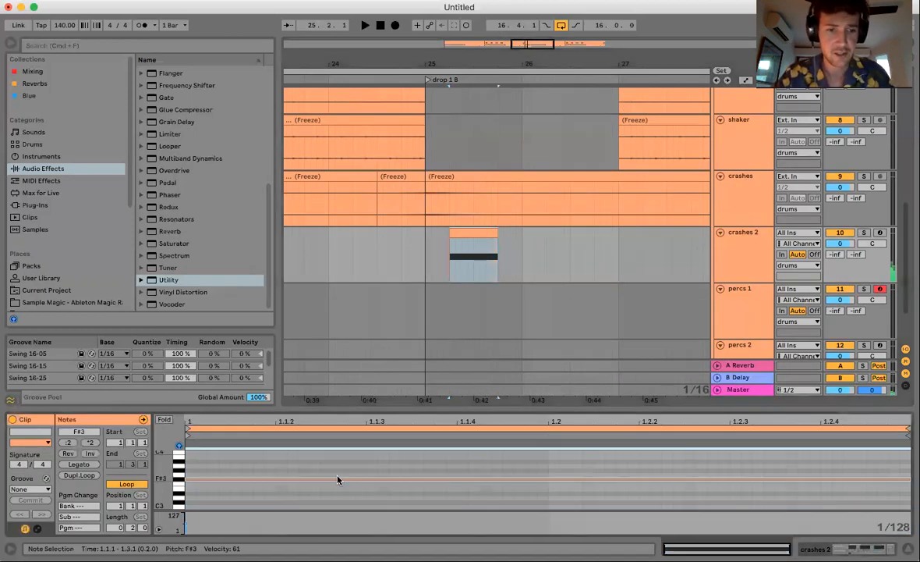
{"action": "key", "text": "Up"}
{"action": "key", "text": "Up"}
{"action": "key", "text": "Up"}
{"action": "key", "text": "Up"}
{"action": "key", "text": "Up"}
{"action": "key", "text": "Up"}
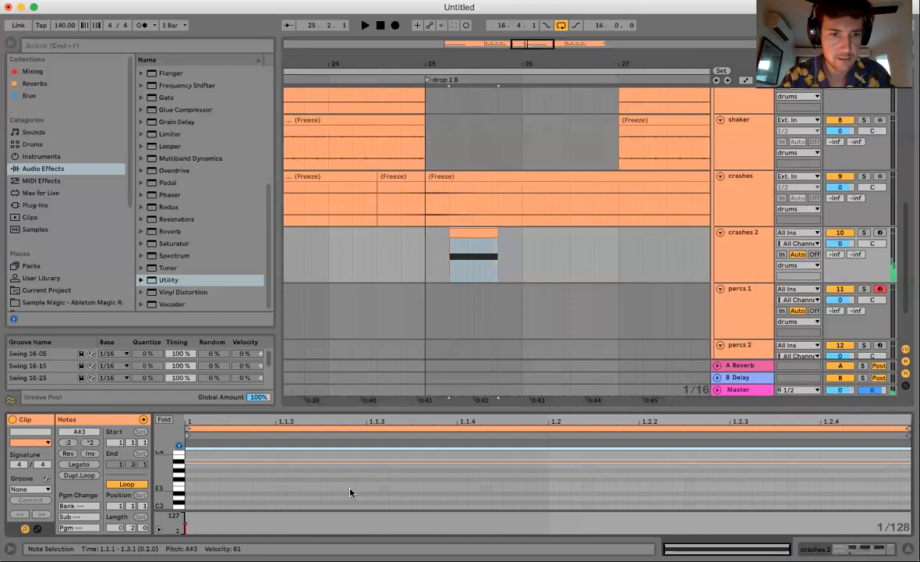
{"action": "key", "text": "Up"}
{"action": "key", "text": "Up"}
{"action": "key", "text": "Up"}
{"action": "key", "text": "Up"}
{"action": "key", "text": "Up"}
{"action": "key", "text": "Up"}
{"action": "key", "text": "Up"}
{"action": "key", "text": "Up"}
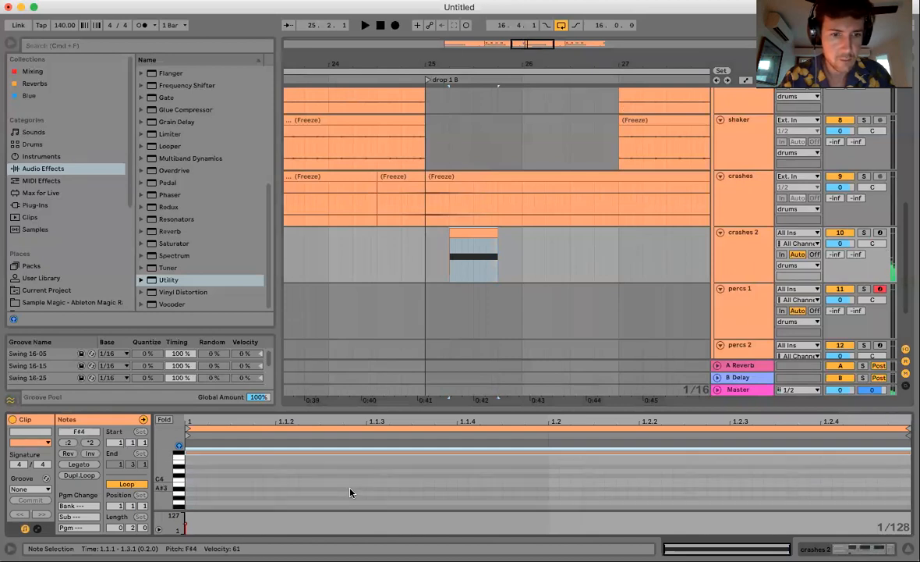
Solo the crashes 2 track and audition the transposed crash from 25.2.1.
{"action": "left_click", "coordinate": [475, 234]}
{"action": "left_click", "coordinate": [449, 265]}
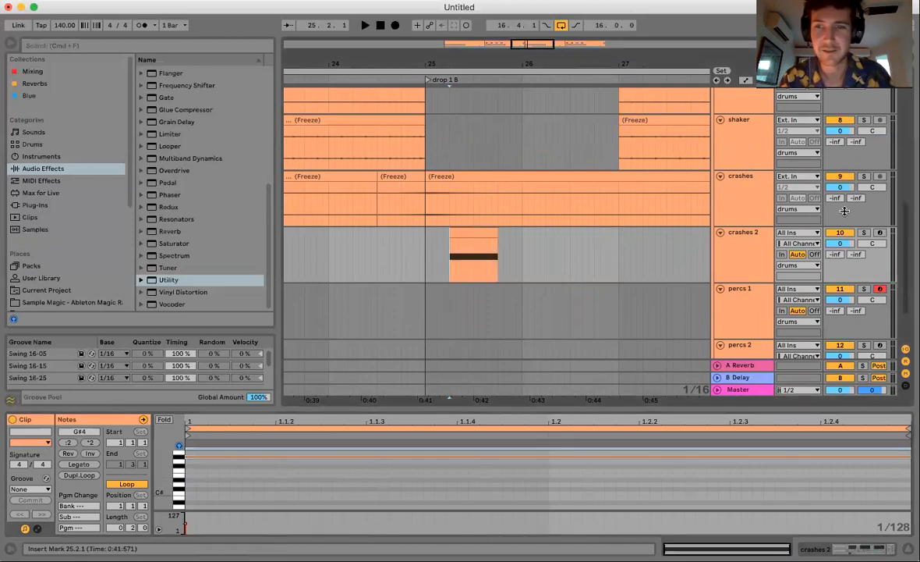
{"action": "left_click", "coordinate": [863, 232]}
{"action": "key", "text": "space"}
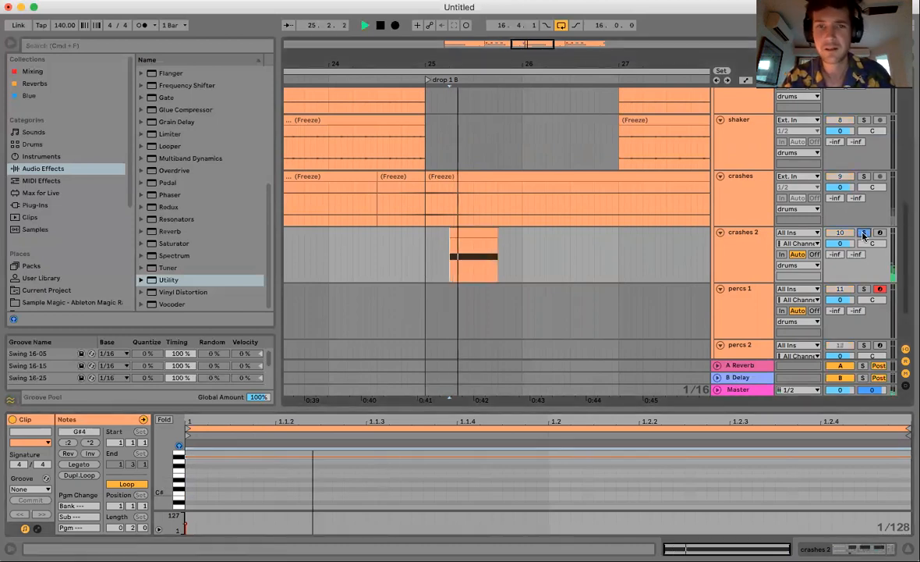
Duplicate the crashes 2 clip seven times and delete the copies from 26.2.1 onward.
{"action": "left_click", "coordinate": [464, 233]}
{"action": "left_click_drag", "start_coordinate": [500, 62], "coordinate": [500, 39]}
{"action": "key", "text": "super+d"}
{"action": "key", "text": "super+d"}
{"action": "key", "text": "super+d"}
{"action": "key", "text": "super+d"}
{"action": "key", "text": "super+d"}
{"action": "key", "text": "super+d"}
{"action": "key", "text": "super+d"}
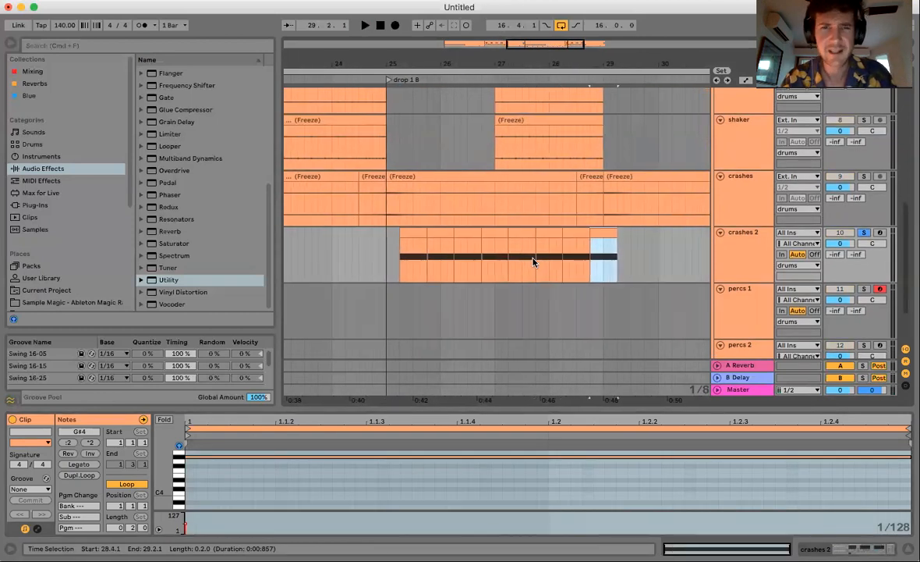
{"action": "left_click_drag", "start_coordinate": [455, 259], "coordinate": [636, 265]}
{"action": "key", "text": "Delete"}
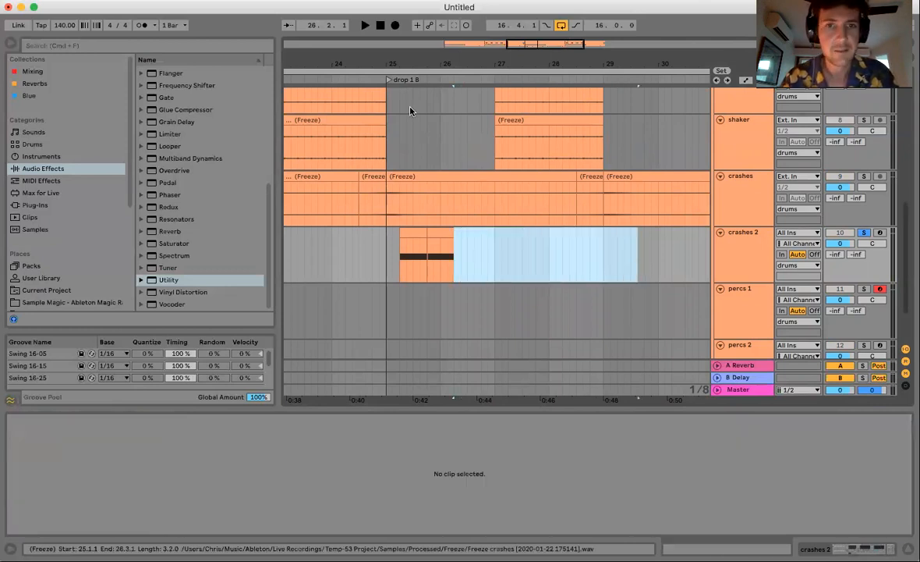
Try transposing the second crash clip's note to A#4, and return it to G#4.
{"action": "left_click_drag", "start_coordinate": [378, 66], "coordinate": [425, 144]}
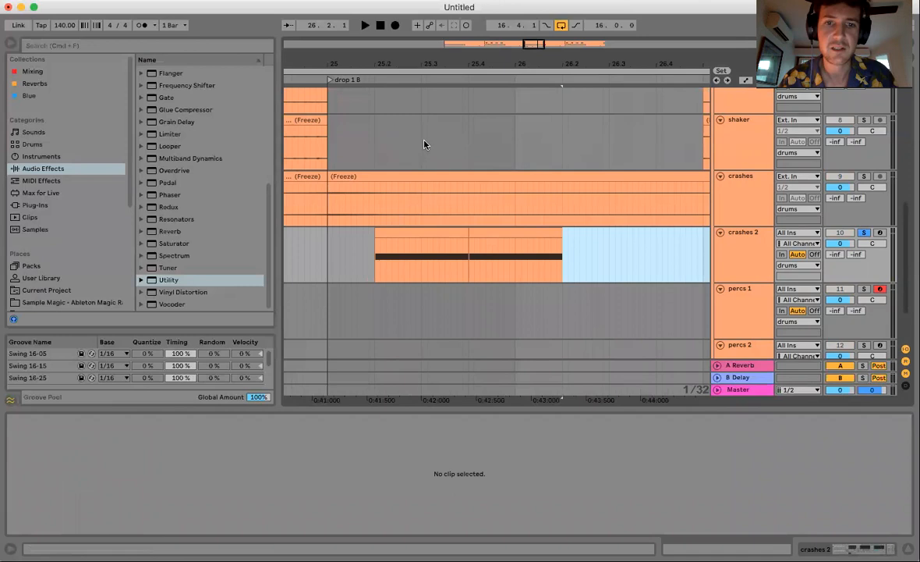
{"action": "left_click", "coordinate": [421, 232]}
{"action": "left_click", "coordinate": [493, 236]}
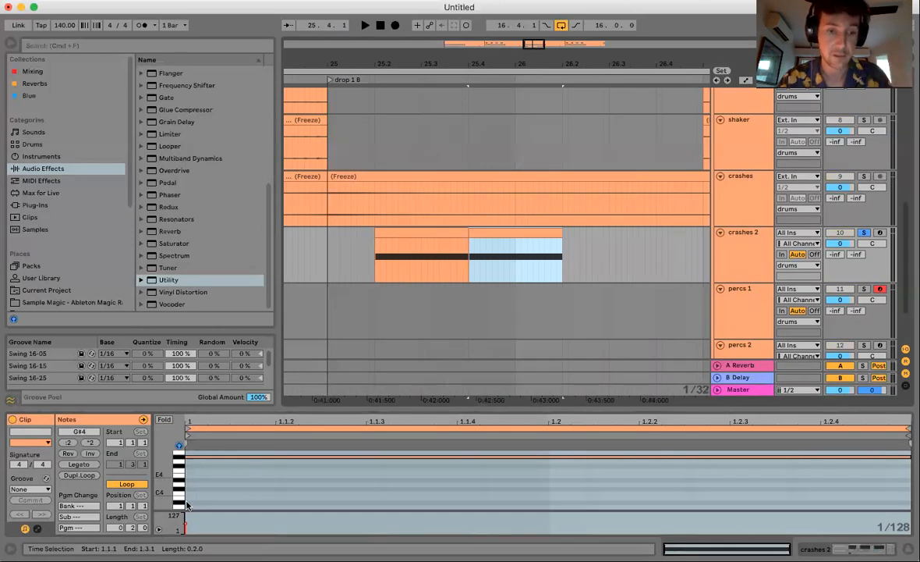
{"action": "left_click", "coordinate": [189, 450]}
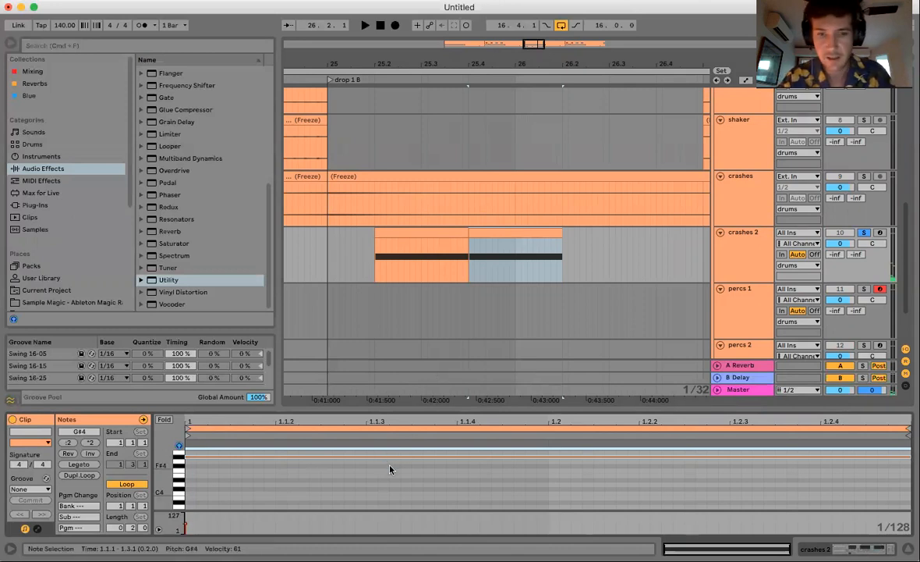
{"action": "key", "text": "Up"}
{"action": "key", "text": "Up"}
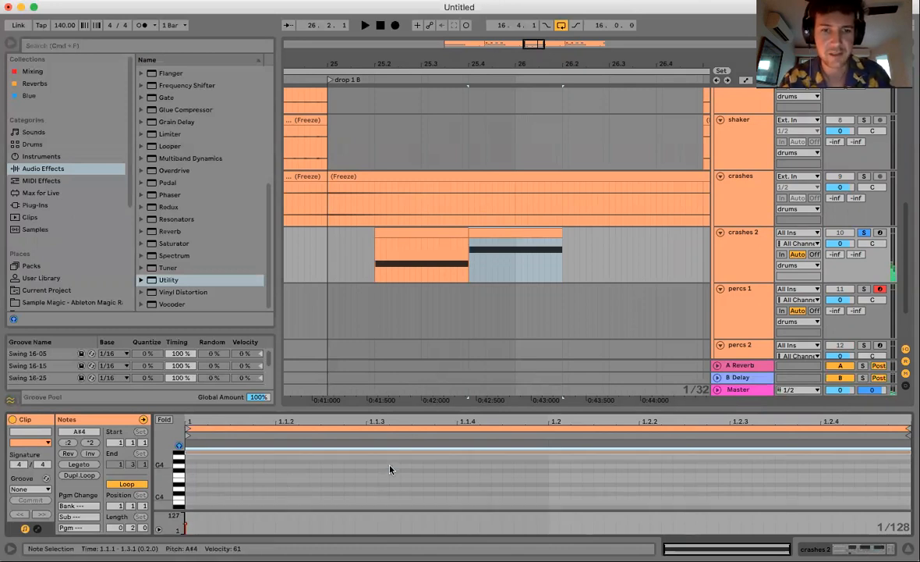
{"action": "key", "text": "Down"}
{"action": "key", "text": "Down"}
{"action": "left_click", "coordinate": [490, 232]}
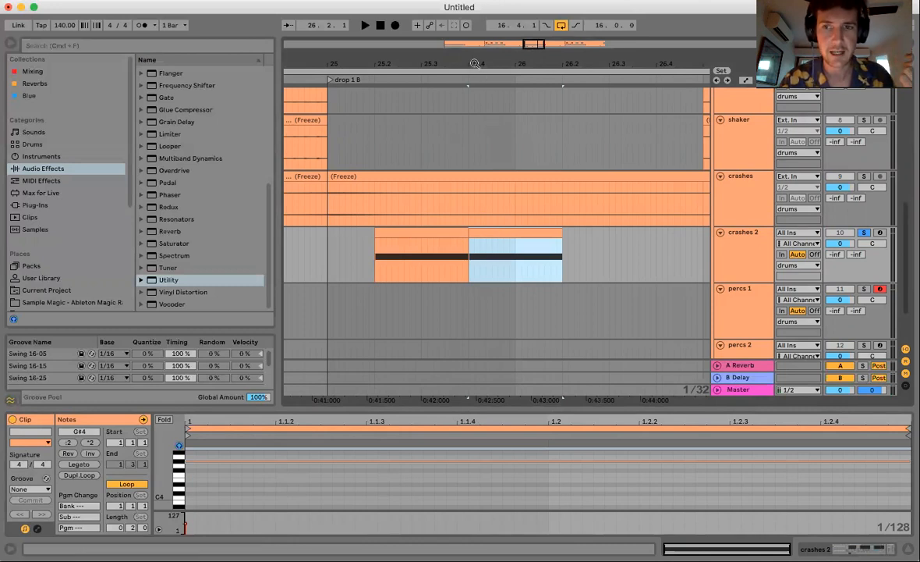
{"action": "left_click_drag", "start_coordinate": [475, 63], "coordinate": [460, 102]}
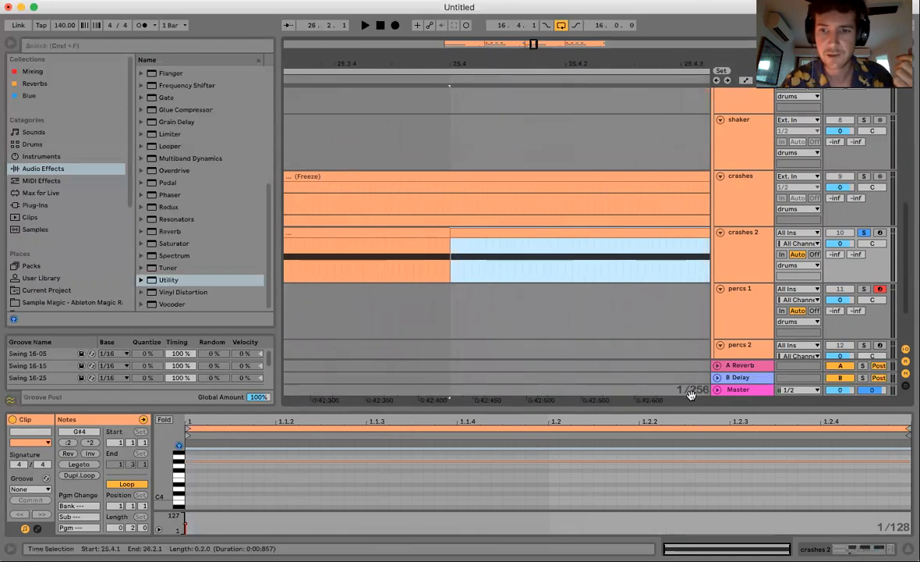
{"action": "left_click_drag", "start_coordinate": [472, 241], "coordinate": [465, 239]}
{"action": "left_click_drag", "start_coordinate": [485, 59], "coordinate": [485, 16]}
{"action": "left_click", "coordinate": [412, 271]}
{"action": "double_click", "coordinate": [413, 270]}
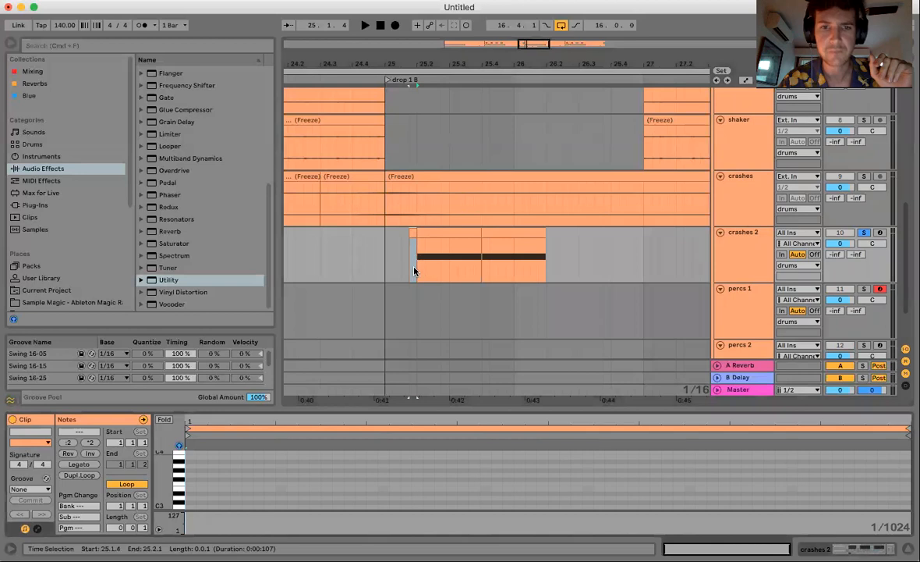
{"action": "key", "text": "Delete"}
Consolidate the two crash clips from 25.2.1 to 26.2.1 and duplicate the consolidated clip directly after itself.
{"action": "left_click_drag", "start_coordinate": [413, 262], "coordinate": [510, 263]}
{"action": "left_click_drag", "start_coordinate": [382, 266], "coordinate": [516, 268]}
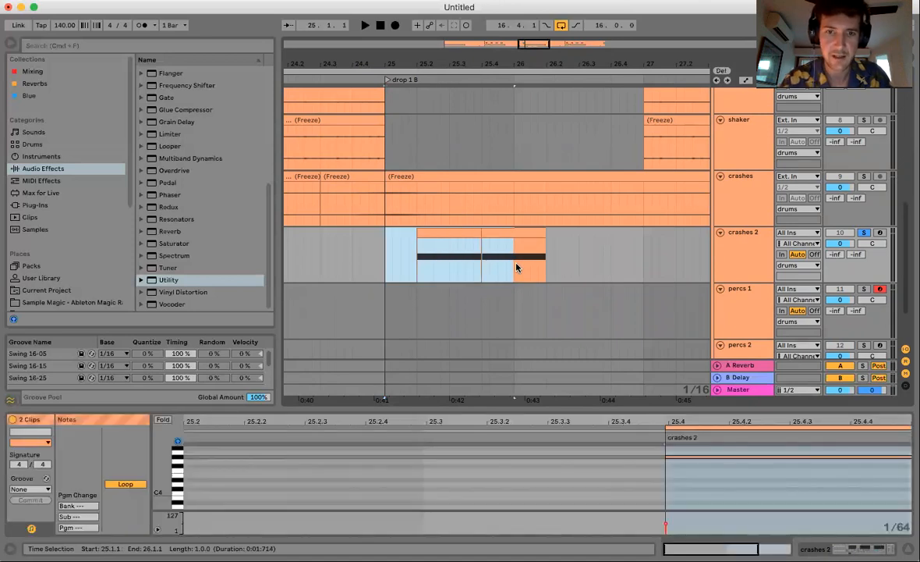
{"action": "left_click_drag", "start_coordinate": [419, 262], "coordinate": [547, 255]}
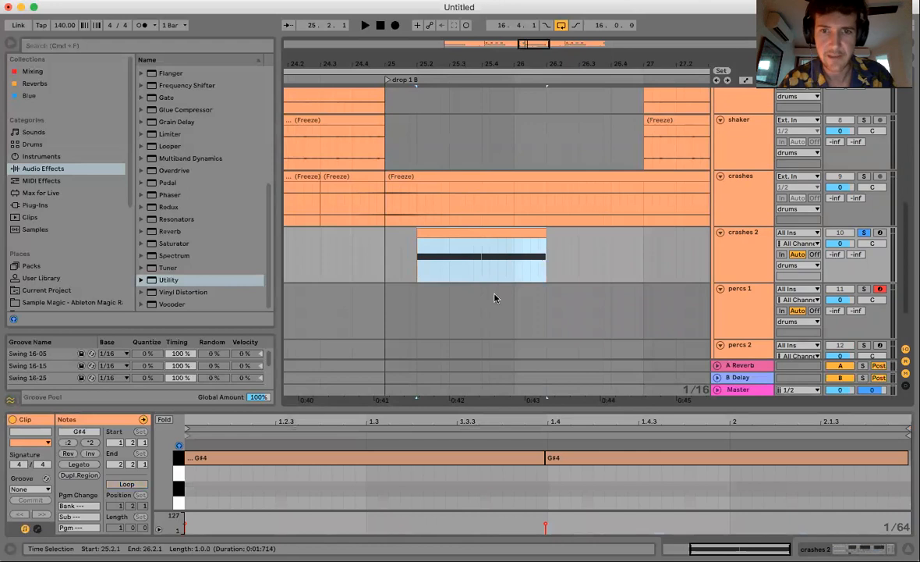
{"action": "key", "text": "super+d"}
{"action": "left_click_drag", "start_coordinate": [570, 62], "coordinate": [570, 26]}
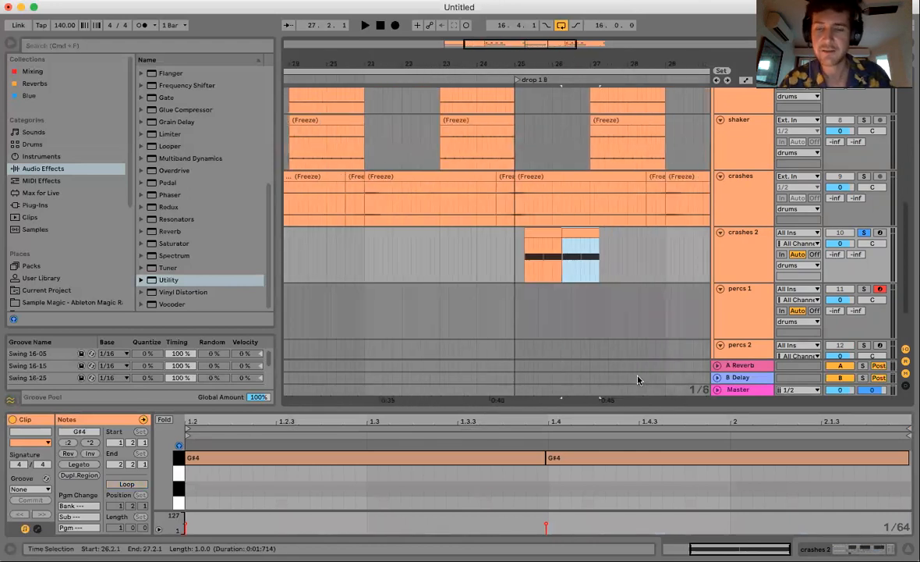
Try extending the crashes with two more duplicates up to 29.2.1, and remove both added copies.
{"action": "scroll", "coordinate": [639, 379], "scroll_direction": "right", "scroll_amount": 3}
{"action": "scroll", "coordinate": [639, 379], "scroll_direction": "up", "scroll_amount": 1}
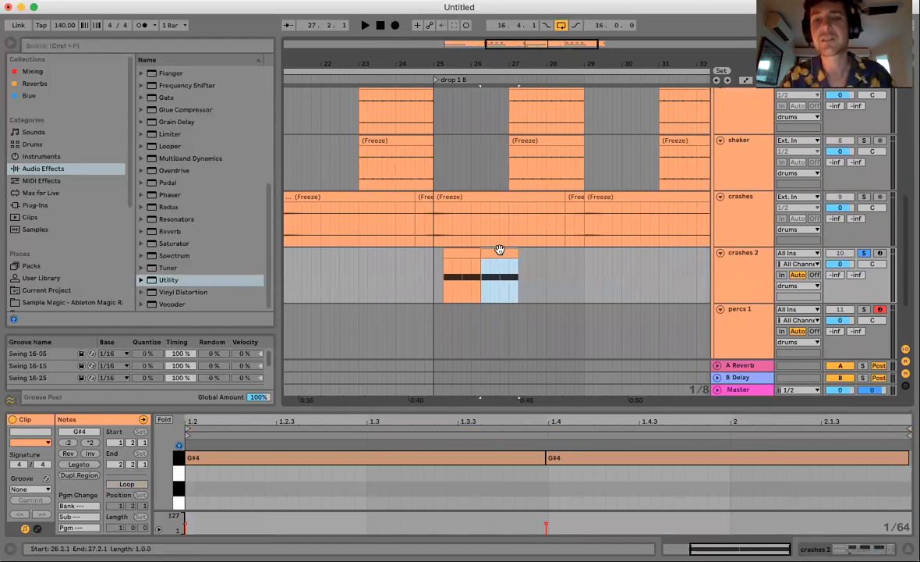
{"action": "key", "text": "super+d"}
{"action": "key", "text": "super+d"}
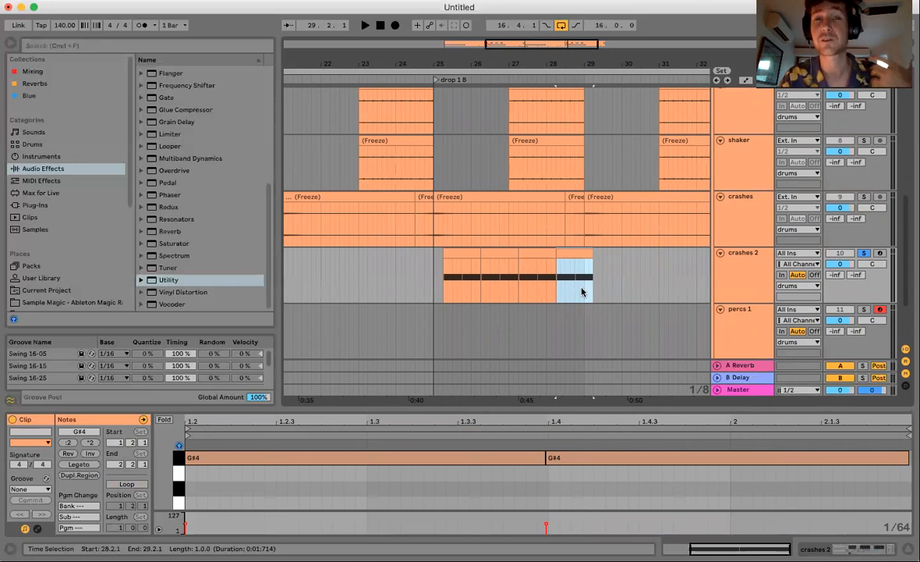
{"action": "left_click_drag", "start_coordinate": [437, 286], "coordinate": [588, 287]}
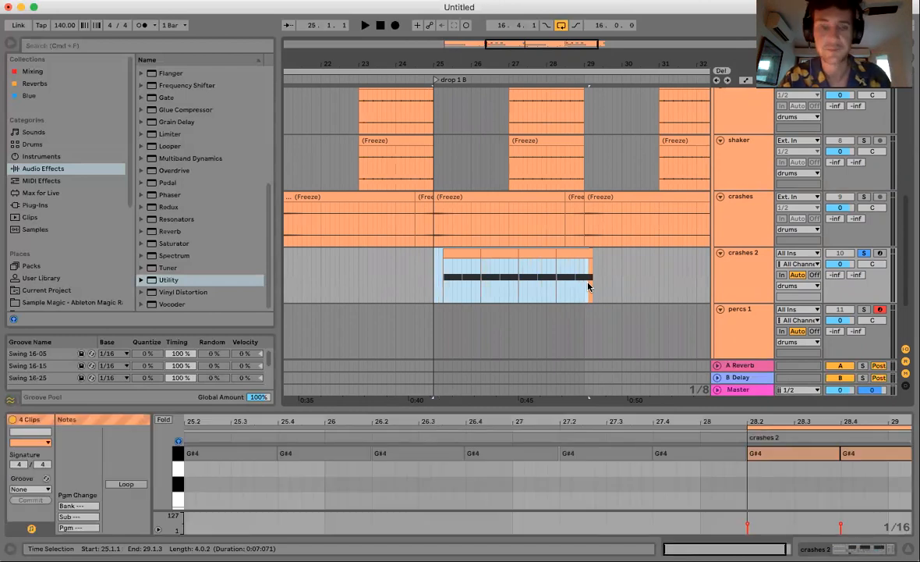
{"action": "left_click", "coordinate": [537, 252]}
{"action": "key", "text": "Delete"}
{"action": "left_click", "coordinate": [565, 252]}
{"action": "left_click_drag", "start_coordinate": [565, 252], "coordinate": [496, 251]}
Show the Sampler Transpose modulation envelope for the crashes 2 clip from 26.2.1 to 27.2.1.
{"action": "left_click", "coordinate": [736, 271]}
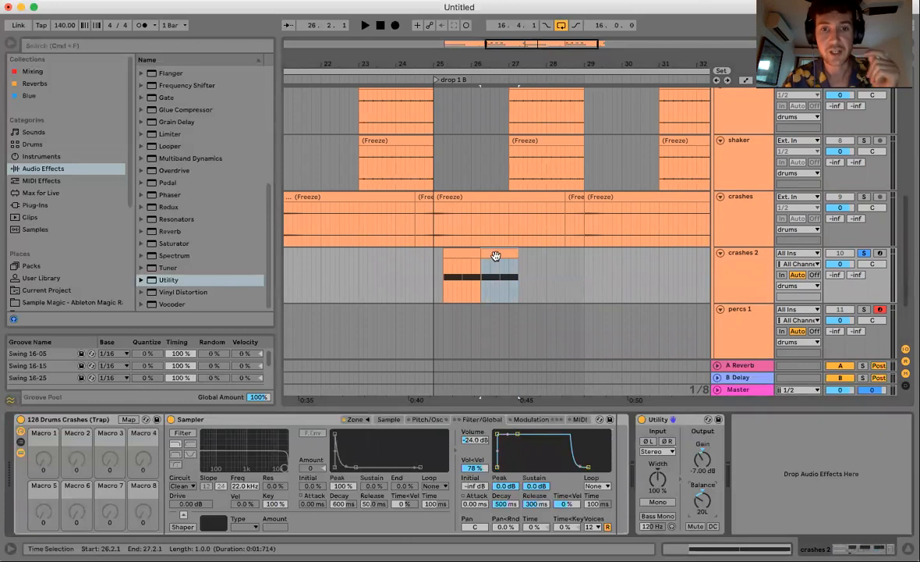
{"action": "left_click_drag", "start_coordinate": [502, 65], "coordinate": [503, 97]}
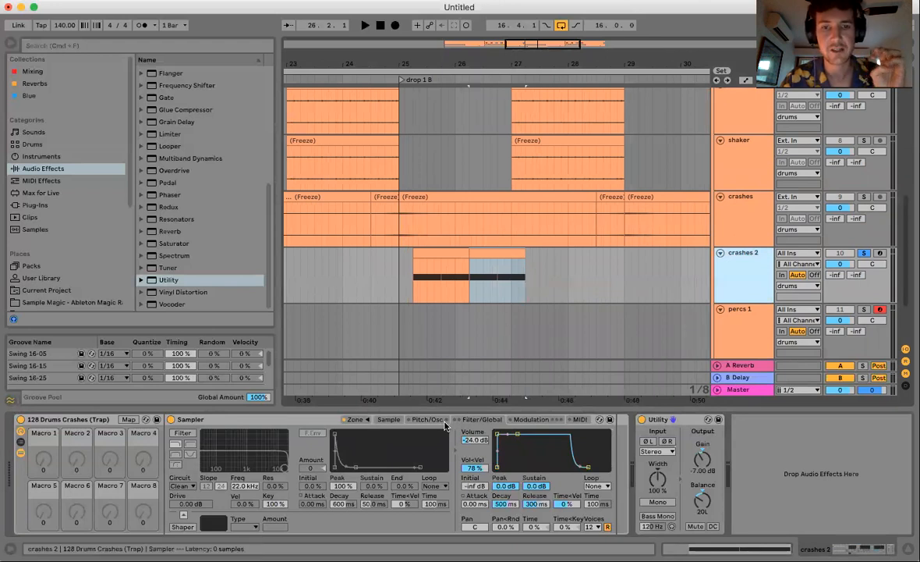
{"action": "left_click", "coordinate": [441, 255]}
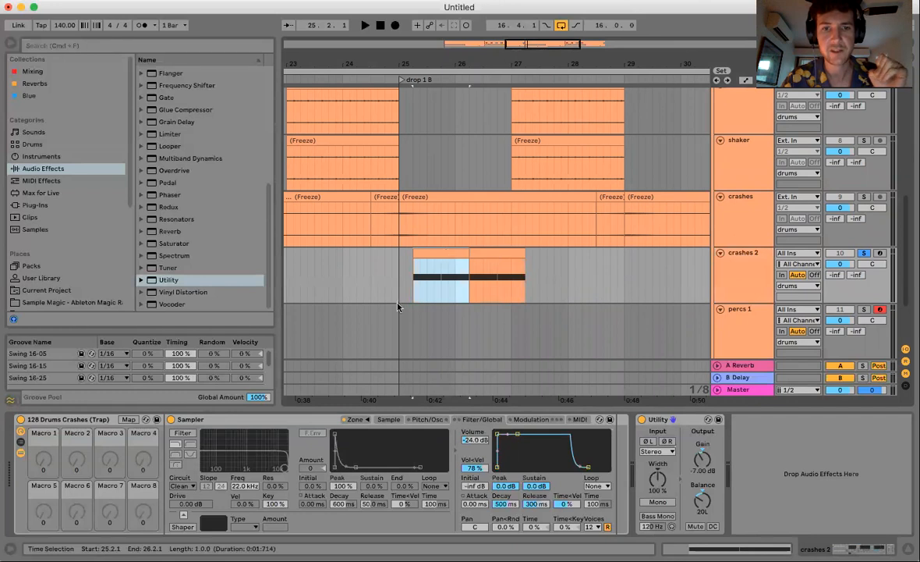
{"action": "left_click_drag", "start_coordinate": [442, 281], "coordinate": [469, 284]}
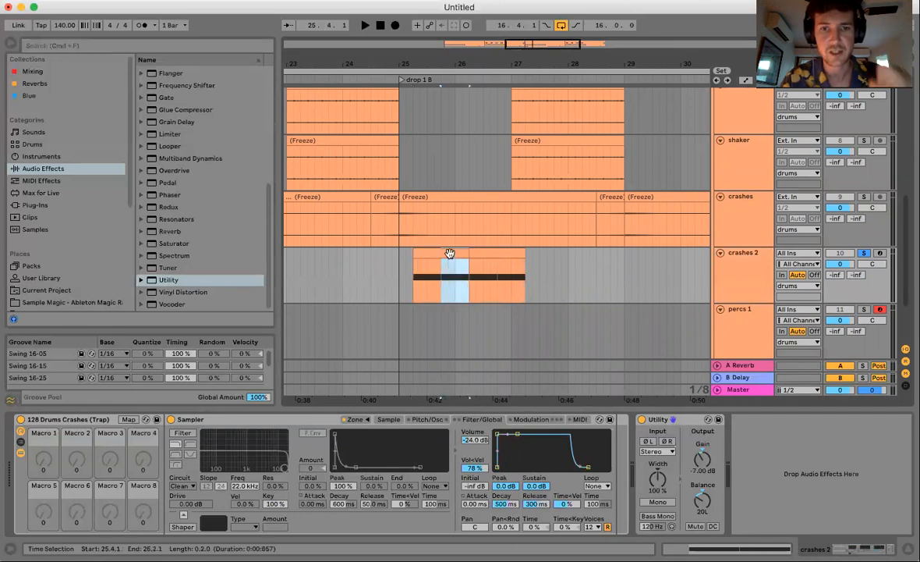
{"action": "left_click", "coordinate": [491, 253]}
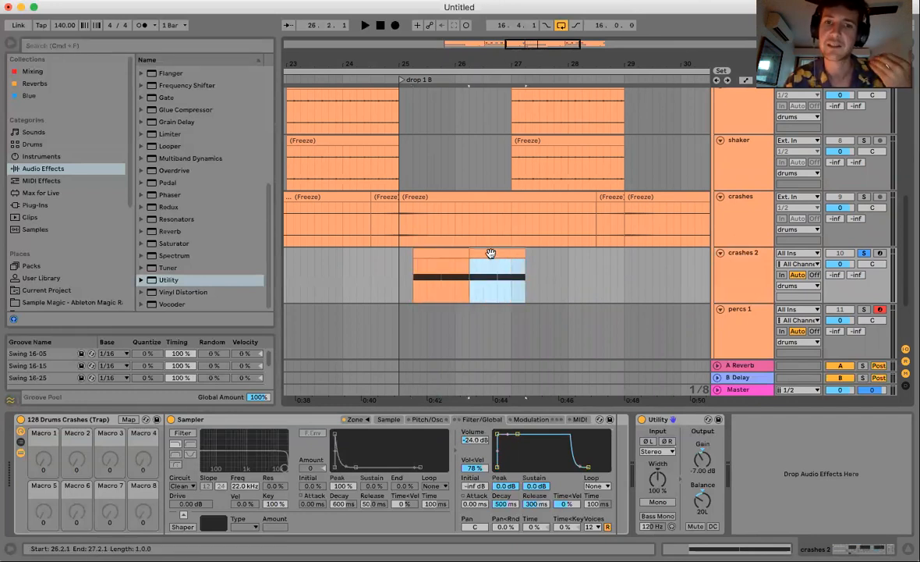
{"action": "left_click", "coordinate": [439, 420]}
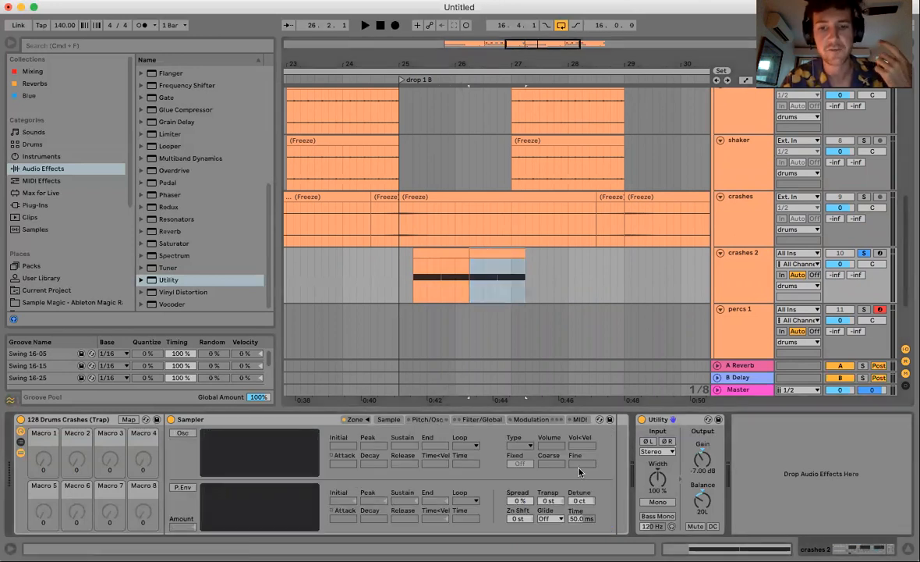
{"action": "right_click", "coordinate": [552, 500]}
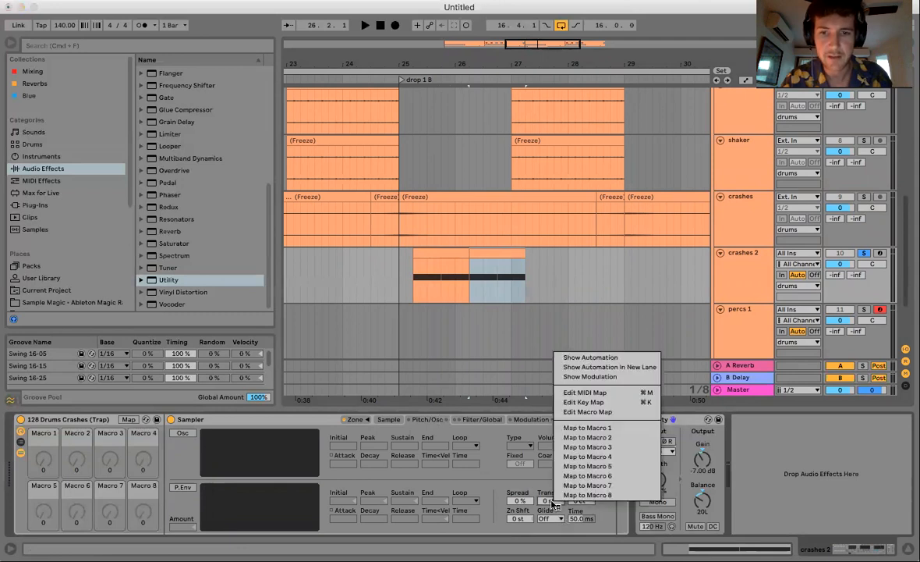
{"action": "left_click", "coordinate": [590, 376]}
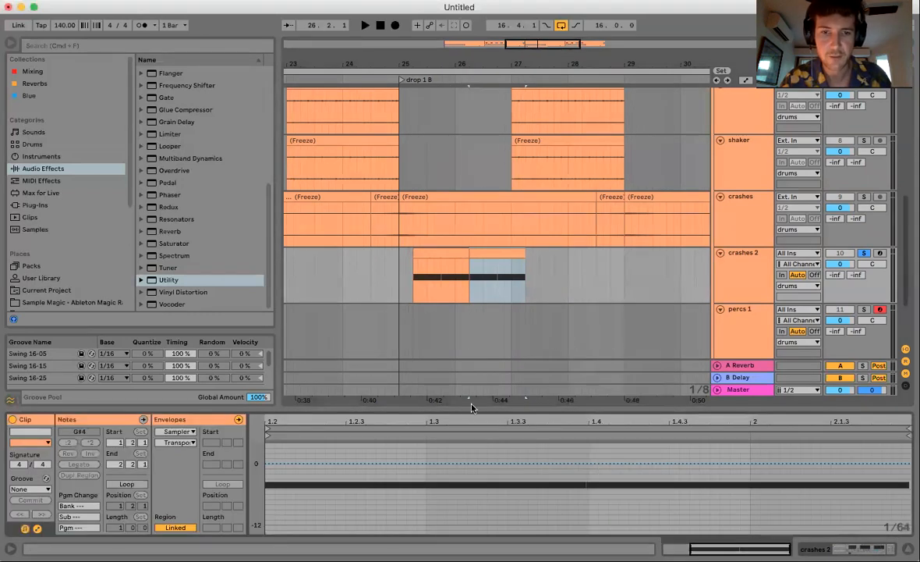
Draw a curved Transpose envelope that holds 0 st until 1.4 and falls to -5 st at the clip's end.
{"action": "left_click_drag", "start_coordinate": [468, 403], "coordinate": [468, 370]}
{"action": "scroll", "coordinate": [448, 497], "scroll_direction": "up", "scroll_amount": 3}
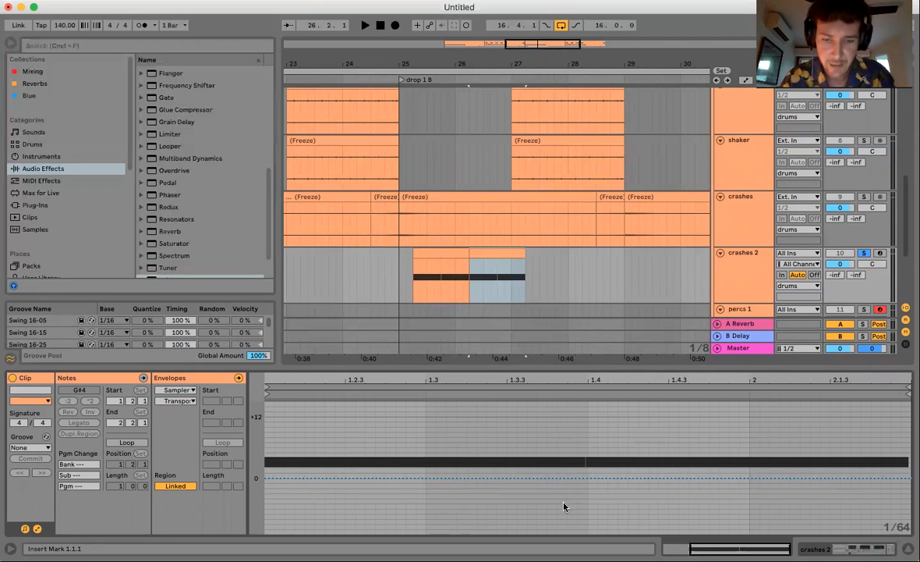
{"action": "left_click", "coordinate": [588, 477]}
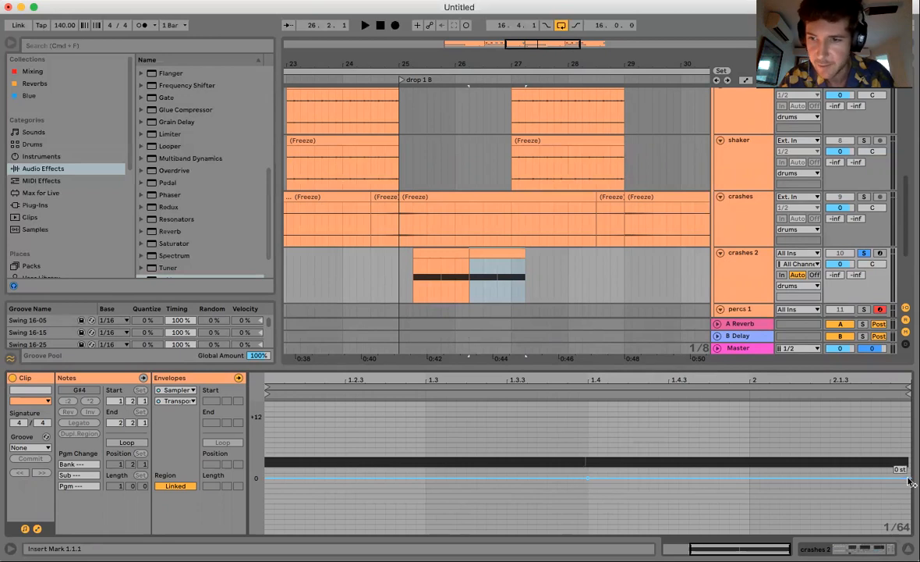
{"action": "scroll", "coordinate": [819, 451], "scroll_direction": "down", "scroll_amount": 2}
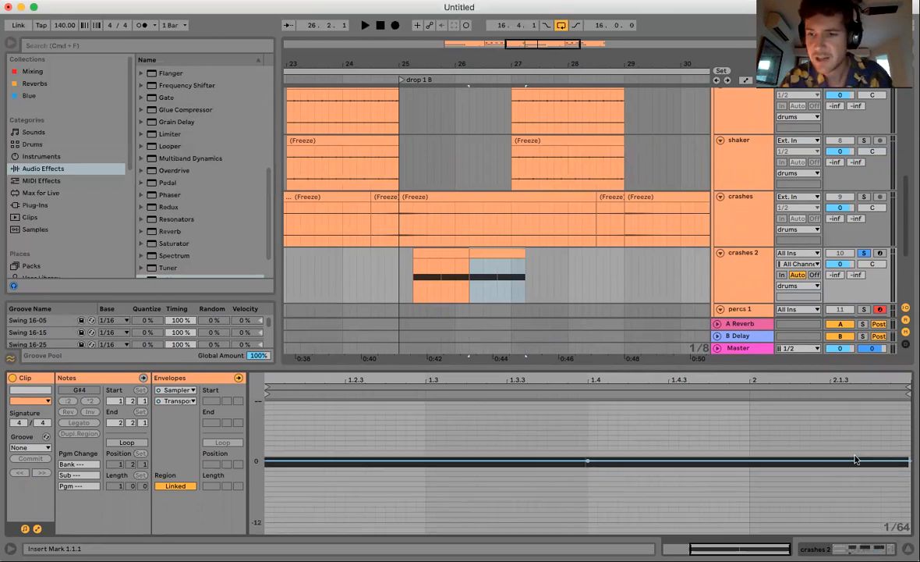
{"action": "left_click_drag", "start_coordinate": [910, 461], "coordinate": [909, 486]}
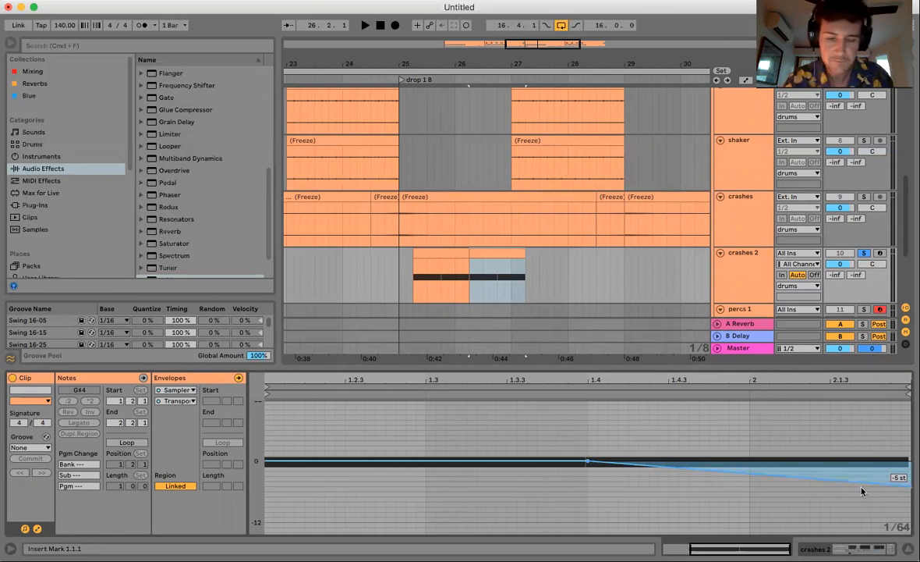
{"action": "left_click_drag", "start_coordinate": [862, 492], "coordinate": [863, 473]}
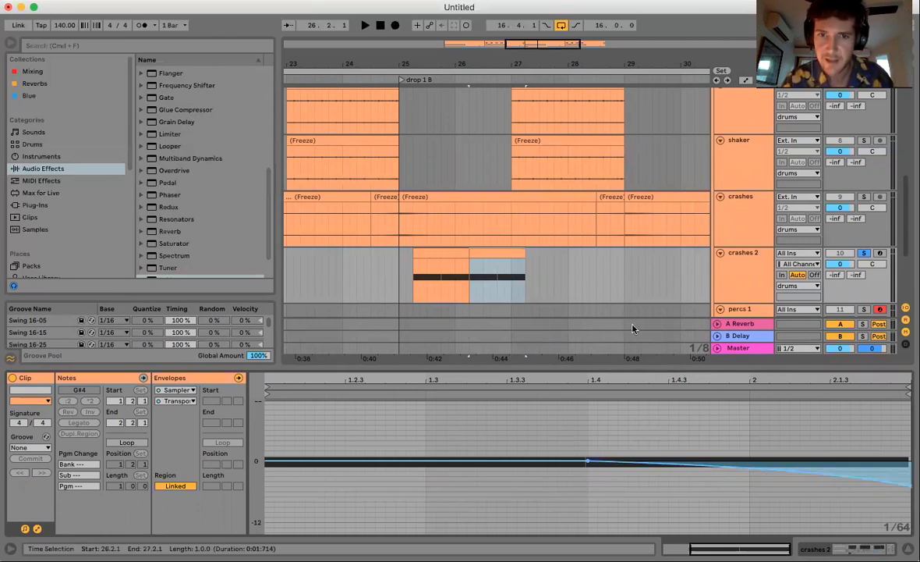
Play back the crashes 2 clips from 25.2.1 and replay the pitch drop from 26.4.1.
{"action": "left_click", "coordinate": [412, 287]}
{"action": "key", "text": "space"}
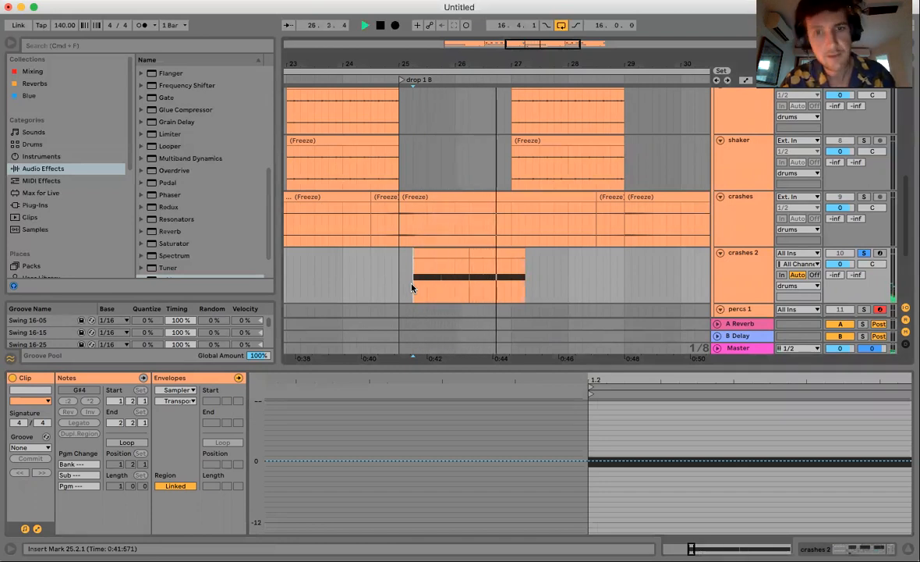
{"action": "left_click", "coordinate": [498, 290]}
{"action": "key", "text": "space"}
{"action": "key", "text": "space"}
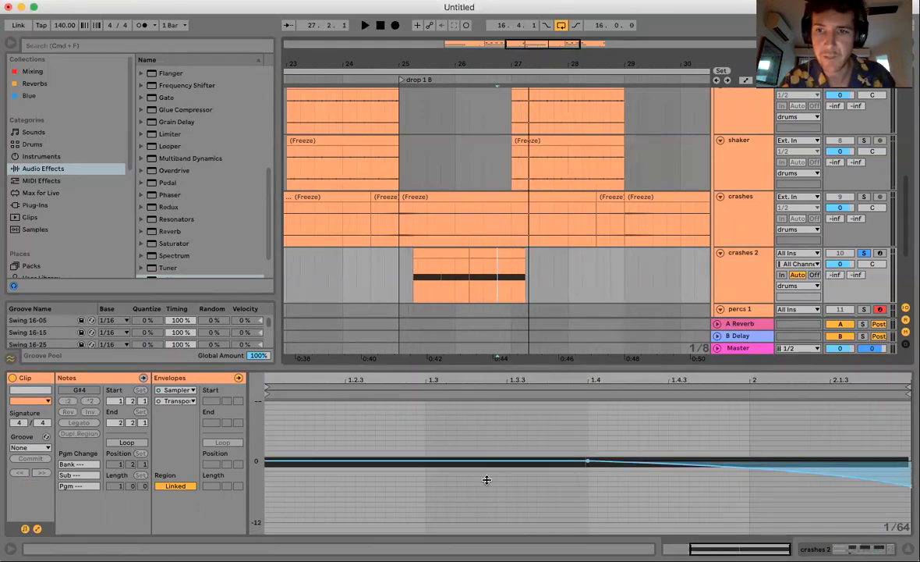
Consolidate the crashes 2 clips from 25.2.1 to 27.2.1 and duplicate the consolidated clip directly after itself.
{"action": "key", "text": "super+alt+l"}
{"action": "left_click_drag", "start_coordinate": [414, 331], "coordinate": [526, 337]}
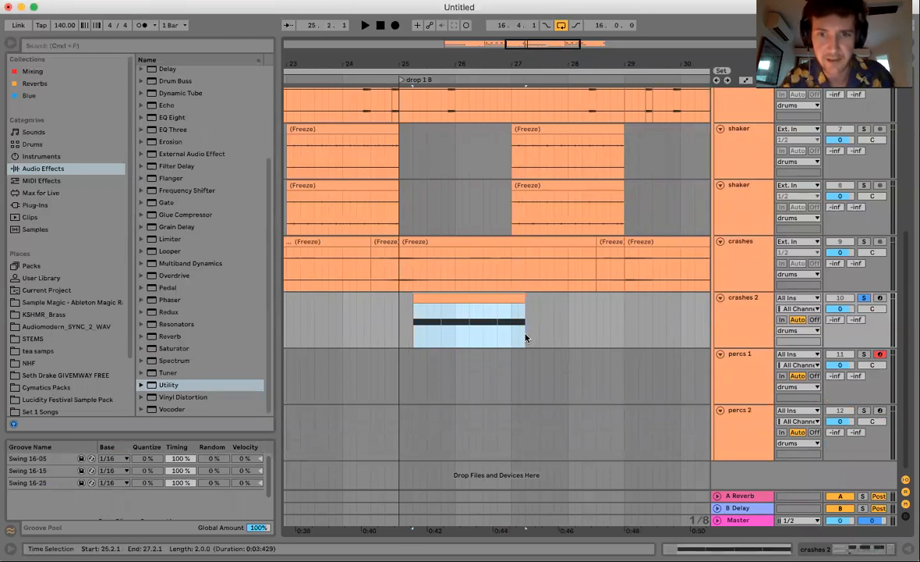
{"action": "scroll", "coordinate": [525, 338], "scroll_direction": "right", "scroll_amount": 1}
{"action": "key", "text": "super+d"}
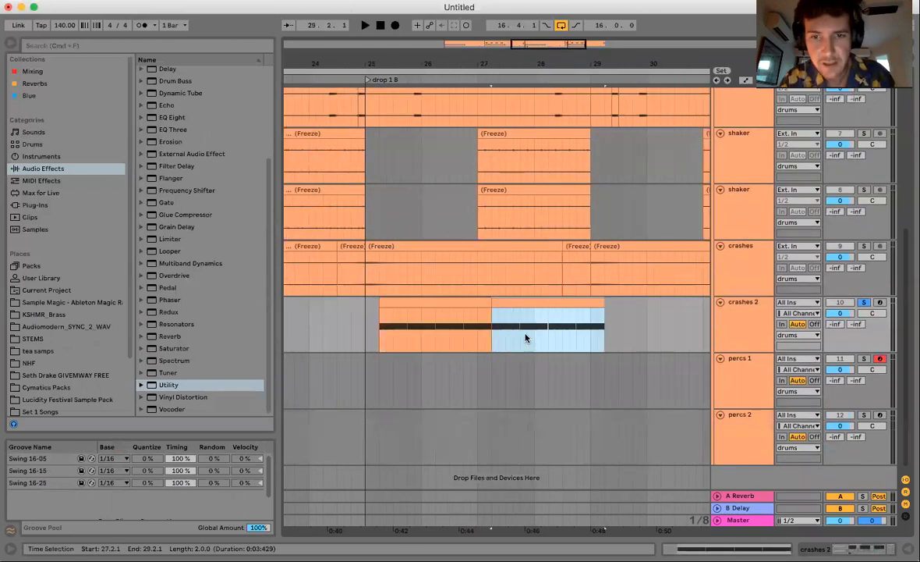
Open the duplicated crash clip's notes and play its last hit from 28.4.1.
{"action": "double_click", "coordinate": [581, 300]}
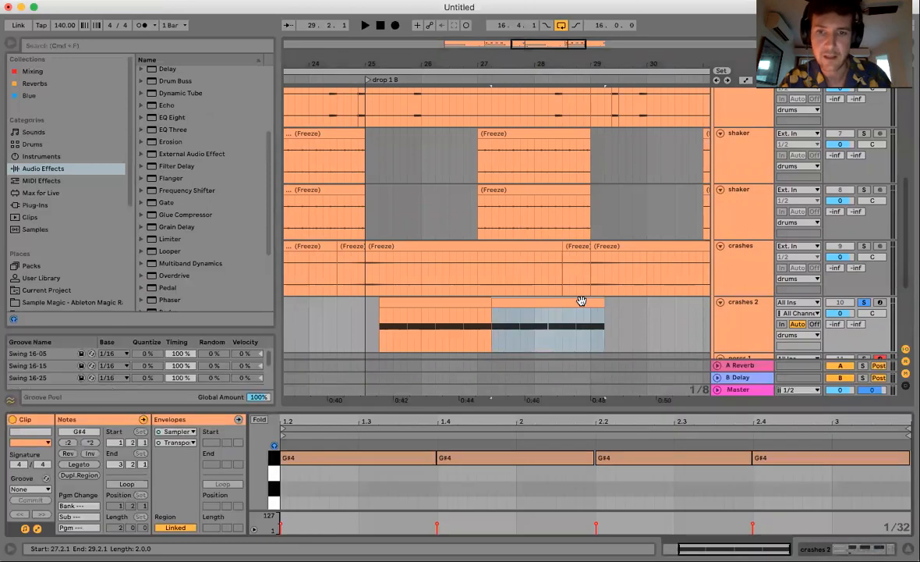
{"action": "left_click", "coordinate": [550, 339]}
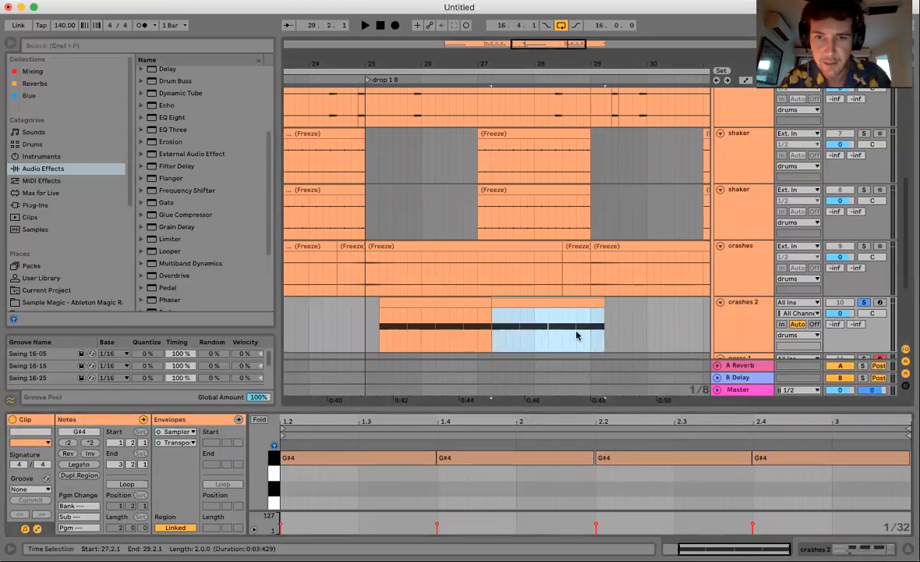
{"action": "left_click", "coordinate": [577, 335]}
{"action": "key", "text": "space"}
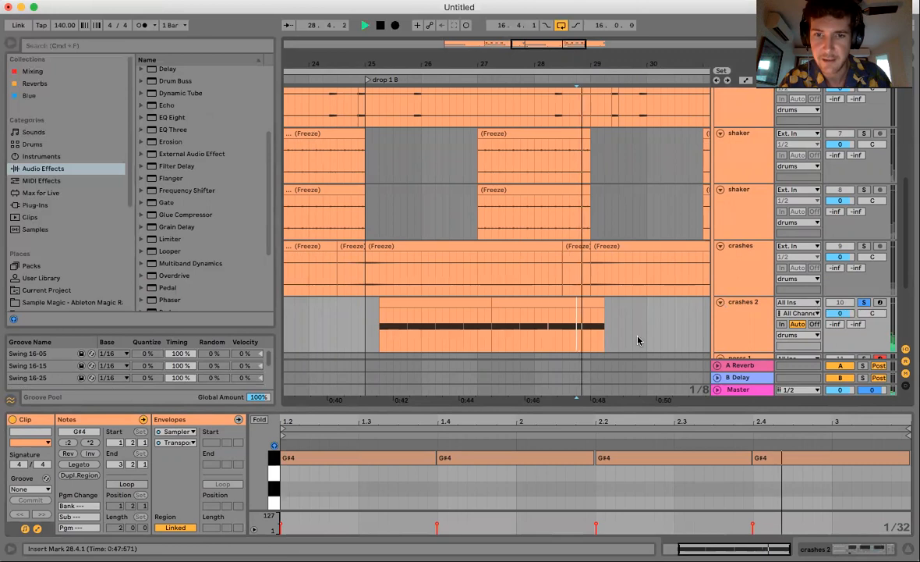
{"action": "key", "text": "space"}
Copy the pitch-dropping crash from 28.4.1 over the hit at 27.4.1, and trim the last clip's end to 28.4.1.
{"action": "left_click_drag", "start_coordinate": [577, 344], "coordinate": [603, 342]}
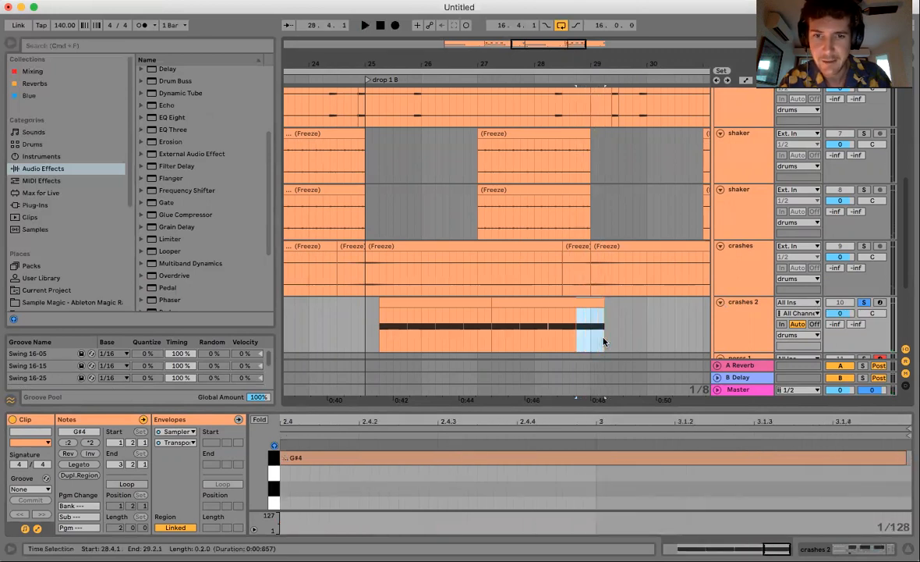
{"action": "left_click", "coordinate": [522, 345]}
{"action": "key", "text": "super+v"}
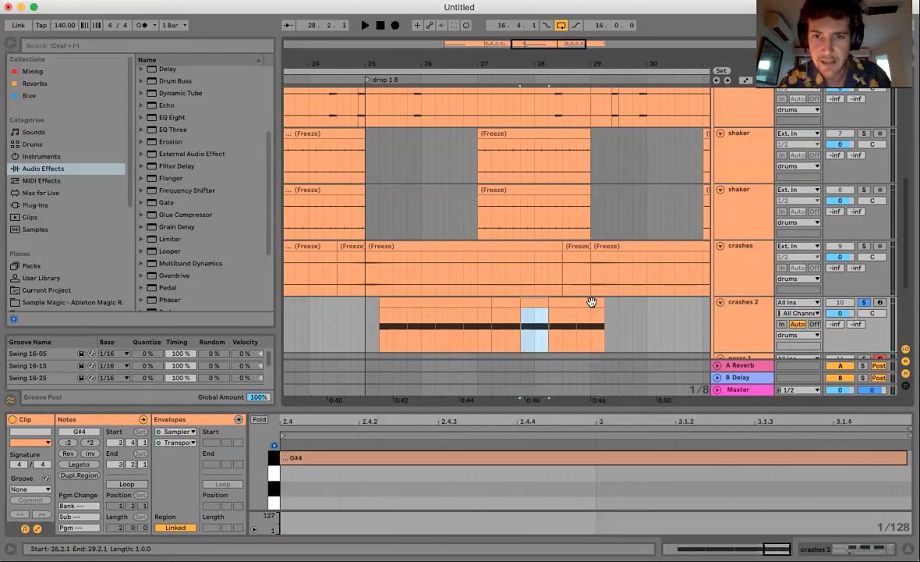
{"action": "left_click_drag", "start_coordinate": [599, 302], "coordinate": [572, 307]}
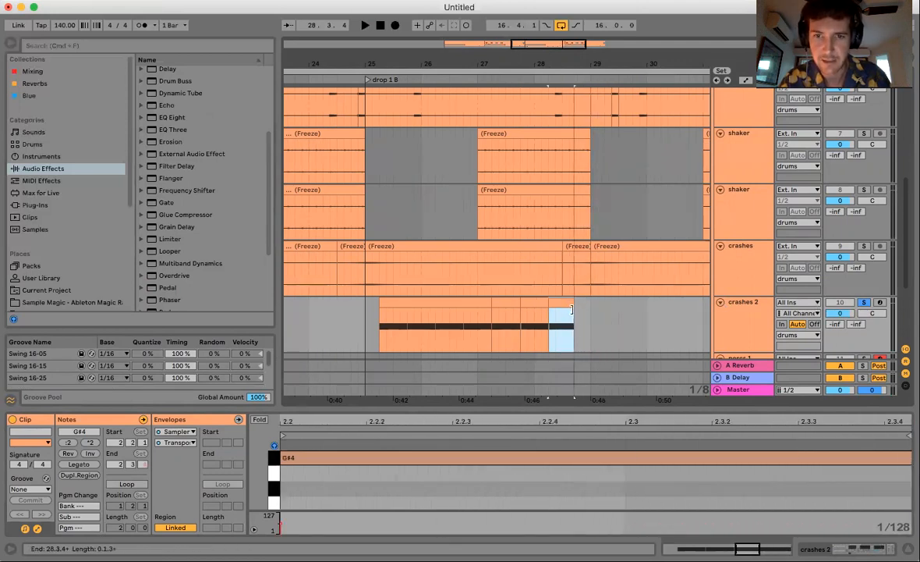
{"action": "key", "text": "super+z"}
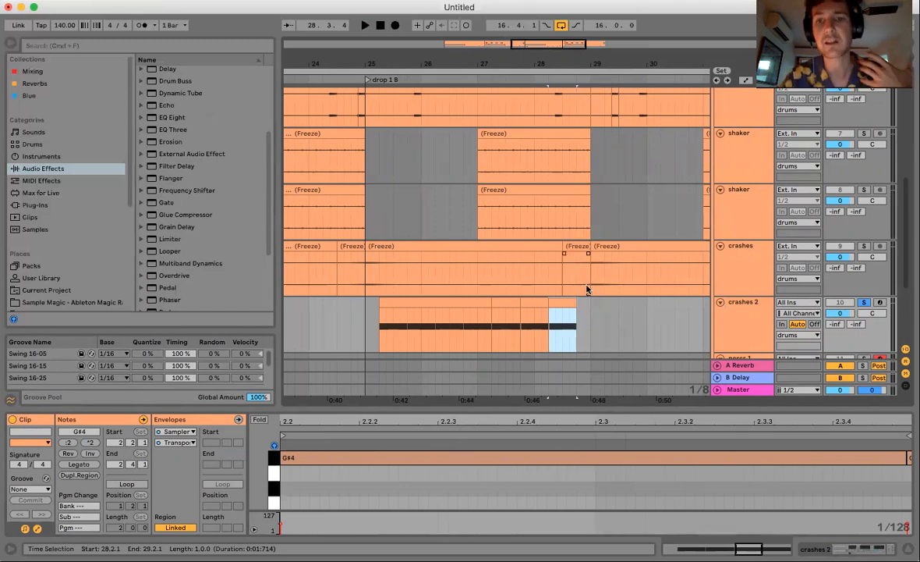
Examine how the crashes track's hits between 28.1.1 and 29.1.1 line up with the end of the crashes 2 clips.
{"action": "left_click_drag", "start_coordinate": [588, 289], "coordinate": [534, 289]}
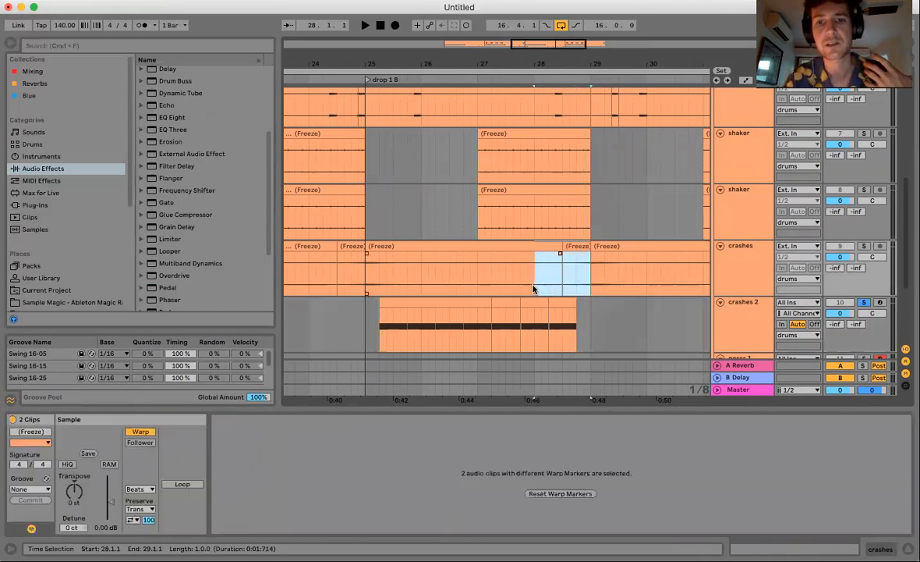
{"action": "left_click_drag", "start_coordinate": [589, 276], "coordinate": [533, 279]}
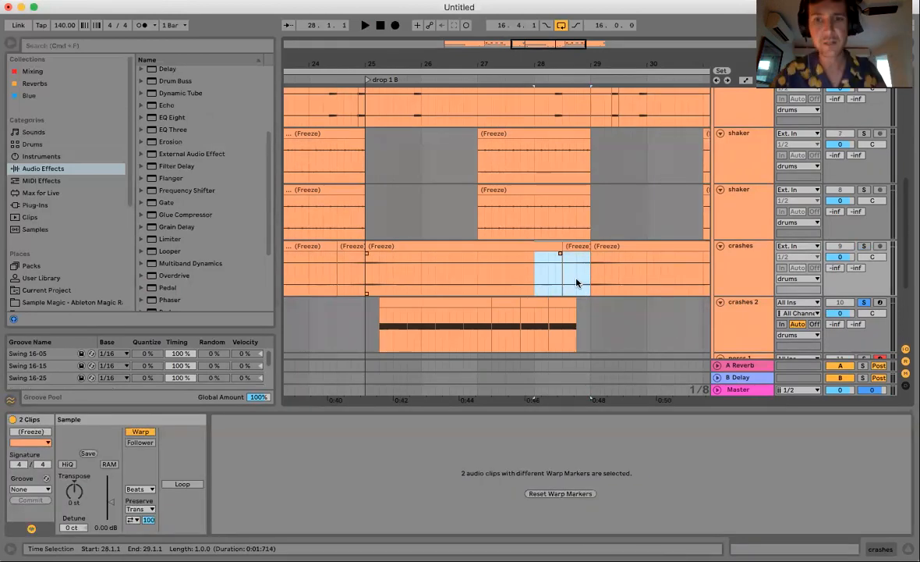
{"action": "left_click", "coordinate": [546, 332]}
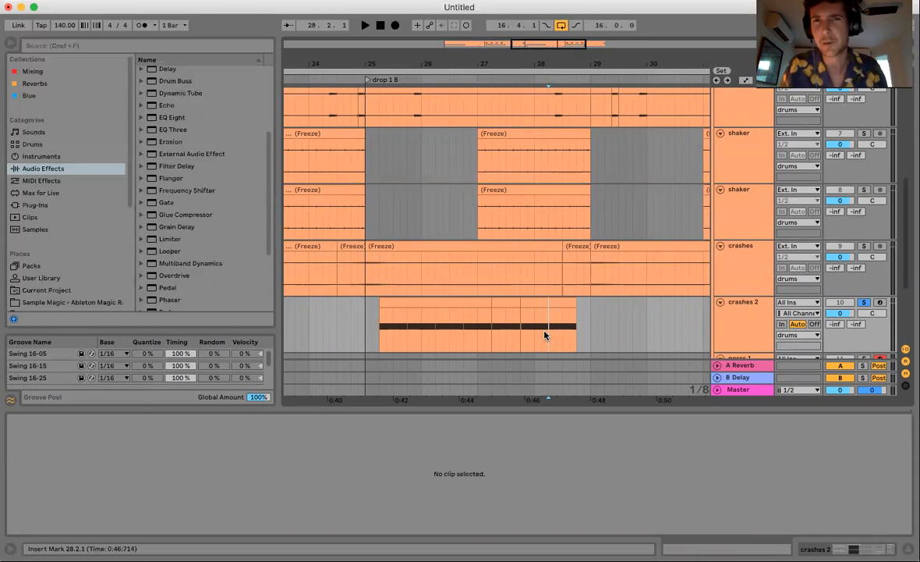
{"action": "left_click_drag", "start_coordinate": [590, 286], "coordinate": [561, 284]}
{"action": "left_click", "coordinate": [575, 275]}
{"action": "left_click_drag", "start_coordinate": [589, 315], "coordinate": [565, 328]}
{"action": "left_click_drag", "start_coordinate": [591, 275], "coordinate": [560, 285]}
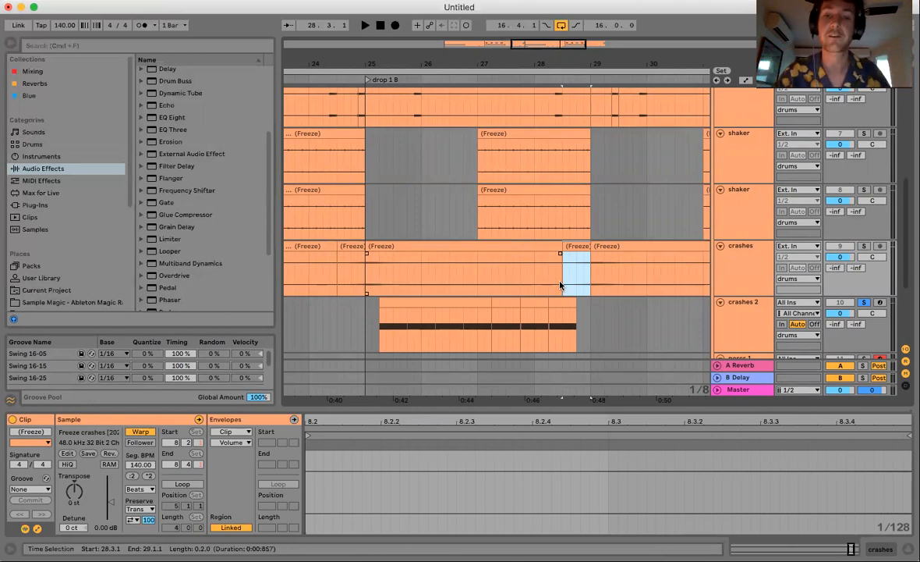
Consolidate crashes 2 from 25.2.1 to 29.1.1 and duplicate the consolidated clip.
{"action": "left_click_drag", "start_coordinate": [379, 336], "coordinate": [579, 336]}
{"action": "key", "text": "super+j"}
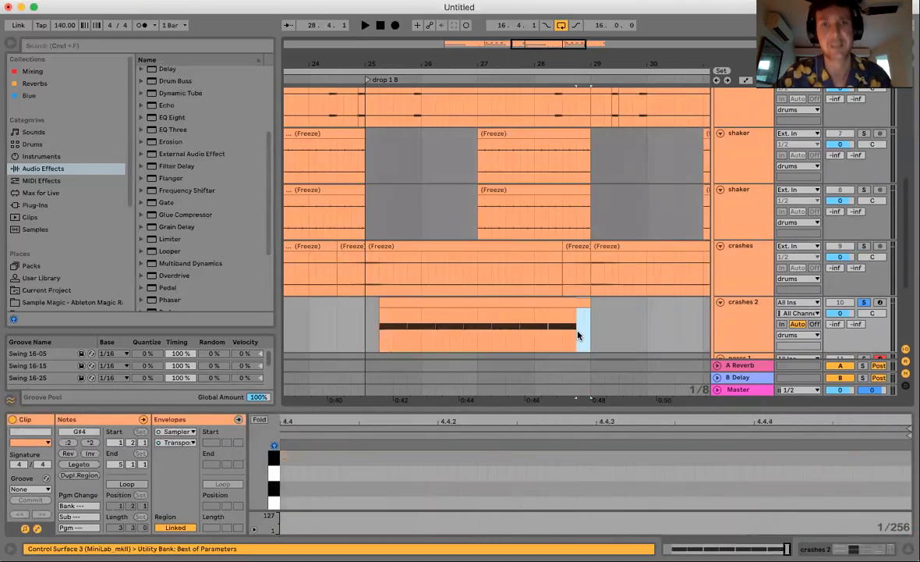
{"action": "left_click_drag", "start_coordinate": [528, 56], "coordinate": [525, 22]}
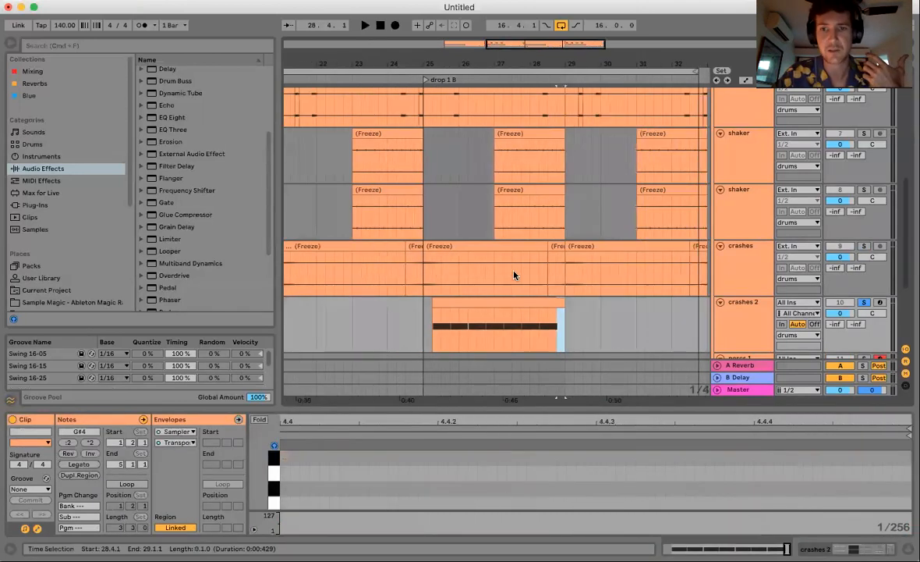
{"action": "scroll", "coordinate": [514, 275], "scroll_direction": "down", "scroll_amount": 2}
{"action": "scroll", "coordinate": [514, 275], "scroll_direction": "right", "scroll_amount": 1}
{"action": "double_click", "coordinate": [481, 272]}
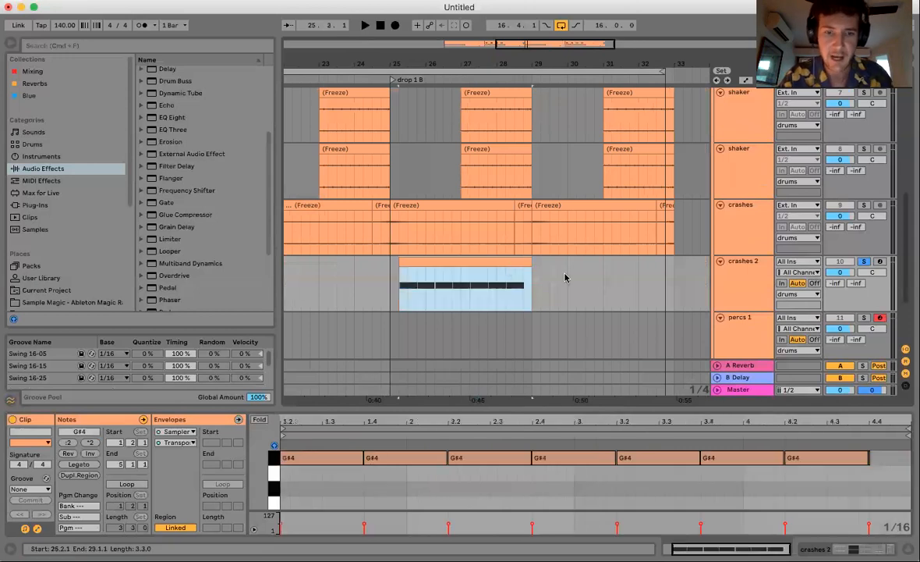
{"action": "key", "text": "super+d"}
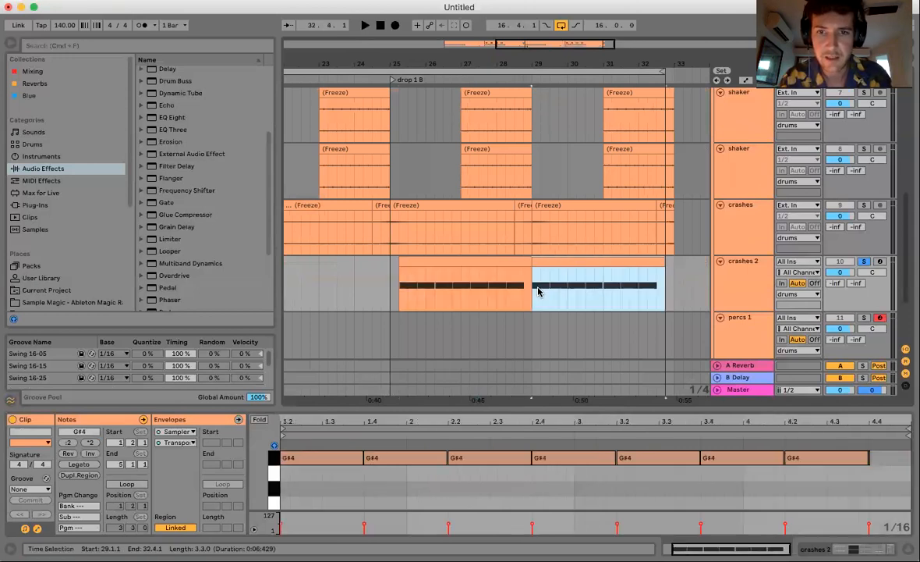
Move the duplicated crashes 2 clip to start at 29.2.1 and shorten its end to 32.2.1.
{"action": "mouse_move", "coordinate": [538, 286]}
{"action": "left_mouse_down"}
{"action": "mouse_move", "coordinate": [559, 256]}
{"action": "mouse_move", "coordinate": [574, 266]}
{"action": "mouse_move", "coordinate": [554, 282]}
{"action": "left_mouse_up"}
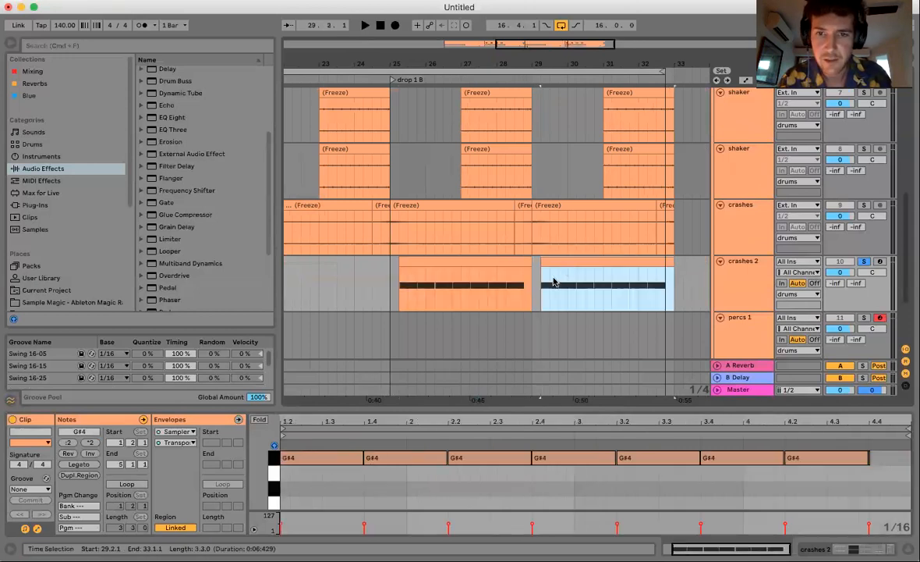
{"action": "left_click", "coordinate": [555, 281]}
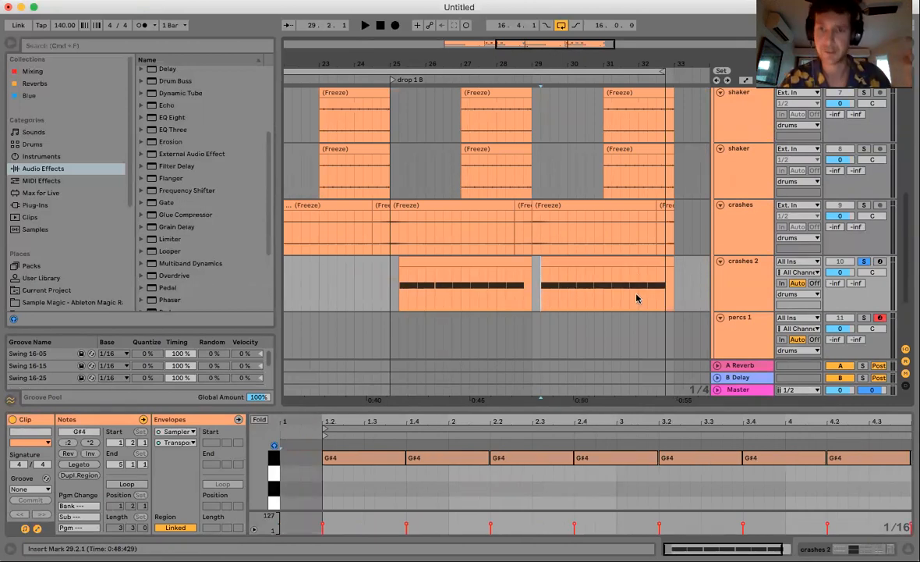
{"action": "left_click_drag", "start_coordinate": [667, 261], "coordinate": [646, 272]}
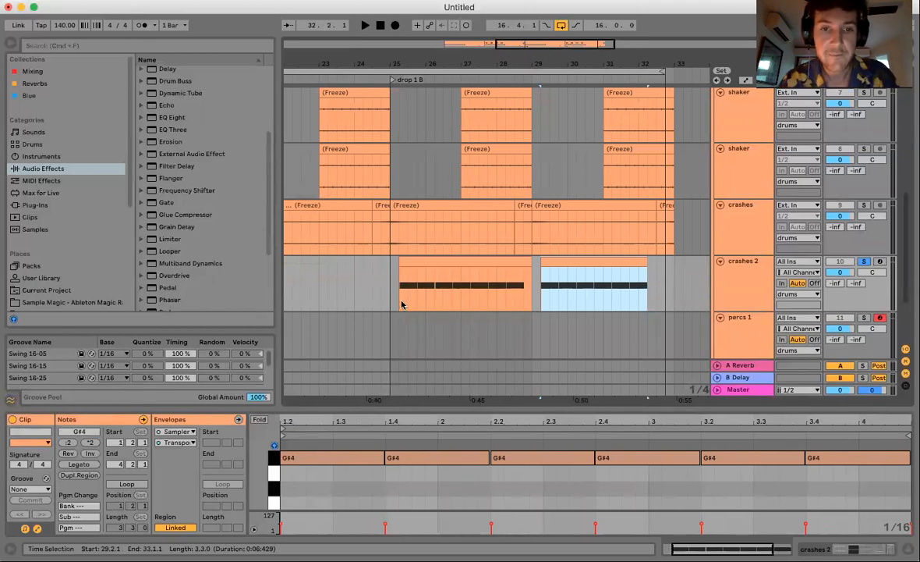
Turn off solo on crashes 2 and play drop 1 B from bar 25 with all drum tracks.
{"action": "left_click", "coordinate": [400, 271]}
{"action": "key", "text": "space"}
{"action": "left_click", "coordinate": [389, 274]}
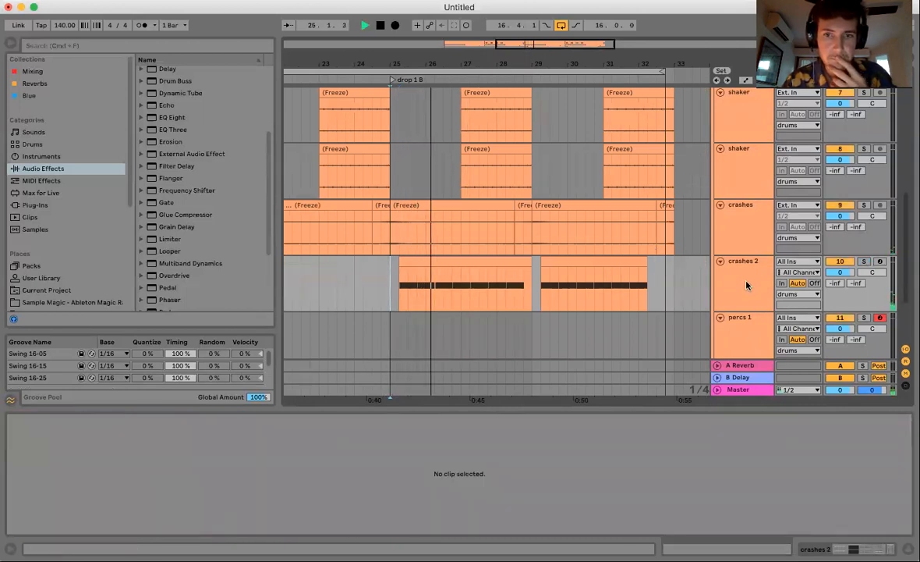
{"action": "key", "text": "space"}
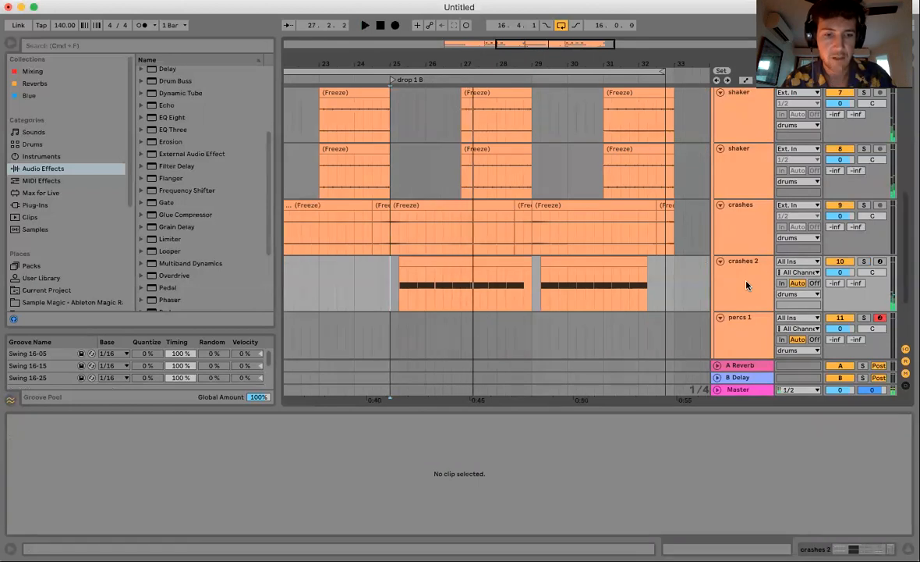
{"action": "key", "text": "space"}
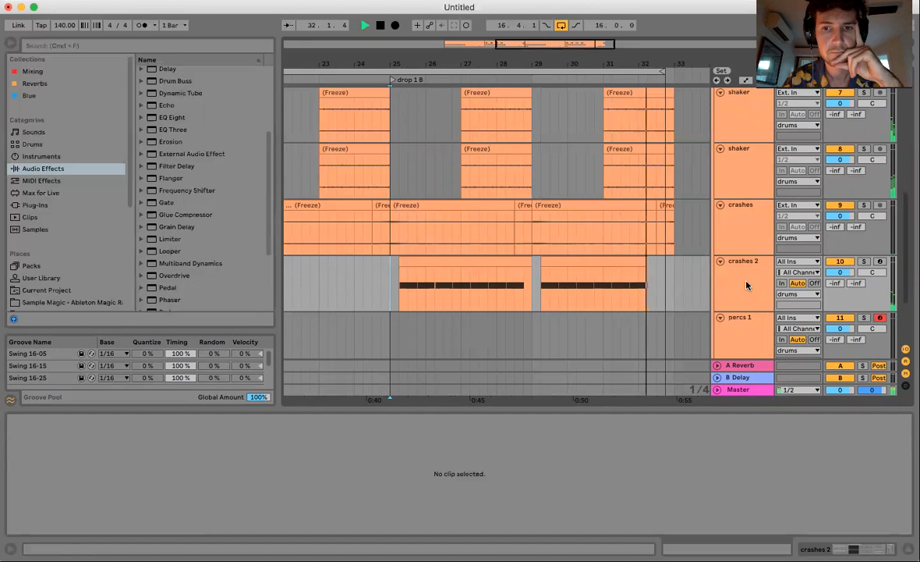
{"action": "key", "text": "space"}
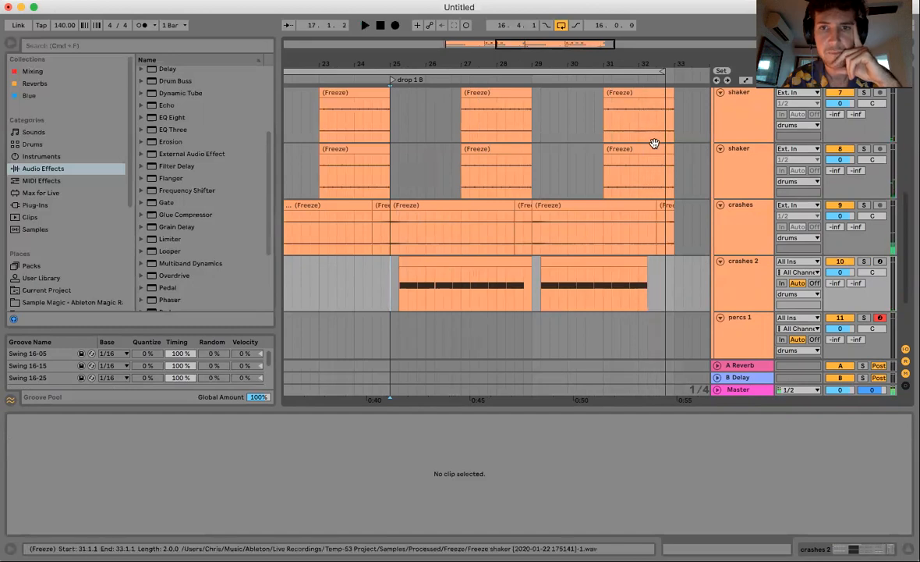
Extend the arrangement loop to end at 33.1.1 and duplicate the crashes 2 track.
{"action": "left_click", "coordinate": [661, 74]}
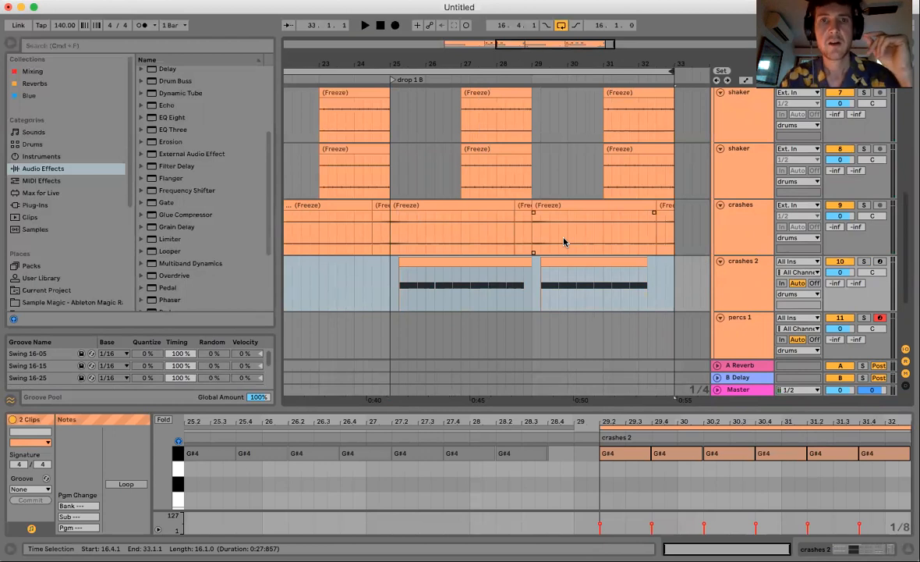
{"action": "left_click", "coordinate": [729, 277]}
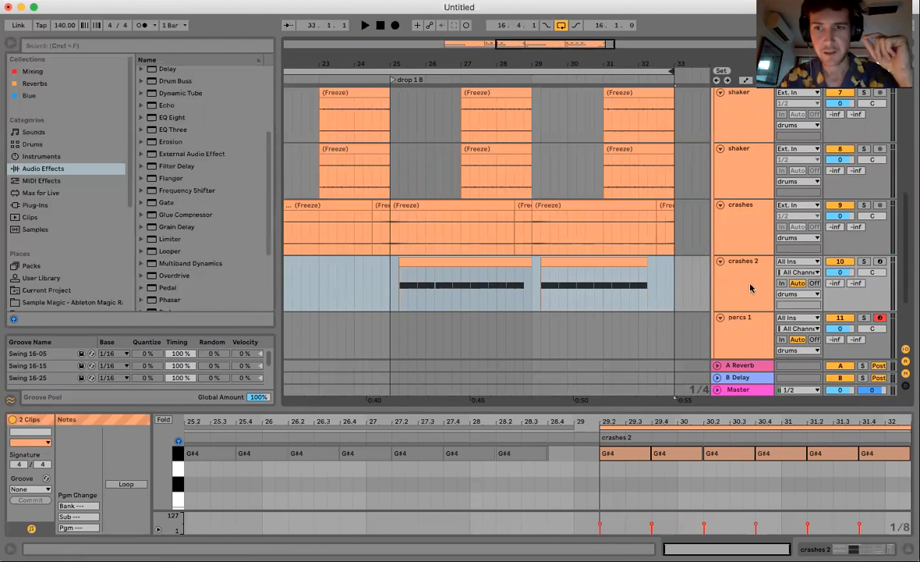
{"action": "key", "text": "super+d"}
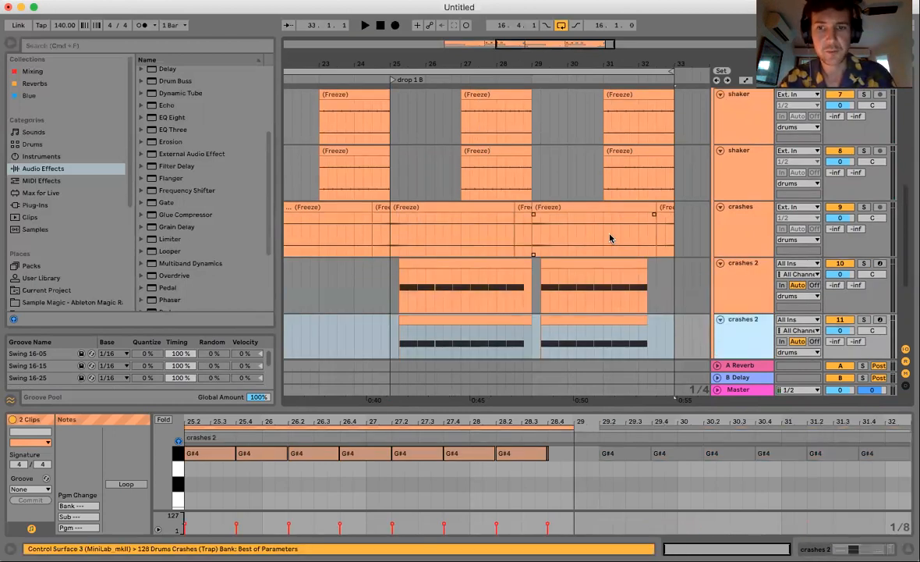
{"action": "scroll", "coordinate": [603, 271], "scroll_direction": "down", "scroll_amount": 2}
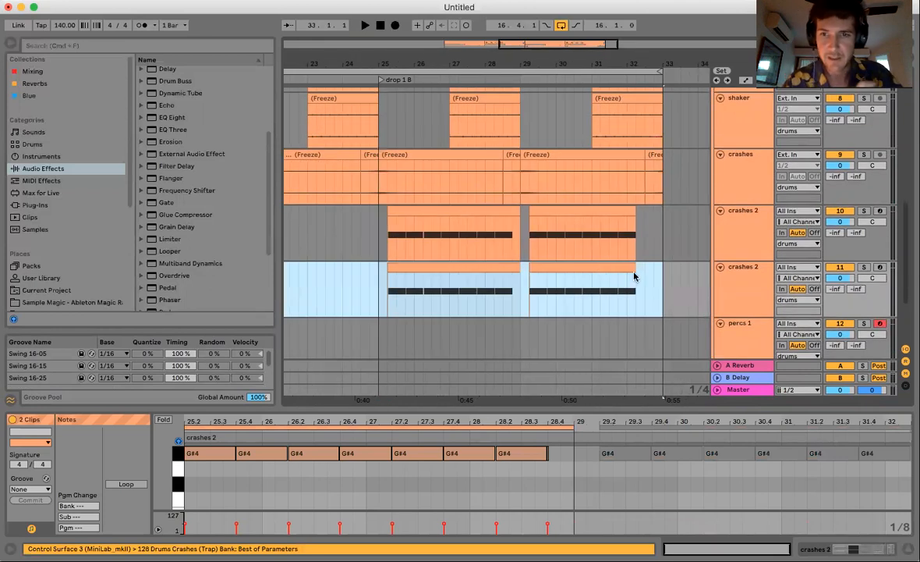
{"action": "left_click", "coordinate": [678, 267]}
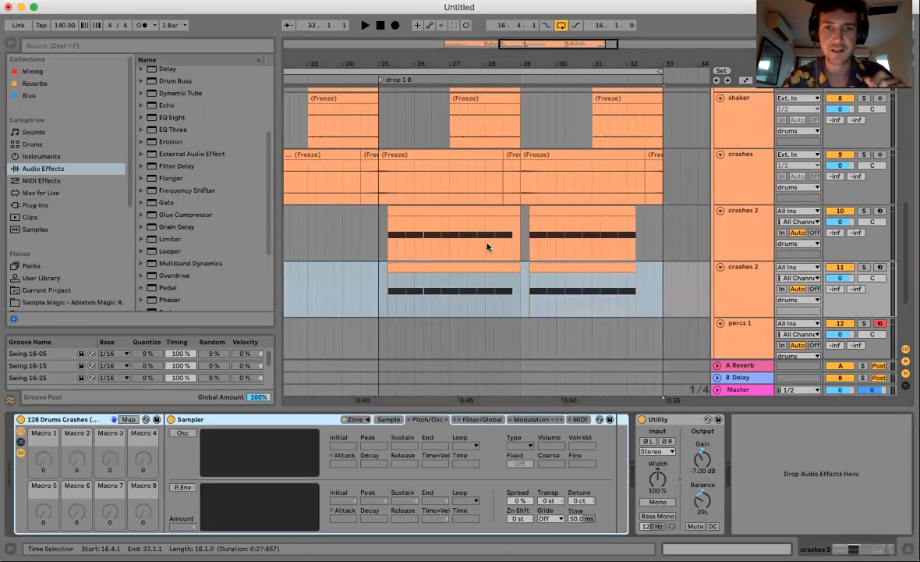
Give the duplicated crashes 2 track a delay of 7.00 ms and set its Utility balance to 37R.
{"action": "left_click_drag", "start_coordinate": [442, 249], "coordinate": [459, 250]}
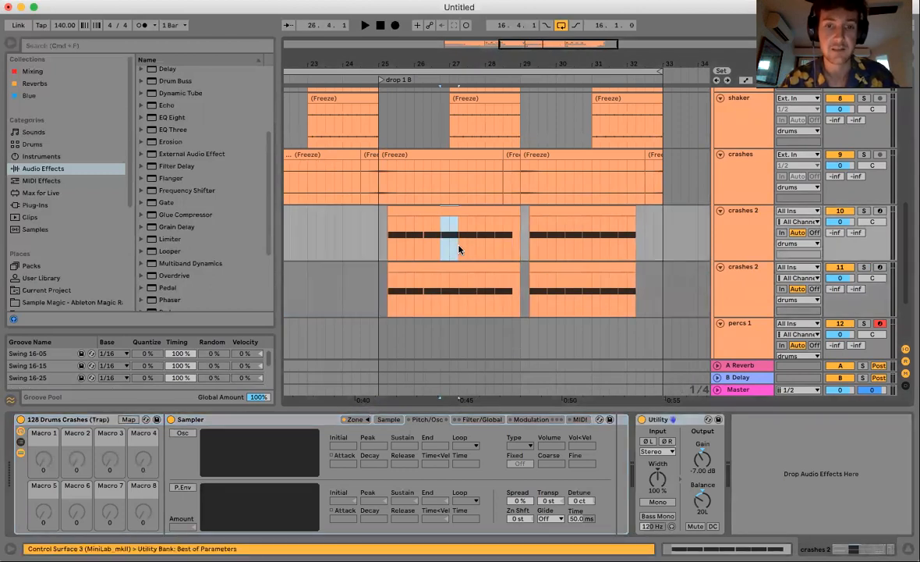
{"action": "left_click", "coordinate": [747, 294]}
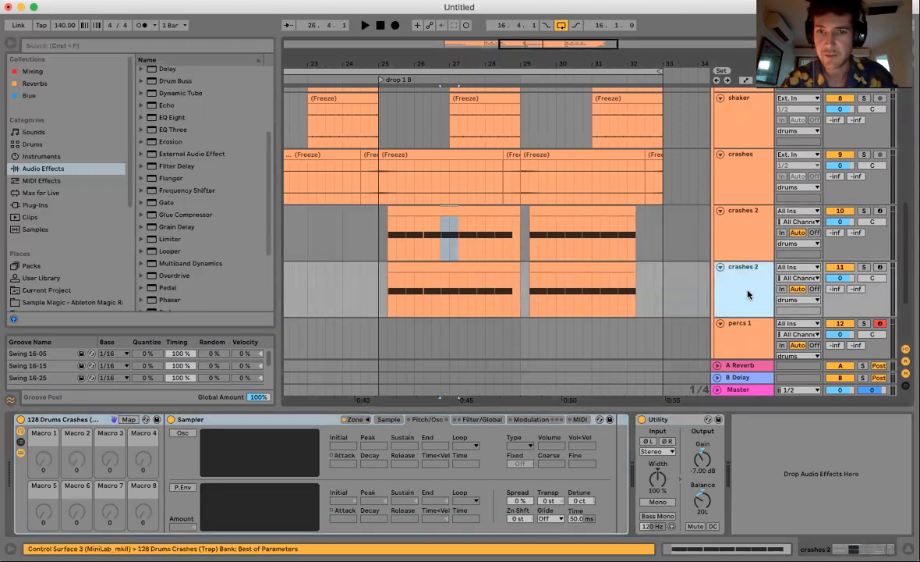
{"action": "left_click", "coordinate": [906, 385]}
{"action": "mouse_move", "coordinate": [865, 267]}
{"action": "left_mouse_down"}
{"action": "mouse_move", "coordinate": [864, 257]}
{"action": "mouse_move", "coordinate": [864, 281]}
{"action": "mouse_move", "coordinate": [864, 249]}
{"action": "left_mouse_up"}
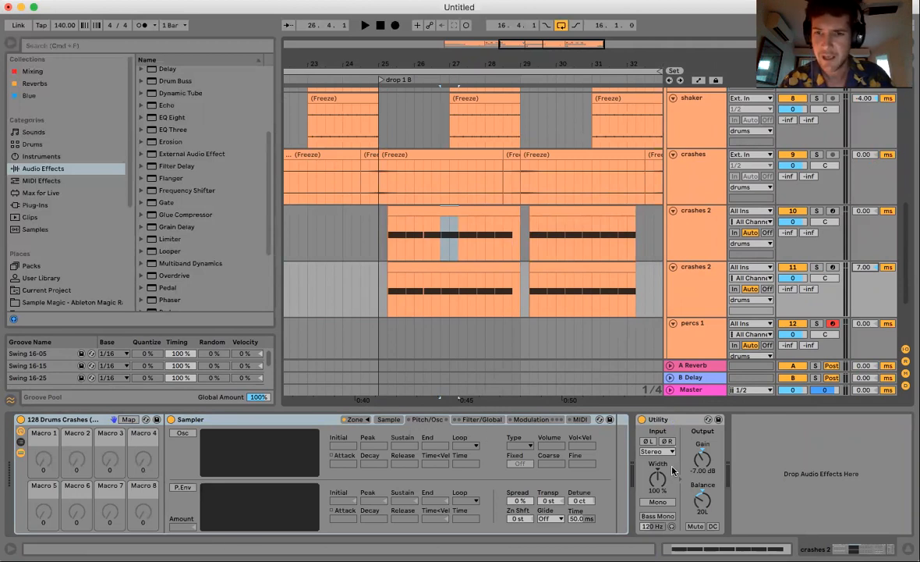
{"action": "left_click_drag", "start_coordinate": [707, 487], "coordinate": [707, 460]}
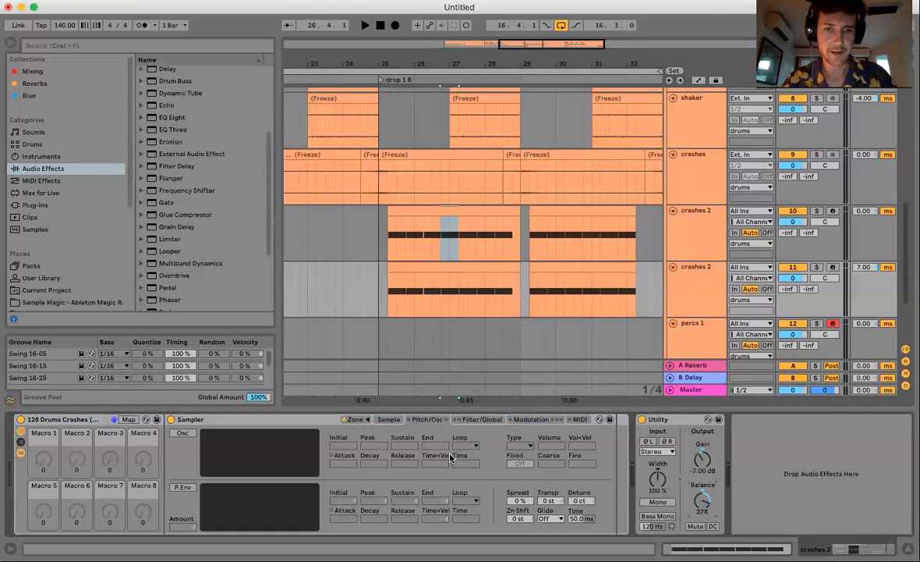
Shape the duplicate's Sampler volume envelope with -inf dB sustain and 859 ms decay, auditioning the track soloed from 25.2.1.
{"action": "left_click", "coordinate": [482, 418]}
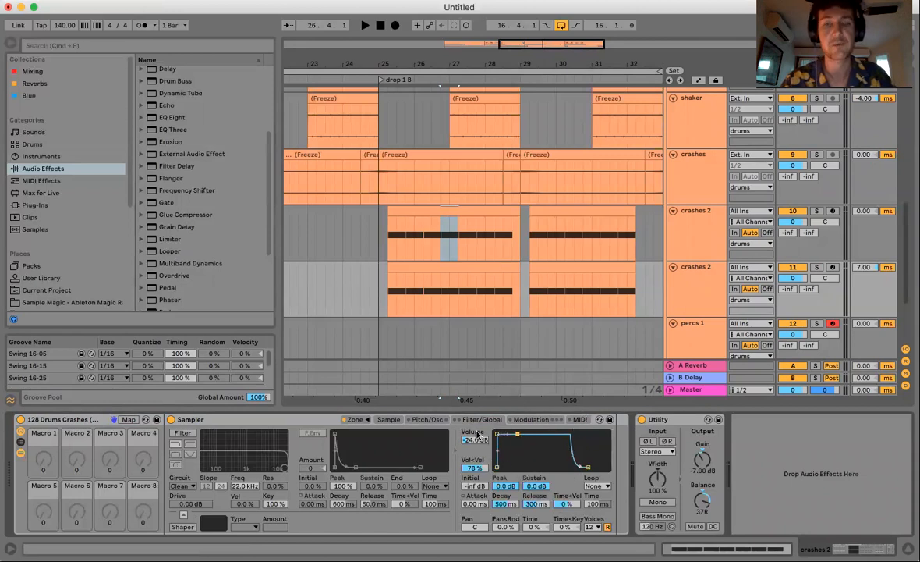
{"action": "left_click_drag", "start_coordinate": [518, 434], "coordinate": [514, 467]}
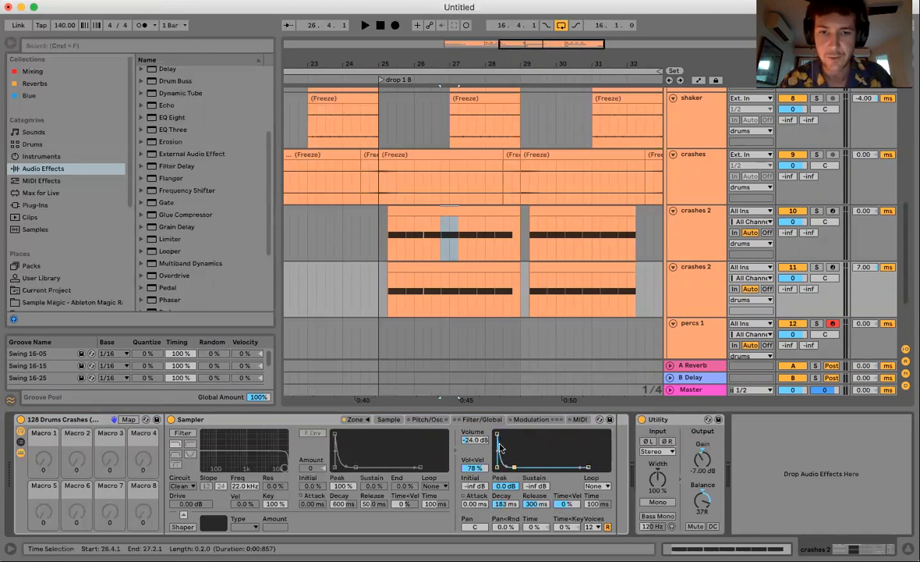
{"action": "left_click", "coordinate": [817, 267]}
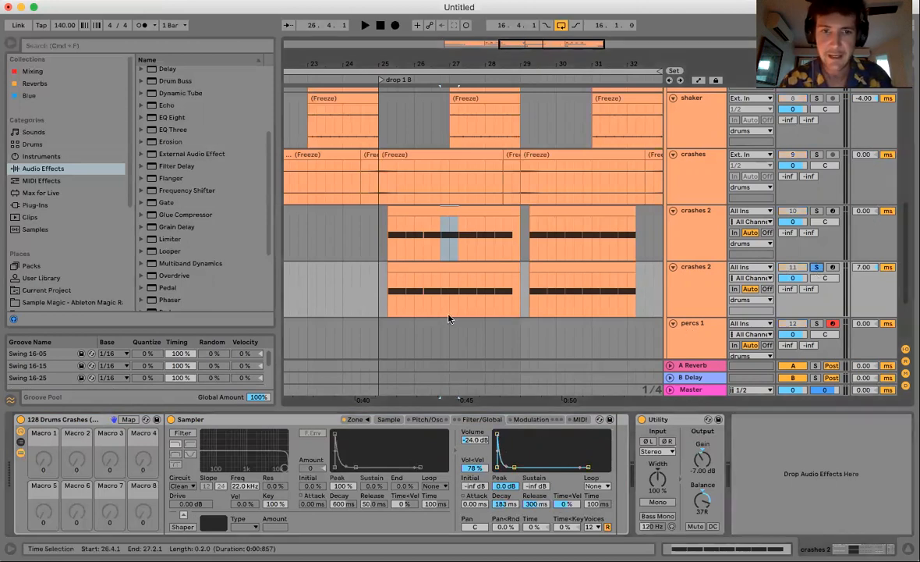
{"action": "left_click", "coordinate": [388, 304]}
{"action": "key", "text": "space"}
{"action": "mouse_move", "coordinate": [514, 467]}
{"action": "left_mouse_down"}
{"action": "mouse_move", "coordinate": [528, 467]}
{"action": "mouse_move", "coordinate": [520, 467]}
{"action": "left_mouse_up"}
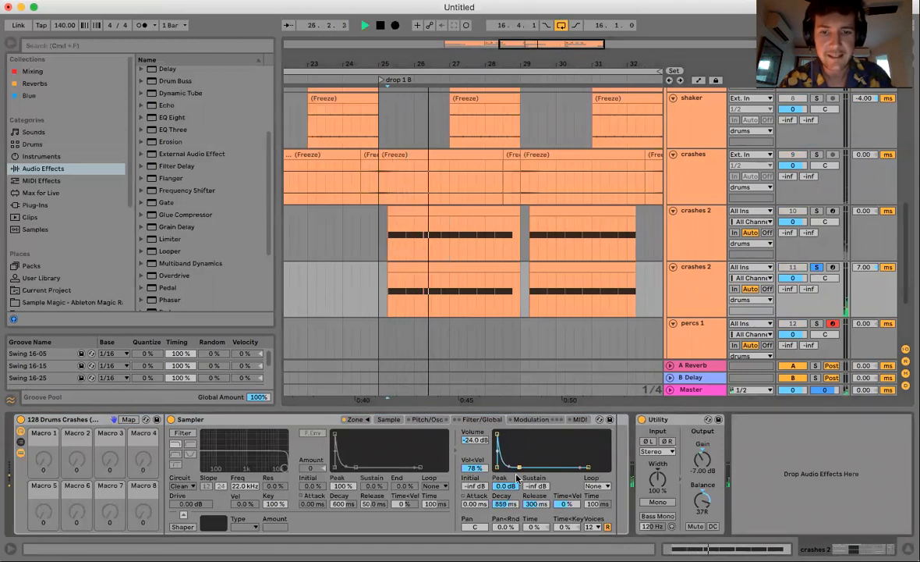
{"action": "key", "text": "space"}
{"action": "key", "text": "space"}
{"action": "key", "text": "space"}
{"action": "key", "text": "space"}
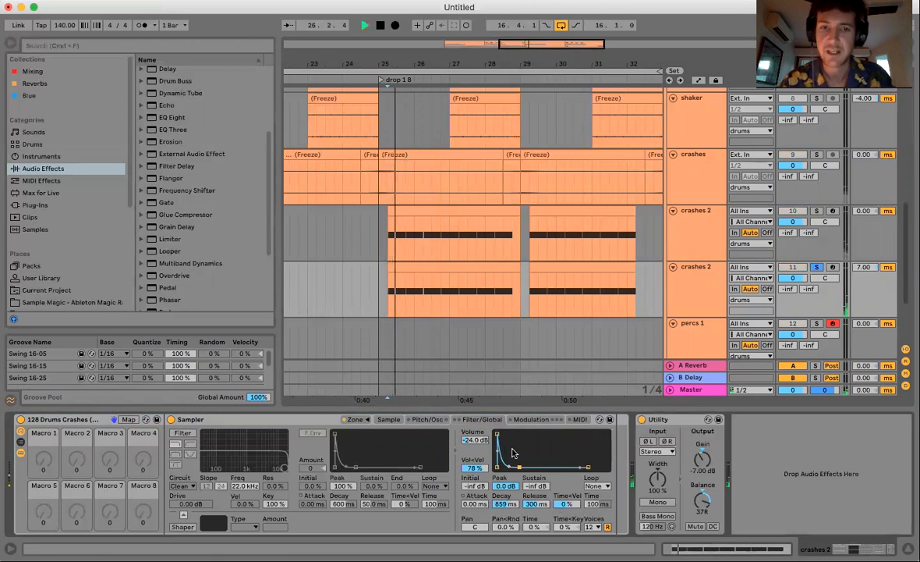
Raise the volume envelope's sustain to 0.0 dB and lengthen its attack to 805 ms while auditioning the duplicate.
{"action": "left_click_drag", "start_coordinate": [519, 467], "coordinate": [505, 435]}
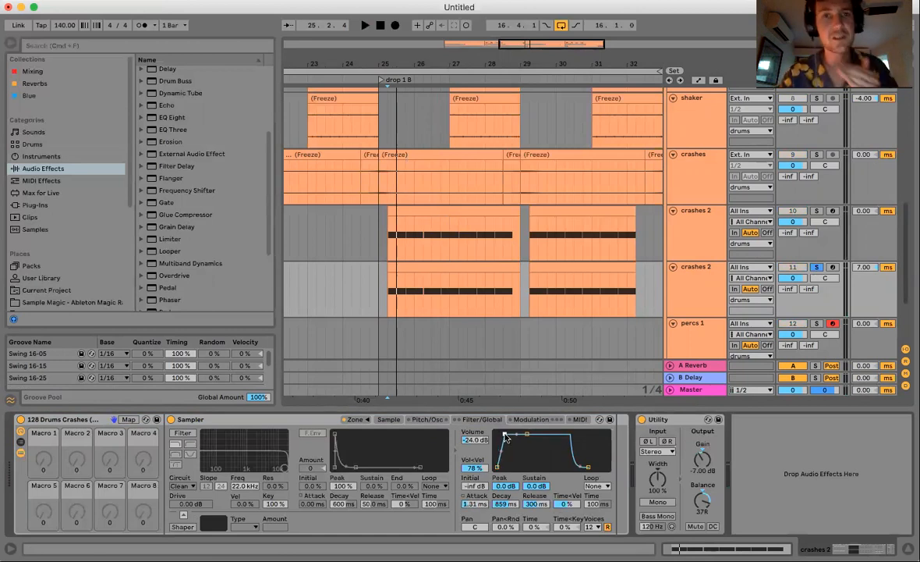
{"action": "key", "text": "space"}
{"action": "key", "text": "space"}
{"action": "left_click_drag", "start_coordinate": [504, 435], "coordinate": [514, 435]}
{"action": "key", "text": "space"}
{"action": "key", "text": "space"}
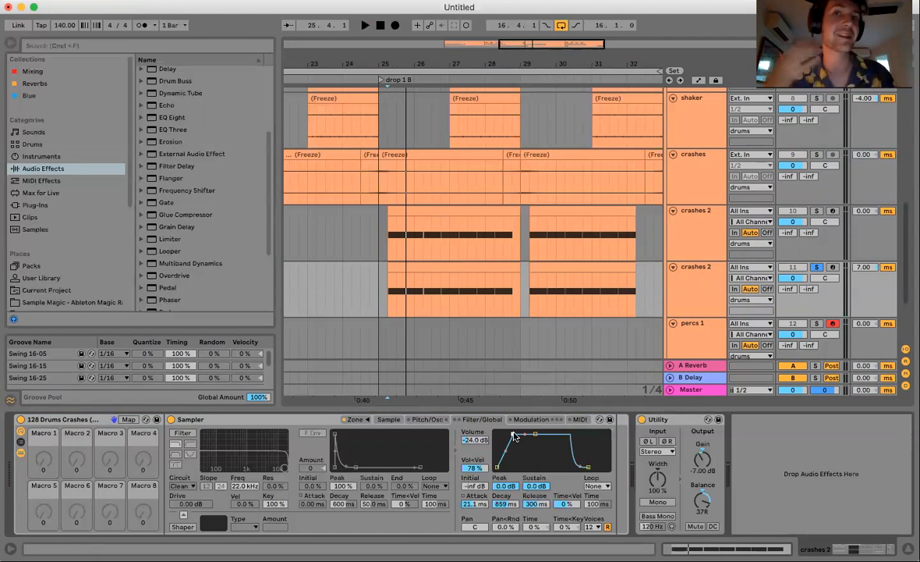
{"action": "key", "text": "space"}
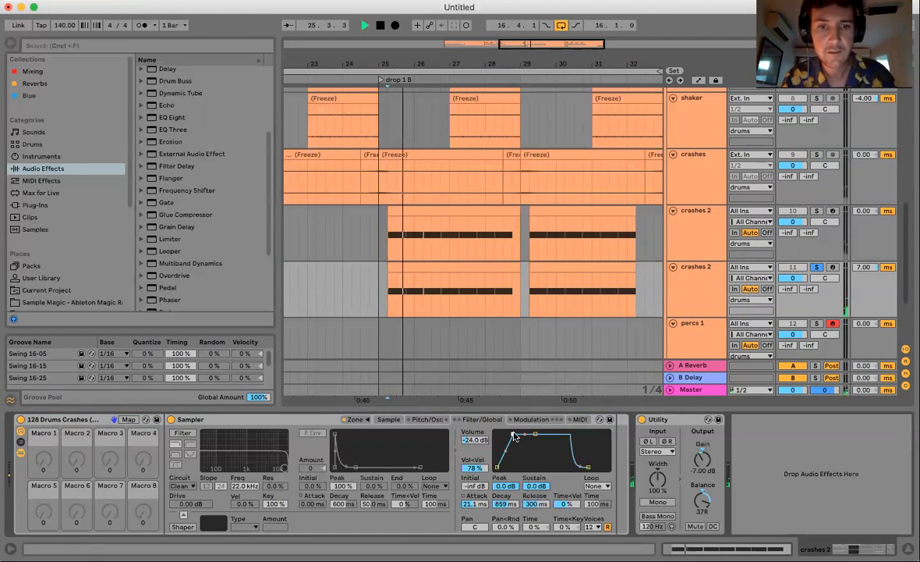
{"action": "mouse_move", "coordinate": [513, 435]}
{"action": "left_mouse_down"}
{"action": "mouse_move", "coordinate": [533, 435]}
{"action": "mouse_move", "coordinate": [524, 434]}
{"action": "left_mouse_up"}
{"action": "key", "text": "space"}
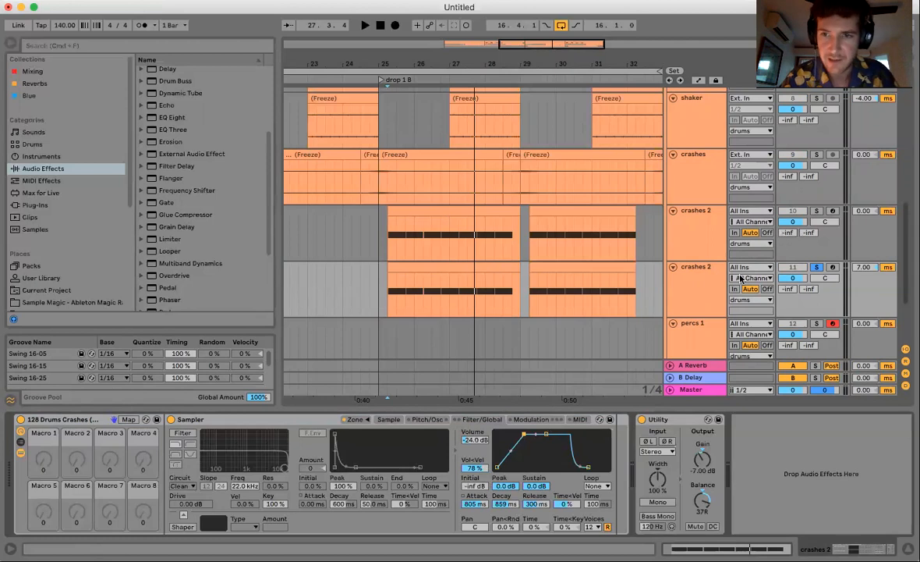
Show the clip modulation envelope for Sampler's transpose on the duplicated crashes 2 track.
{"action": "left_click", "coordinate": [707, 303]}
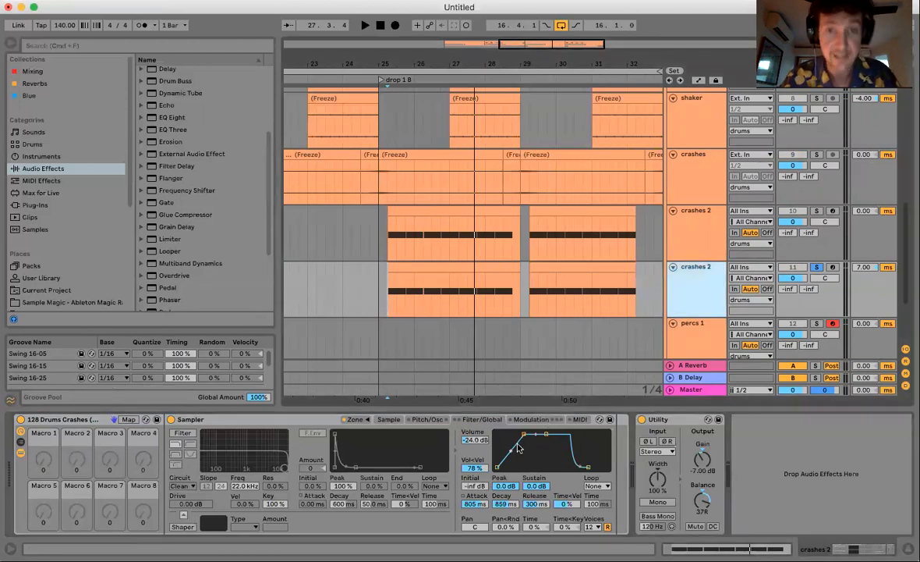
{"action": "left_click", "coordinate": [427, 419]}
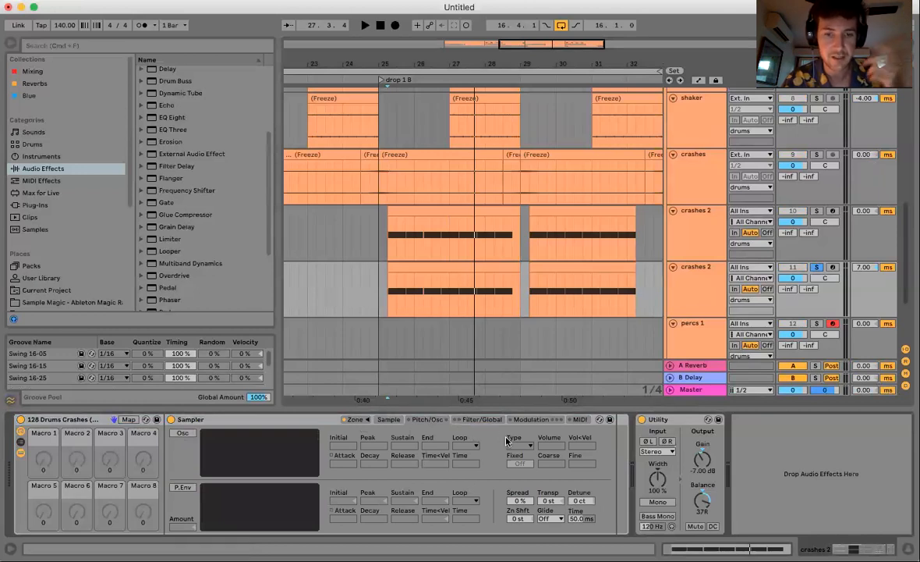
{"action": "right_click", "coordinate": [554, 505]}
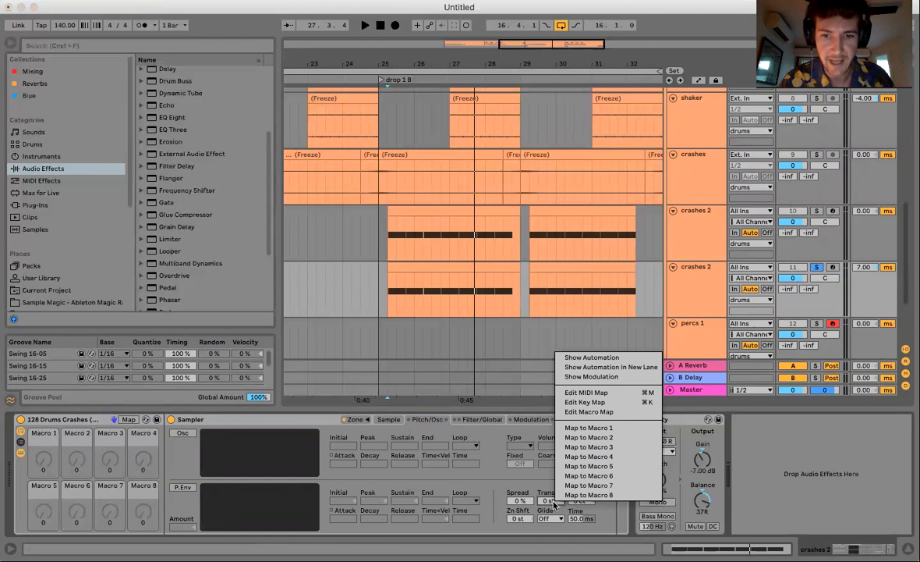
{"action": "left_click", "coordinate": [548, 503]}
{"action": "right_click", "coordinate": [549, 502]}
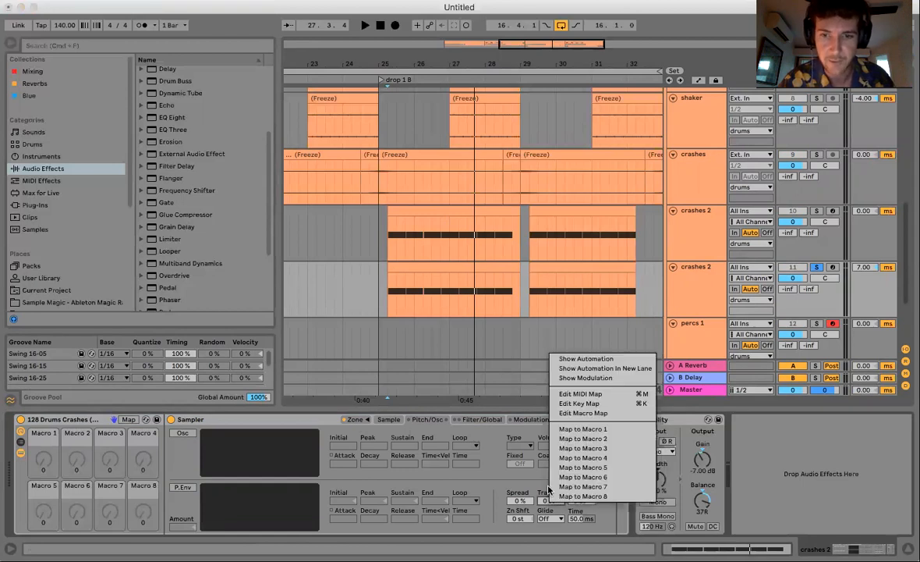
{"action": "left_click", "coordinate": [585, 381]}
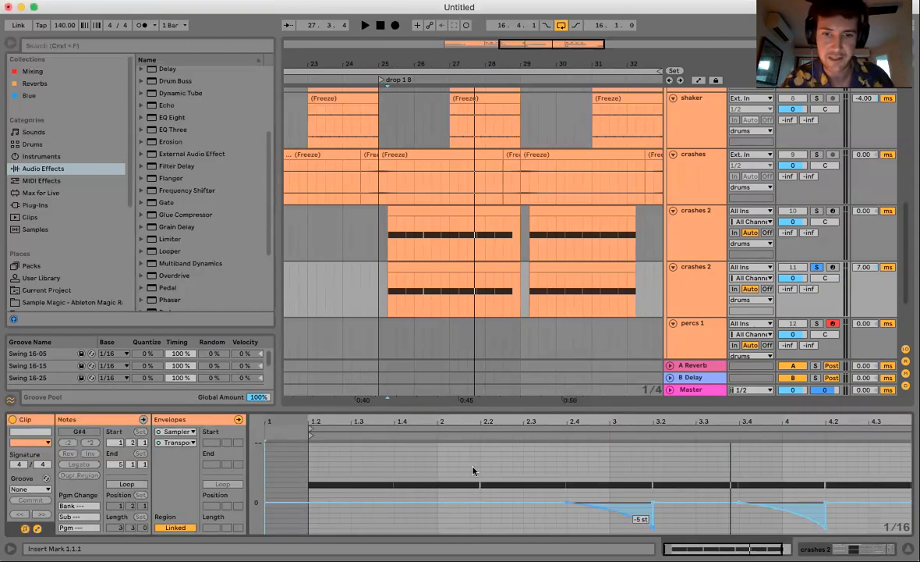
Enable the duplicate's Sampler oscillator in FM mode and set its envelope to 0.0 dB sustain and 60.0 s decay.
{"action": "left_click", "coordinate": [699, 287]}
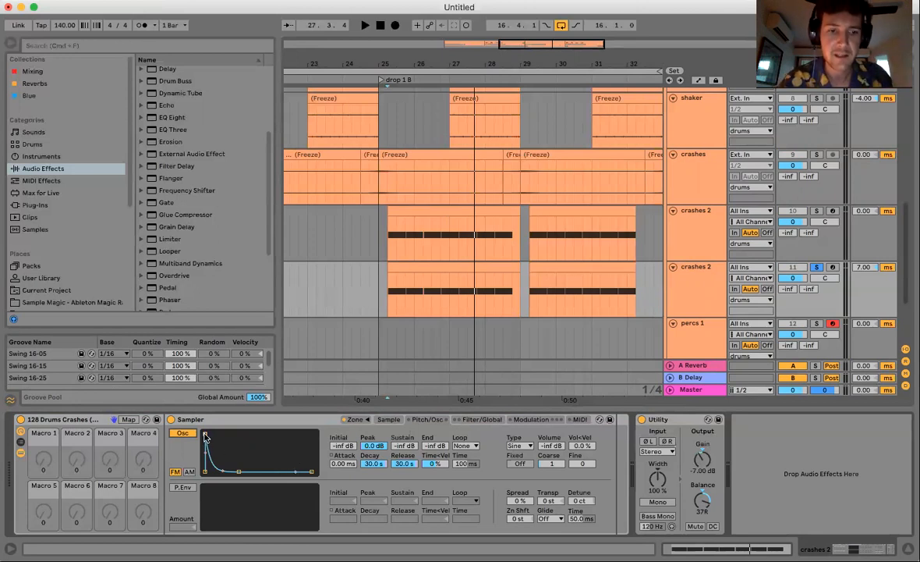
{"action": "mouse_move", "coordinate": [238, 471]}
{"action": "left_mouse_down"}
{"action": "mouse_move", "coordinate": [235, 434]}
{"action": "mouse_move", "coordinate": [232, 472]}
{"action": "left_mouse_up"}
{"action": "mouse_move", "coordinate": [205, 434]}
{"action": "left_mouse_down"}
{"action": "mouse_move", "coordinate": [238, 434]}
{"action": "mouse_move", "coordinate": [205, 434]}
{"action": "left_mouse_up"}
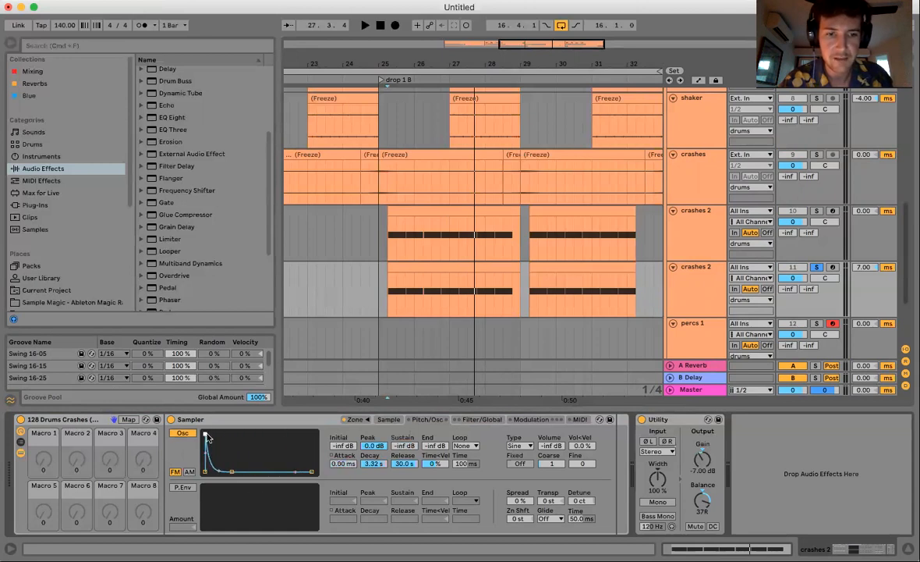
{"action": "left_click", "coordinate": [482, 419]}
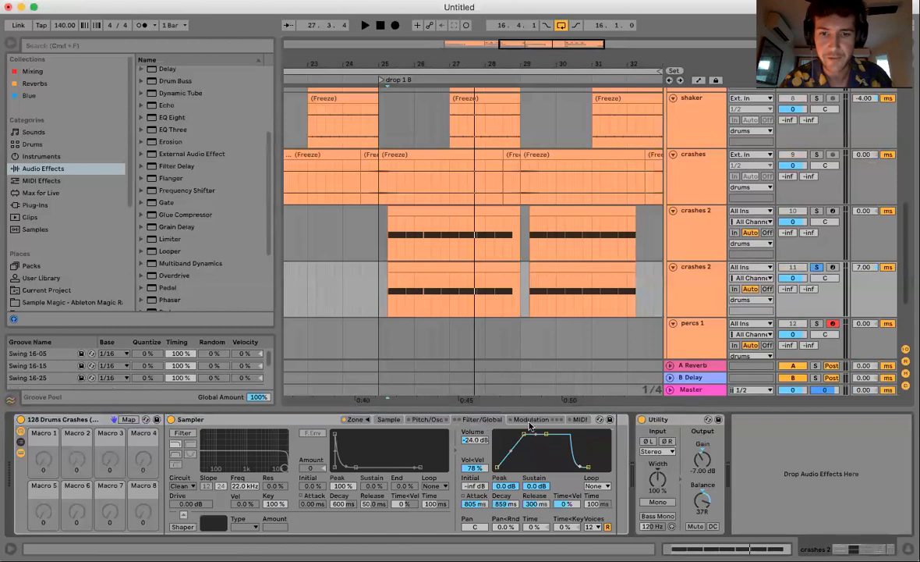
{"action": "left_click", "coordinate": [427, 419]}
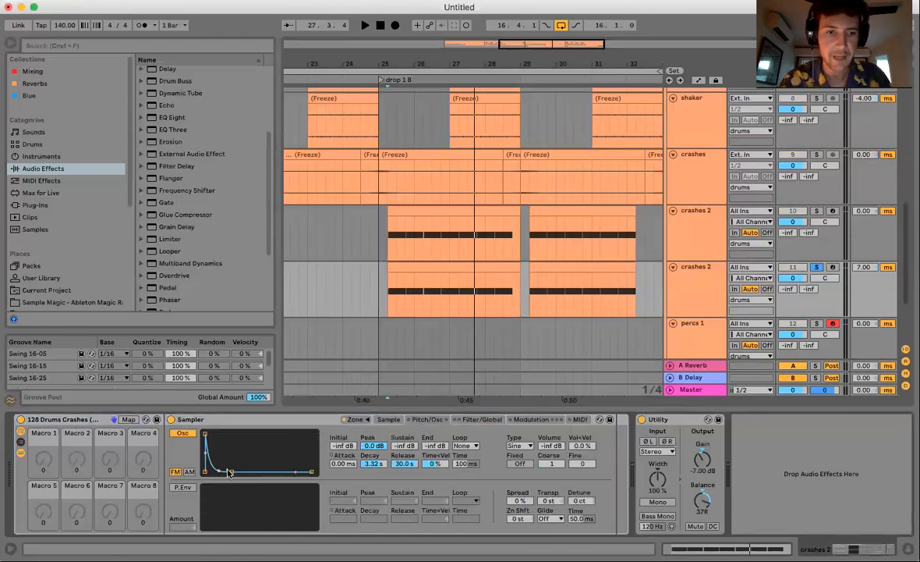
{"action": "left_click_drag", "start_coordinate": [232, 472], "coordinate": [232, 433]}
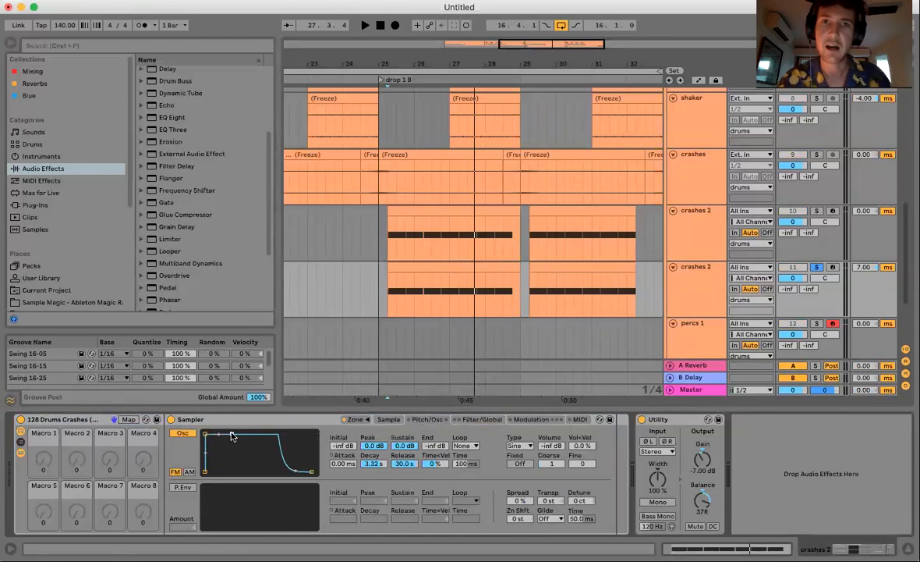
{"action": "left_click_drag", "start_coordinate": [232, 433], "coordinate": [303, 512]}
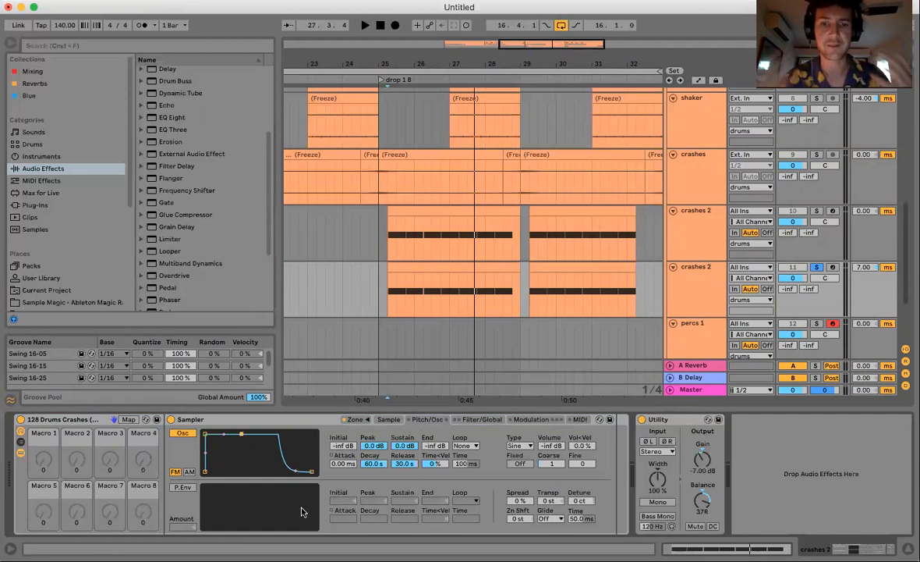
Raise the duplicate's FM oscillator volume to about -14 dB while auditioning the soloed track from 25.2.1.
{"action": "left_click_drag", "start_coordinate": [545, 448], "coordinate": [545, 436]}
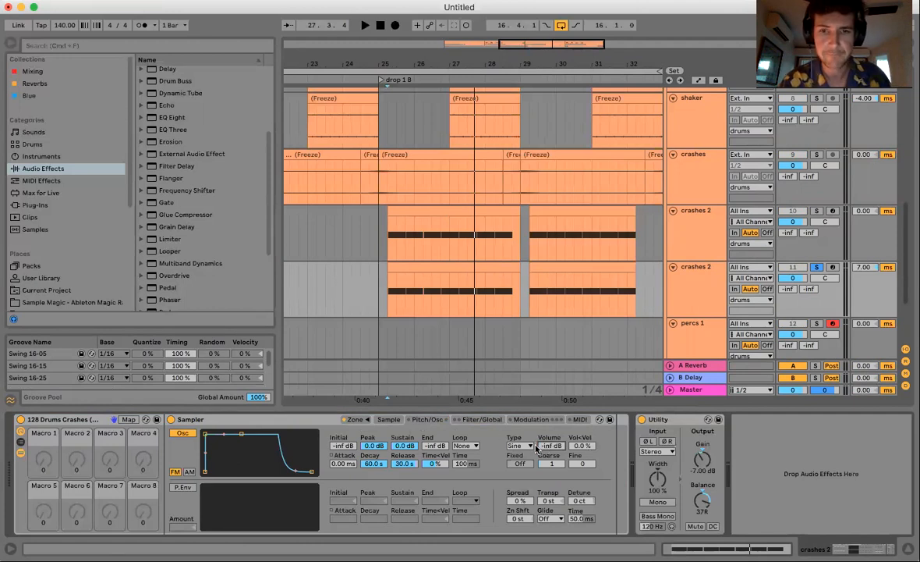
{"action": "left_click", "coordinate": [386, 300]}
{"action": "key", "text": "space"}
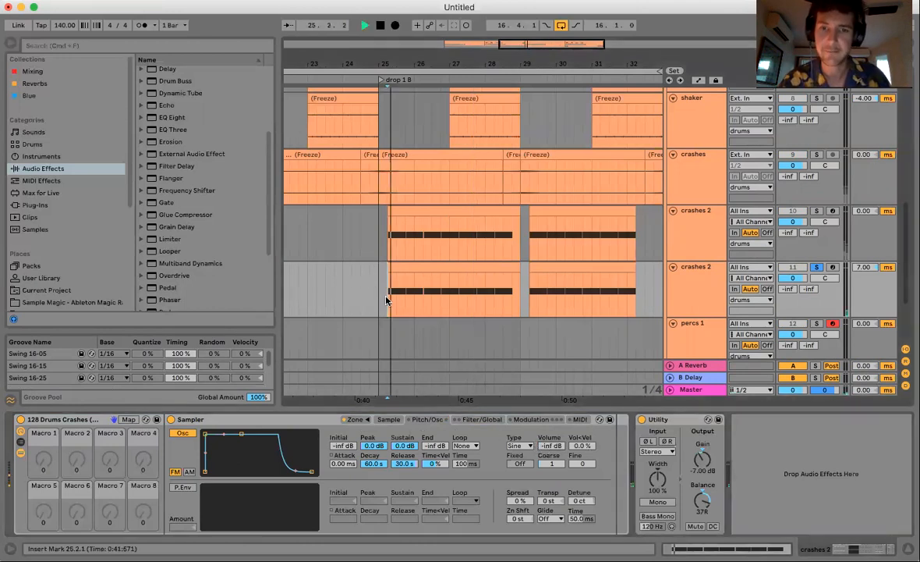
{"action": "key", "text": "space"}
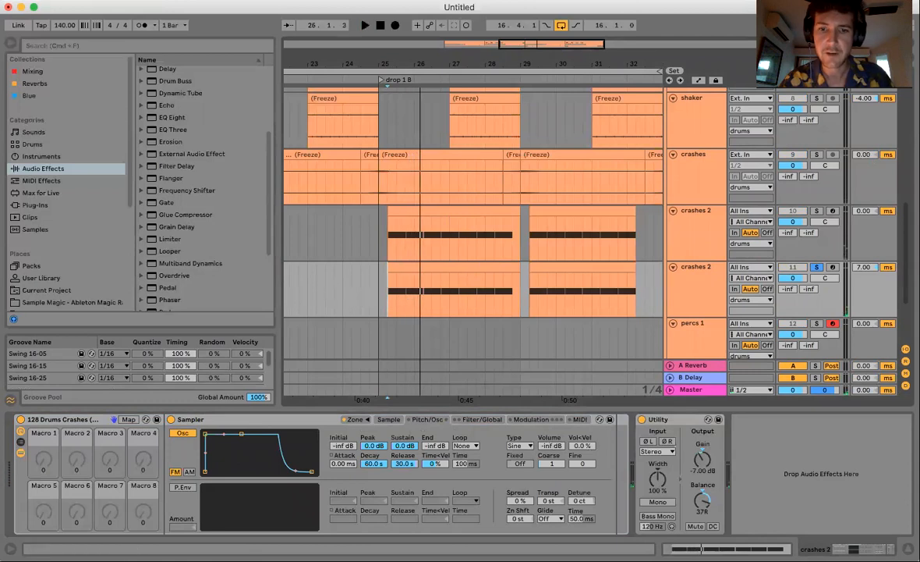
{"action": "left_click_drag", "start_coordinate": [550, 446], "coordinate": [550, 437]}
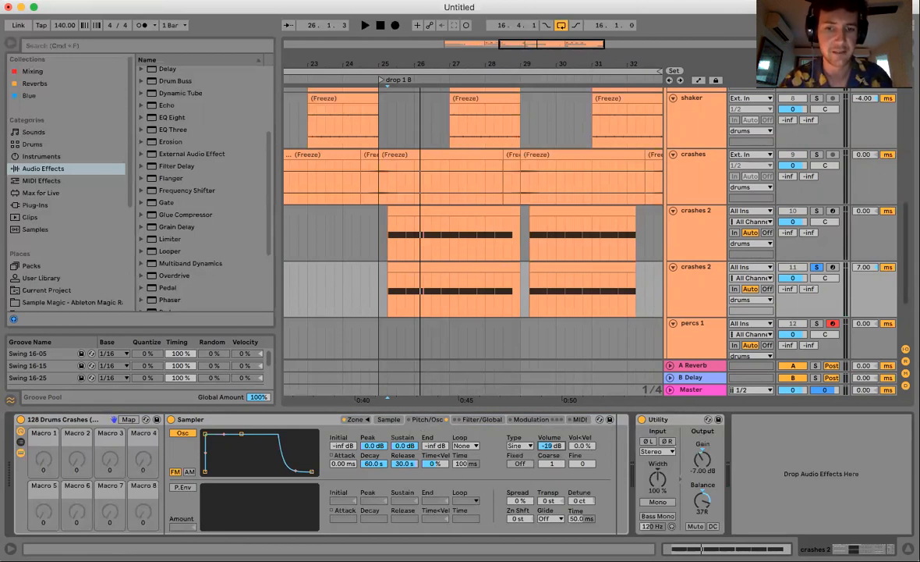
{"action": "key", "text": "space"}
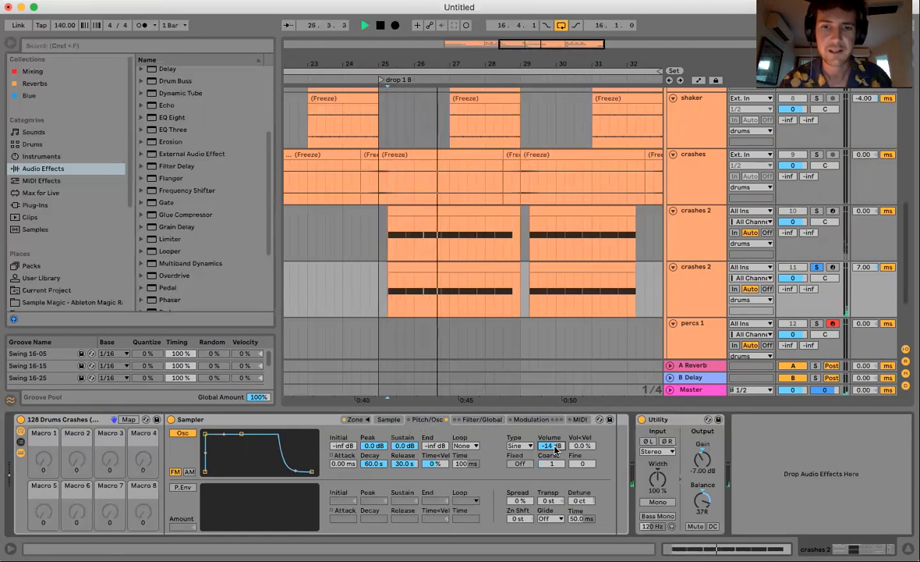
{"action": "key", "text": "space"}
Try the FM oscillator at -4.4 dB with a Coarse ratio of 17 while auditioning the duplicate.
{"action": "mouse_move", "coordinate": [551, 464]}
{"action": "left_mouse_down"}
{"action": "mouse_move", "coordinate": [551, 435]}
{"action": "mouse_move", "coordinate": [553, 457]}
{"action": "mouse_move", "coordinate": [520, 436]}
{"action": "left_mouse_up"}
{"action": "key", "text": "space"}
{"action": "key", "text": "space"}
{"action": "key", "text": "space"}
{"action": "key", "text": "space"}
{"action": "left_click", "coordinate": [482, 419]}
{"action": "key", "text": "space"}
{"action": "left_click", "coordinate": [428, 419]}
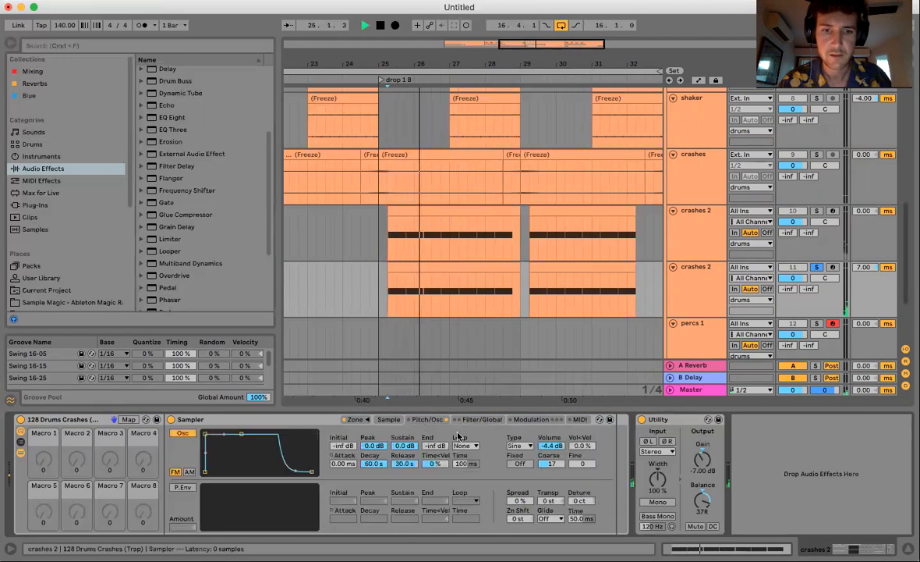
Return the sine FM oscillator's Coarse ratio to 1 and audition the duplicate.
{"action": "left_click_drag", "start_coordinate": [553, 463], "coordinate": [554, 493]}
{"action": "key", "text": "space"}
{"action": "key", "text": "space"}
{"action": "key", "text": "space"}
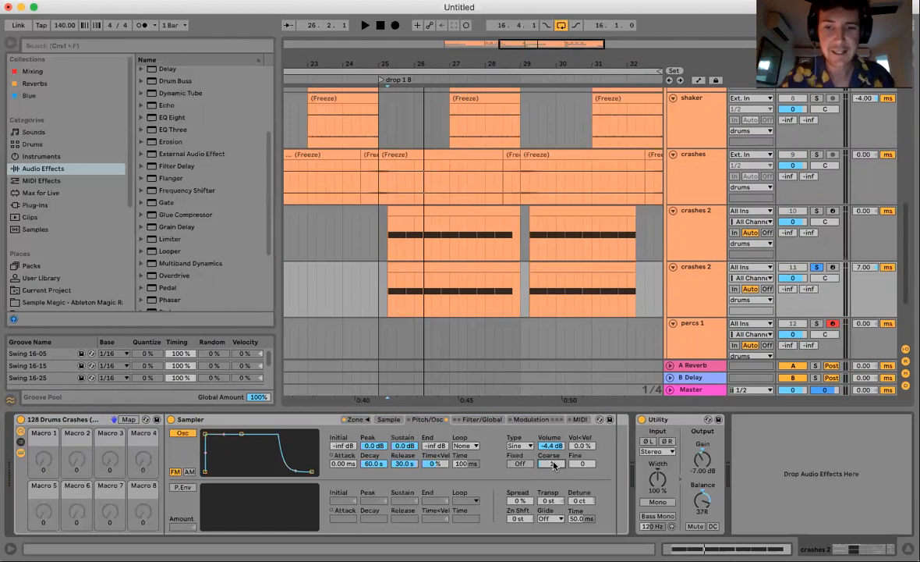
Change the FM oscillator type to Noise at -15 dB and raise its Coarse ratio to 27 while auditioning.
{"action": "left_click", "coordinate": [529, 446]}
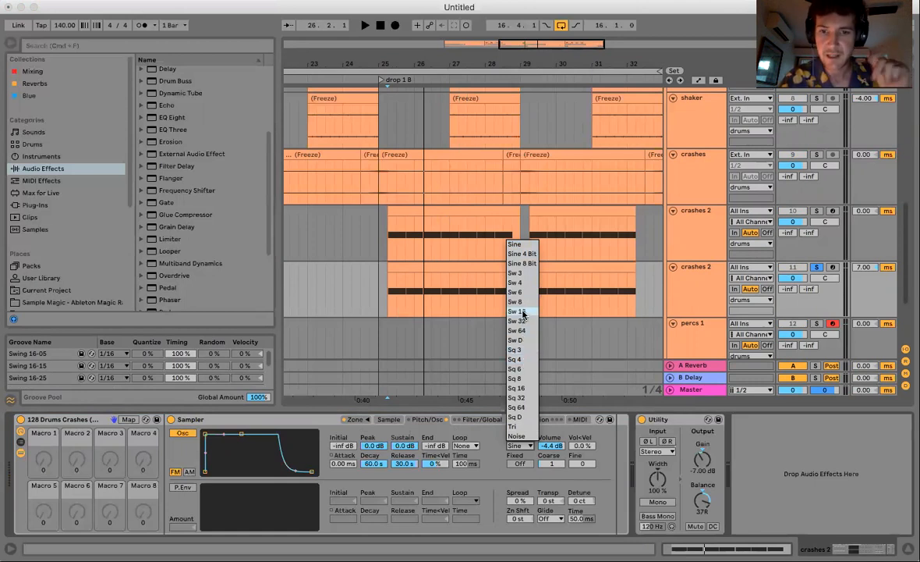
{"action": "left_click", "coordinate": [518, 435]}
{"action": "left_click_drag", "start_coordinate": [548, 446], "coordinate": [547, 462]}
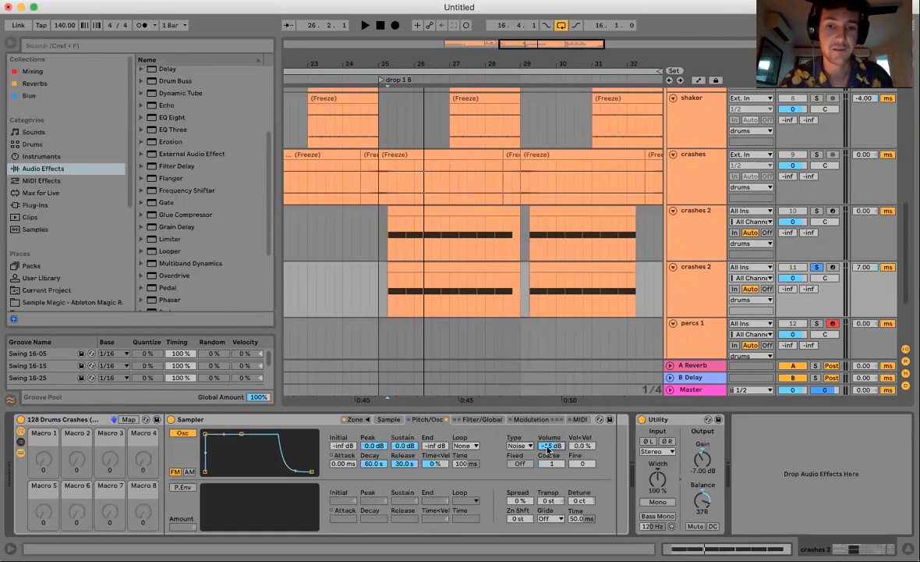
{"action": "key", "text": "space"}
{"action": "left_click_drag", "start_coordinate": [552, 465], "coordinate": [553, 425]}
{"action": "key", "text": "space"}
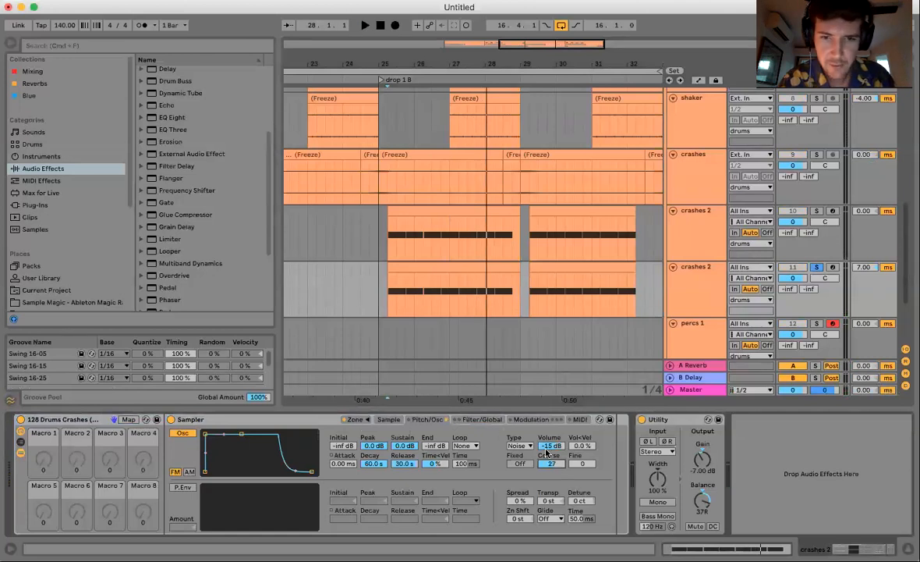
Shorten the noise oscillator's envelope to 1.00 ms decay and 69.9 ms release, auditioning it at -3.7 dB with Coarse 40.
{"action": "left_click_drag", "start_coordinate": [376, 467], "coordinate": [376, 546]}
{"action": "left_click_drag", "start_coordinate": [404, 464], "coordinate": [404, 546]}
{"action": "key", "text": "space"}
{"action": "key", "text": "space"}
{"action": "key", "text": "space"}
{"action": "mouse_move", "coordinate": [553, 463]}
{"action": "left_mouse_down"}
{"action": "mouse_move", "coordinate": [553, 425]}
{"action": "mouse_move", "coordinate": [552, 453]}
{"action": "left_mouse_up"}
{"action": "key", "text": "space"}
{"action": "key", "text": "space"}
{"action": "key", "text": "space"}
{"action": "left_click_drag", "start_coordinate": [278, 471], "coordinate": [294, 473]}
Bring the noise oscillator's Coarse ratio back down to 1 while auditioning the duplicate.
{"action": "left_click", "coordinate": [483, 419]}
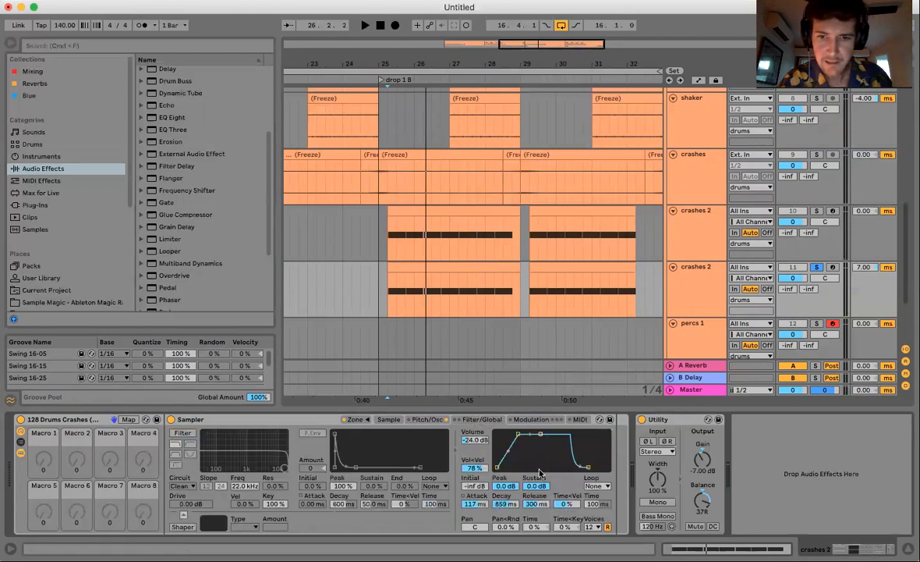
{"action": "left_click", "coordinate": [427, 419]}
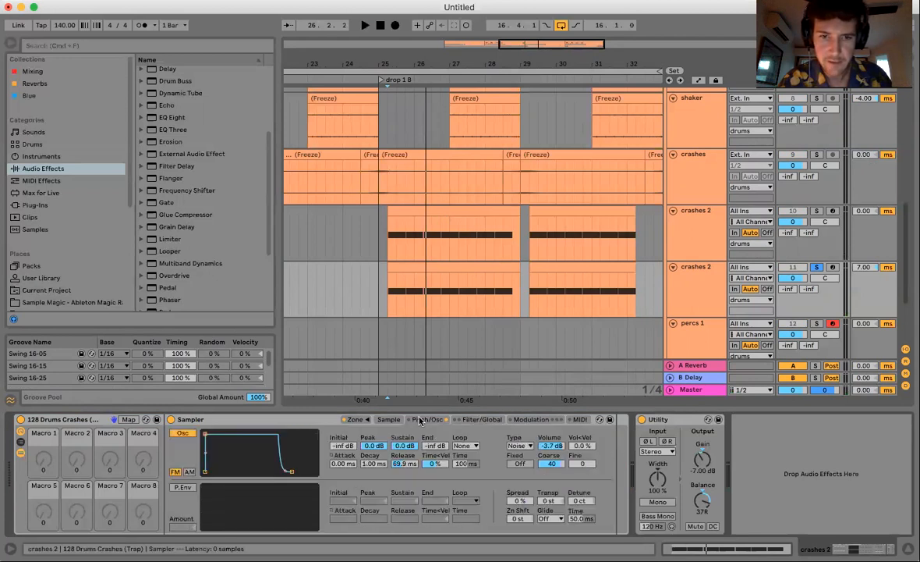
{"action": "key", "text": "space"}
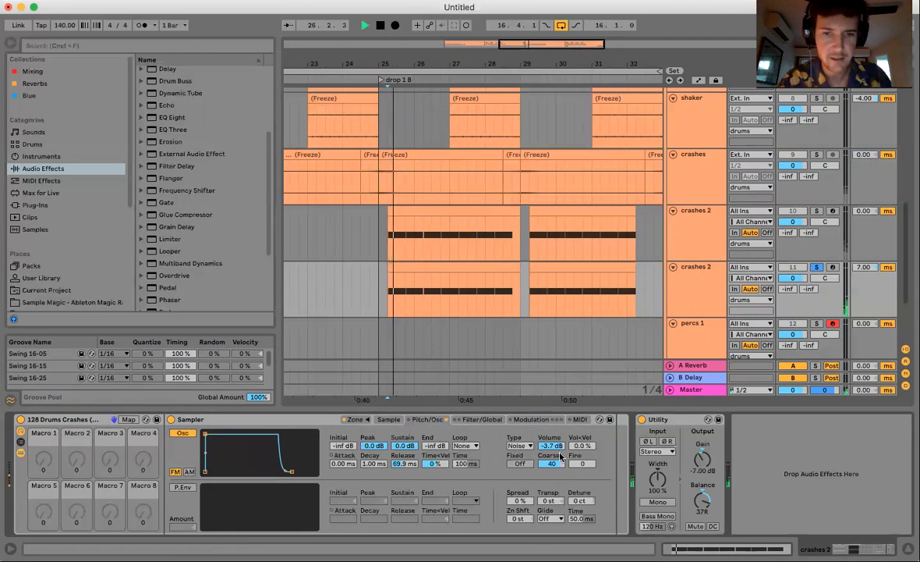
{"action": "left_click_drag", "start_coordinate": [555, 464], "coordinate": [555, 503]}
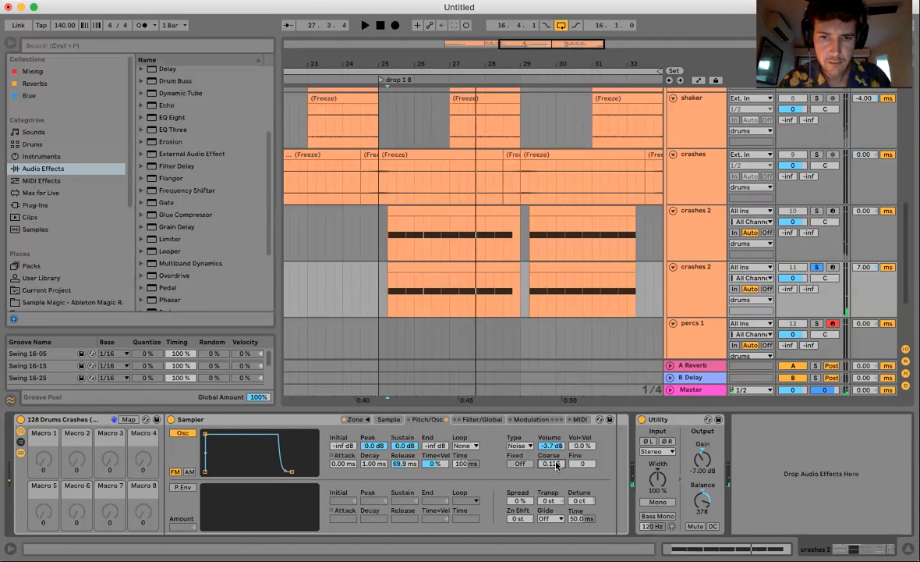
{"action": "key", "text": "space"}
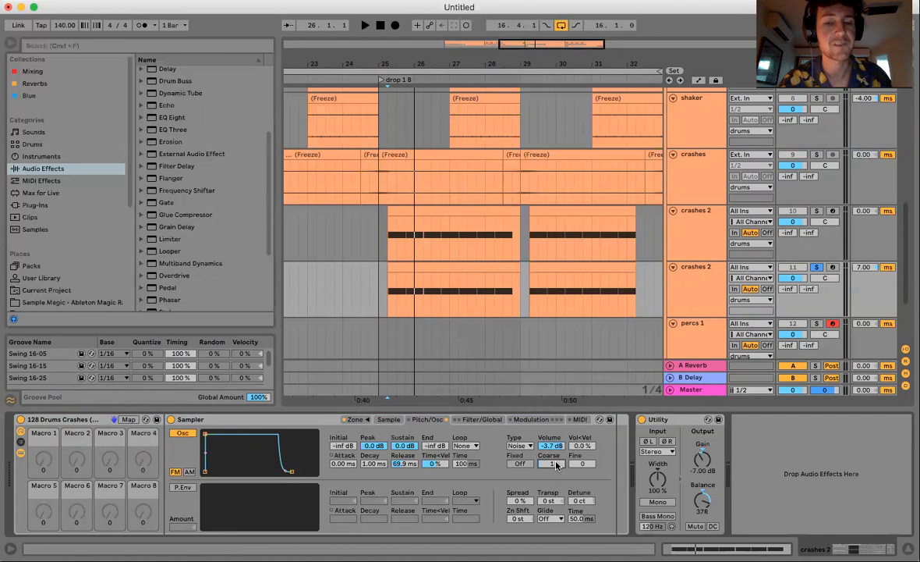
Show the Sampler's zone editor, enable Auto Select and play the clip to identify the triggered crash sample.
{"action": "left_click", "coordinate": [374, 419]}
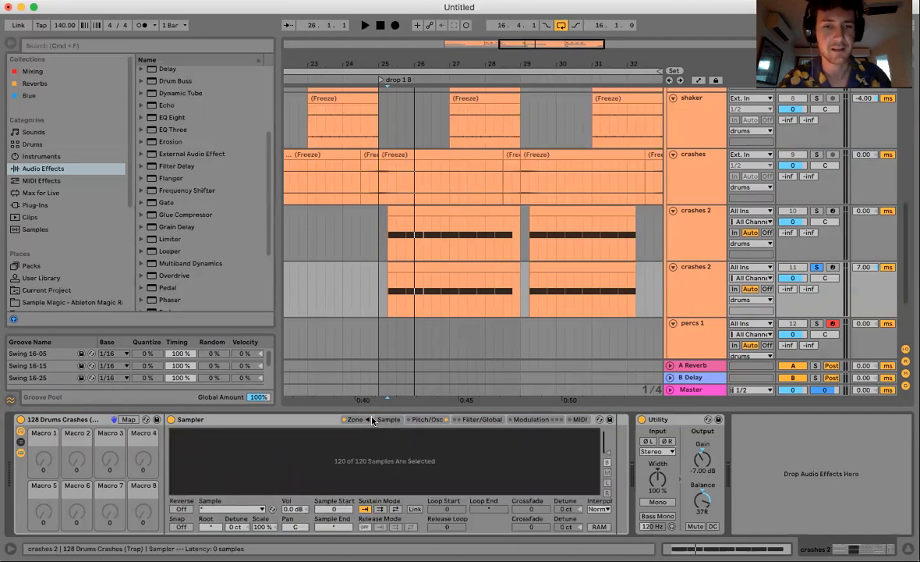
{"action": "left_click", "coordinate": [368, 420]}
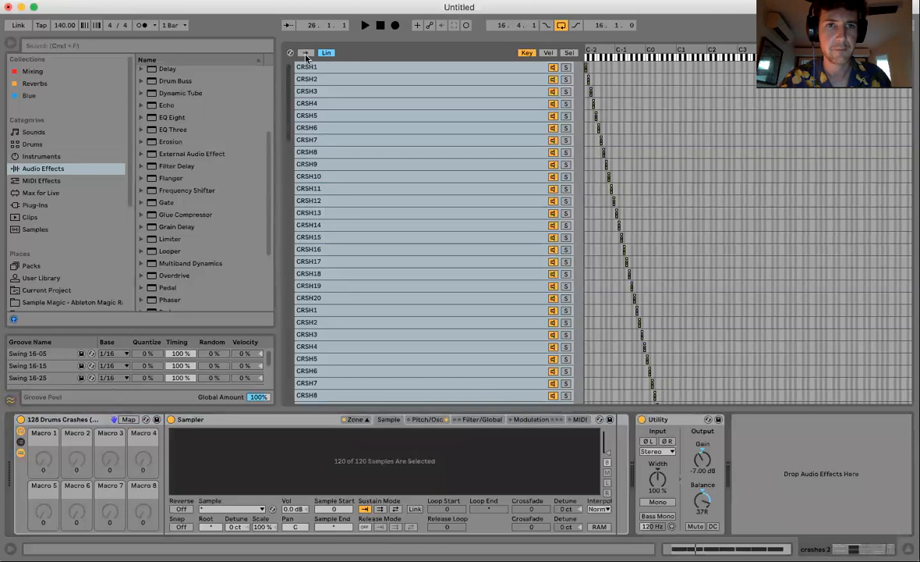
{"action": "left_click", "coordinate": [365, 121]}
{"action": "key", "text": "space"}
{"action": "key", "text": "space"}
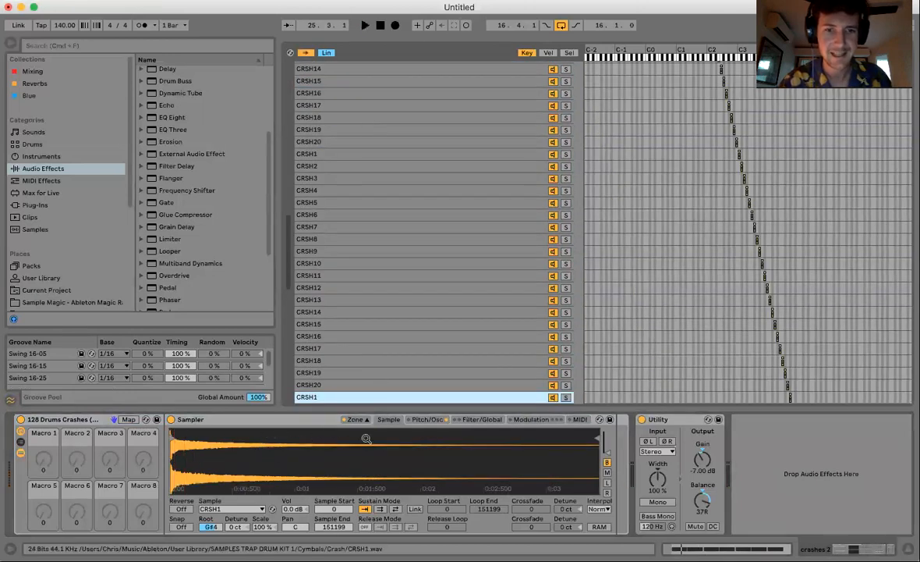
Check the Sampler's filter and modulation settings and lower the noise oscillator's volume into the -30 dB range.
{"action": "left_click", "coordinate": [427, 420]}
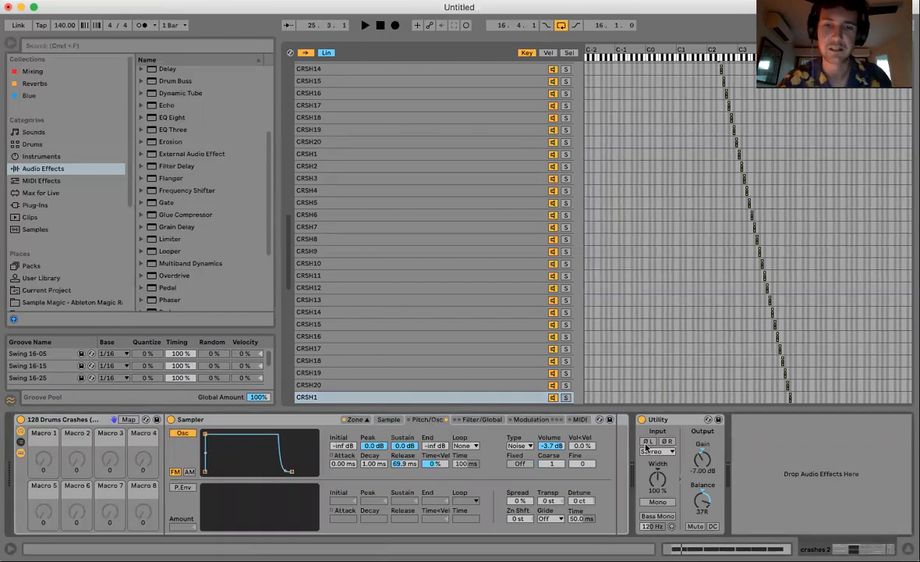
{"action": "left_click", "coordinate": [490, 420]}
{"action": "left_click", "coordinate": [523, 420]}
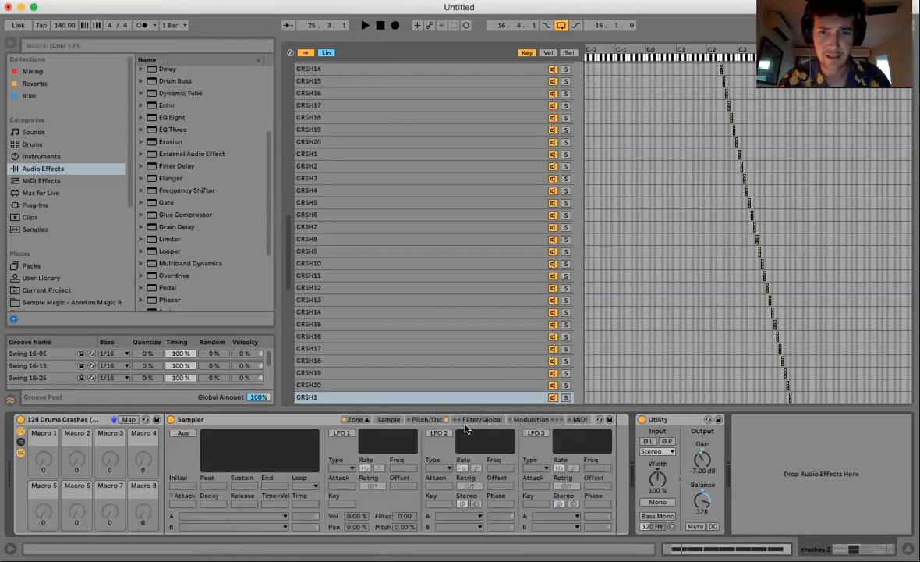
{"action": "left_click", "coordinate": [411, 420]}
{"action": "left_click_drag", "start_coordinate": [549, 447], "coordinate": [550, 458]}
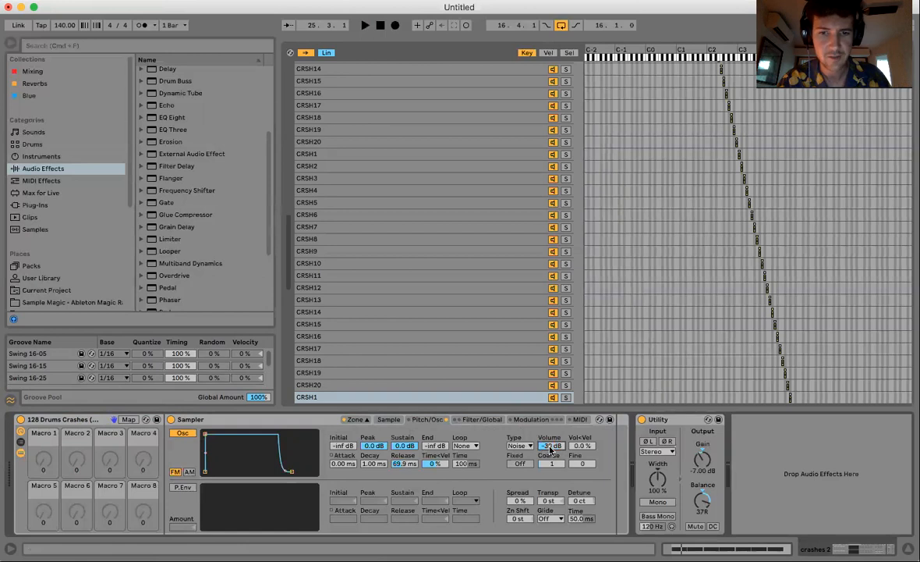
Set the duplicate's volume envelope to 76.4 ms attack and 0.0 dB peak while auditioning.
{"action": "left_click", "coordinate": [482, 420]}
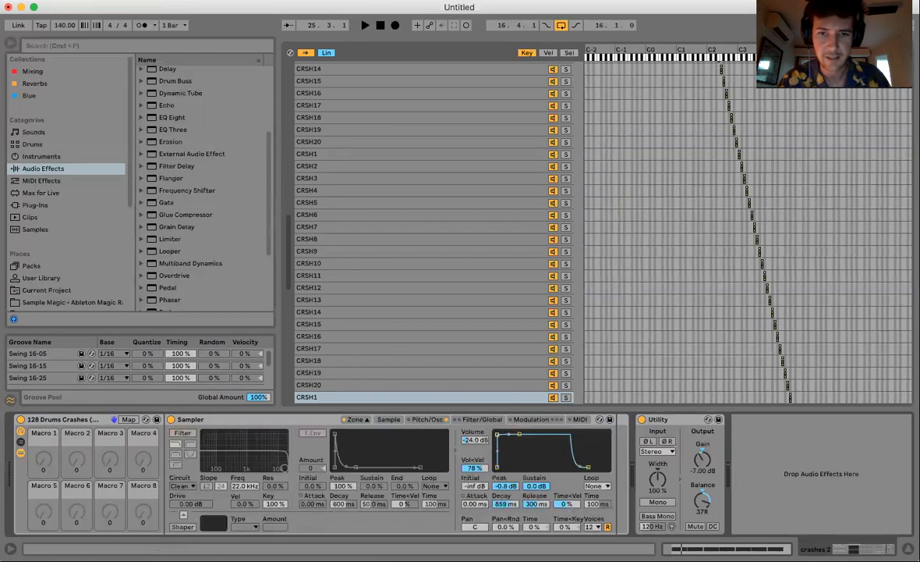
{"action": "left_click_drag", "start_coordinate": [474, 504], "coordinate": [474, 468]}
{"action": "key", "text": "space"}
{"action": "key", "text": "space"}
{"action": "key", "text": "space"}
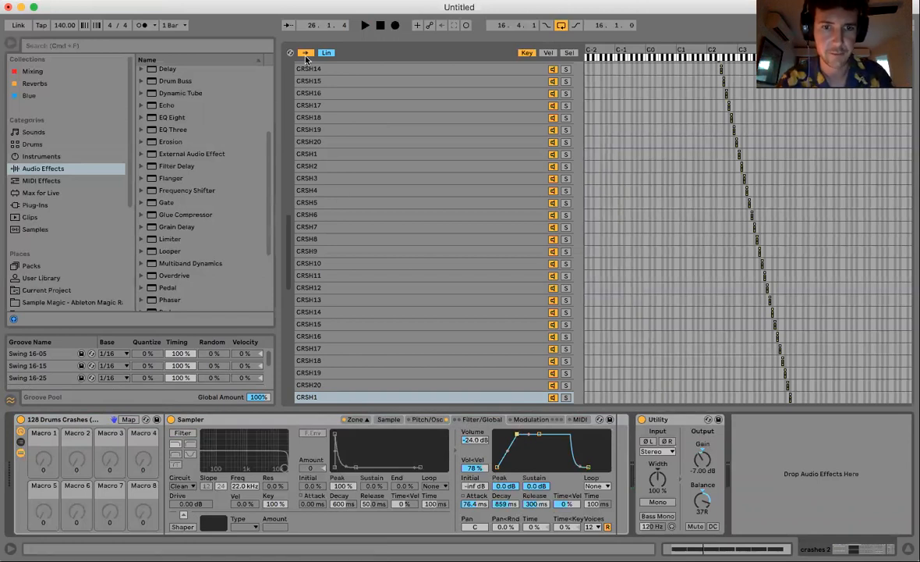
Close the zone editor and audition both crashes 2 tracks soloed together from 25.2.1.
{"action": "left_click", "coordinate": [357, 420]}
{"action": "scroll", "coordinate": [489, 284], "scroll_direction": "up", "scroll_amount": 3}
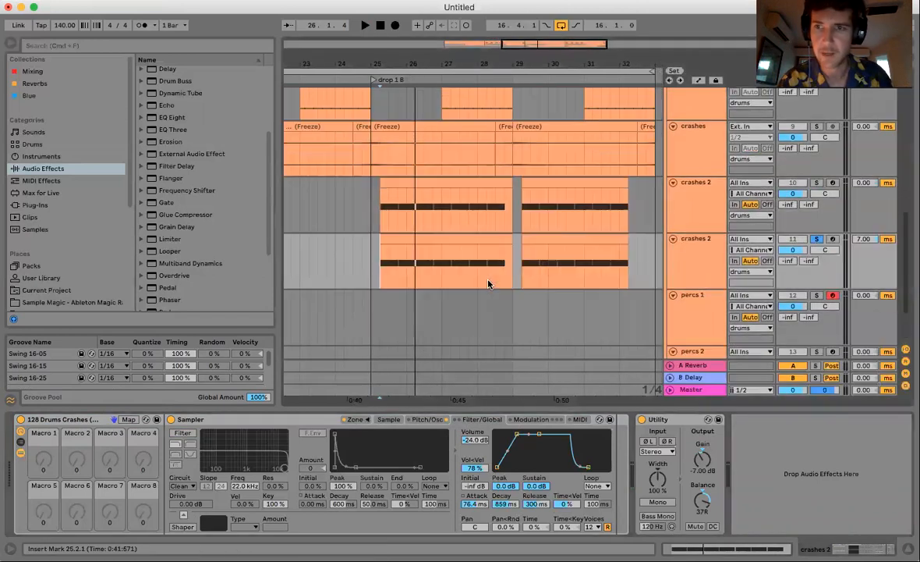
{"action": "left_click", "coordinate": [383, 225]}
{"action": "key", "text": "space"}
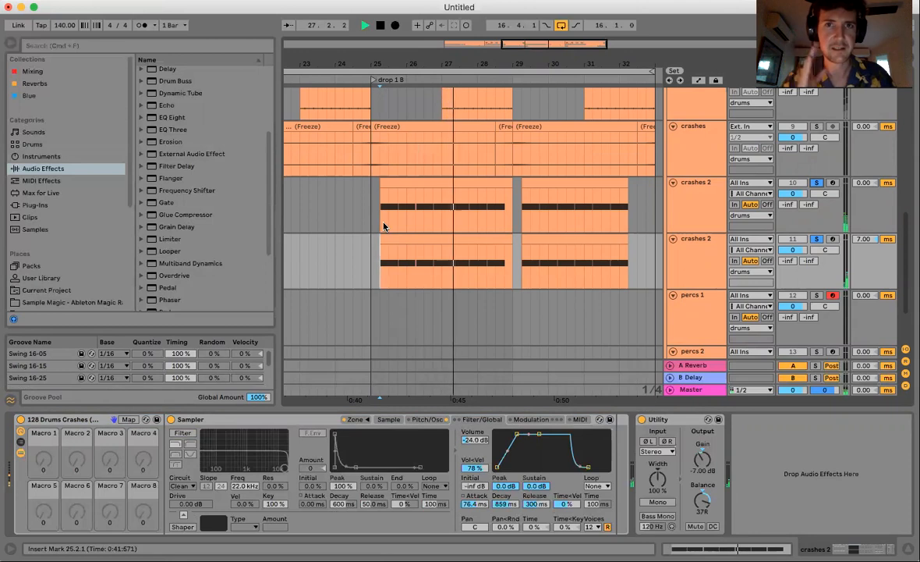
{"action": "key", "text": "space"}
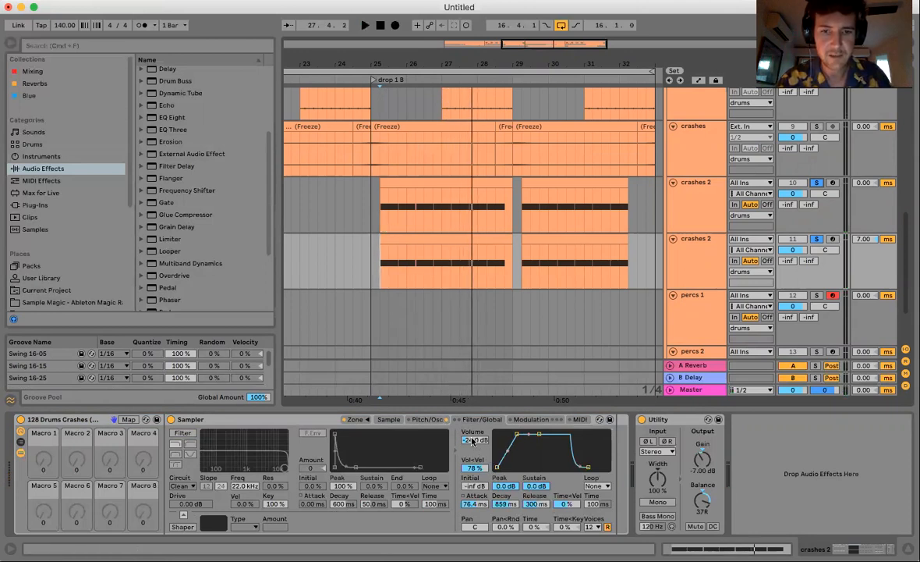
Lower the duplicate Sampler's volume to -30.0 dB and shorten its attack to 59.5 ms, auditioning against the original crashes.
{"action": "left_click_drag", "start_coordinate": [472, 442], "coordinate": [472, 450]}
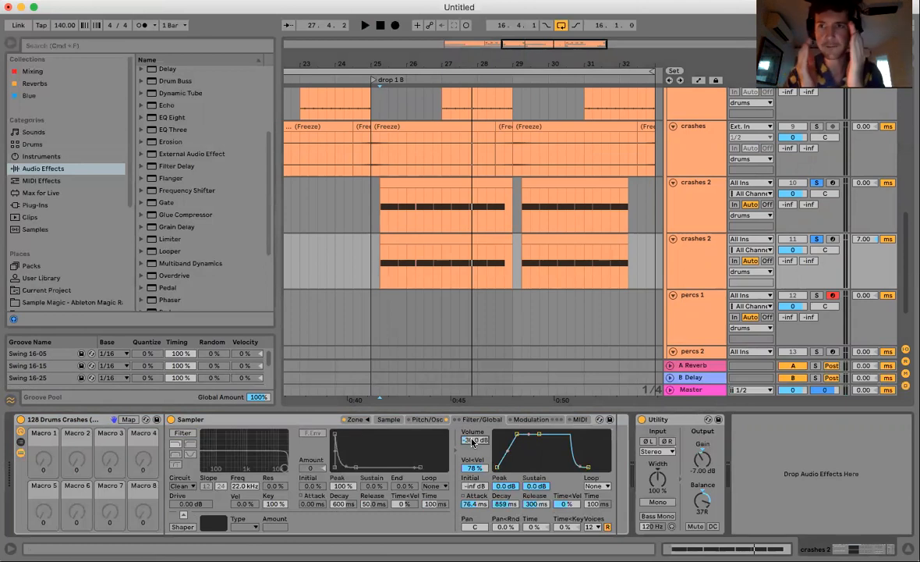
{"action": "key", "text": "space"}
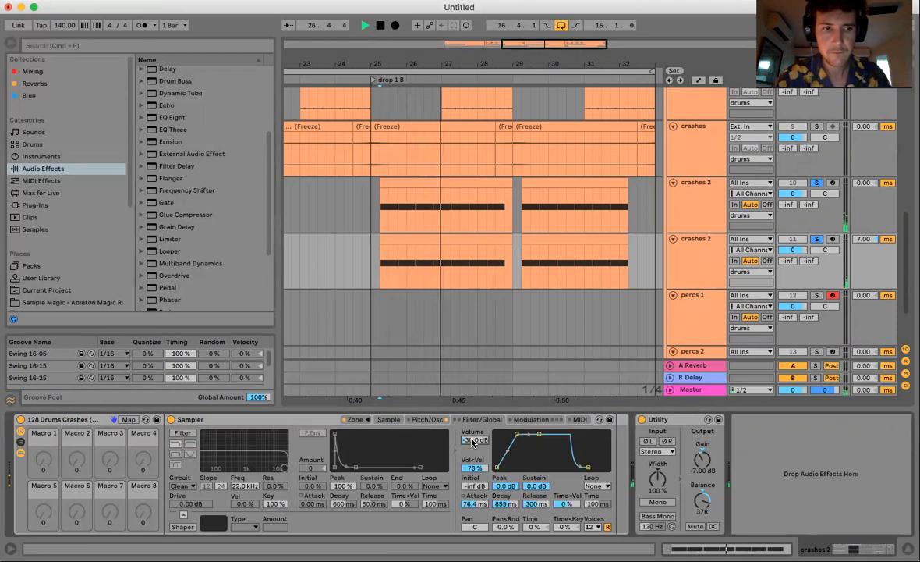
{"action": "key", "text": "space"}
{"action": "left_click_drag", "start_coordinate": [475, 504], "coordinate": [474, 511]}
{"action": "key", "text": "space"}
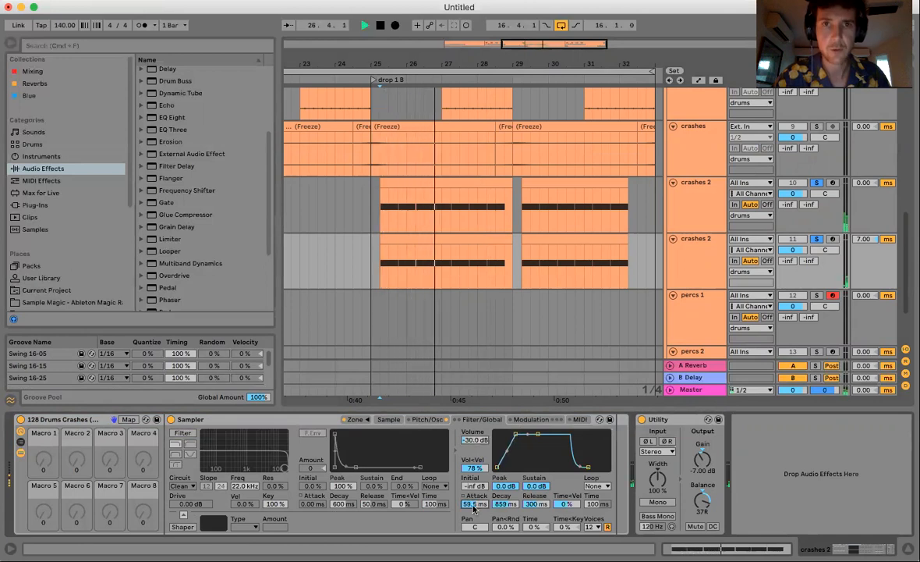
{"action": "key", "text": "space"}
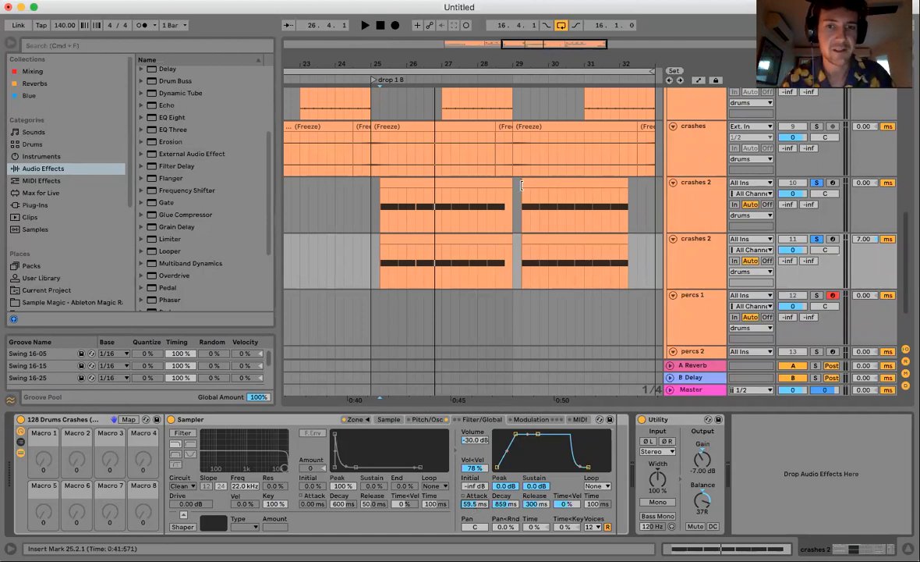
Audition the layered crashes once more and clear the solo on both crashes 2 tracks.
{"action": "scroll", "coordinate": [522, 184], "scroll_direction": "up", "scroll_amount": 2}
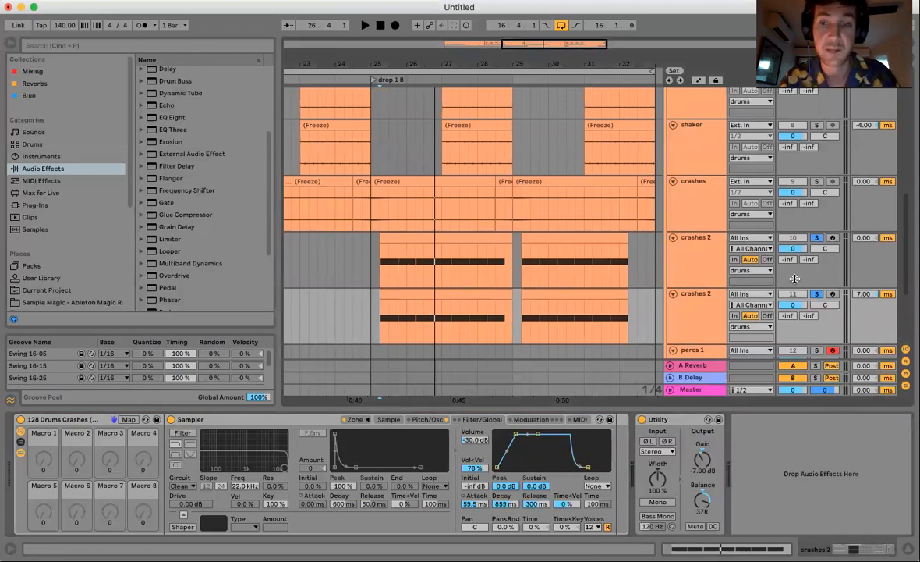
{"action": "key", "text": "space"}
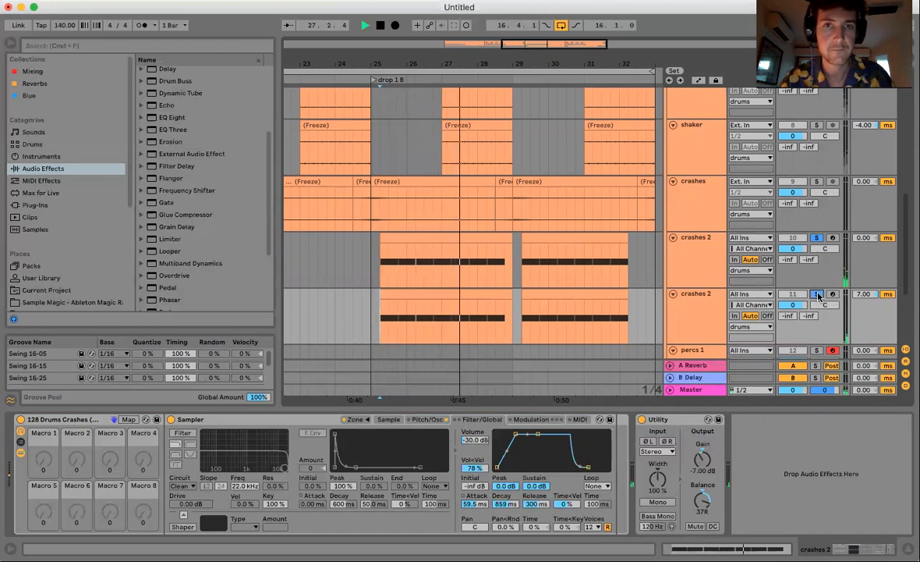
{"action": "key", "text": "space"}
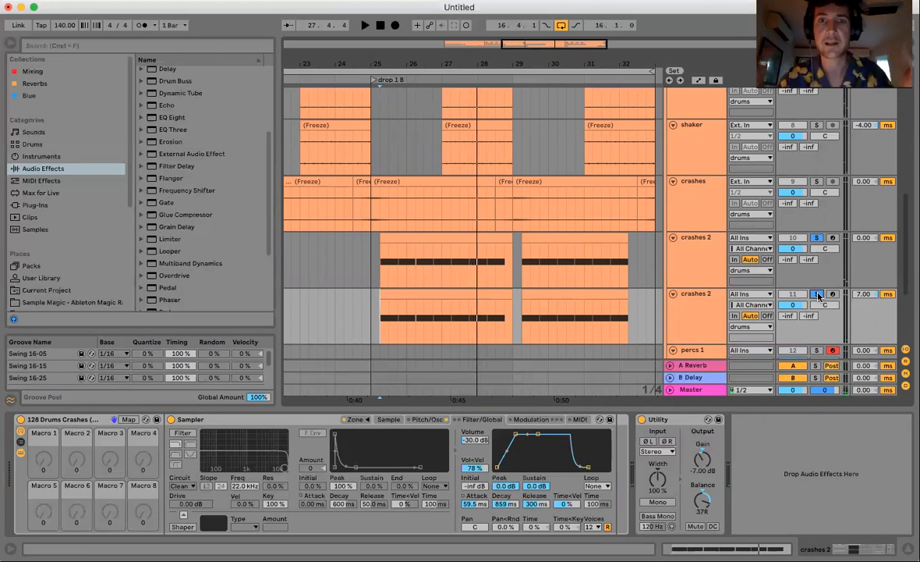
{"action": "left_click", "coordinate": [817, 294]}
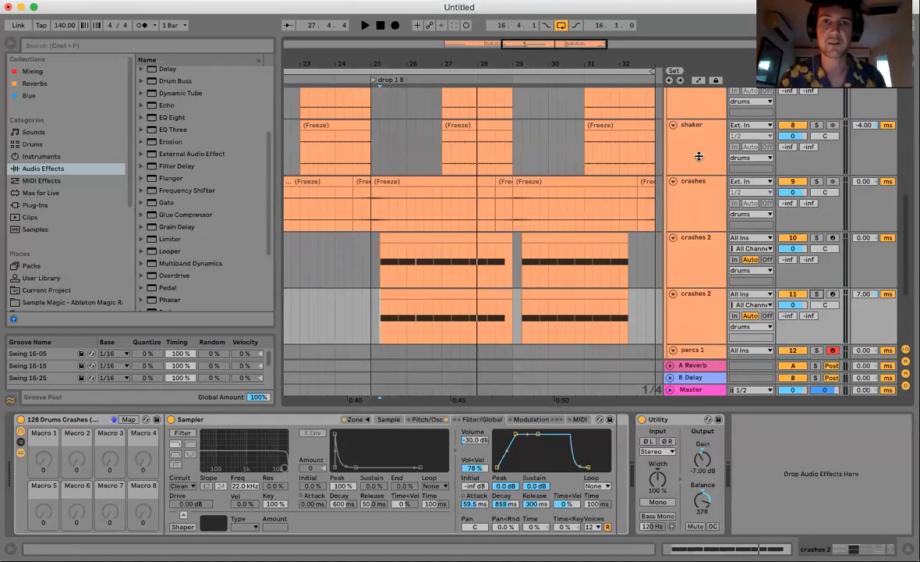
{"action": "left_click_drag", "start_coordinate": [581, 62], "coordinate": [581, 35]}
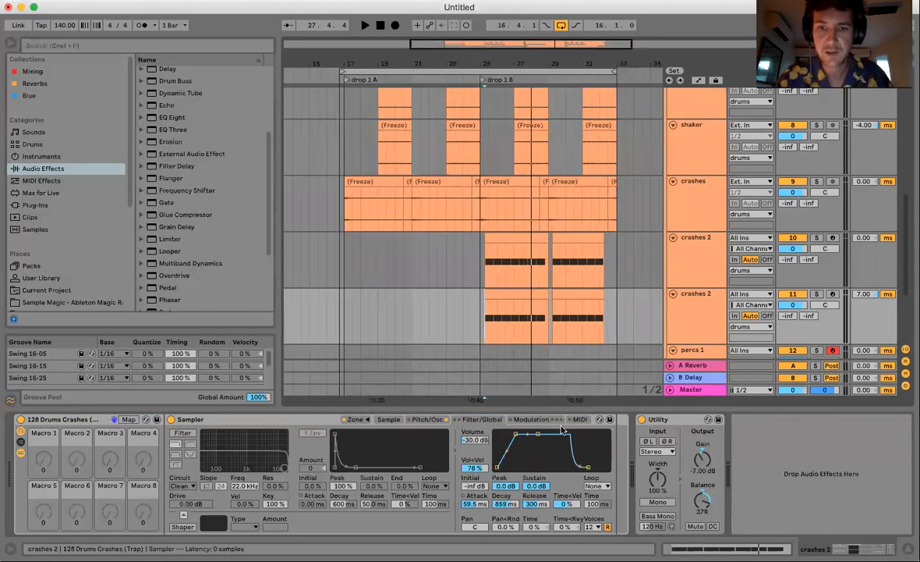
Collapse the device view and audition drop 1 B from 25.1.1 with the duplicate crashes 2 track muted.
{"action": "key", "text": "super+alt+l"}
{"action": "left_click", "coordinate": [480, 259]}
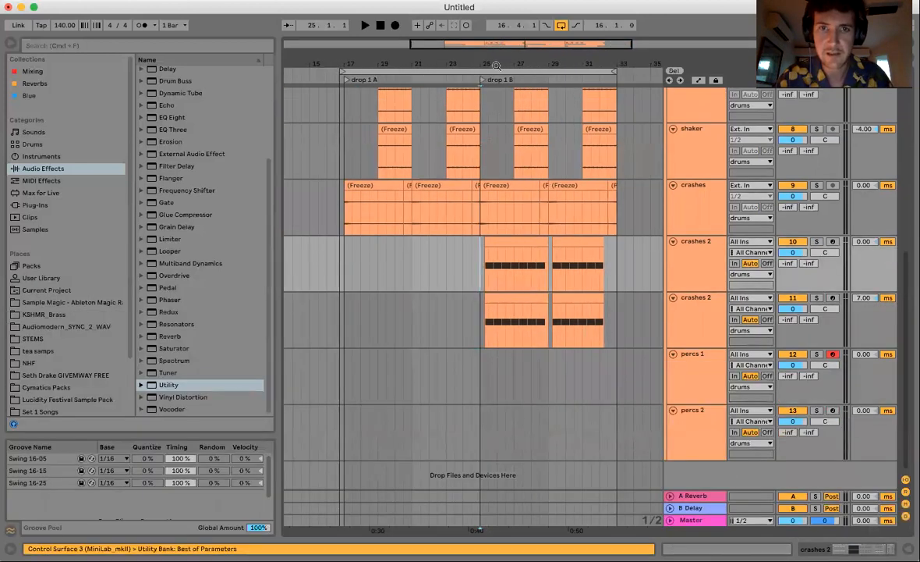
{"action": "left_click_drag", "start_coordinate": [498, 64], "coordinate": [504, 84]}
{"action": "key", "text": "space"}
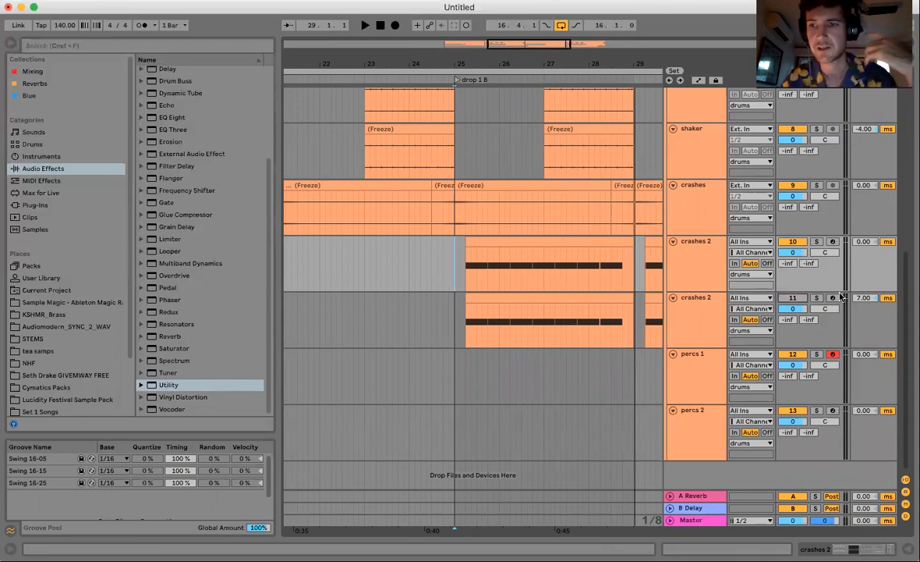
{"action": "left_click", "coordinate": [904, 518]}
{"action": "key", "text": "space"}
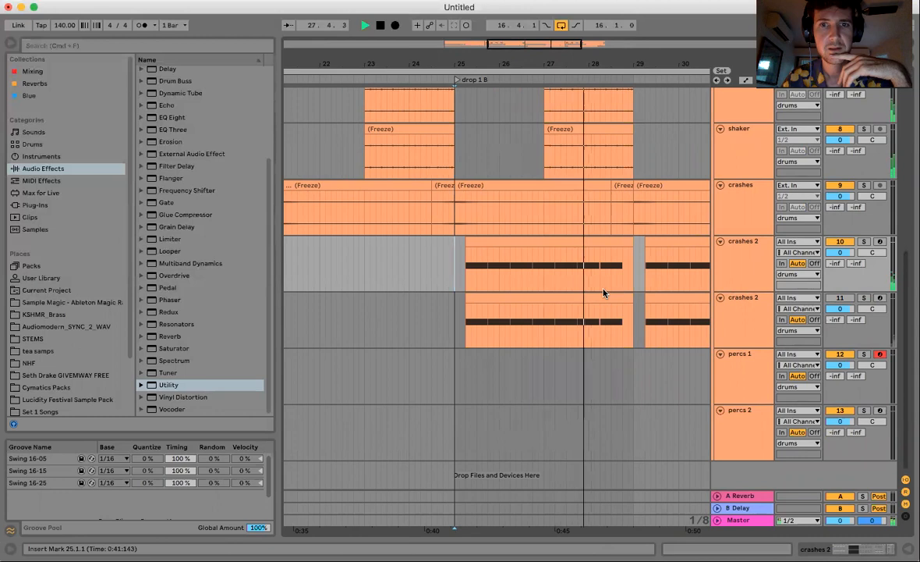
{"action": "key", "text": "space"}
Reactivate the duplicate crashes 2 track and audition both crash layers together from 25.2.1 of drop 1 B.
{"action": "left_click_drag", "start_coordinate": [464, 283], "coordinate": [629, 283]}
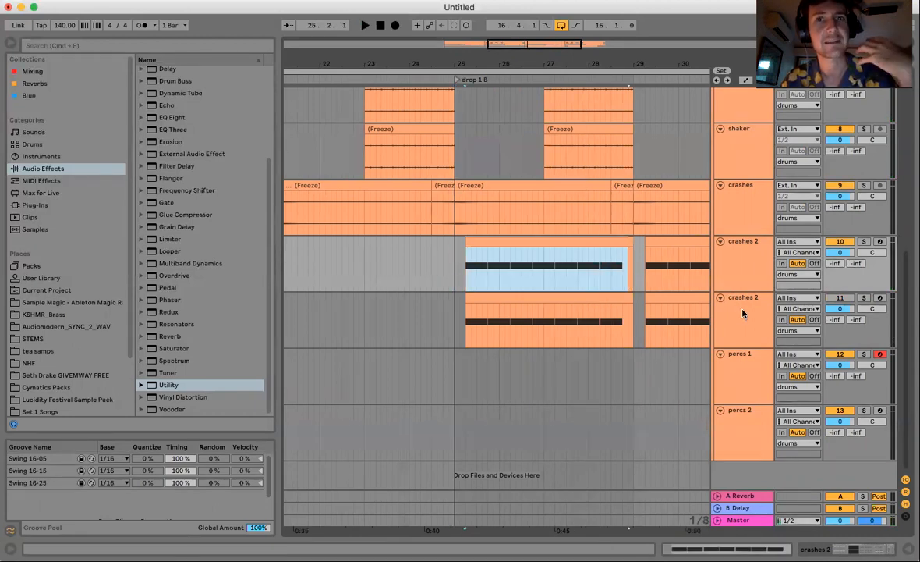
{"action": "left_click", "coordinate": [840, 297]}
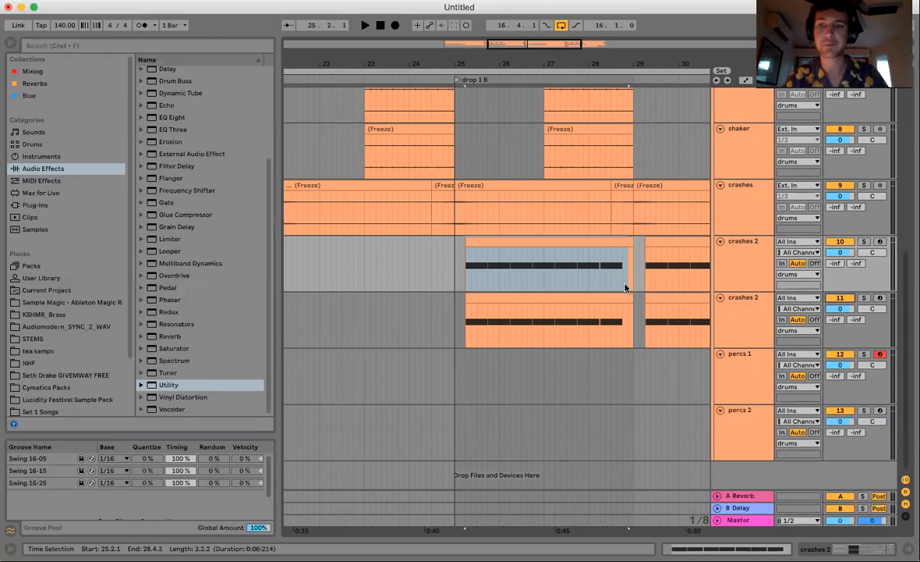
{"action": "left_click", "coordinate": [466, 278]}
{"action": "key", "text": "space"}
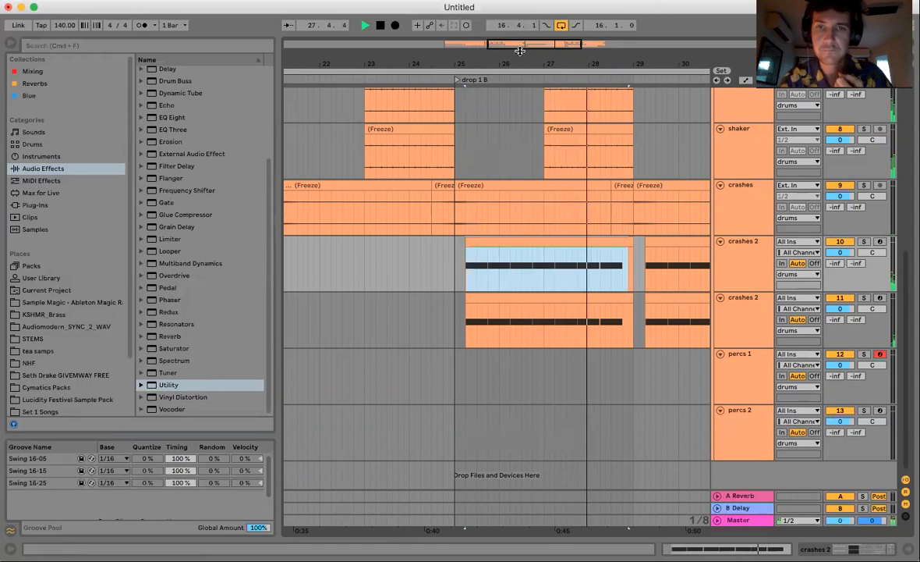
{"action": "left_click_drag", "start_coordinate": [521, 60], "coordinate": [480, 65]}
{"action": "scroll", "coordinate": [483, 220], "scroll_direction": "left", "scroll_amount": 1}
{"action": "key", "text": "space"}
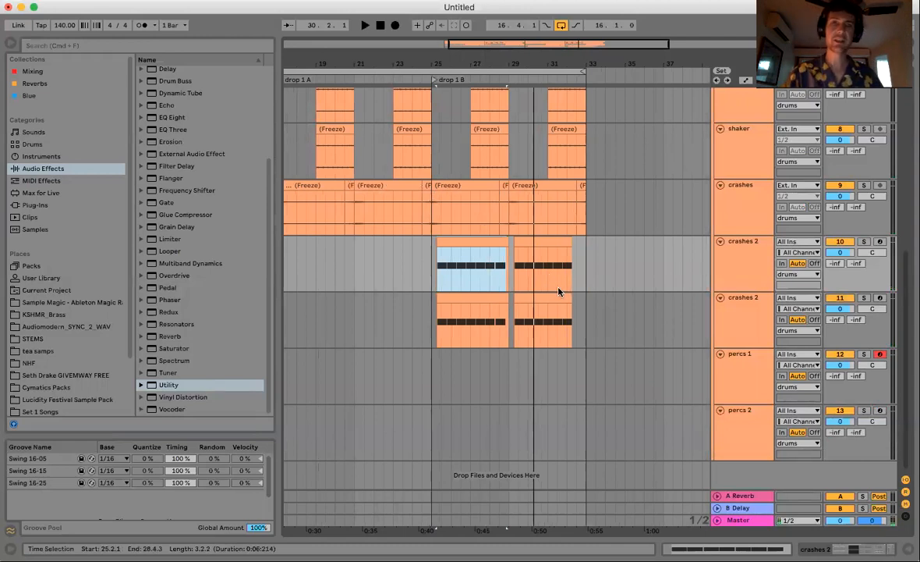
Review how drop 1 A and drop 1 B differ across the drum group, including both crashes 2 tracks.
{"action": "scroll", "coordinate": [559, 291], "scroll_direction": "up", "scroll_amount": 8}
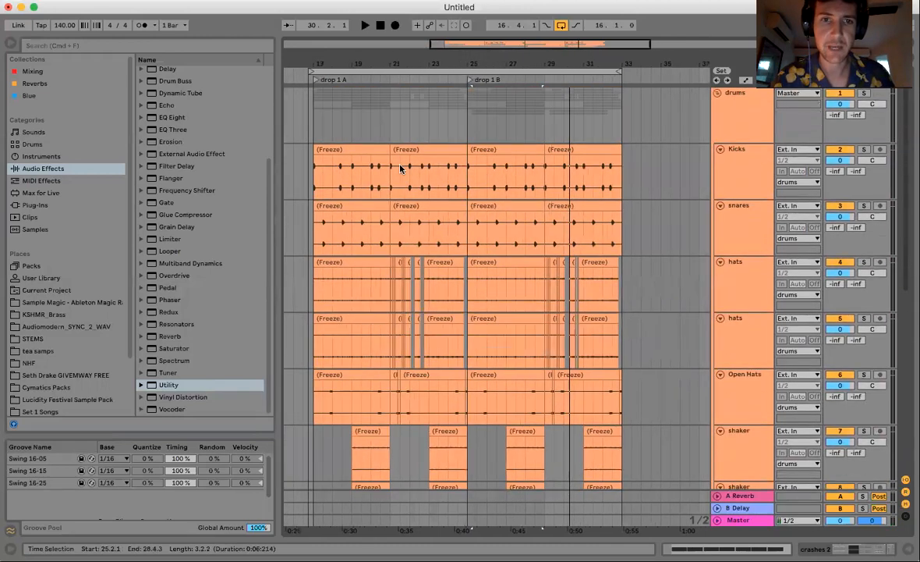
{"action": "left_click_drag", "start_coordinate": [316, 123], "coordinate": [624, 135]}
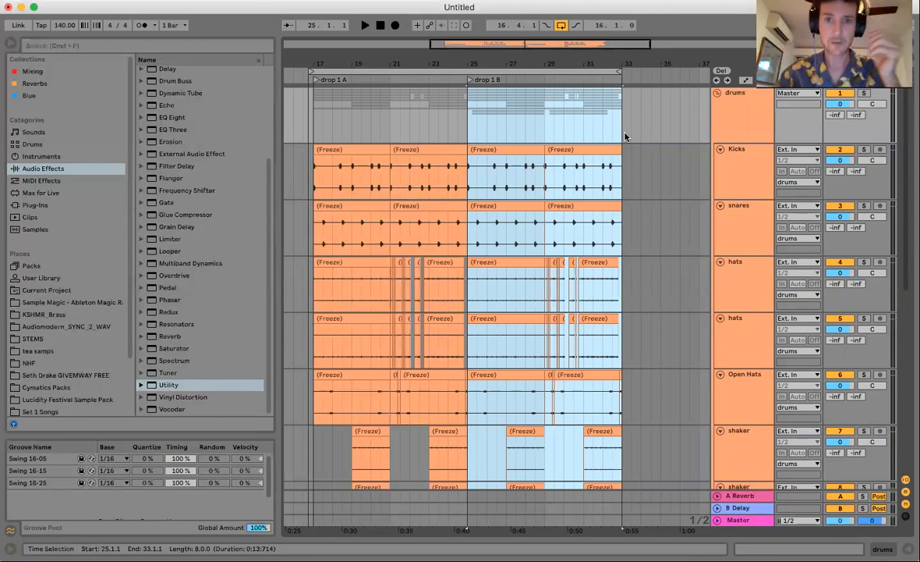
{"action": "left_click_drag", "start_coordinate": [472, 135], "coordinate": [620, 124]}
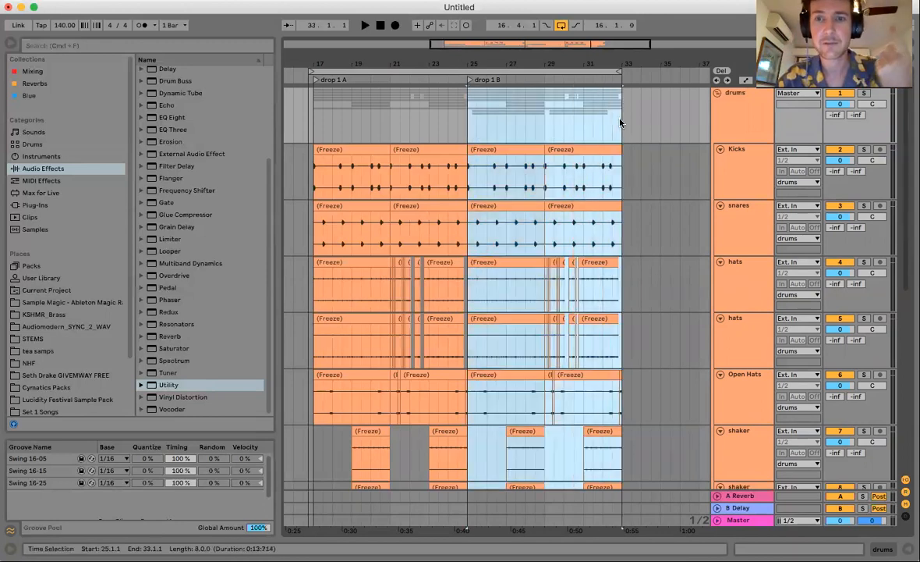
{"action": "scroll", "coordinate": [403, 109], "scroll_direction": "left", "scroll_amount": 2}
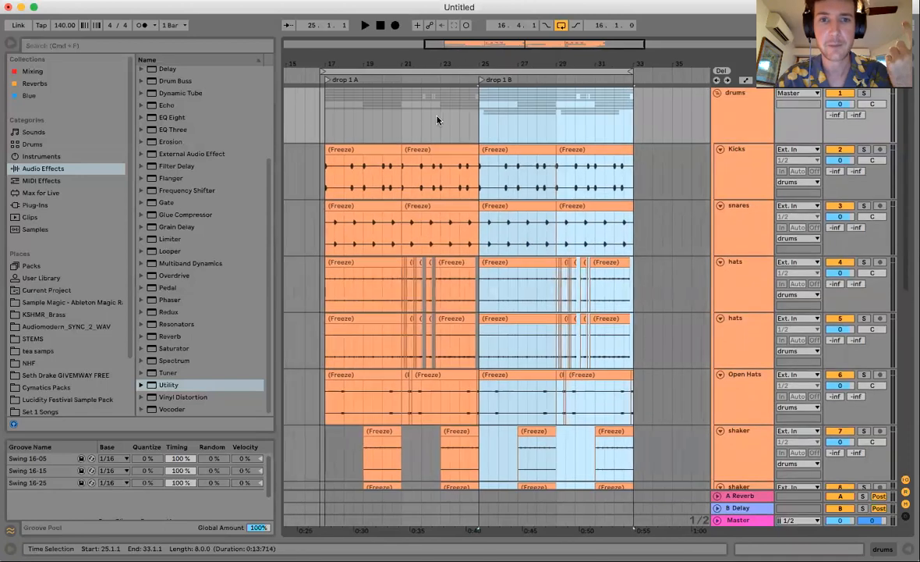
{"action": "left_click", "coordinate": [419, 136]}
{"action": "left_click_drag", "start_coordinate": [419, 136], "coordinate": [487, 135]}
{"action": "scroll", "coordinate": [484, 135], "scroll_direction": "down", "scroll_amount": 10}
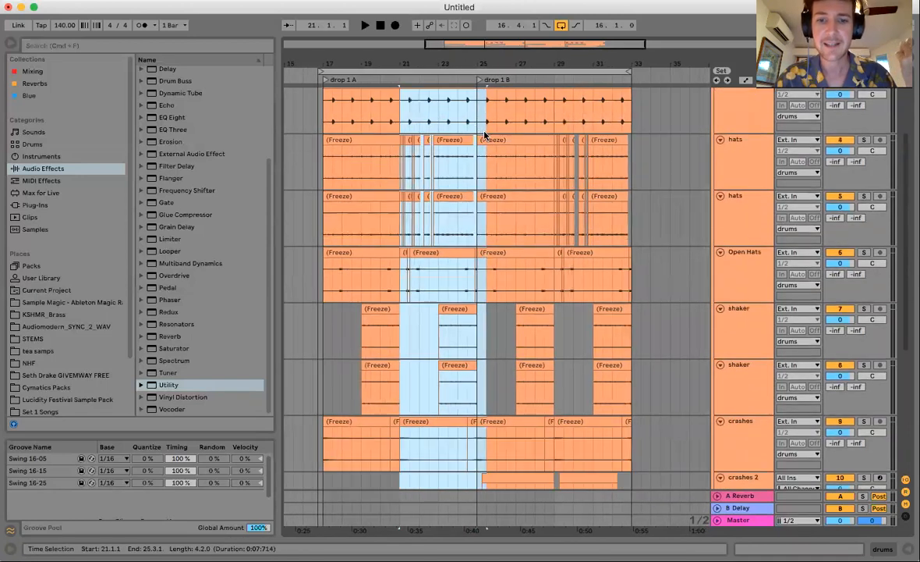
{"action": "left_click_drag", "start_coordinate": [460, 320], "coordinate": [612, 381]}
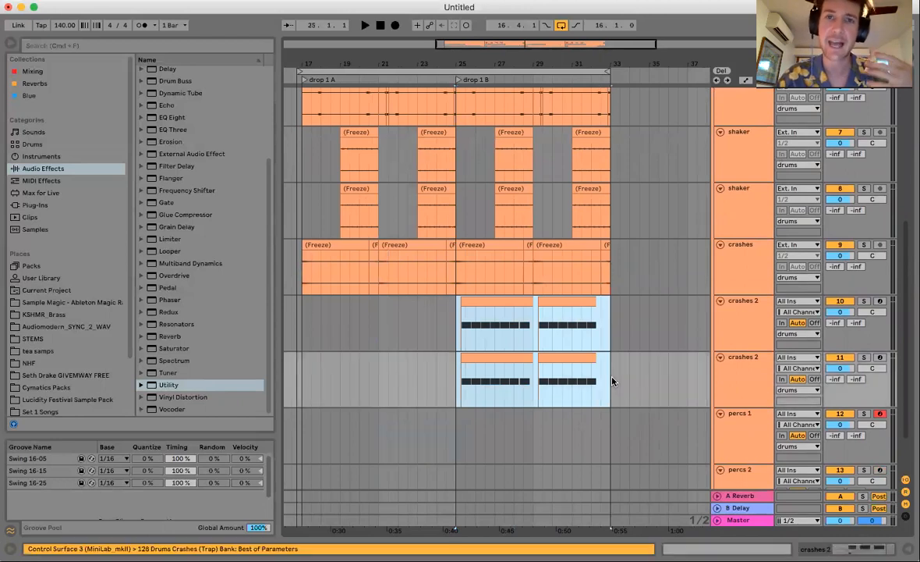
Examine how the opening kick, snare and layered crash hits line up at the start of drop 1 B.
{"action": "left_click", "coordinate": [456, 337]}
{"action": "scroll", "coordinate": [457, 340], "scroll_direction": "up", "scroll_amount": 3}
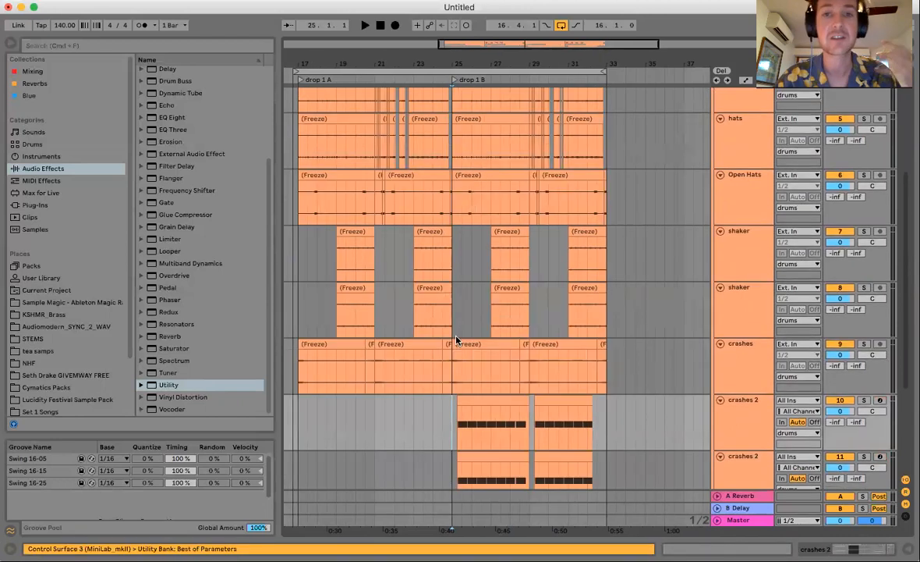
{"action": "scroll", "coordinate": [458, 340], "scroll_direction": "up", "scroll_amount": 5}
{"action": "left_click_drag", "start_coordinate": [462, 62], "coordinate": [464, 64]}
{"action": "left_click_drag", "start_coordinate": [444, 156], "coordinate": [472, 166]}
{"action": "left_click_drag", "start_coordinate": [473, 206], "coordinate": [501, 213]}
{"action": "scroll", "coordinate": [502, 213], "scroll_direction": "down", "scroll_amount": 5}
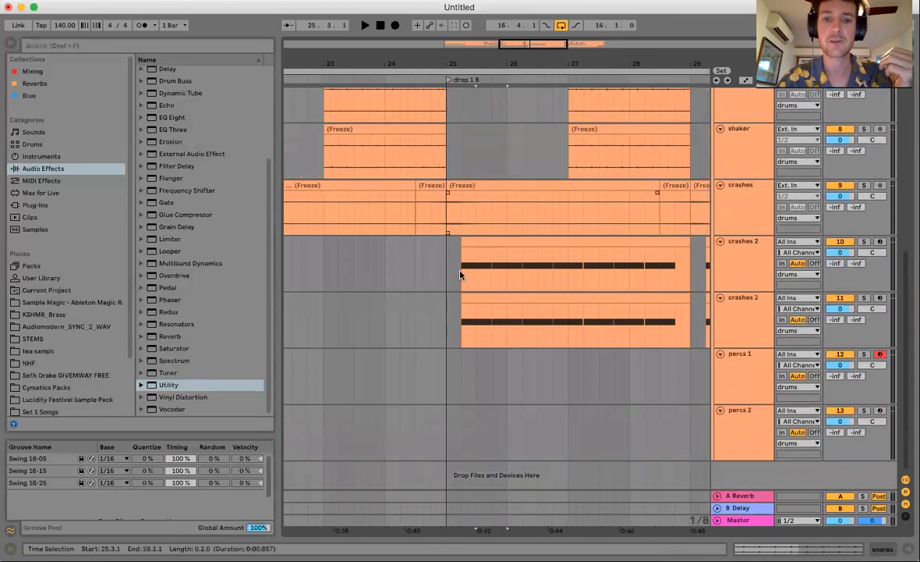
{"action": "left_click_drag", "start_coordinate": [460, 273], "coordinate": [476, 312]}
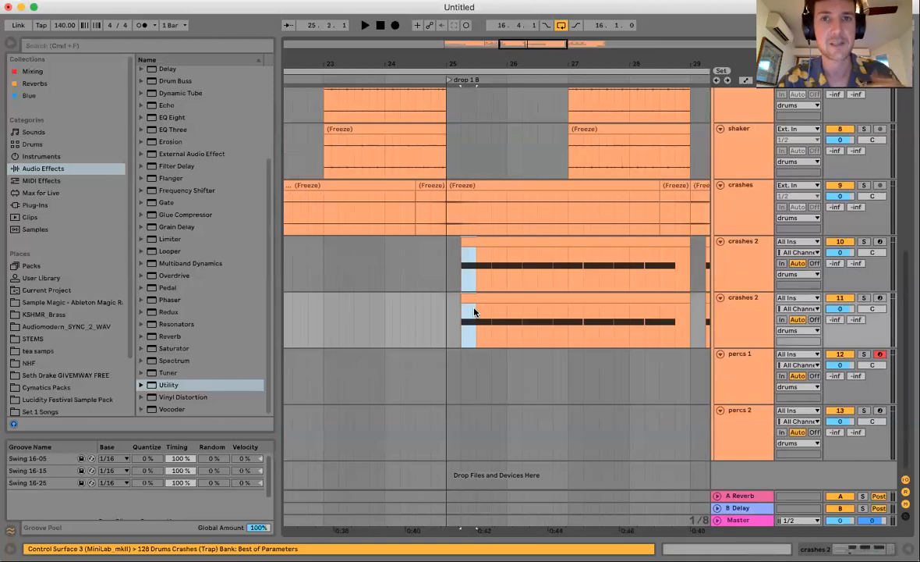
{"action": "key", "text": "minus"}
{"action": "key", "text": "minus"}
{"action": "key", "text": "minus"}
{"action": "key", "text": "minus"}
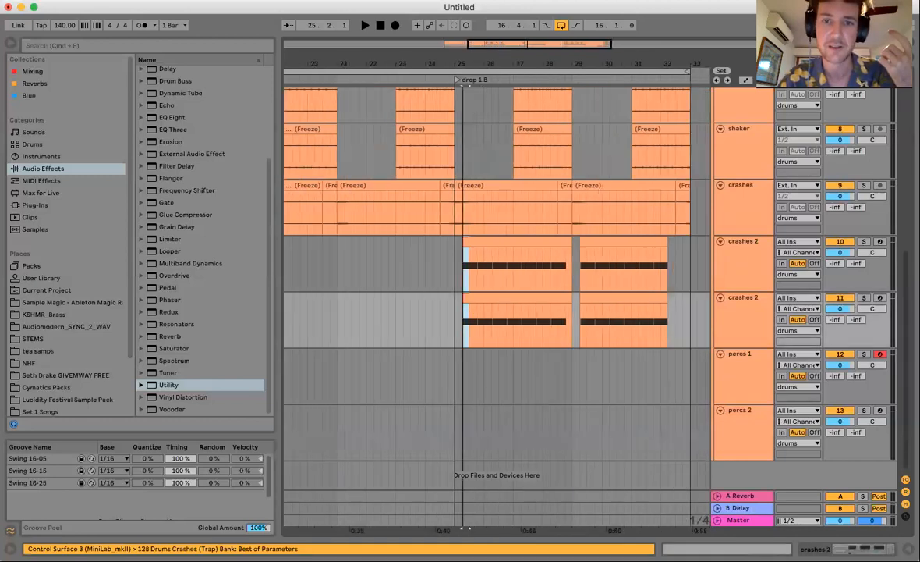
{"action": "left_click", "coordinate": [458, 277]}
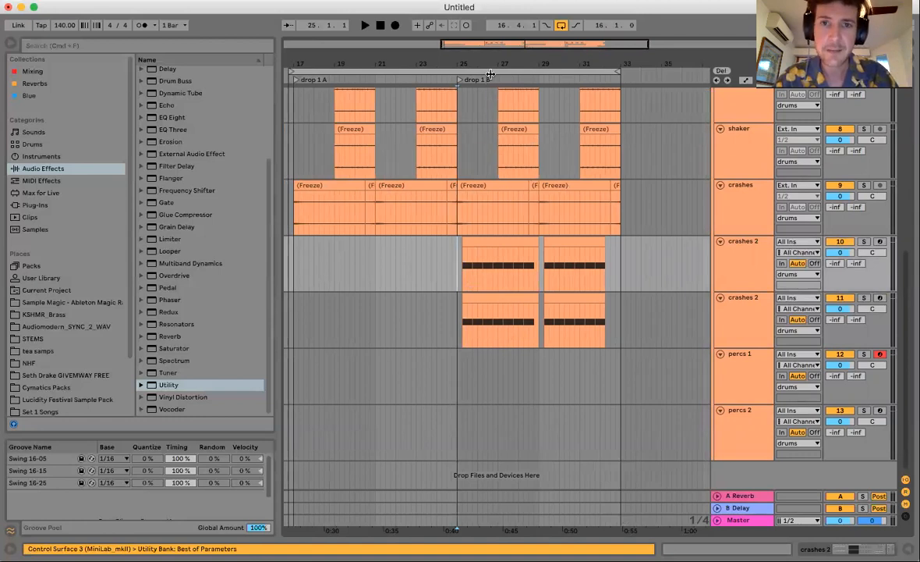
Duplicate the 16 bars of drop 1 A and B directly after themselves and set a 32-bar loop starting at 17.1.1.
{"action": "key", "text": "minus"}
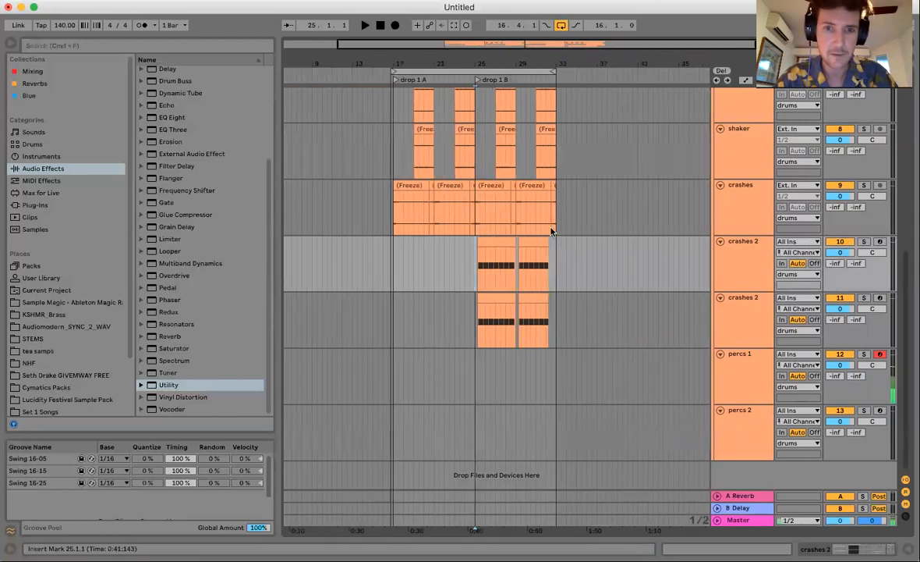
{"action": "key", "text": "super+a"}
{"action": "scroll", "coordinate": [520, 284], "scroll_direction": "up", "scroll_amount": 2}
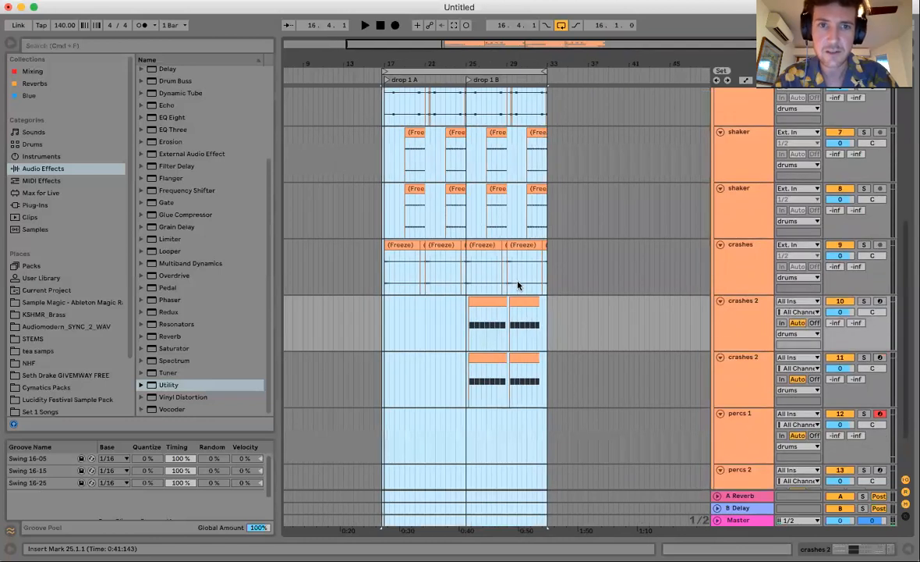
{"action": "left_click_drag", "start_coordinate": [383, 71], "coordinate": [387, 71]}
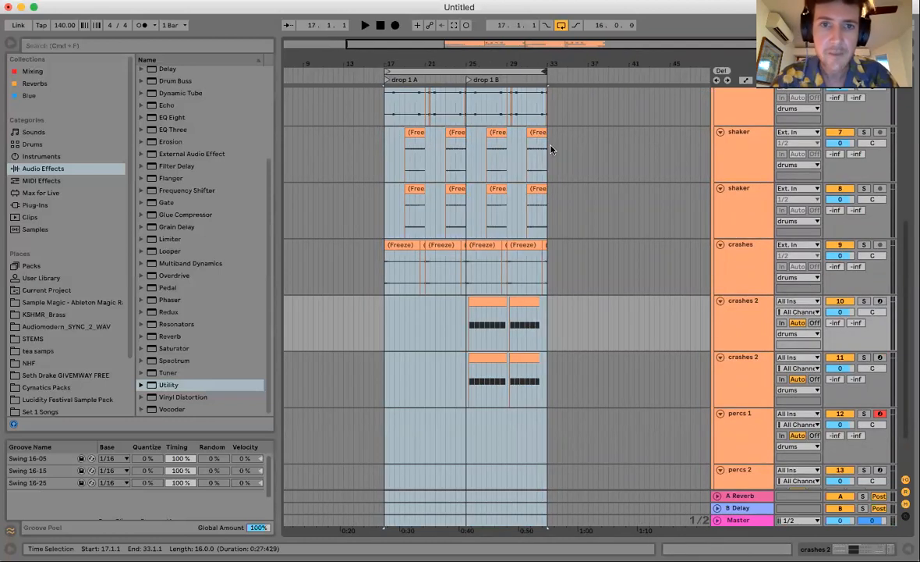
{"action": "key", "text": "super+d"}
{"action": "left_click_drag", "start_coordinate": [478, 64], "coordinate": [637, 73]}
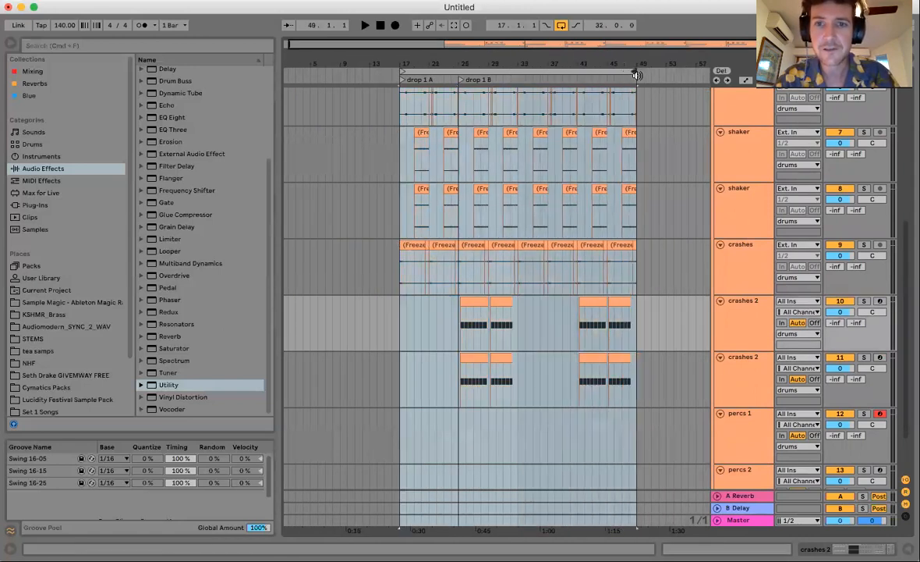
Compare the hats and crashes 2 clips before and after bar 33, where the duplicated section begins.
{"action": "left_click", "coordinate": [513, 324]}
{"action": "left_click", "coordinate": [459, 365], "text": "shift"}
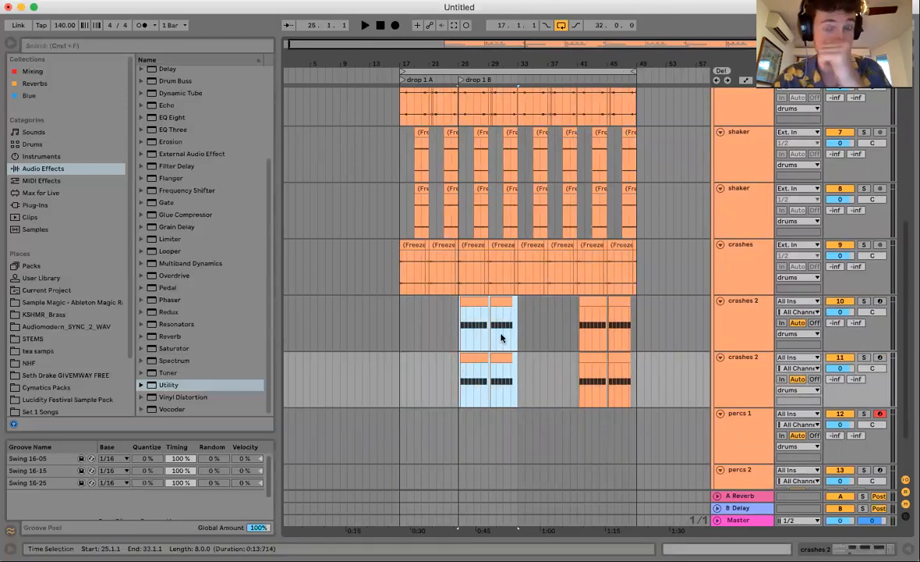
{"action": "scroll", "coordinate": [502, 336], "scroll_direction": "up", "scroll_amount": 10}
{"action": "left_click", "coordinate": [518, 112]}
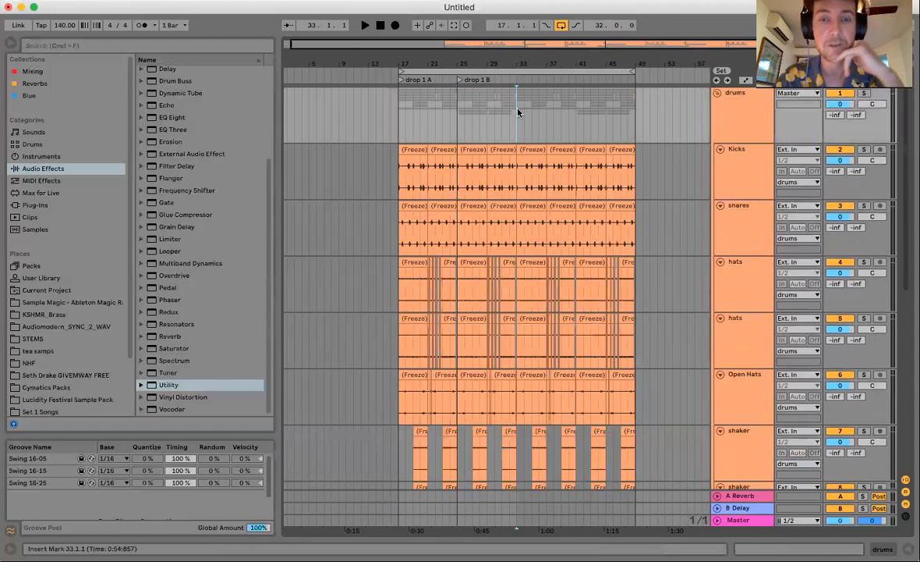
{"action": "left_click_drag", "start_coordinate": [522, 61], "coordinate": [522, 141]}
{"action": "scroll", "coordinate": [533, 243], "scroll_direction": "down", "scroll_amount": 2}
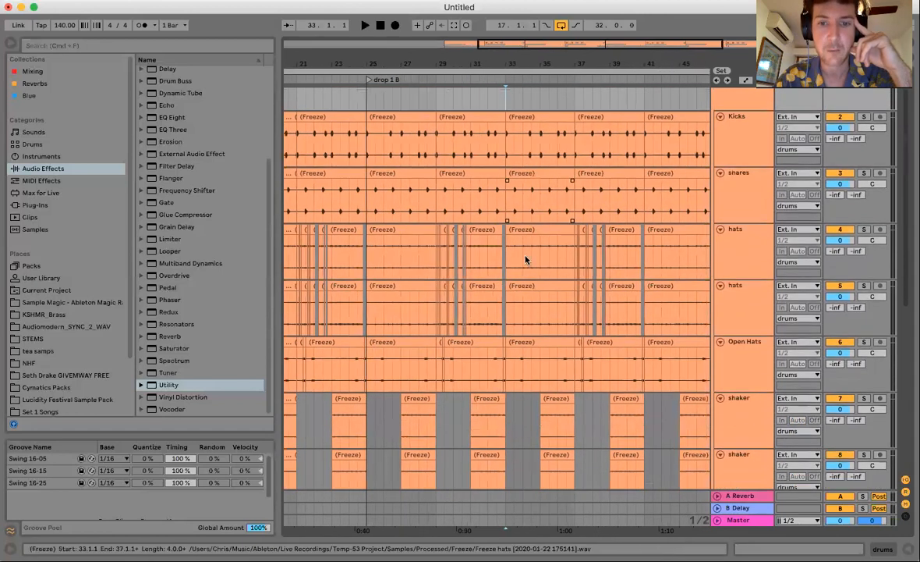
{"action": "left_click_drag", "start_coordinate": [437, 268], "coordinate": [509, 318]}
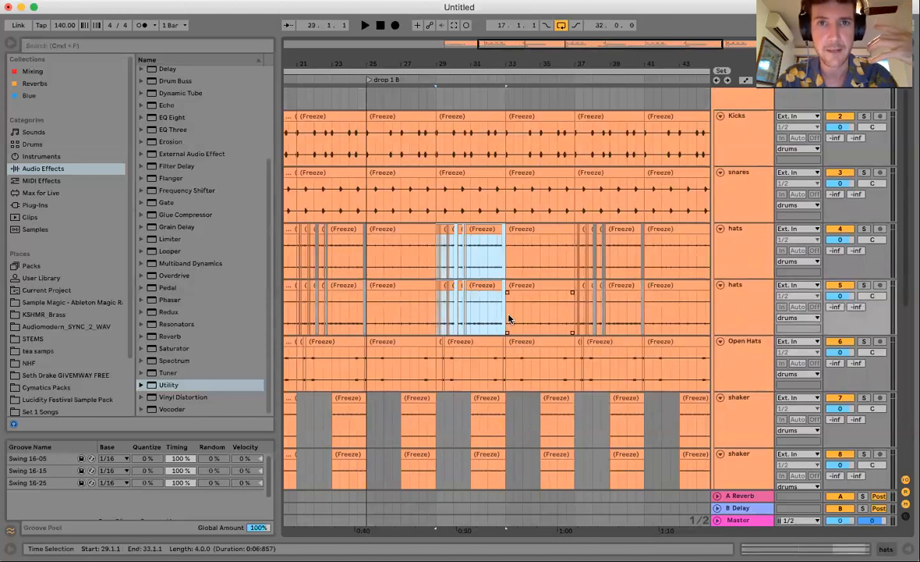
{"action": "left_click", "coordinate": [506, 274]}
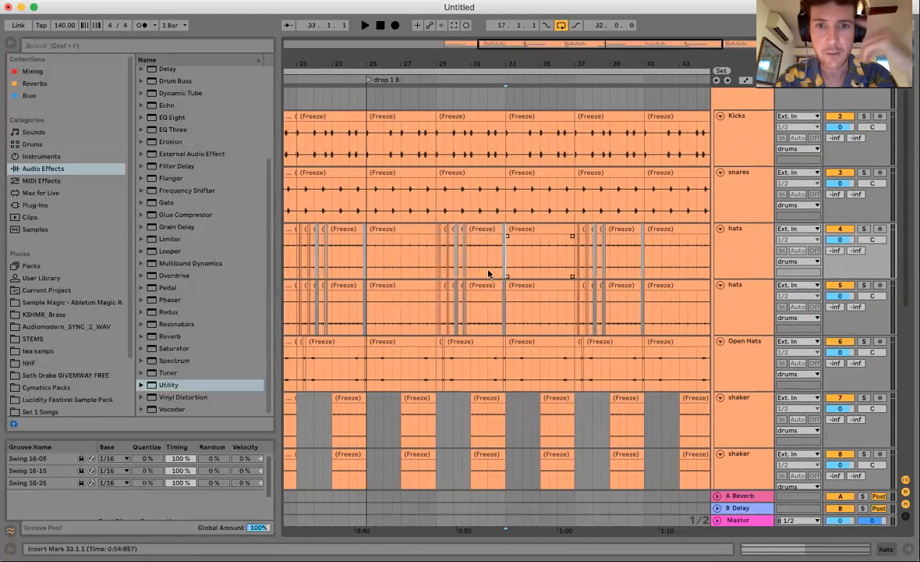
{"action": "left_click_drag", "start_coordinate": [438, 265], "coordinate": [511, 307]}
{"action": "left_click_drag", "start_coordinate": [506, 265], "coordinate": [578, 319]}
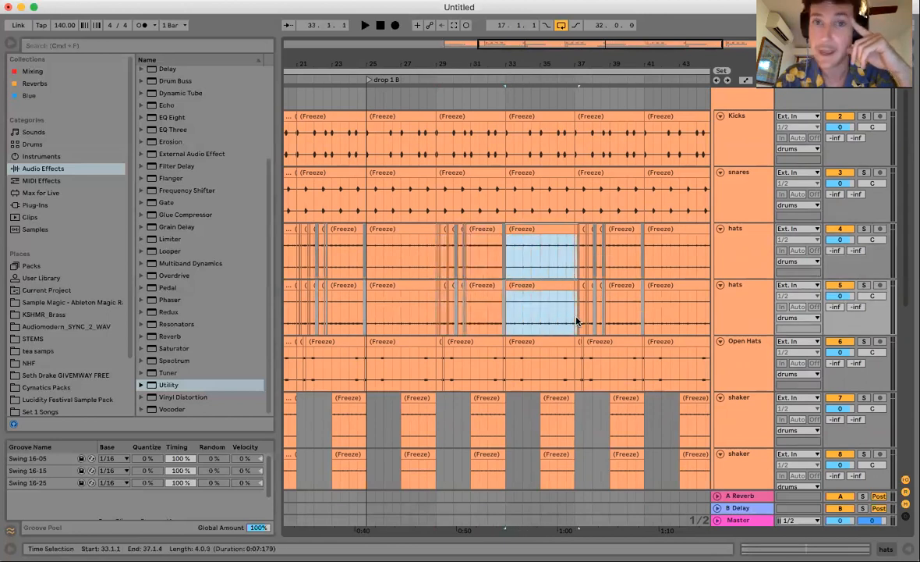
{"action": "scroll", "coordinate": [508, 316], "scroll_direction": "down", "scroll_amount": 5}
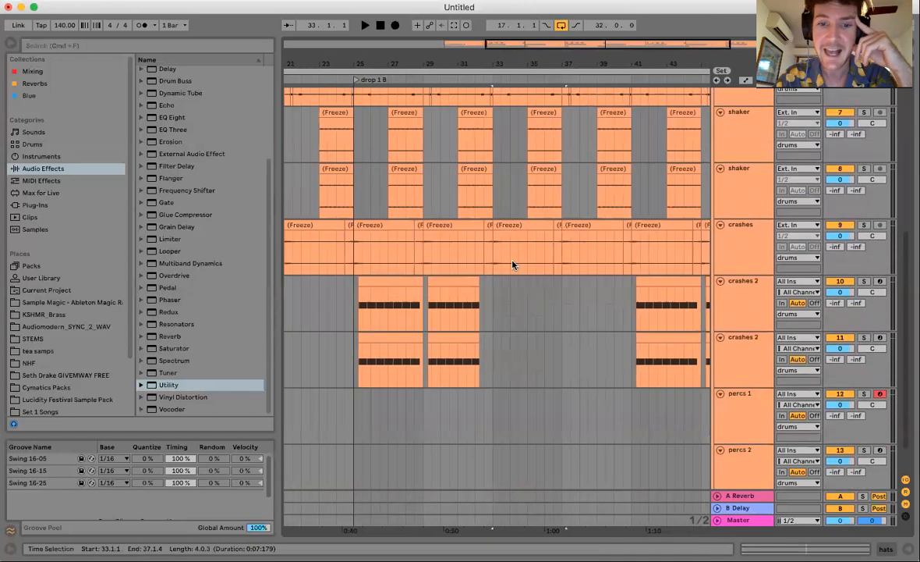
{"action": "left_click_drag", "start_coordinate": [335, 295], "coordinate": [475, 355]}
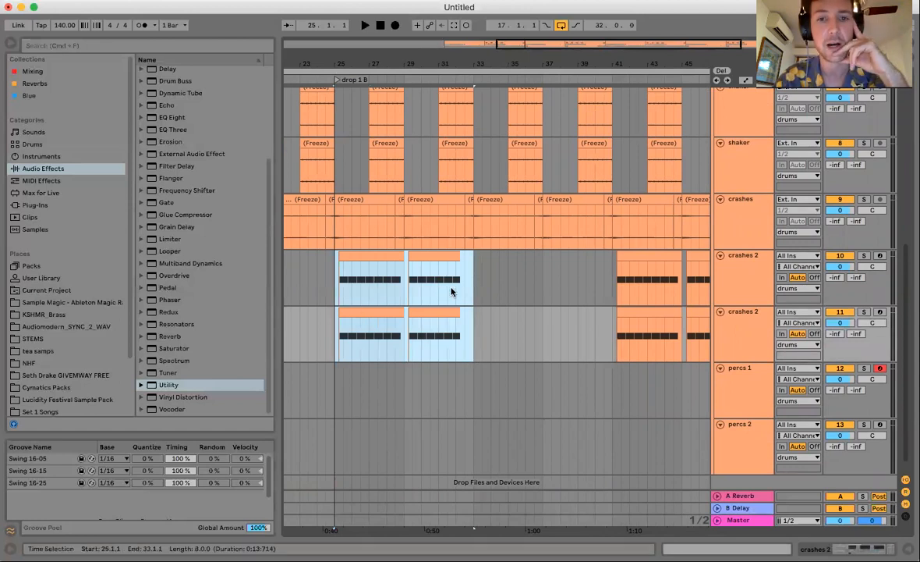
Audition the transition from drop 1 B into the duplicated section, playing from 29.1.1.
{"action": "scroll", "coordinate": [416, 265], "scroll_direction": "up", "scroll_amount": 2}
{"action": "left_click", "coordinate": [414, 236]}
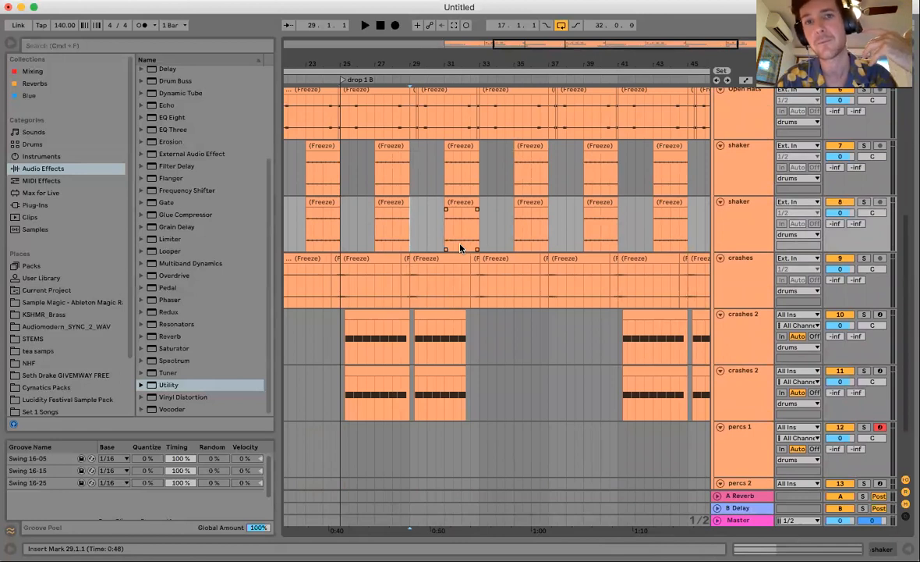
{"action": "key", "text": "space"}
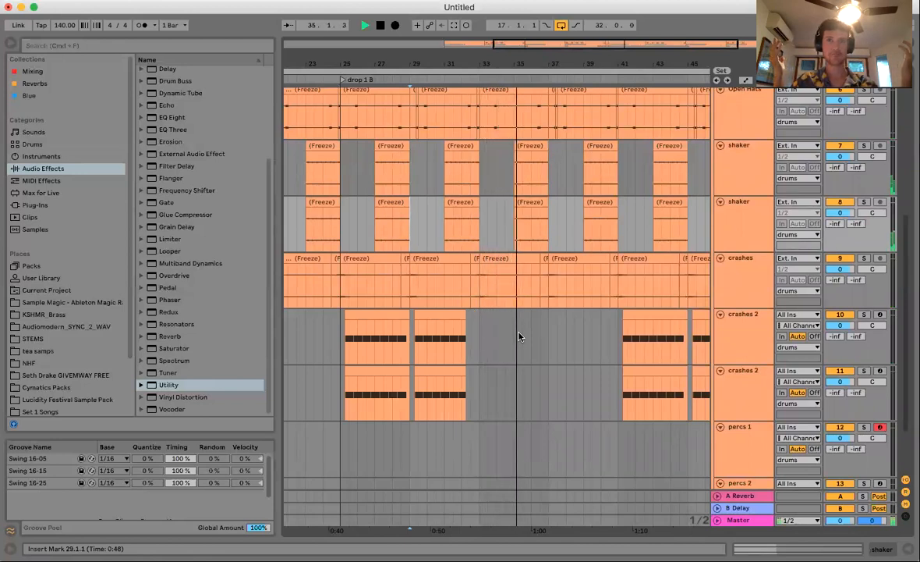
{"action": "key", "text": "space"}
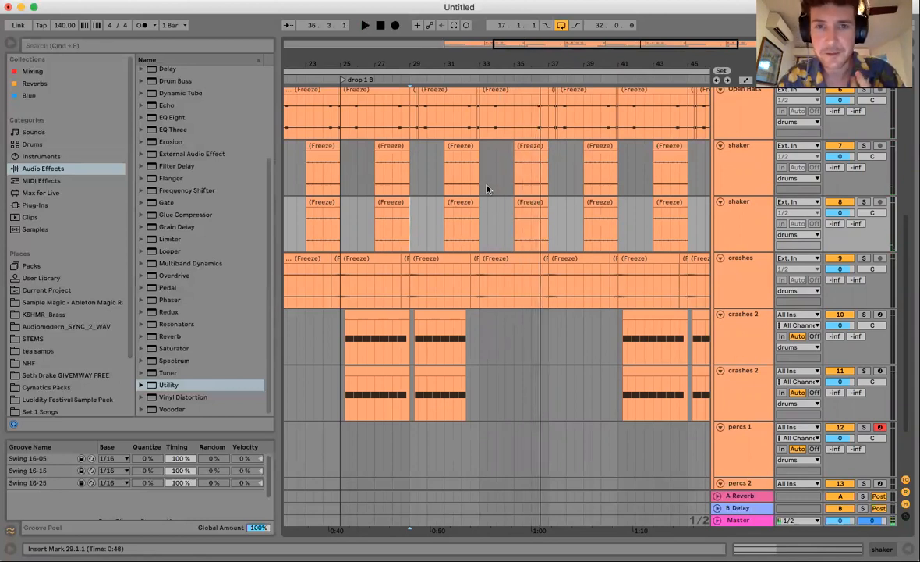
Compare the shaker and crashes 2 content of drop 1 B with the duplicated bars from 33.1.1 to 41.1.1.
{"action": "scroll", "coordinate": [487, 189], "scroll_direction": "up", "scroll_amount": 1}
{"action": "left_click_drag", "start_coordinate": [523, 206], "coordinate": [544, 240]}
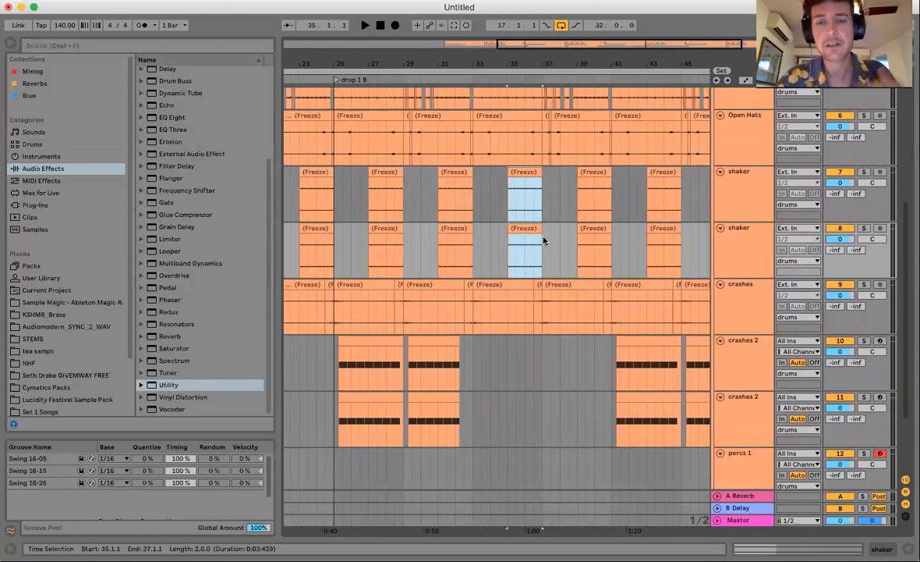
{"action": "left_click_drag", "start_coordinate": [477, 213], "coordinate": [544, 256]}
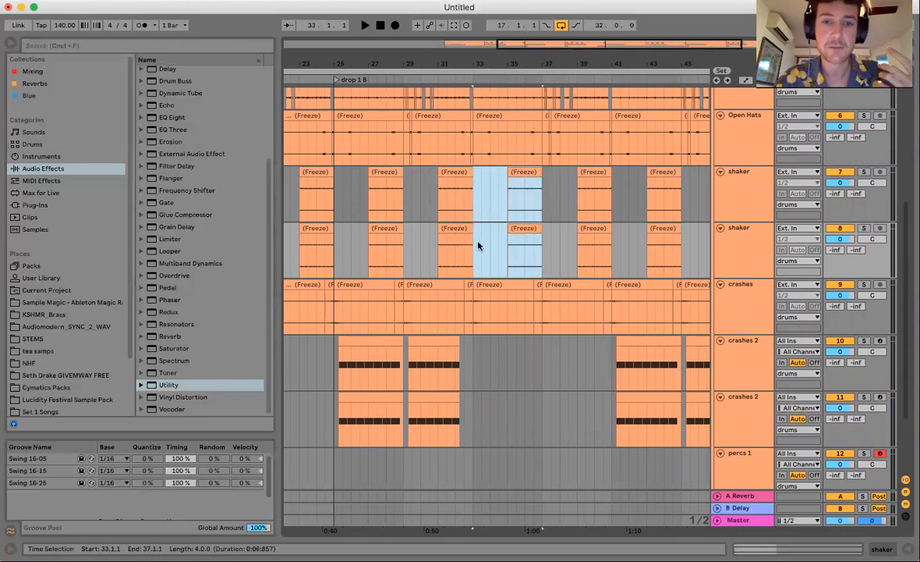
{"action": "left_click_drag", "start_coordinate": [476, 359], "coordinate": [614, 420]}
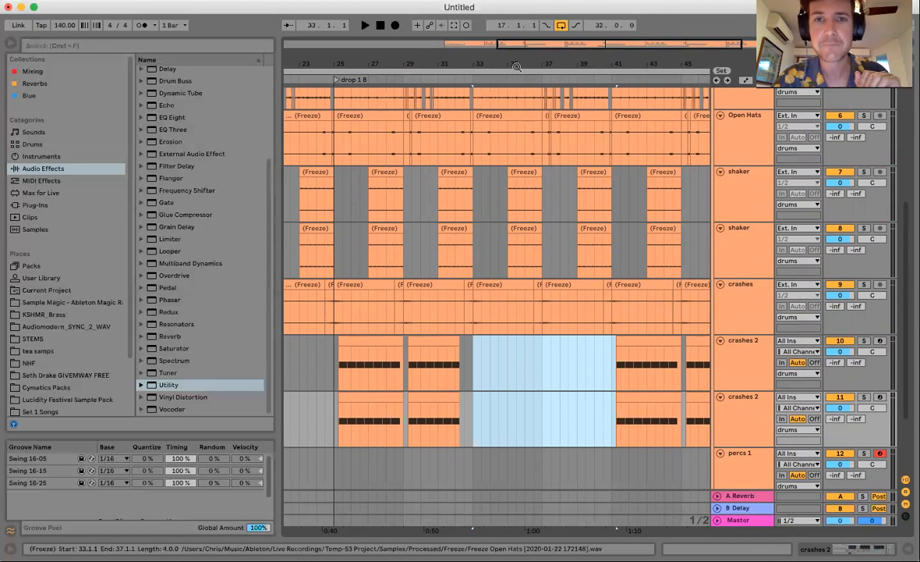
{"action": "left_click_drag", "start_coordinate": [477, 62], "coordinate": [517, 64]}
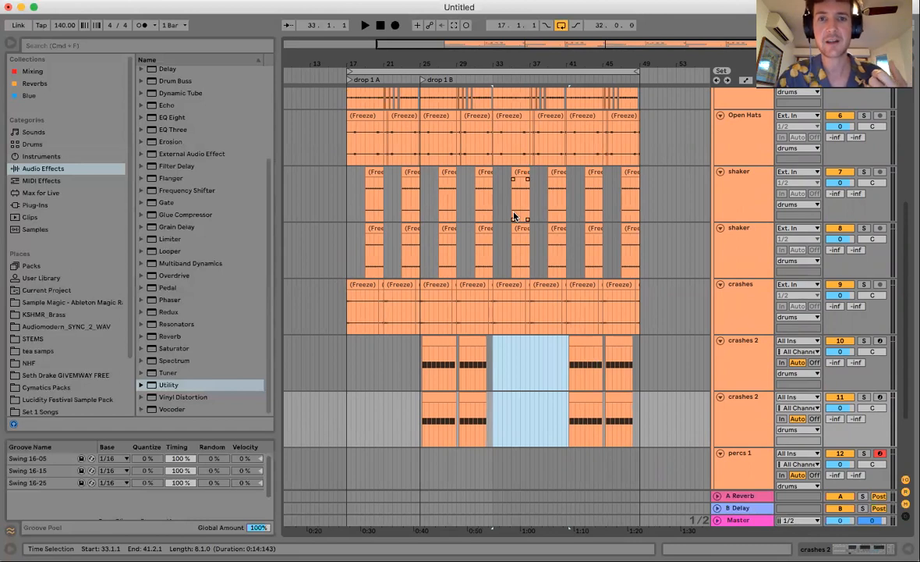
{"action": "left_click_drag", "start_coordinate": [349, 196], "coordinate": [492, 201]}
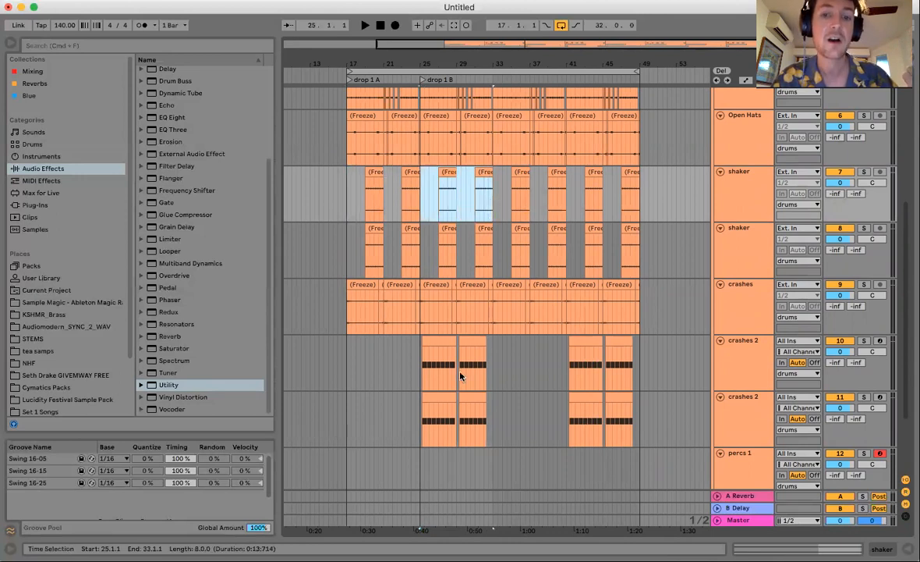
{"action": "left_click_drag", "start_coordinate": [417, 382], "coordinate": [422, 381]}
{"action": "left_click", "coordinate": [492, 422], "text": "shift"}
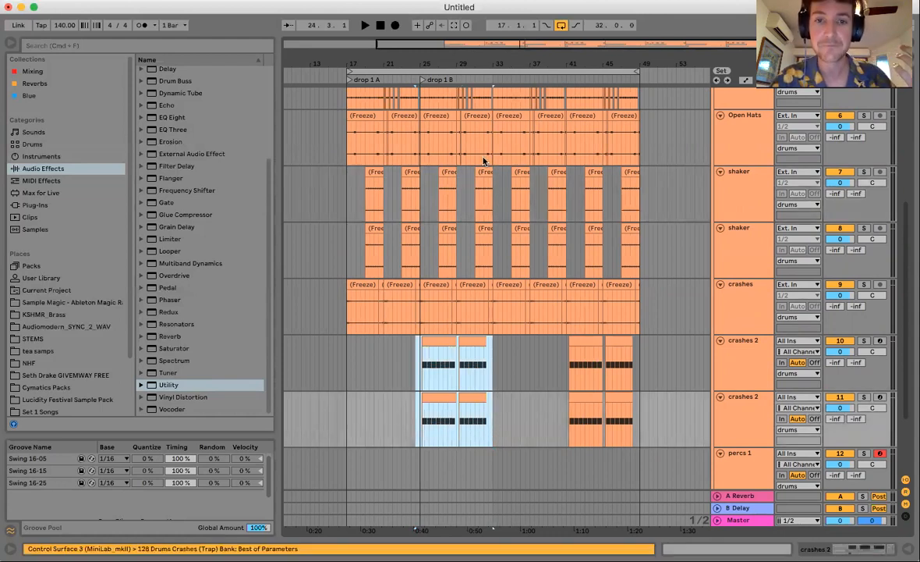
{"action": "left_click_drag", "start_coordinate": [494, 158], "coordinate": [567, 170]}
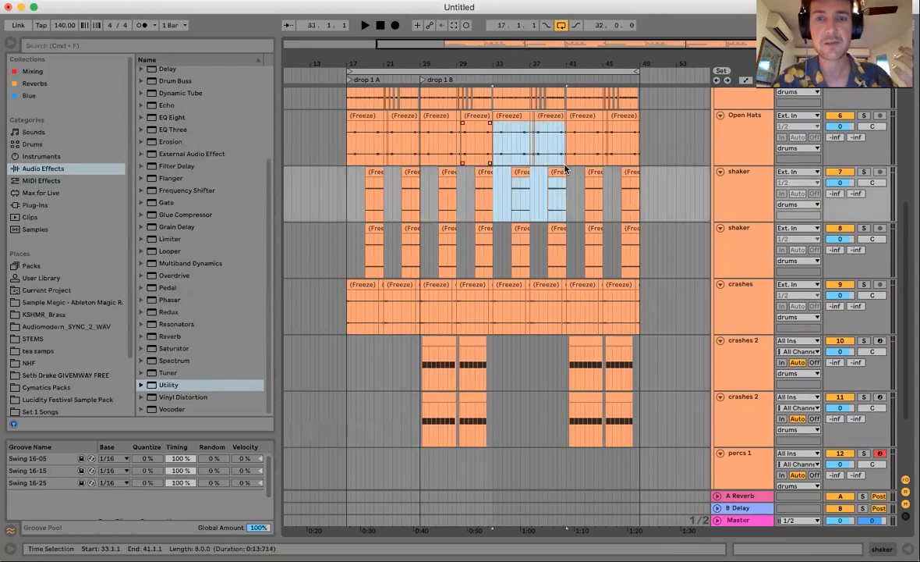
{"action": "left_click", "coordinate": [493, 271]}
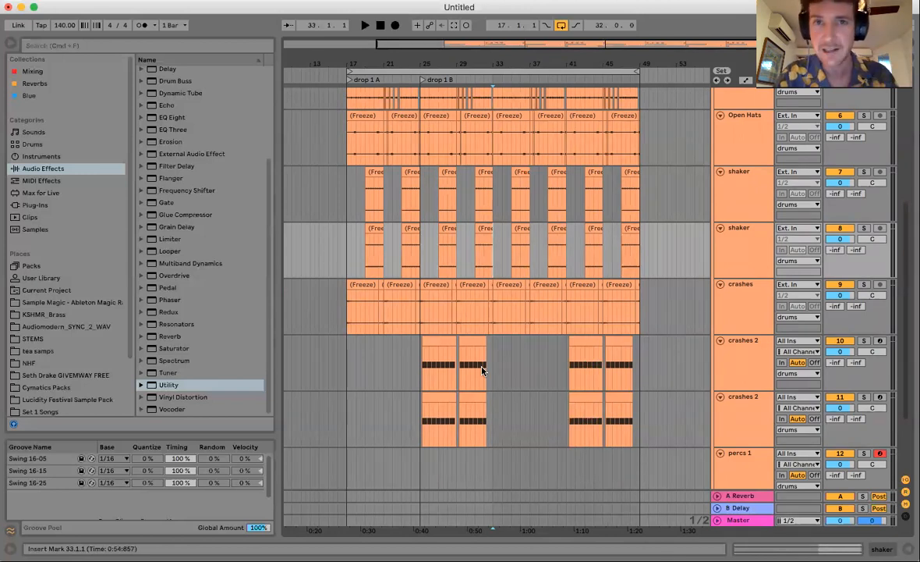
Audition the opening of drop 1 A from its first bar at 17.1.1.
{"action": "left_click", "coordinate": [341, 263]}
{"action": "scroll", "coordinate": [342, 264], "scroll_direction": "up", "scroll_amount": 2}
{"action": "scroll", "coordinate": [335, 259], "scroll_direction": "up", "scroll_amount": 5}
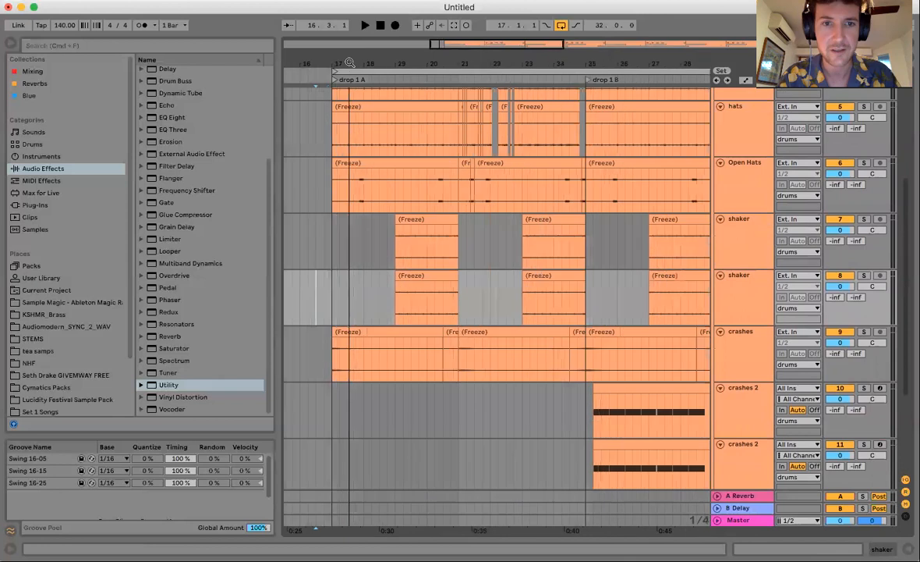
{"action": "left_click", "coordinate": [332, 257]}
{"action": "key", "text": "space"}
{"action": "key", "text": "space"}
Audition the paired shaker clips at 19.1.1–21.1.1 and compare them with the two-bar gap that follows.
{"action": "left_click_drag", "start_coordinate": [413, 244], "coordinate": [458, 292]}
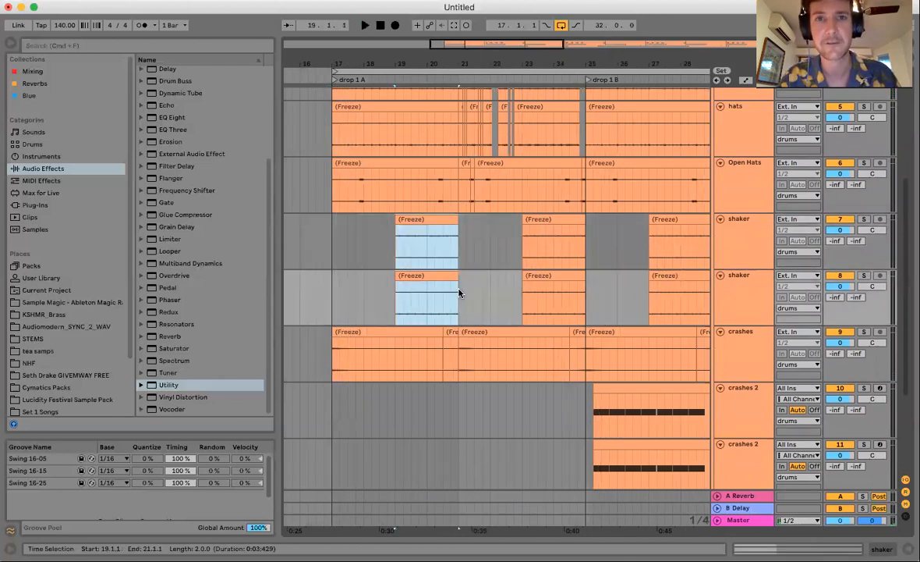
{"action": "key", "text": "space"}
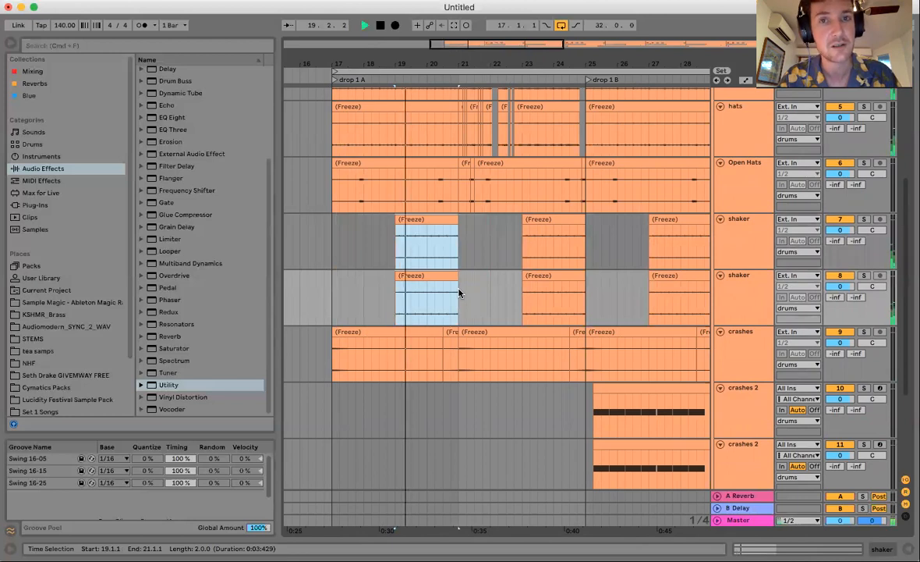
{"action": "key", "text": "space"}
{"action": "left_click_drag", "start_coordinate": [461, 232], "coordinate": [519, 290]}
{"action": "left_click_drag", "start_coordinate": [395, 255], "coordinate": [456, 294]}
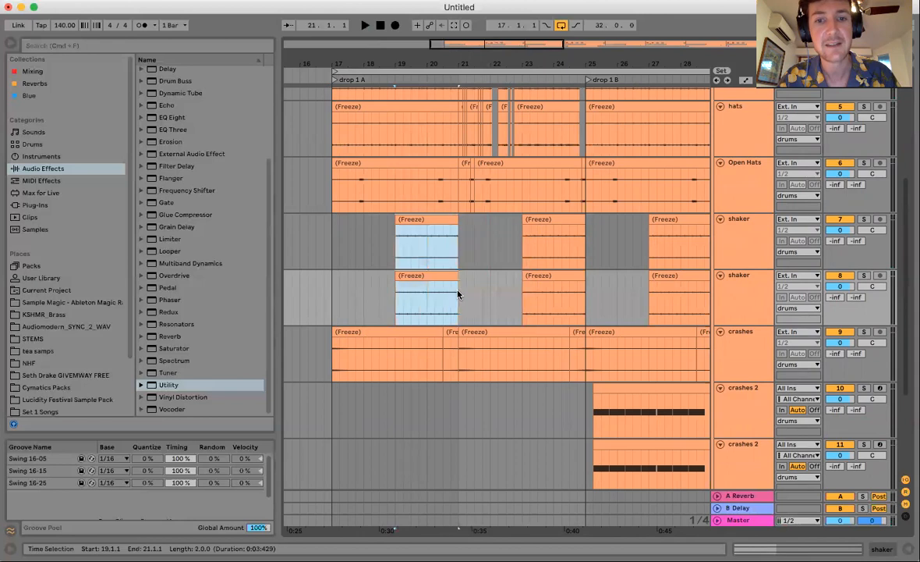
Audition the hats variation from 21.1.1 and compare it with the hats and shaker clips from 23.1.1.
{"action": "scroll", "coordinate": [458, 183], "scroll_direction": "up", "scroll_amount": 3}
{"action": "left_click_drag", "start_coordinate": [451, 163], "coordinate": [517, 210]}
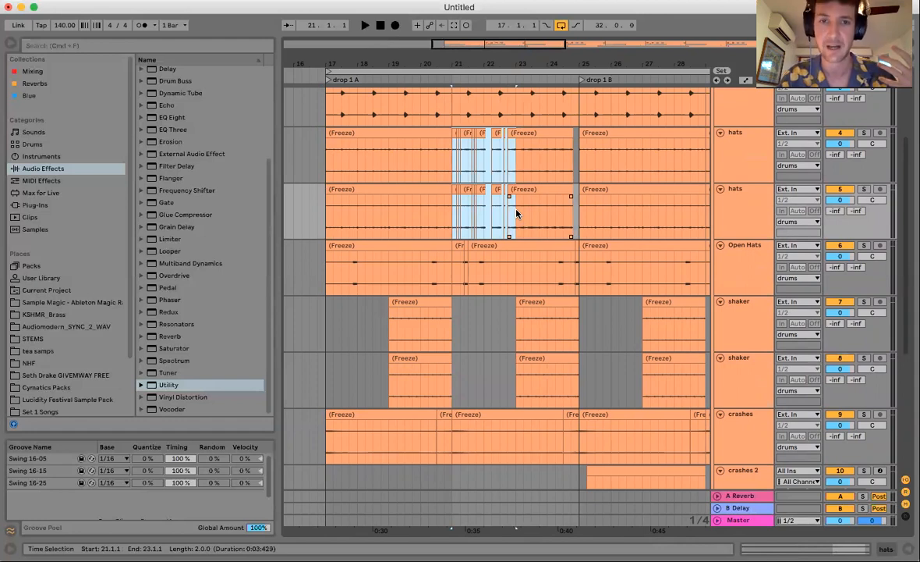
{"action": "key", "text": "space"}
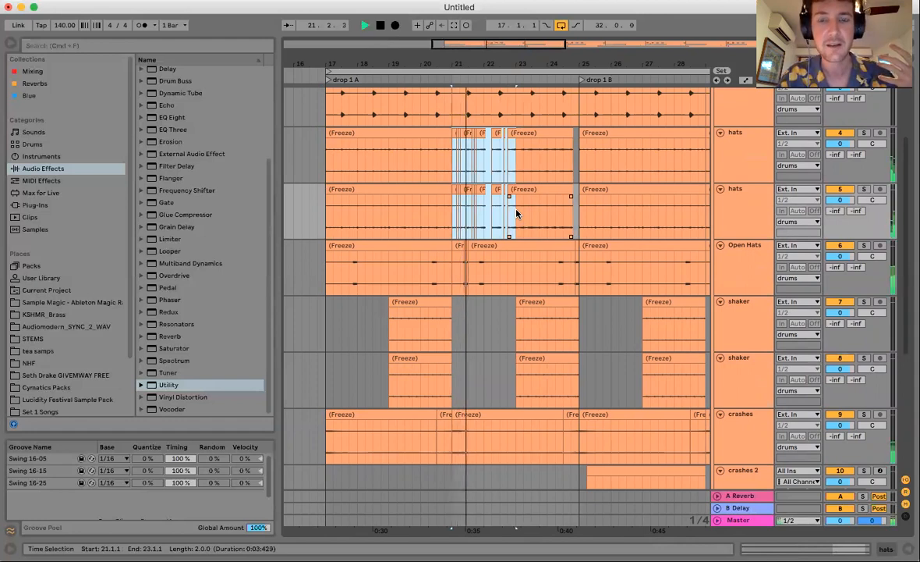
{"action": "left_click_drag", "start_coordinate": [512, 139], "coordinate": [580, 237]}
{"action": "left_click_drag", "start_coordinate": [517, 309], "coordinate": [575, 372]}
Play drop 1 B from 25.1.1 to hear where the layered crashes enter.
{"action": "scroll", "coordinate": [546, 372], "scroll_direction": "right", "scroll_amount": 3}
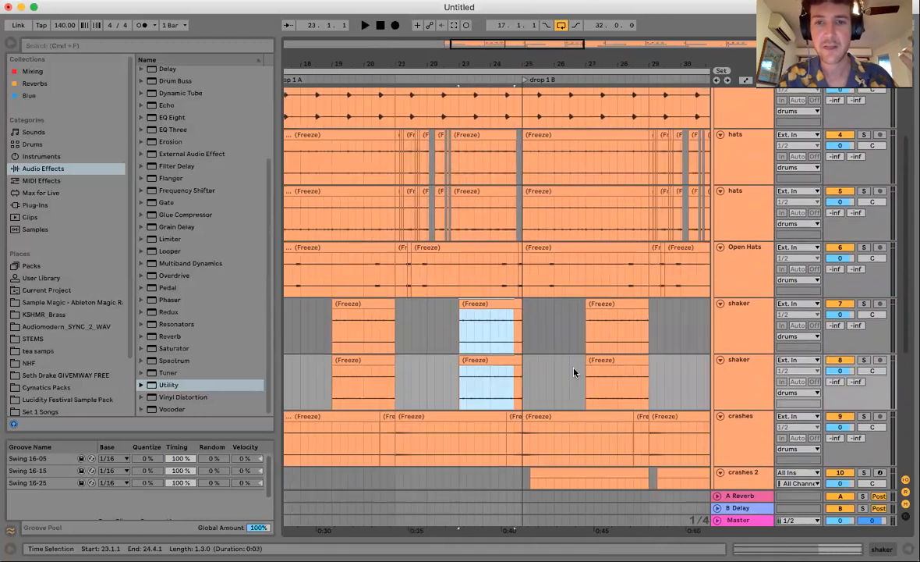
{"action": "scroll", "coordinate": [518, 372], "scroll_direction": "down", "scroll_amount": 3}
{"action": "left_click", "coordinate": [446, 388]}
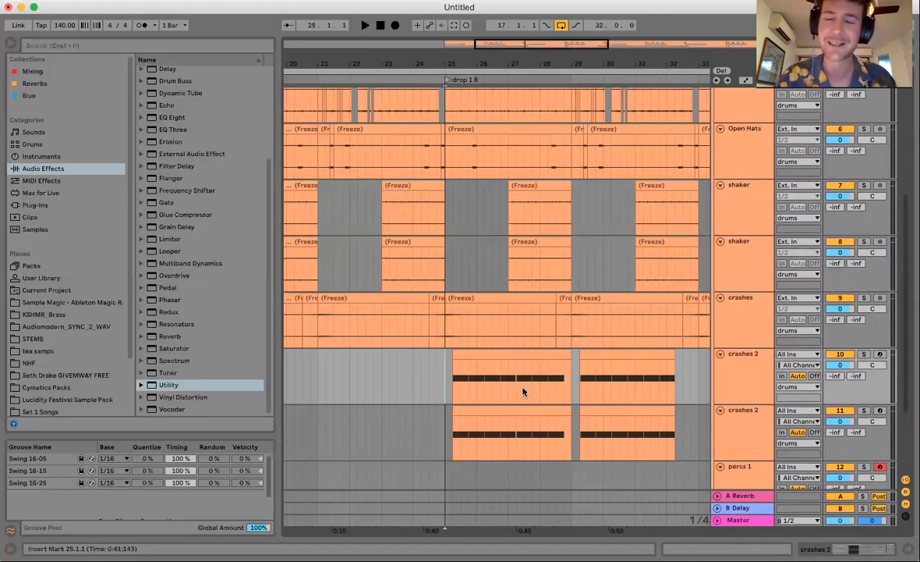
{"action": "key", "text": "space"}
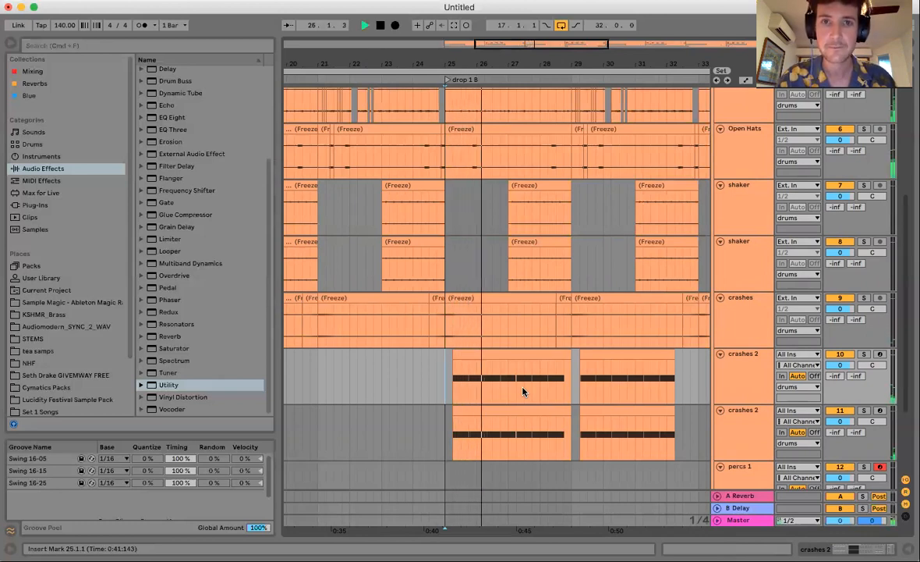
{"action": "key", "text": "space"}
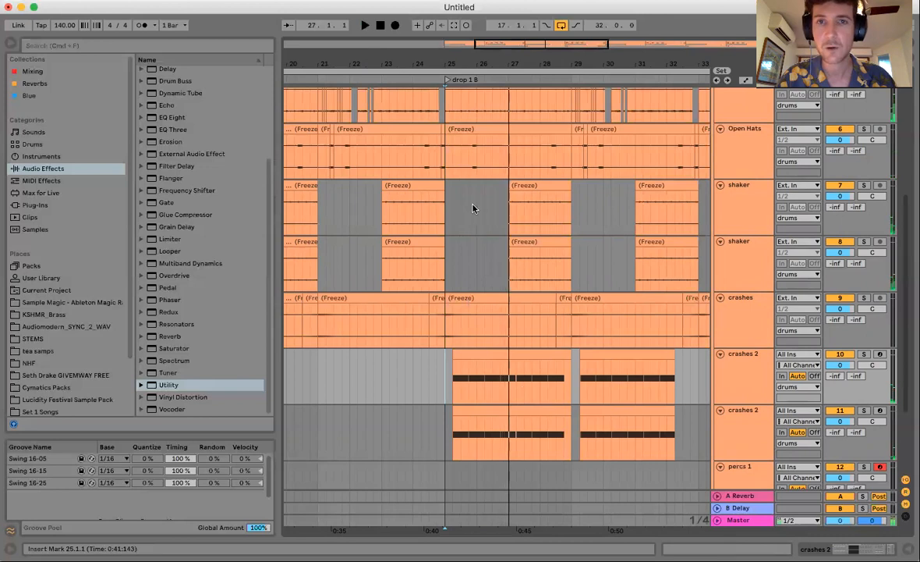
Move the clips on both shaker tracks from 27.1.1 to 29.1.1, in front of the existing clips at 31.1.1.
{"action": "left_click_drag", "start_coordinate": [510, 210], "coordinate": [578, 258]}
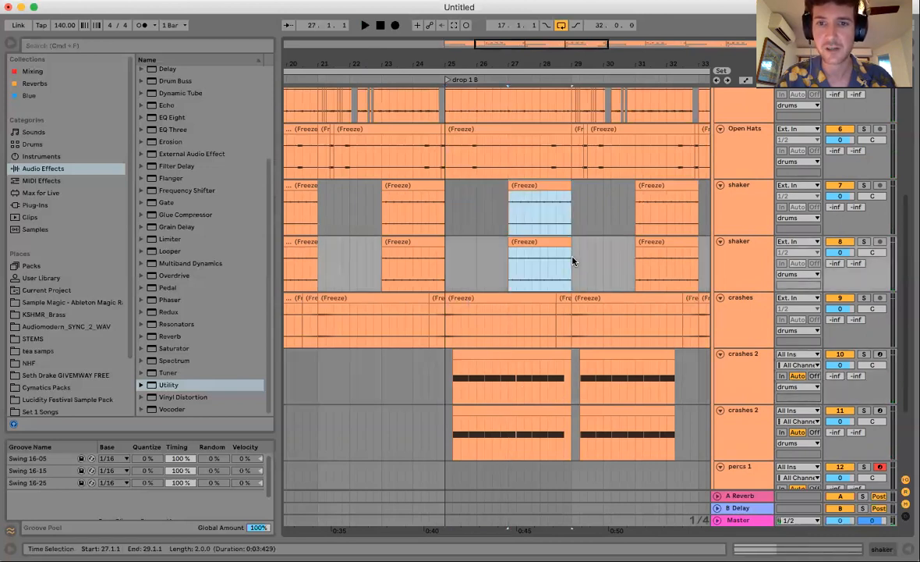
{"action": "scroll", "coordinate": [573, 261], "scroll_direction": "right", "scroll_amount": 5}
{"action": "scroll", "coordinate": [432, 259], "scroll_direction": "up", "scroll_amount": 2}
{"action": "left_click_drag", "start_coordinate": [424, 203], "coordinate": [477, 220]}
{"action": "left_click", "coordinate": [467, 231]}
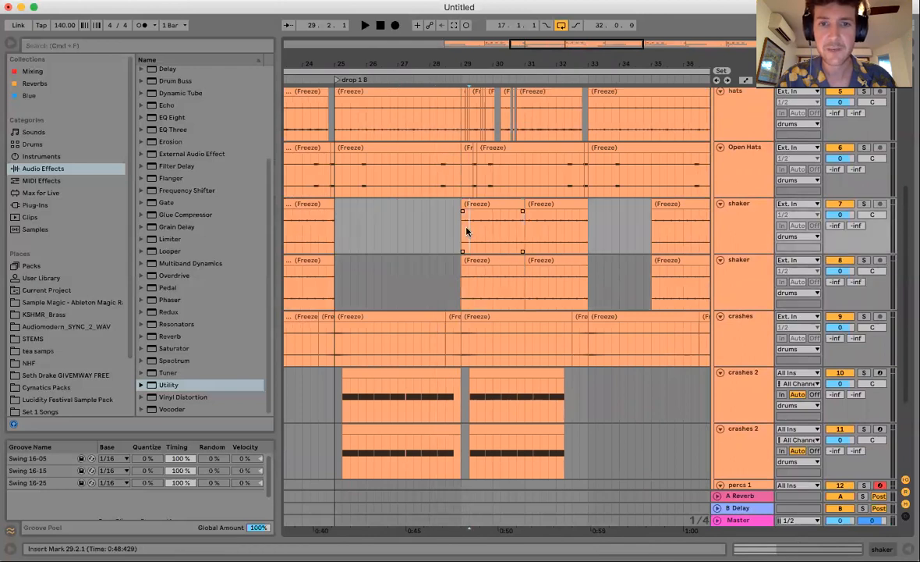
Delete the clips on both shaker tracks between 35.1.1 and 37.1.1 in the duplicated section.
{"action": "scroll", "coordinate": [447, 260], "scroll_direction": "right", "scroll_amount": 4}
{"action": "left_click_drag", "start_coordinate": [502, 67], "coordinate": [508, 216]}
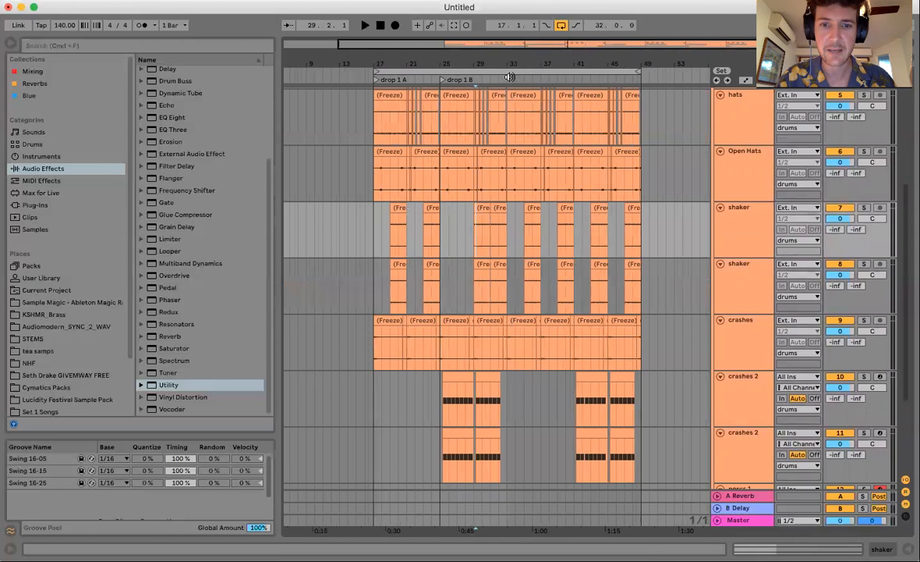
{"action": "left_click", "coordinate": [505, 227]}
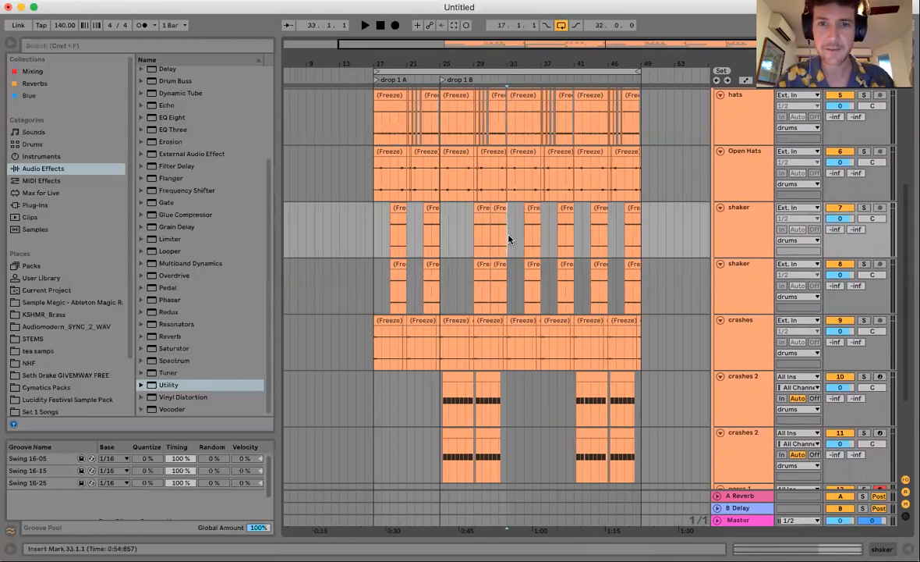
{"action": "left_click_drag", "start_coordinate": [511, 237], "coordinate": [530, 283]}
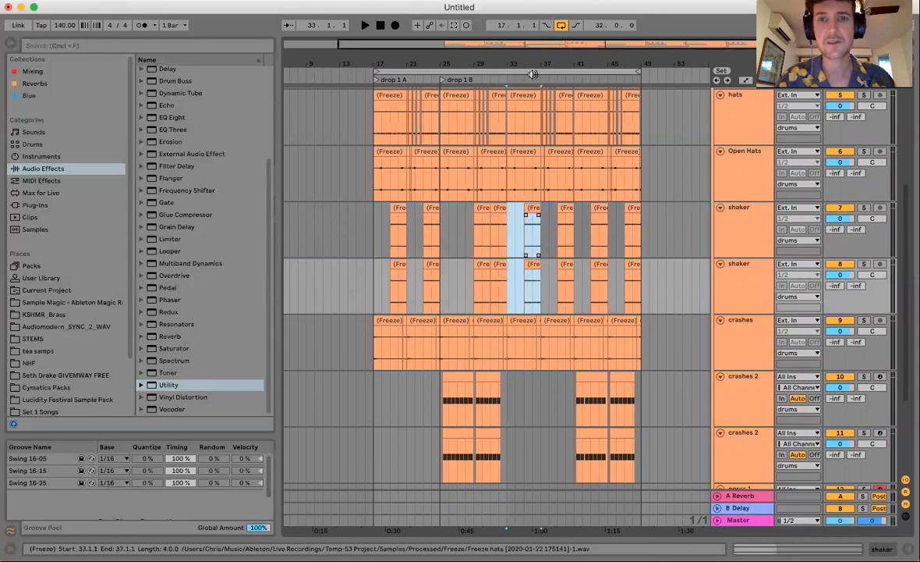
{"action": "left_click_drag", "start_coordinate": [494, 61], "coordinate": [537, 68]}
{"action": "scroll", "coordinate": [538, 195], "scroll_direction": "up", "scroll_amount": 3}
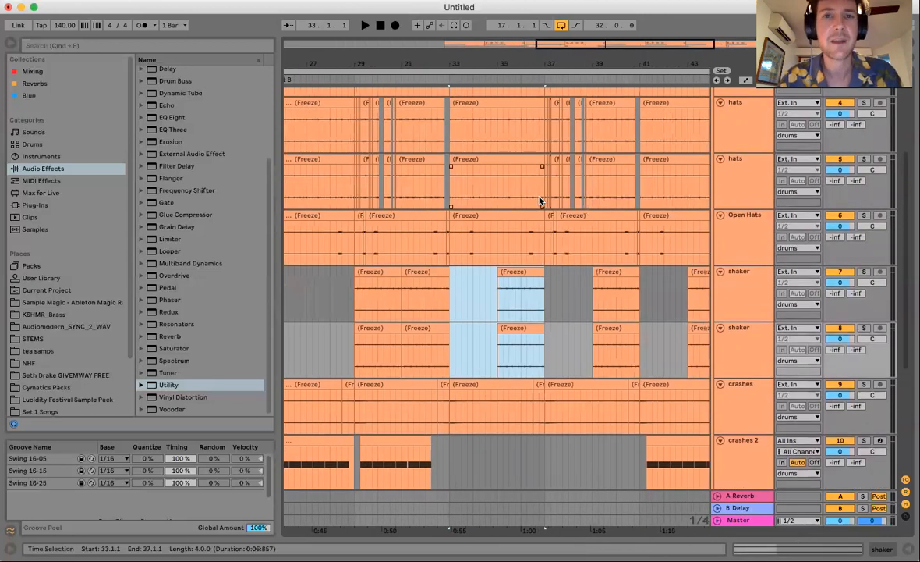
{"action": "scroll", "coordinate": [468, 273], "scroll_direction": "up", "scroll_amount": 3}
{"action": "left_click", "coordinate": [469, 275]}
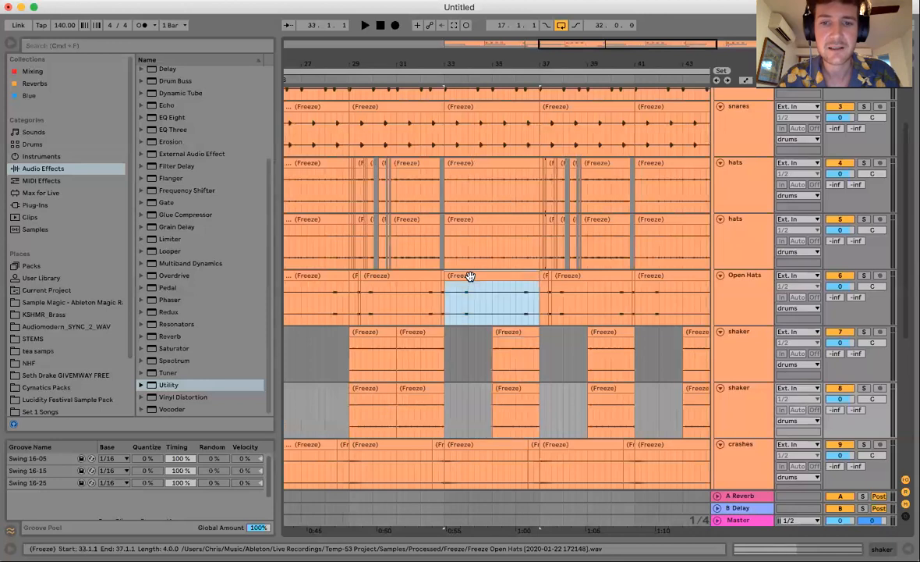
{"action": "left_click_drag", "start_coordinate": [495, 351], "coordinate": [543, 403]}
{"action": "key", "text": "Delete"}
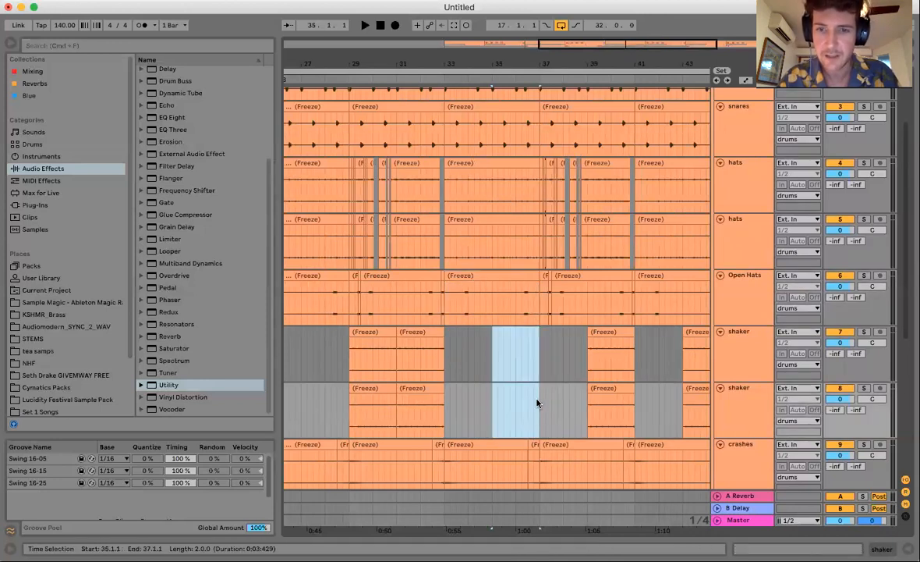
Move the clips on both shaker tracks from 39.1.1 to 41.1.1, in front of the clips at 43.1.1.
{"action": "scroll", "coordinate": [538, 397], "scroll_direction": "down", "scroll_amount": 3}
{"action": "scroll", "coordinate": [538, 396], "scroll_direction": "right", "scroll_amount": 2}
{"action": "left_click_drag", "start_coordinate": [538, 312], "coordinate": [586, 355]}
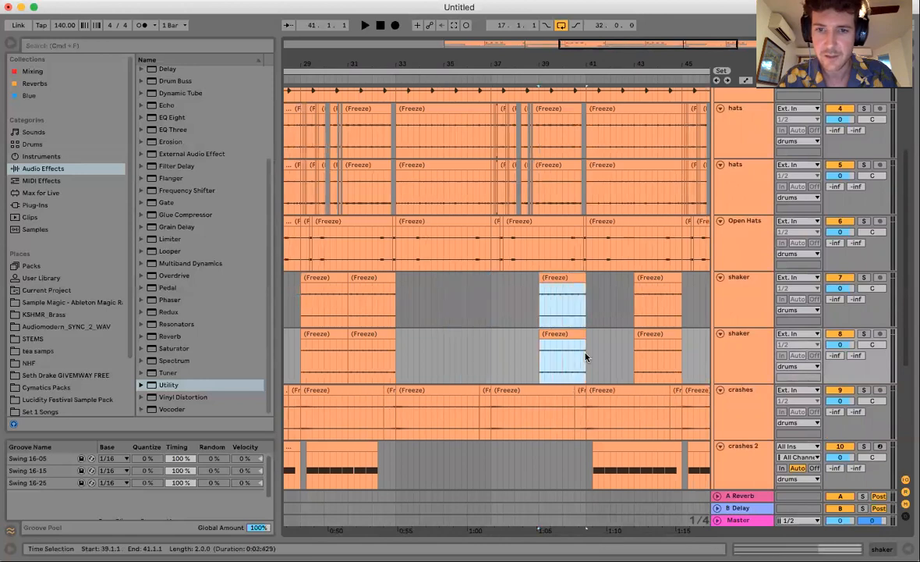
{"action": "left_click_drag", "start_coordinate": [579, 288], "coordinate": [609, 293]}
{"action": "left_click_drag", "start_coordinate": [393, 311], "coordinate": [584, 343]}
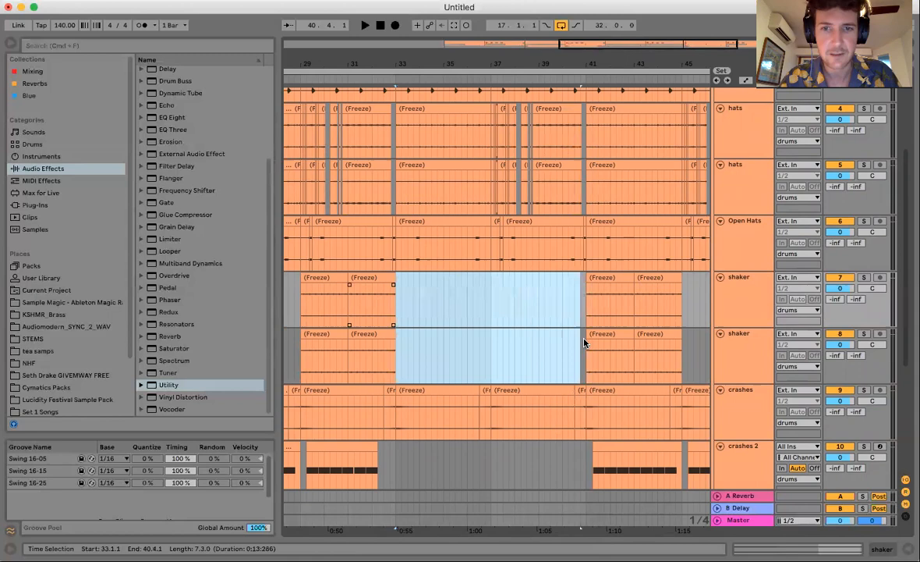
Duplicate the four bars of both hats tracks at 33.1.1–37.1.1 over the chopped variation at 37.1.1.
{"action": "scroll", "coordinate": [536, 300], "scroll_direction": "up", "scroll_amount": 3}
{"action": "left_click_drag", "start_coordinate": [403, 249], "coordinate": [499, 287]}
{"action": "key", "text": "super+d"}
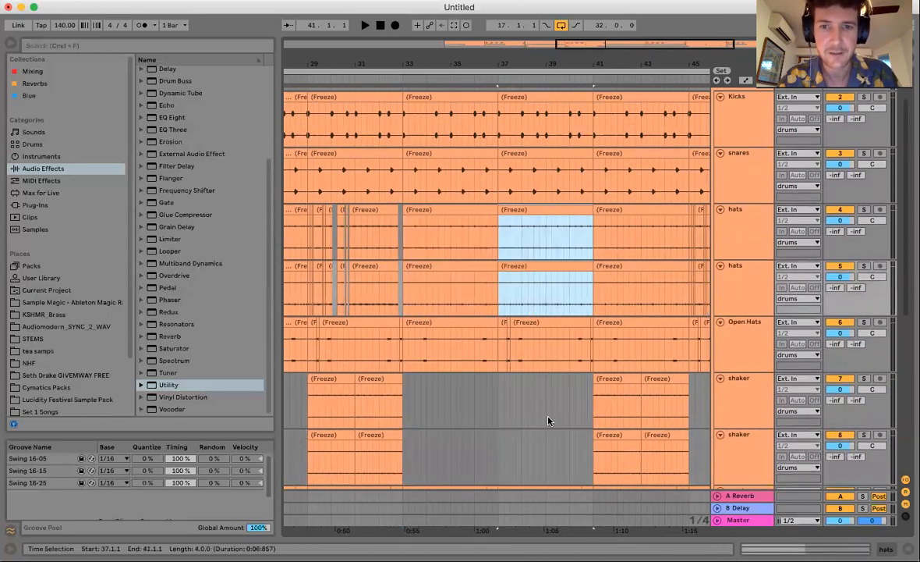
Try to copy the chopped hats variation at 45.1.1–49.1.1 onto both hats tracks at 41.1.1.
{"action": "scroll", "coordinate": [578, 270], "scroll_direction": "right", "scroll_amount": 5}
{"action": "left_click_drag", "start_coordinate": [575, 259], "coordinate": [665, 290]}
{"action": "key", "text": "super+c"}
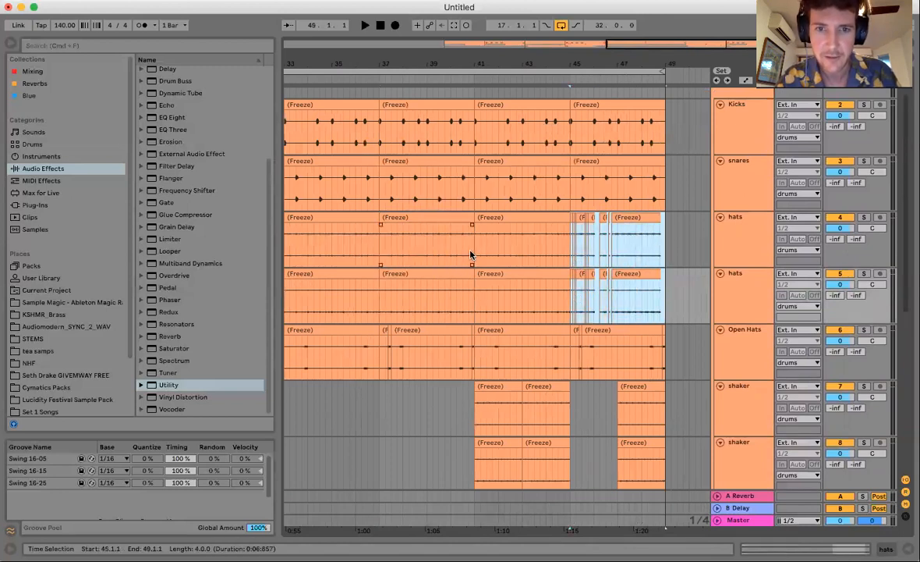
{"action": "left_click", "coordinate": [475, 258]}
{"action": "key", "text": "super+v"}
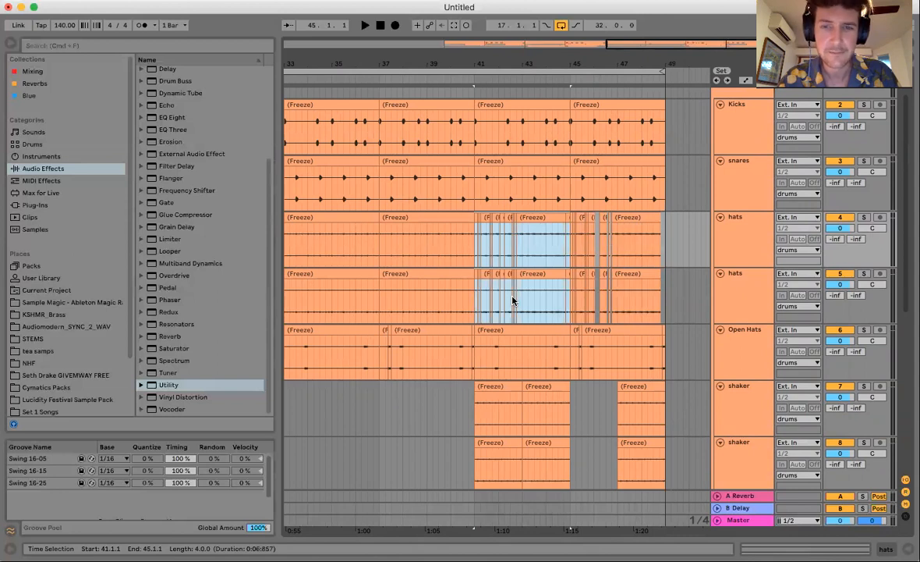
{"action": "left_click", "coordinate": [512, 300]}
Review the shaker clips from 41.1.1 to 49.1.1 and compare the hats and shaker layout across the whole 32-bar drop.
{"action": "scroll", "coordinate": [513, 300], "scroll_direction": "down", "scroll_amount": 2}
{"action": "left_click_drag", "start_coordinate": [468, 376], "coordinate": [556, 405]}
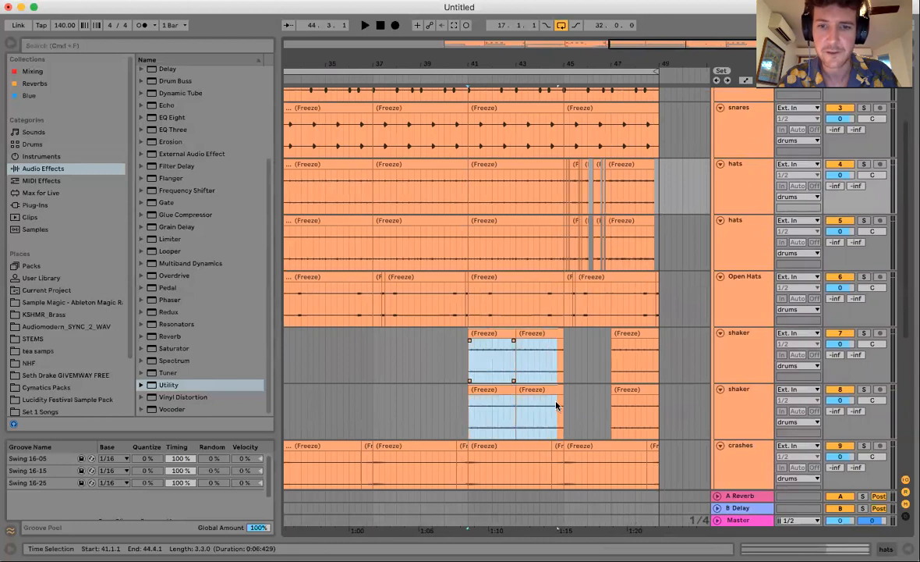
{"action": "left_click_drag", "start_coordinate": [563, 368], "coordinate": [659, 412]}
{"action": "scroll", "coordinate": [659, 413], "scroll_direction": "left", "scroll_amount": 3}
{"action": "scroll", "coordinate": [658, 413], "scroll_direction": "left", "scroll_amount": 1}
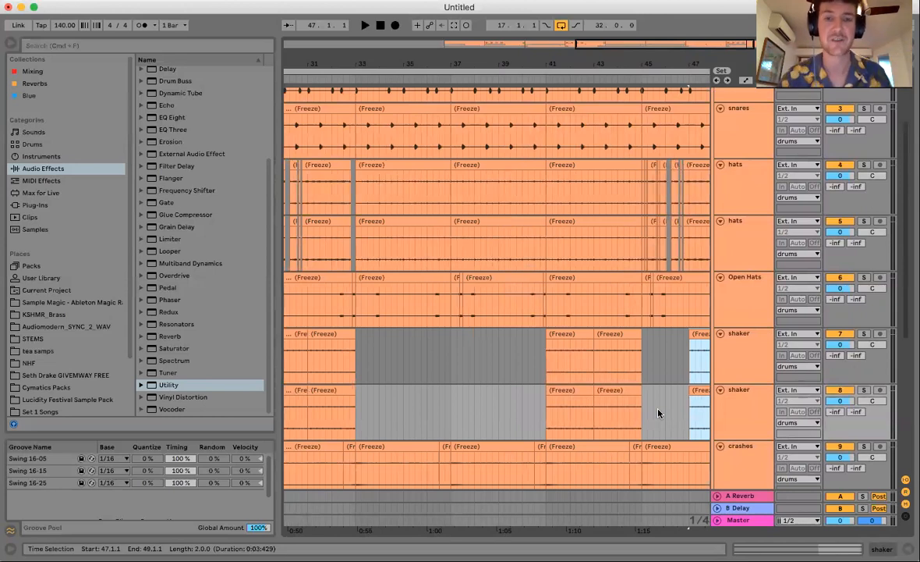
{"action": "left_click_drag", "start_coordinate": [528, 61], "coordinate": [571, 61]}
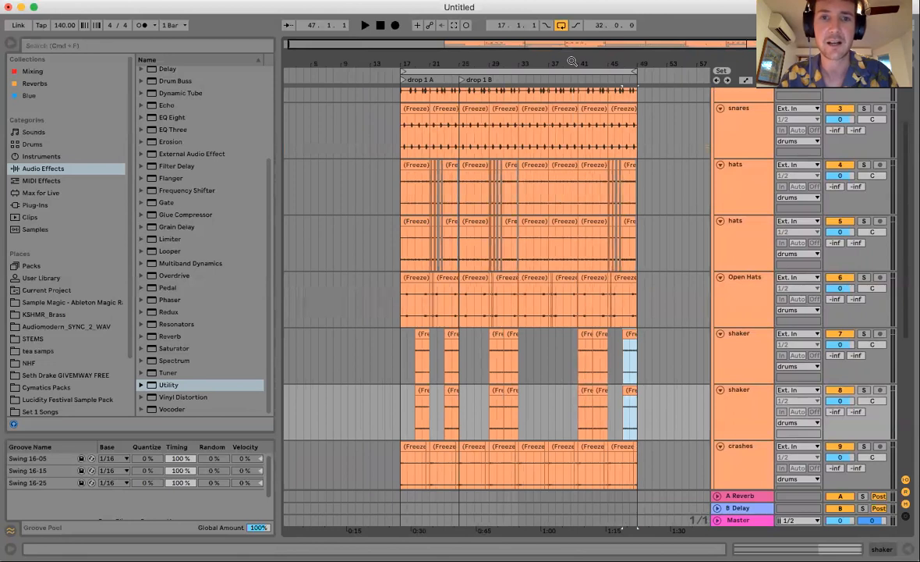
{"action": "left_click_drag", "start_coordinate": [406, 203], "coordinate": [414, 406]}
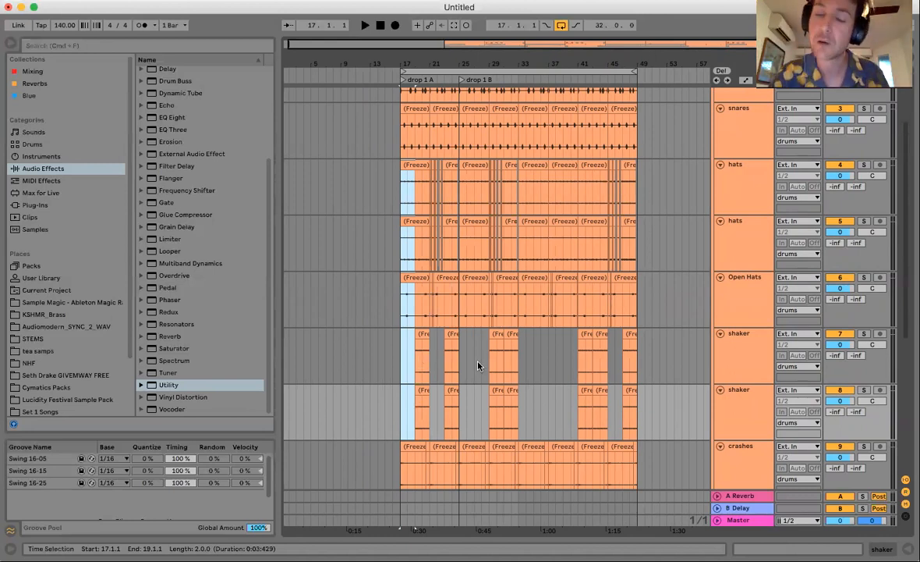
Review the shaker and crash clips around 33.1.1, play from 31.1.1, and check the empty percs 1 and percs 2 tracks there.
{"action": "left_click_drag", "start_coordinate": [532, 66], "coordinate": [532, 74]}
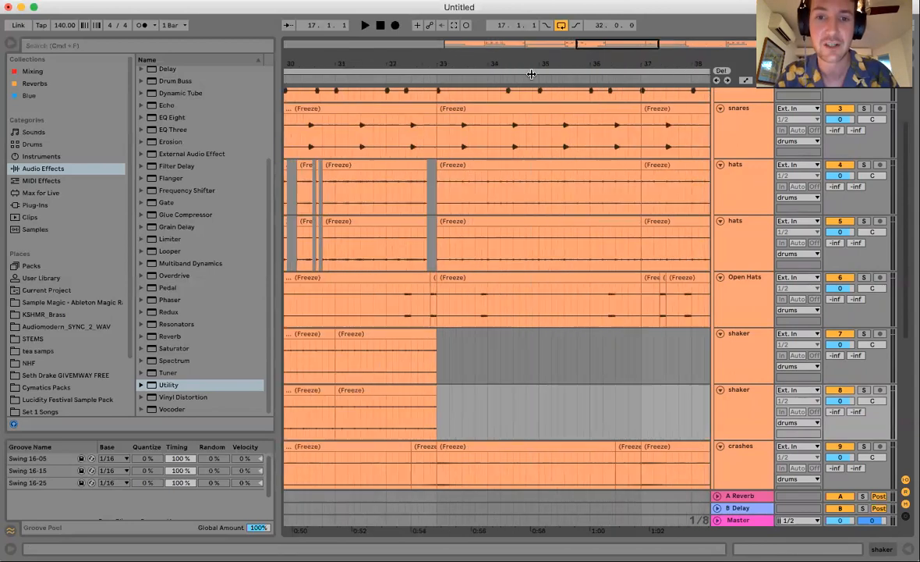
{"action": "left_click_drag", "start_coordinate": [461, 63], "coordinate": [461, 51]}
{"action": "left_click", "coordinate": [454, 377]}
{"action": "scroll", "coordinate": [454, 377], "scroll_direction": "down", "scroll_amount": 3}
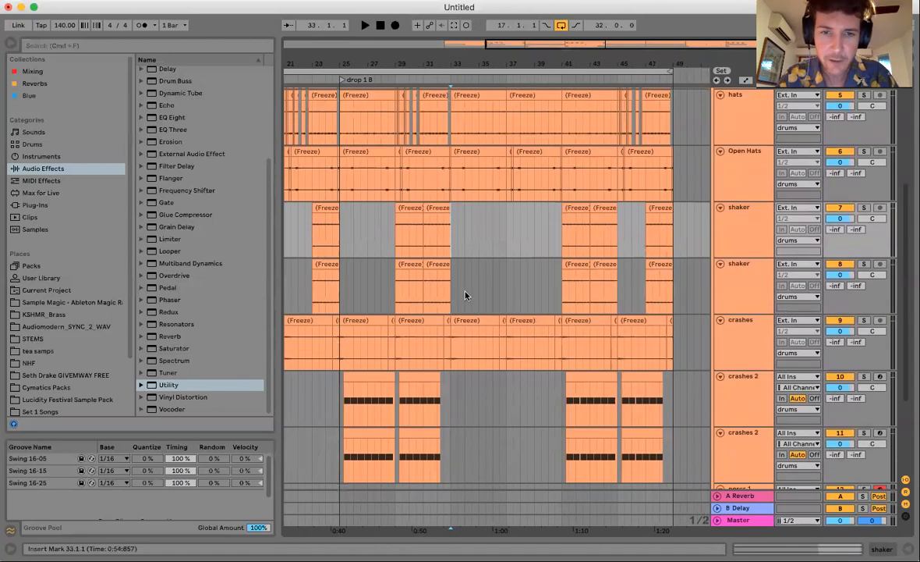
{"action": "left_click", "coordinate": [425, 298]}
{"action": "key", "text": "space"}
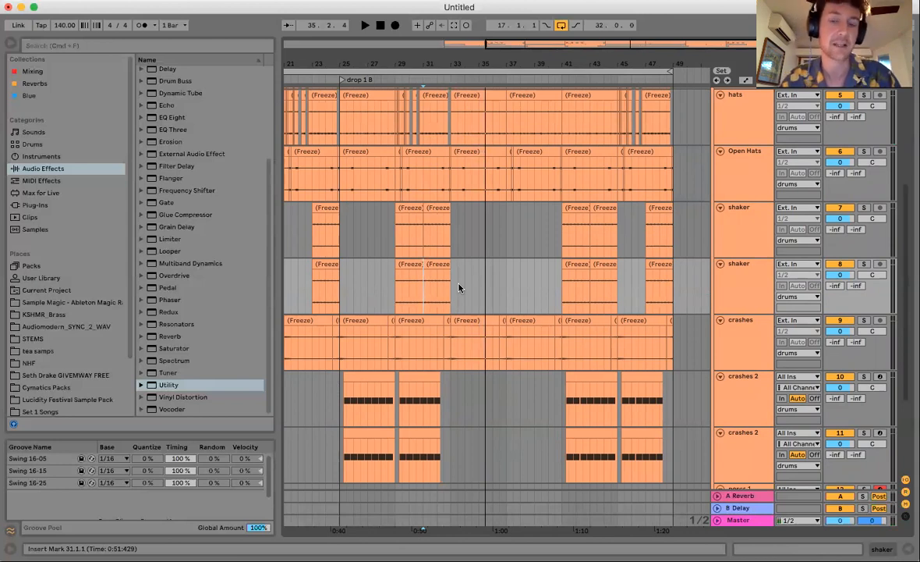
{"action": "scroll", "coordinate": [459, 288], "scroll_direction": "down", "scroll_amount": 5}
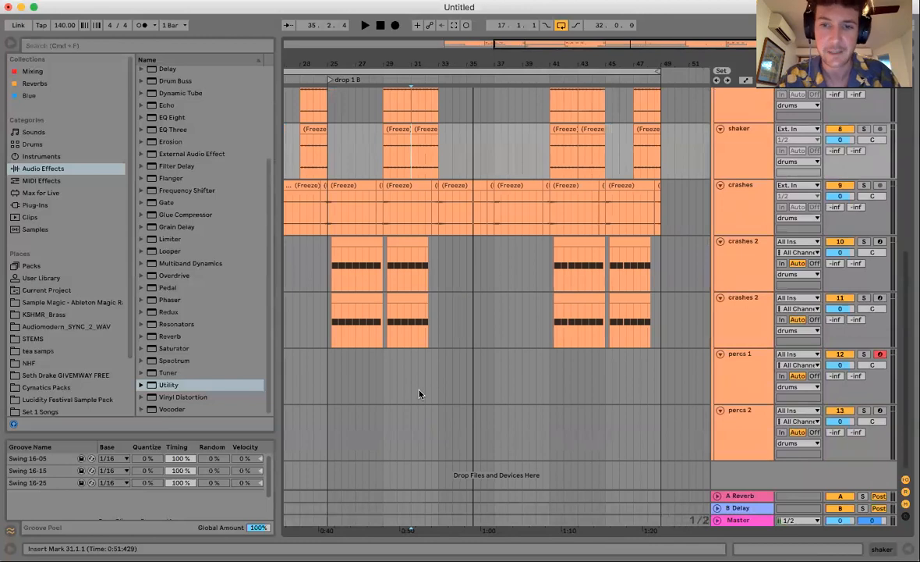
{"action": "left_click", "coordinate": [437, 379]}
{"action": "left_click", "coordinate": [747, 419]}
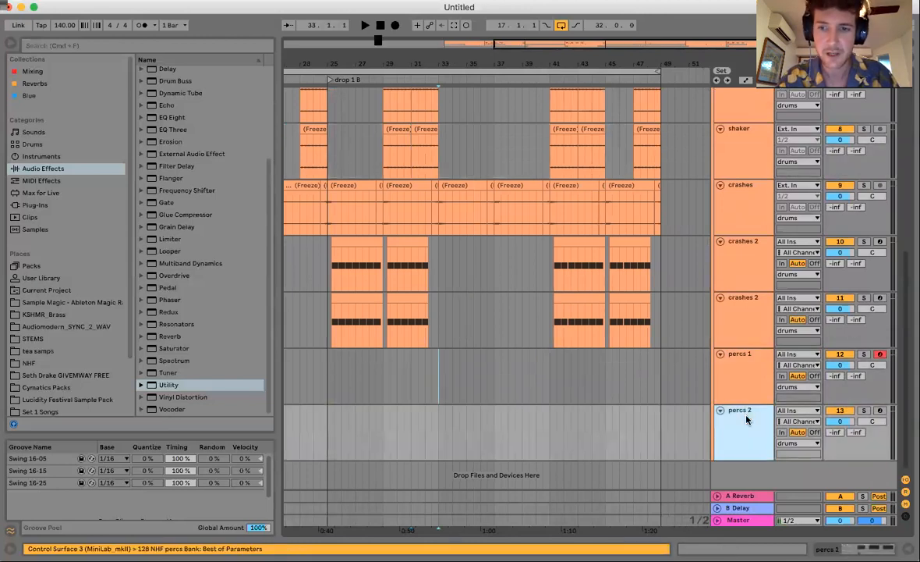
{"action": "left_click", "coordinate": [740, 390]}
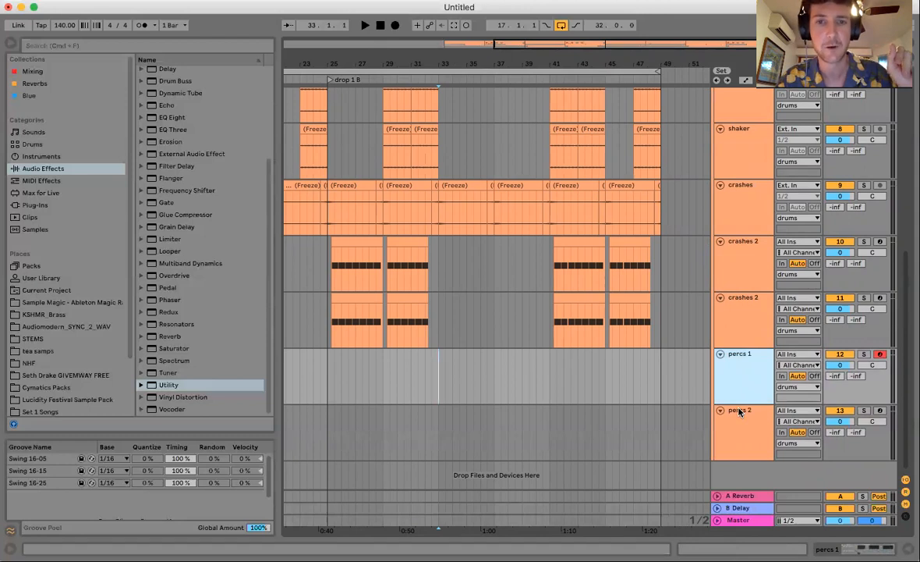
{"action": "left_click_drag", "start_coordinate": [463, 64], "coordinate": [463, 125]}
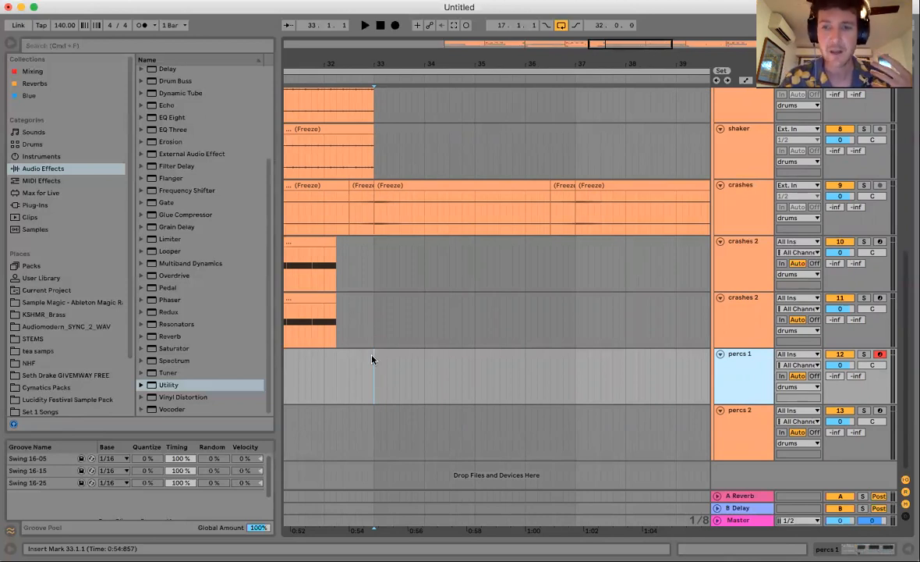
{"action": "left_click_drag", "start_coordinate": [386, 370], "coordinate": [428, 378]}
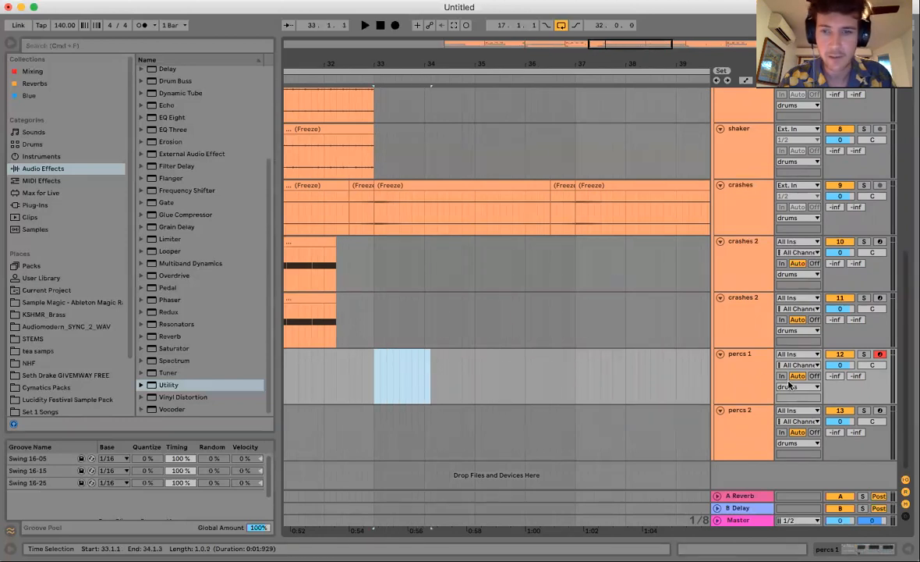
Rename the percs 1 track as 3/4.
{"action": "left_click", "coordinate": [741, 393]}
{"action": "key", "text": "super+r"}
{"action": "type", "text": "3/"}
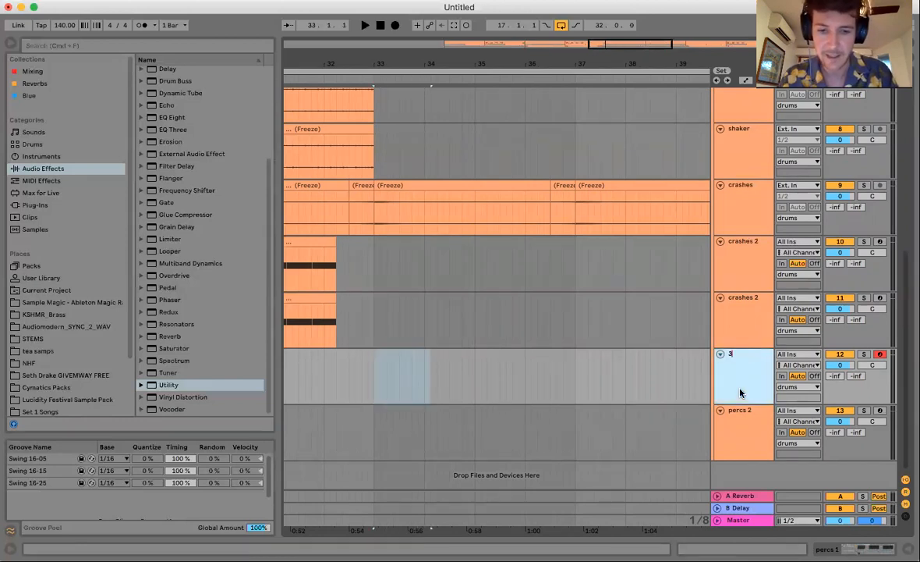
{"action": "type", "text": "4"}
Rename the percs 2 track as 5/4.
{"action": "left_click", "coordinate": [740, 428]}
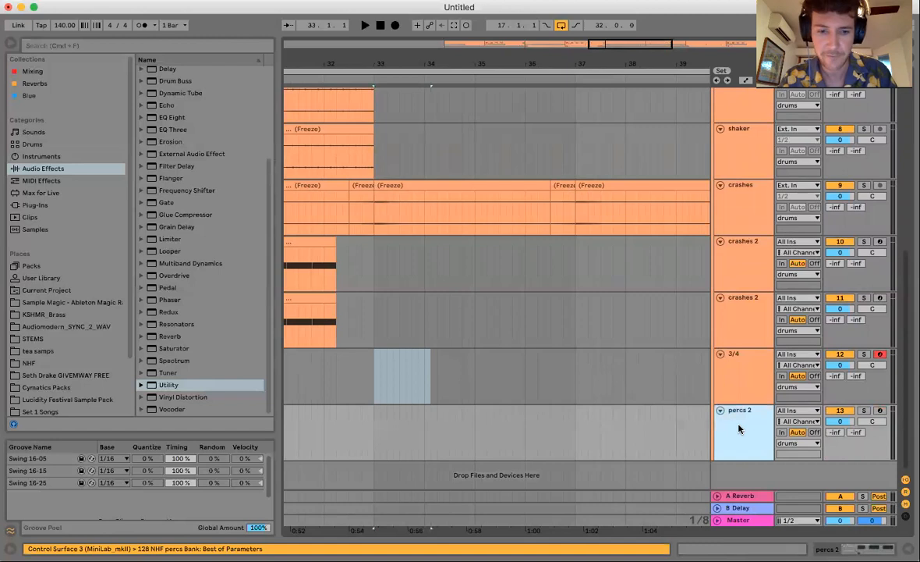
{"action": "key", "text": "super+r"}
{"action": "type", "text": "4/5"}
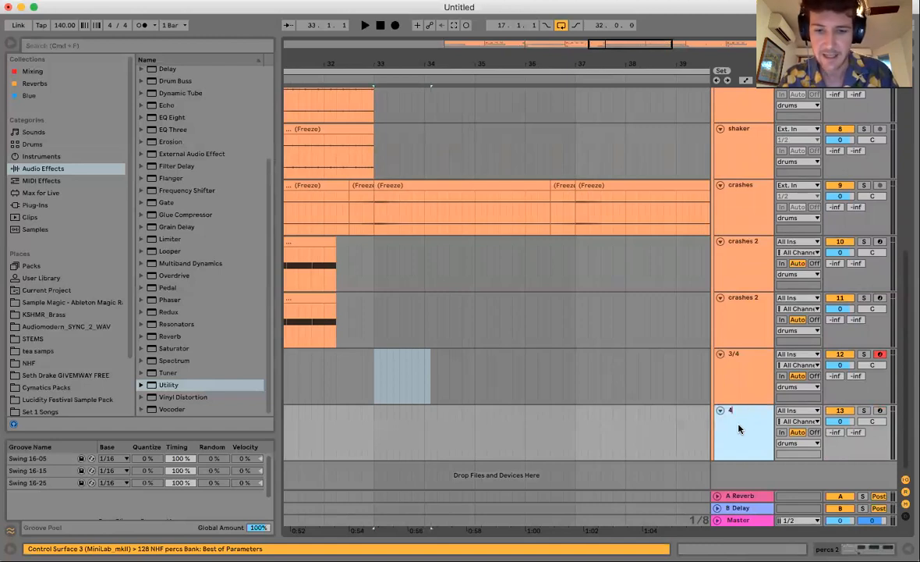
{"action": "key", "text": "BackSpace"}
{"action": "key", "text": "BackSpace"}
{"action": "key", "text": "BackSpace"}
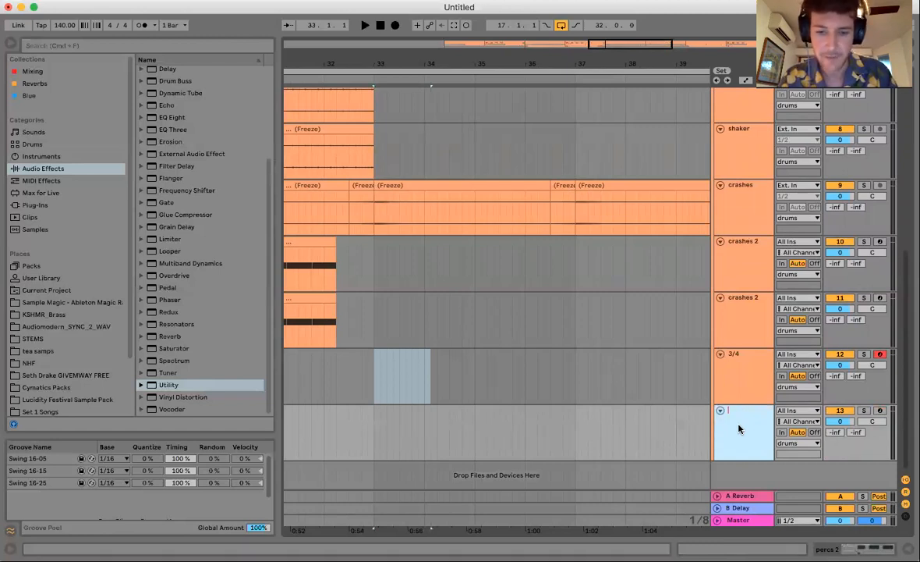
{"action": "left_click", "coordinate": [563, 434]}
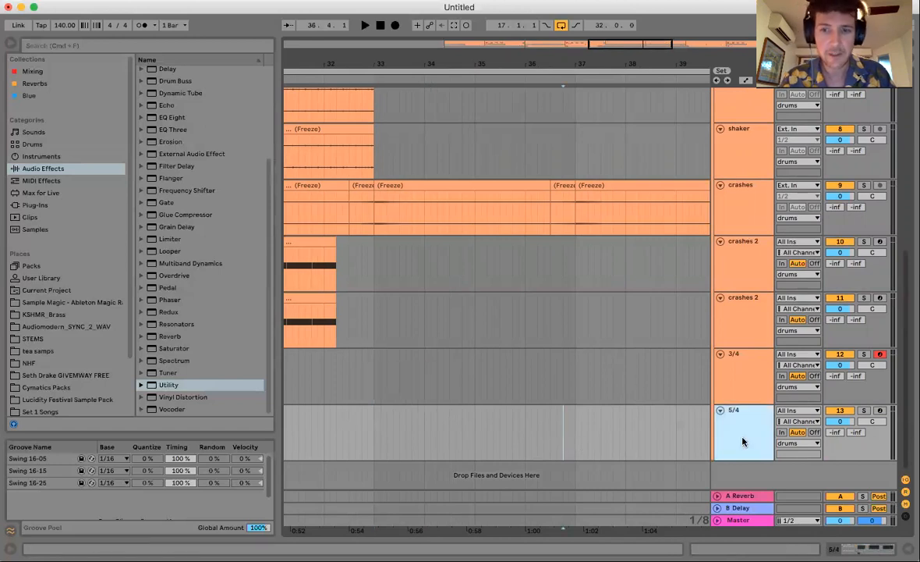
Duplicate the 5/4 track and rename the copy as 7/4.
{"action": "key", "text": "super+d"}
{"action": "key", "text": "super+r"}
{"action": "type", "text": "7/4"}
{"action": "left_click", "coordinate": [374, 416]}
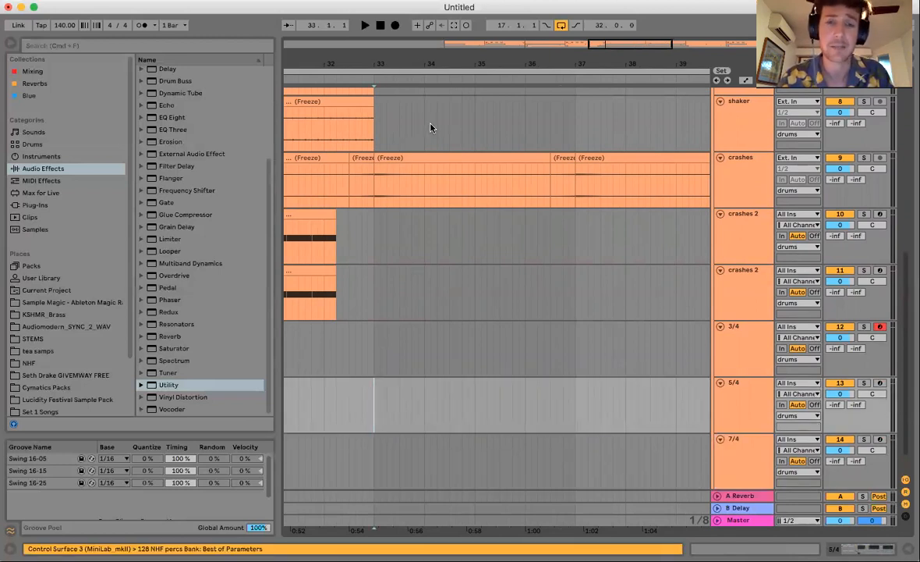
{"action": "key", "text": "plus"}
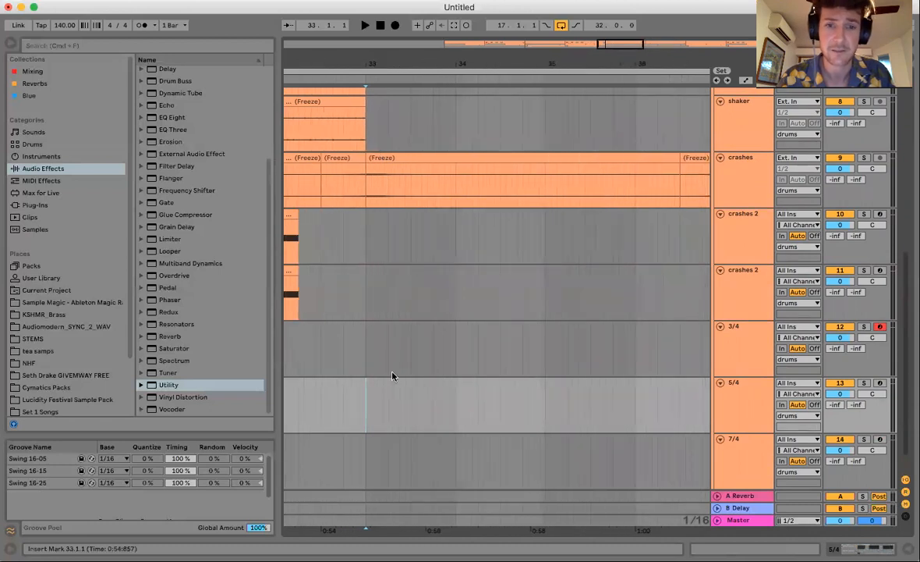
{"action": "left_click", "coordinate": [369, 340]}
{"action": "scroll", "coordinate": [369, 340], "scroll_direction": "down", "scroll_amount": 1}
{"action": "double_click", "coordinate": [364, 339]}
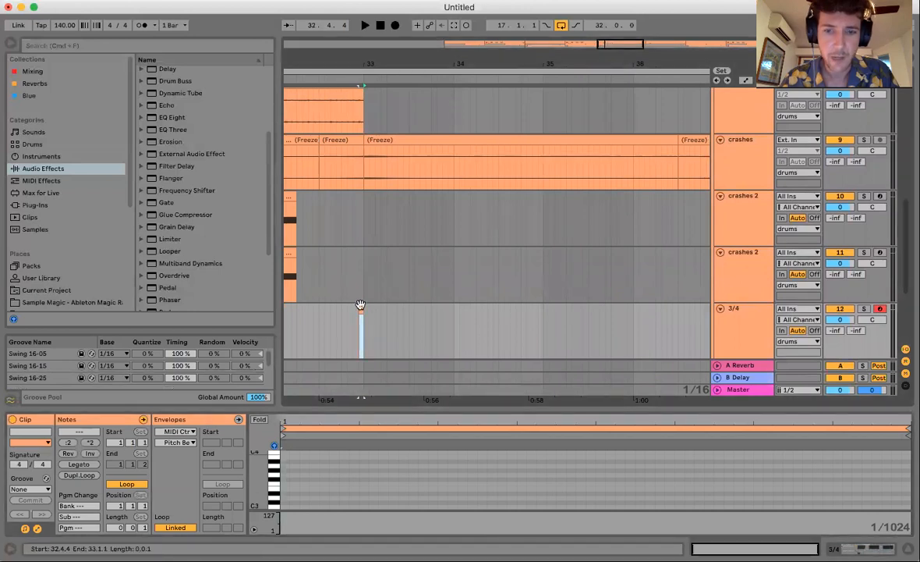
{"action": "key", "text": "Delete"}
Create an empty one-bar MIDI clip at 33.1.1–34.1.1 on the 3/4 track and set its note grid to 1/16.
{"action": "left_click_drag", "start_coordinate": [361, 308], "coordinate": [454, 333]}
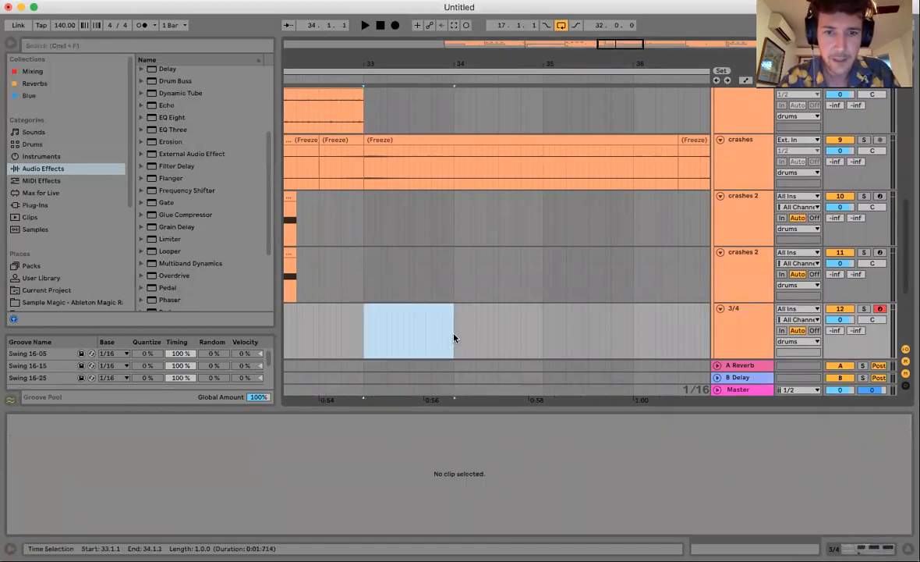
{"action": "key", "text": "super+shift+m"}
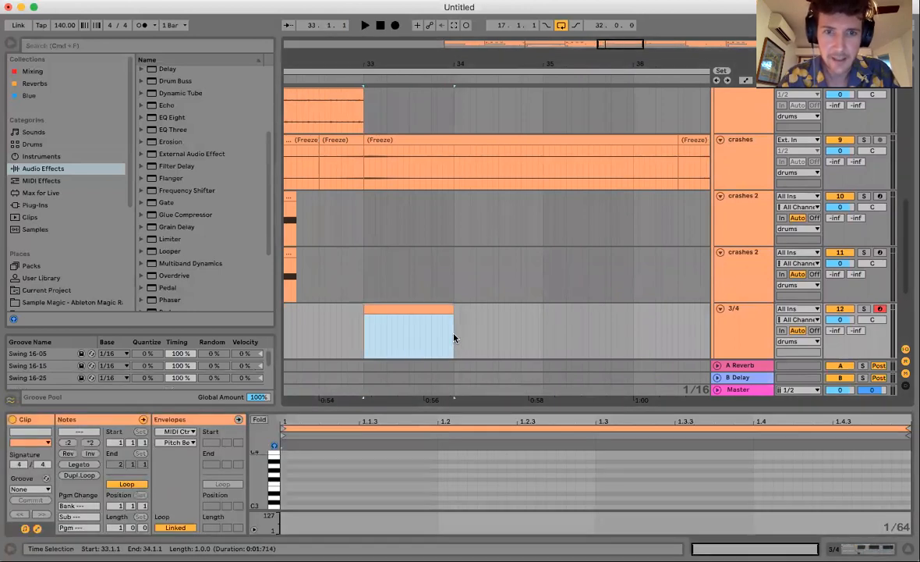
{"action": "left_click", "coordinate": [387, 453]}
{"action": "key", "text": "super+2"}
{"action": "key", "text": "super+2"}
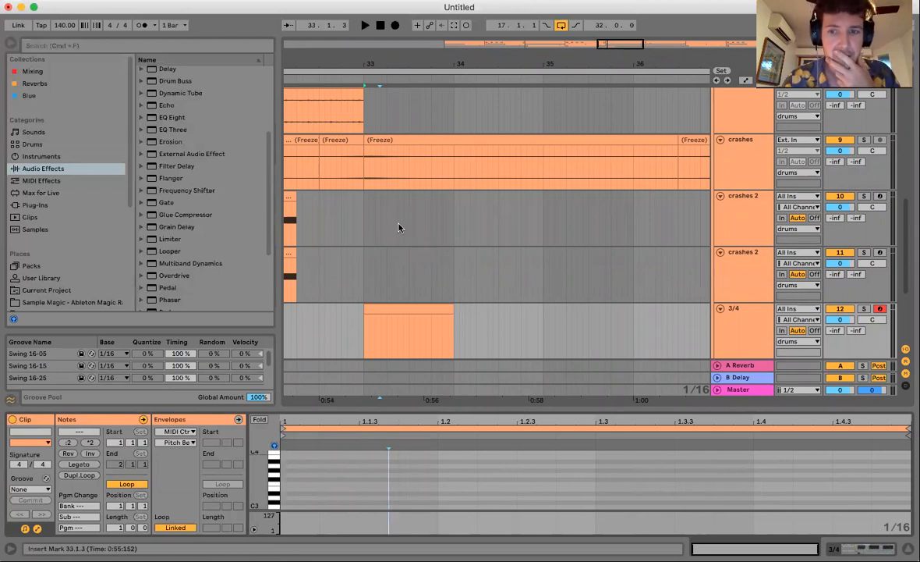
Add a sixteenth-note F3 at 1.1.1 in the new 3/4 clip and set its velocity to 84.
{"action": "scroll", "coordinate": [399, 227], "scroll_direction": "down", "scroll_amount": 2}
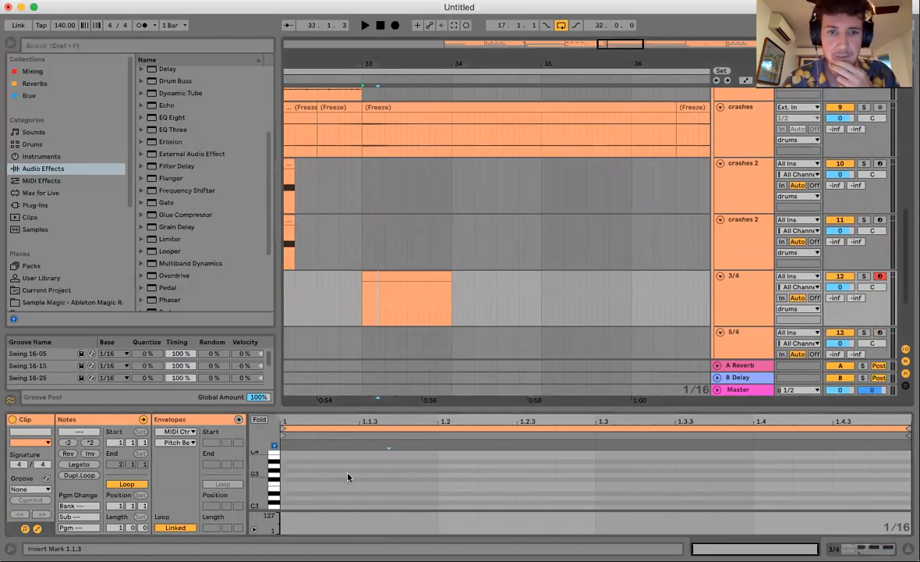
{"action": "double_click", "coordinate": [308, 485]}
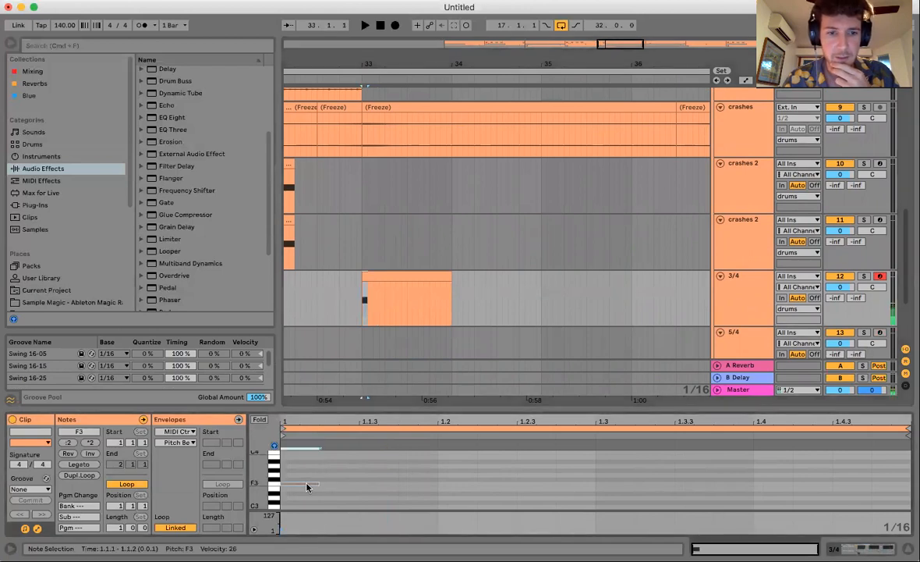
{"action": "left_click_drag", "start_coordinate": [282, 529], "coordinate": [282, 520]}
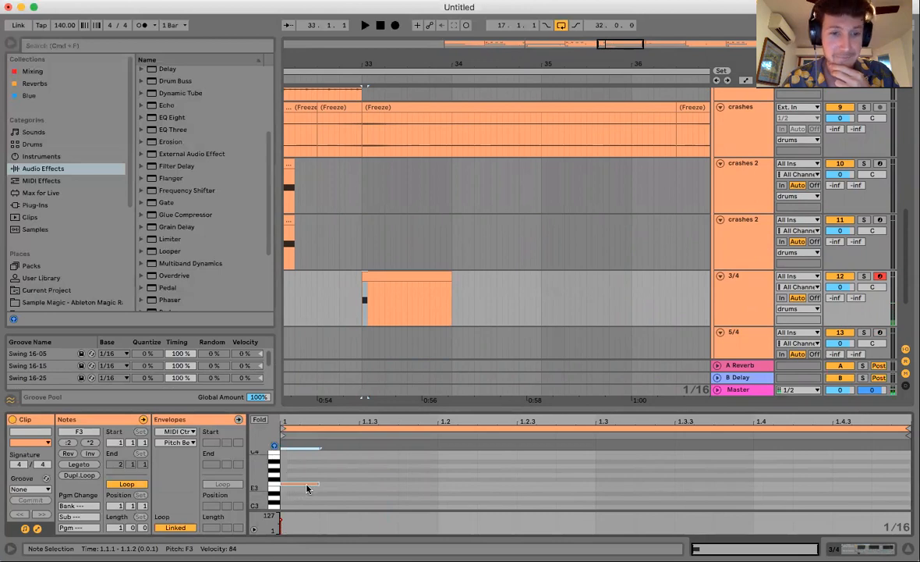
Transpose the note at the start of the 3/4 clip to D3.
{"action": "key", "text": "Up"}
{"action": "key", "text": "Up"}
{"action": "key", "text": "Up"}
{"action": "key", "text": "Down"}
{"action": "key", "text": "Down"}
{"action": "key", "text": "Down"}
{"action": "key", "text": "Down"}
{"action": "key", "text": "Down"}
{"action": "key", "text": "Down"}
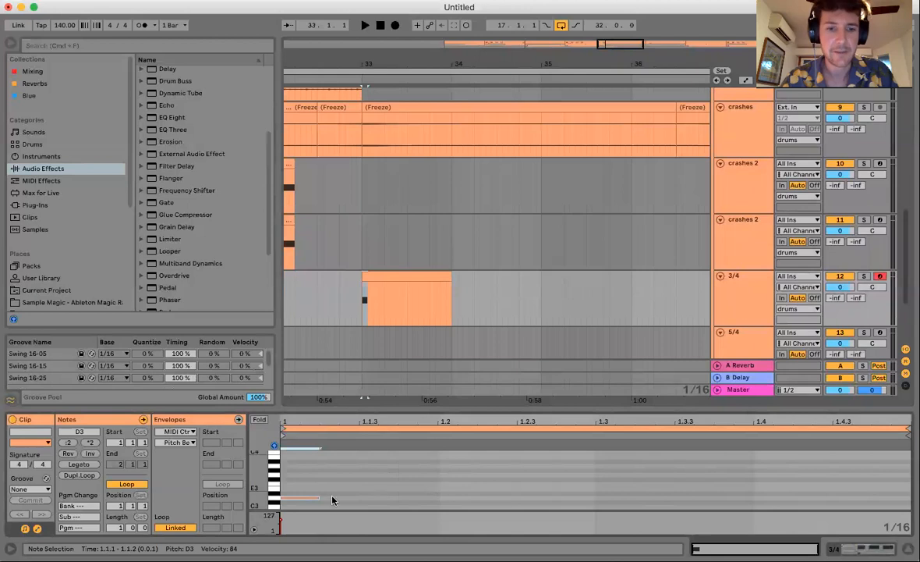
{"action": "double_click", "coordinate": [364, 498]}
{"action": "double_click", "coordinate": [441, 498]}
{"action": "double_click", "coordinate": [521, 496]}
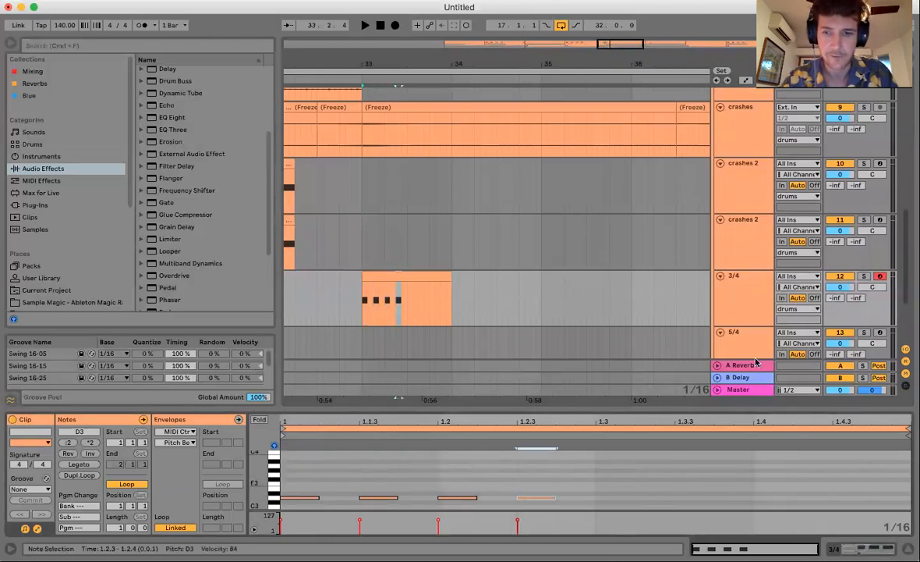
{"action": "key", "text": "space"}
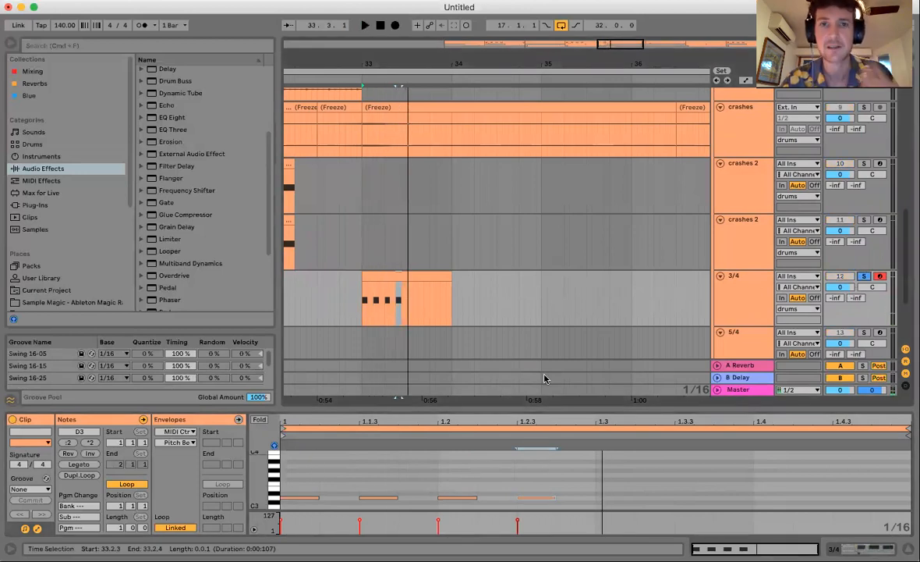
{"action": "left_click", "coordinate": [389, 497]}
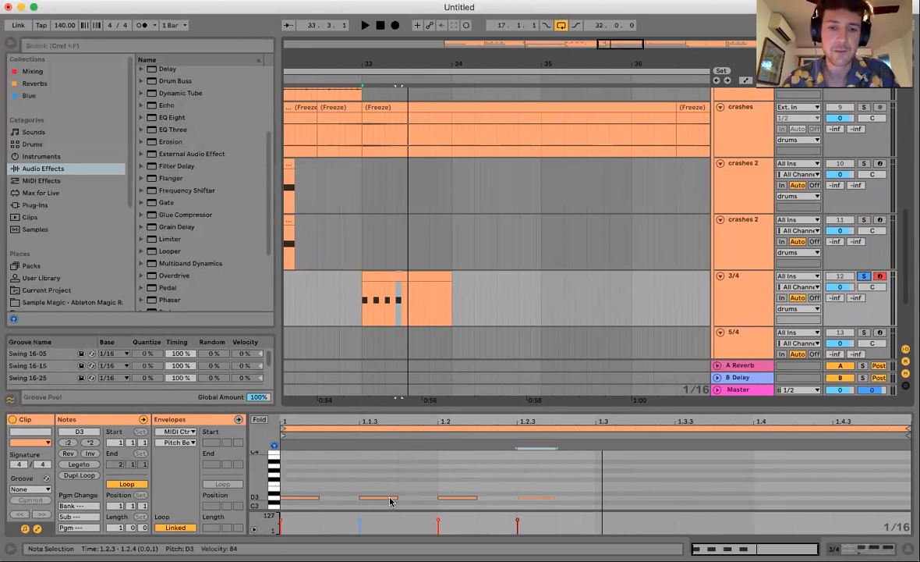
{"action": "left_click", "coordinate": [390, 500]}
{"action": "key", "text": "Delete"}
{"action": "left_click_drag", "start_coordinate": [425, 503], "coordinate": [622, 479]}
{"action": "key", "text": "Delete"}
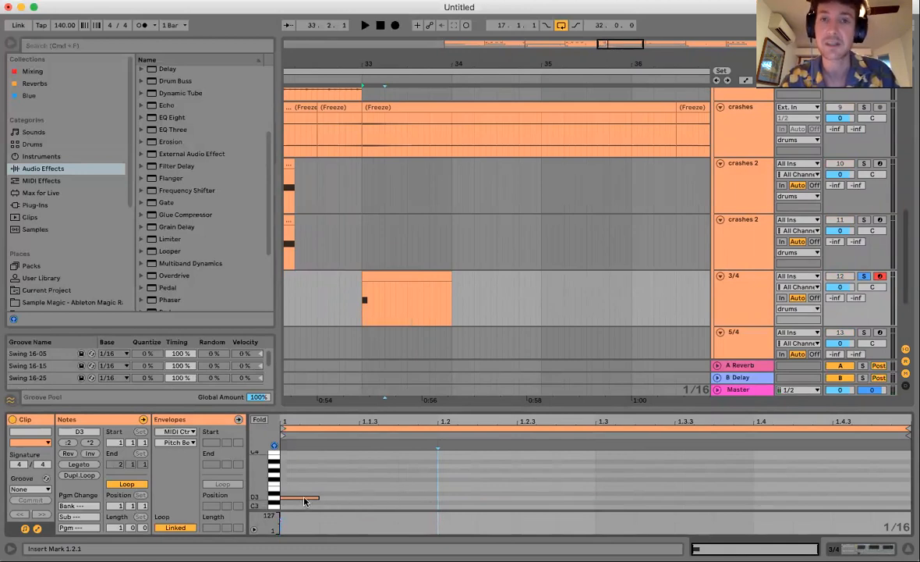
Add D3 notes every three sixteenths across the bar, at 1.1.4, 1.2.3, 1.3.2, 1.4.1 and 1.4.4.
{"action": "left_click", "coordinate": [376, 502]}
{"action": "left_click", "coordinate": [317, 498]}
{"action": "left_click", "coordinate": [327, 499]}
{"action": "left_click", "coordinate": [373, 502]}
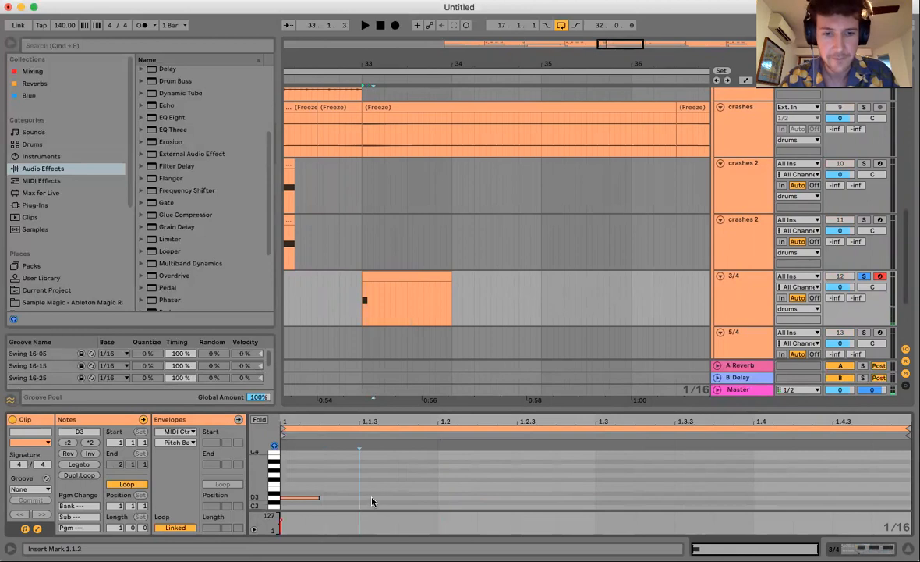
{"action": "double_click", "coordinate": [405, 498]}
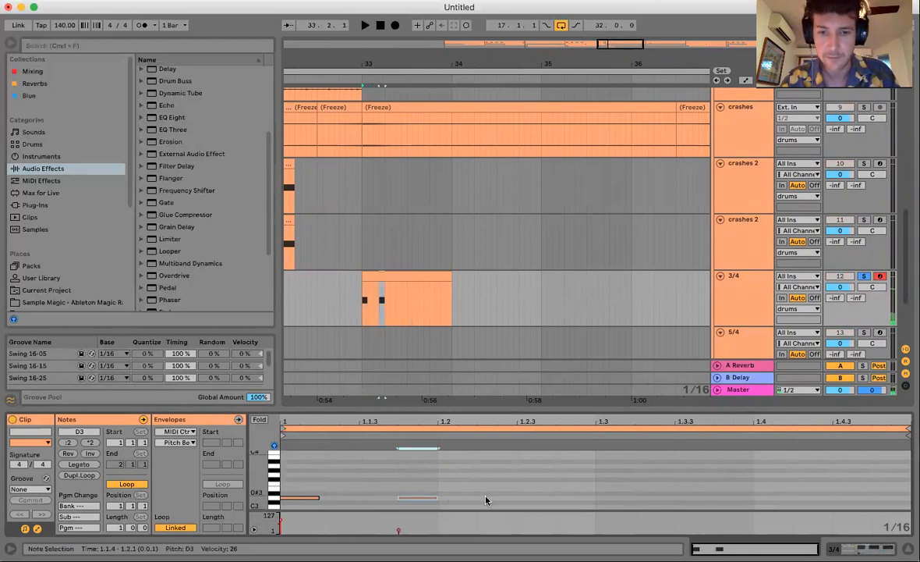
{"action": "double_click", "coordinate": [532, 499]}
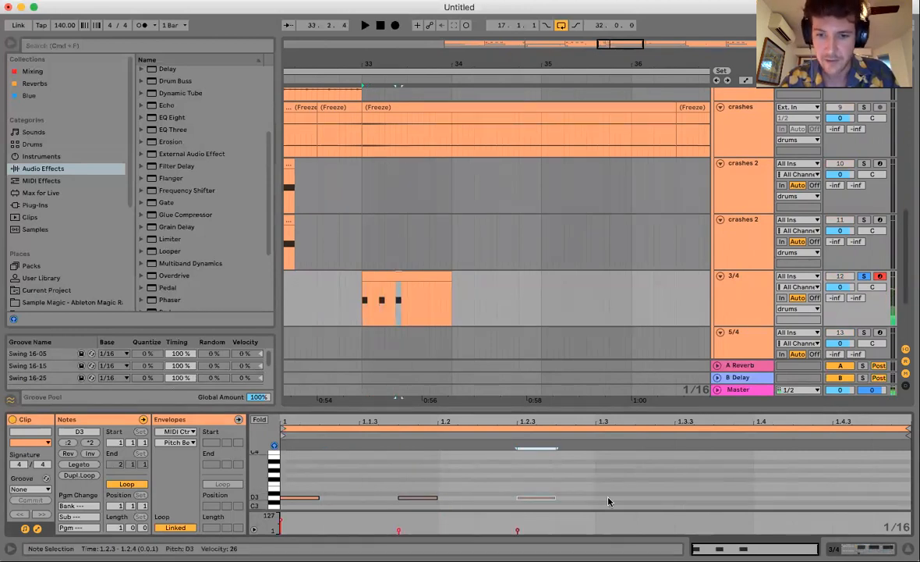
{"action": "double_click", "coordinate": [641, 497]}
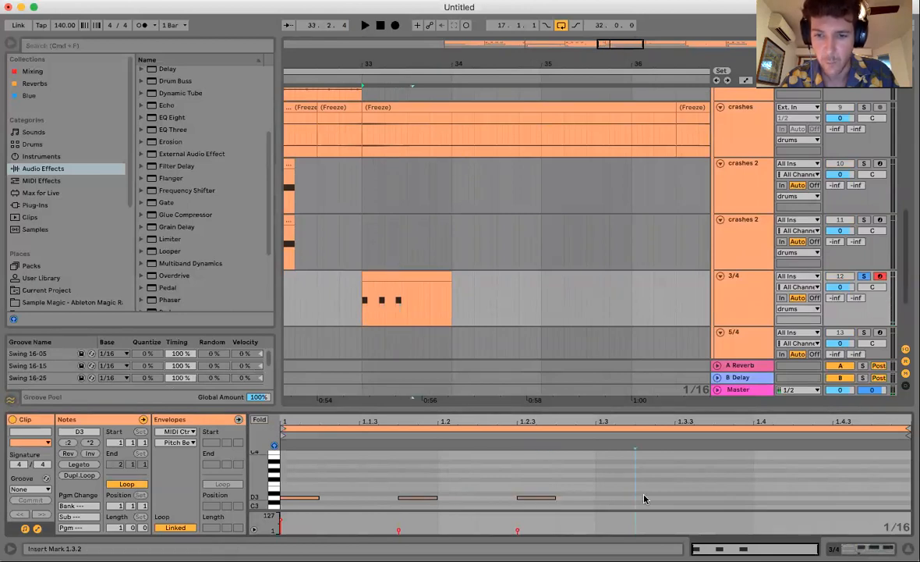
{"action": "double_click", "coordinate": [758, 498]}
{"action": "double_click", "coordinate": [890, 497]}
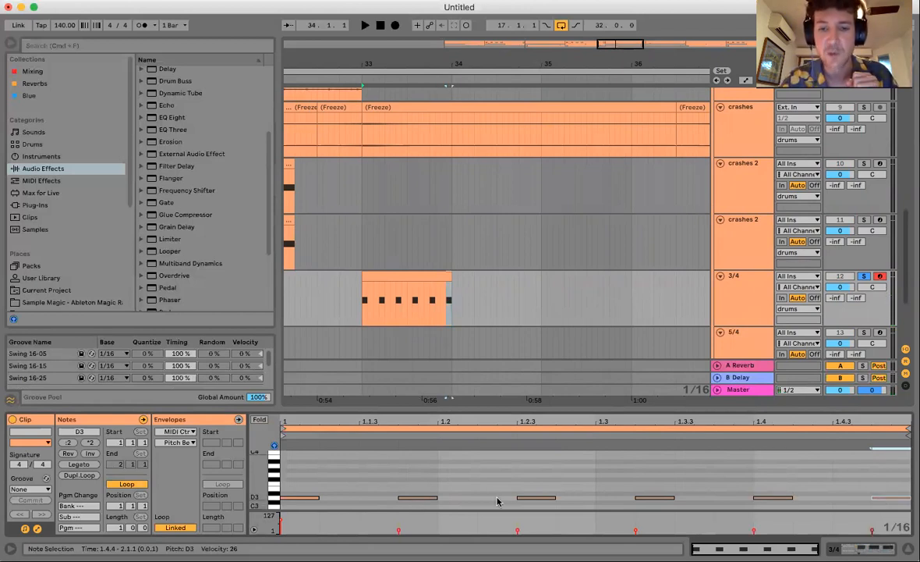
Raise the velocity of all notes in the 3/4 clip and play the pattern back.
{"action": "key", "text": "super+a"}
{"action": "left_click_drag", "start_coordinate": [400, 530], "coordinate": [399, 520]}
{"action": "left_click", "coordinate": [400, 485]}
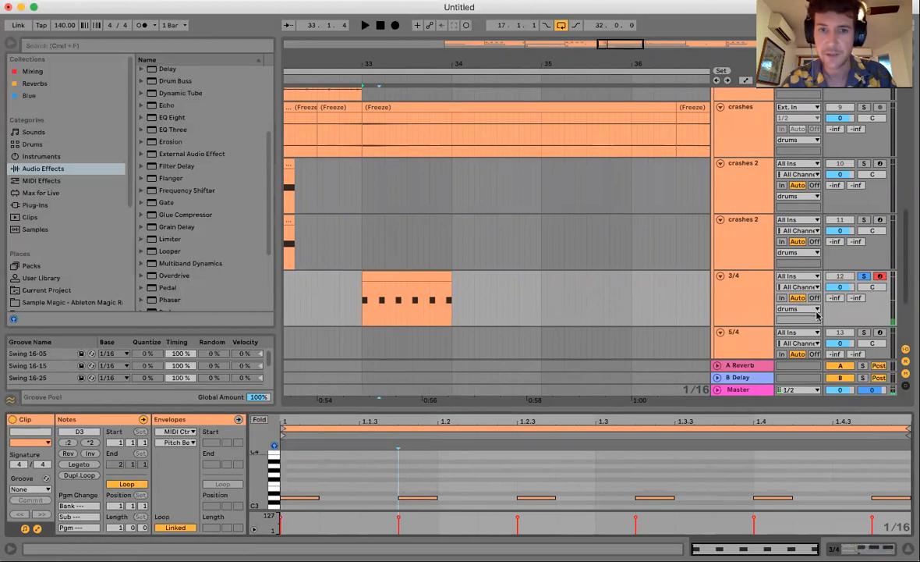
{"action": "key", "text": "space"}
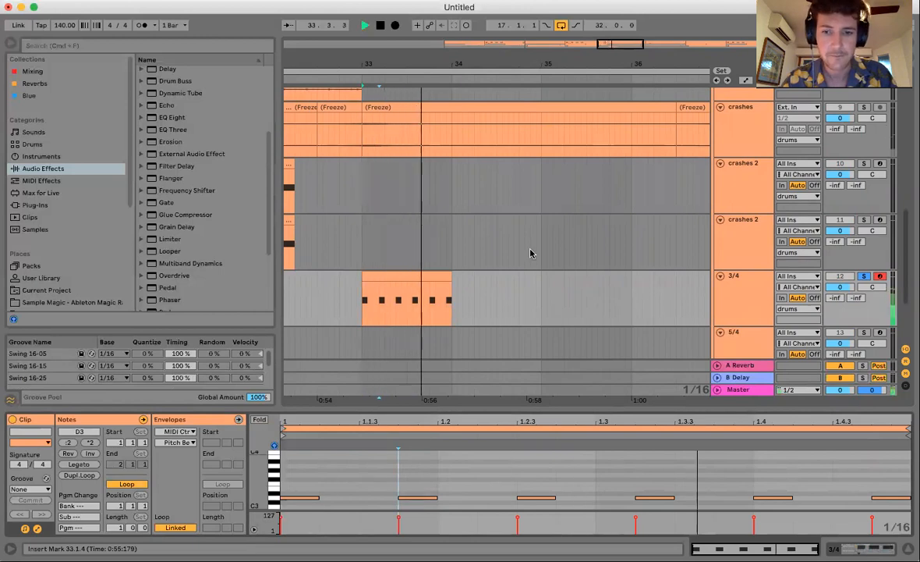
{"action": "key", "text": "space"}
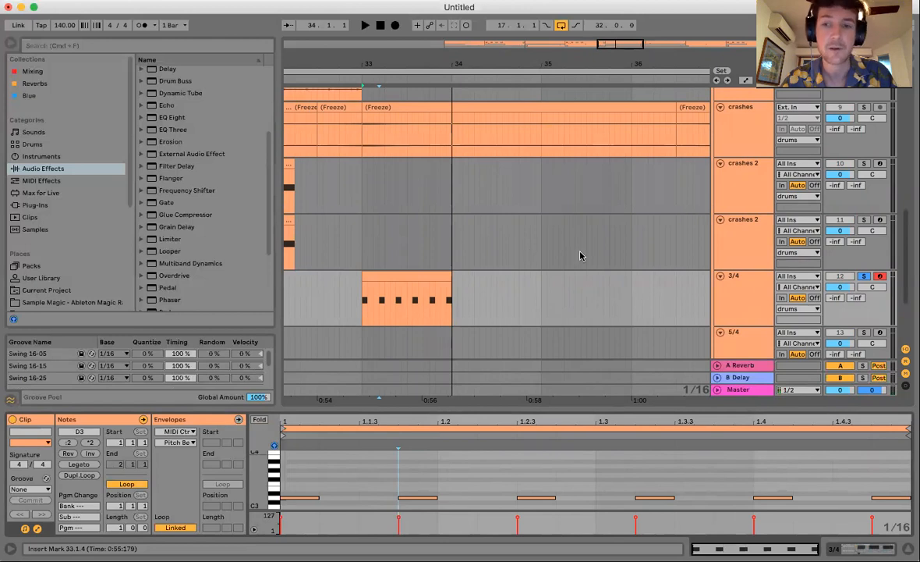
Extend the 3/4 clip to two bars, ending at bar 35, and open its notes for editing.
{"action": "scroll", "coordinate": [582, 255], "scroll_direction": "up", "scroll_amount": 2}
{"action": "left_click_drag", "start_coordinate": [504, 406], "coordinate": [504, 475]}
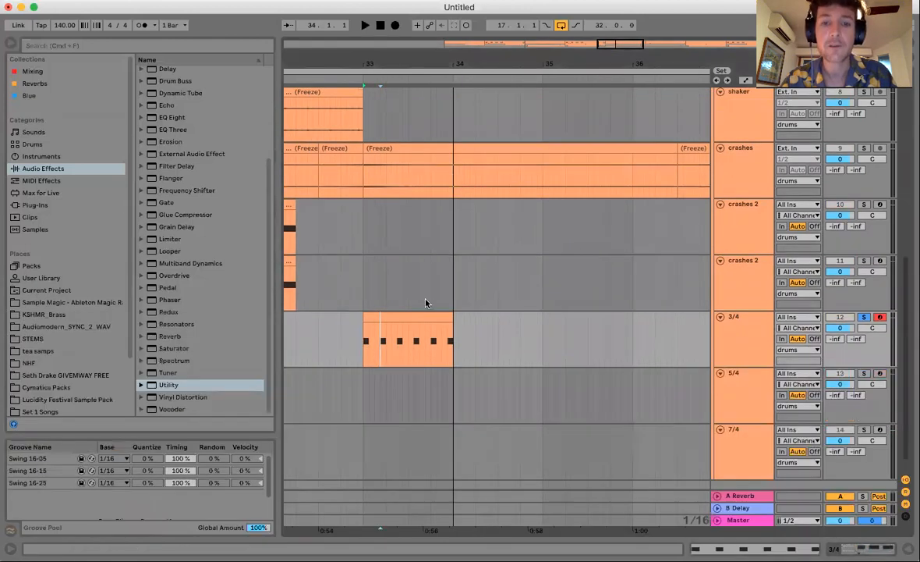
{"action": "left_click", "coordinate": [413, 316]}
{"action": "left_click_drag", "start_coordinate": [452, 341], "coordinate": [544, 341]}
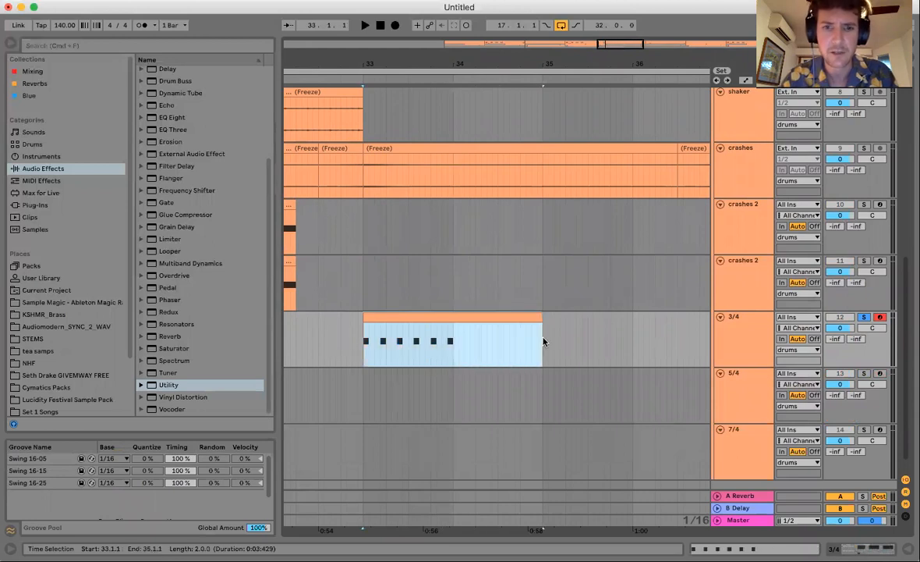
{"action": "double_click", "coordinate": [482, 325]}
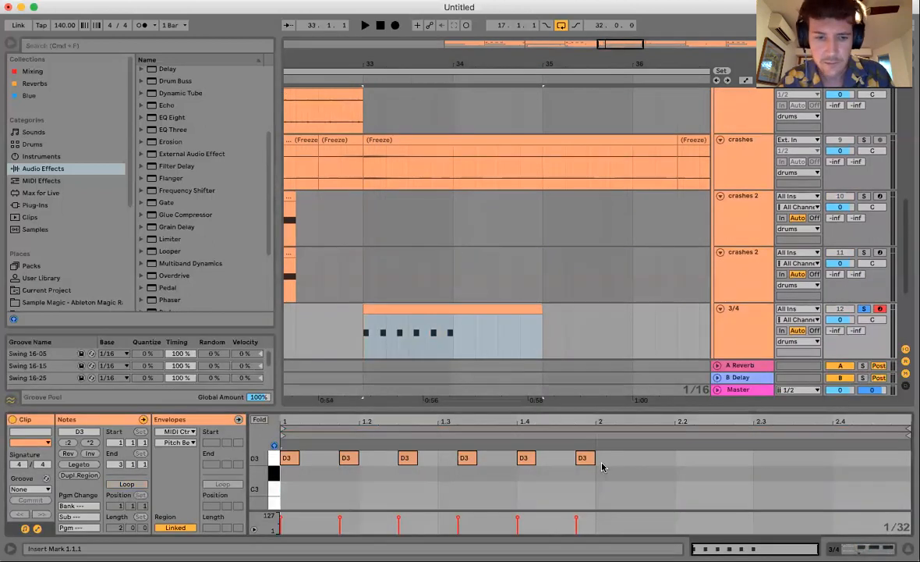
Continue the pattern by copying the D3 note at 1.4.4 to 2.1.3, 2.2.2, 2.3.1, 2.3.4 and 2.4.3.
{"action": "left_click", "coordinate": [613, 474]}
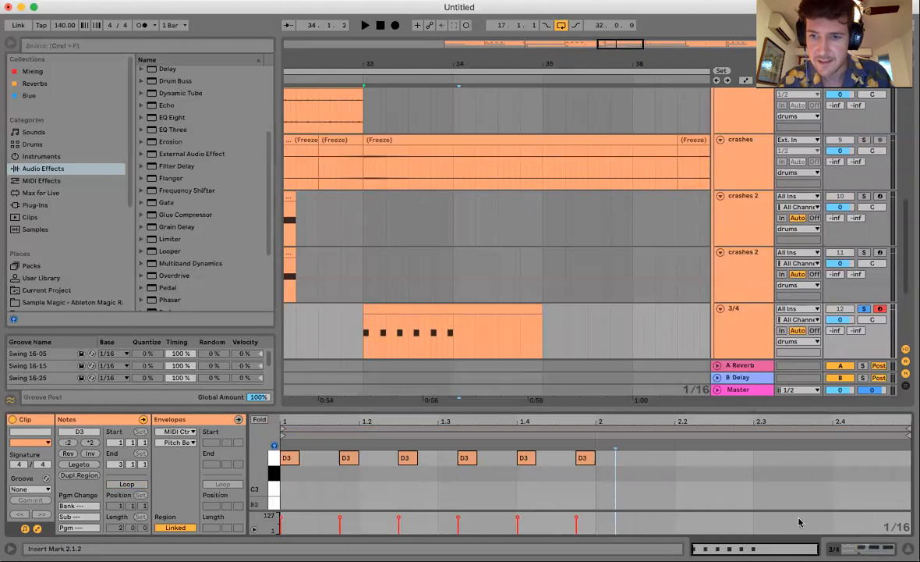
{"action": "double_click", "coordinate": [646, 457]}
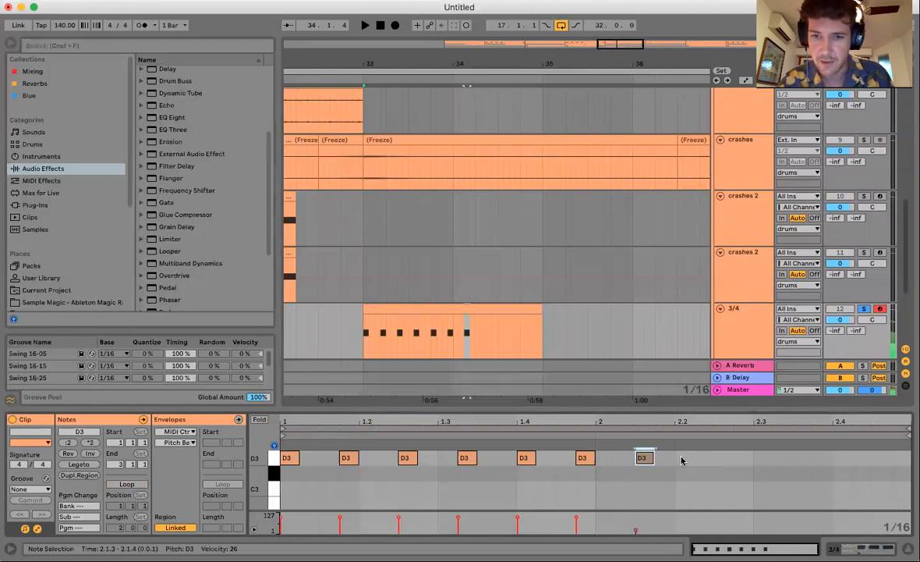
{"action": "left_click", "coordinate": [585, 459]}
{"action": "key", "text": "super+c"}
{"action": "left_click", "coordinate": [635, 473]}
{"action": "key", "text": "super+v"}
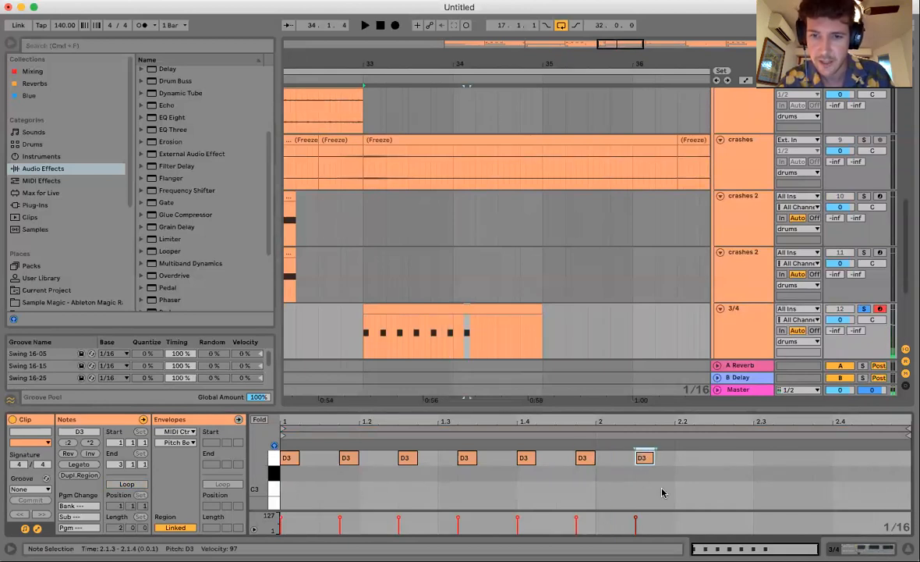
{"action": "left_click", "coordinate": [702, 464]}
{"action": "key", "text": "super+v"}
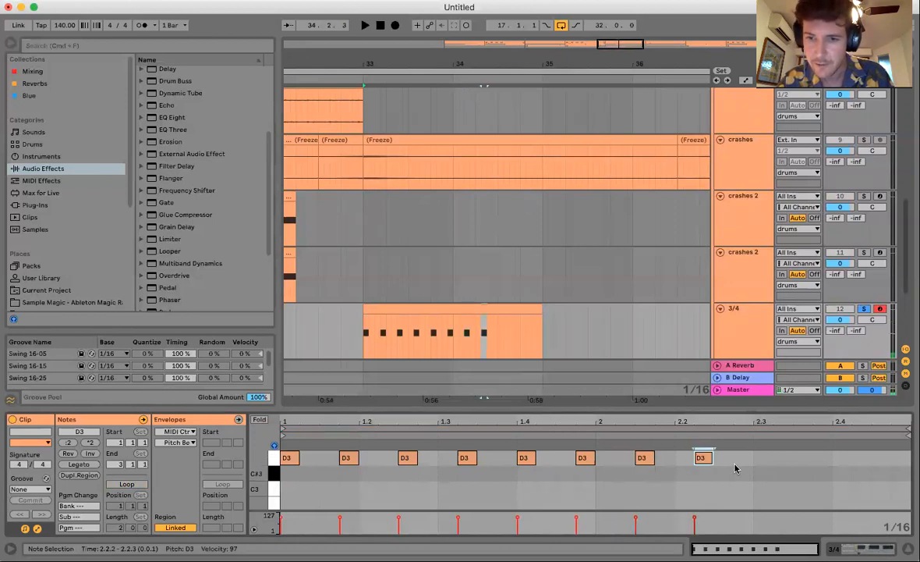
{"action": "left_click", "coordinate": [752, 464]}
{"action": "key", "text": "super+v"}
{"action": "left_click", "coordinate": [814, 464]}
{"action": "key", "text": "super+v"}
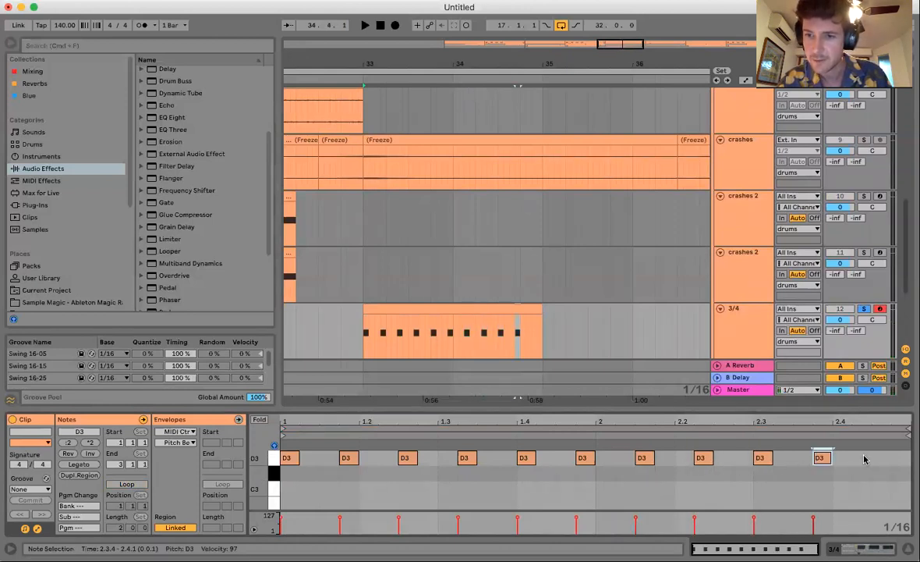
{"action": "left_click", "coordinate": [873, 464]}
{"action": "key", "text": "super+v"}
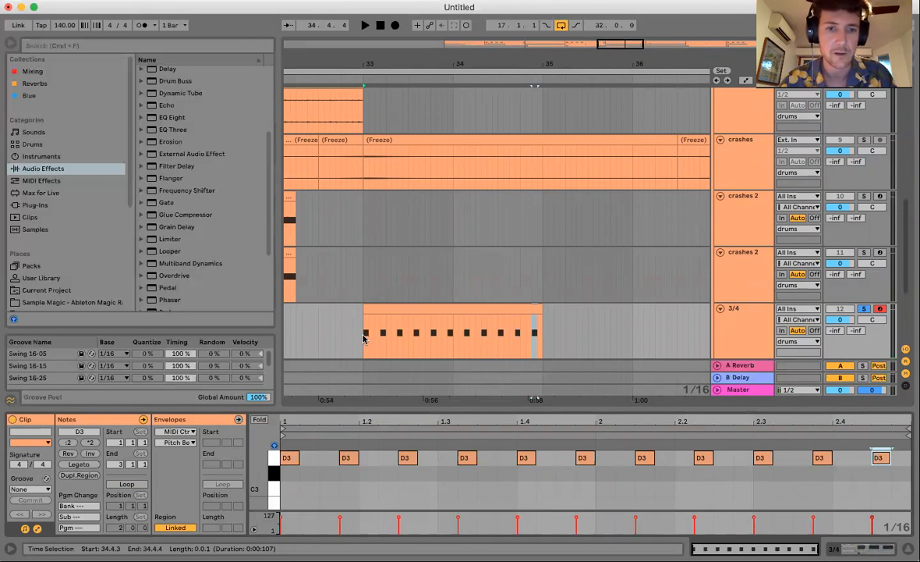
Take the 3/4 track out of solo, place the insert marker at bar 33 and review the other drum tracks.
{"action": "left_click", "coordinate": [364, 337]}
{"action": "left_click", "coordinate": [864, 308]}
{"action": "left_click", "coordinate": [319, 274]}
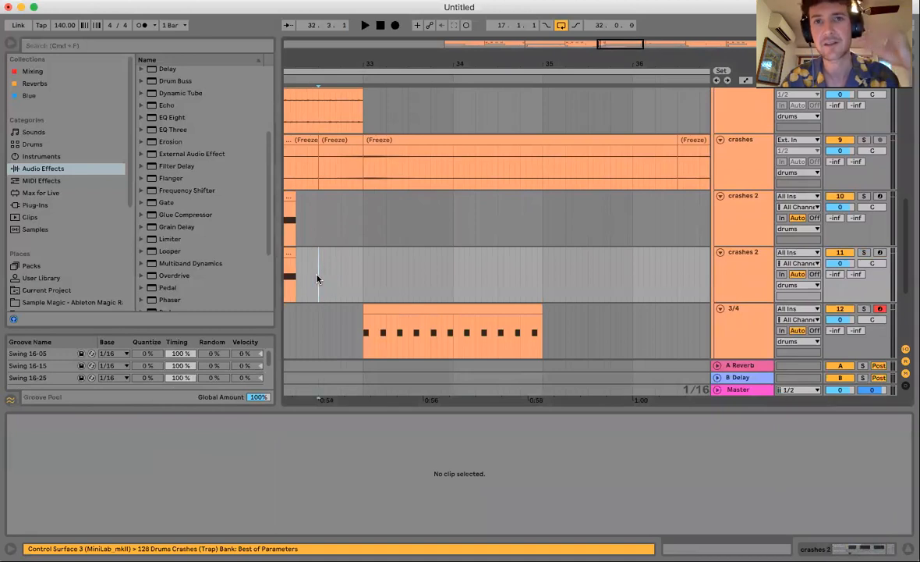
{"action": "left_click", "coordinate": [370, 406]}
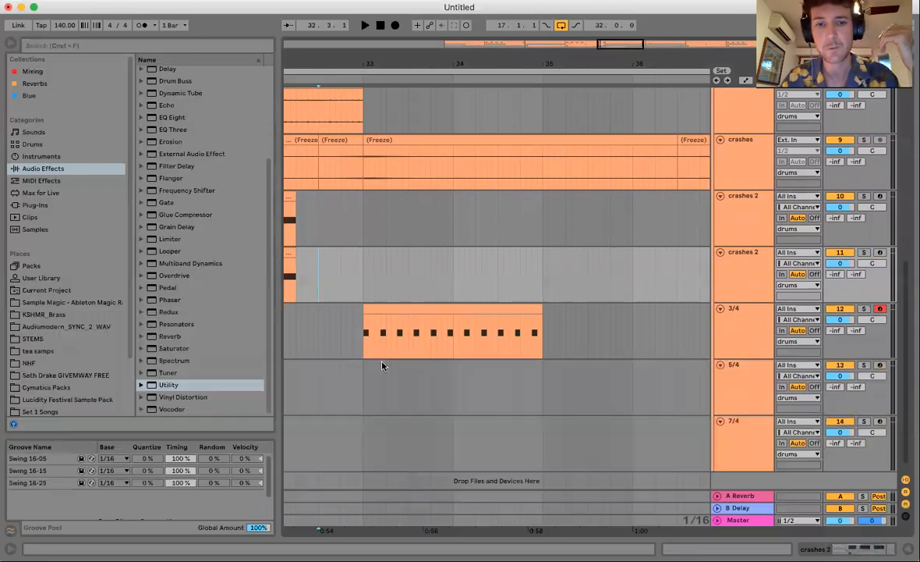
{"action": "left_click", "coordinate": [364, 351]}
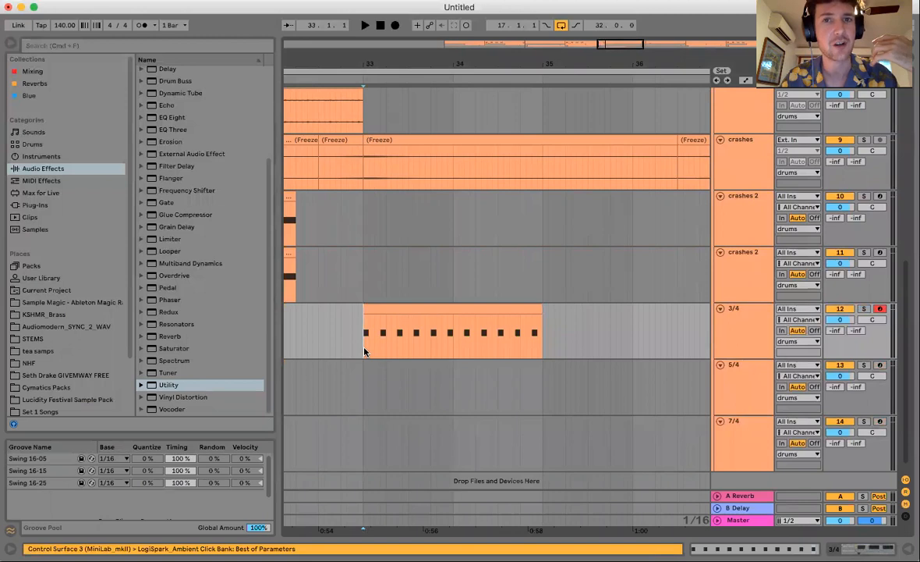
{"action": "scroll", "coordinate": [366, 293], "scroll_direction": "up", "scroll_amount": 5}
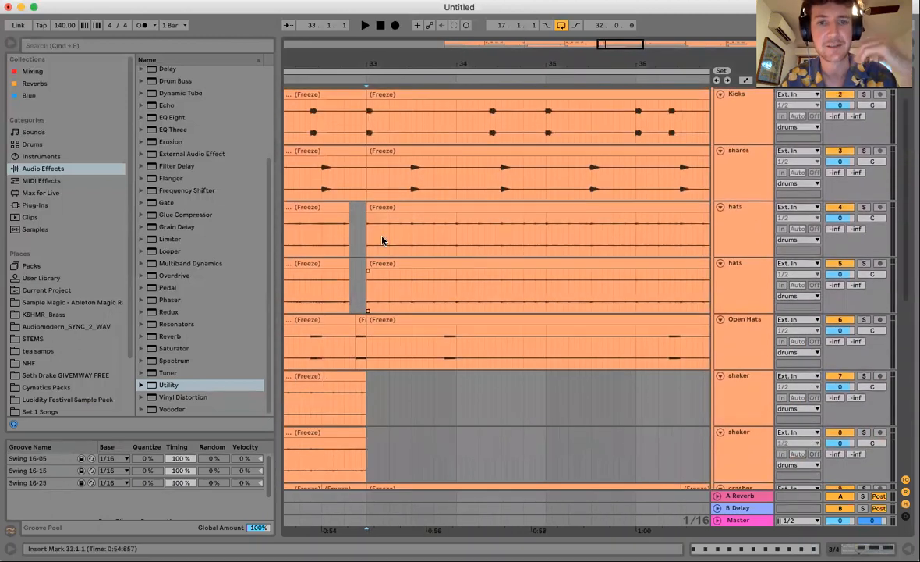
{"action": "scroll", "coordinate": [382, 240], "scroll_direction": "down", "scroll_amount": 1}
{"action": "scroll", "coordinate": [640, 384], "scroll_direction": "down", "scroll_amount": 3}
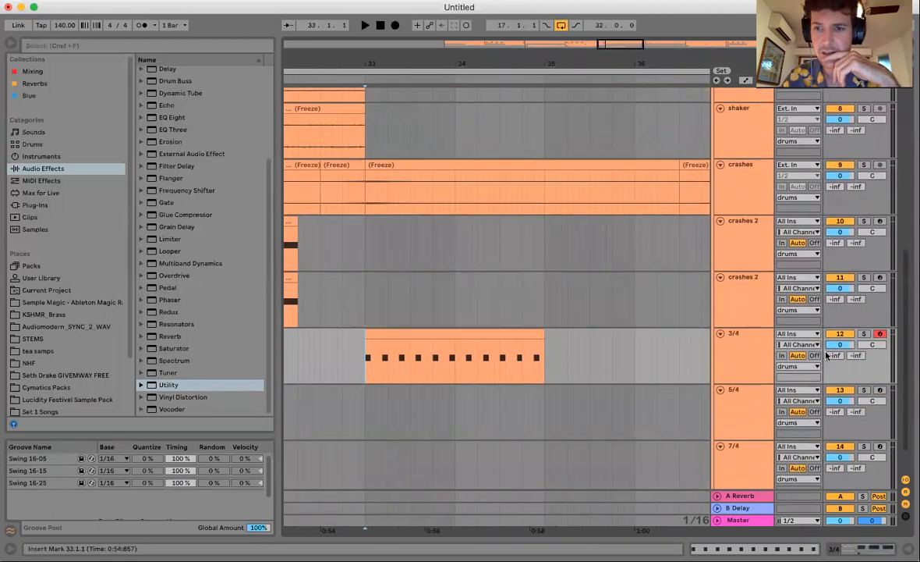
Solo the 3/4 track and play its pattern from bar 33, checking its level in the mixer.
{"action": "left_click", "coordinate": [864, 333]}
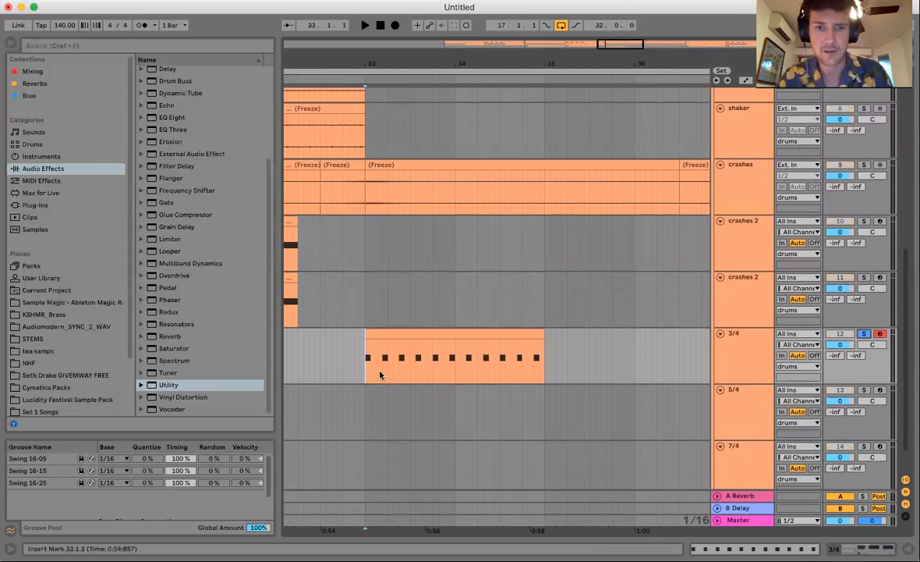
{"action": "key", "text": "Tab"}
{"action": "key", "text": "Tab"}
{"action": "key", "text": "Tab"}
{"action": "key", "text": "space"}
{"action": "key", "text": "space"}
{"action": "key", "text": "Tab"}
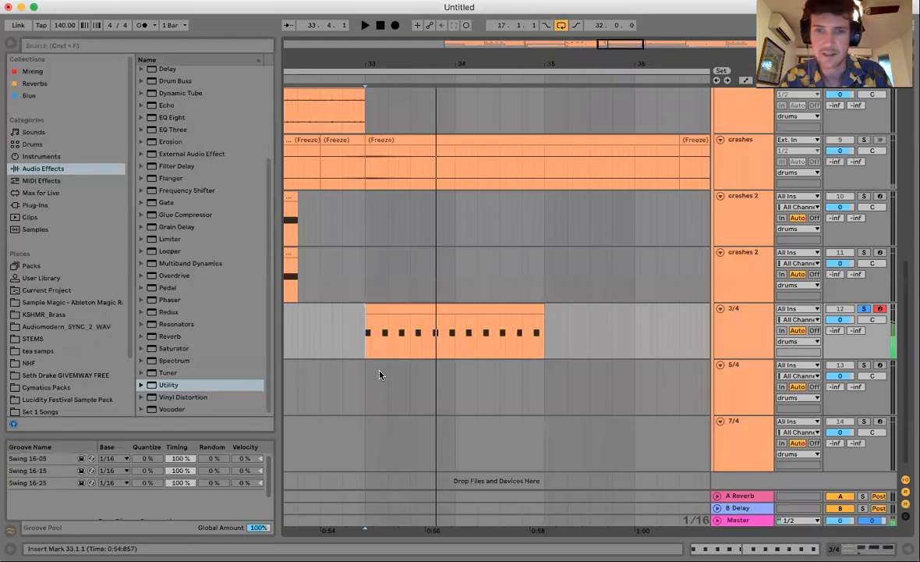
Show the 3/4 track's devices and add a Utility effect after the instrument.
{"action": "double_click", "coordinate": [735, 322]}
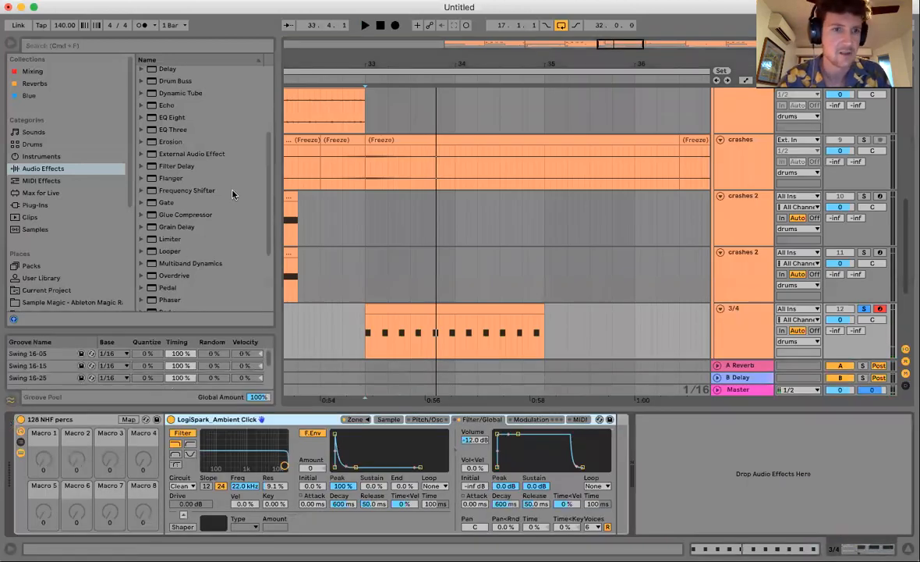
{"action": "scroll", "coordinate": [234, 195], "scroll_direction": "down", "scroll_amount": 5}
{"action": "double_click", "coordinate": [144, 280]}
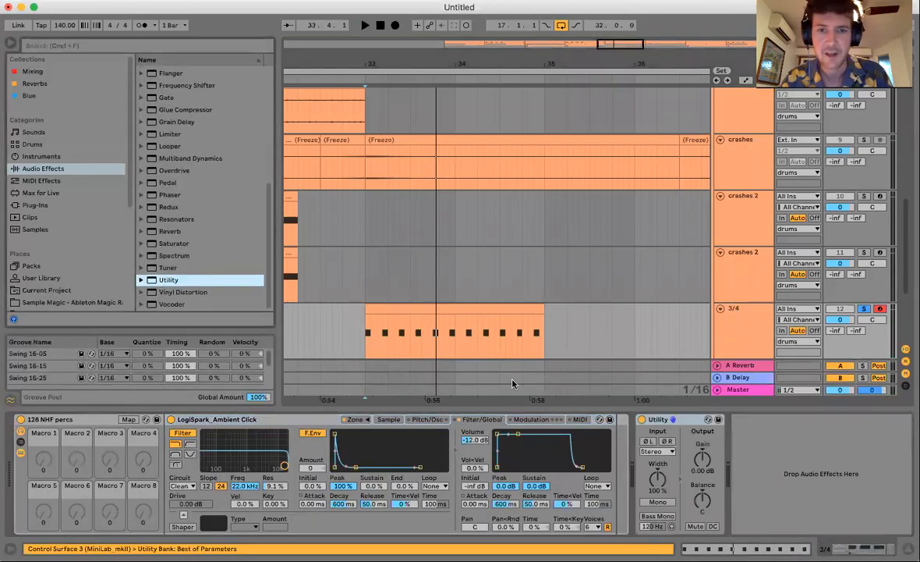
Set the Utility gain on the 3/4 track to -5 dB and play the pattern to check the master level.
{"action": "key", "text": "Tab"}
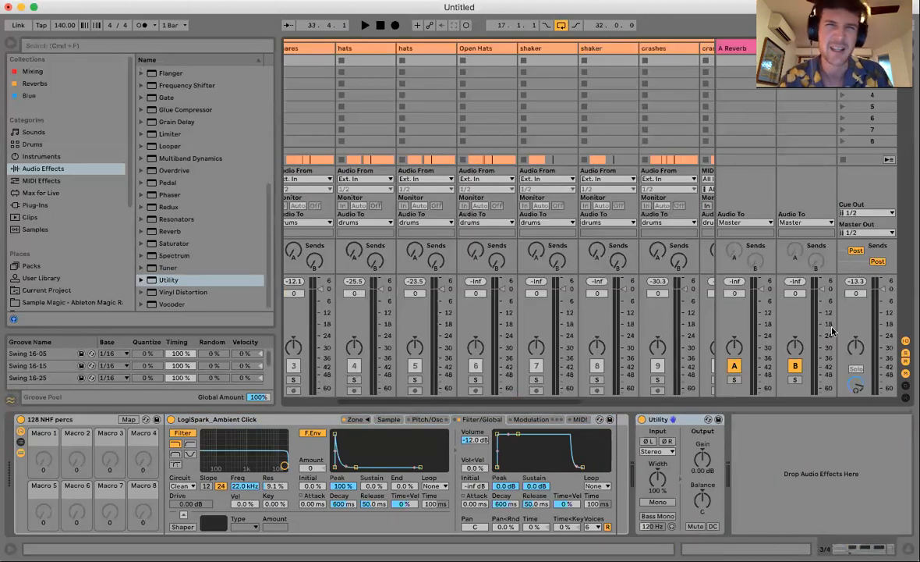
{"action": "key", "text": "Tab"}
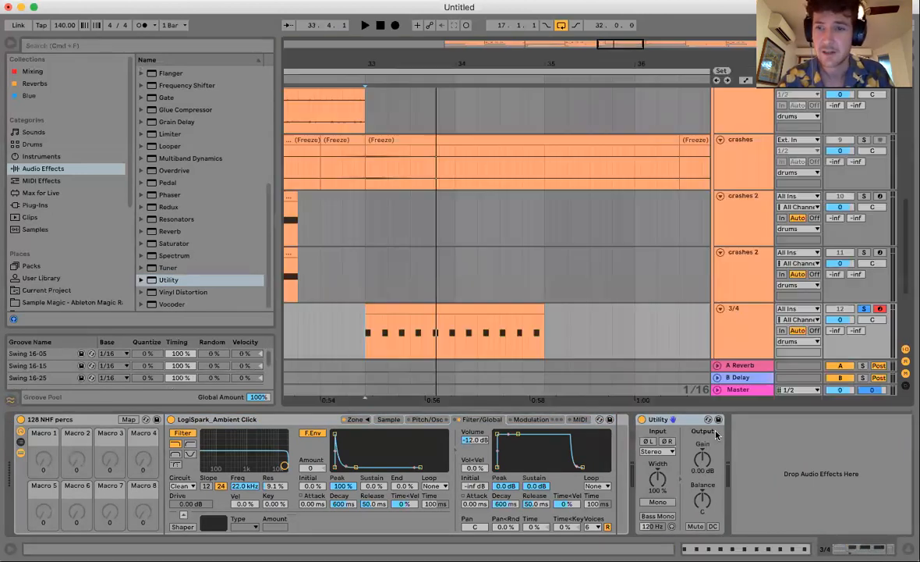
{"action": "key", "text": "Tab"}
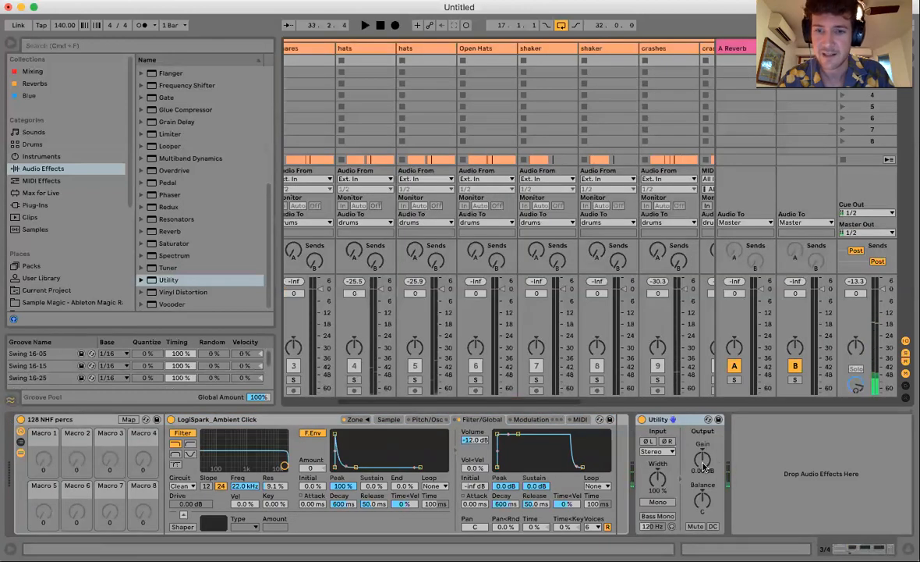
{"action": "type", "text": "-5"}
{"action": "key", "text": "Return"}
{"action": "key", "text": "space"}
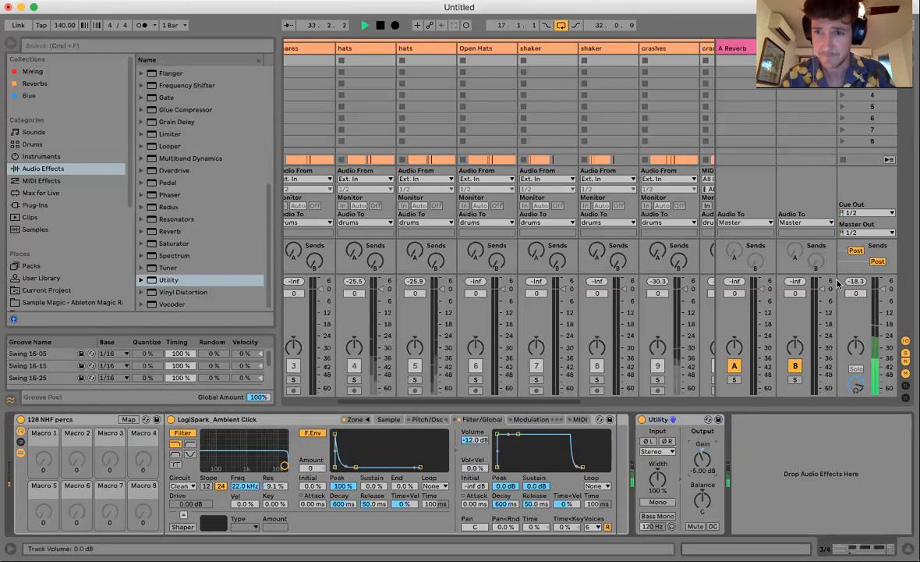
Return to the arrangement, take the 3/4 track out of solo and play the pattern with the full drums from 32.3.1.
{"action": "key", "text": "Tab"}
{"action": "left_click", "coordinate": [865, 309]}
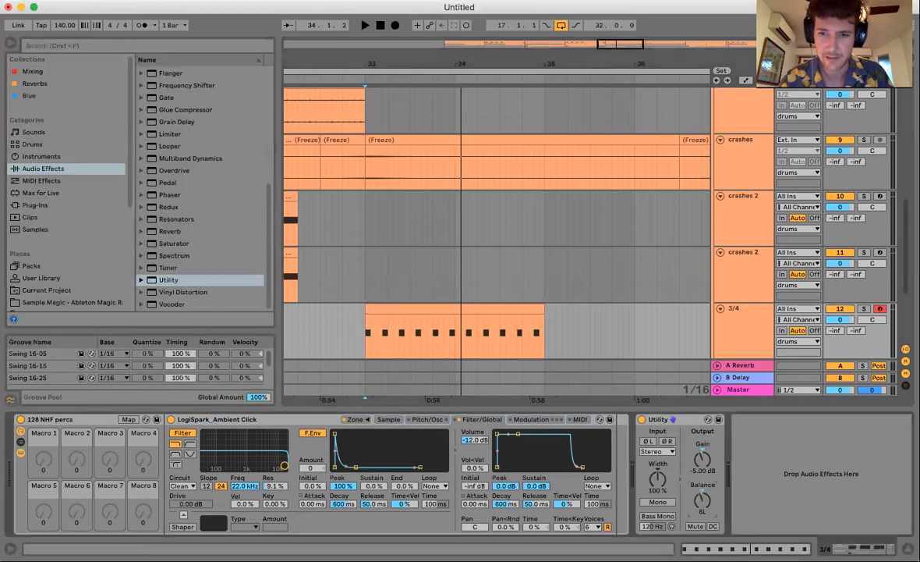
{"action": "left_click", "coordinate": [364, 286]}
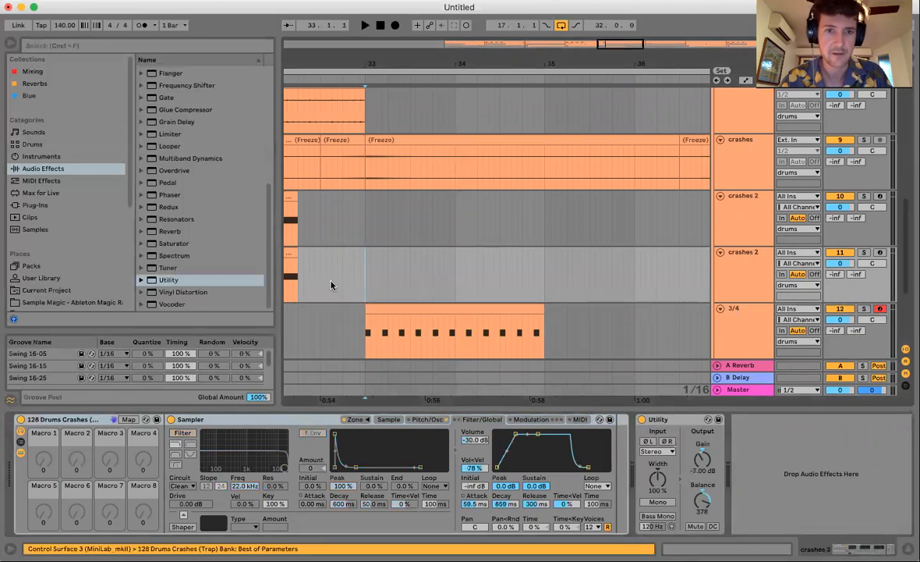
{"action": "left_click", "coordinate": [320, 282]}
{"action": "key", "text": "space"}
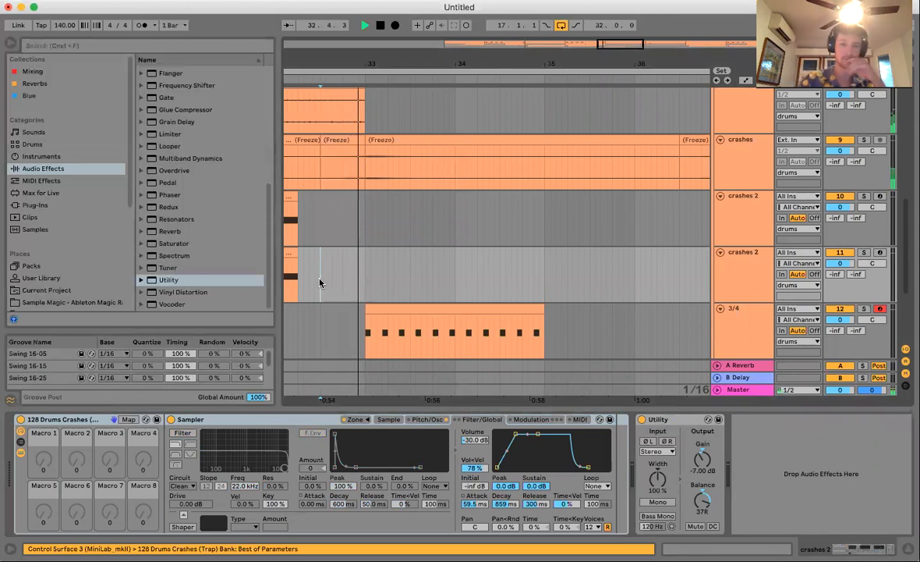
{"action": "key", "text": "space"}
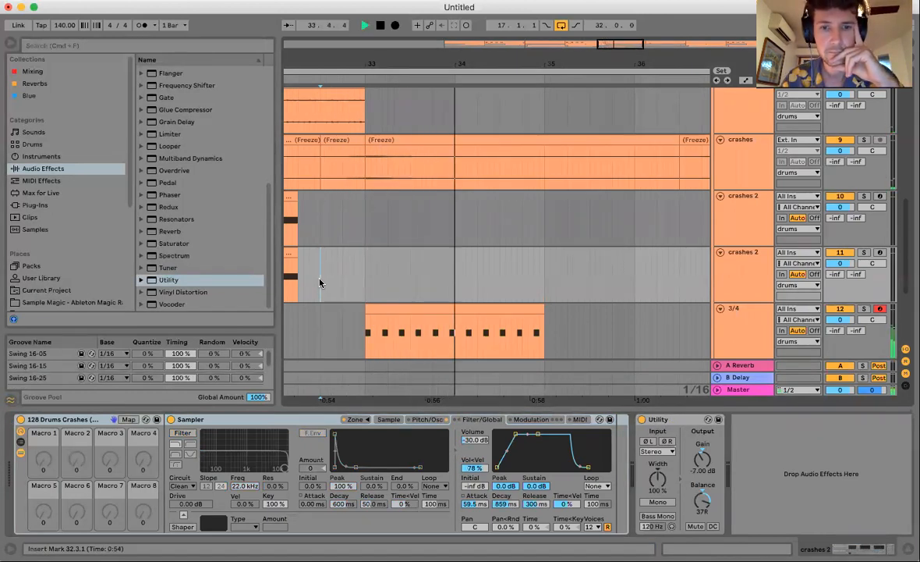
{"action": "key", "text": "space"}
Duplicate the two-bar clip on the 3/4 track so the pattern covers bars 33 to 36.
{"action": "left_click_drag", "start_coordinate": [465, 58], "coordinate": [465, 39]}
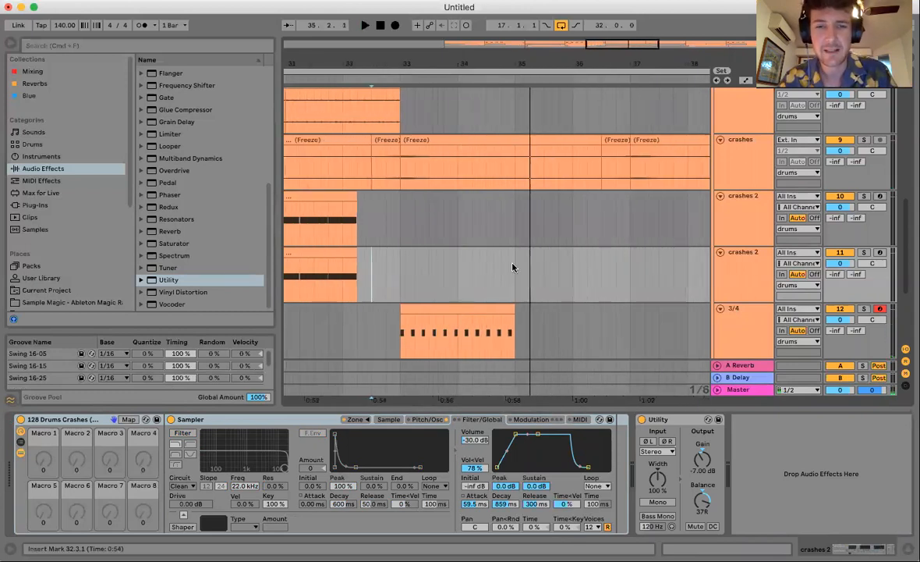
{"action": "scroll", "coordinate": [512, 266], "scroll_direction": "down", "scroll_amount": 3}
{"action": "left_click", "coordinate": [356, 277]}
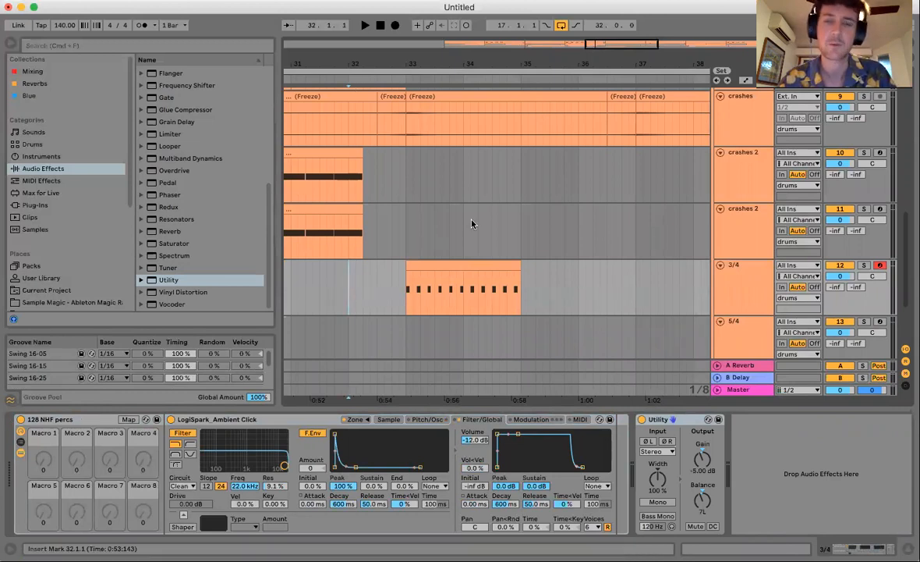
{"action": "left_click", "coordinate": [470, 265]}
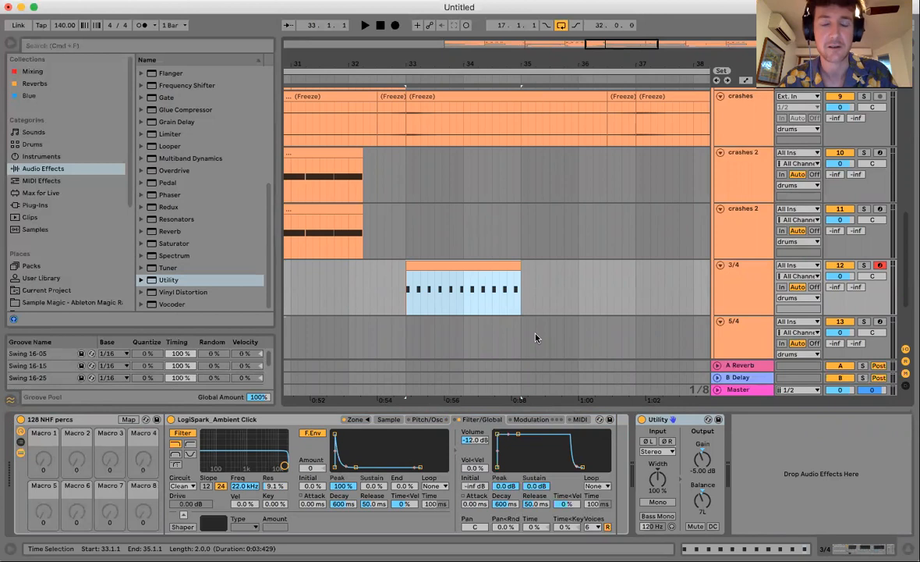
{"action": "left_click", "coordinate": [408, 305]}
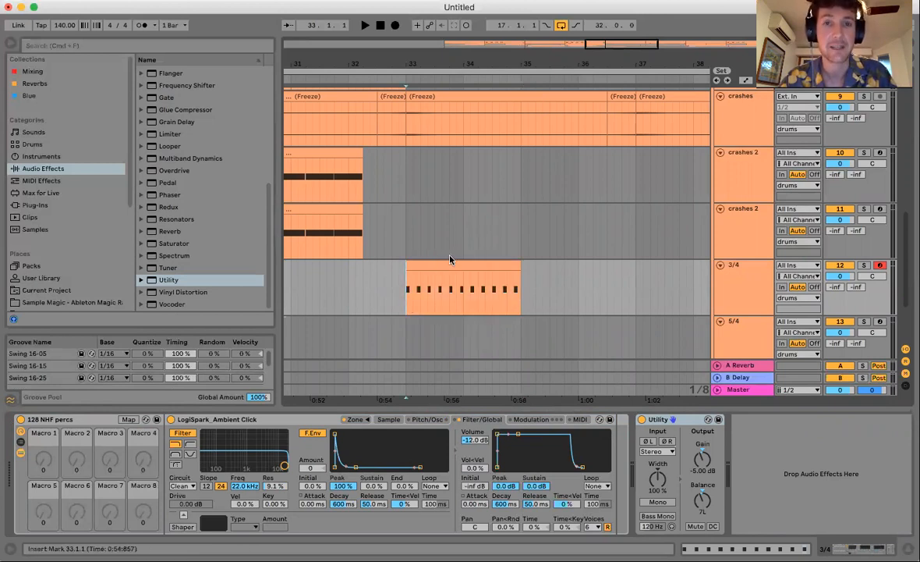
{"action": "left_click", "coordinate": [348, 306]}
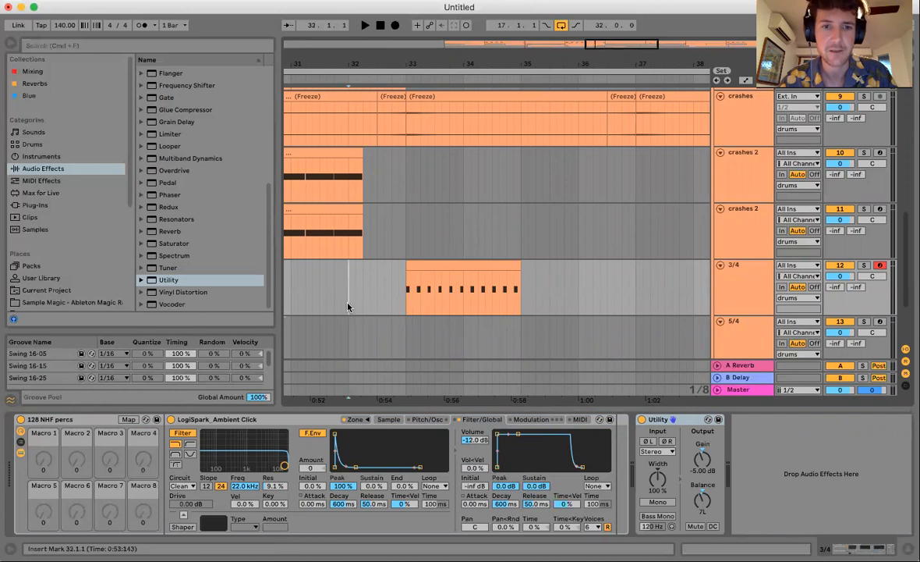
{"action": "left_click", "coordinate": [471, 263]}
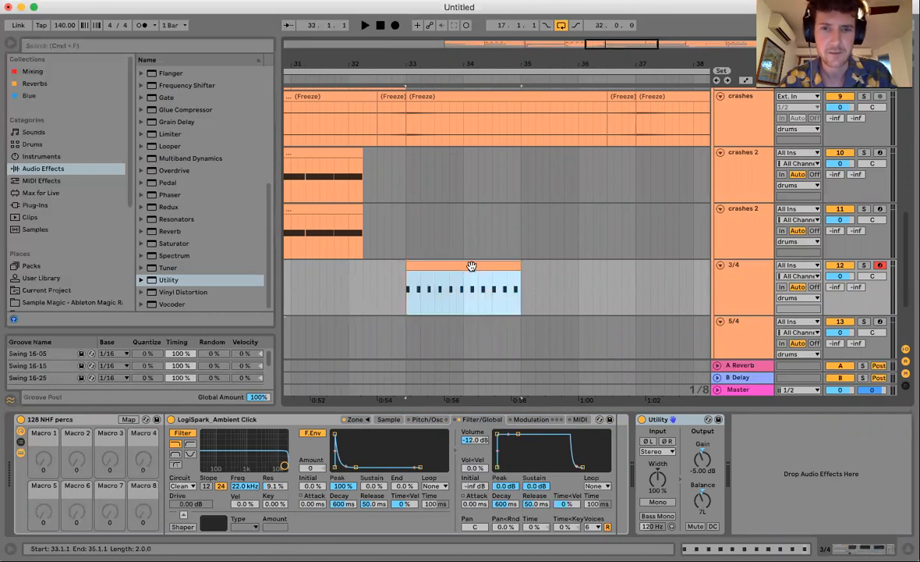
{"action": "key", "text": "ctrl+d"}
{"action": "left_click", "coordinate": [409, 305]}
{"action": "left_click_drag", "start_coordinate": [478, 296], "coordinate": [406, 296]}
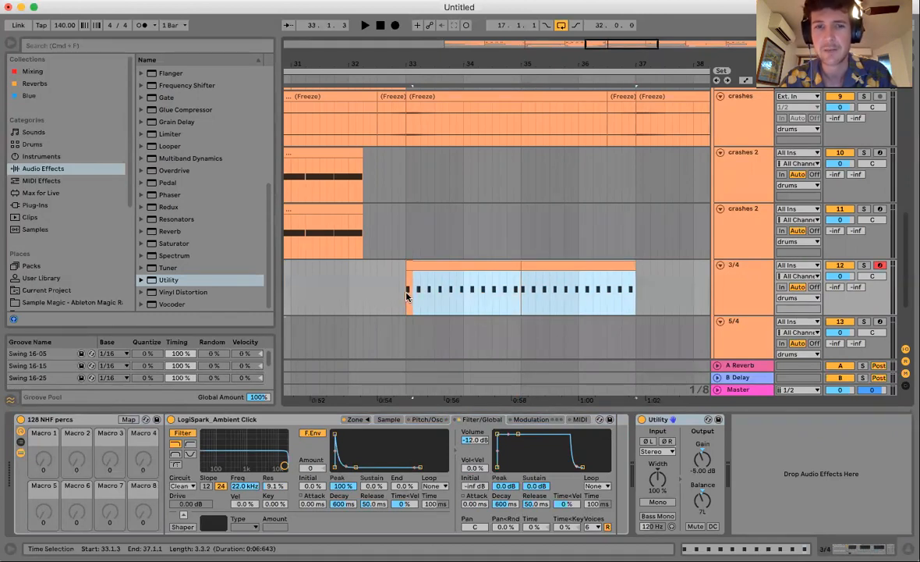
Play the extended 3/4 pattern with the drums from bar 32.
{"action": "left_click", "coordinate": [289, 294]}
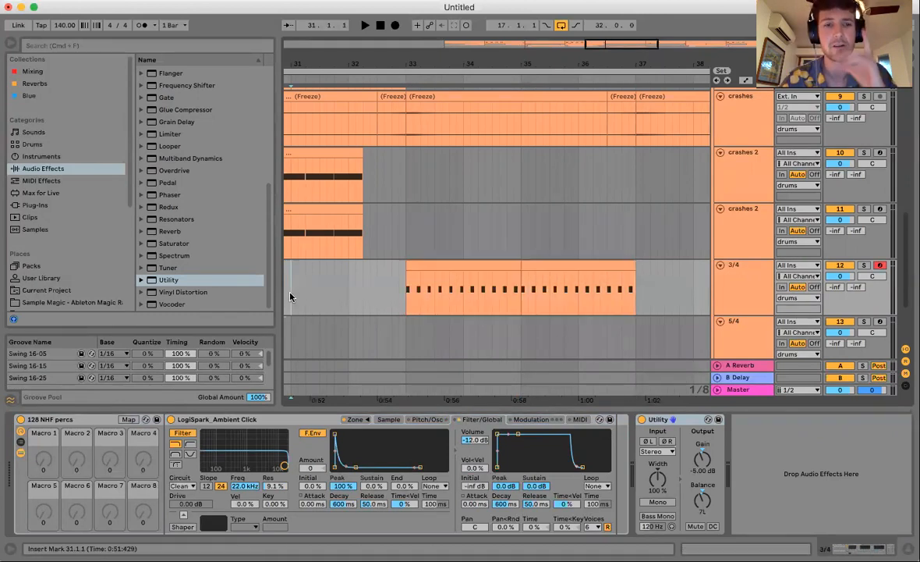
{"action": "left_click", "coordinate": [347, 291]}
{"action": "key", "text": "space"}
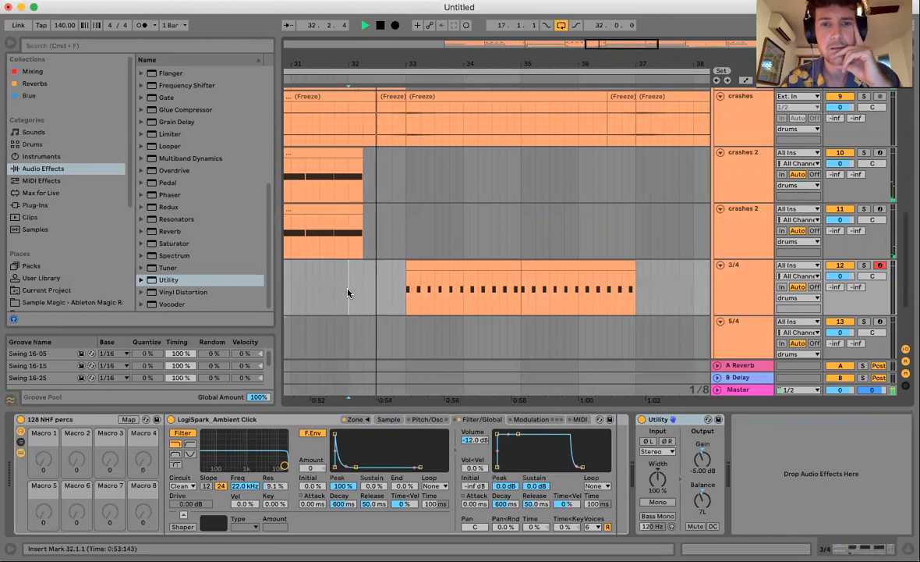
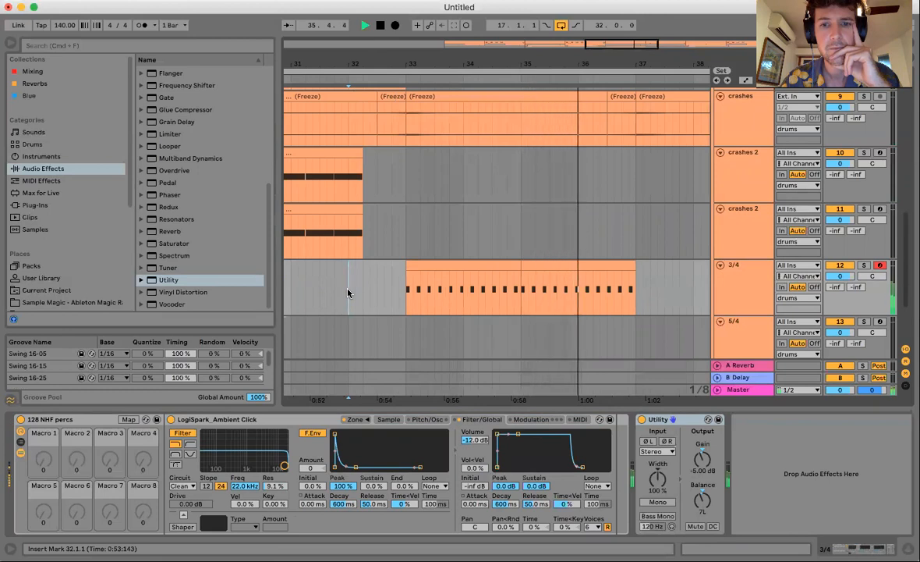
{"action": "key", "text": "space"}
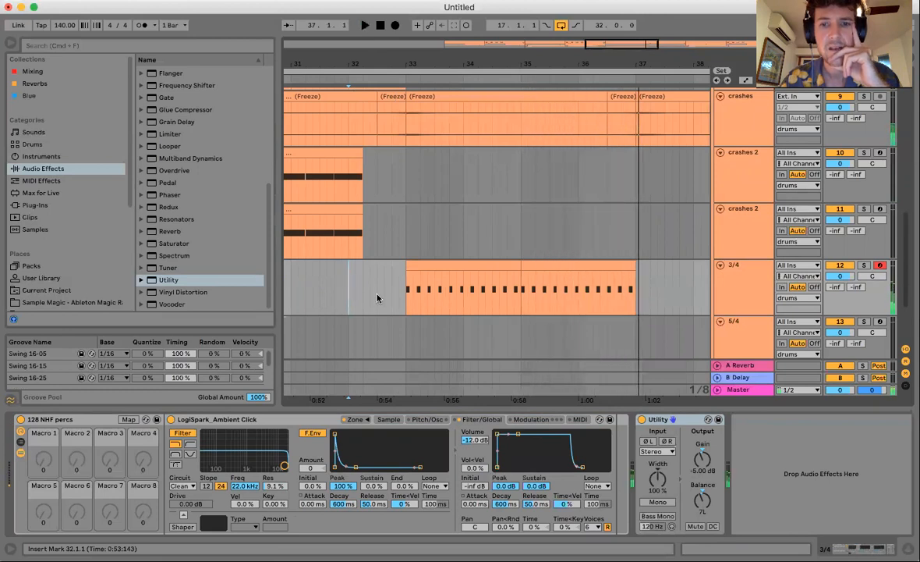
Copy bar 34 of the 3/4 pattern over bar 33, then duplicate that one-bar clip three times through bar 36.
{"action": "left_click", "coordinate": [463, 302]}
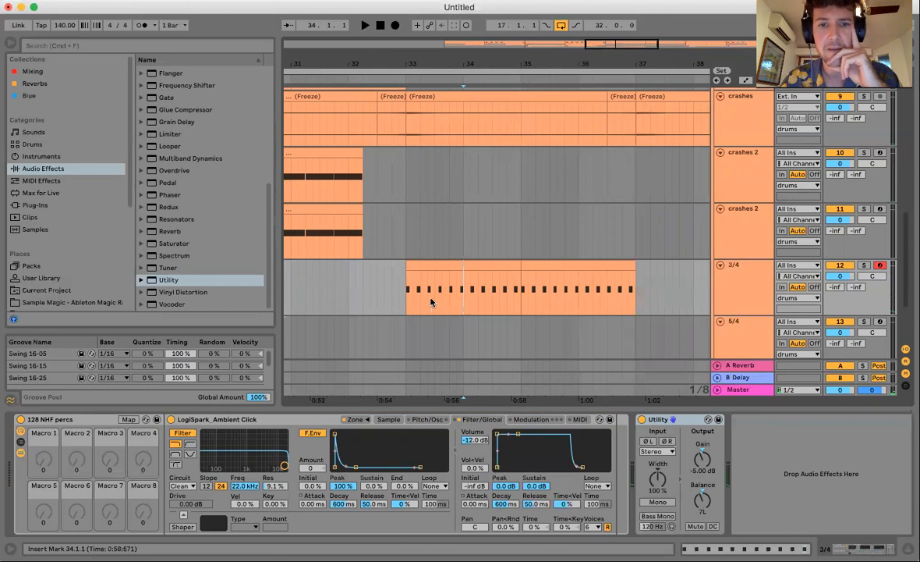
{"action": "left_click", "coordinate": [404, 303], "text": "shift"}
{"action": "left_click_drag", "start_coordinate": [463, 302], "coordinate": [518, 304]}
{"action": "left_click", "coordinate": [407, 306]}
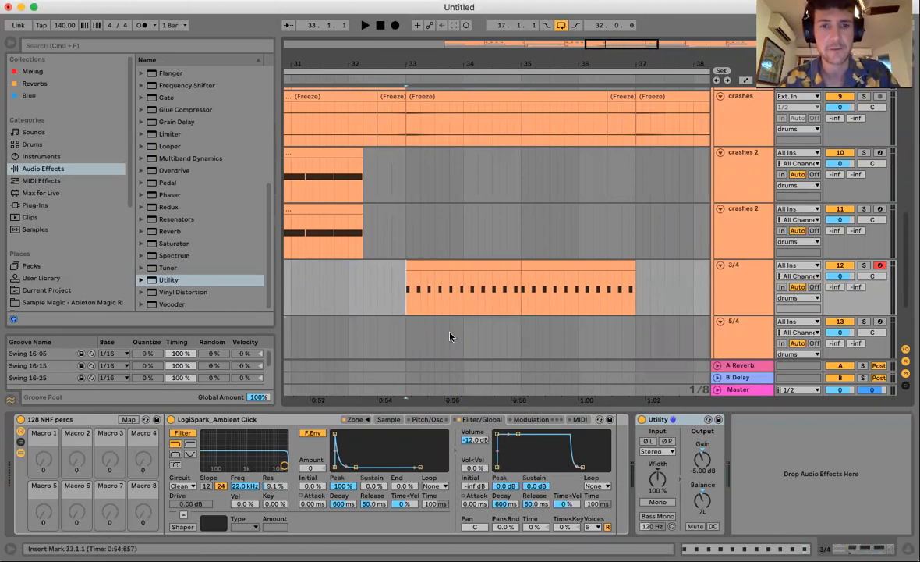
{"action": "key", "text": "super+v"}
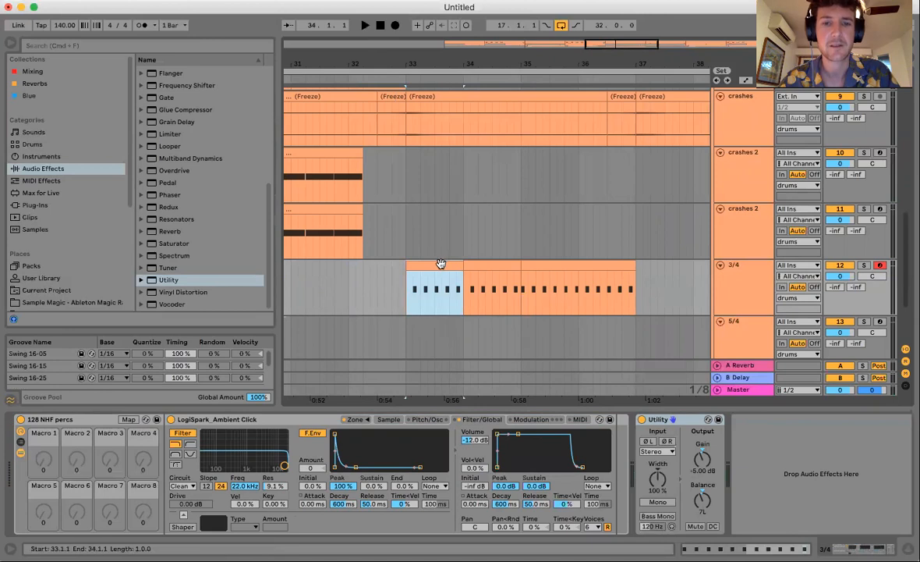
{"action": "key", "text": "super+d"}
{"action": "key", "text": "super+d"}
{"action": "key", "text": "super+d"}
Play the repeated one-bar pattern on the 3/4 track from bar 33.
{"action": "left_click", "coordinate": [406, 303]}
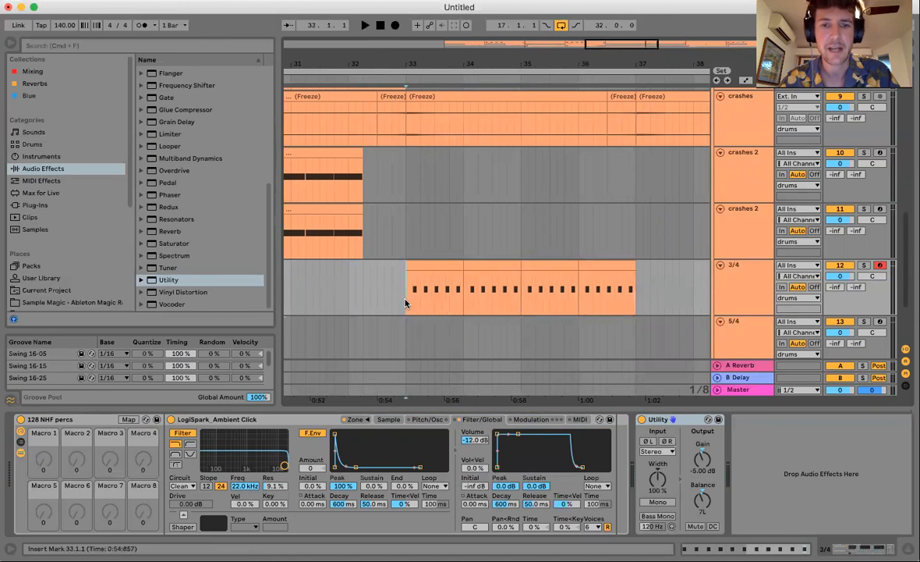
{"action": "key", "text": "space"}
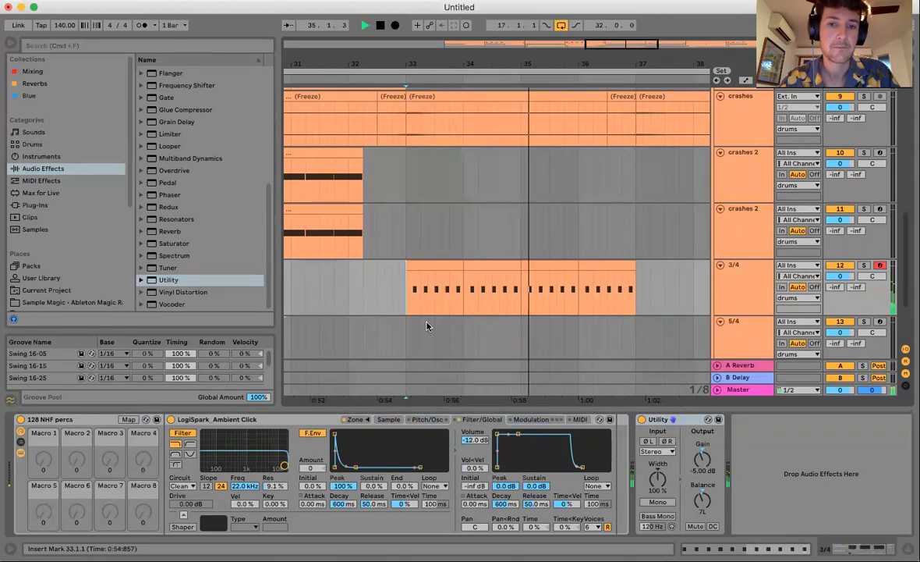
{"action": "key", "text": "space"}
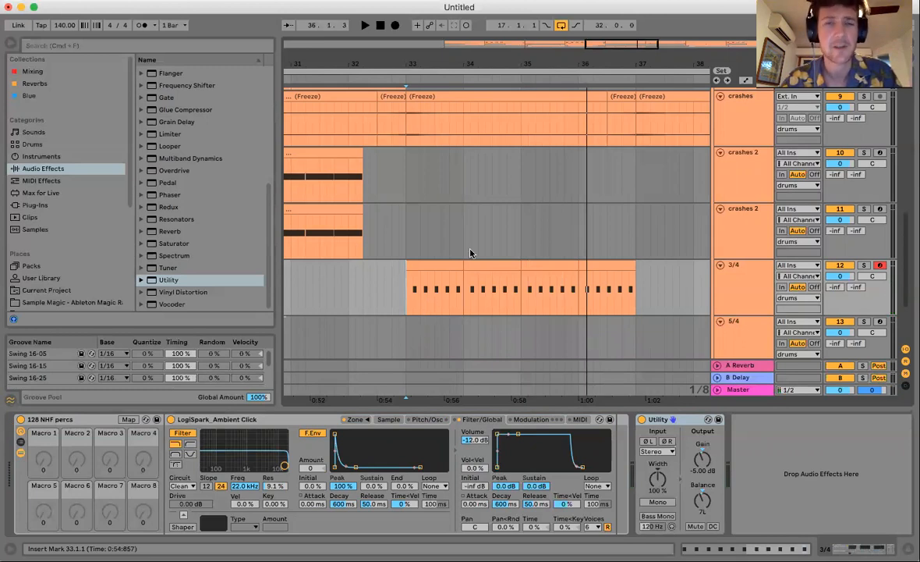
Delete the eighth-note portion starting at 33.3.1 from the first one-bar clip on the 3/4 track.
{"action": "left_click", "coordinate": [440, 293]}
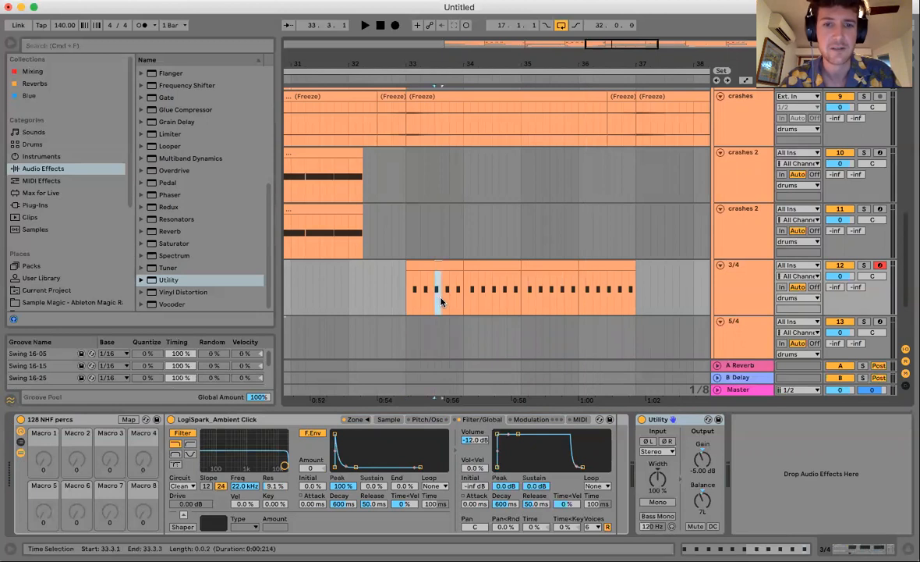
{"action": "scroll", "coordinate": [442, 301], "scroll_direction": "up", "scroll_amount": 8}
{"action": "scroll", "coordinate": [442, 301], "scroll_direction": "up", "scroll_amount": 4}
{"action": "left_click_drag", "start_coordinate": [424, 244], "coordinate": [440, 246]}
{"action": "scroll", "coordinate": [440, 246], "scroll_direction": "down", "scroll_amount": 6}
{"action": "scroll", "coordinate": [441, 245], "scroll_direction": "down", "scroll_amount": 8}
{"action": "left_click", "coordinate": [425, 193]}
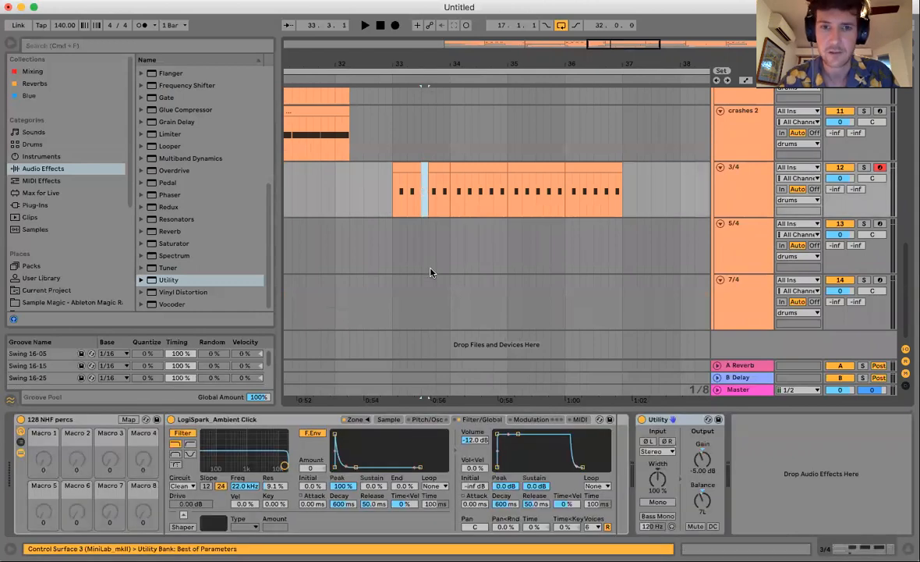
{"action": "scroll", "coordinate": [431, 272], "scroll_direction": "up", "scroll_amount": 2}
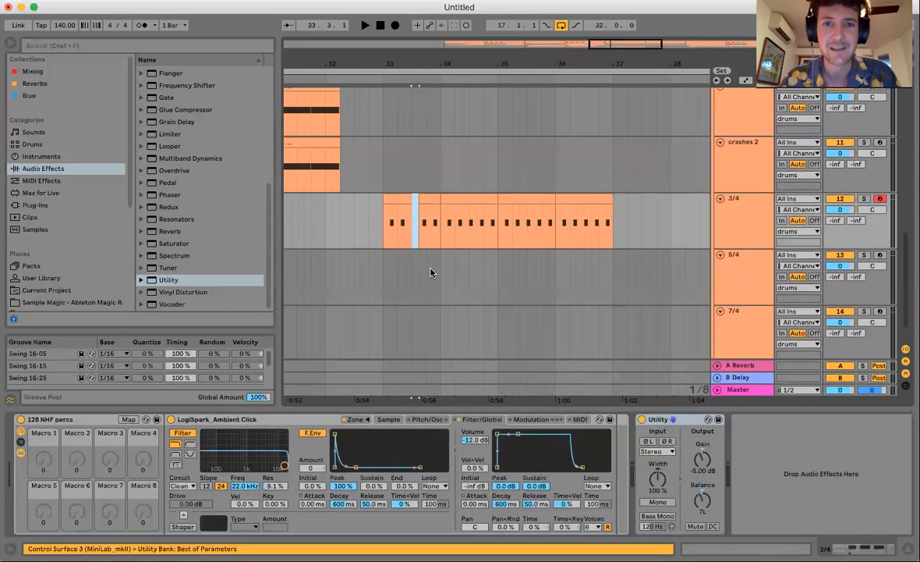
Delete the same eighth-note portion on beat 3 of bars 34, 35 and 36 in the 3/4 track.
{"action": "left_click", "coordinate": [473, 241]}
{"action": "key", "text": "Delete"}
{"action": "left_click", "coordinate": [530, 240]}
{"action": "key", "text": "Delete"}
{"action": "left_click", "coordinate": [589, 235]}
{"action": "key", "text": "Delete"}
Play the pattern with its beat 3 gaps from bar 33.
{"action": "left_click", "coordinate": [382, 241]}
{"action": "key", "text": "space"}
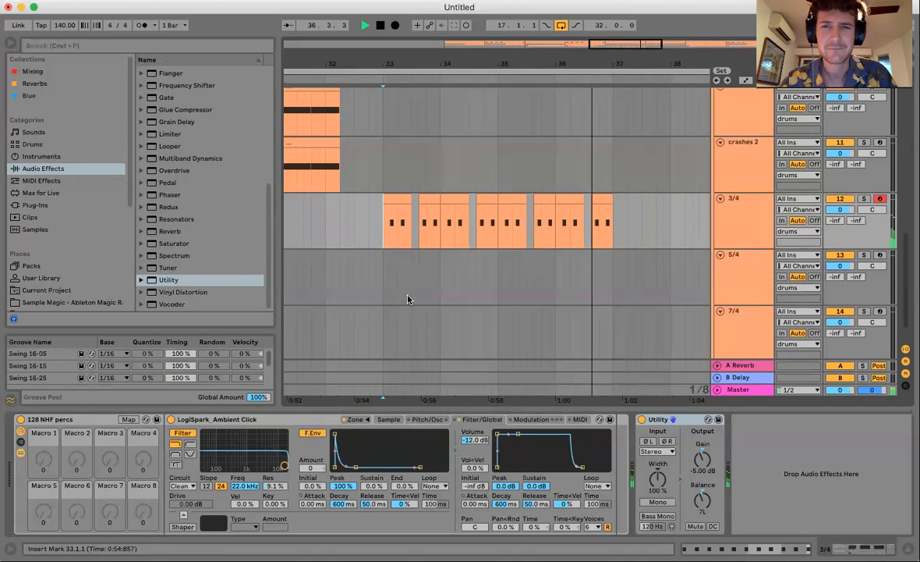
{"action": "key", "text": "space"}
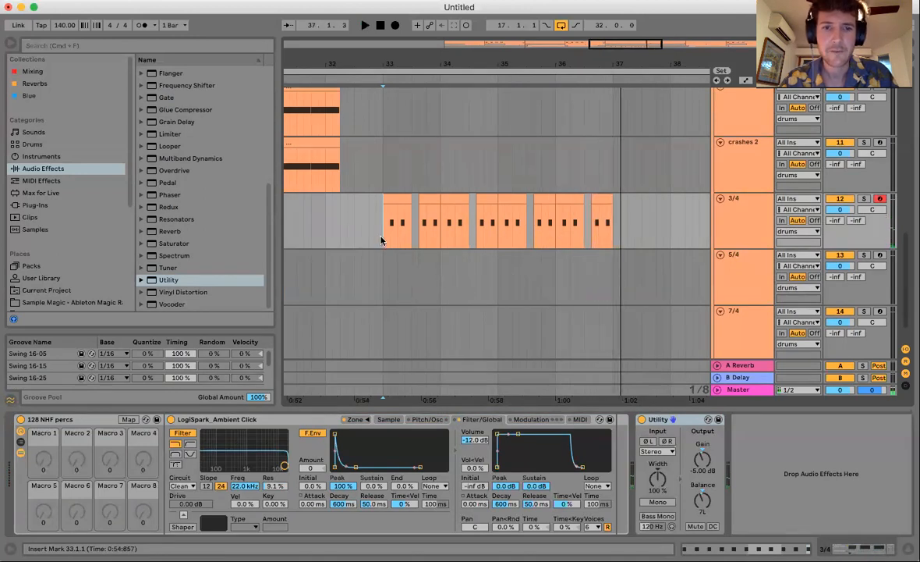
Consolidate bars 33 and 34 of the 3/4 track into one clip and duplicate it over bars 35 and 36.
{"action": "left_click_drag", "start_coordinate": [381, 240], "coordinate": [443, 240]}
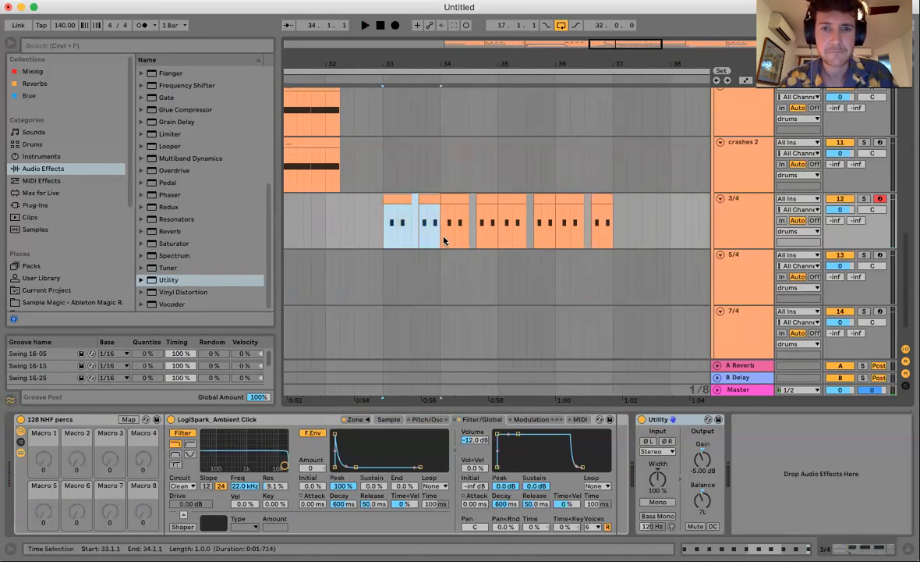
{"action": "left_click", "coordinate": [500, 242], "text": "shift"}
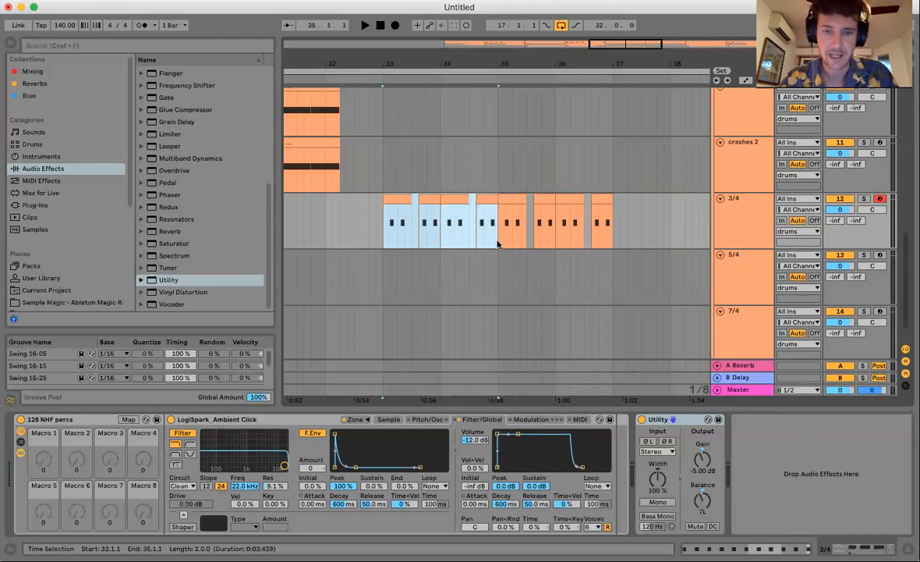
{"action": "key", "text": "super+j"}
{"action": "key", "text": "super+d"}
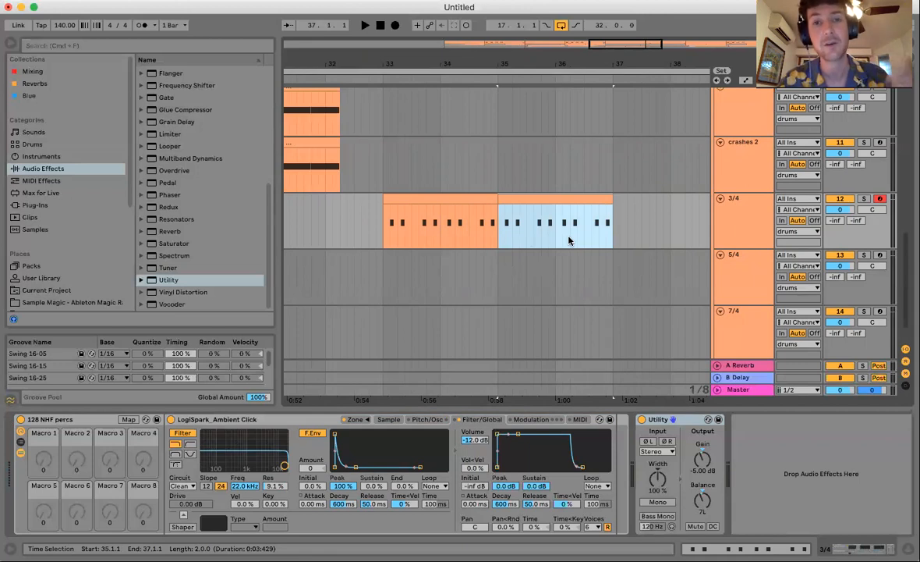
Zoom in on the second consolidated 3/4 clip and play it from bar 35.
{"action": "left_click", "coordinate": [481, 199]}
{"action": "left_click", "coordinate": [564, 200]}
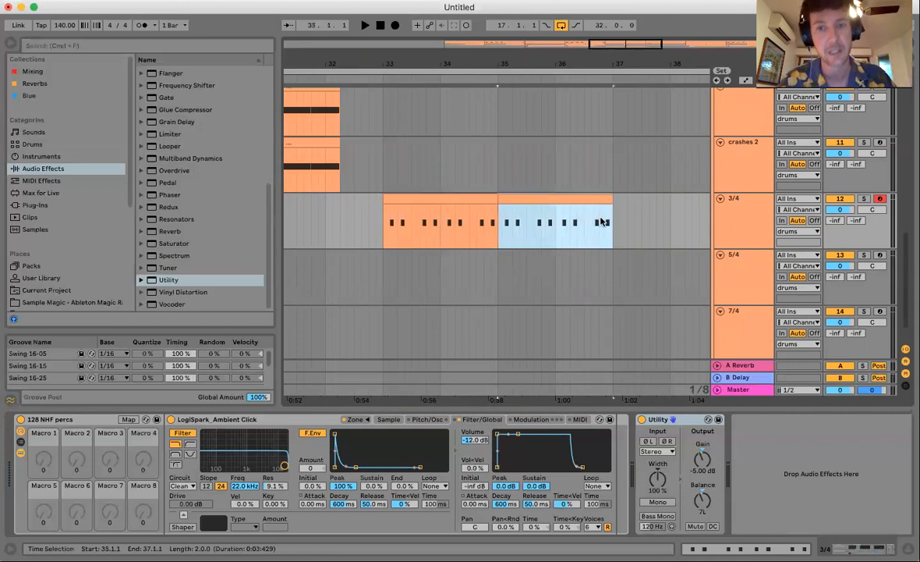
{"action": "left_click", "coordinate": [496, 240]}
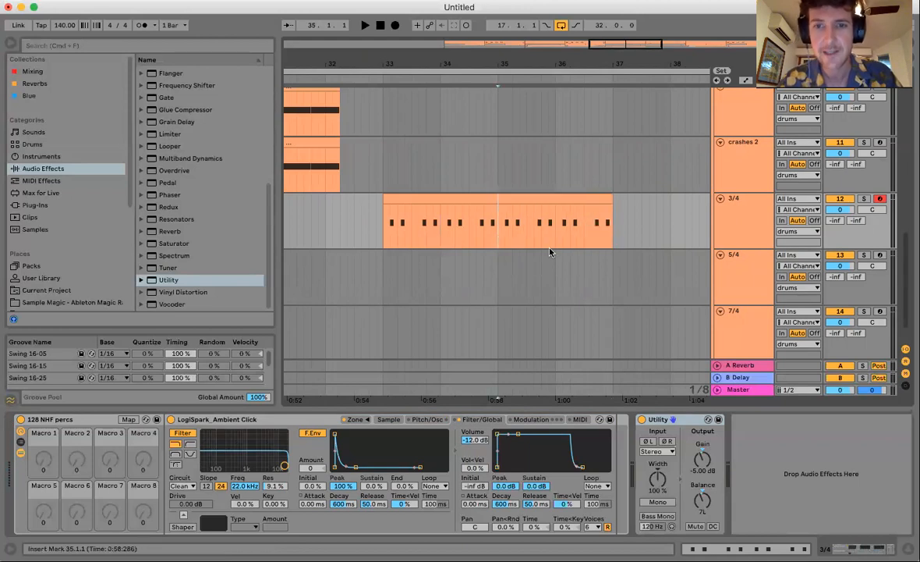
{"action": "left_click_drag", "start_coordinate": [547, 65], "coordinate": [550, 102]}
{"action": "key", "text": "space"}
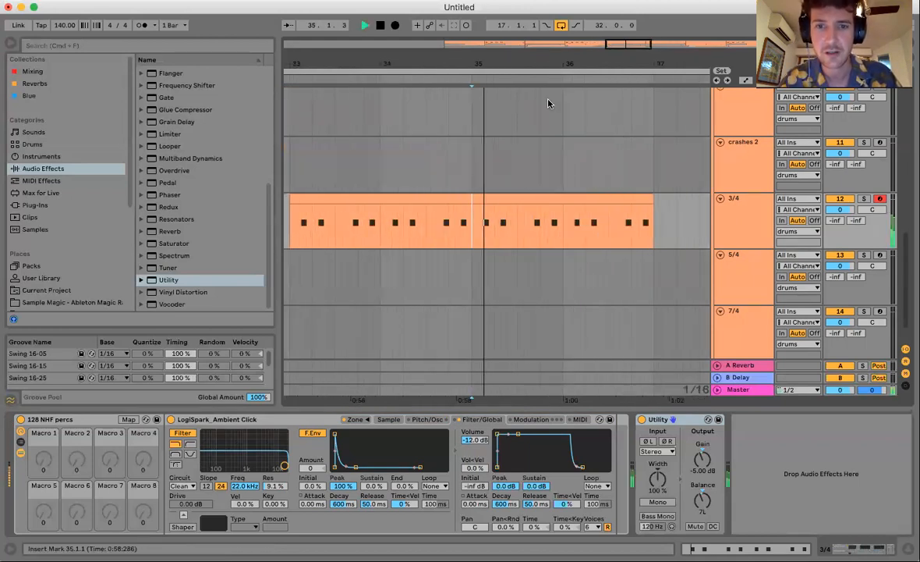
Copy the sixteenth-note hit at 35.2.2 into the gap at 35.3.2 and play the pattern from bar 35.
{"action": "left_click", "coordinate": [503, 222]}
{"action": "key", "text": "space"}
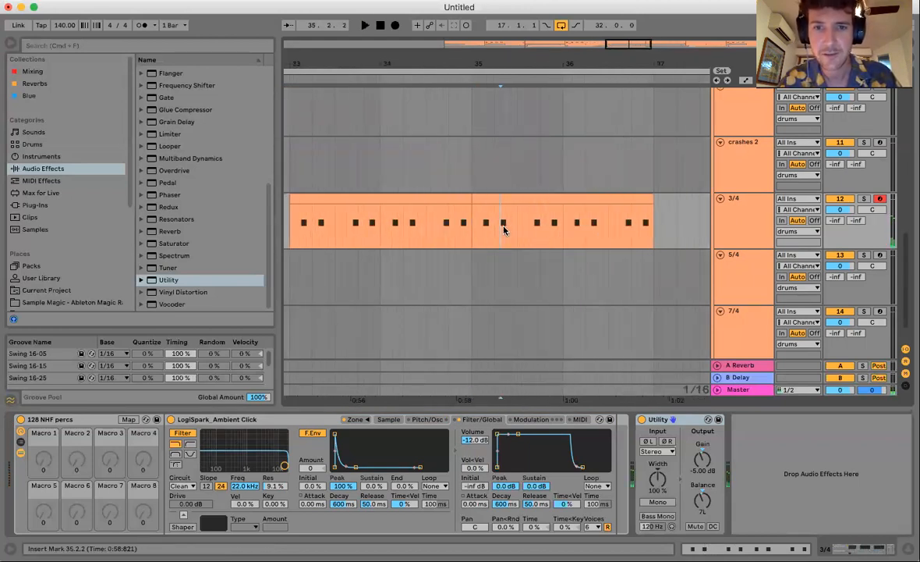
{"action": "left_click", "coordinate": [522, 232]}
{"action": "key", "text": "super+v"}
{"action": "left_click", "coordinate": [475, 237]}
{"action": "key", "text": "space"}
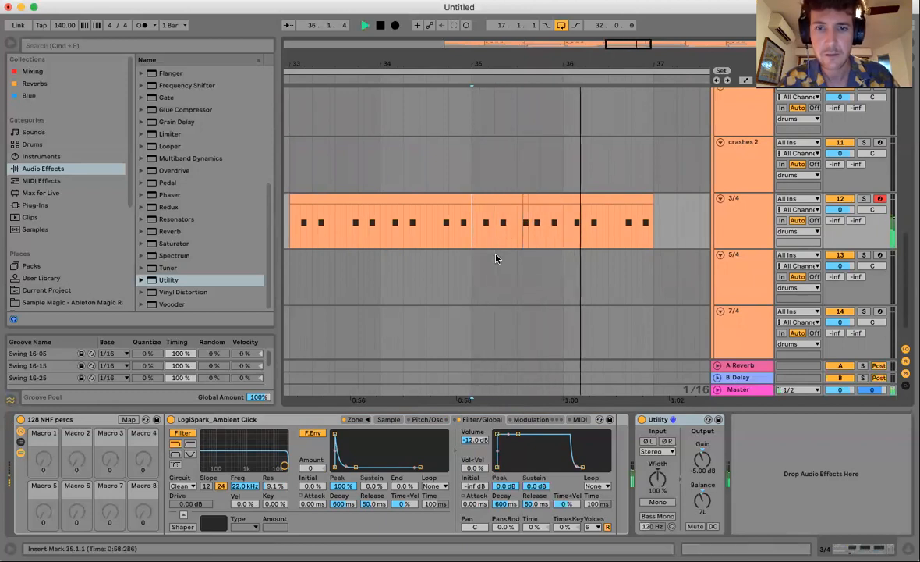
{"action": "key", "text": "space"}
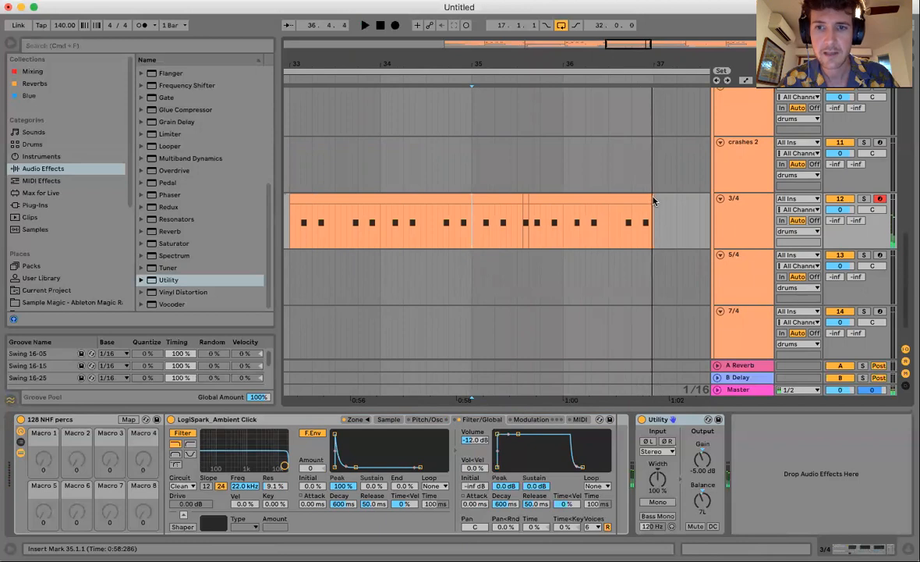
Shorten the last 3/4 clip so that it ends at 36.3.4, and play the pattern from bar 35.
{"action": "left_click", "coordinate": [648, 199]}
{"action": "left_click_drag", "start_coordinate": [648, 200], "coordinate": [626, 202]}
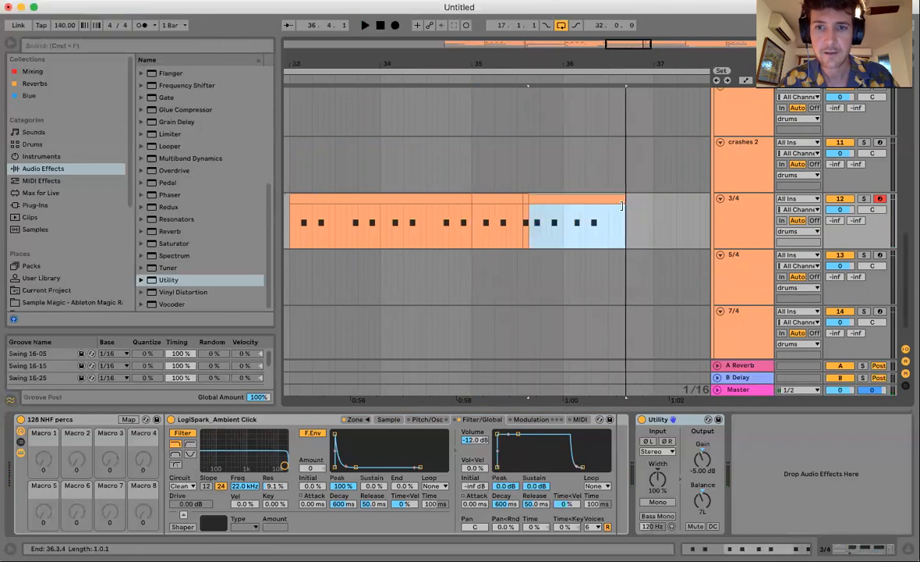
{"action": "left_click", "coordinate": [472, 238]}
{"action": "key", "text": "space"}
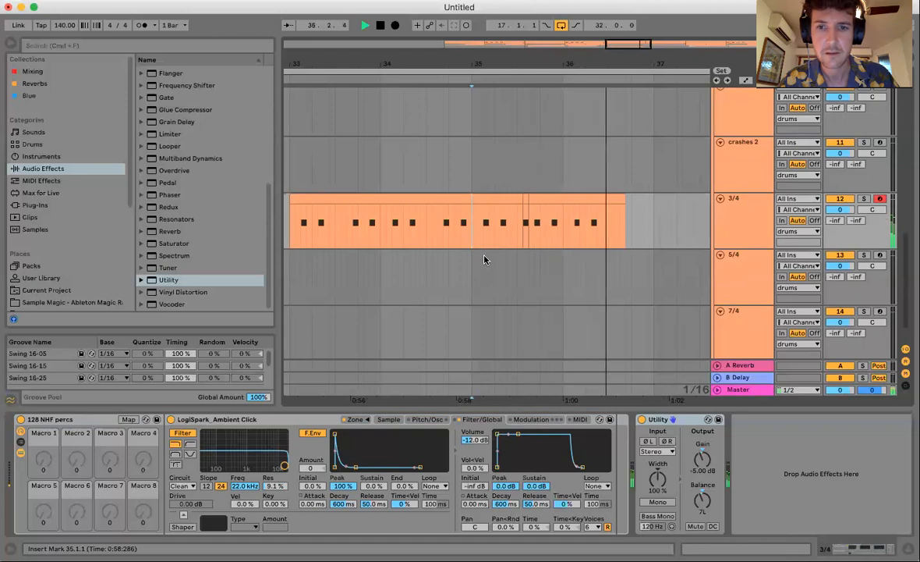
{"action": "key", "text": "space"}
Consolidate bars 33 to 36 of the 3/4 track into one clip and duplicate it over bars 37 to 40.
{"action": "left_click_drag", "start_coordinate": [525, 60], "coordinate": [525, 39]}
{"action": "left_click", "coordinate": [376, 231]}
{"action": "left_click_drag", "start_coordinate": [388, 234], "coordinate": [609, 225]}
{"action": "key", "text": "super+j"}
{"action": "left_click_drag", "start_coordinate": [504, 62], "coordinate": [505, 41]}
{"action": "scroll", "coordinate": [590, 216], "scroll_direction": "right", "scroll_amount": 1}
{"action": "scroll", "coordinate": [590, 217], "scroll_direction": "up", "scroll_amount": 1}
{"action": "key", "text": "super+d"}
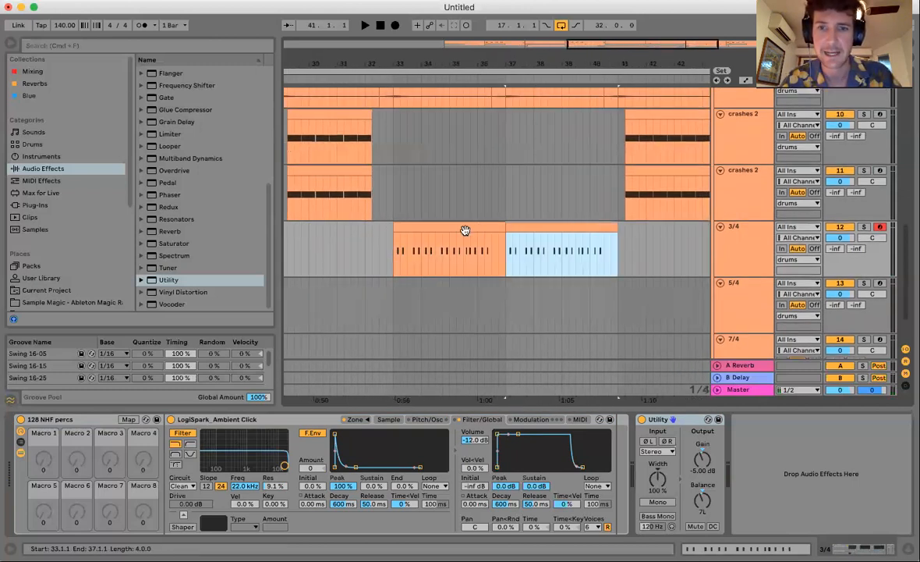
Transpose all notes of the first four-bar 3/4 clip down to A2 and duplicate the clip over bars 37 to 40.
{"action": "scroll", "coordinate": [465, 230], "scroll_direction": "left", "scroll_amount": 1}
{"action": "scroll", "coordinate": [465, 230], "scroll_direction": "up", "scroll_amount": 1}
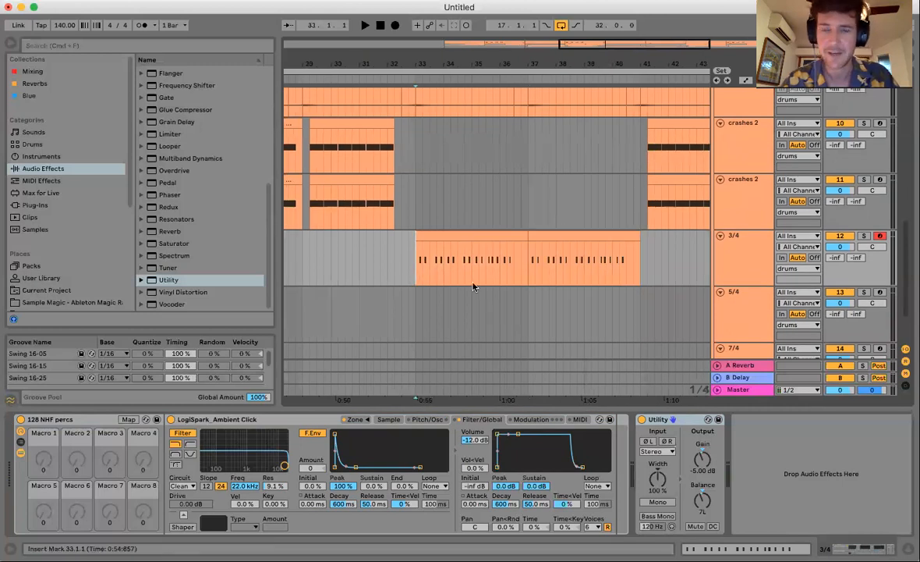
{"action": "double_click", "coordinate": [477, 238]}
{"action": "key", "text": "super+a"}
{"action": "key", "text": "Down"}
{"action": "key", "text": "Down"}
{"action": "key", "text": "Down"}
{"action": "key", "text": "Down"}
{"action": "key", "text": "Down"}
{"action": "key", "text": "Down"}
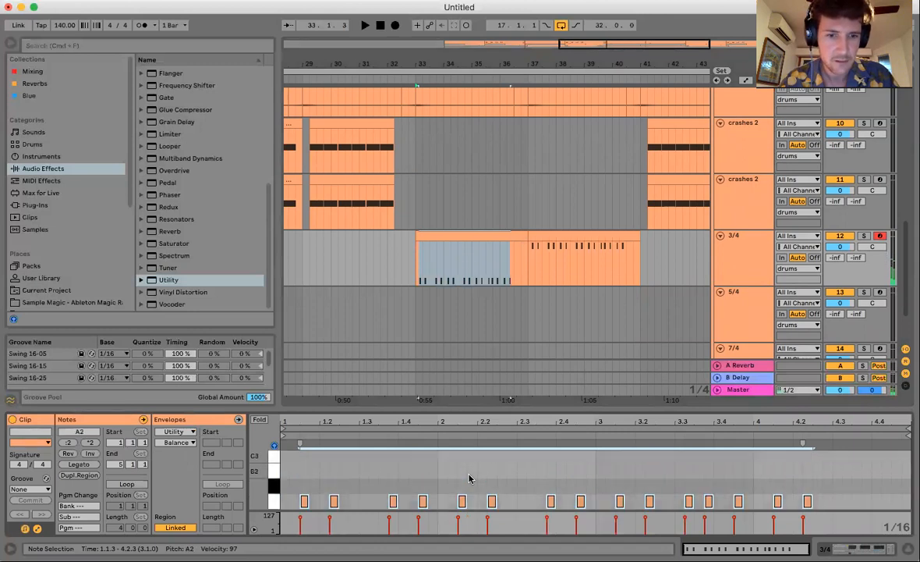
{"action": "key", "text": "Up"}
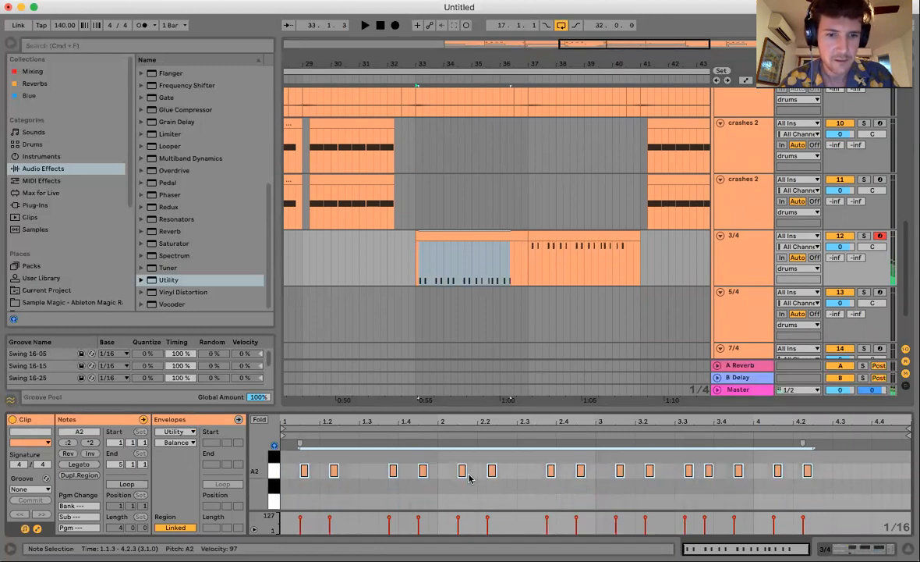
{"action": "left_click", "coordinate": [483, 238]}
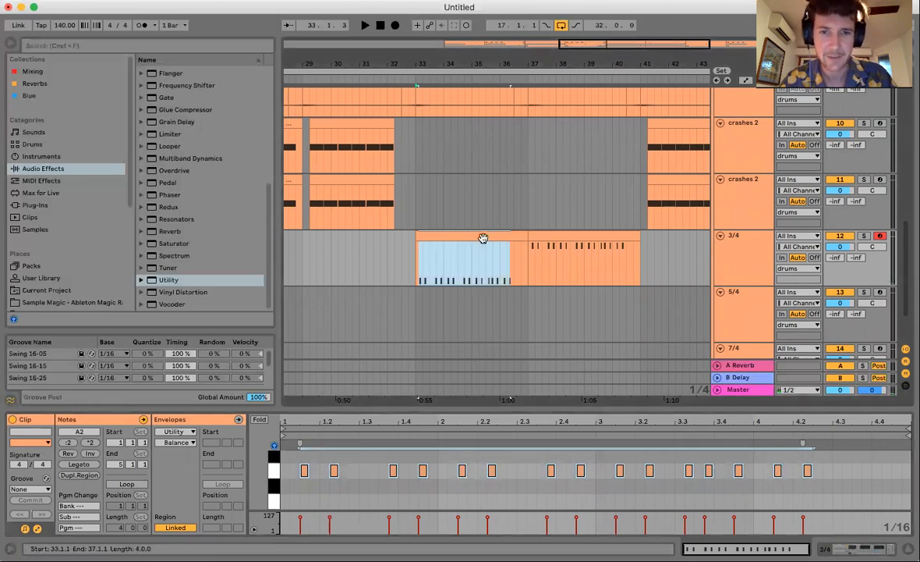
{"action": "key", "text": "super+d"}
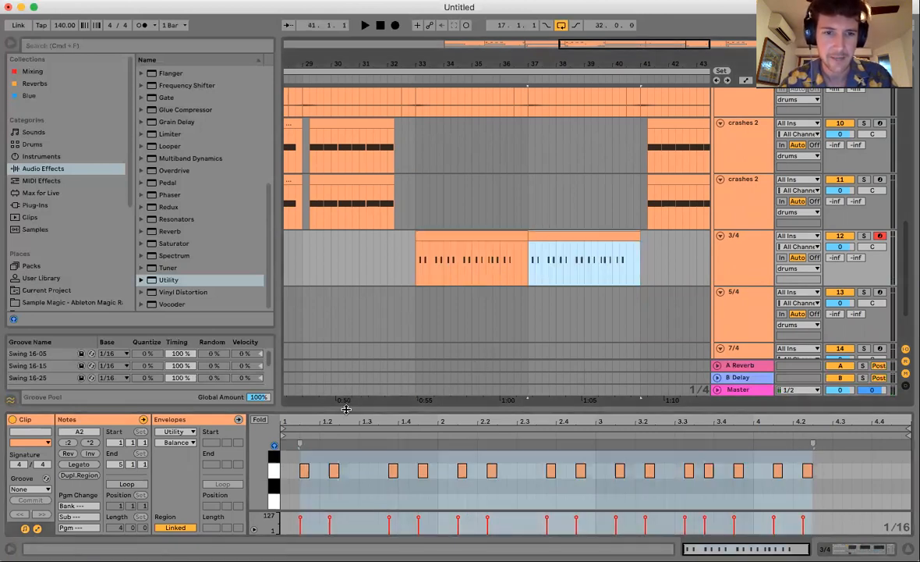
Enlarge the note editor and bring up the notes of the 3/4 clip at bars 33 to 36.
{"action": "left_click_drag", "start_coordinate": [346, 408], "coordinate": [346, 372]}
{"action": "left_click", "coordinate": [362, 441]}
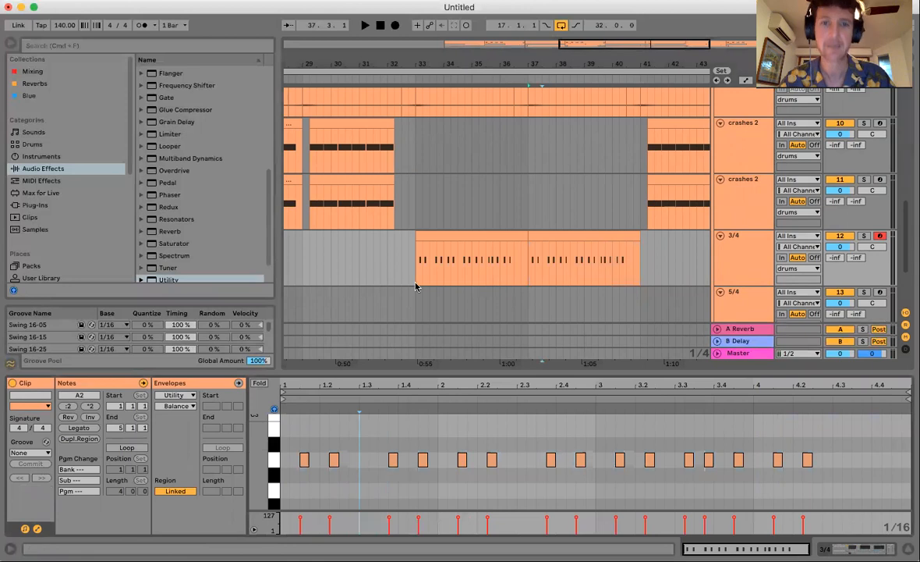
{"action": "left_click_drag", "start_coordinate": [421, 260], "coordinate": [528, 259]}
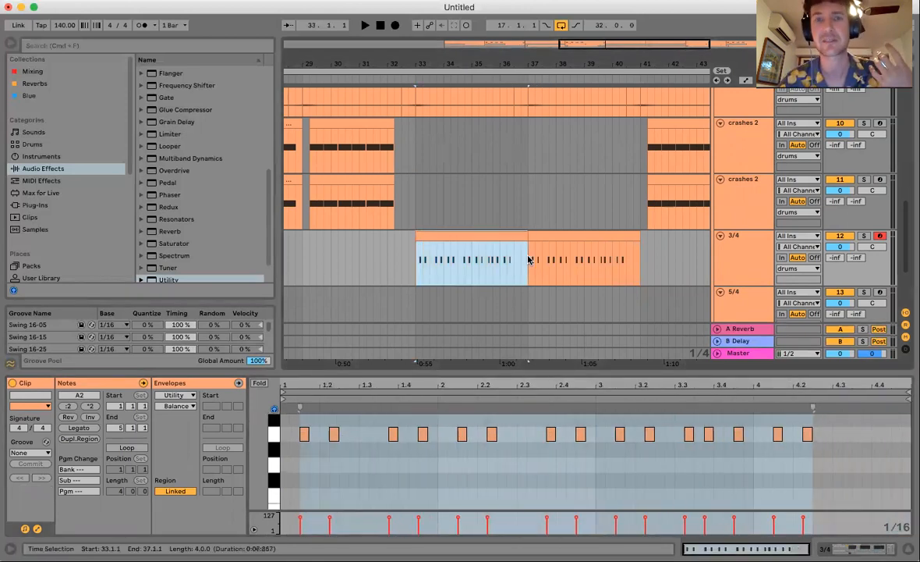
{"action": "left_click_drag", "start_coordinate": [420, 268], "coordinate": [528, 269]}
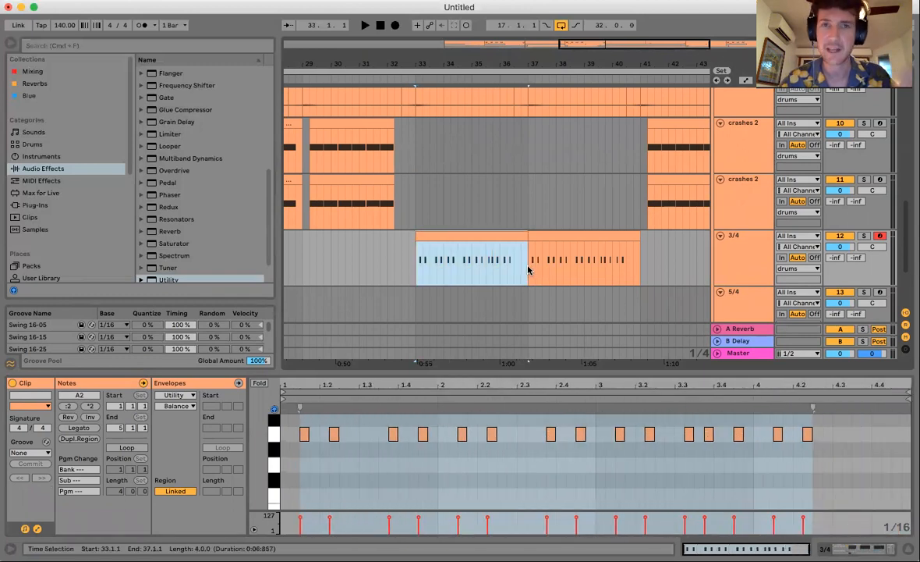
{"action": "left_click", "coordinate": [417, 219]}
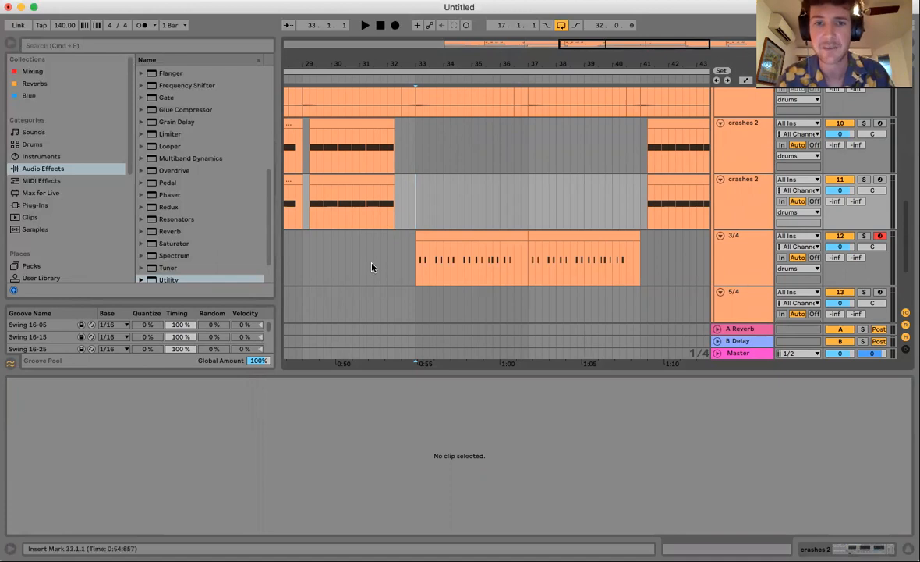
{"action": "left_click", "coordinate": [430, 235]}
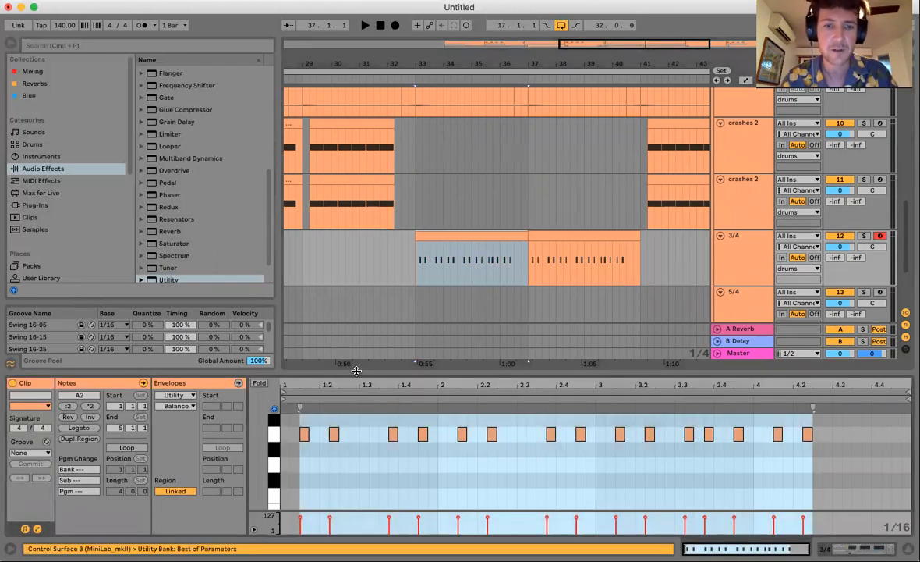
{"action": "left_click_drag", "start_coordinate": [354, 370], "coordinate": [353, 362]}
{"action": "scroll", "coordinate": [356, 464], "scroll_direction": "up", "scroll_amount": 3}
Lower the hits at 1.2.2, 1.4.3, 2.2.2 and 2.4.3 in the first 3/4 clip to G#2.
{"action": "left_click", "coordinate": [334, 482]}
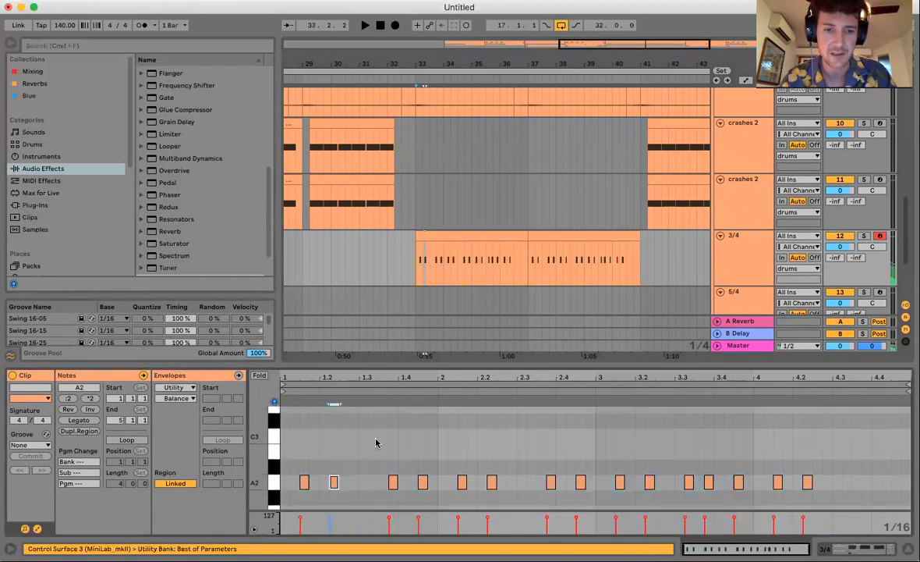
{"action": "scroll", "coordinate": [377, 438], "scroll_direction": "down", "scroll_amount": 2}
{"action": "key", "text": "Down"}
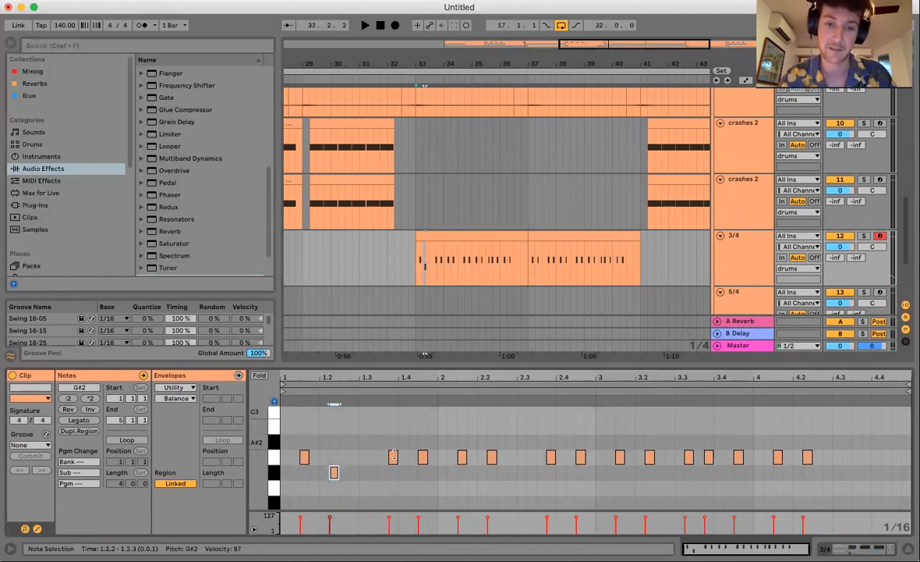
{"action": "left_click", "coordinate": [422, 458]}
{"action": "key", "text": "Down"}
{"action": "left_click", "coordinate": [491, 458]}
{"action": "key", "text": "Down"}
{"action": "left_click", "coordinate": [580, 458]}
{"action": "key", "text": "Down"}
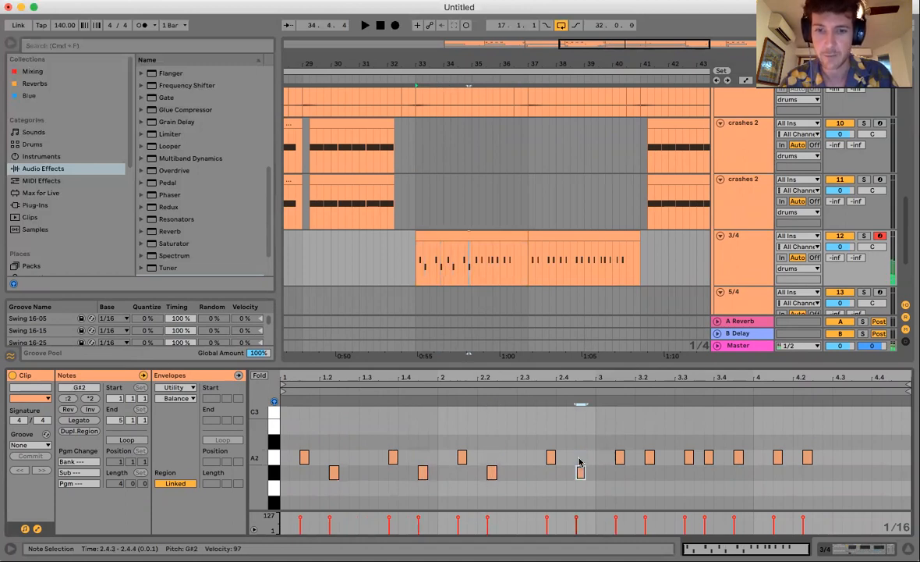
Lower the hits at 3.2.2, 3.4.3 and 4.2.2 to G#2 and duplicate the clip over bars 37 to 40.
{"action": "left_click", "coordinate": [650, 458]}
{"action": "key", "text": "Down"}
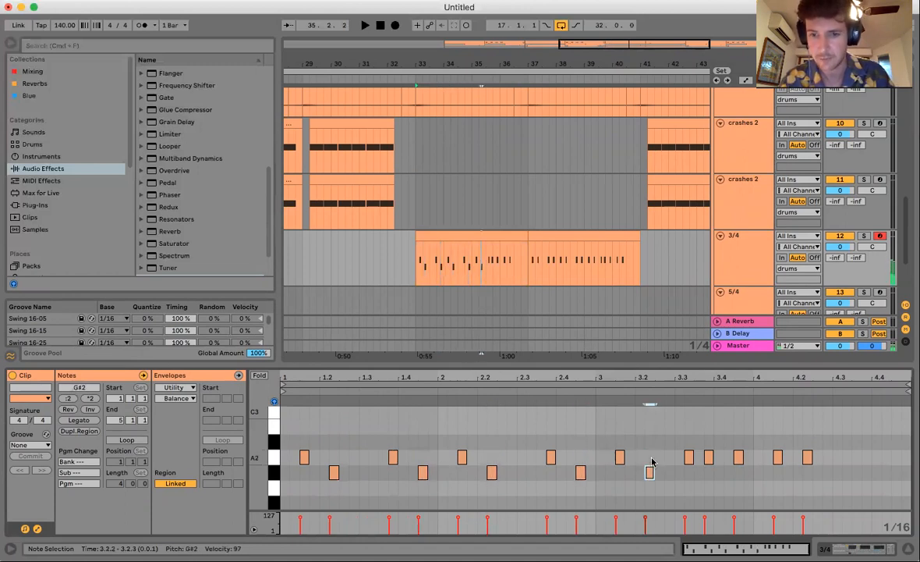
{"action": "left_click", "coordinate": [739, 457]}
{"action": "key", "text": "Down"}
{"action": "left_click", "coordinate": [807, 458]}
{"action": "key", "text": "Down"}
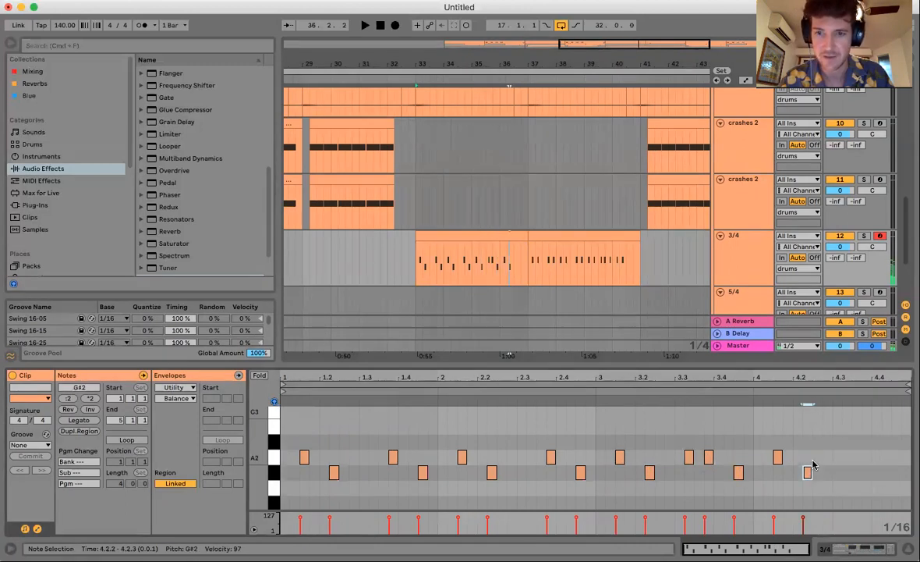
{"action": "left_click", "coordinate": [478, 239]}
{"action": "left_click", "coordinate": [592, 273]}
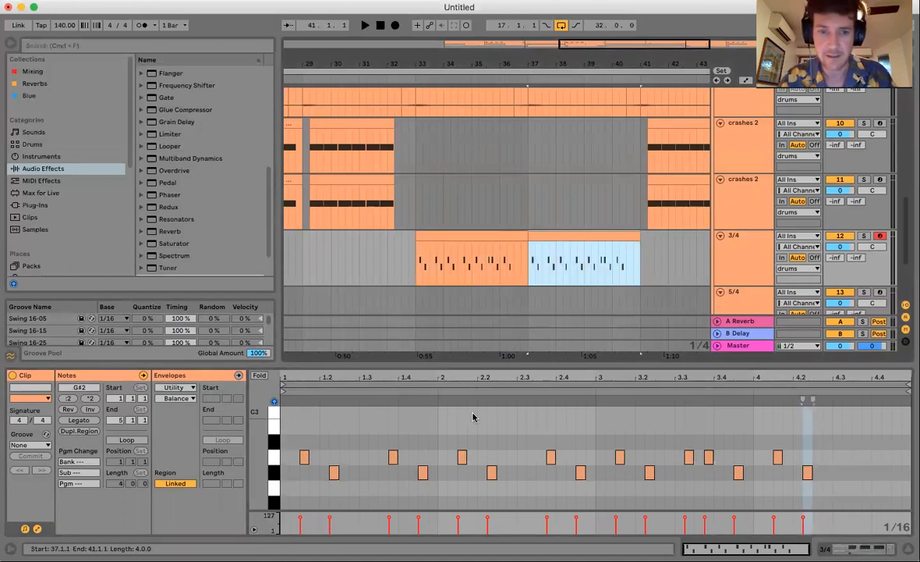
Hide the note editor and play the 3/4 pattern with its alternating pitches from bar 33.
{"action": "left_click_drag", "start_coordinate": [534, 363], "coordinate": [532, 348]}
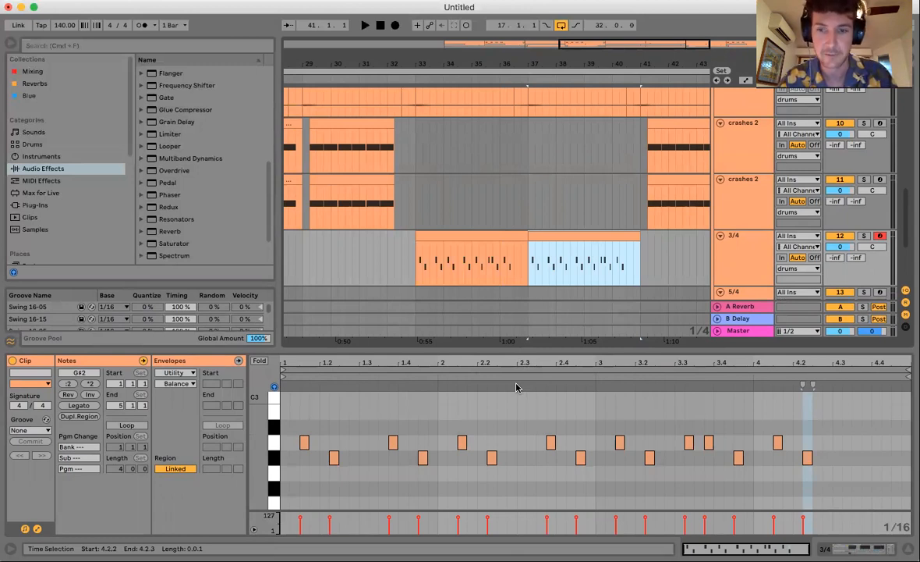
{"action": "left_click_drag", "start_coordinate": [525, 349], "coordinate": [528, 494]}
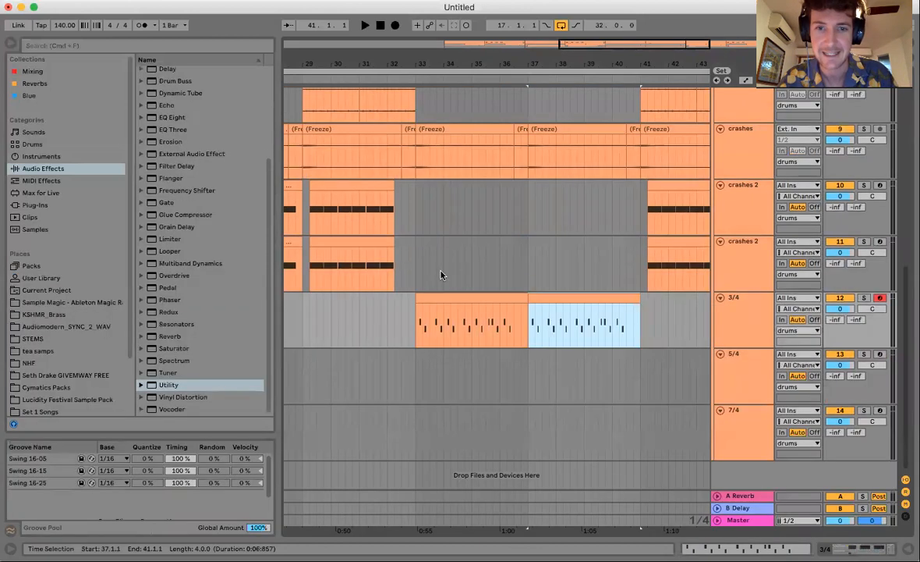
{"action": "left_click", "coordinate": [414, 320]}
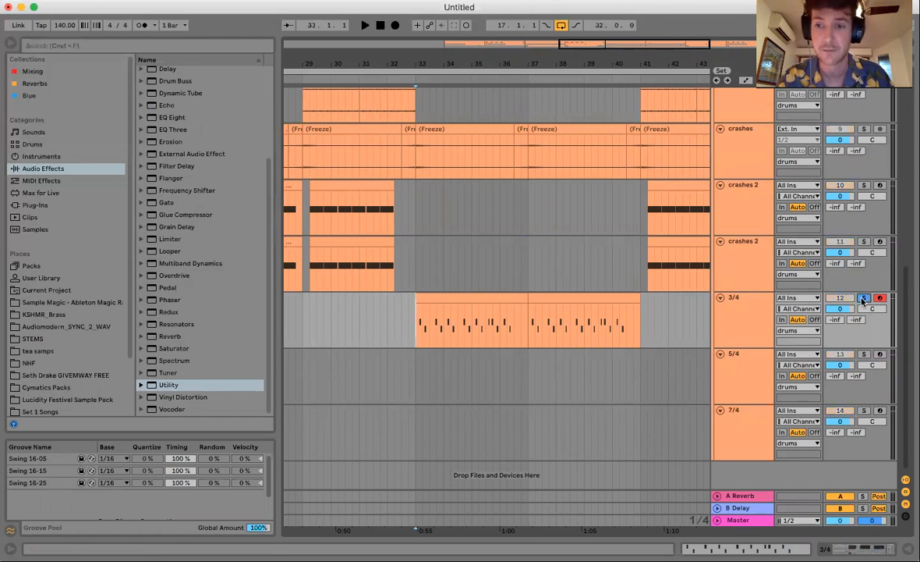
{"action": "key", "text": "space"}
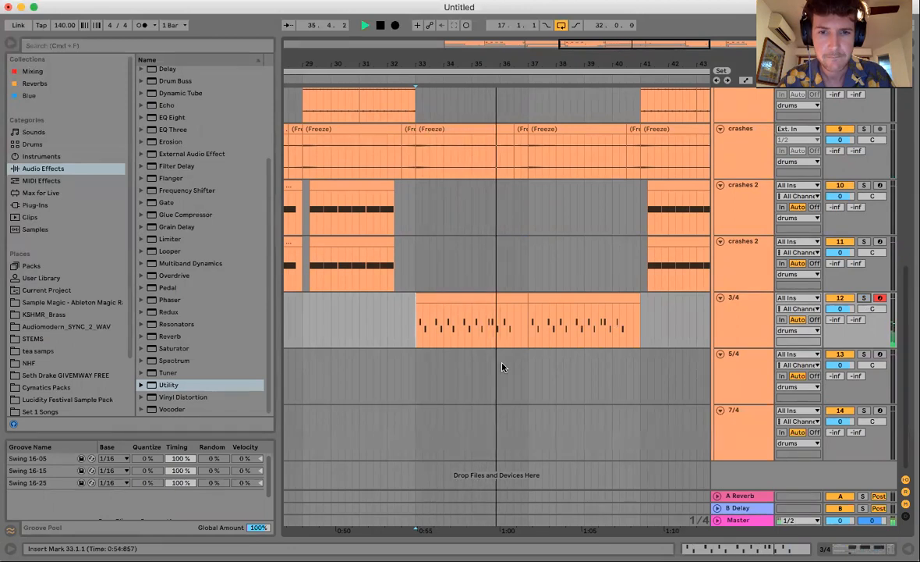
{"action": "key", "text": "space"}
Open the first 3/4 clip in an enlarged note editor and raise all its G#2 hits to A2.
{"action": "double_click", "coordinate": [460, 295]}
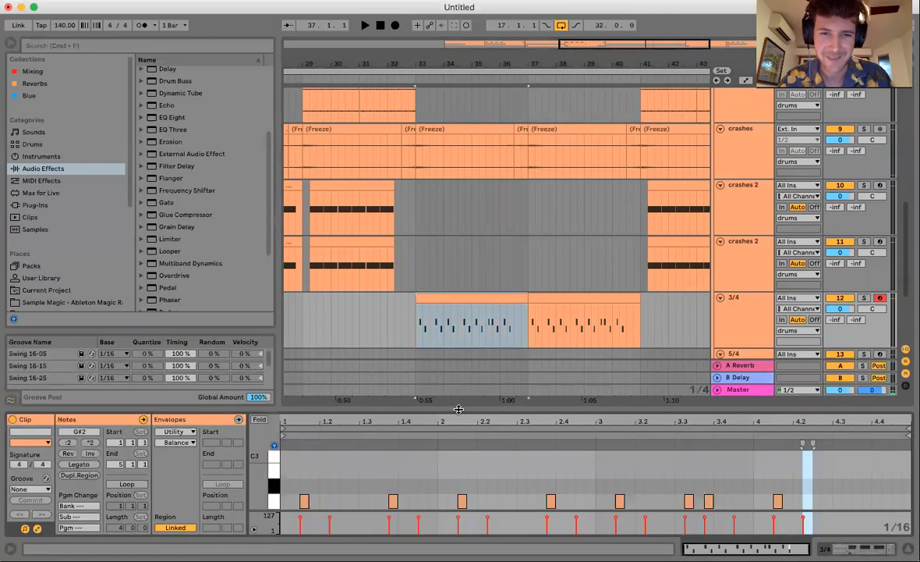
{"action": "left_click_drag", "start_coordinate": [461, 407], "coordinate": [452, 323]}
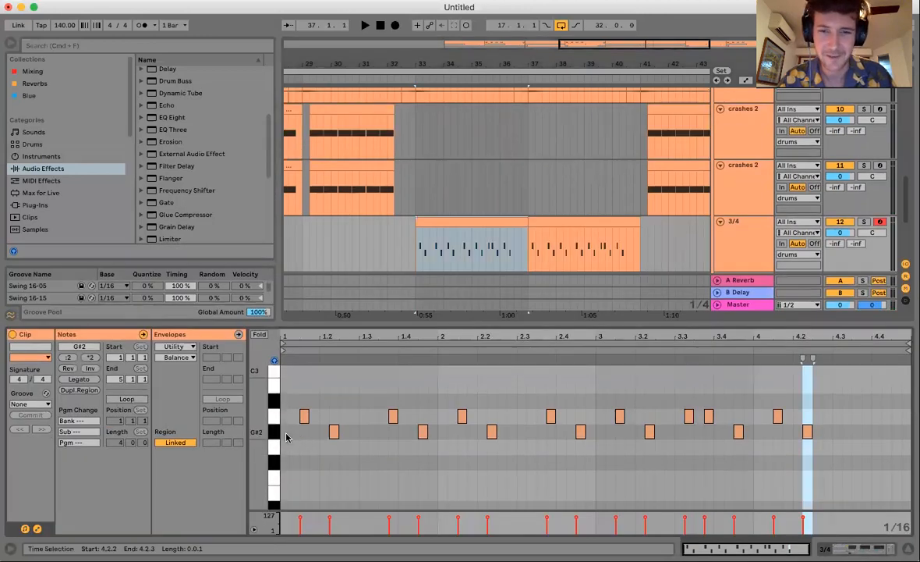
{"action": "left_click_drag", "start_coordinate": [295, 431], "coordinate": [809, 435]}
{"action": "key", "text": "Up"}
{"action": "left_click_drag", "start_coordinate": [315, 403], "coordinate": [436, 419]}
Transpose all notes of the first 3/4 clip down to F#2 and play the pattern from bar 33.
{"action": "key", "text": "super+a"}
{"action": "key", "text": "Down"}
{"action": "key", "text": "Down"}
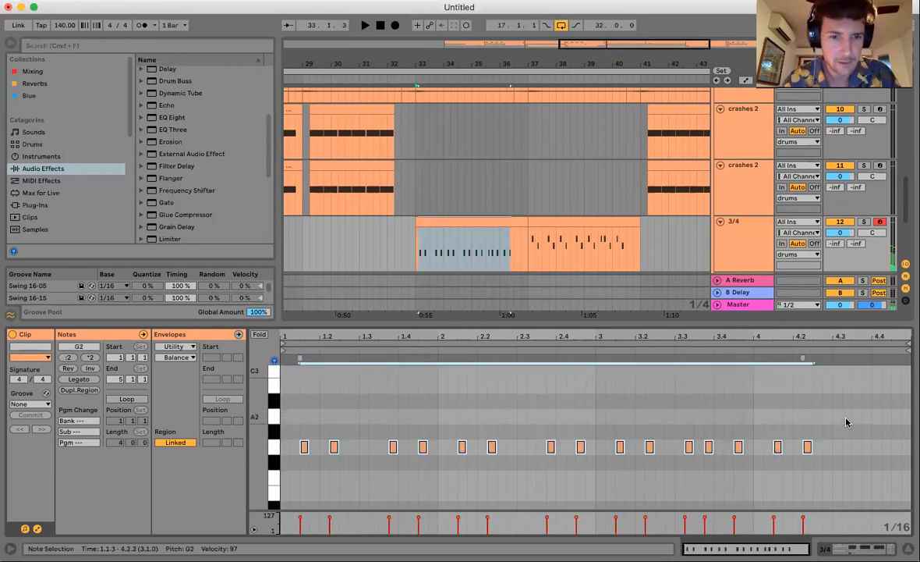
{"action": "key", "text": "Down"}
{"action": "key", "text": "Down"}
{"action": "key", "text": "Up"}
{"action": "left_click", "coordinate": [427, 256]}
{"action": "left_click", "coordinate": [414, 259]}
{"action": "key", "text": "space"}
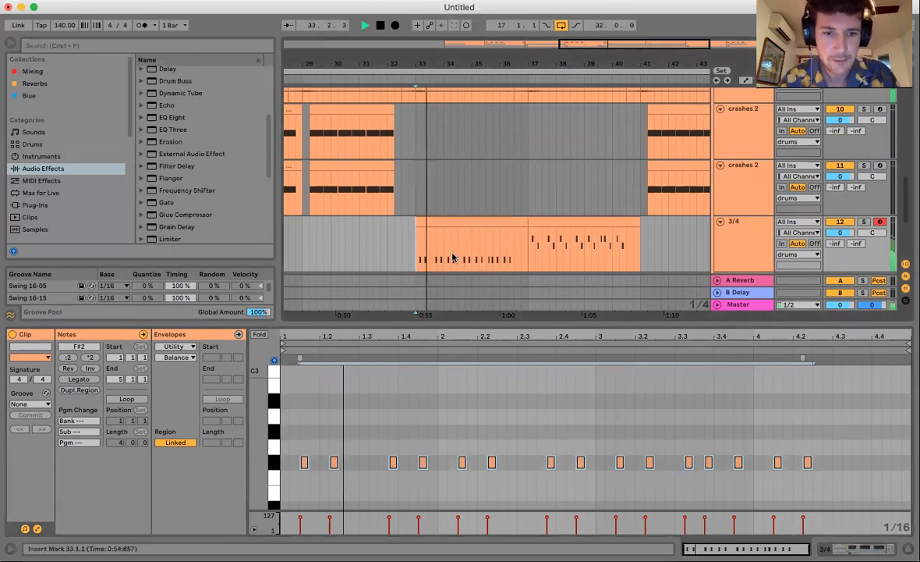
{"action": "key", "text": "space"}
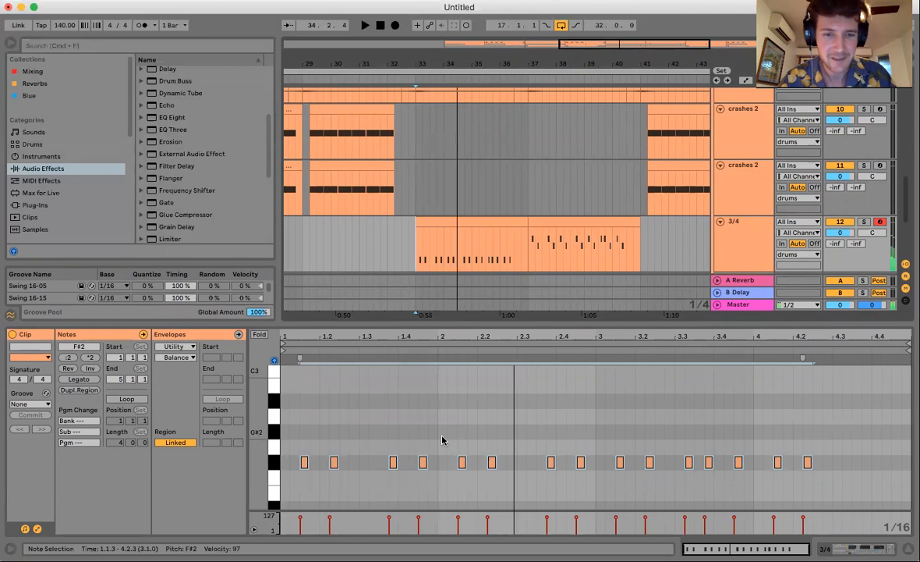
Transpose all notes of the first 3/4 clip down to F2 and start playback to hear the new pitch.
{"action": "left_click", "coordinate": [444, 431]}
{"action": "key", "text": "super+a"}
{"action": "key", "text": "Down"}
{"action": "key", "text": "Down"}
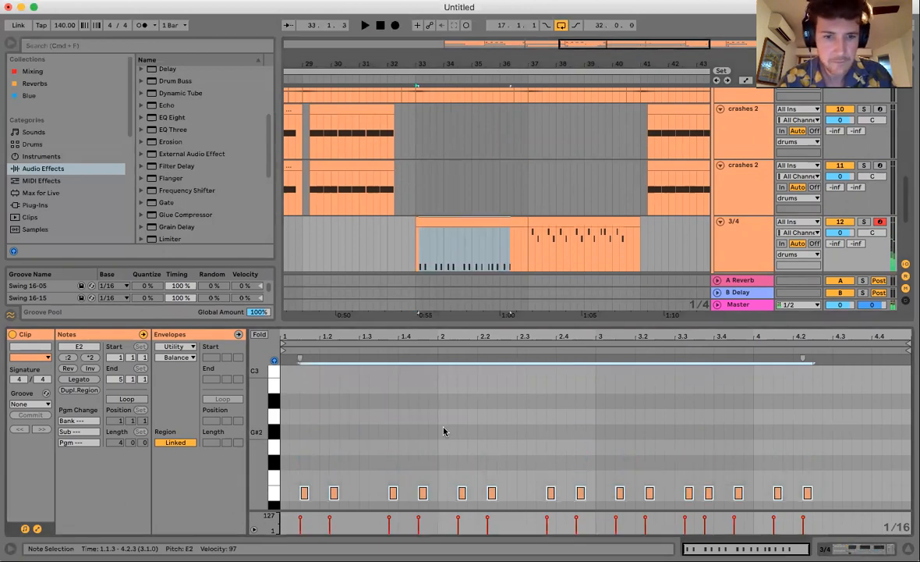
{"action": "key", "text": "Up"}
{"action": "key", "text": "space"}
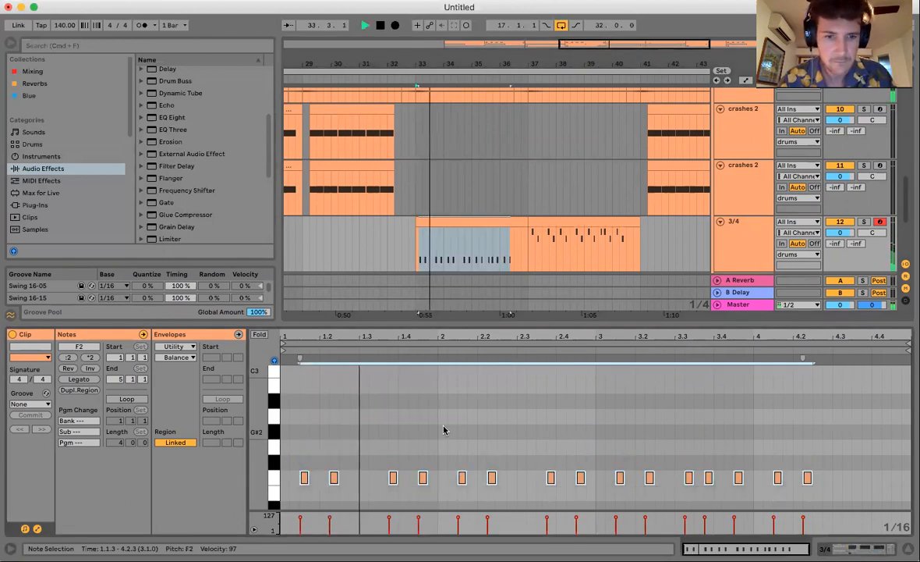
Raise the hits at 1.3.4, 2.3.4 and 3.3.4 to F#2, playing the clip to check the accents.
{"action": "left_click", "coordinate": [393, 477]}
{"action": "key", "text": "space"}
{"action": "key", "text": "Up"}
{"action": "left_click", "coordinate": [551, 478]}
{"action": "key", "text": "Up"}
{"action": "key", "text": "space"}
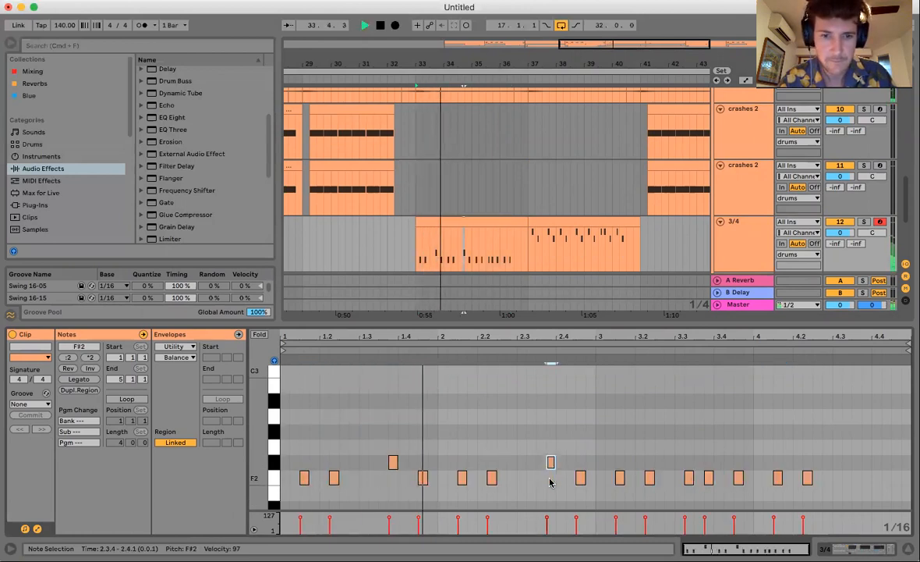
{"action": "left_click", "coordinate": [709, 478]}
{"action": "key", "text": "Up"}
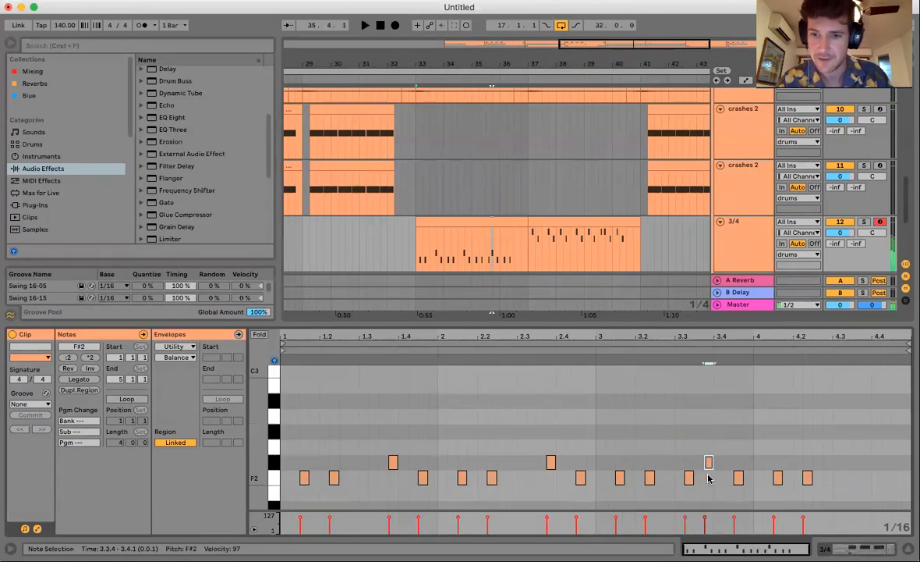
Duplicate the F2 and F#2 clip over bars 37 to 40 and play the pattern from bar 33.
{"action": "left_click", "coordinate": [489, 231]}
{"action": "left_click_drag", "start_coordinate": [301, 465], "coordinate": [808, 460]}
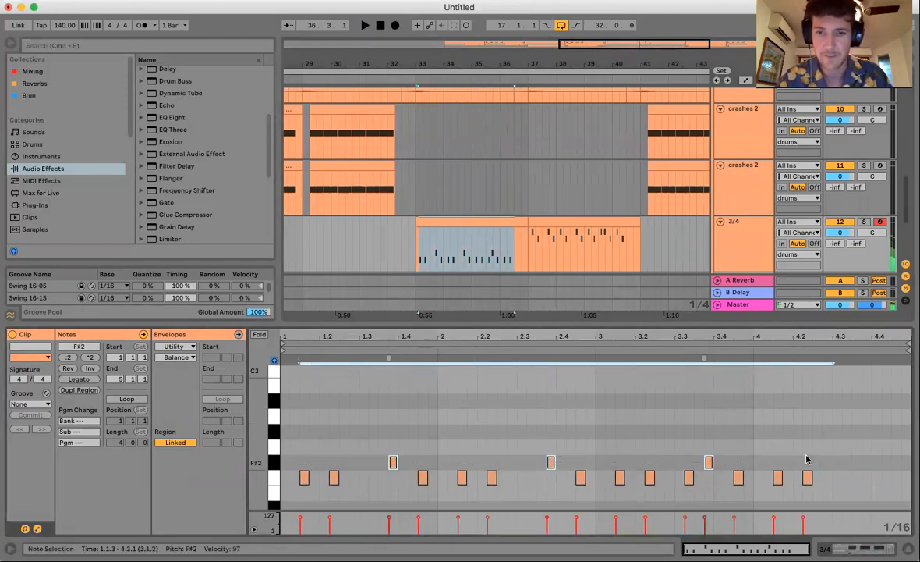
{"action": "left_click", "coordinate": [274, 478]}
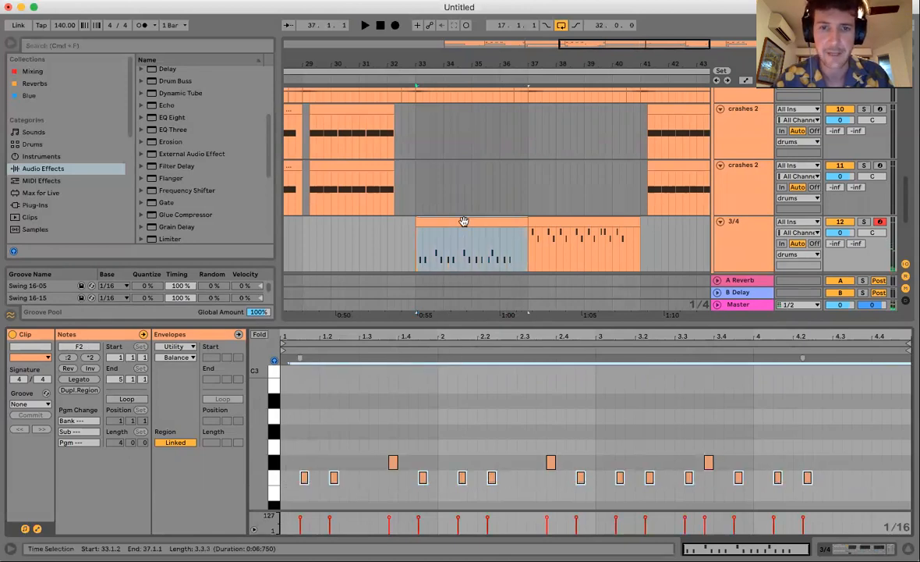
{"action": "key", "text": "super+d"}
{"action": "left_click", "coordinate": [413, 259]}
{"action": "left_click", "coordinate": [468, 376]}
{"action": "key", "text": "space"}
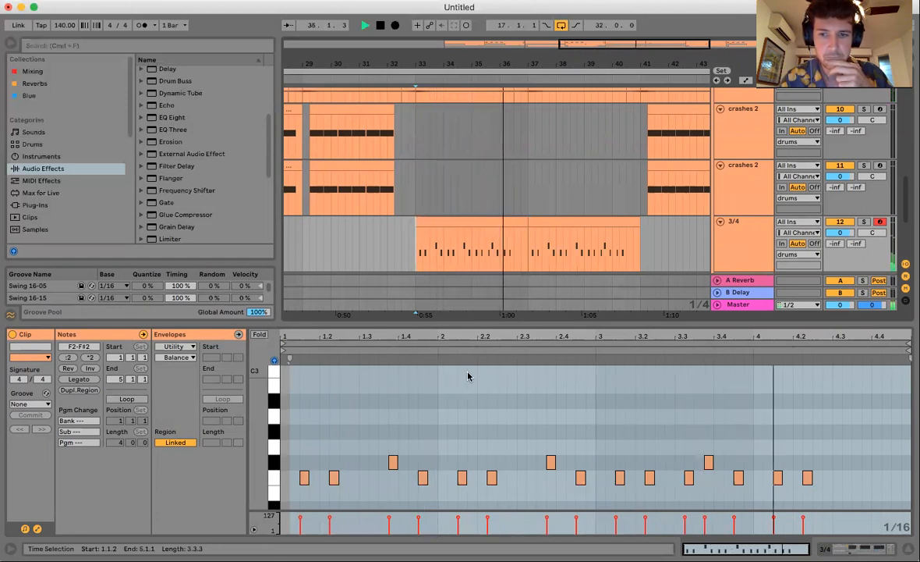
Stop playback and insert an empty two-bar MIDI clip at bar 33 on the 5/4 track.
{"action": "key", "text": "space"}
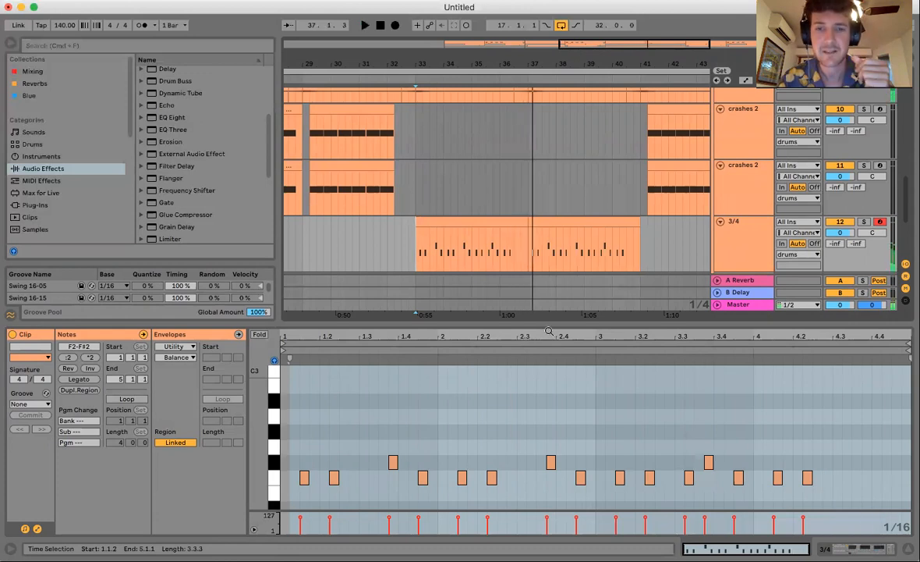
{"action": "key", "text": "super+alt+l"}
{"action": "left_click", "coordinate": [415, 342]}
{"action": "scroll", "coordinate": [416, 342], "scroll_direction": "right", "scroll_amount": 1}
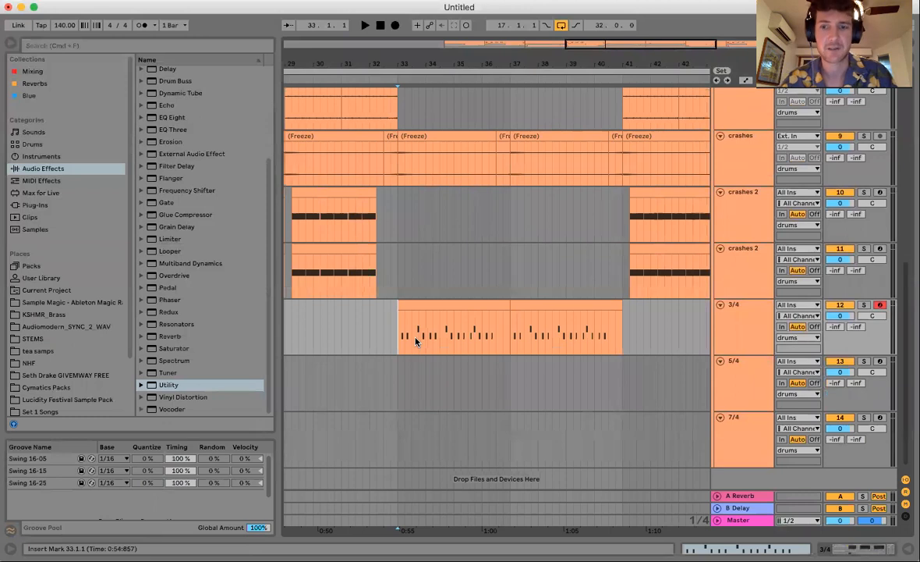
{"action": "scroll", "coordinate": [415, 341], "scroll_direction": "down", "scroll_amount": 1}
{"action": "left_click", "coordinate": [421, 299]}
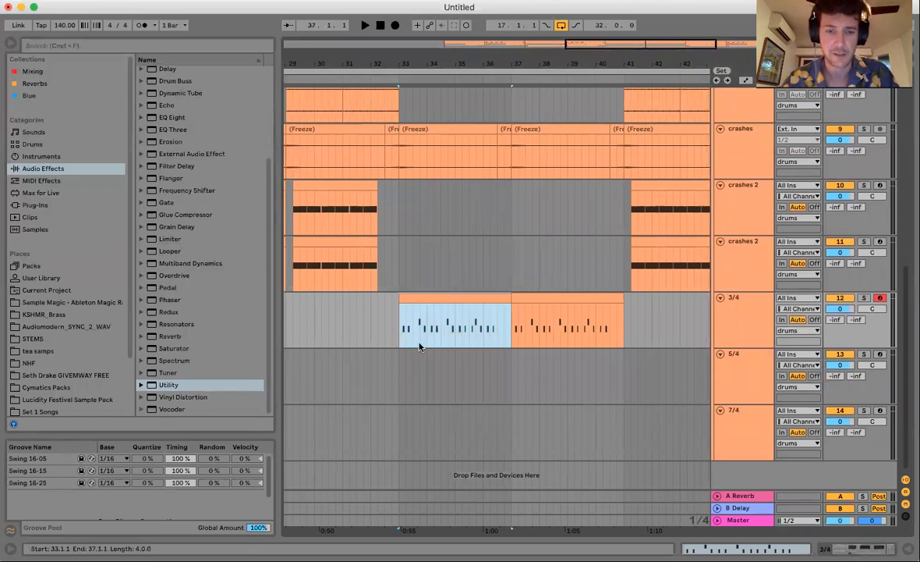
{"action": "left_click_drag", "start_coordinate": [403, 387], "coordinate": [454, 390]}
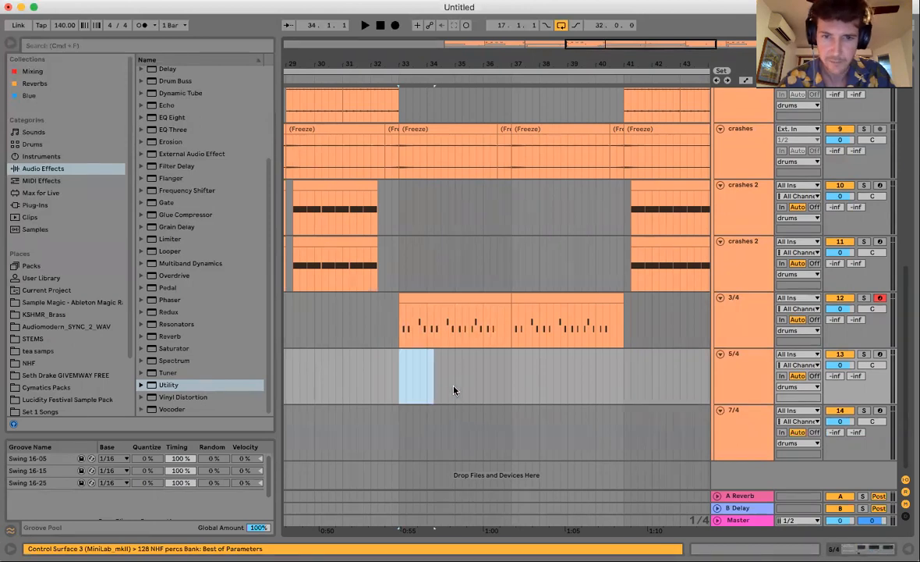
{"action": "key", "text": "super+shift+m"}
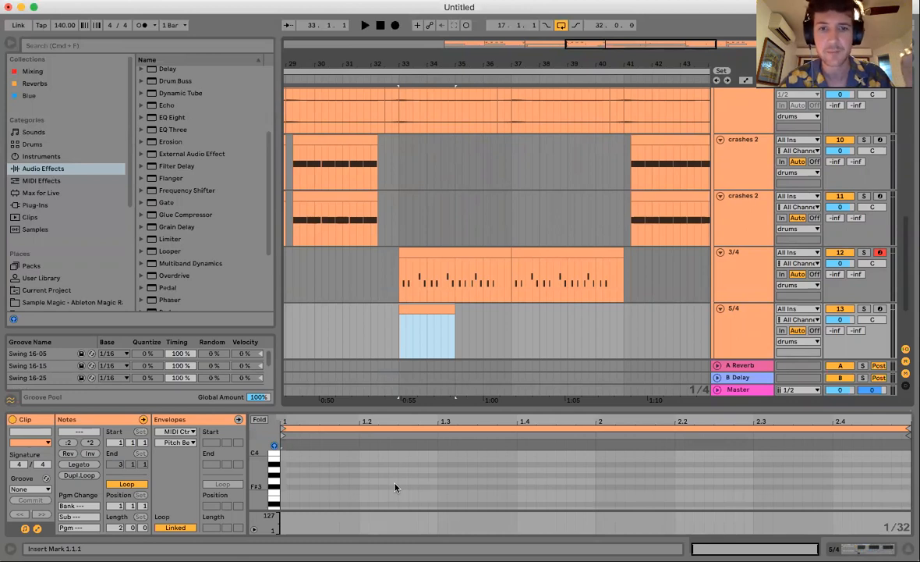
Enter a run of consecutive 1/32 A3 notes from 1.1.1 in the 5/4 clip, setting the first note's velocity to about 77.
{"action": "double_click", "coordinate": [288, 470]}
{"action": "left_click_drag", "start_coordinate": [282, 529], "coordinate": [282, 520]}
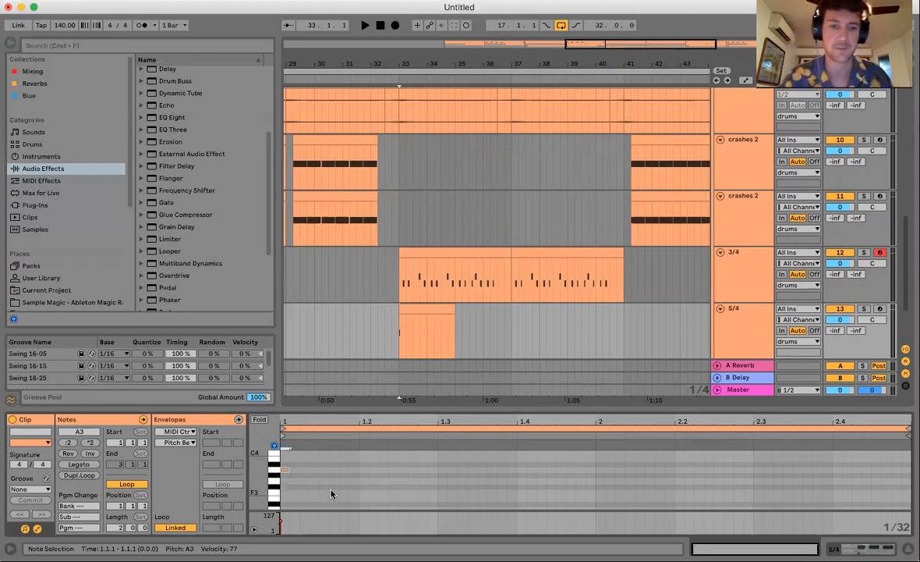
{"action": "left_click", "coordinate": [297, 473]}
{"action": "double_click", "coordinate": [298, 472]}
{"action": "double_click", "coordinate": [306, 471]}
{"action": "double_click", "coordinate": [318, 471]}
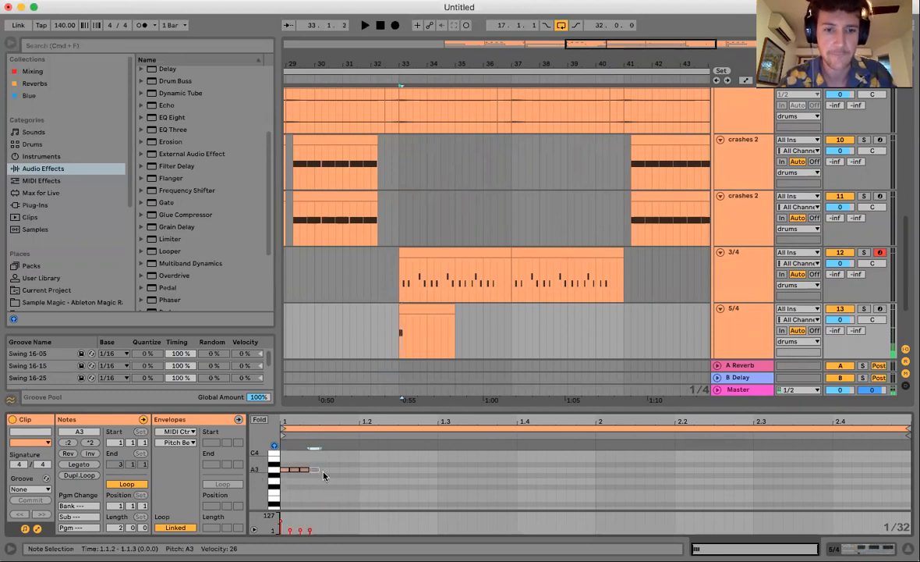
{"action": "double_click", "coordinate": [328, 471]}
{"action": "left_click_drag", "start_coordinate": [336, 471], "coordinate": [334, 471]}
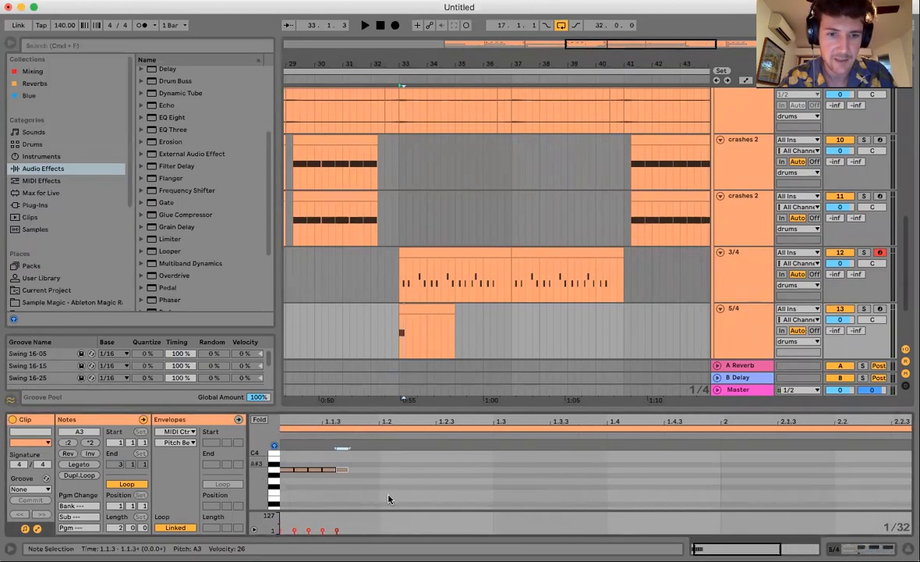
Raise the sixth 1/32 note's velocity close to the first note's and delete the four filler notes between them.
{"action": "scroll", "coordinate": [286, 480], "scroll_direction": "up", "scroll_amount": 3}
{"action": "left_click_drag", "start_coordinate": [353, 468], "coordinate": [356, 469]}
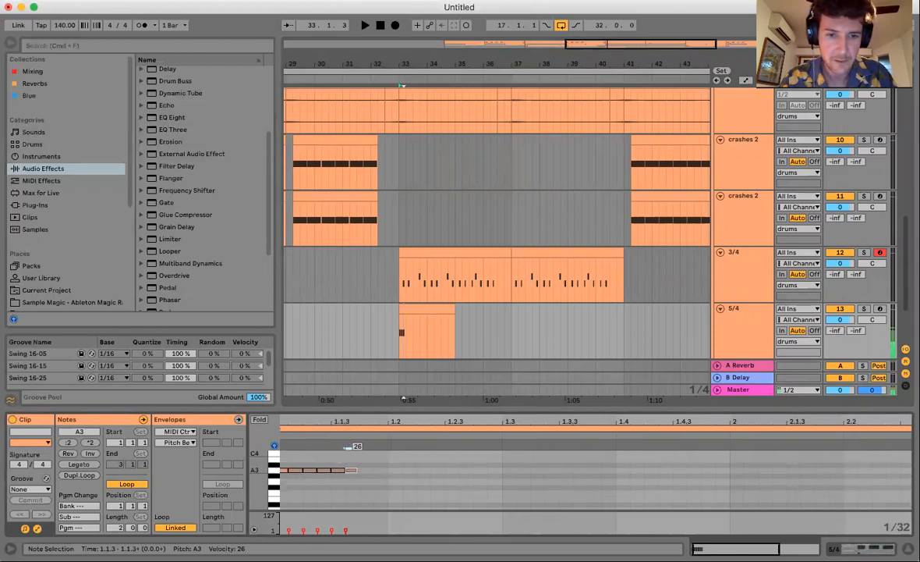
{"action": "left_click_drag", "start_coordinate": [346, 525], "coordinate": [346, 526]}
{"action": "scroll", "coordinate": [403, 493], "scroll_direction": "left", "scroll_amount": 1}
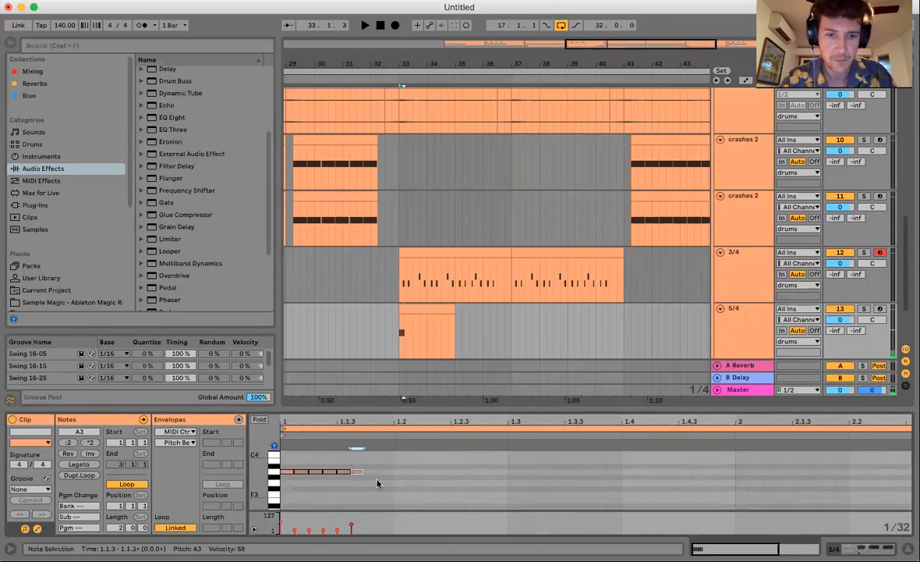
{"action": "left_click_drag", "start_coordinate": [357, 472], "coordinate": [357, 471]}
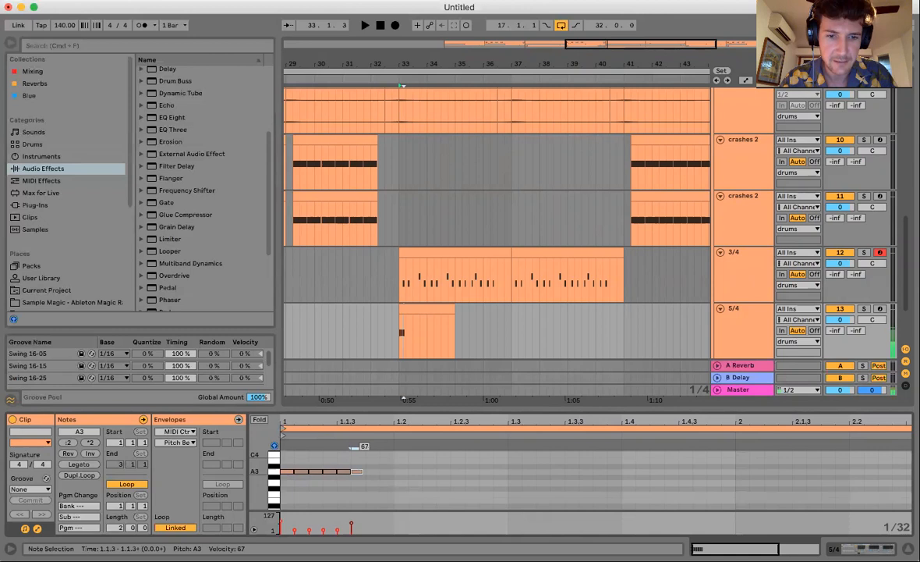
{"action": "left_click", "coordinate": [343, 461]}
{"action": "left_click_drag", "start_coordinate": [344, 457], "coordinate": [304, 480]}
{"action": "key", "text": "Delete"}
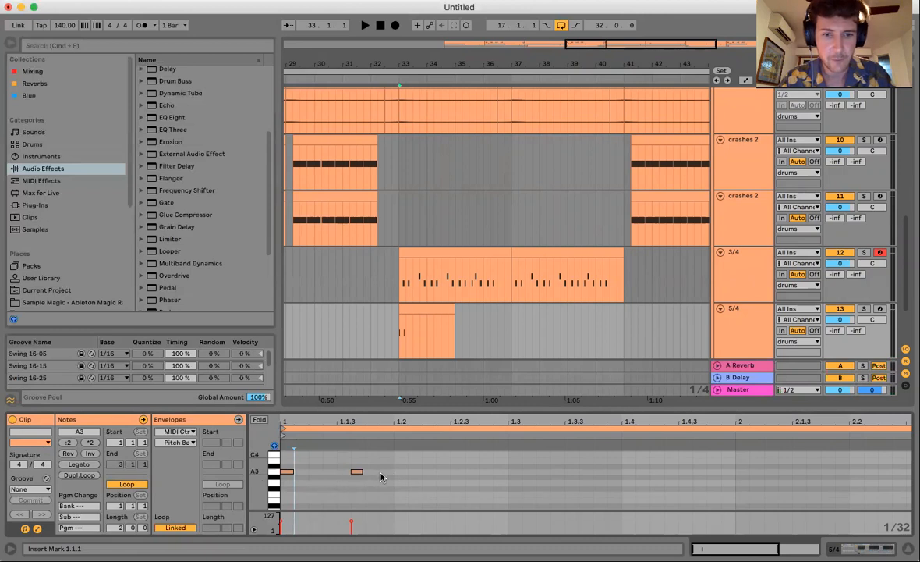
Add A3 hits every five 1/32 steps through the rest of the 5/4 clip's first bar.
{"action": "double_click", "coordinate": [429, 472]}
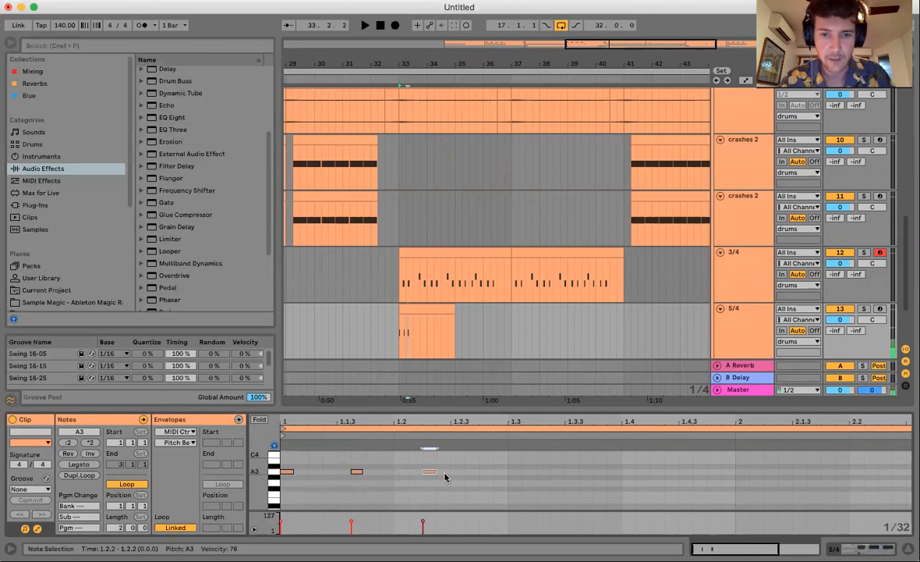
{"action": "double_click", "coordinate": [501, 472]}
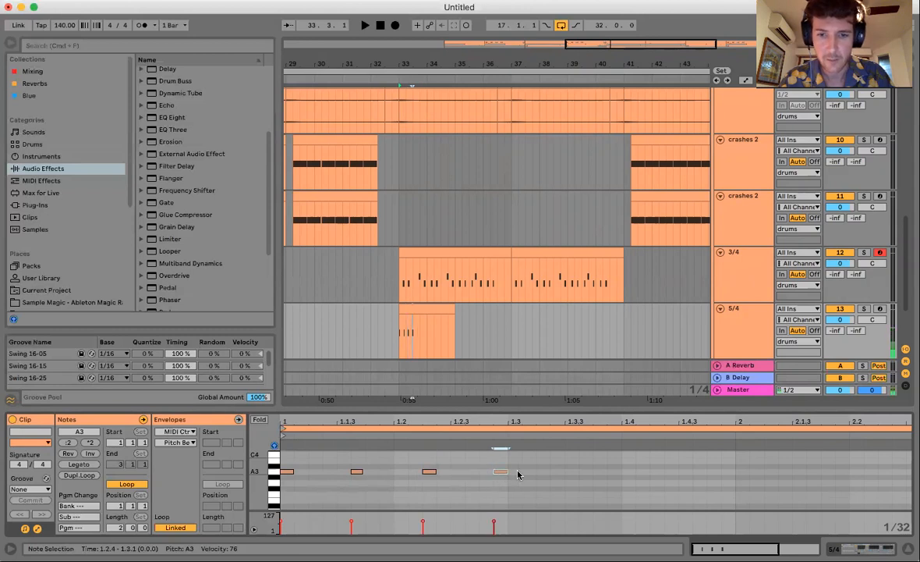
{"action": "double_click", "coordinate": [572, 472]}
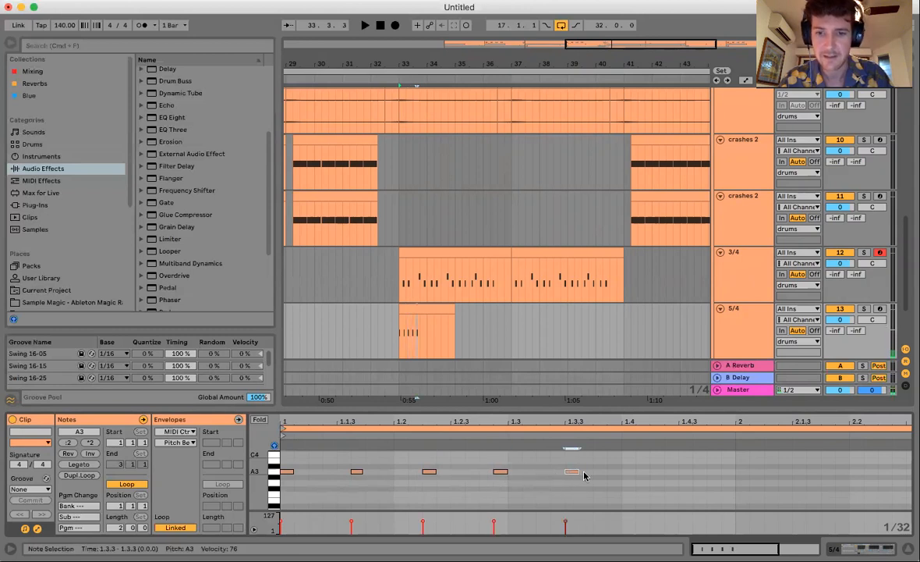
{"action": "double_click", "coordinate": [643, 472]}
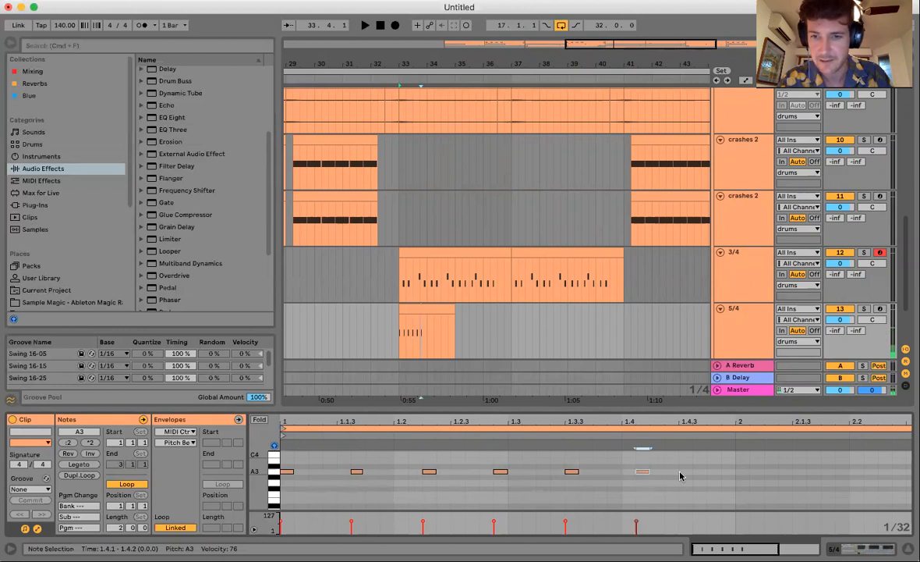
{"action": "double_click", "coordinate": [710, 472]}
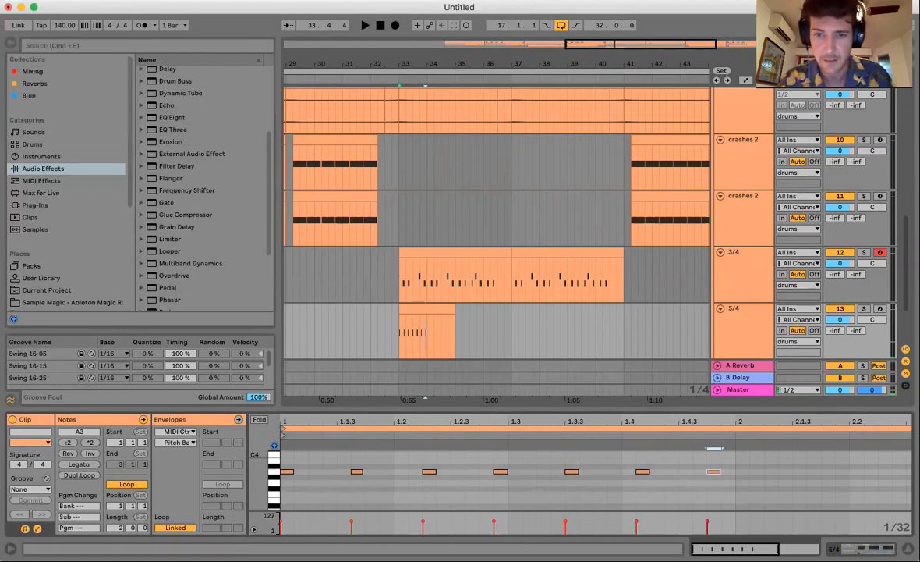
Continue the A3 hits every five 1/32 steps through the 5/4 clip's second bar, ending at 2.4.3.
{"action": "left_click_drag", "start_coordinate": [515, 422], "coordinate": [513, 383]}
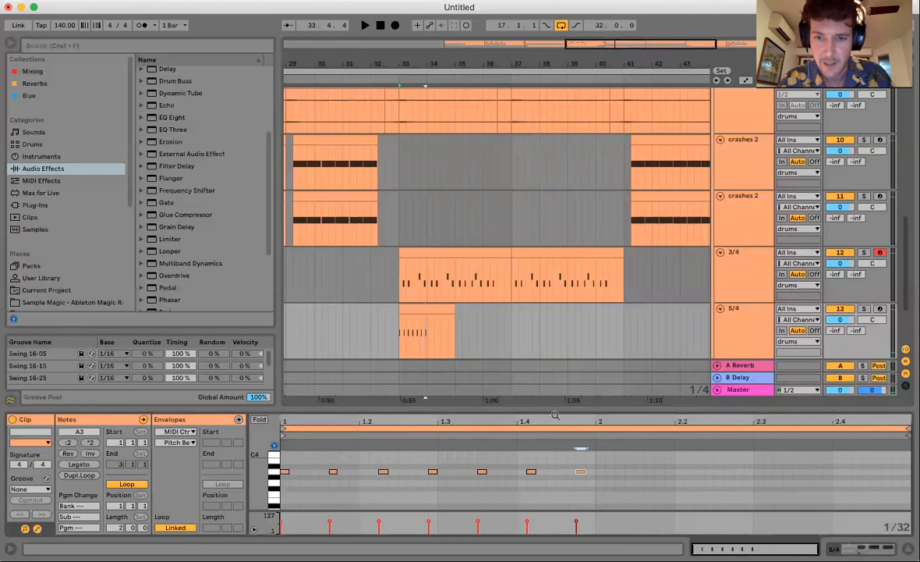
{"action": "double_click", "coordinate": [630, 473]}
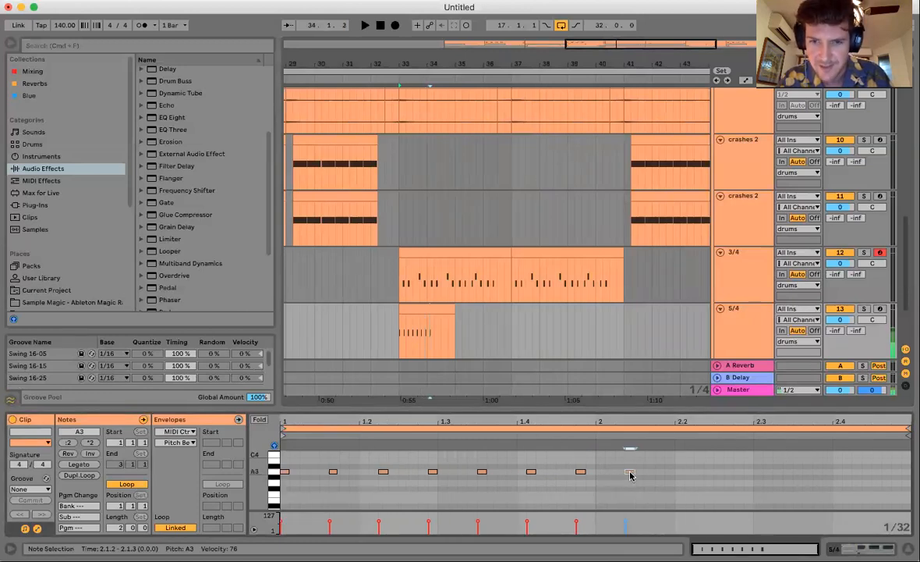
{"action": "double_click", "coordinate": [679, 472]}
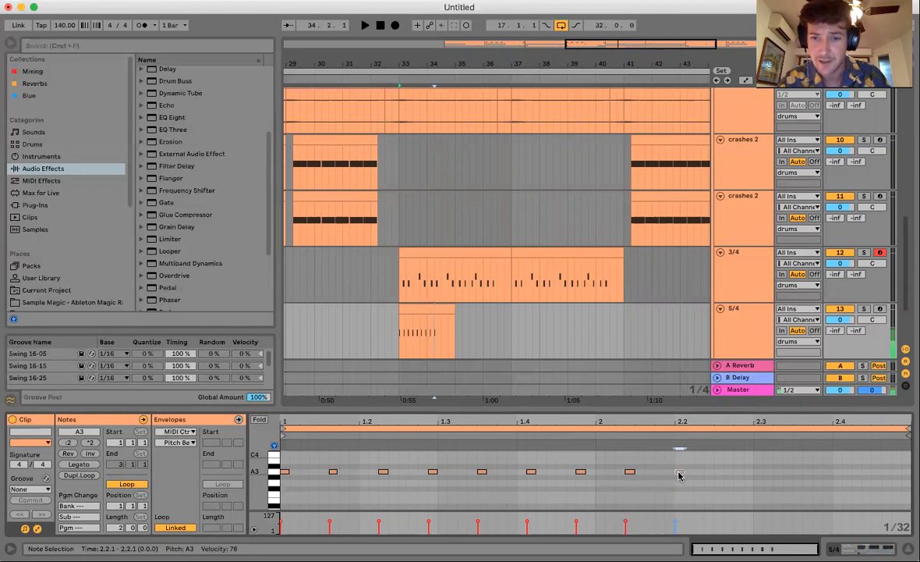
{"action": "left_click", "coordinate": [724, 488]}
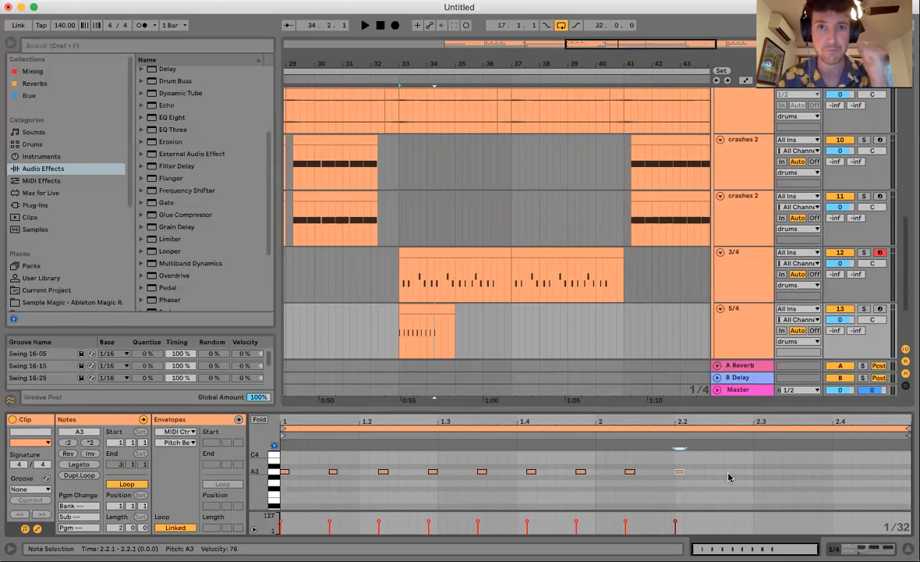
{"action": "double_click", "coordinate": [728, 474]}
{"action": "left_click", "coordinate": [742, 475]}
{"action": "double_click", "coordinate": [777, 473]}
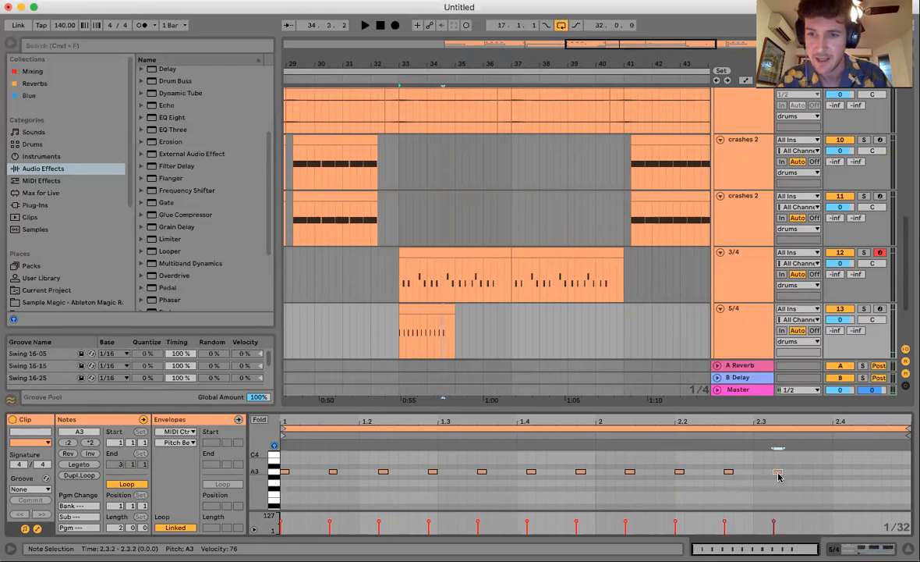
{"action": "double_click", "coordinate": [827, 474]}
{"action": "double_click", "coordinate": [877, 473]}
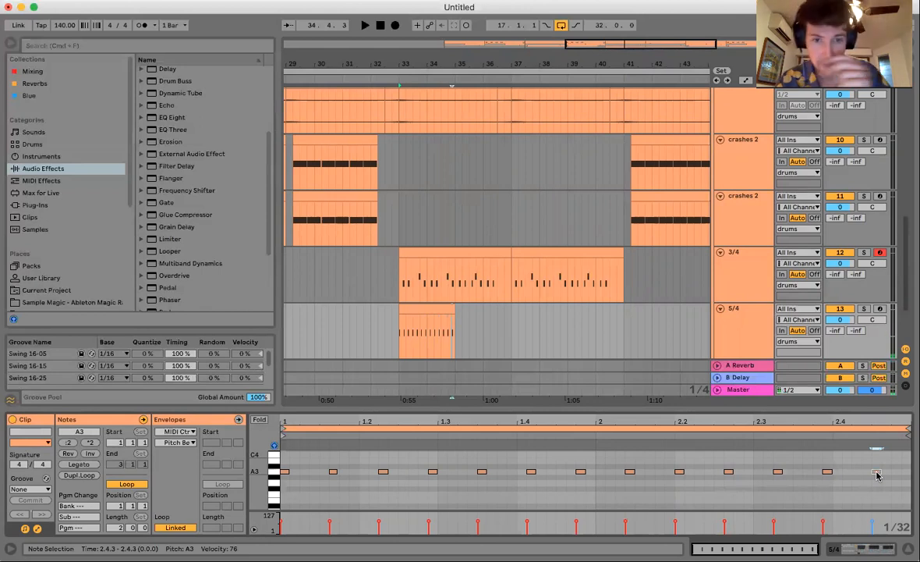
Deactivate the 3/4 track and play the new 5/4 clip from bar 33.
{"action": "left_click", "coordinate": [472, 338]}
{"action": "left_click", "coordinate": [395, 348]}
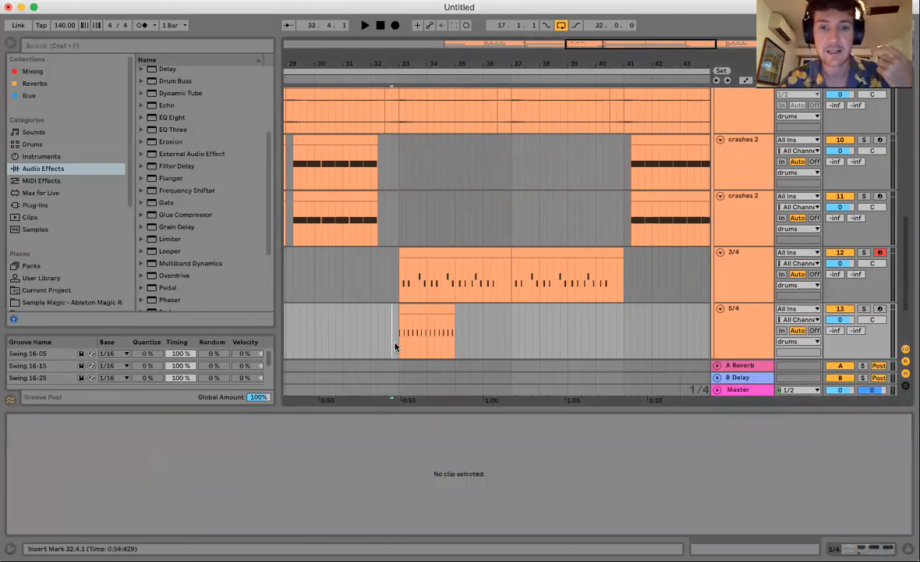
{"action": "left_click", "coordinate": [399, 344]}
{"action": "left_click", "coordinate": [842, 253]}
{"action": "left_click_drag", "start_coordinate": [415, 61], "coordinate": [415, 90]}
{"action": "left_click_drag", "start_coordinate": [458, 255], "coordinate": [465, 220]}
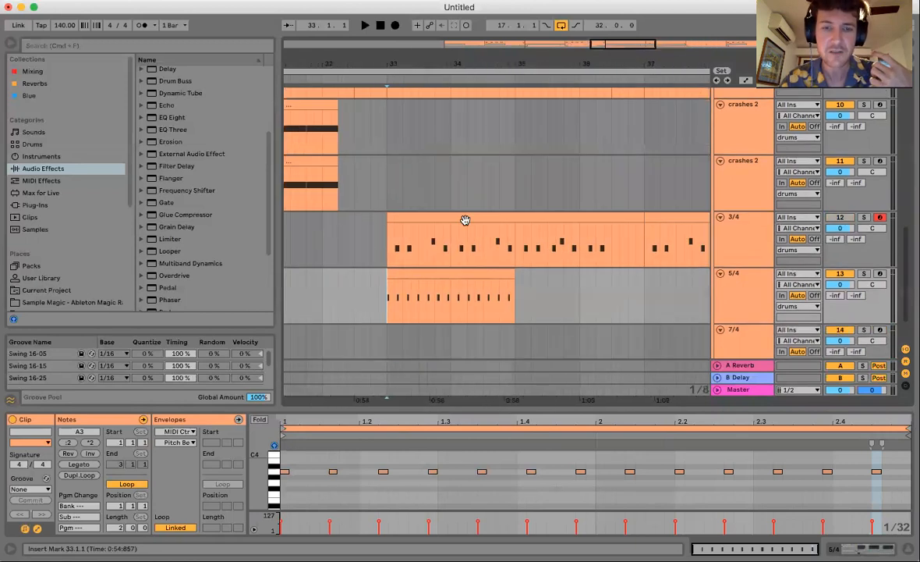
{"action": "left_click", "coordinate": [461, 271]}
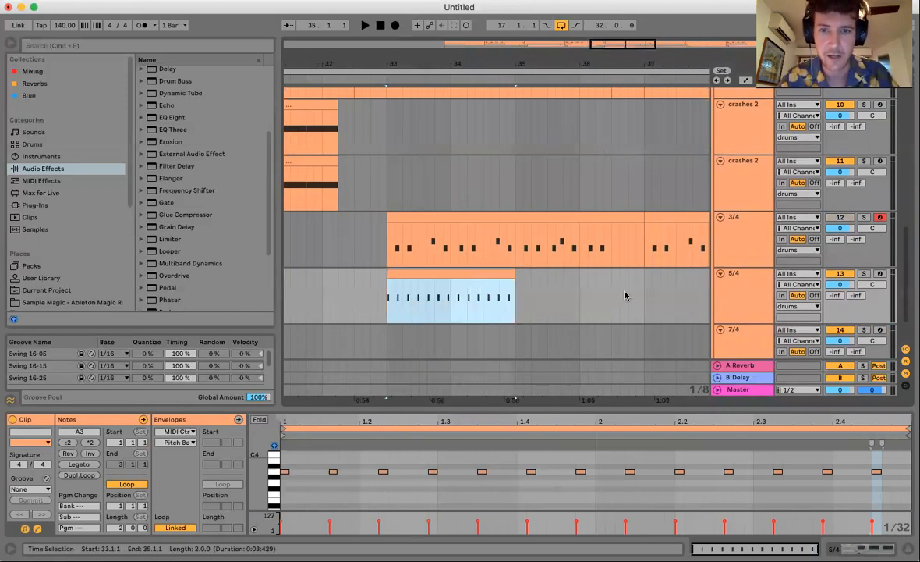
{"action": "left_click", "coordinate": [386, 309]}
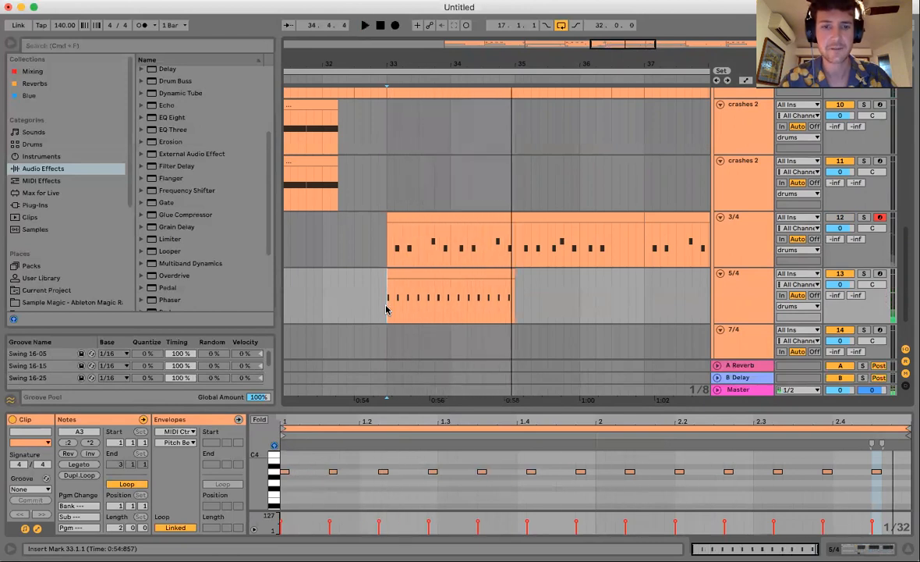
Try to compress the 5/4 clip's rhythm to half its length.
{"action": "left_click", "coordinate": [417, 272]}
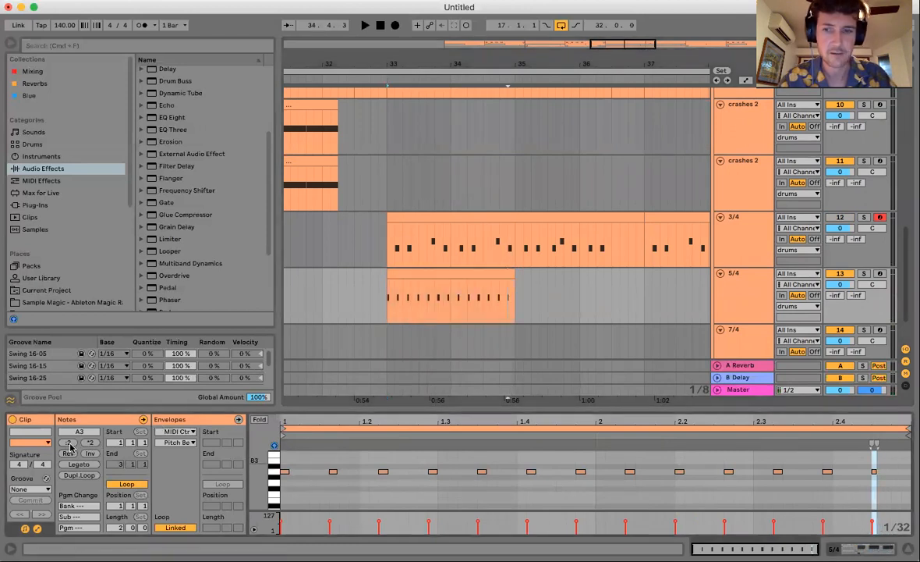
{"action": "left_click", "coordinate": [418, 274]}
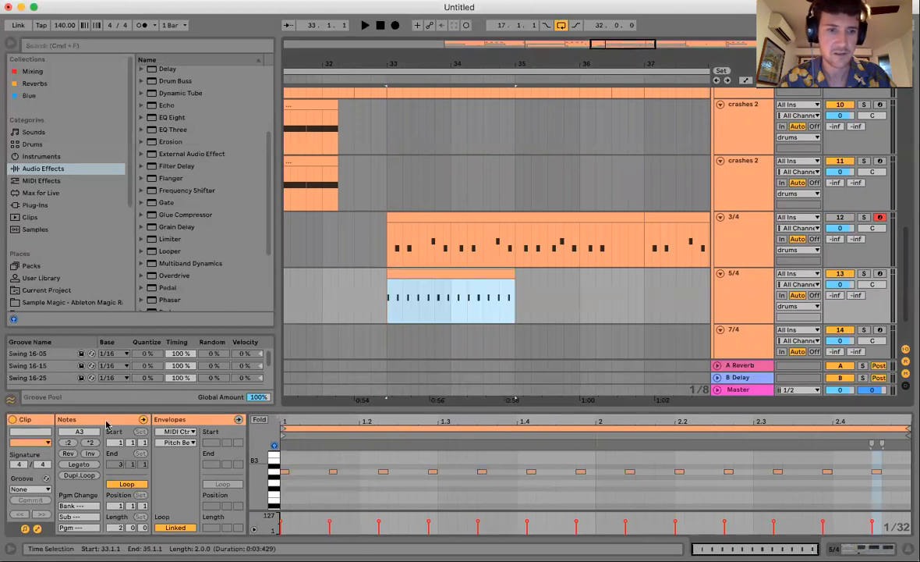
{"action": "left_click", "coordinate": [72, 444]}
{"action": "left_click", "coordinate": [419, 271]}
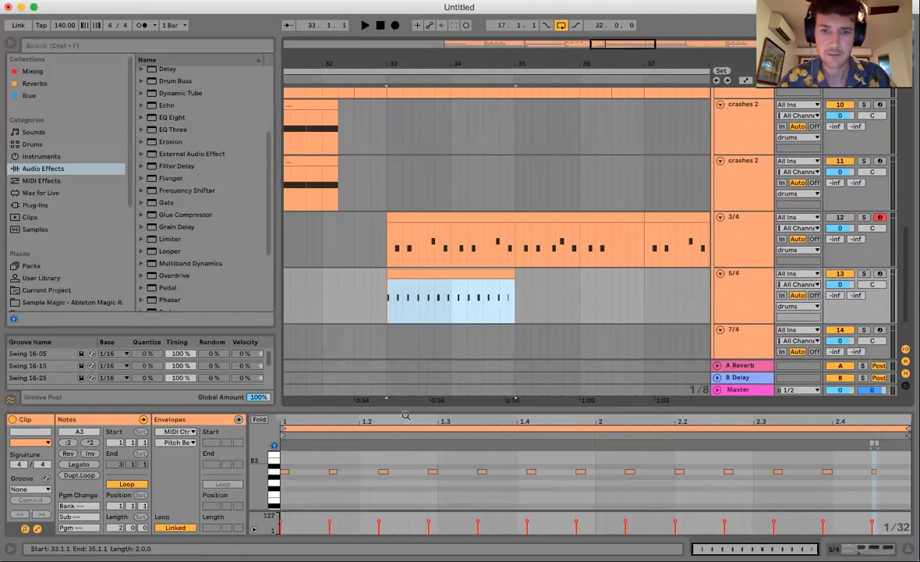
Stretch all notes in the 5/4 clip to double their original spacing and play the pattern from bar 33.
{"action": "left_click", "coordinate": [396, 484]}
{"action": "key", "text": "super+a"}
{"action": "left_click", "coordinate": [72, 445]}
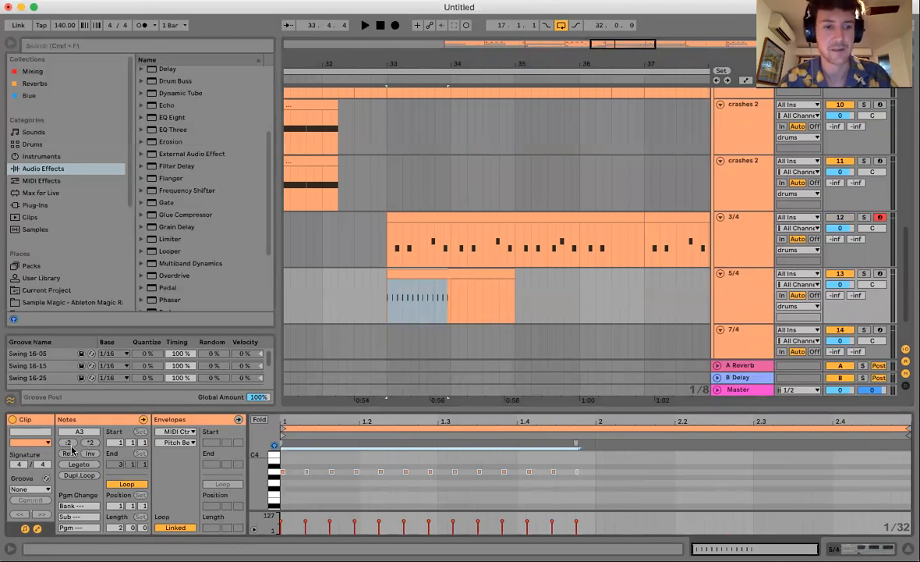
{"action": "left_click", "coordinate": [90, 443]}
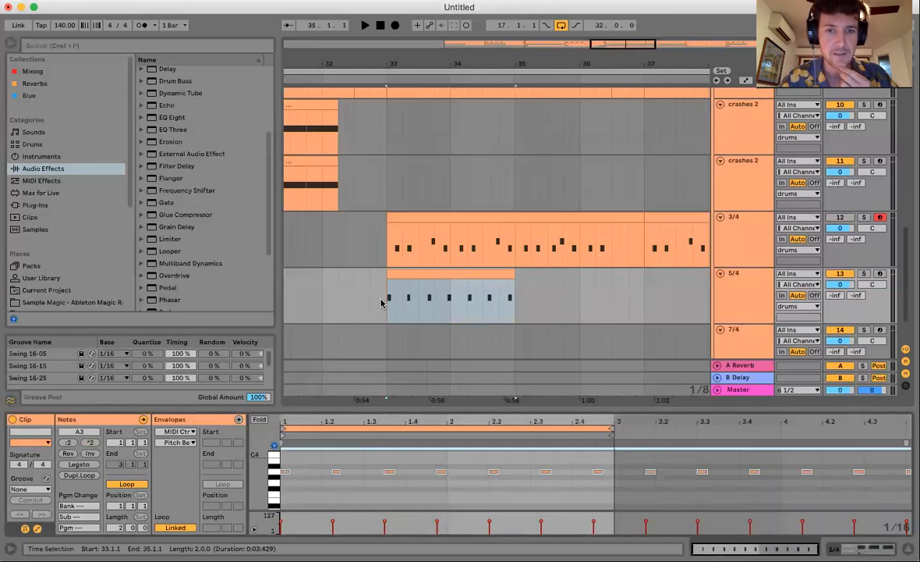
{"action": "left_click", "coordinate": [382, 302]}
{"action": "left_click", "coordinate": [386, 302]}
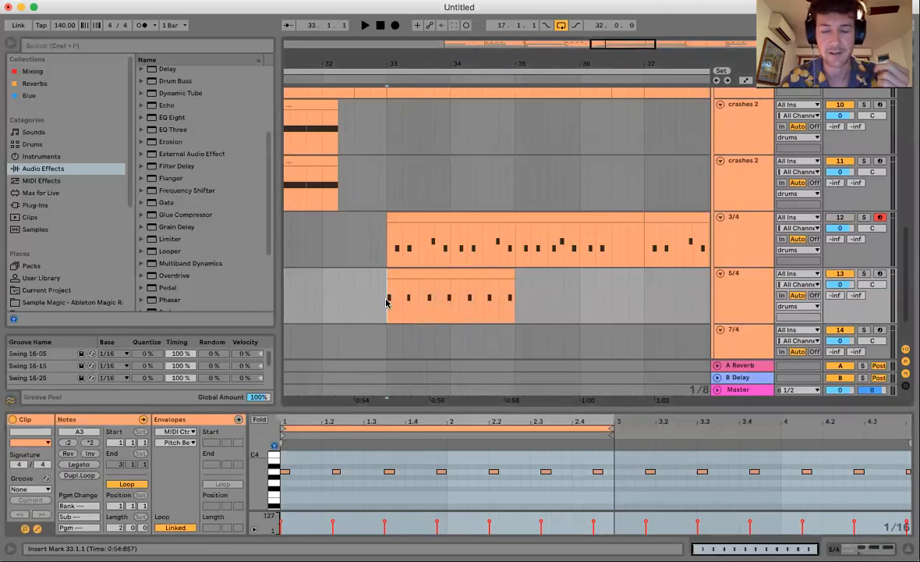
{"action": "key", "text": "space"}
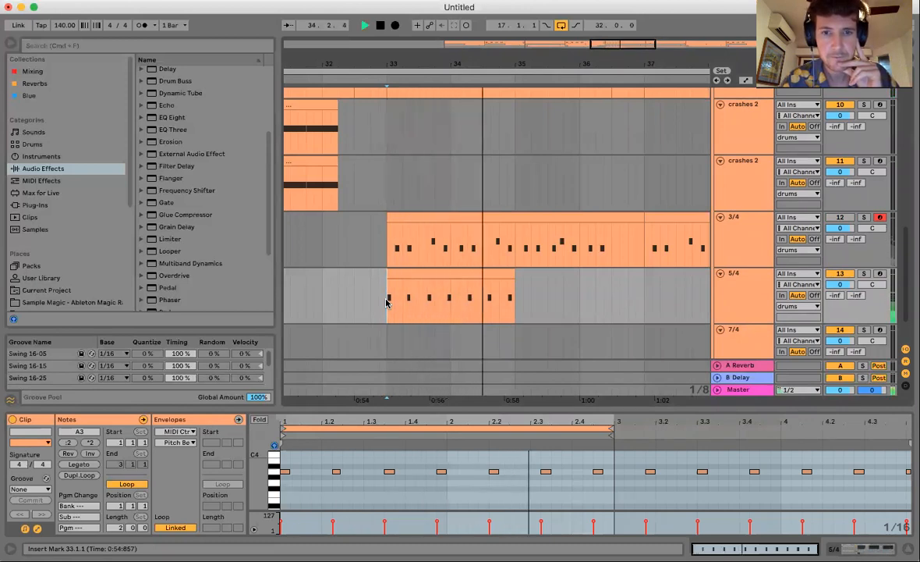
{"action": "key", "text": "space"}
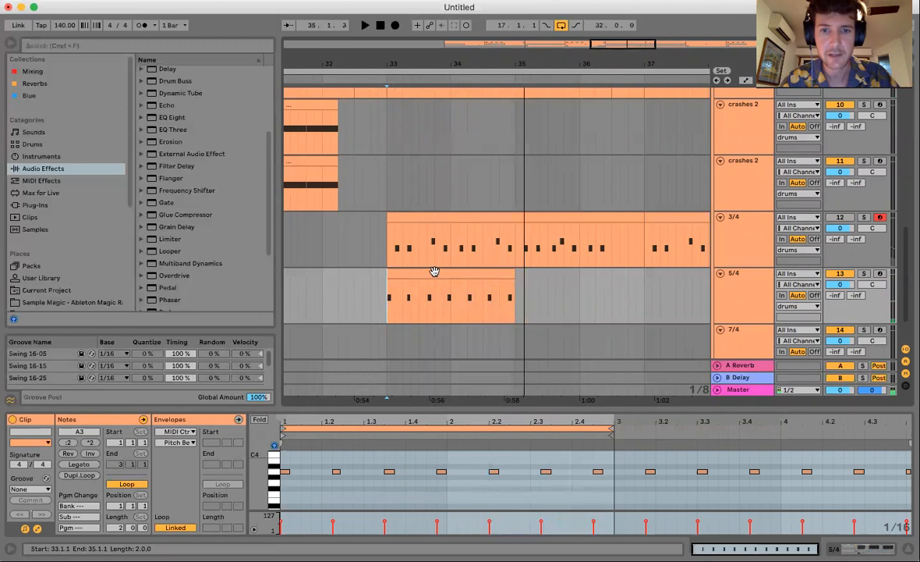
Duplicate the 5/4 clip into bars 35–37 and consolidate both copies into one four-bar clip starting at bar 33.
{"action": "left_click", "coordinate": [434, 272]}
{"action": "key", "text": "super+d"}
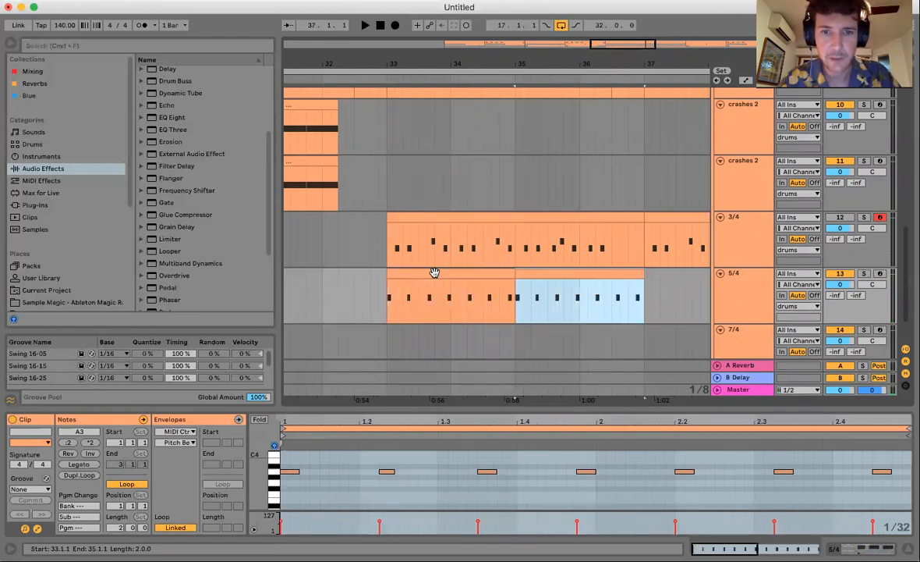
{"action": "left_click_drag", "start_coordinate": [383, 295], "coordinate": [636, 319]}
{"action": "left_click_drag", "start_coordinate": [483, 64], "coordinate": [479, 42]}
{"action": "scroll", "coordinate": [538, 254], "scroll_direction": "right", "scroll_amount": 3}
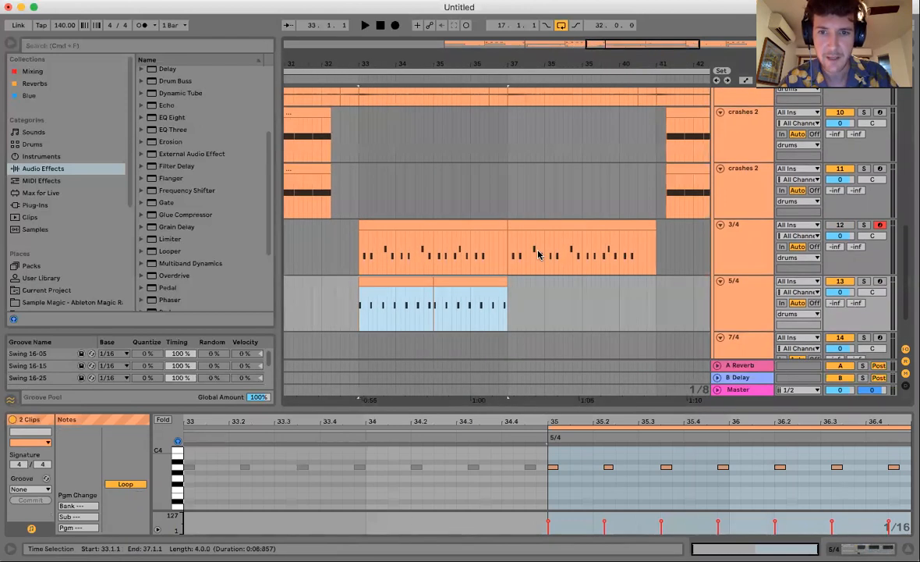
{"action": "key", "text": "super+d"}
{"action": "key", "text": "Delete"}
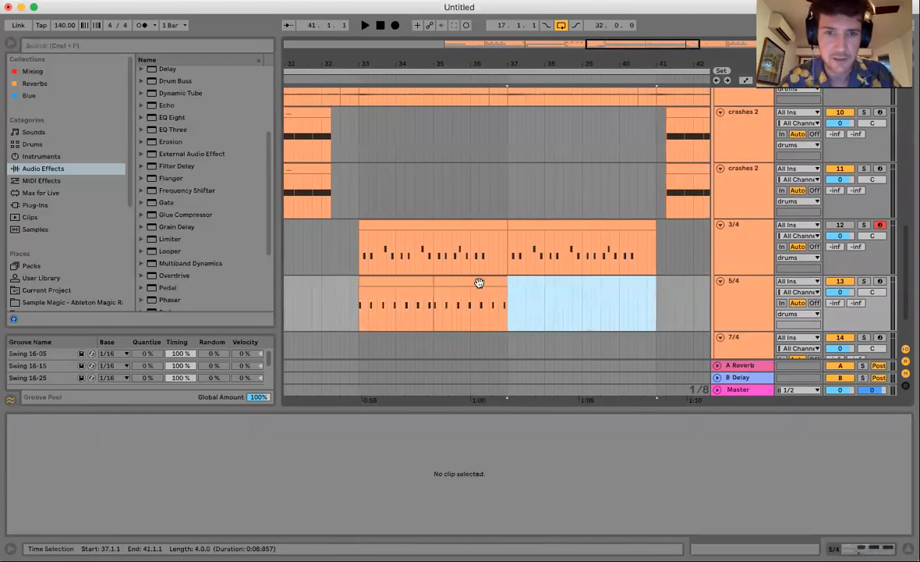
{"action": "left_click_drag", "start_coordinate": [367, 300], "coordinate": [507, 309]}
{"action": "key", "text": "super+j"}
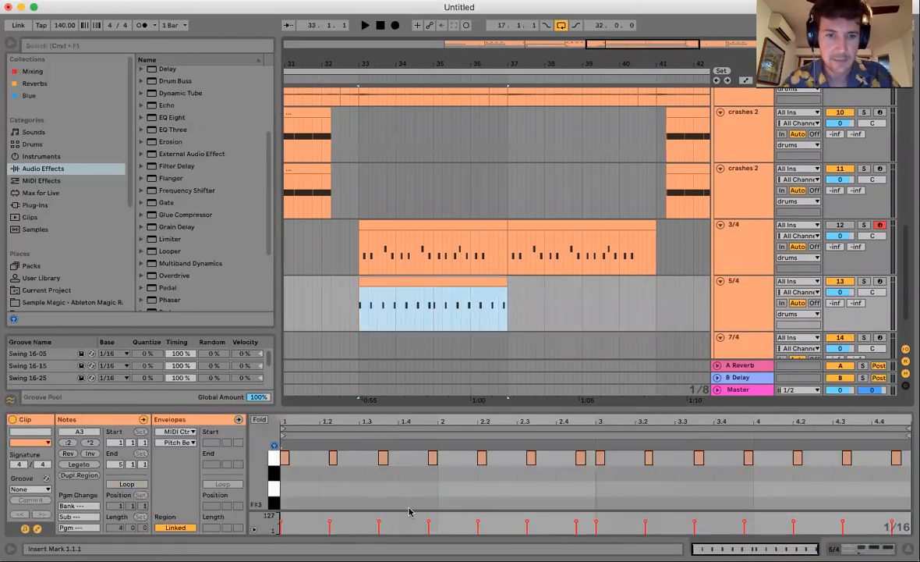
Delete the A3 note at 1.1.1 in the 5/4 clip, playing the pattern from bar 33 before and after.
{"action": "key", "text": "space"}
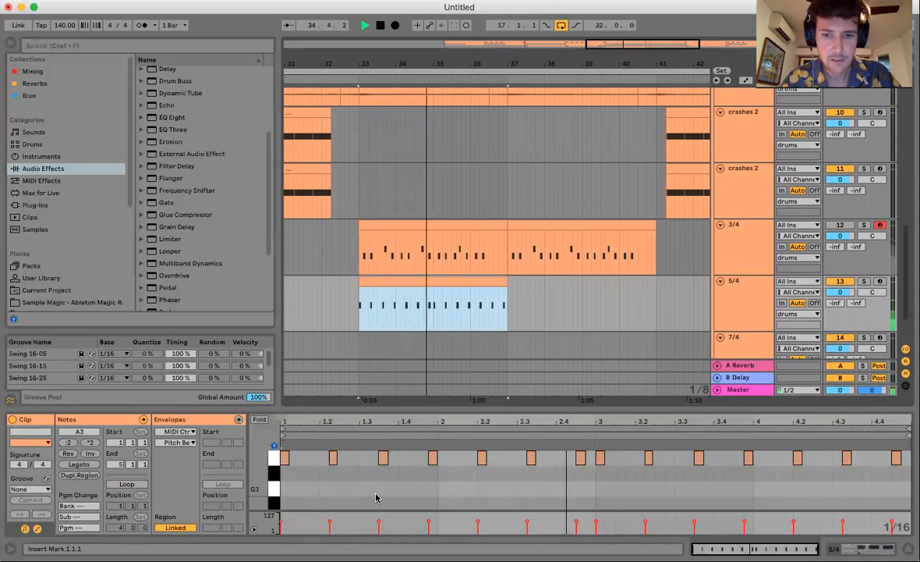
{"action": "key", "text": "space"}
{"action": "left_click_drag", "start_coordinate": [458, 467], "coordinate": [558, 468]}
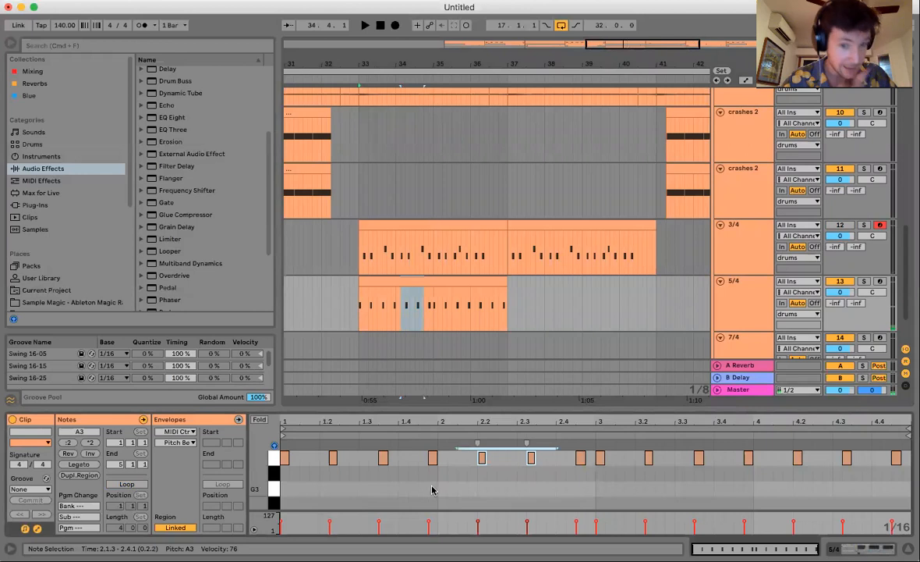
{"action": "double_click", "coordinate": [286, 459]}
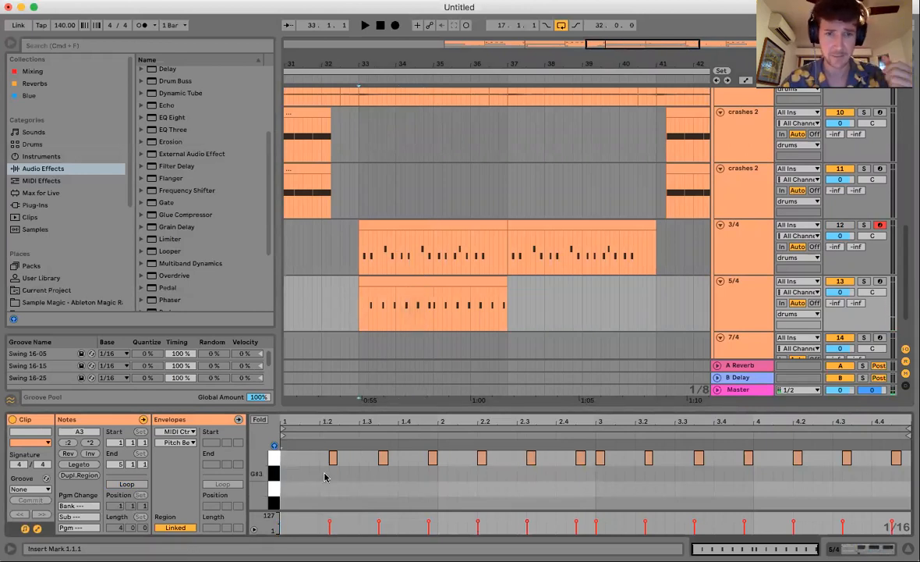
{"action": "key", "text": "space"}
{"action": "key", "text": "space"}
Remove the A3 note at 1.2.2 from the 5/4 clip and play it from bar 33.
{"action": "left_click_drag", "start_coordinate": [318, 451], "coordinate": [374, 464]}
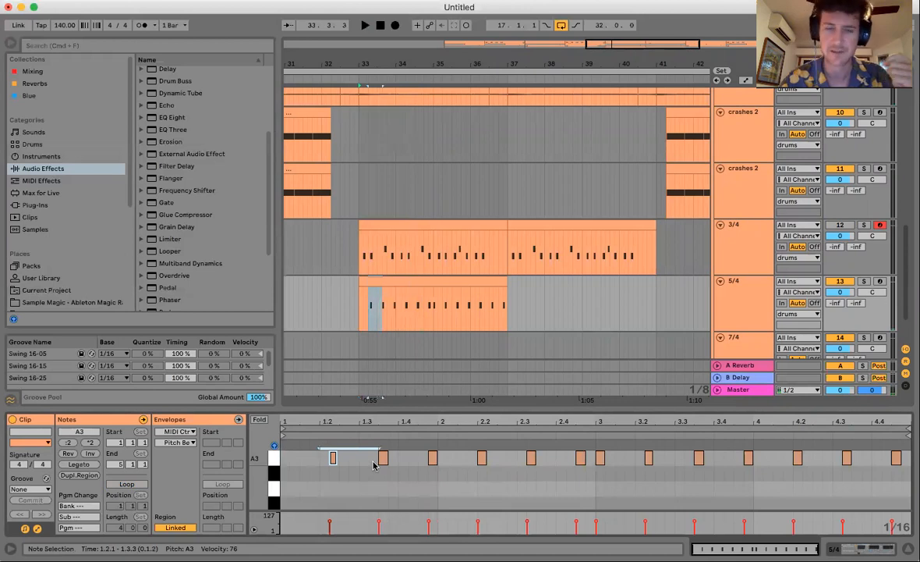
{"action": "left_click", "coordinate": [333, 459]}
{"action": "key", "text": "Delete"}
{"action": "key", "text": "space"}
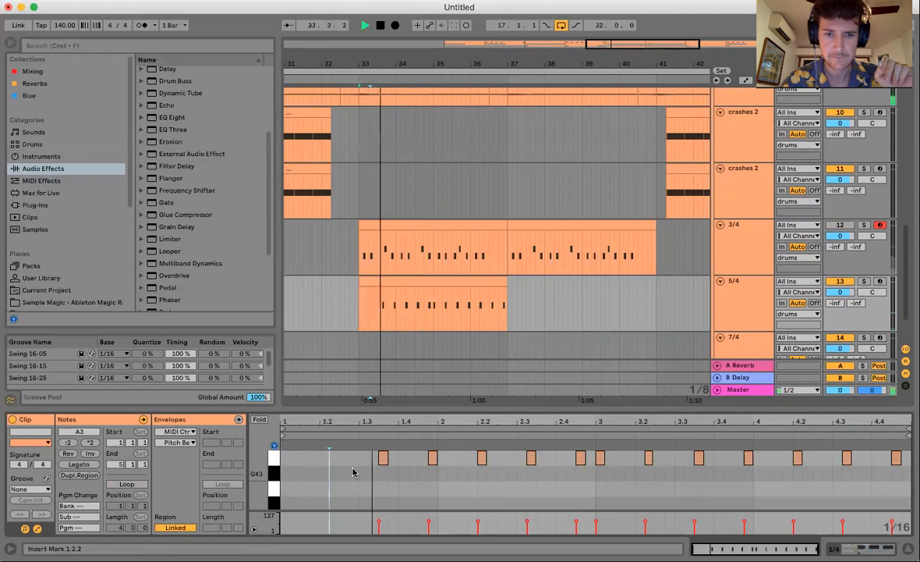
{"action": "key", "text": "space"}
Delete the A3 notes at 1.4.4 and 2.4.3 in the 5/4 clip, playing the pattern between the two removals.
{"action": "double_click", "coordinate": [431, 460]}
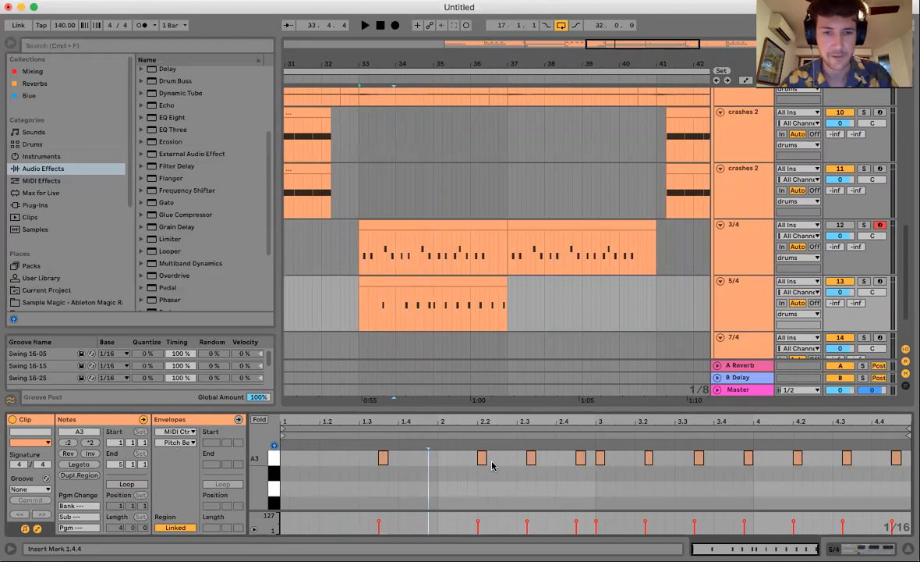
{"action": "key", "text": "space"}
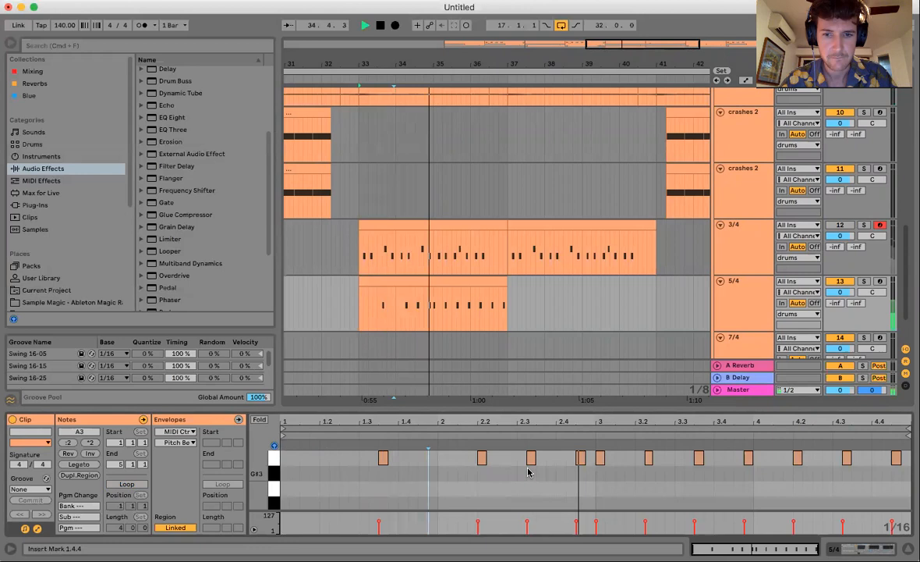
{"action": "left_click", "coordinate": [531, 458]}
{"action": "key", "text": "space"}
{"action": "double_click", "coordinate": [580, 459]}
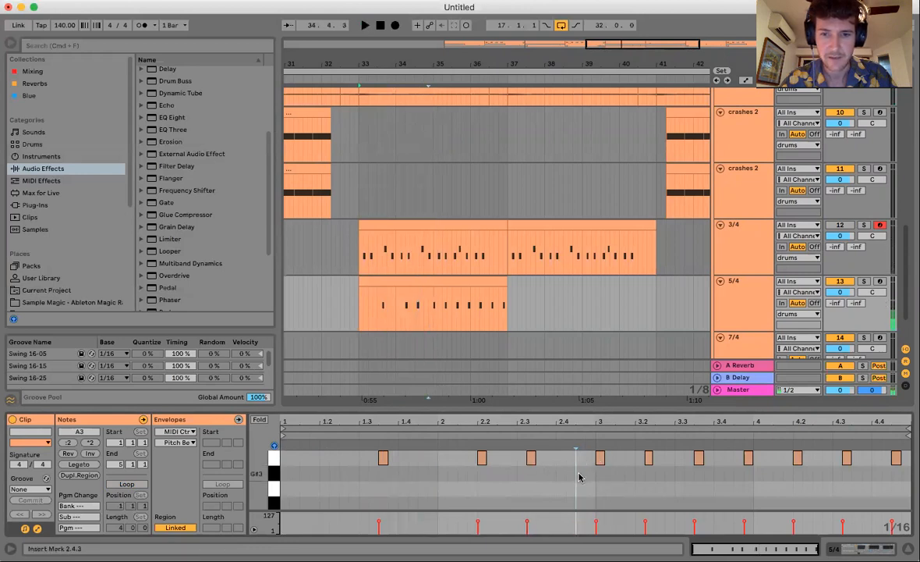
Duplicate bars 33–35 of the 5/4 track over bars 35–37 and consolidate the result into one four-bar clip.
{"action": "left_click_drag", "start_coordinate": [358, 315], "coordinate": [435, 312]}
{"action": "key", "text": "ctrl+d"}
{"action": "left_click_drag", "start_coordinate": [507, 310], "coordinate": [359, 310]}
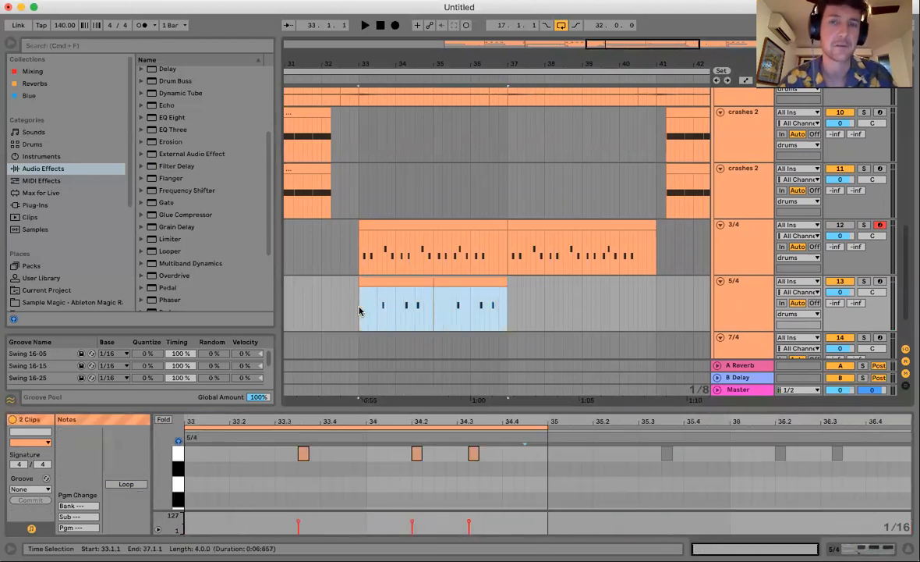
{"action": "key", "text": "ctrl+j"}
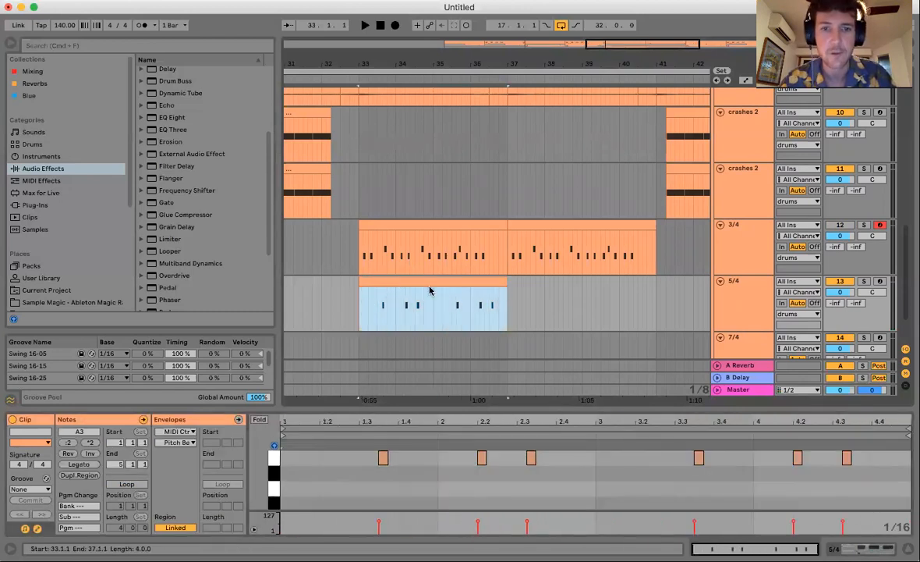
Duplicate the four-bar 5/4 clip into bars 37–41 and play the arrangement from bar 33.
{"action": "key", "text": "ctrl+d"}
{"action": "left_click", "coordinate": [359, 312]}
{"action": "key", "text": "space"}
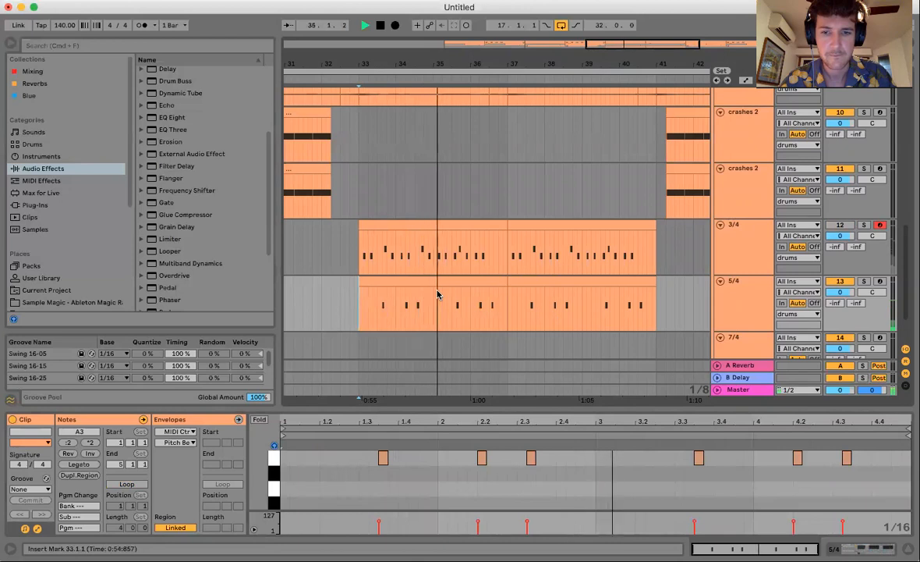
Try the A3 note at 2.3.2 at position 2.3.3, play from bar 34, and return the note to 2.3.2.
{"action": "double_click", "coordinate": [533, 458]}
{"action": "key", "text": "space"}
{"action": "left_click", "coordinate": [433, 343]}
{"action": "left_click", "coordinate": [406, 311]}
{"action": "left_click", "coordinate": [398, 312]}
{"action": "key", "text": "space"}
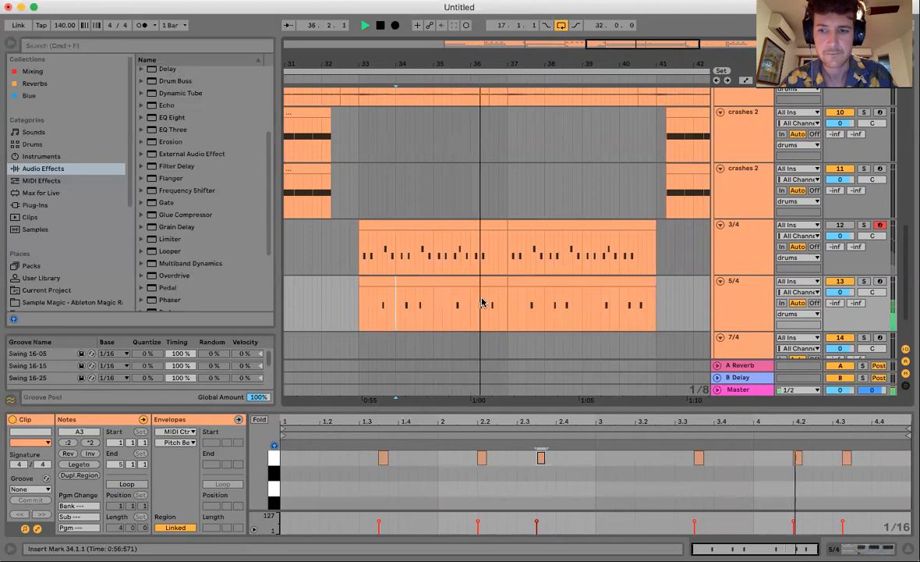
{"action": "key", "text": "space"}
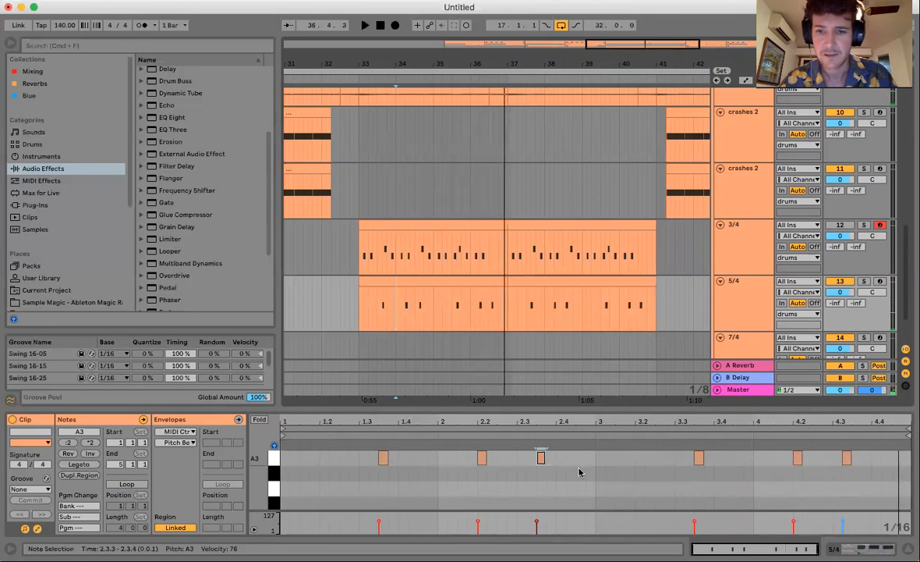
{"action": "left_click_drag", "start_coordinate": [544, 459], "coordinate": [534, 460]}
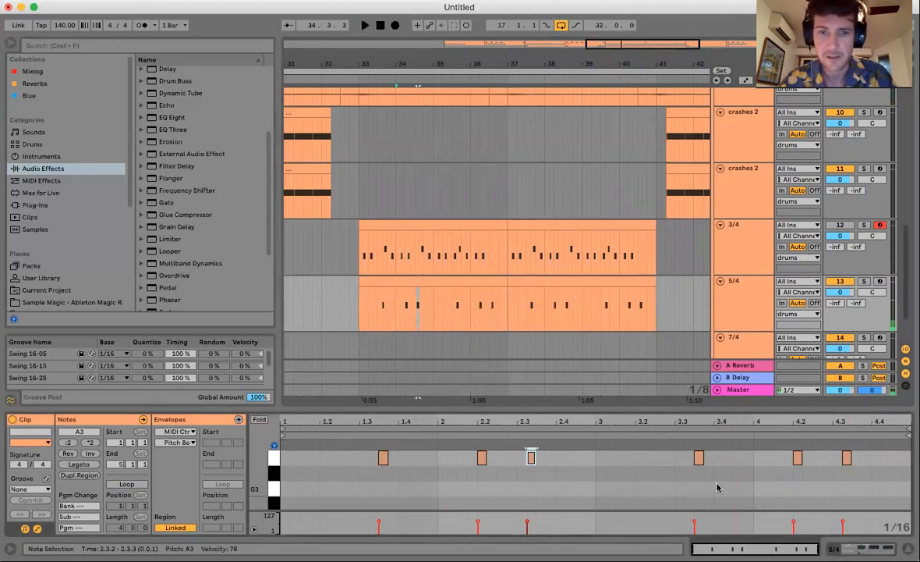
Play the 5/4 pattern from bar 33 and lower the note at 2.3.2 to G3.
{"action": "left_click", "coordinate": [359, 314]}
{"action": "key", "text": "space"}
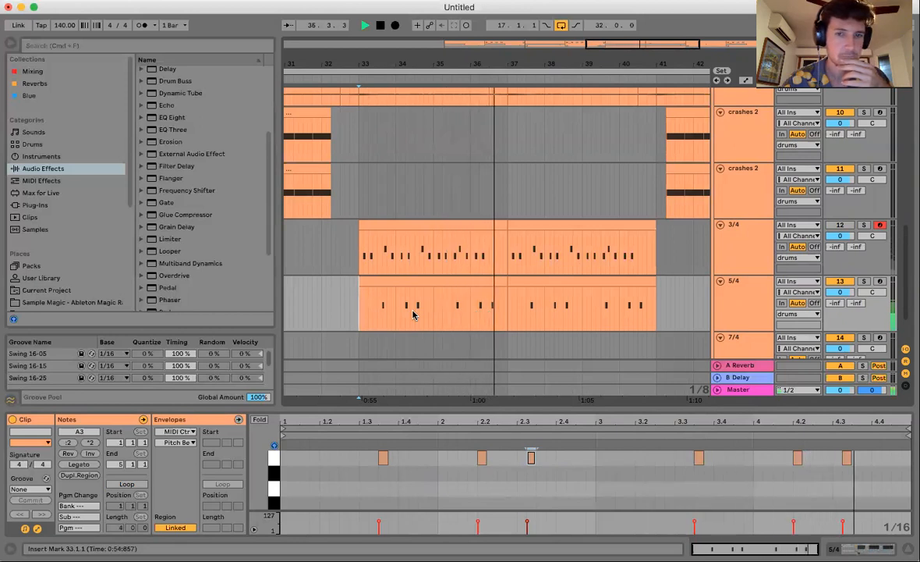
{"action": "key", "text": "space"}
{"action": "left_click", "coordinate": [531, 460]}
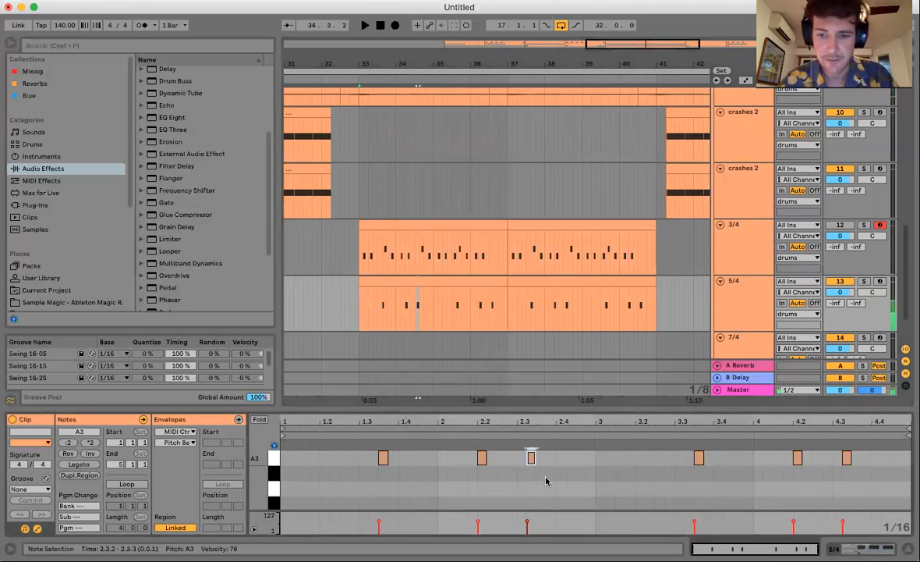
{"action": "key", "text": "Down"}
{"action": "key", "text": "Down"}
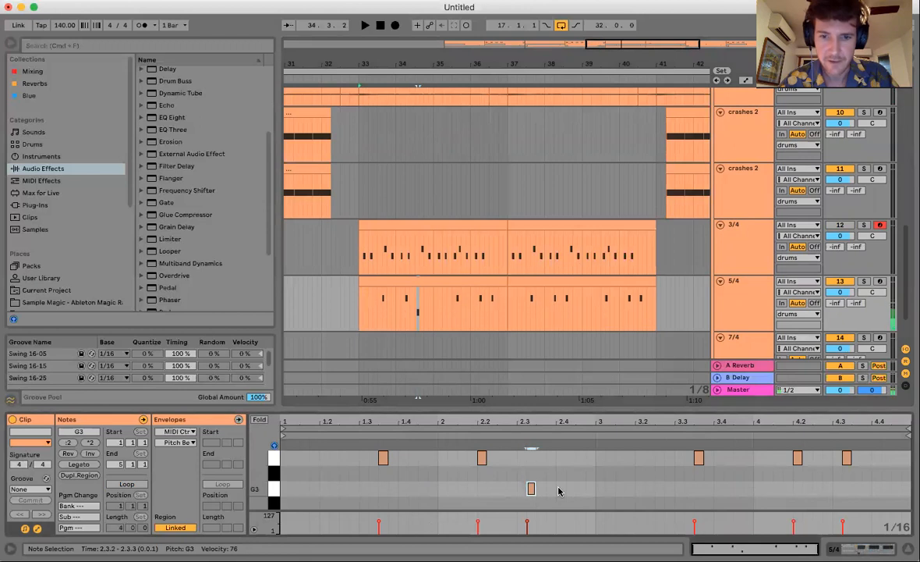
Try raising the A3 note at 4.3.2 to B3 and play the clip from bar 35.
{"action": "left_click", "coordinate": [847, 457]}
{"action": "key", "text": "Up"}
{"action": "key", "text": "Up"}
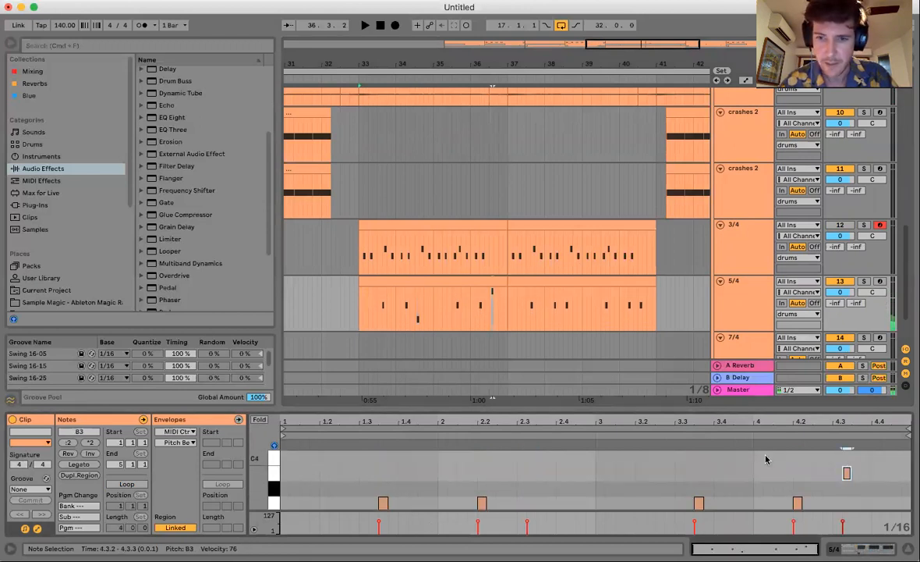
{"action": "left_click", "coordinate": [436, 312]}
{"action": "key", "text": "space"}
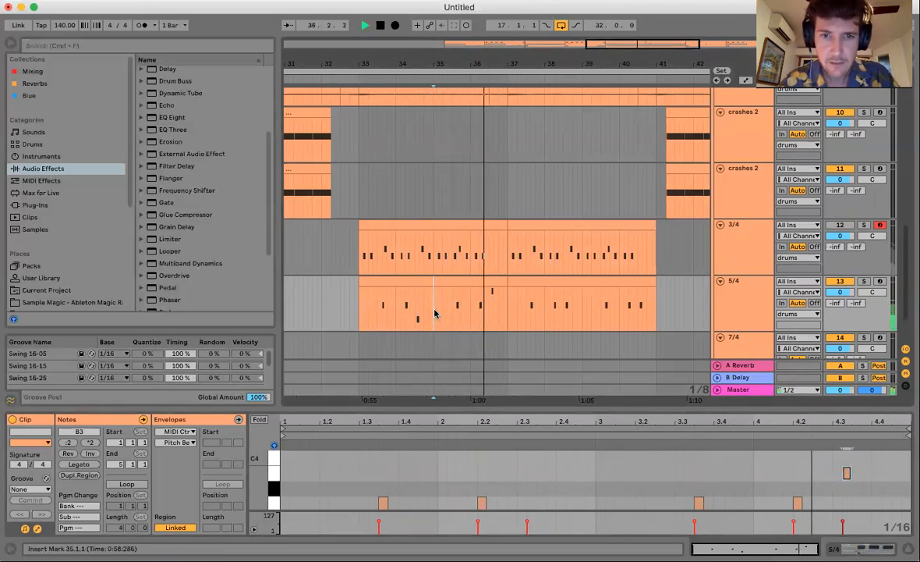
{"action": "key", "text": "space"}
Move the G3 note at 2.3.2 to 2.3.3 and the B3 note at 4.3.2 to G3 at 4.3.3.
{"action": "left_click", "coordinate": [847, 472]}
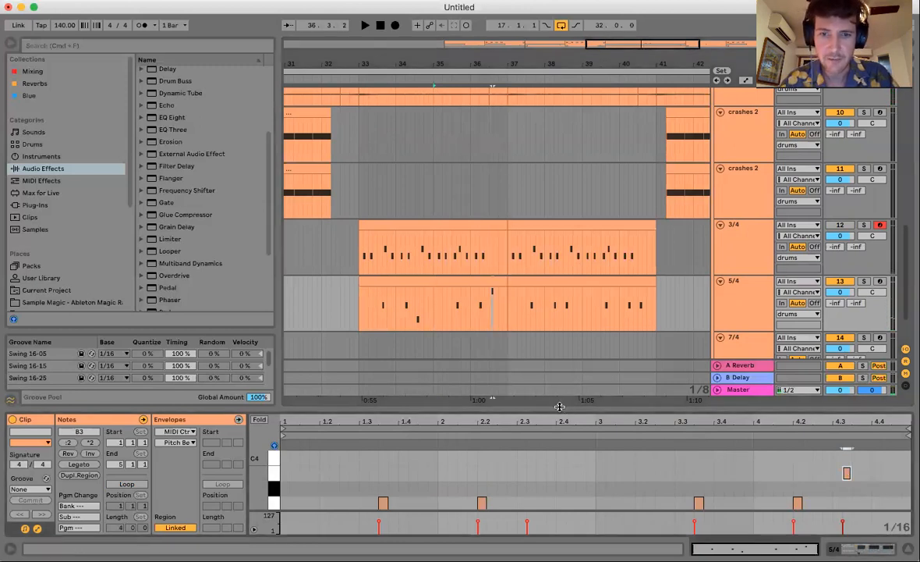
{"action": "left_click_drag", "start_coordinate": [559, 407], "coordinate": [559, 357]}
{"action": "double_click", "coordinate": [531, 486]}
{"action": "left_click_drag", "start_coordinate": [531, 489], "coordinate": [545, 493]}
{"action": "left_click", "coordinate": [849, 426]}
{"action": "left_click_drag", "start_coordinate": [848, 427], "coordinate": [858, 486]}
Select the clip's A3 notes and play the revised 5/4 pattern from bar 33.
{"action": "left_click_drag", "start_coordinate": [350, 457], "coordinate": [846, 440]}
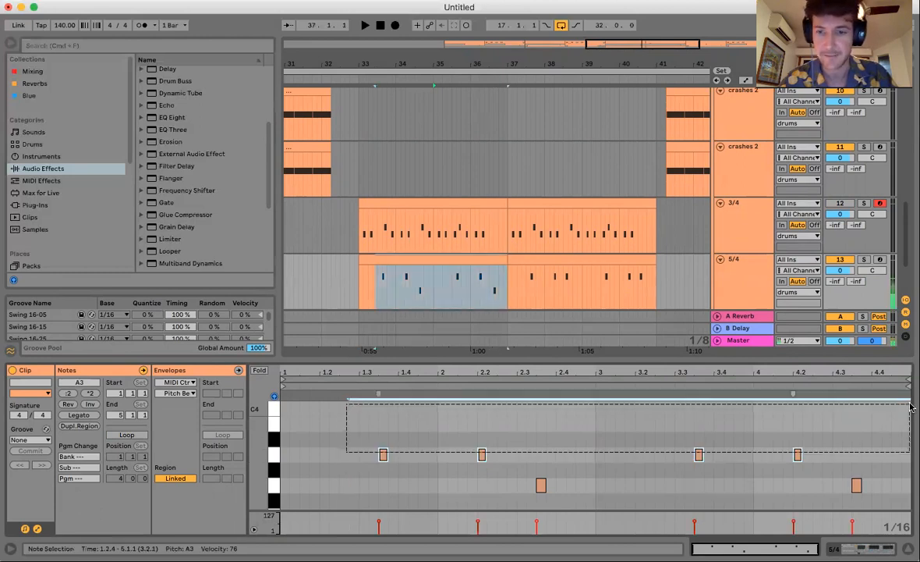
{"action": "left_click", "coordinate": [394, 288]}
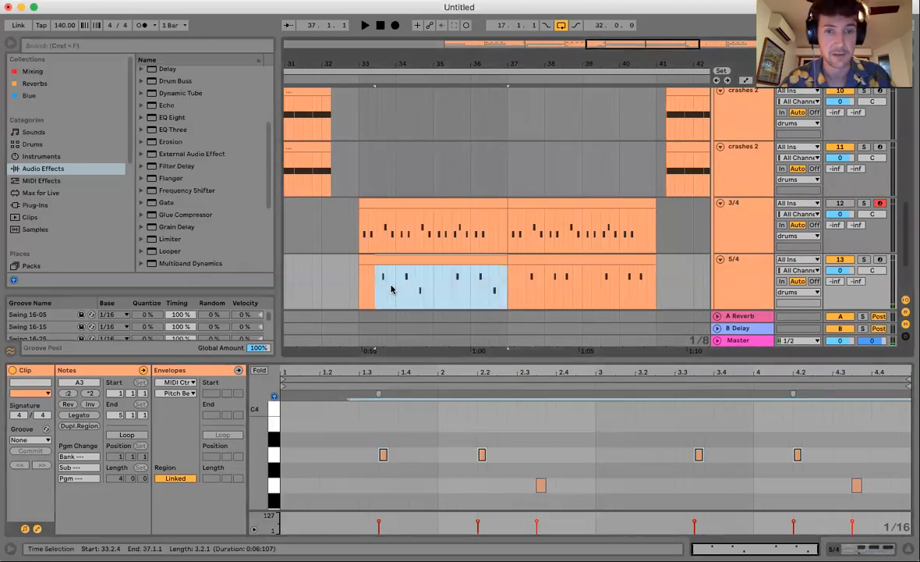
{"action": "left_click", "coordinate": [361, 291]}
{"action": "key", "text": "space"}
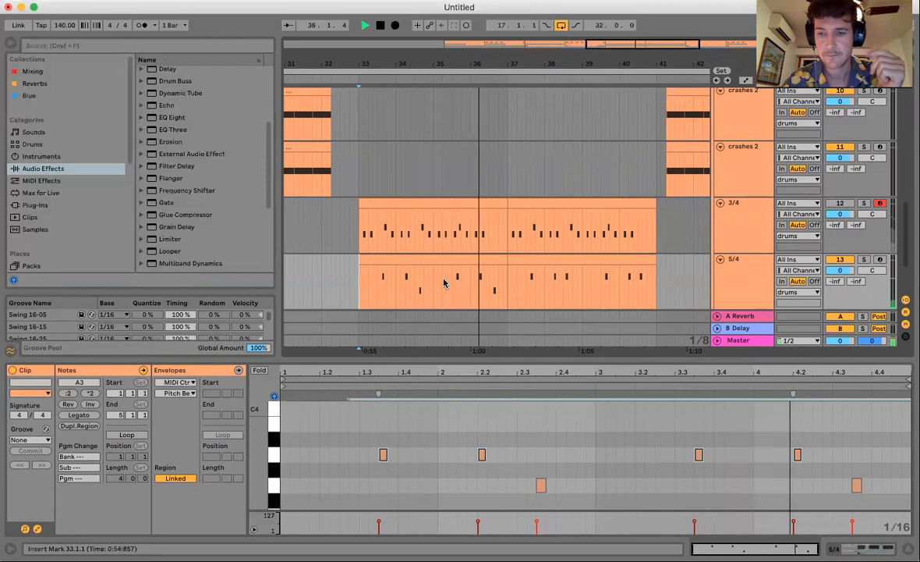
{"action": "key", "text": "space"}
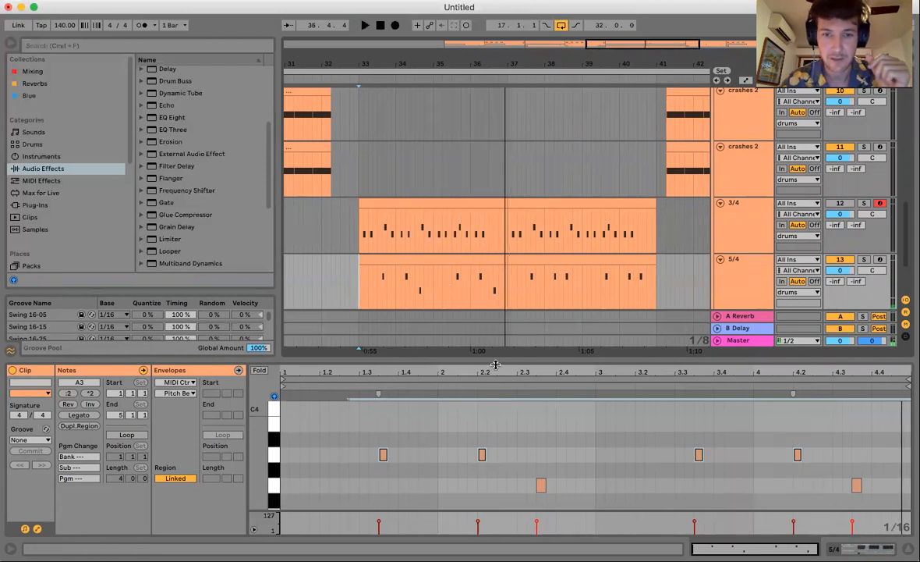
Hide the clip editor and duplicate the revised 5/4 clip over bars 37–41.
{"action": "key", "text": "super+alt+l"}
{"action": "left_click", "coordinate": [475, 355]}
{"action": "key", "text": "super+d"}
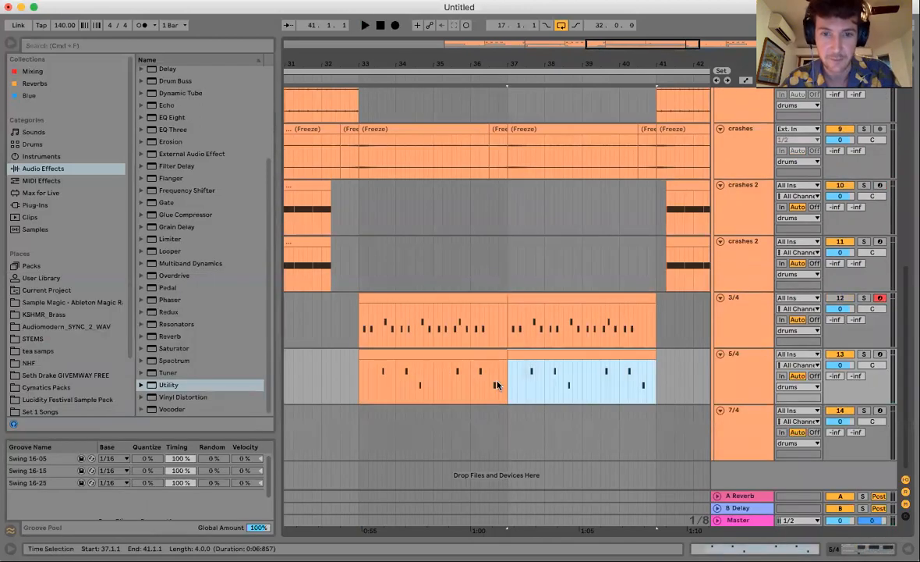
{"action": "left_click", "coordinate": [449, 390]}
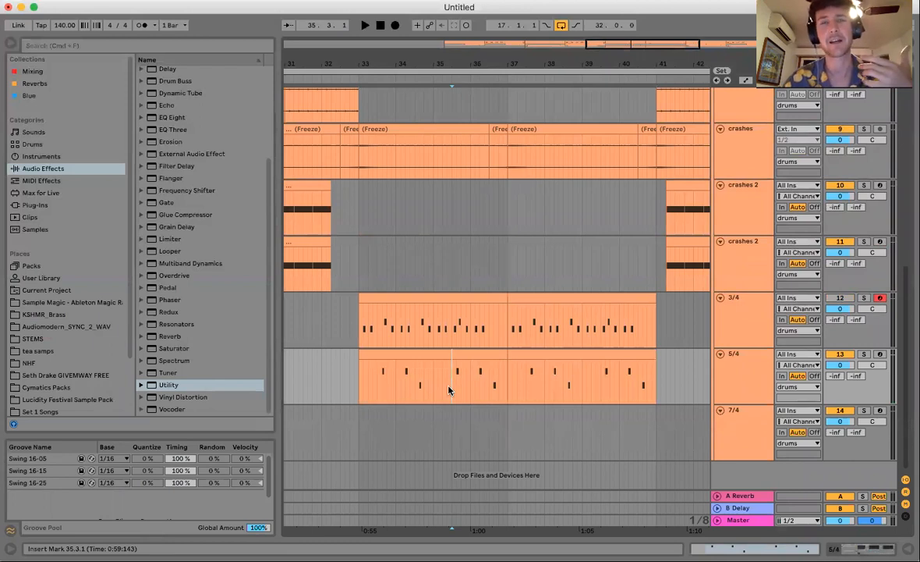
{"action": "left_click_drag", "start_coordinate": [449, 390], "coordinate": [506, 392]}
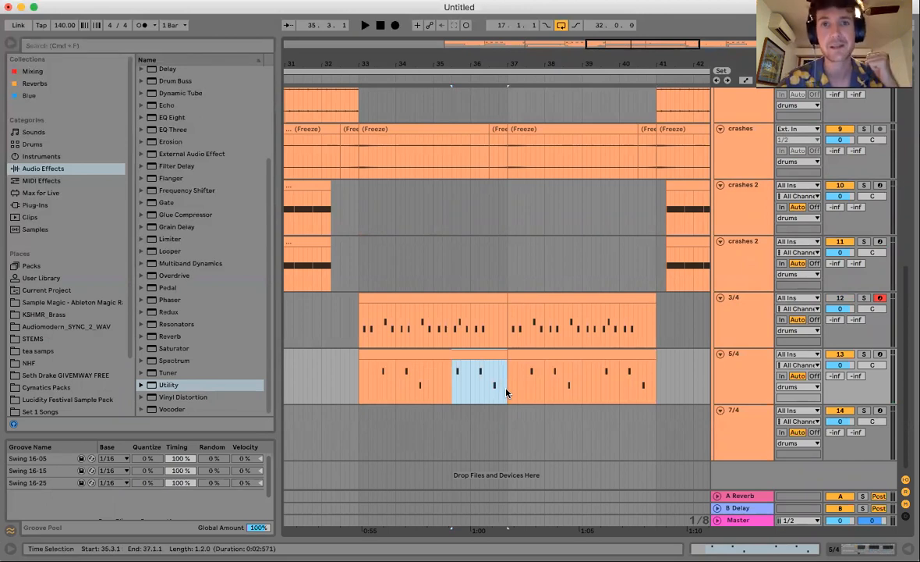
{"action": "left_click_drag", "start_coordinate": [357, 385], "coordinate": [433, 382]}
{"action": "scroll", "coordinate": [500, 309], "scroll_direction": "left", "scroll_amount": 1}
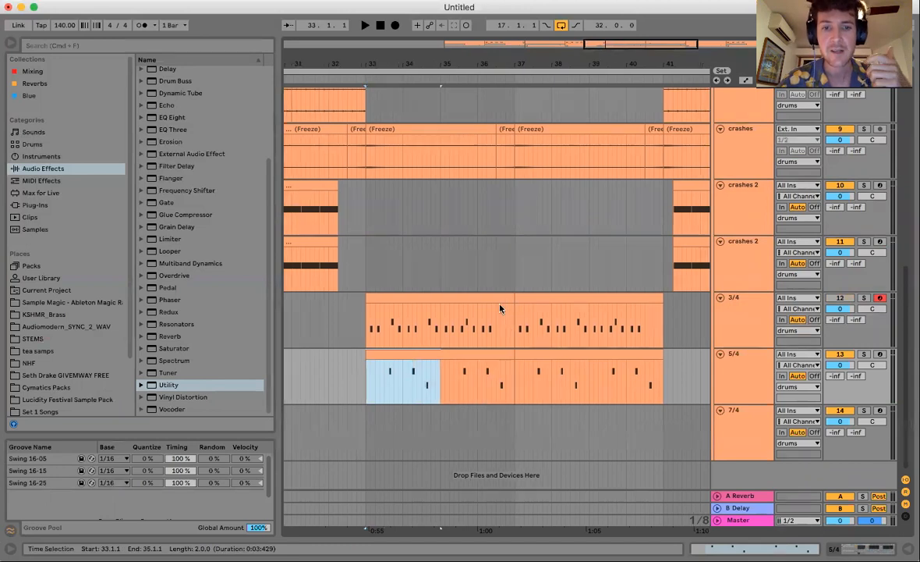
{"action": "left_click", "coordinate": [460, 304]}
{"action": "left_click", "coordinate": [465, 351]}
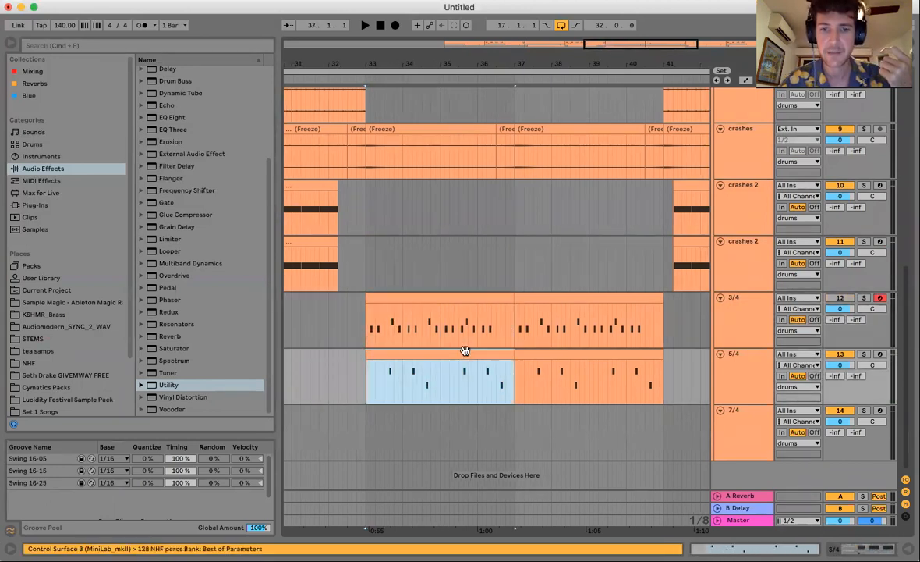
{"action": "left_click", "coordinate": [755, 379]}
{"action": "key", "text": "super+shift+t"}
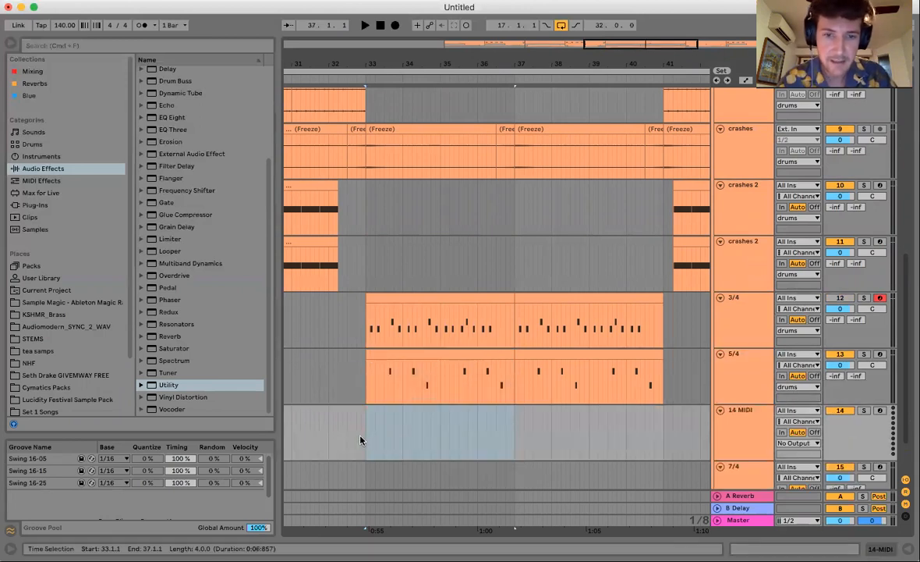
{"action": "key", "text": "super+z"}
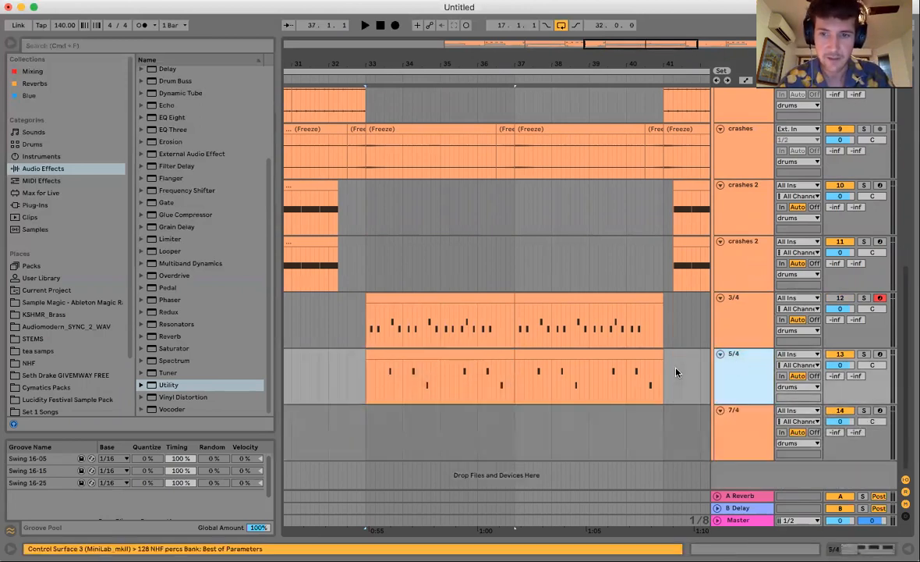
Duplicate the 5/4 track and delete the clips from the copy.
{"action": "key", "text": "super+d"}
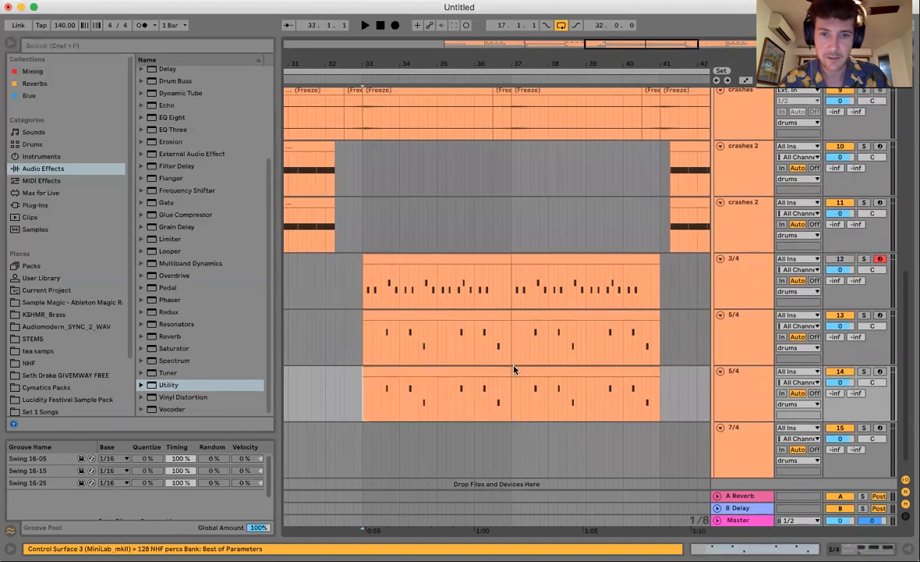
{"action": "left_click_drag", "start_coordinate": [698, 384], "coordinate": [697, 383]}
{"action": "key", "text": "Delete"}
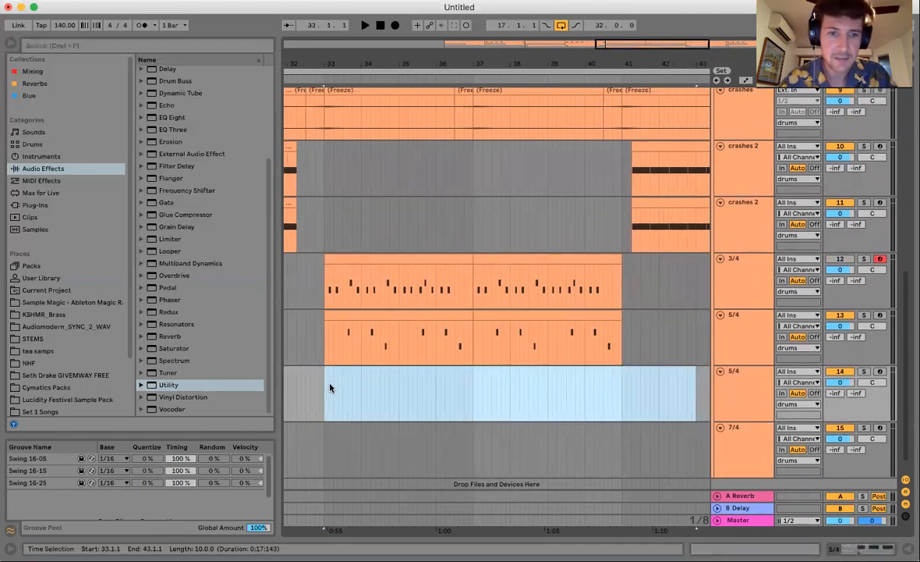
Insert a one-bar MIDI clip at bar 33 on the emptied 5/4 track and draw a 1/16 E3 note at 1.1.1.
{"action": "left_click", "coordinate": [328, 386]}
{"action": "left_click", "coordinate": [359, 390], "text": "shift"}
{"action": "key", "text": "super+shift+m"}
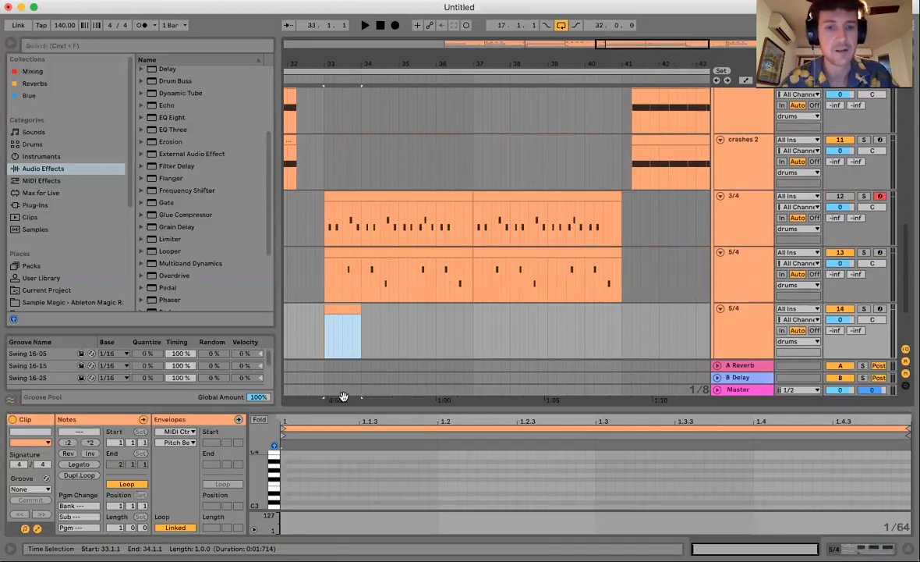
{"action": "double_click", "coordinate": [285, 490]}
{"action": "left_click_drag", "start_coordinate": [290, 489], "coordinate": [307, 490]}
{"action": "key", "text": "super+2"}
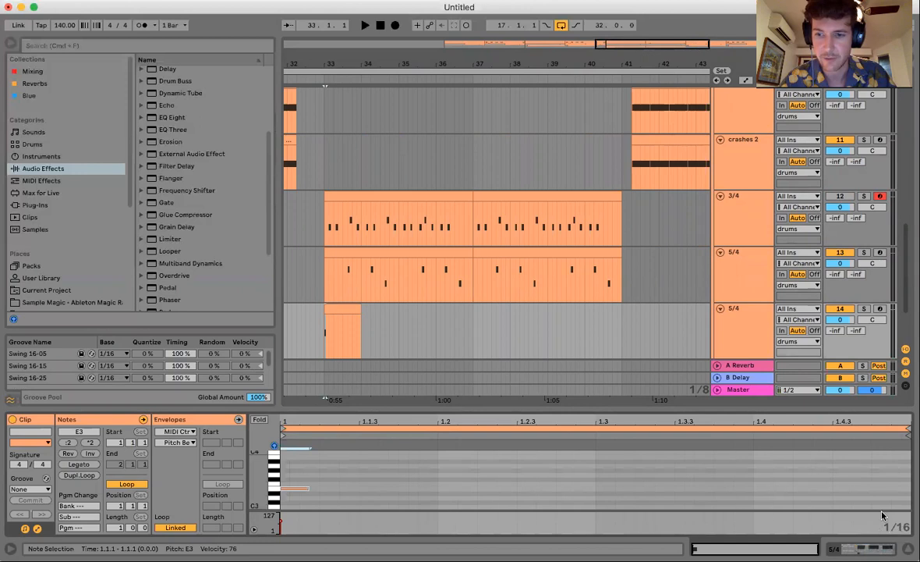
{"action": "left_click_drag", "start_coordinate": [307, 488], "coordinate": [319, 488]}
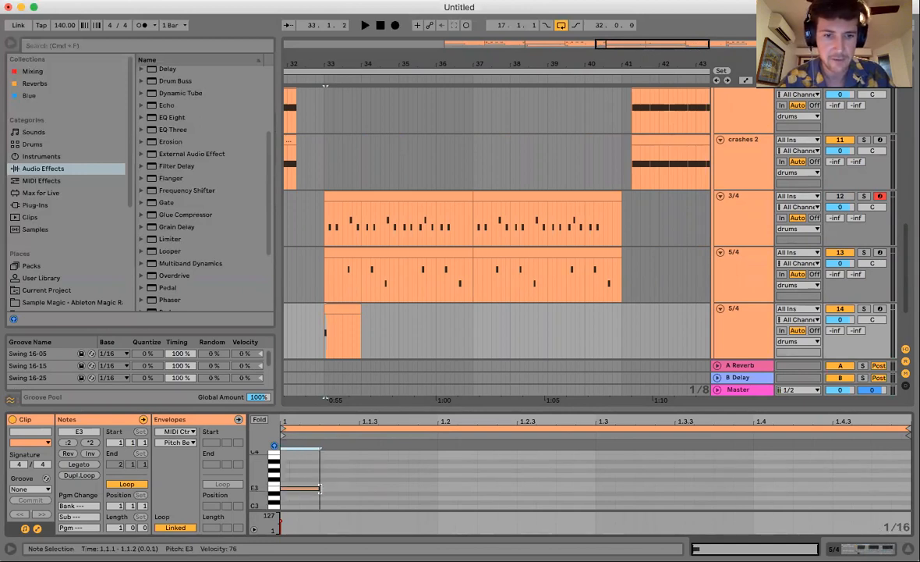
Paste copies of the E3 note every three sixteenths, at 1.1.4, 1.2.3, 1.3.2, 1.4.1 and 1.4.4.
{"action": "left_click", "coordinate": [405, 488]}
{"action": "key", "text": "super+v"}
{"action": "left_click", "coordinate": [517, 489]}
{"action": "key", "text": "super+v"}
{"action": "left_click", "coordinate": [421, 484]}
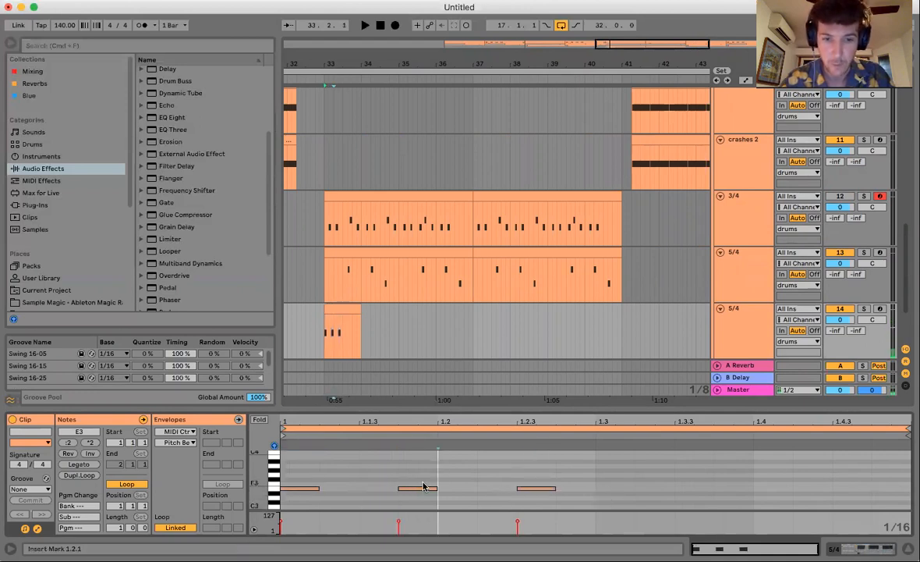
{"action": "left_click", "coordinate": [656, 491]}
{"action": "key", "text": "super+v"}
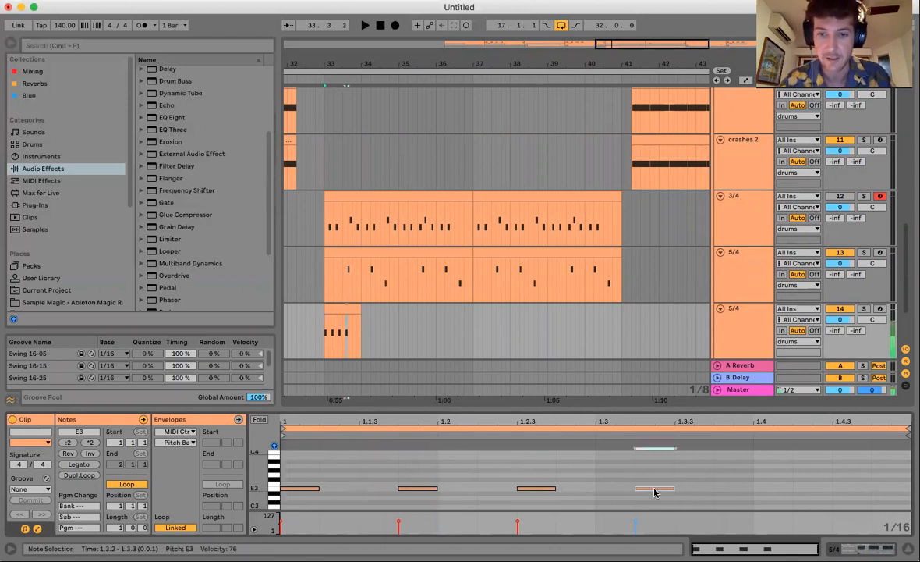
{"action": "left_click", "coordinate": [293, 489]}
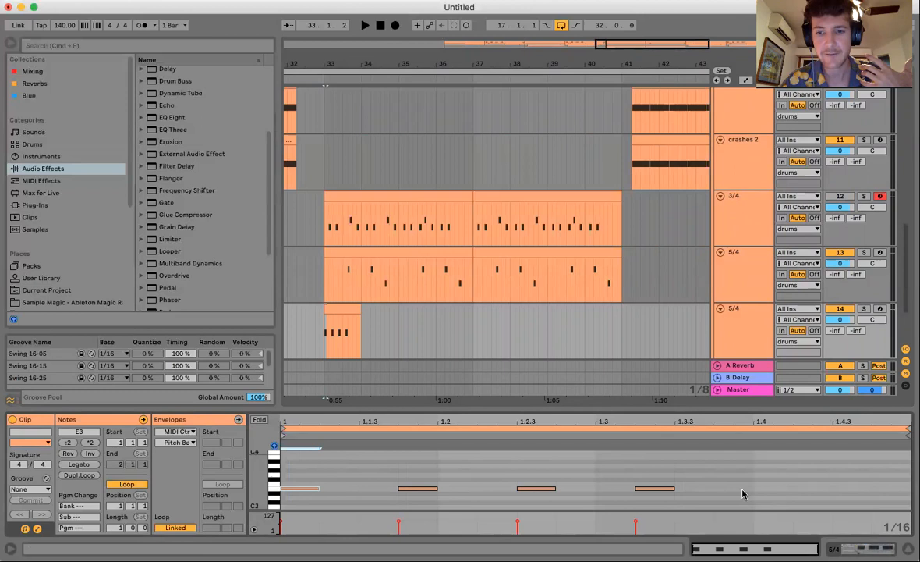
{"action": "left_click", "coordinate": [772, 489]}
{"action": "key", "text": "super+v"}
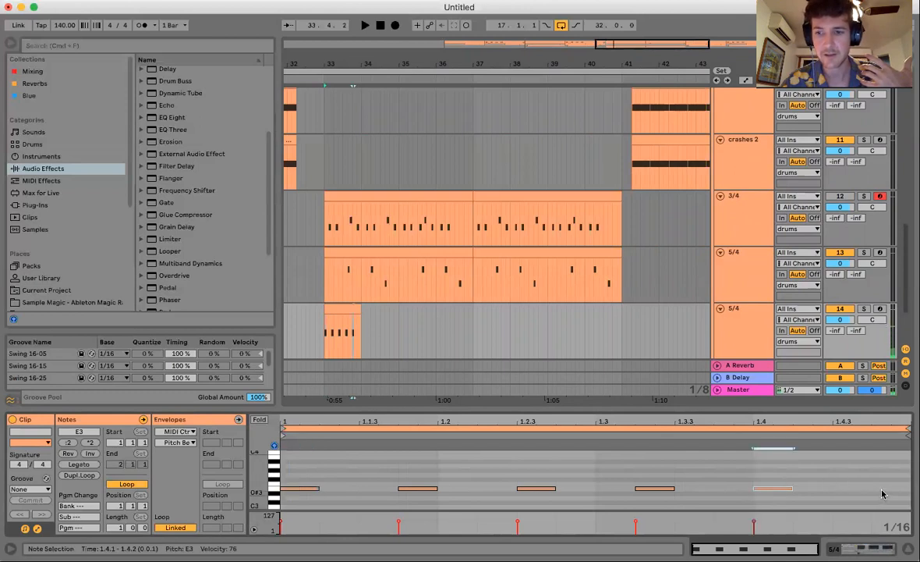
{"action": "key", "text": "super+v"}
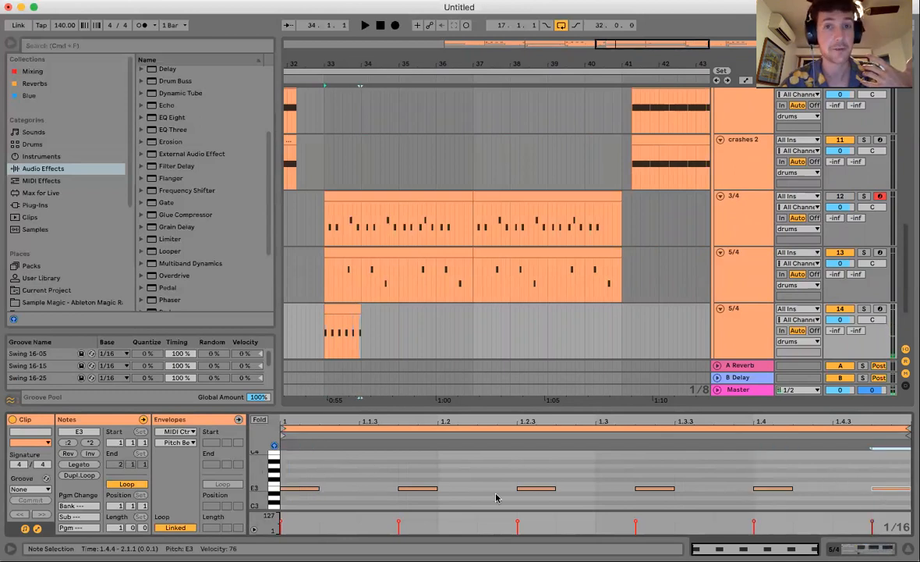
Rename the track holding the new one-bar clip to 3/4.
{"action": "left_click", "coordinate": [735, 310]}
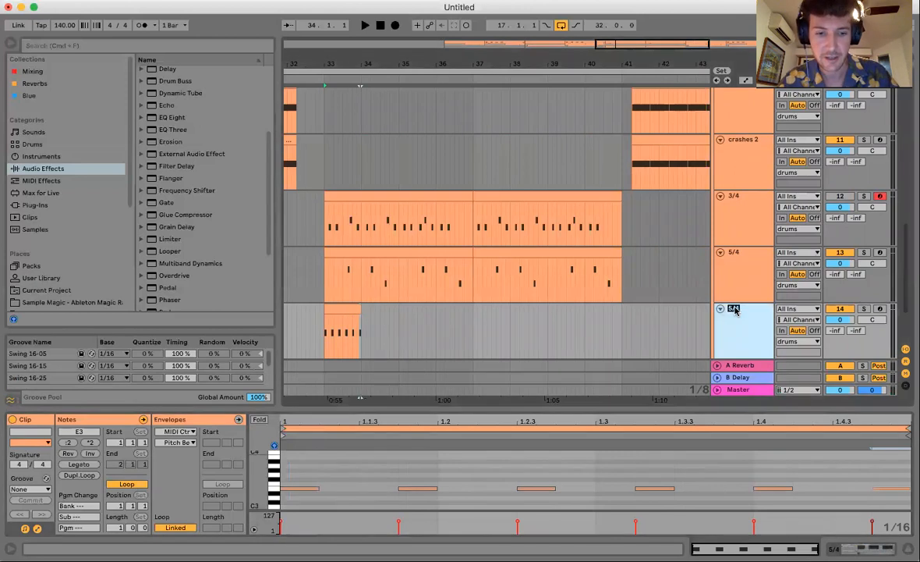
{"action": "left_click", "coordinate": [644, 347]}
{"action": "left_click", "coordinate": [330, 308]}
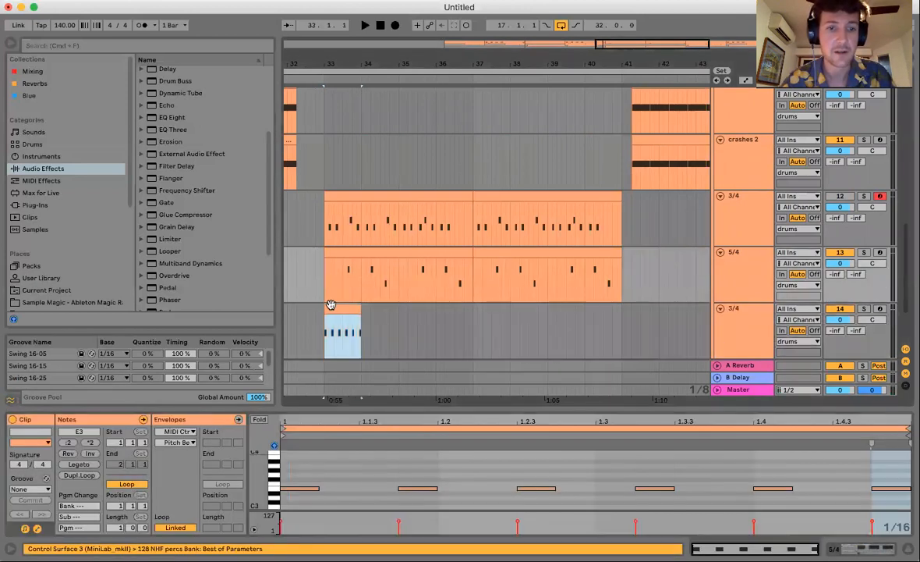
Move the one-bar 3/4 clip to start at 33.3.1 and compare its start with the snare clip.
{"action": "left_click_drag", "start_coordinate": [351, 64], "coordinate": [384, 114]}
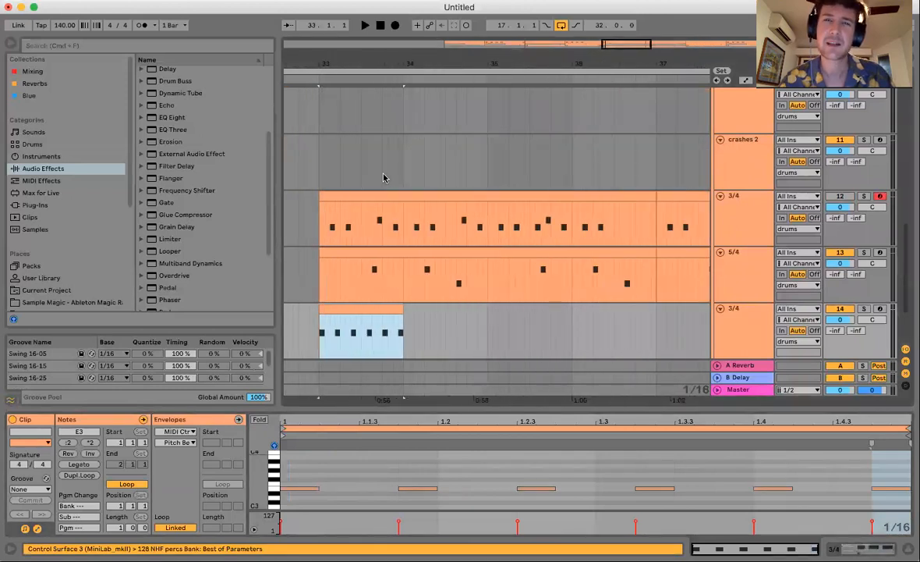
{"action": "scroll", "coordinate": [384, 178], "scroll_direction": "down", "scroll_amount": 2}
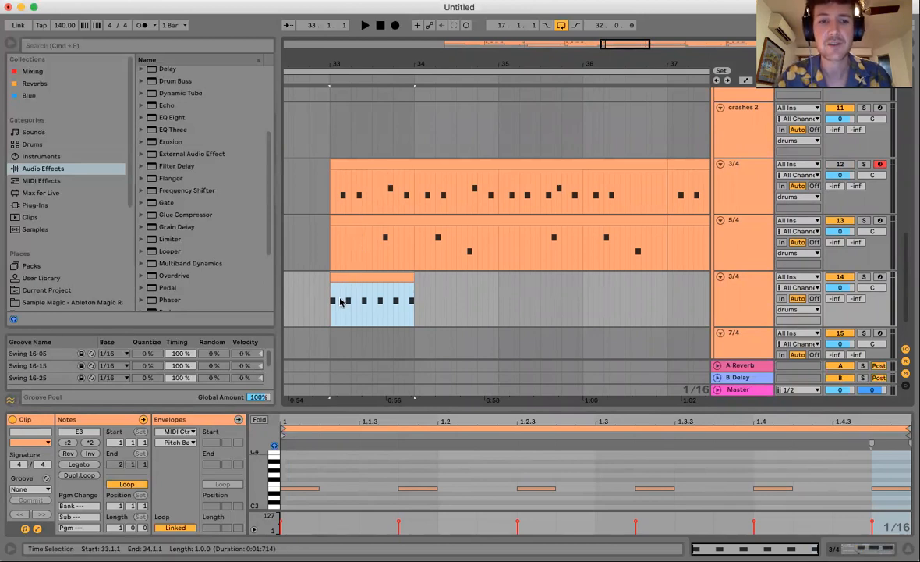
{"action": "left_click_drag", "start_coordinate": [354, 274], "coordinate": [372, 287]}
{"action": "scroll", "coordinate": [351, 312], "scroll_direction": "up", "scroll_amount": 10}
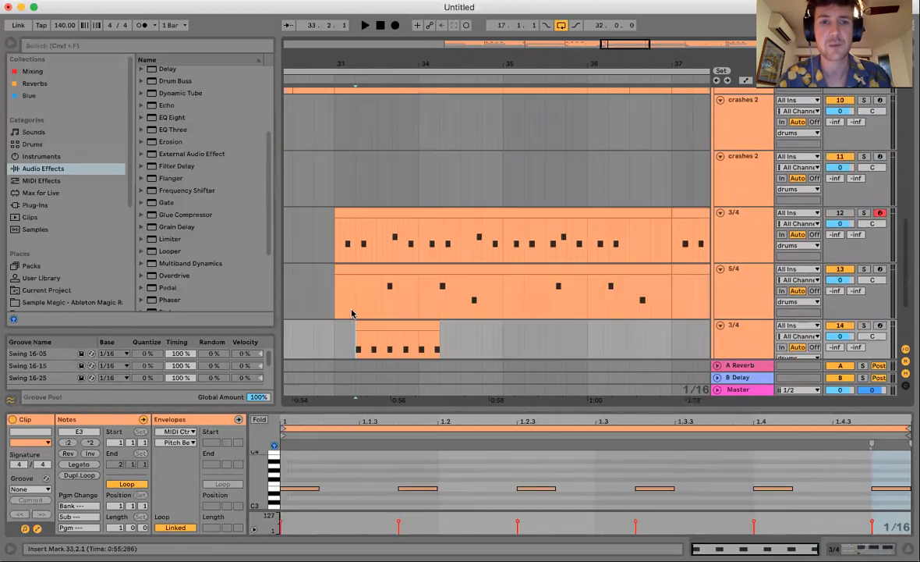
{"action": "scroll", "coordinate": [351, 312], "scroll_direction": "down", "scroll_amount": 10}
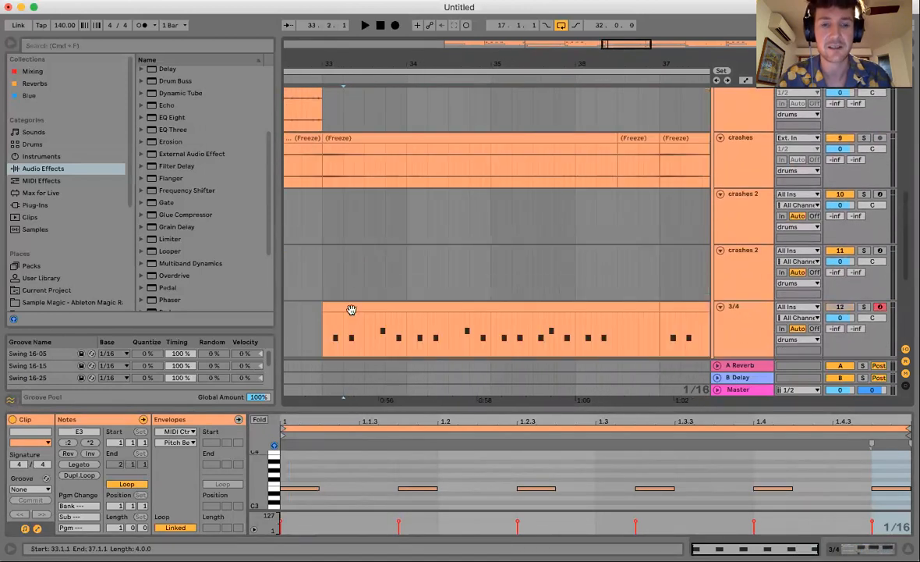
{"action": "left_click_drag", "start_coordinate": [360, 300], "coordinate": [380, 312]}
{"action": "left_click", "coordinate": [365, 320]}
{"action": "scroll", "coordinate": [364, 319], "scroll_direction": "up", "scroll_amount": 10}
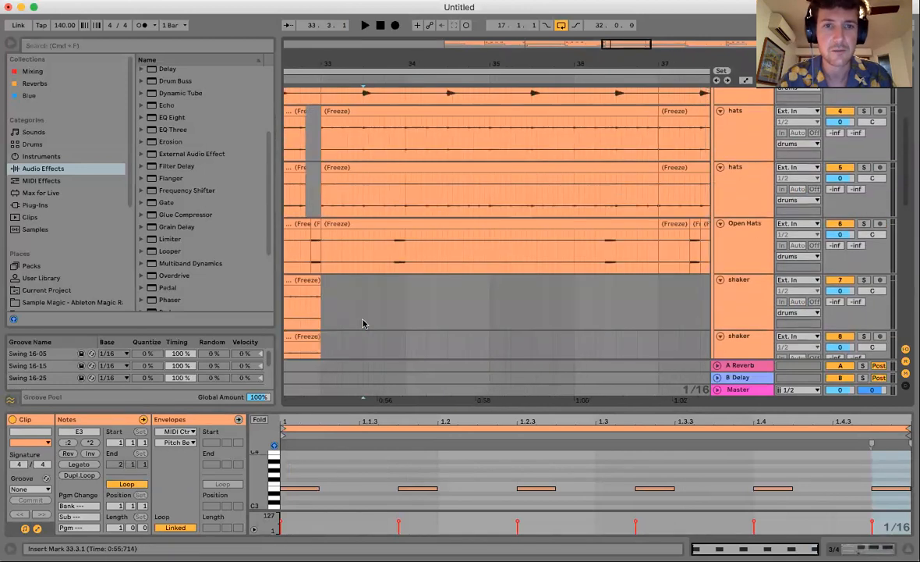
{"action": "left_click", "coordinate": [359, 119]}
{"action": "scroll", "coordinate": [361, 123], "scroll_direction": "down", "scroll_amount": 10}
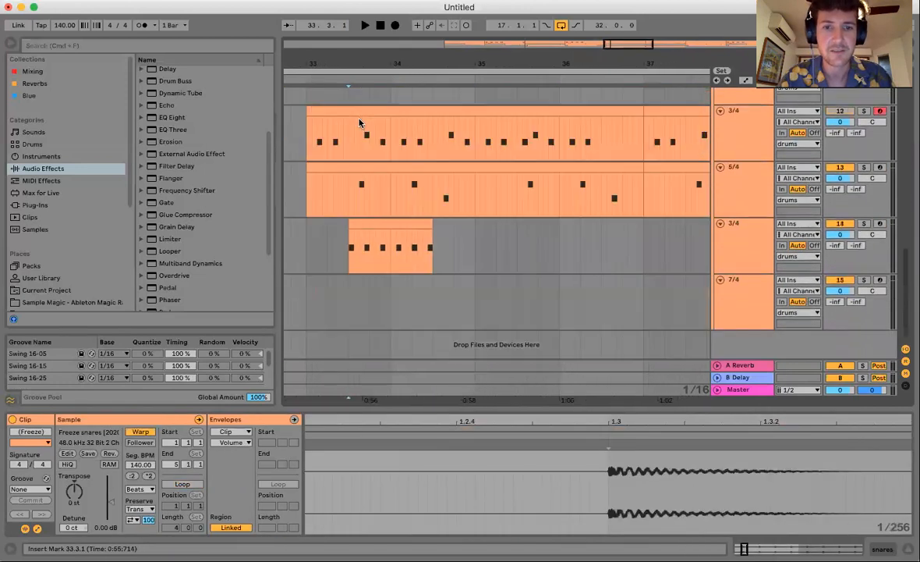
Copy the one-bar 3/4 clip onto the 7/4 track at bar 33.
{"action": "left_click", "coordinate": [370, 225]}
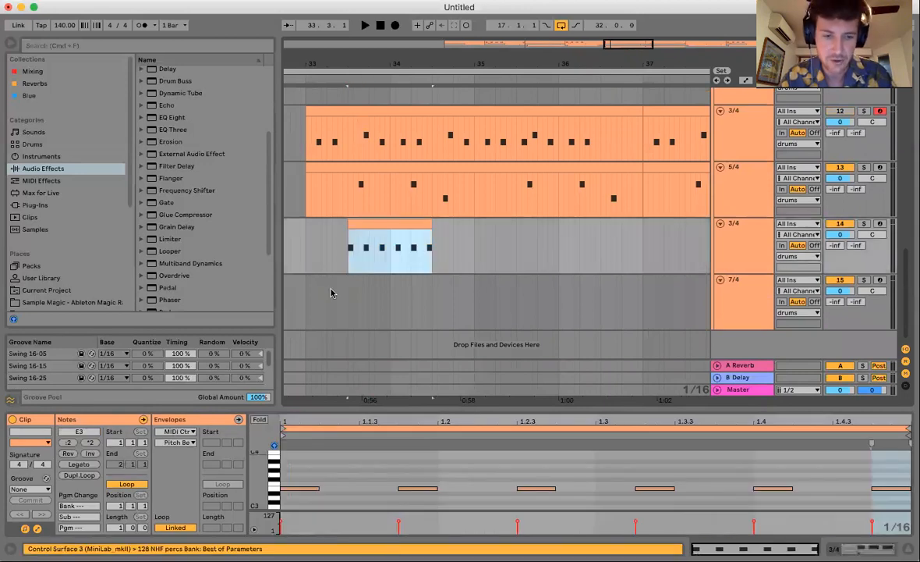
{"action": "left_click", "coordinate": [306, 305]}
{"action": "key", "text": "ctrl+v"}
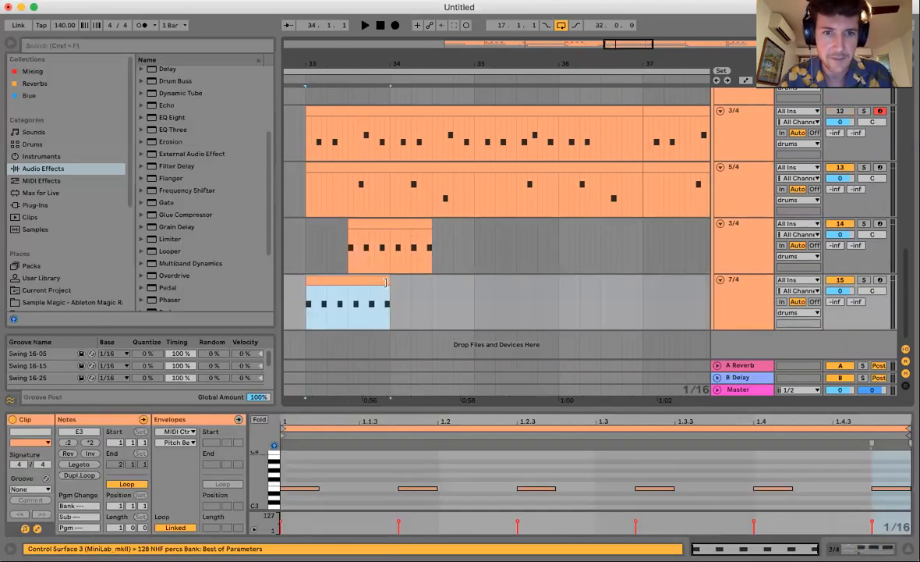
{"action": "left_click", "coordinate": [354, 300]}
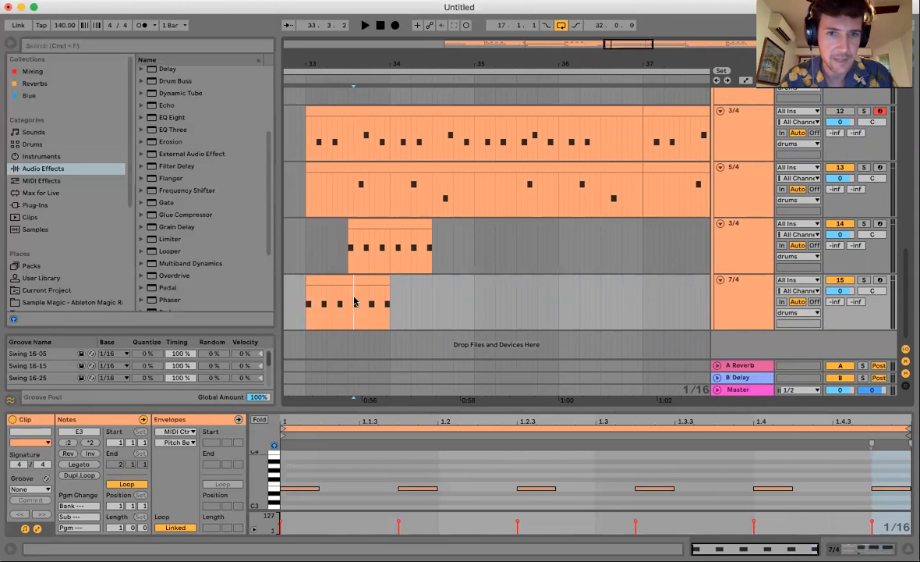
Consolidate the 7/4 track from bar 33 to bar 37 into a single four-bar clip.
{"action": "mouse_move", "coordinate": [385, 284]}
{"action": "left_mouse_down"}
{"action": "mouse_move", "coordinate": [448, 295]}
{"action": "mouse_move", "coordinate": [389, 303]}
{"action": "left_mouse_up"}
{"action": "left_click_drag", "start_coordinate": [304, 317], "coordinate": [529, 309]}
{"action": "left_click_drag", "start_coordinate": [605, 305], "coordinate": [642, 309]}
{"action": "key", "text": "super+j"}
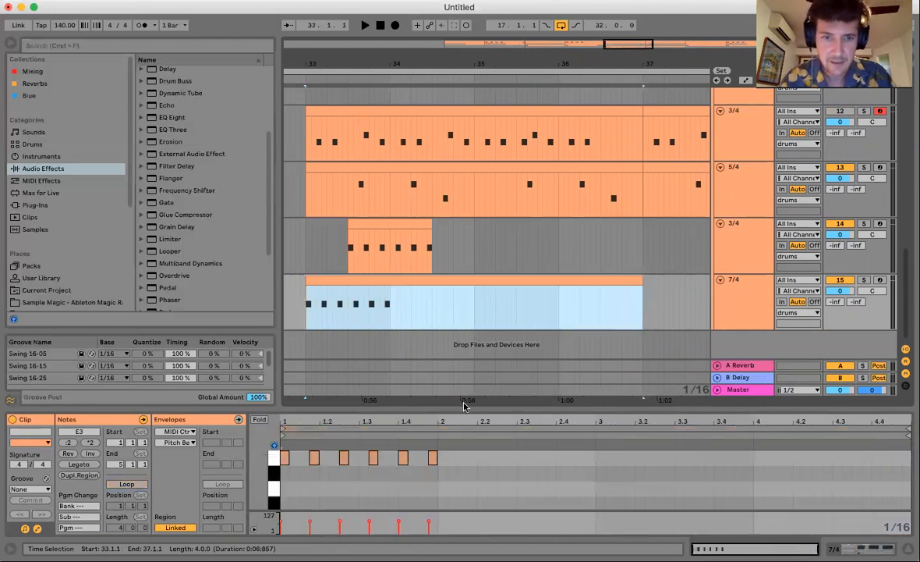
Duplicate the six E3 notes through the four-bar clip, keeping the three-sixteenth spacing up to bar 37.
{"action": "left_click_drag", "start_coordinate": [283, 448], "coordinate": [449, 433]}
{"action": "key", "text": "super+d"}
{"action": "key", "text": "super+d"}
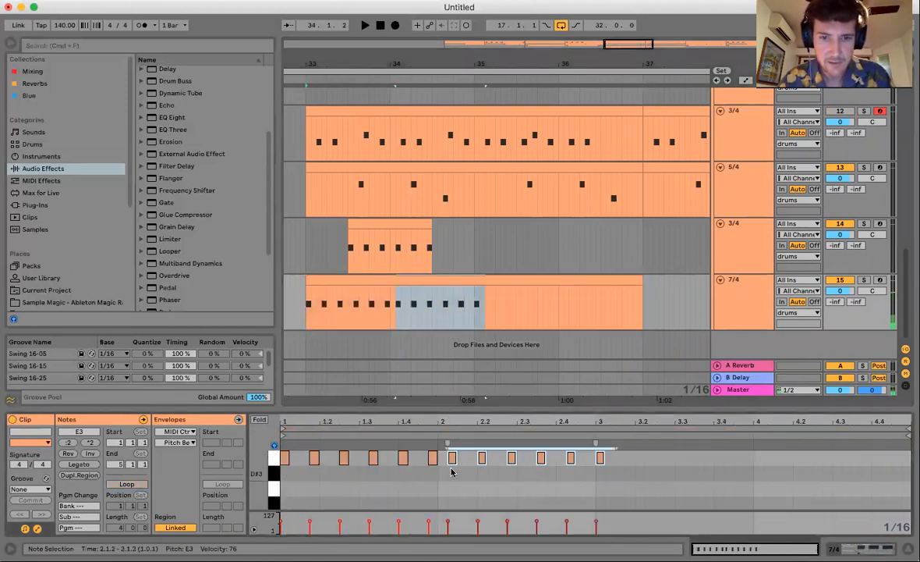
{"action": "key", "text": "super+d"}
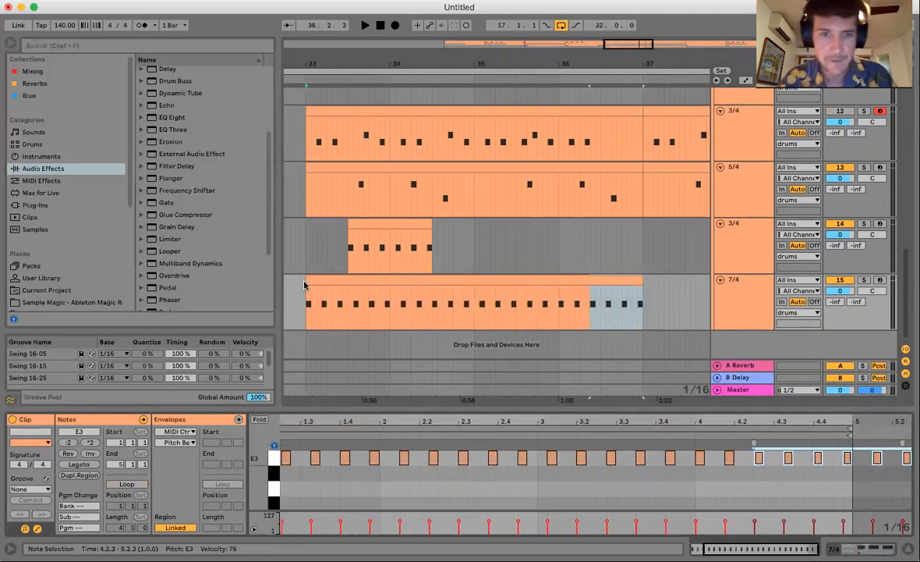
{"action": "scroll", "coordinate": [380, 318], "scroll_direction": "left", "scroll_amount": 3}
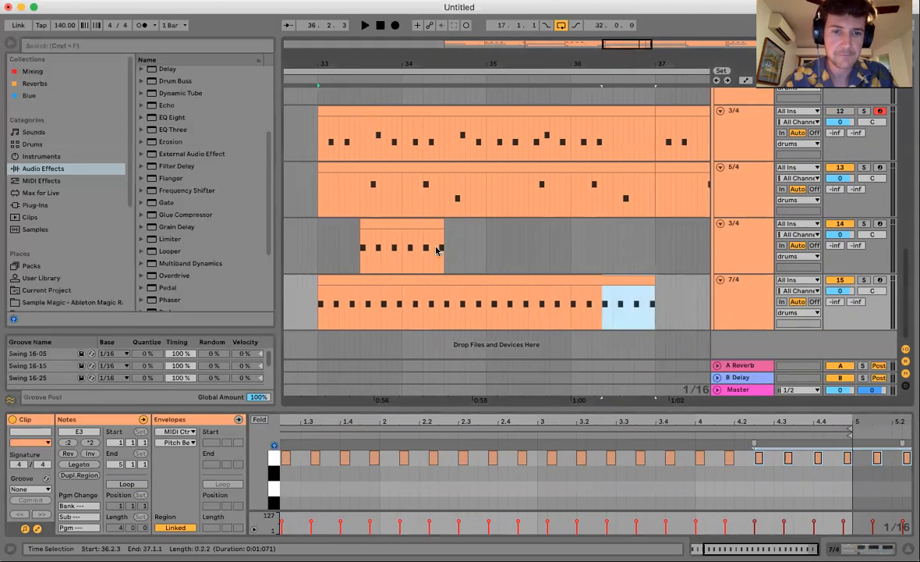
Rename the 7/4 track to 3/4 and select its range from bar 33 across the four-bar clip.
{"action": "left_click", "coordinate": [361, 316]}
{"action": "left_click", "coordinate": [740, 294]}
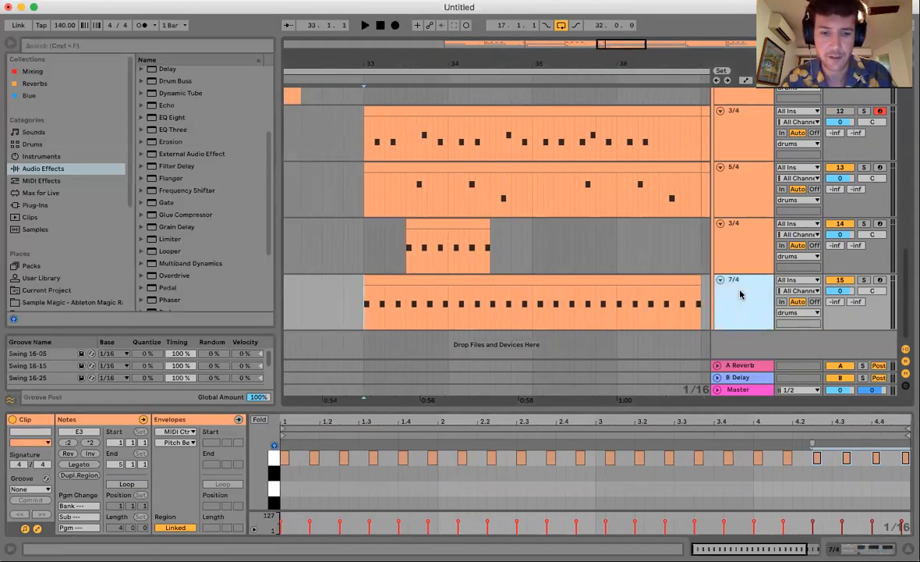
{"action": "type", "text": "3/4"}
{"action": "left_click", "coordinate": [369, 317]}
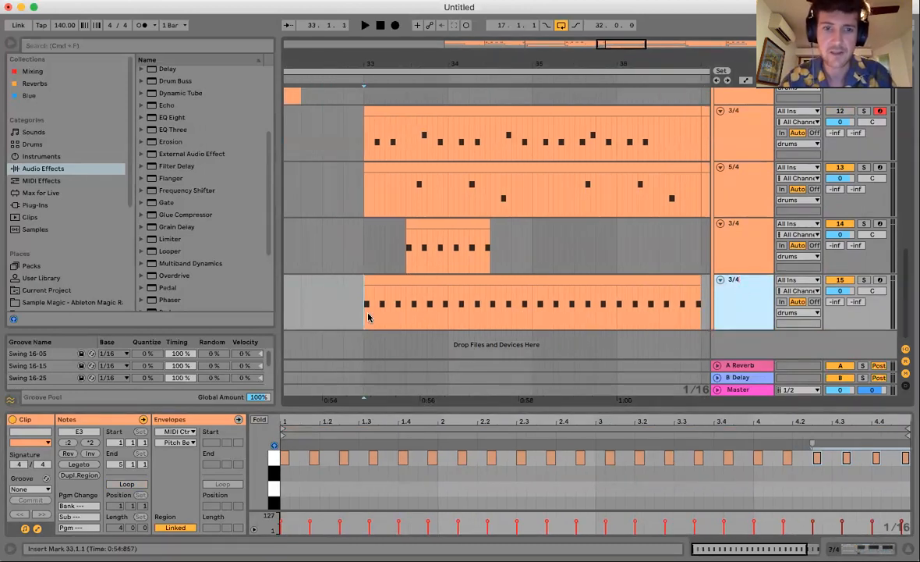
{"action": "left_click_drag", "start_coordinate": [361, 316], "coordinate": [693, 302]}
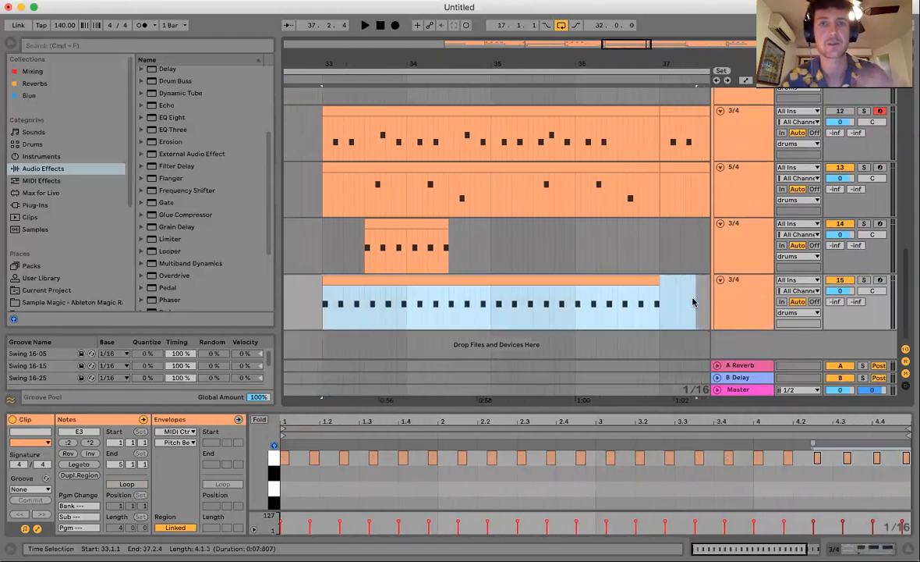
Consolidate the offset 3/4 track from 33.3.1 to 37.1.1 into a single clip.
{"action": "left_click", "coordinate": [423, 223]}
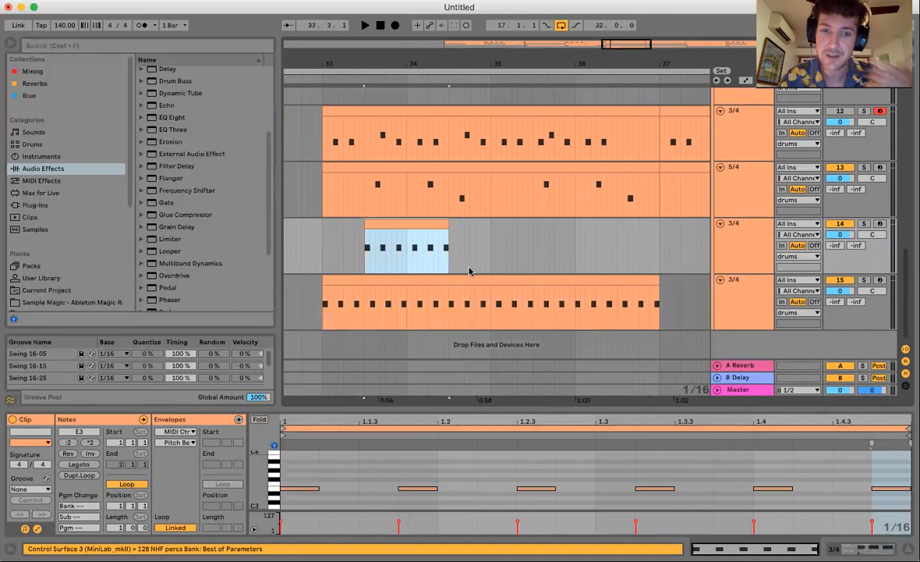
{"action": "left_click_drag", "start_coordinate": [362, 267], "coordinate": [660, 236]}
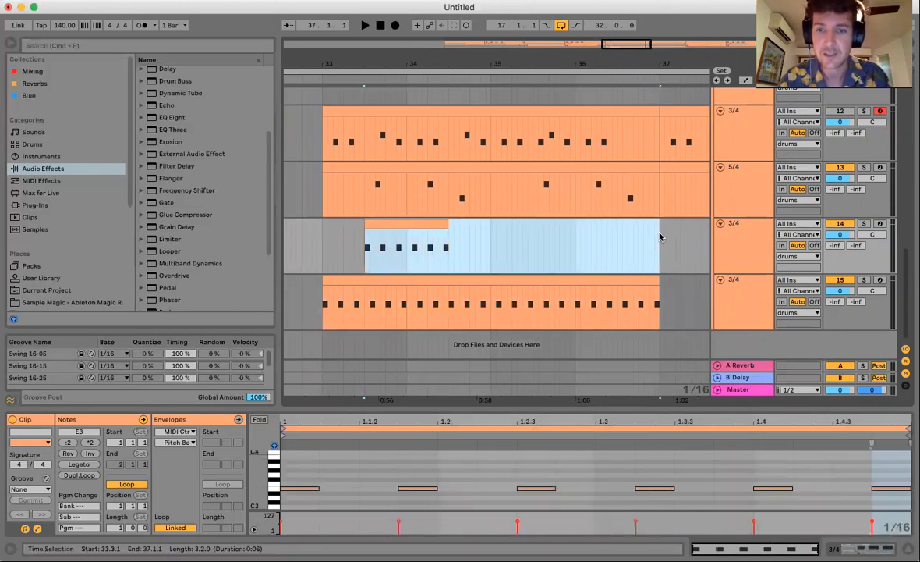
{"action": "key", "text": "super+j"}
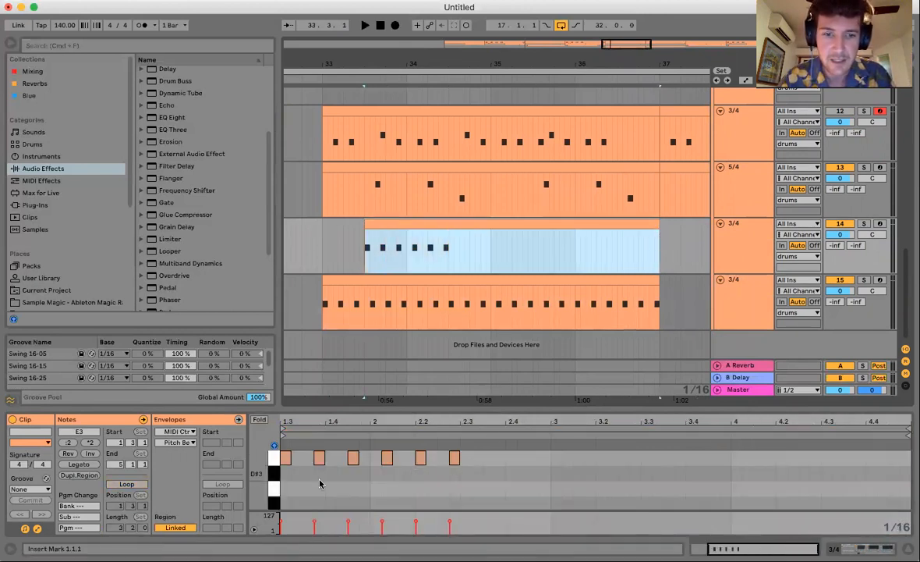
Duplicate the offset clip's E3 notes at three-sixteenth spacing, placing the last group of six from 3.4.1.
{"action": "left_click_drag", "start_coordinate": [283, 481], "coordinate": [468, 448]}
{"action": "key", "text": "super+d"}
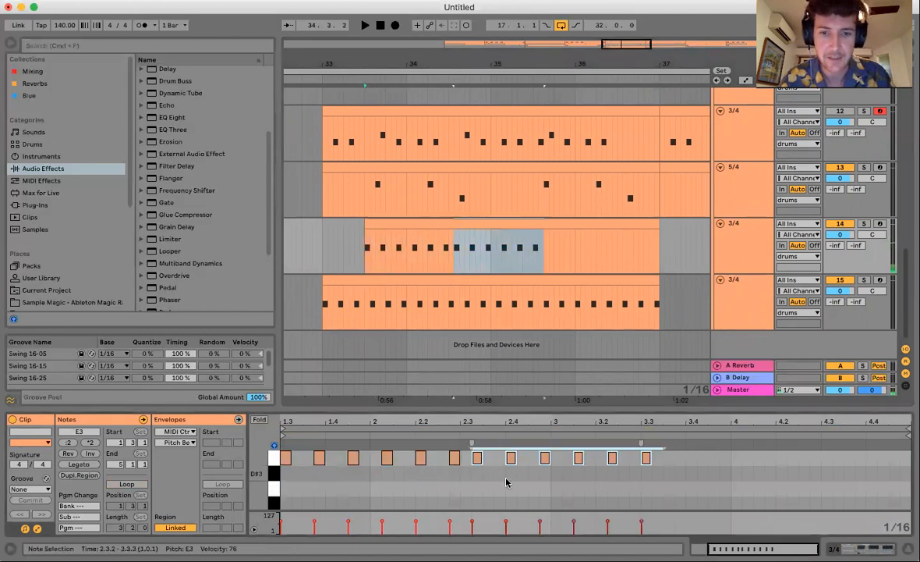
{"action": "key", "text": "super+d"}
{"action": "key", "text": "Right"}
{"action": "key", "text": "Right"}
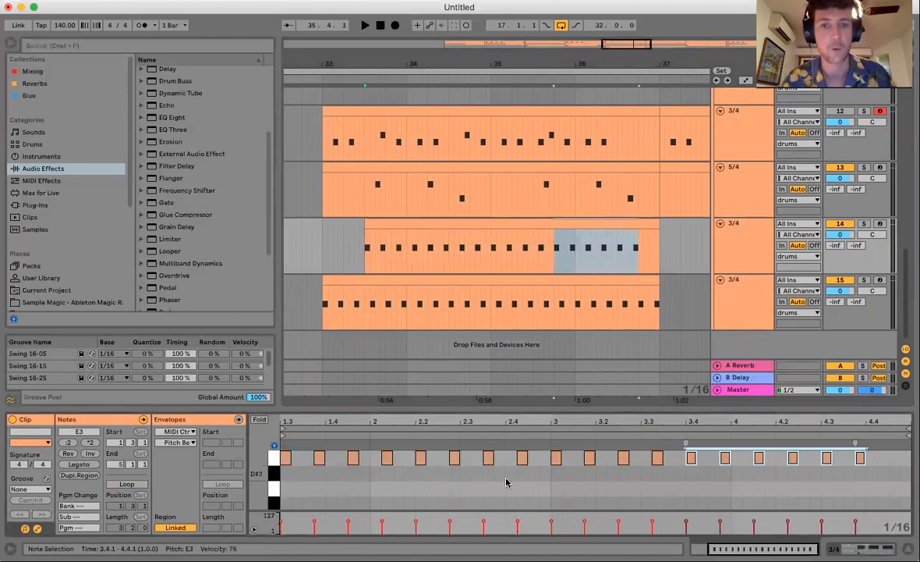
Compare note positions in the two lower 3/4 clips across both tracks, stepping through to 33.4.3.
{"action": "left_click", "coordinate": [371, 306]}
{"action": "left_click", "coordinate": [380, 249]}
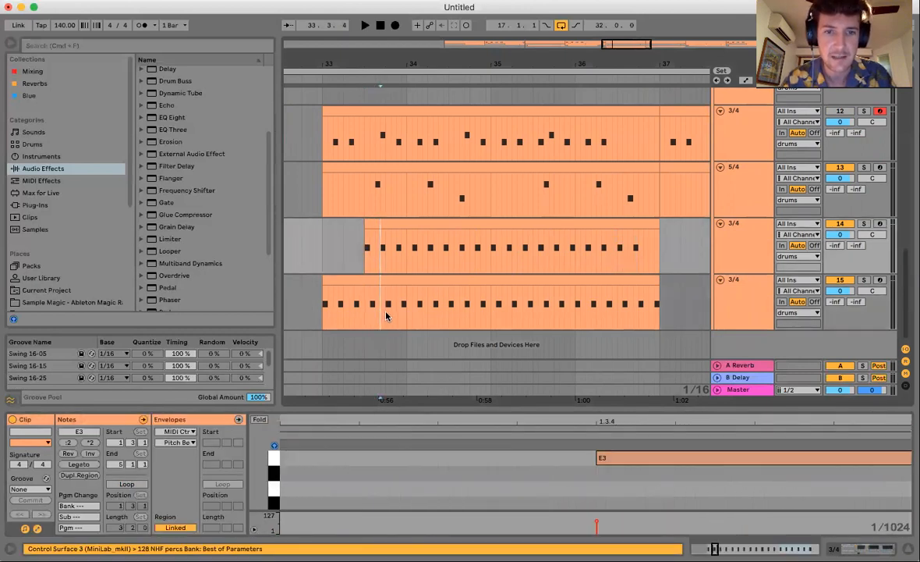
{"action": "left_click", "coordinate": [385, 315], "text": "shift"}
{"action": "key", "text": "Right"}
{"action": "key", "text": "Right"}
{"action": "key", "text": "Right"}
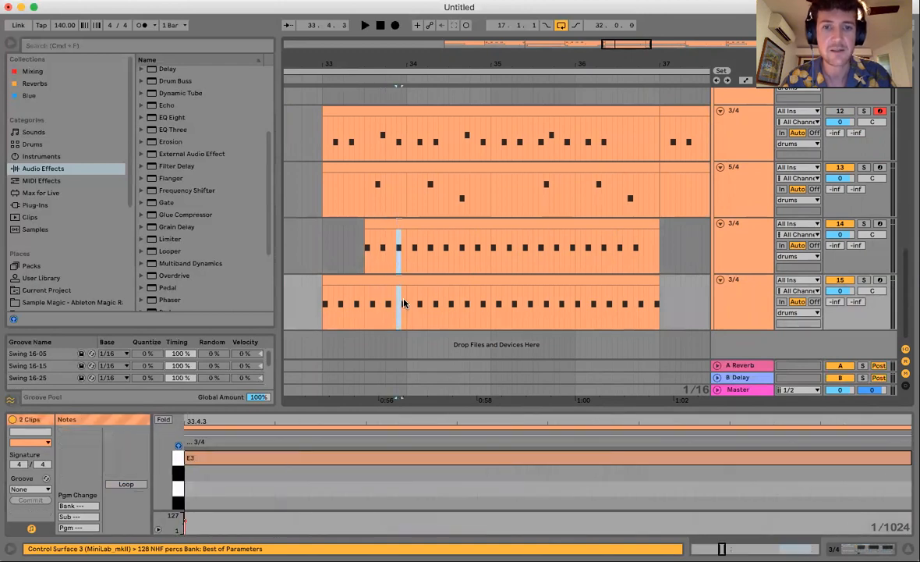
Shift the offset 3/4 clip on the upper of the two lower 3/4 tracks to start at 33.2.1.
{"action": "left_click_drag", "start_coordinate": [388, 224], "coordinate": [321, 258]}
{"action": "left_click_drag", "start_coordinate": [355, 219], "coordinate": [400, 230]}
{"action": "left_click", "coordinate": [362, 257]}
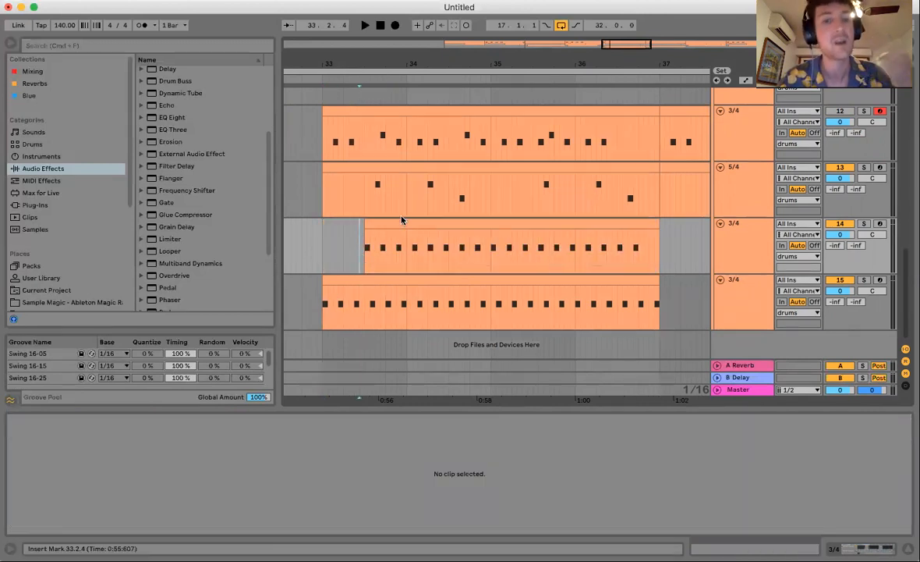
{"action": "left_click_drag", "start_coordinate": [395, 231], "coordinate": [384, 234]}
{"action": "left_click", "coordinate": [340, 266]}
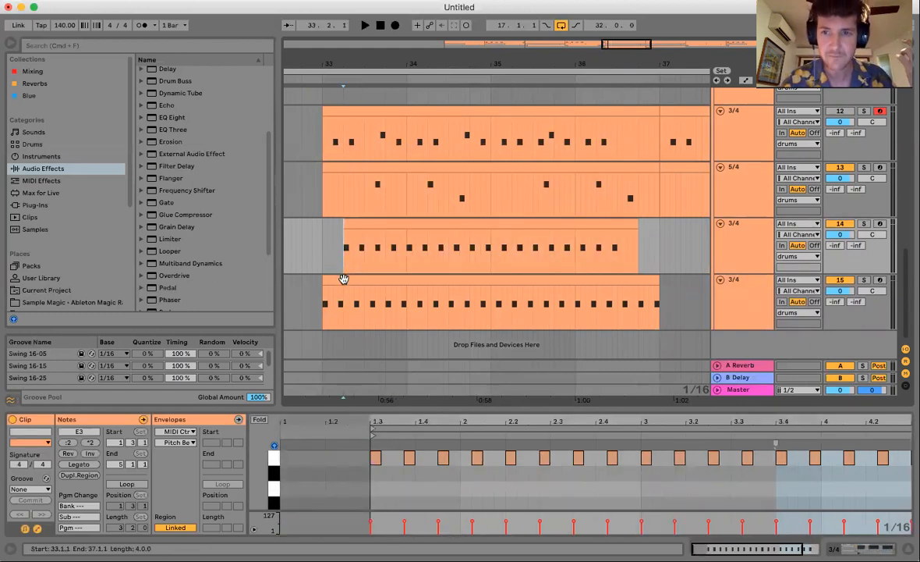
Delete the four-bar clip from the lowest 3/4 track and move the clip on the track above to 33.1.1.
{"action": "left_click", "coordinate": [343, 279]}
{"action": "key", "text": "Delete"}
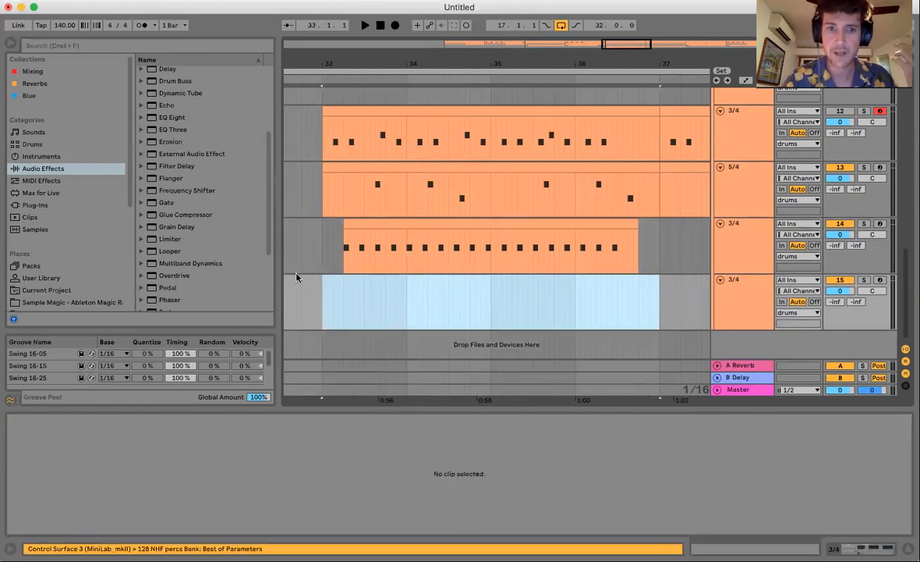
{"action": "scroll", "coordinate": [360, 256], "scroll_direction": "up", "scroll_amount": 2}
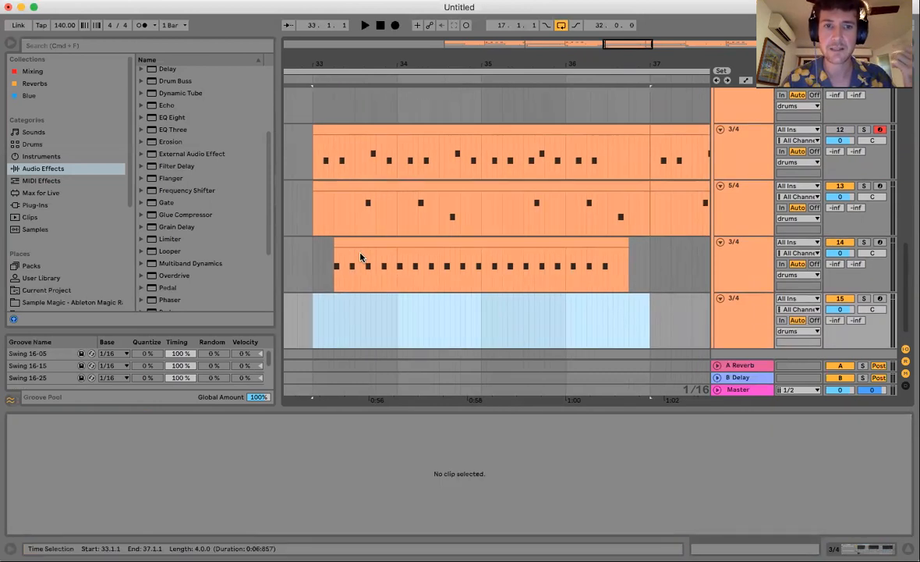
{"action": "left_click_drag", "start_coordinate": [355, 244], "coordinate": [335, 251]}
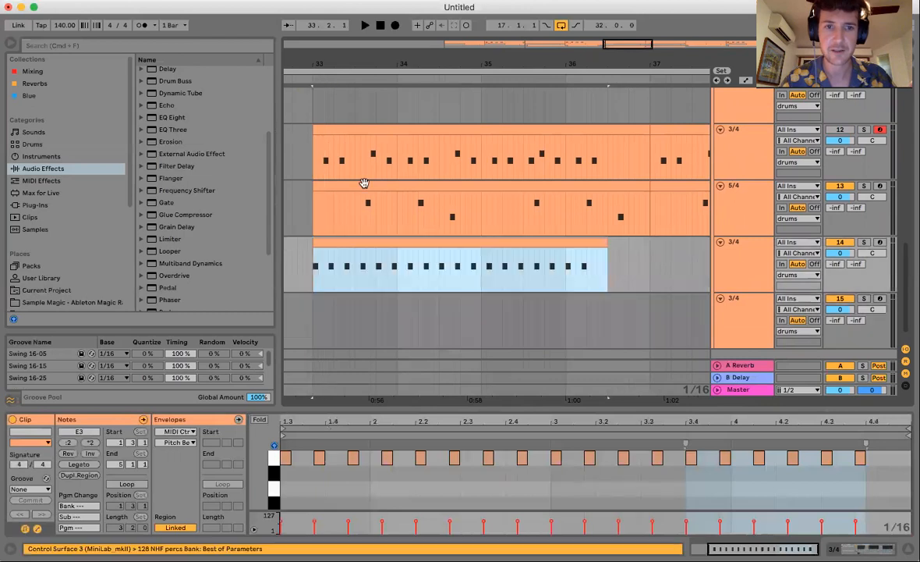
Examine the 5/4 and first 3/4 patterns from bar 33 in relation to the frozen drum tracks above.
{"action": "left_click", "coordinate": [365, 183]}
{"action": "left_click", "coordinate": [313, 219]}
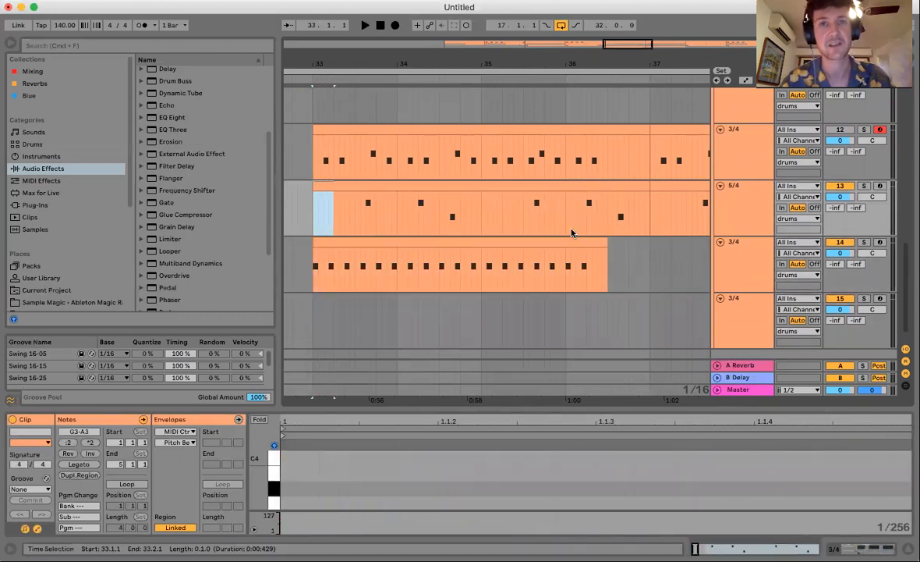
{"action": "left_click", "coordinate": [314, 169]}
{"action": "left_click_drag", "start_coordinate": [313, 168], "coordinate": [570, 156]}
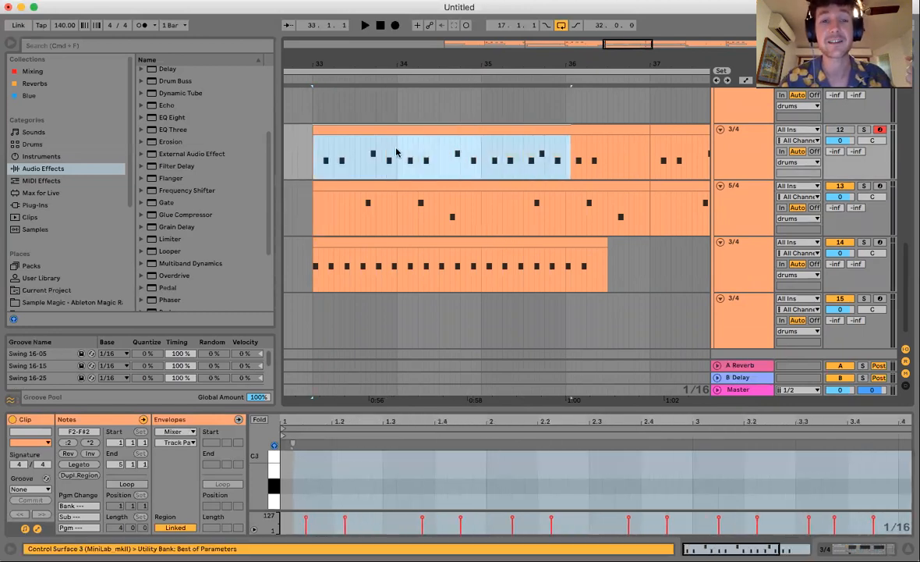
{"action": "left_click", "coordinate": [324, 165]}
{"action": "scroll", "coordinate": [329, 164], "scroll_direction": "up", "scroll_amount": 10}
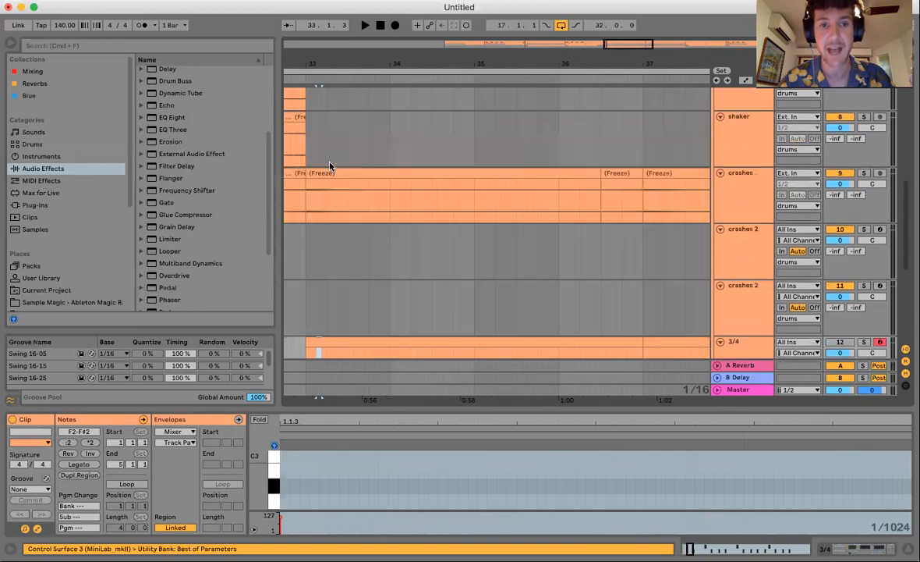
{"action": "scroll", "coordinate": [329, 162], "scroll_direction": "up", "scroll_amount": 2}
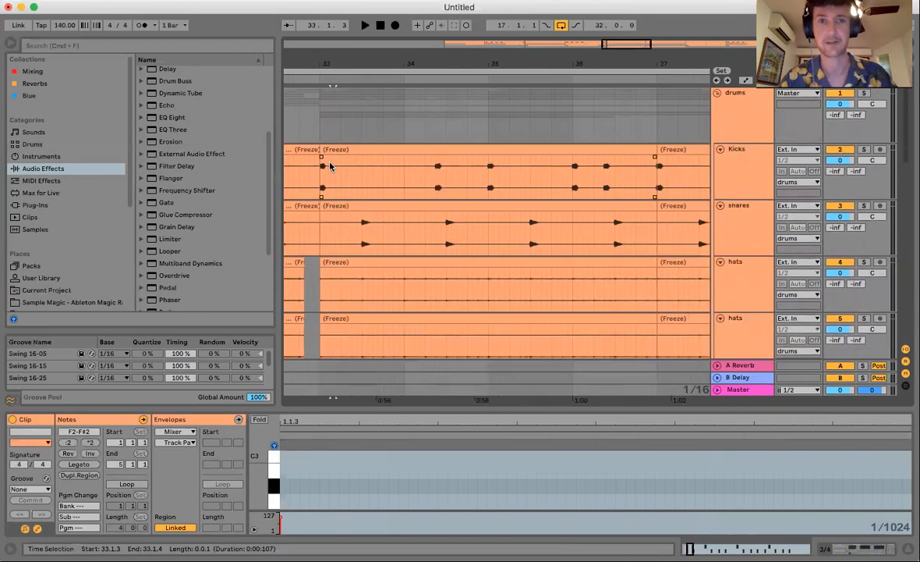
{"action": "scroll", "coordinate": [330, 163], "scroll_direction": "down", "scroll_amount": 10}
{"action": "scroll", "coordinate": [329, 166], "scroll_direction": "down", "scroll_amount": 3}
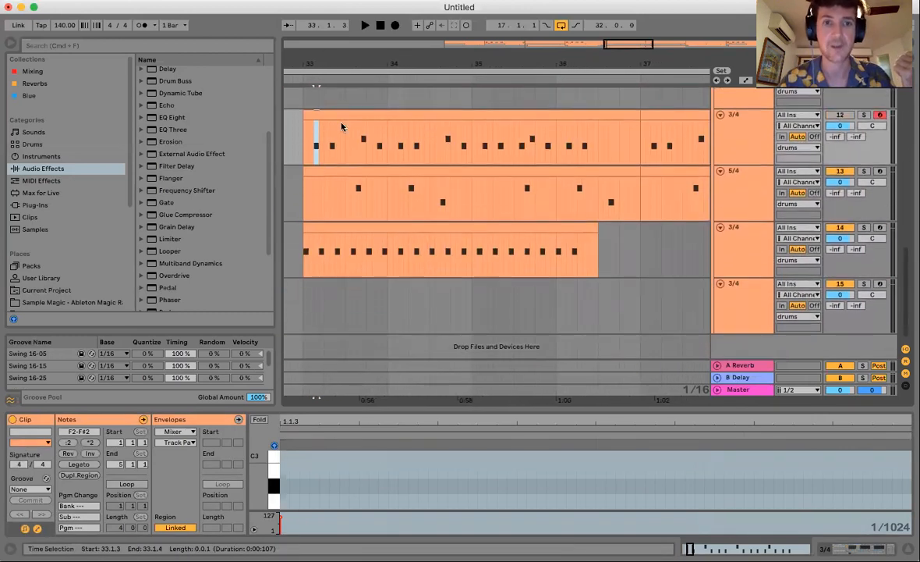
{"action": "left_click", "coordinate": [341, 116]}
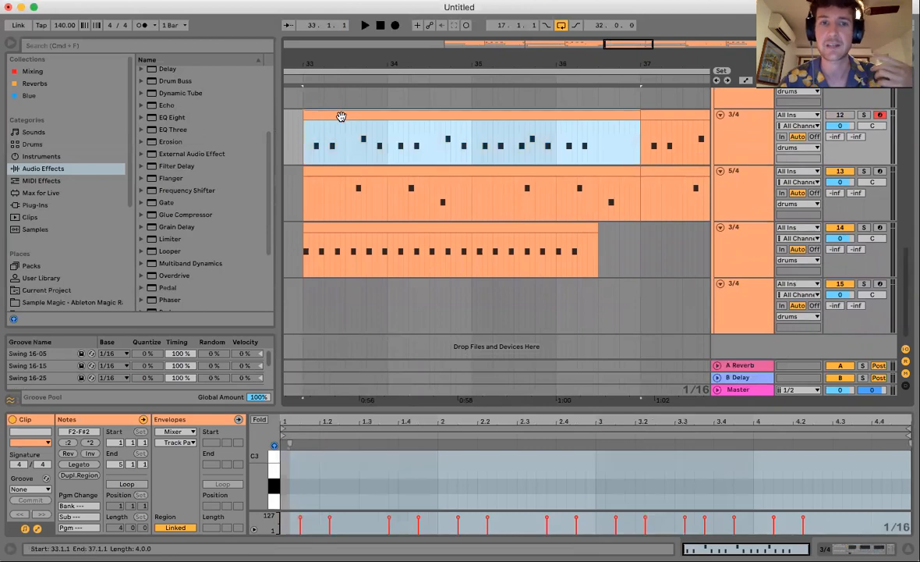
Move the lower 3/4 clip to start at 33.3.1 and select its range up to 37.1.1.
{"action": "left_click_drag", "start_coordinate": [304, 267], "coordinate": [330, 261]}
{"action": "left_click", "coordinate": [361, 227]}
{"action": "left_click", "coordinate": [343, 259]}
{"action": "left_click_drag", "start_coordinate": [352, 228], "coordinate": [391, 227]}
{"action": "left_click_drag", "start_coordinate": [348, 262], "coordinate": [642, 269]}
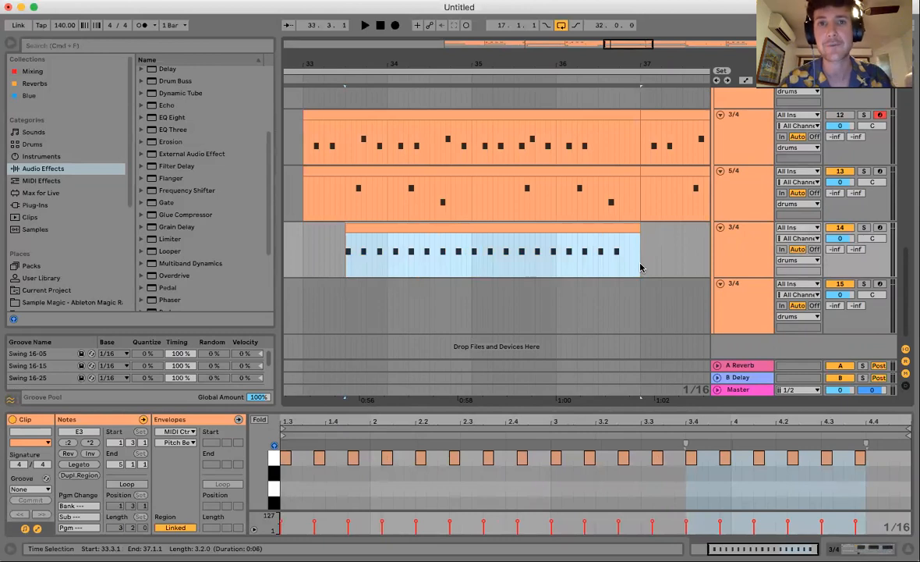
Rename the offset clip's track to 7/4 and delete all of the clip's notes except the first E3.
{"action": "left_click", "coordinate": [736, 251]}
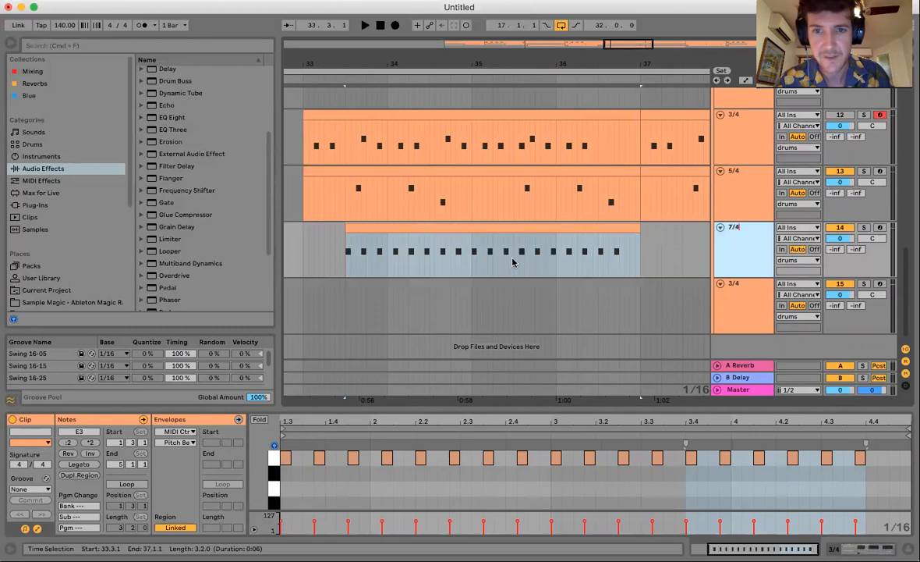
{"action": "left_click", "coordinate": [446, 236]}
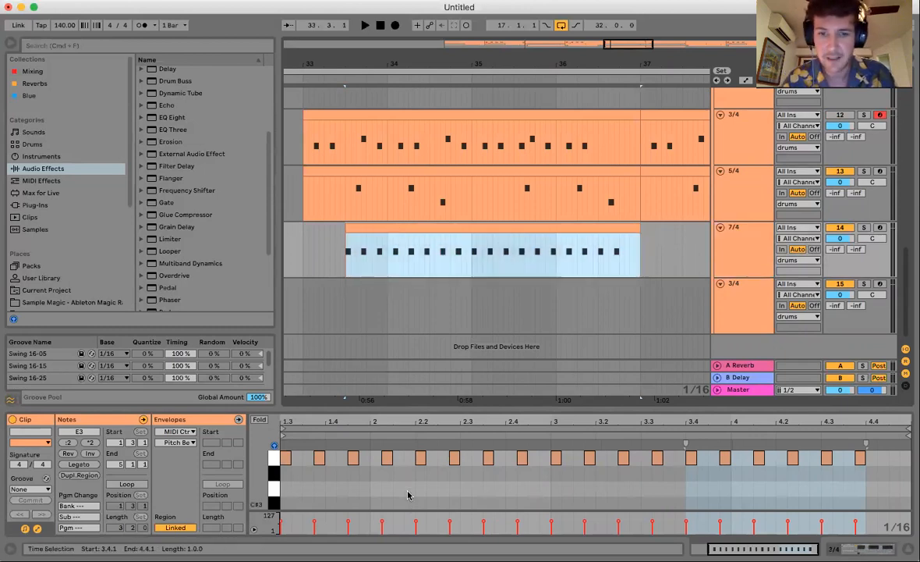
{"action": "left_click_drag", "start_coordinate": [317, 477], "coordinate": [910, 449]}
{"action": "key", "text": "Delete"}
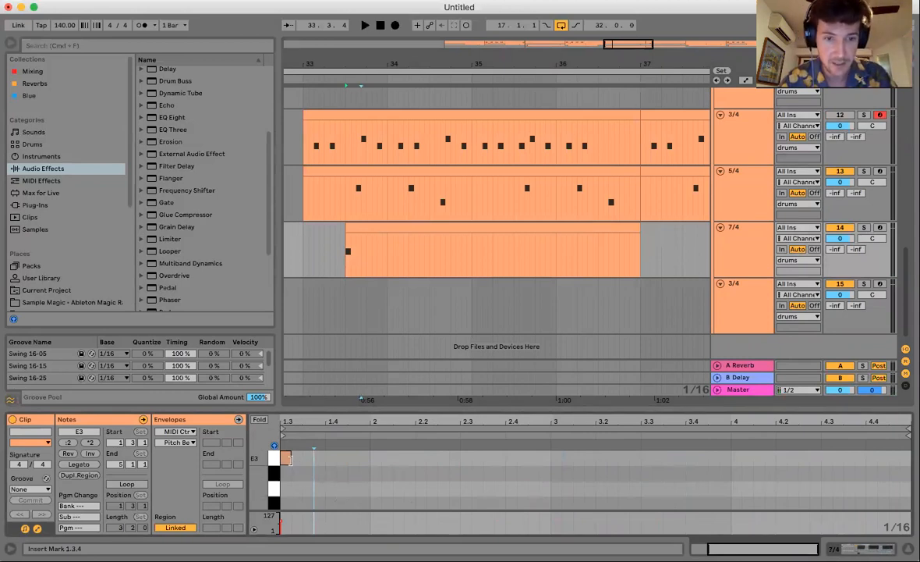
Add sixteenth-length E3 notes at 1.4.3 and 2.2.1 in the 7/4 clip.
{"action": "left_click", "coordinate": [302, 466]}
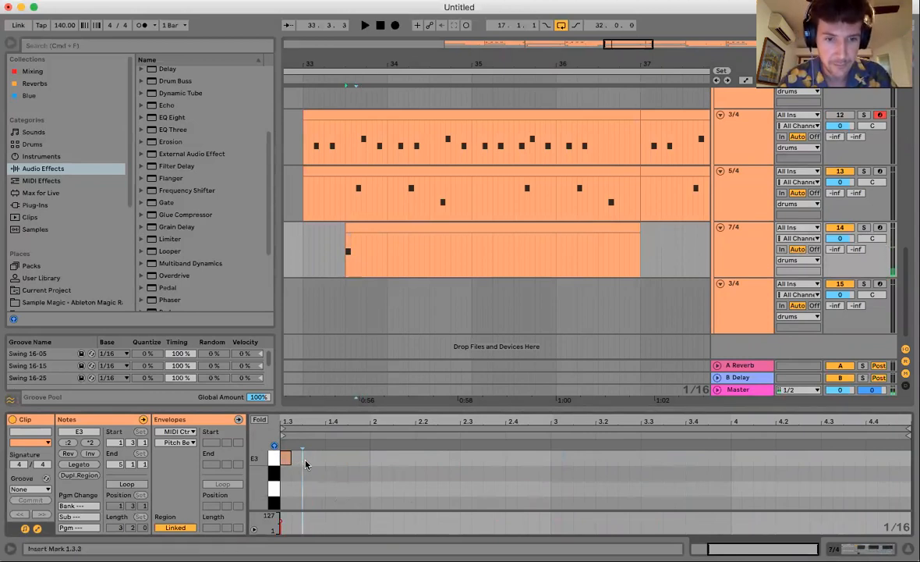
{"action": "left_click", "coordinate": [353, 463]}
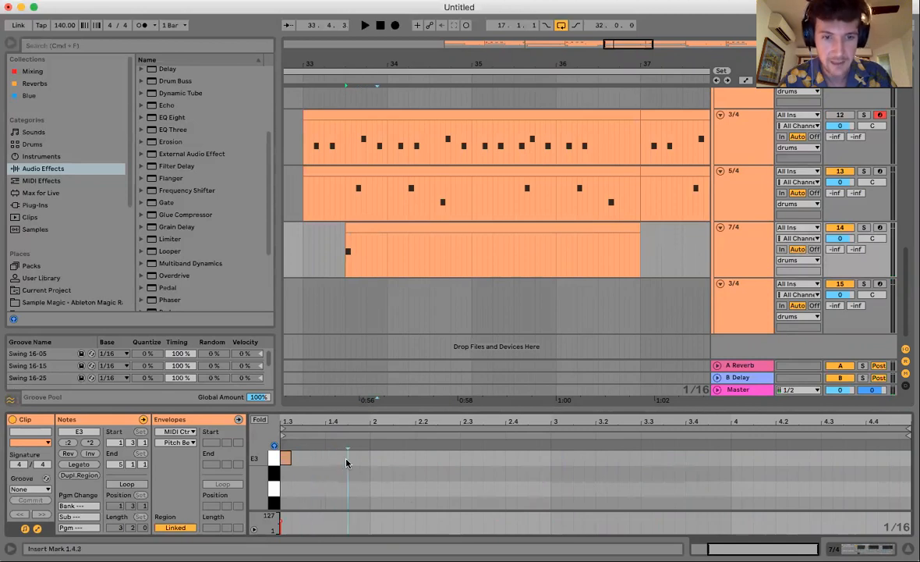
{"action": "double_click", "coordinate": [355, 462]}
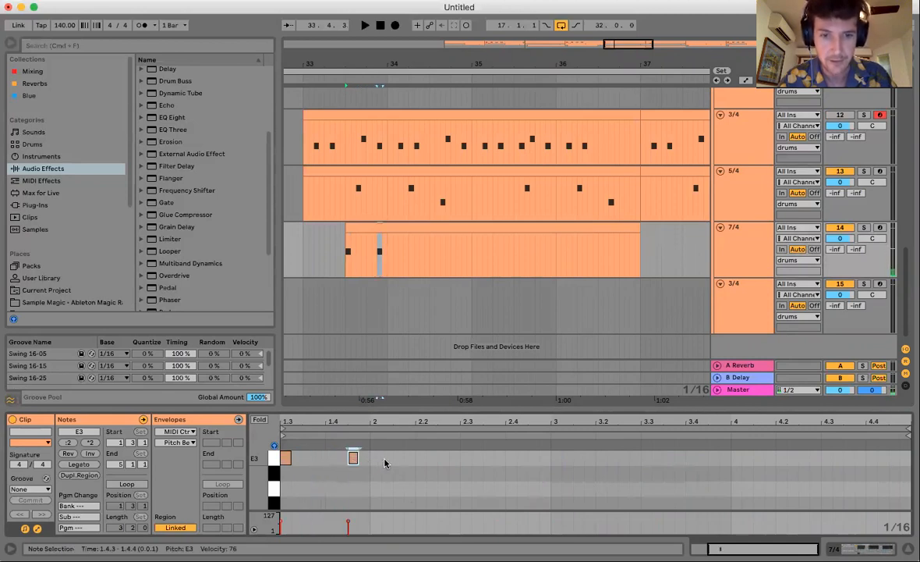
{"action": "double_click", "coordinate": [420, 461]}
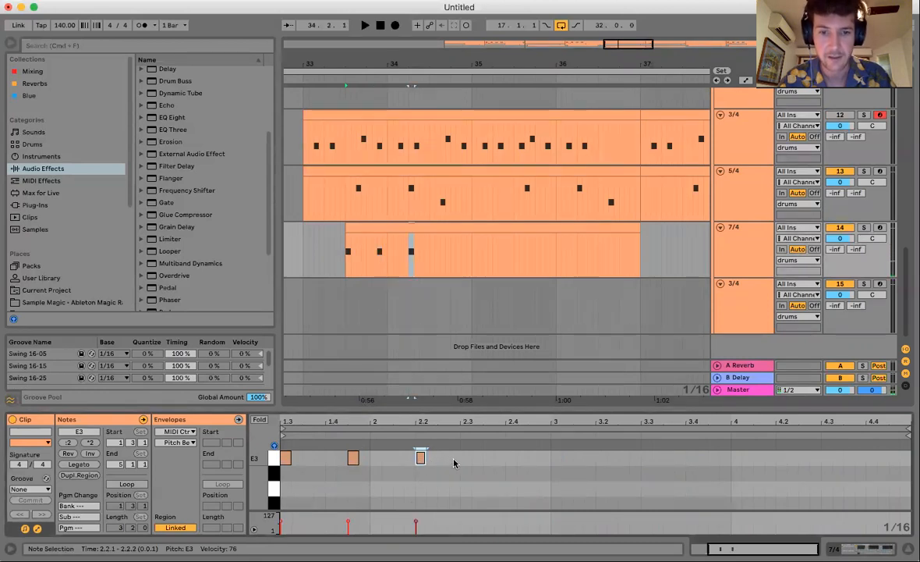
Continue the 7/4 pattern with E3 notes at 2.3.4, 3.1.2, 3.2.4 and 3.4.2.
{"action": "double_click", "coordinate": [500, 460]}
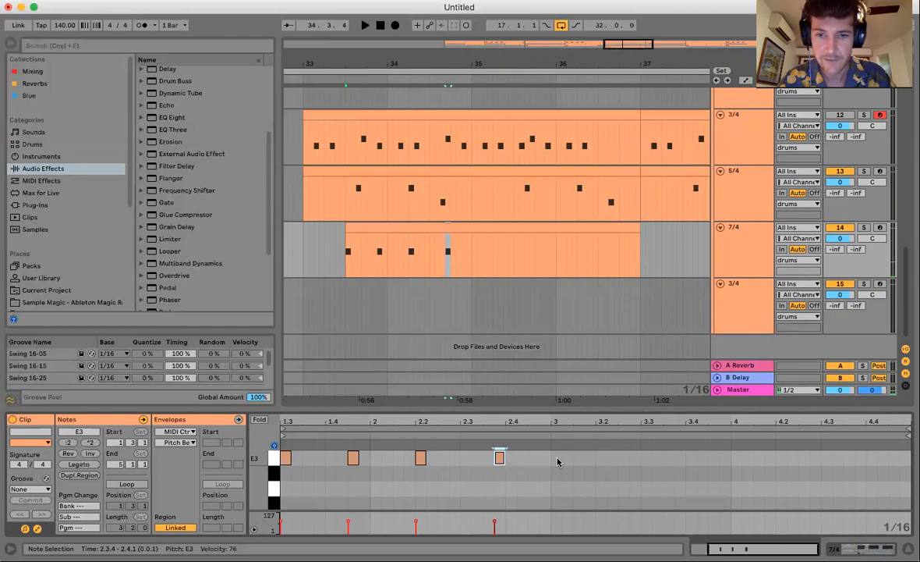
{"action": "double_click", "coordinate": [567, 459]}
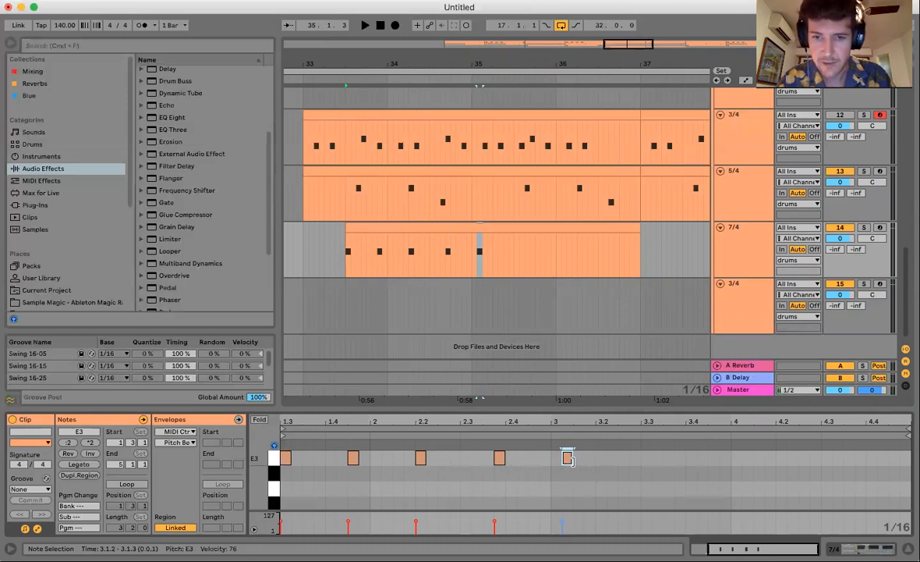
{"action": "double_click", "coordinate": [635, 458]}
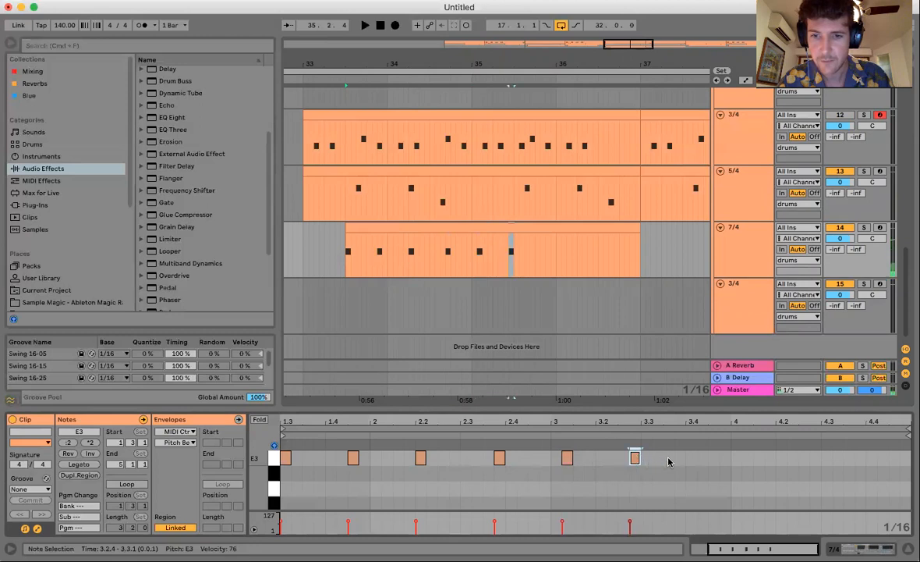
{"action": "double_click", "coordinate": [702, 459]}
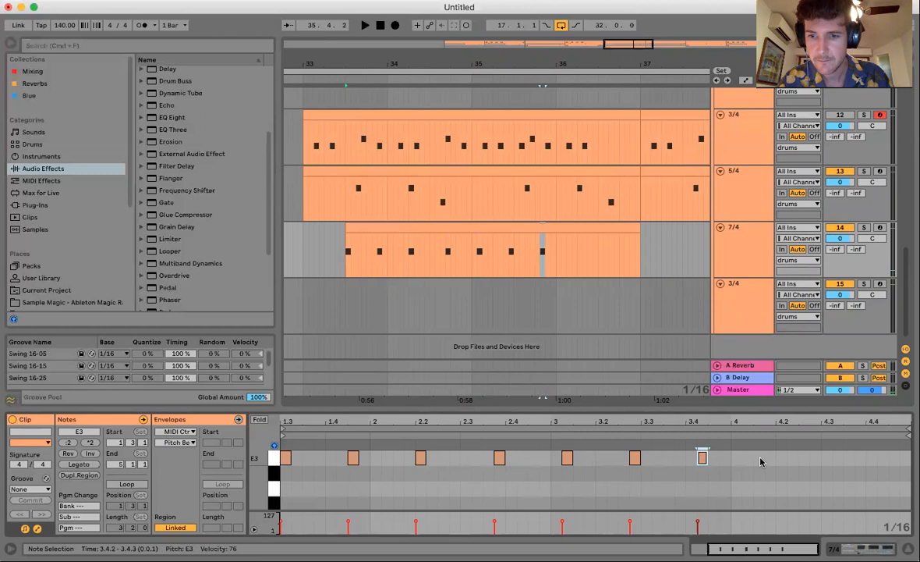
Add another E3 note to the 7/4 clip and position it at 4.1.4.
{"action": "double_click", "coordinate": [769, 459]}
{"action": "key", "text": "Right"}
{"action": "left_click", "coordinate": [702, 459]}
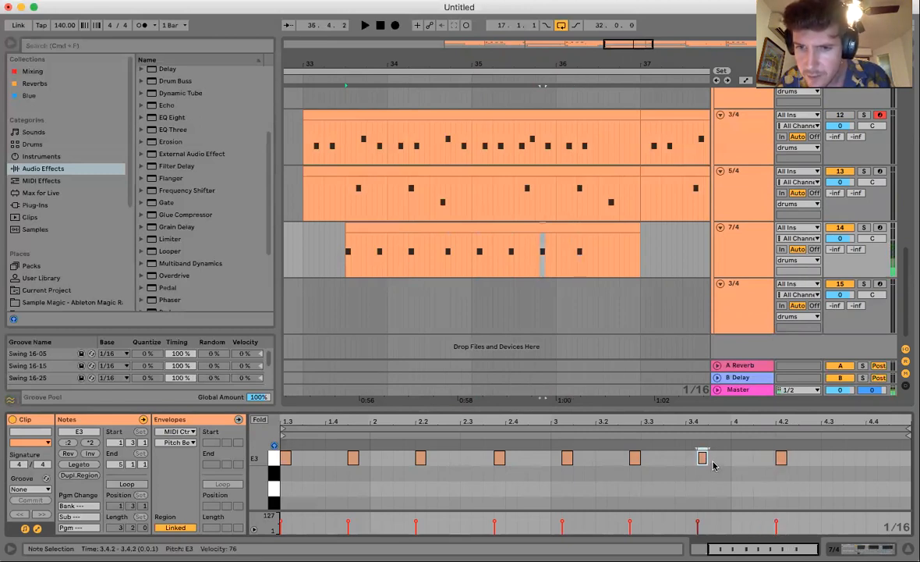
{"action": "left_click_drag", "start_coordinate": [780, 460], "coordinate": [771, 461]}
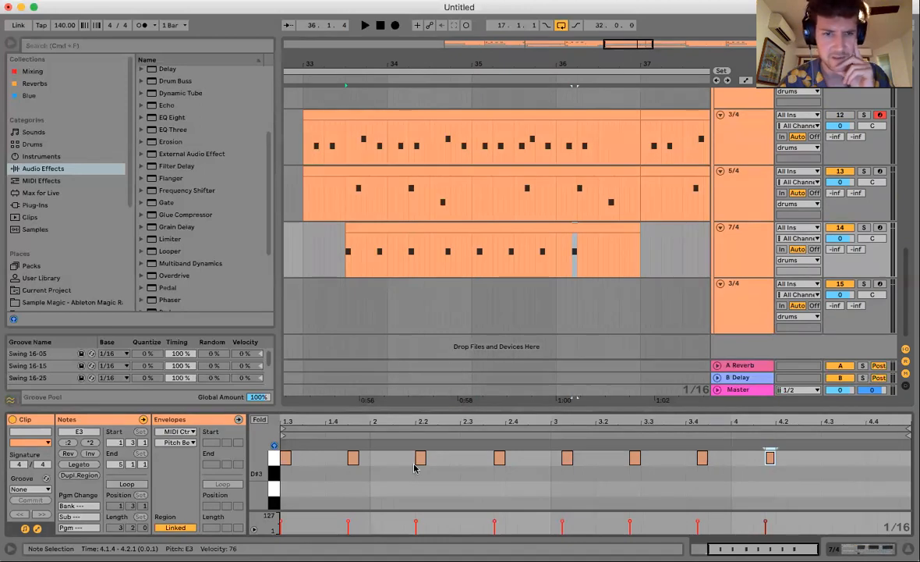
Check the spacing of the existing E3 notes and add a final one at 4.3.2.
{"action": "left_click", "coordinate": [286, 459]}
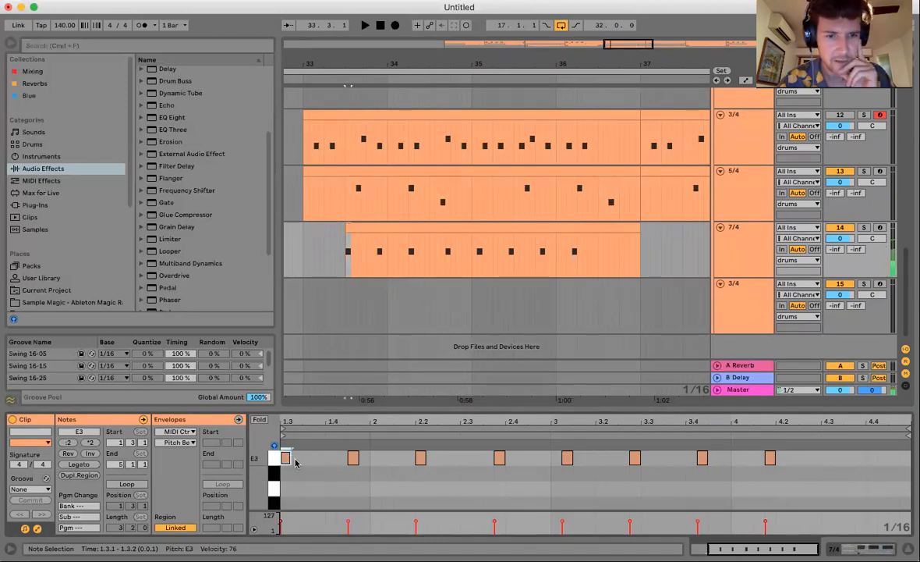
{"action": "left_click", "coordinate": [338, 462]}
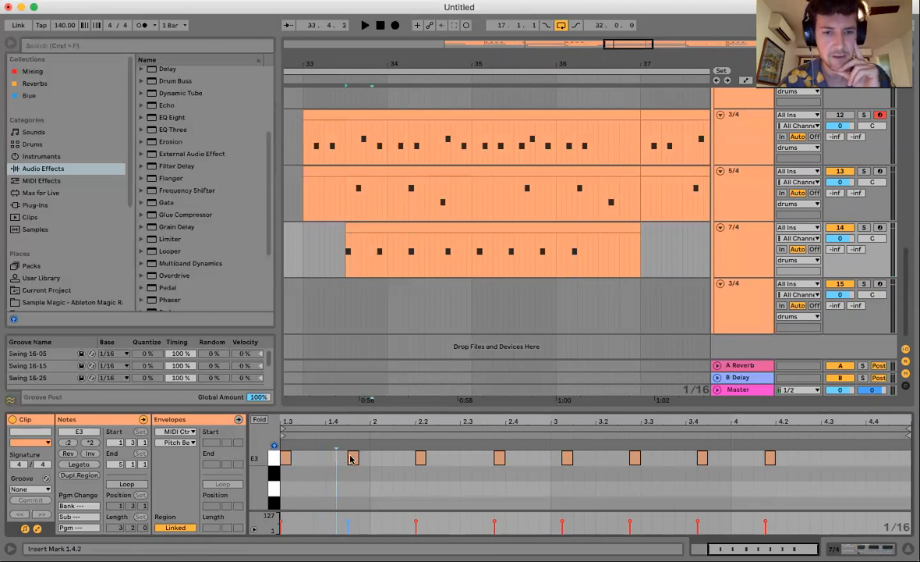
{"action": "left_click", "coordinate": [352, 459]}
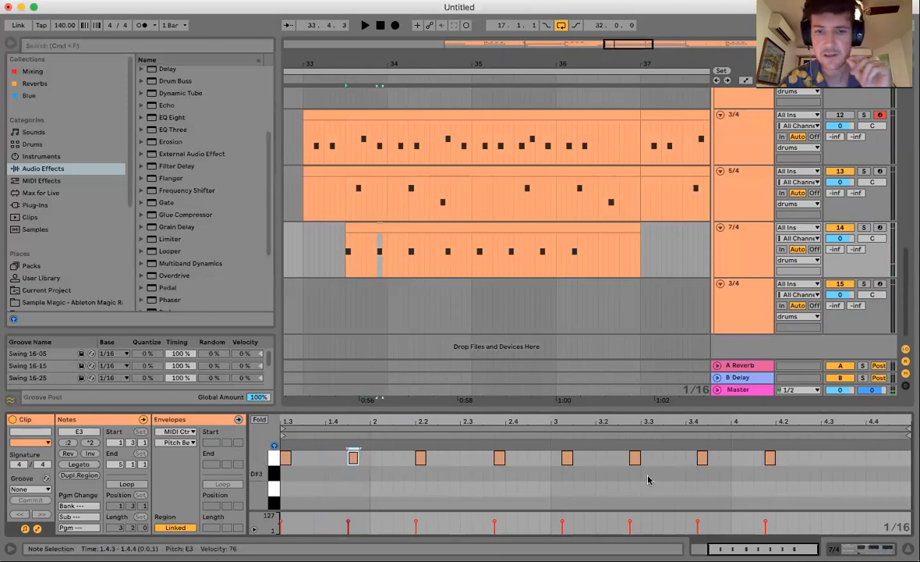
{"action": "left_click", "coordinate": [703, 459]}
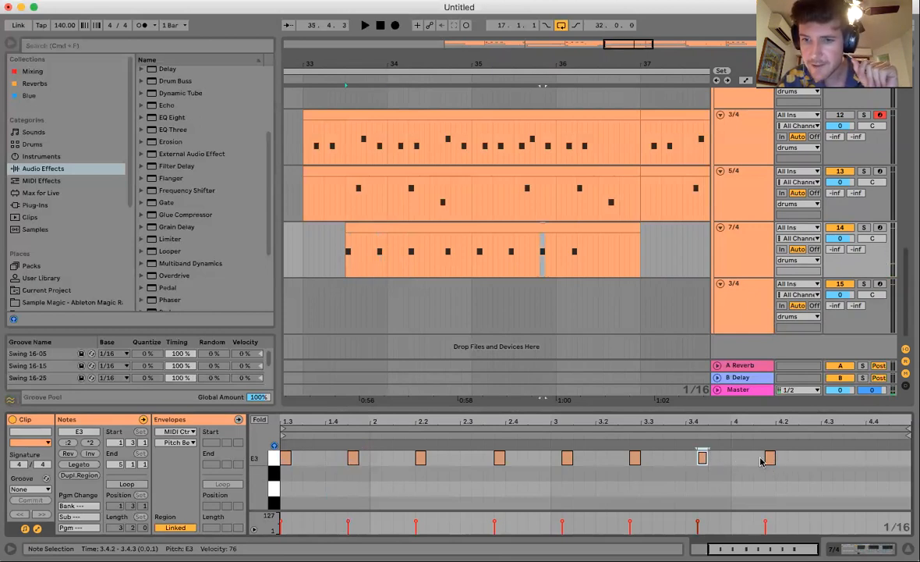
{"action": "left_click", "coordinate": [770, 458]}
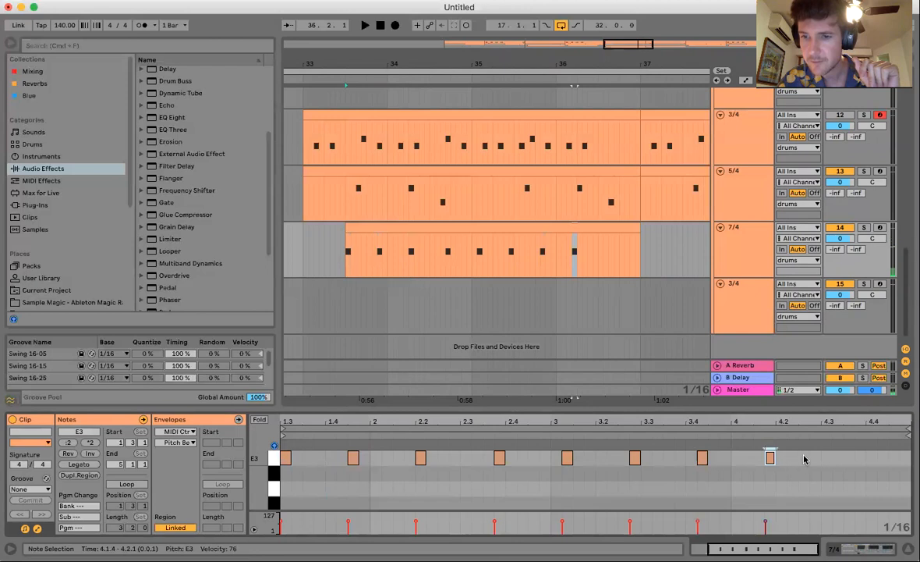
{"action": "double_click", "coordinate": [838, 458]}
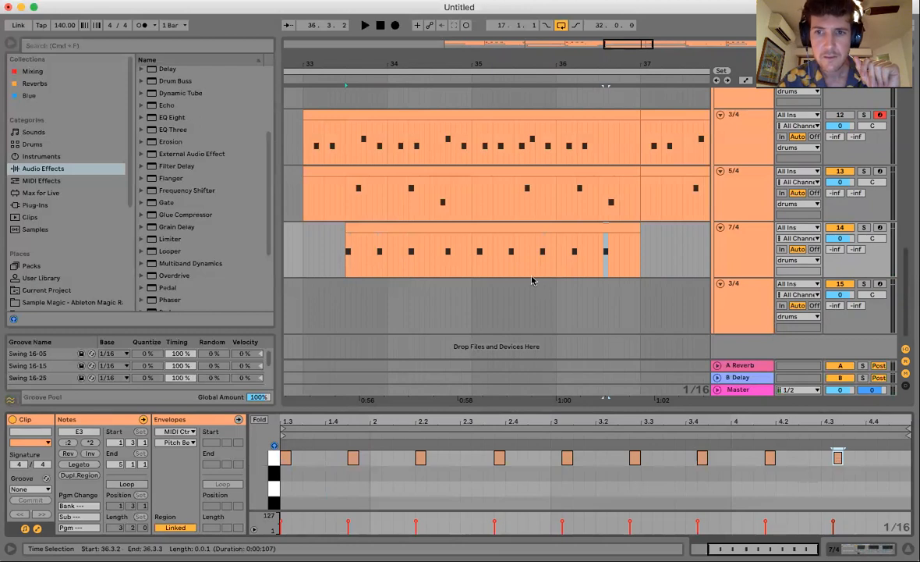
Play the arrangement from 33.1.1 to hear the 7/4 pattern with the other percussion.
{"action": "scroll", "coordinate": [483, 203], "scroll_direction": "up", "scroll_amount": 2}
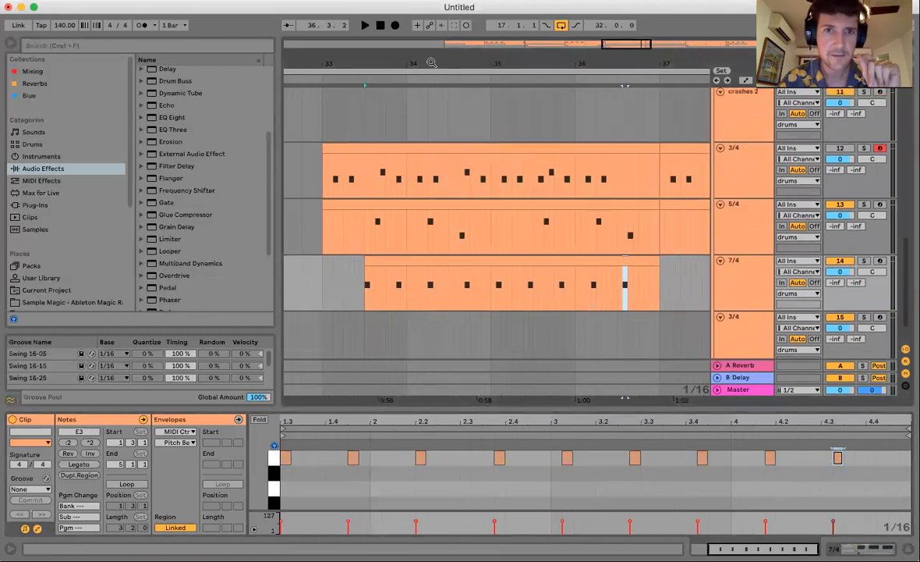
{"action": "scroll", "coordinate": [458, 133], "scroll_direction": "down", "scroll_amount": 3}
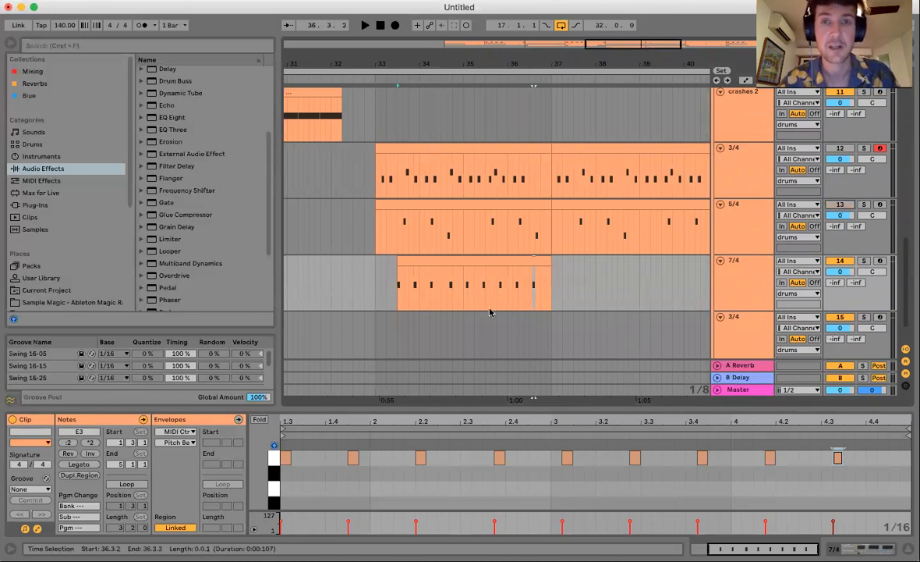
{"action": "left_click", "coordinate": [395, 297]}
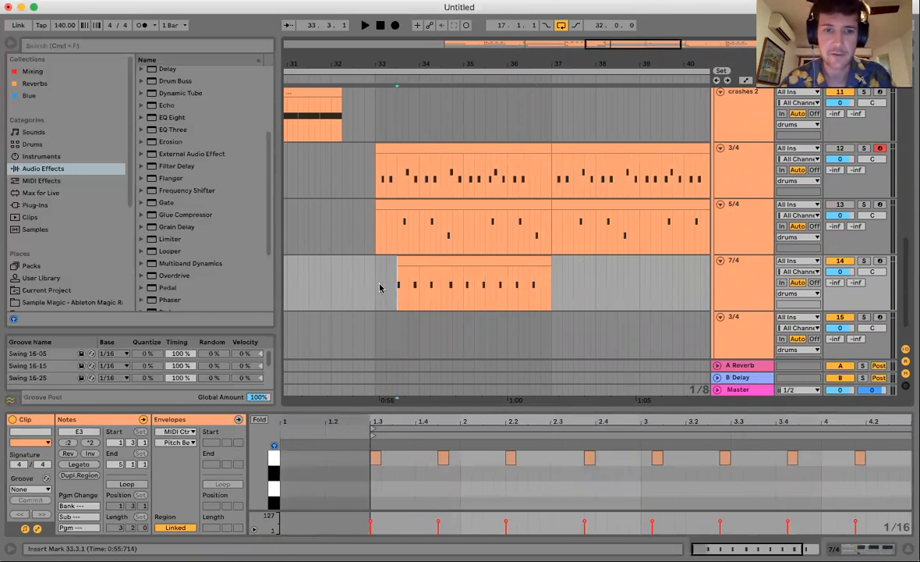
{"action": "left_click", "coordinate": [380, 288]}
{"action": "key", "text": "space"}
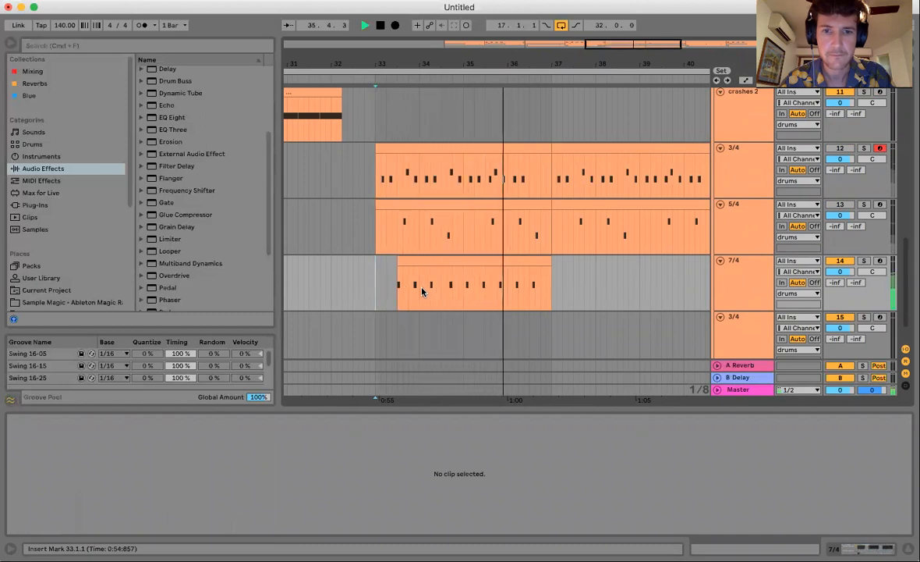
Stop playback and extend the end of the 7/4 clip to 37.3.1.
{"action": "key", "text": "space"}
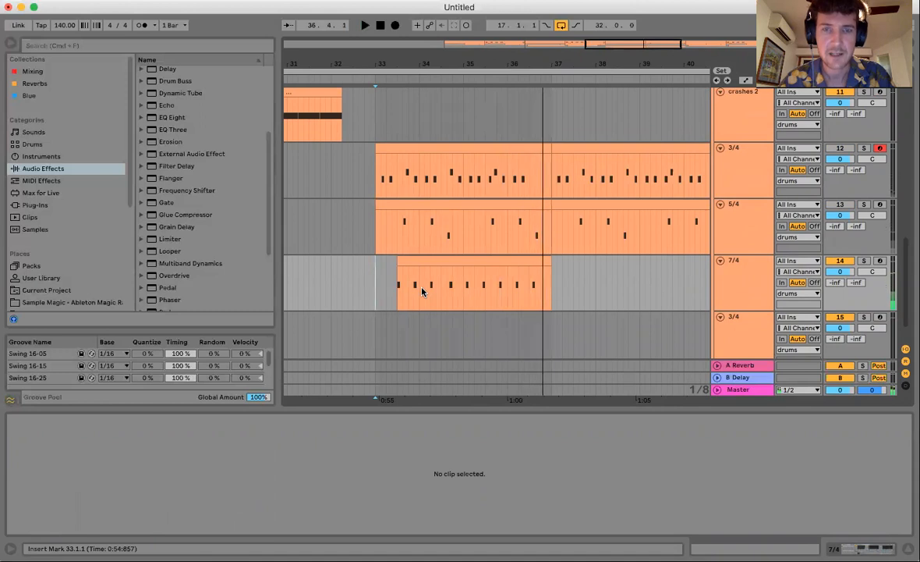
{"action": "left_click_drag", "start_coordinate": [462, 295], "coordinate": [552, 301]}
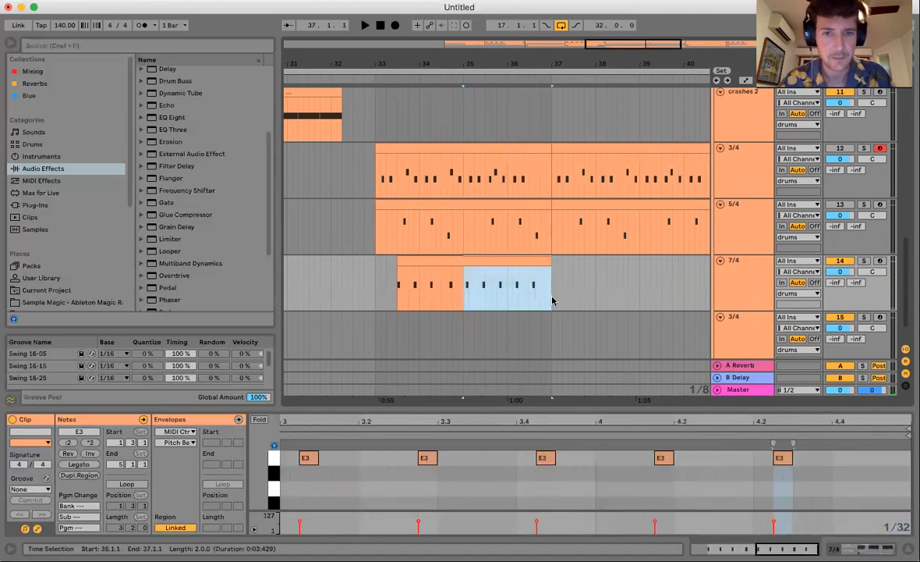
{"action": "left_click", "coordinate": [375, 298]}
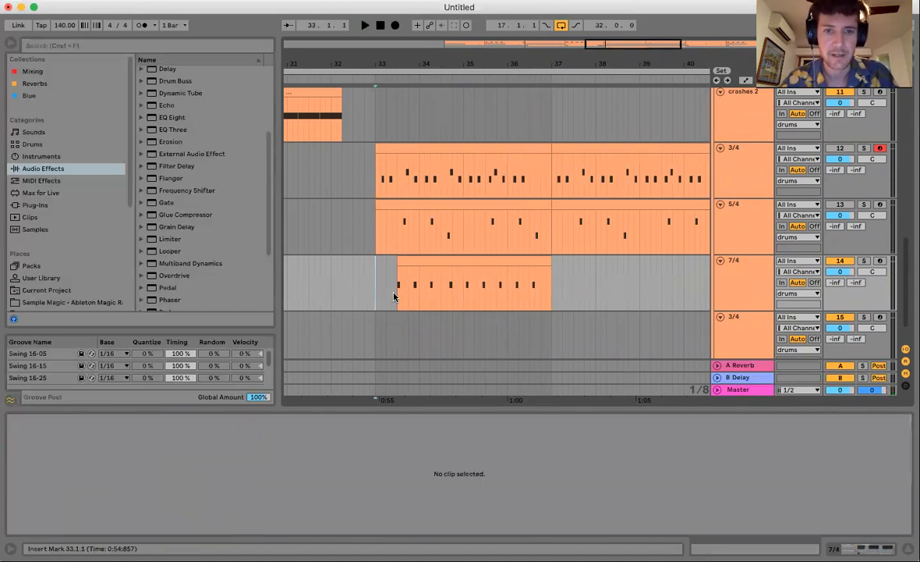
{"action": "left_click_drag", "start_coordinate": [392, 296], "coordinate": [407, 295]}
{"action": "left_click", "coordinate": [396, 301]}
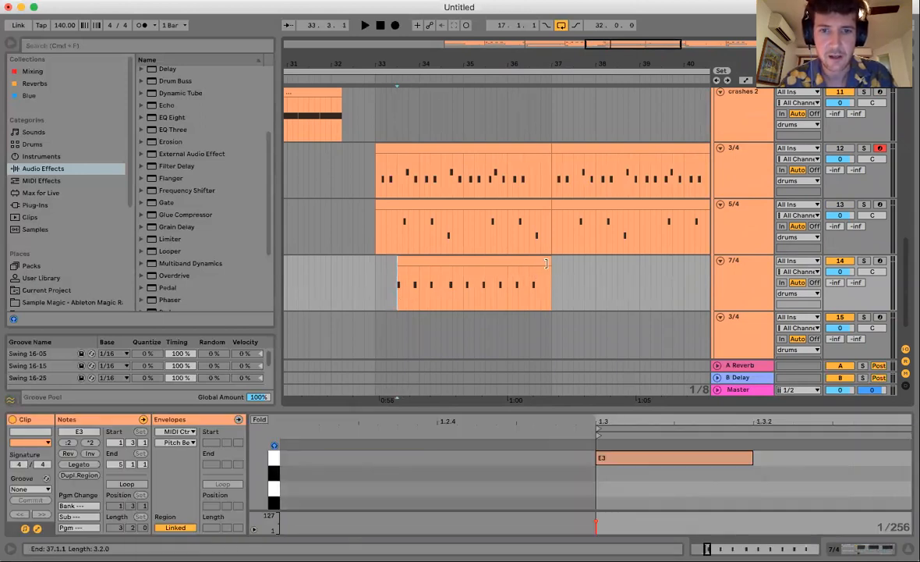
{"action": "left_click_drag", "start_coordinate": [546, 265], "coordinate": [573, 265]}
Add E3 notes at 5.1.1 and 5.2.3 in the extended 7/4 clip.
{"action": "left_click", "coordinate": [769, 458]}
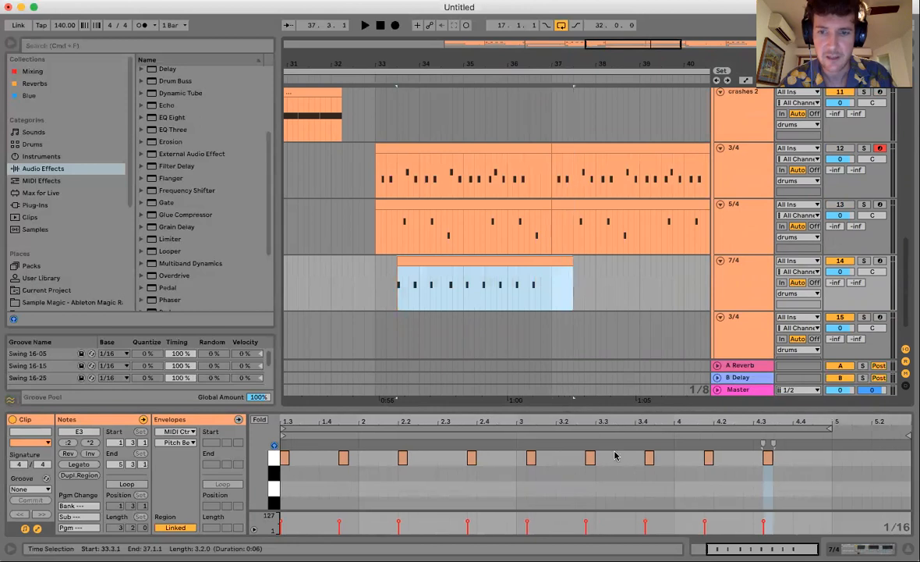
{"action": "left_click", "coordinate": [768, 458]}
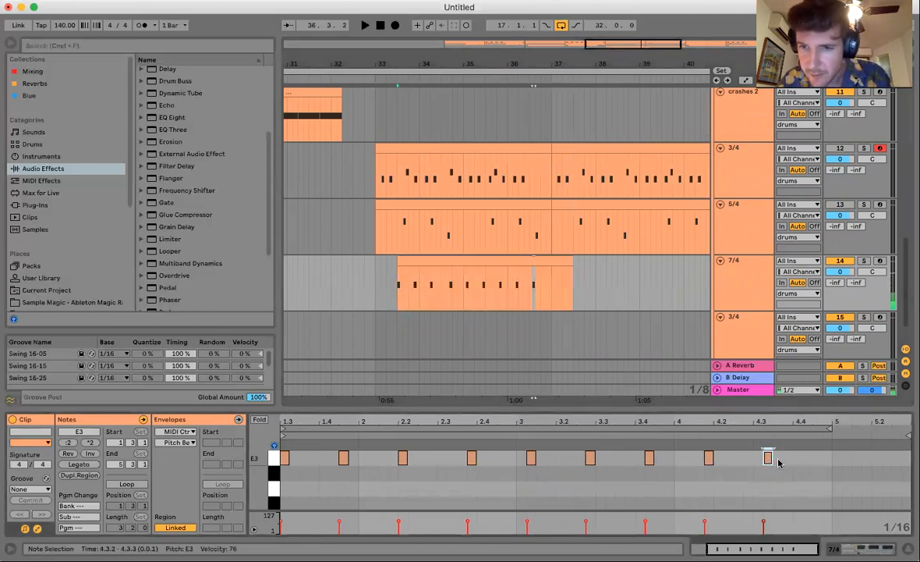
{"action": "left_click", "coordinate": [785, 461]}
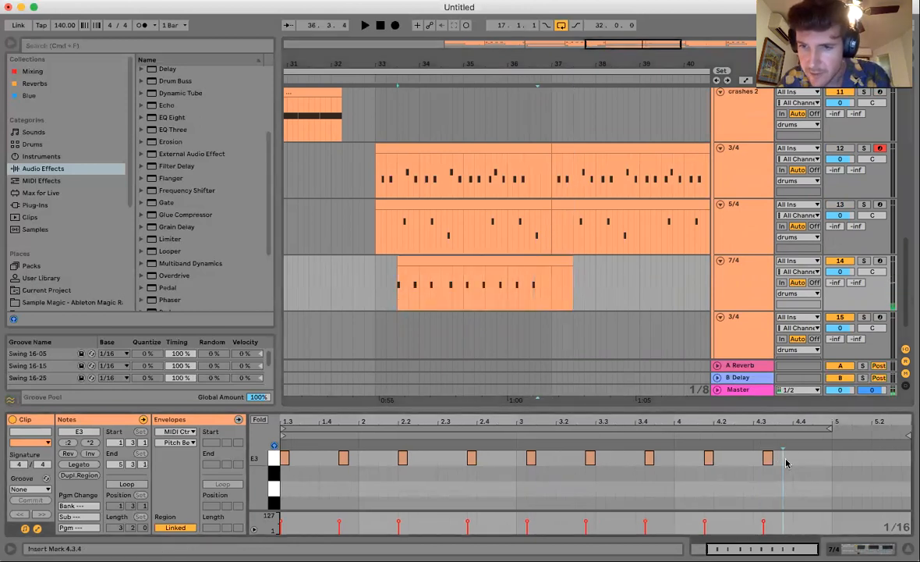
{"action": "double_click", "coordinate": [838, 459]}
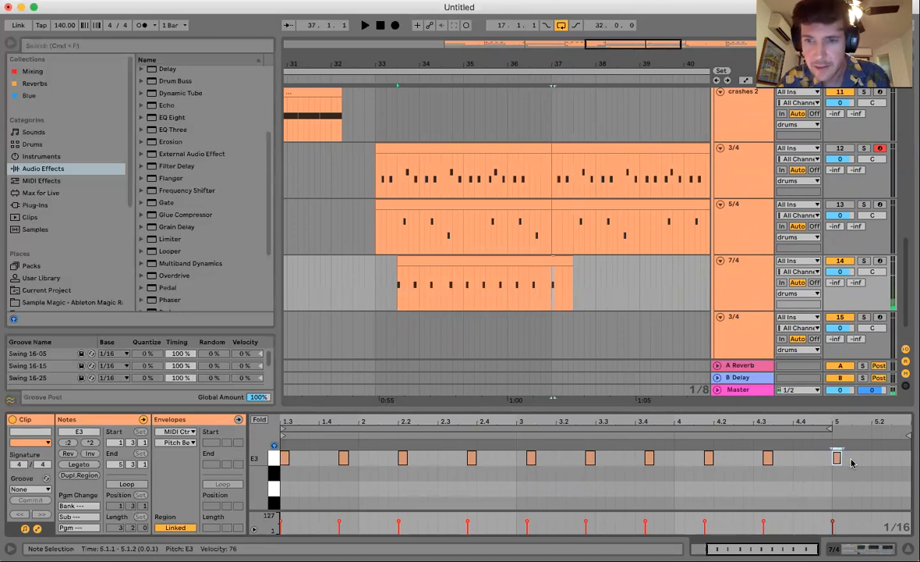
{"action": "left_click", "coordinate": [854, 464]}
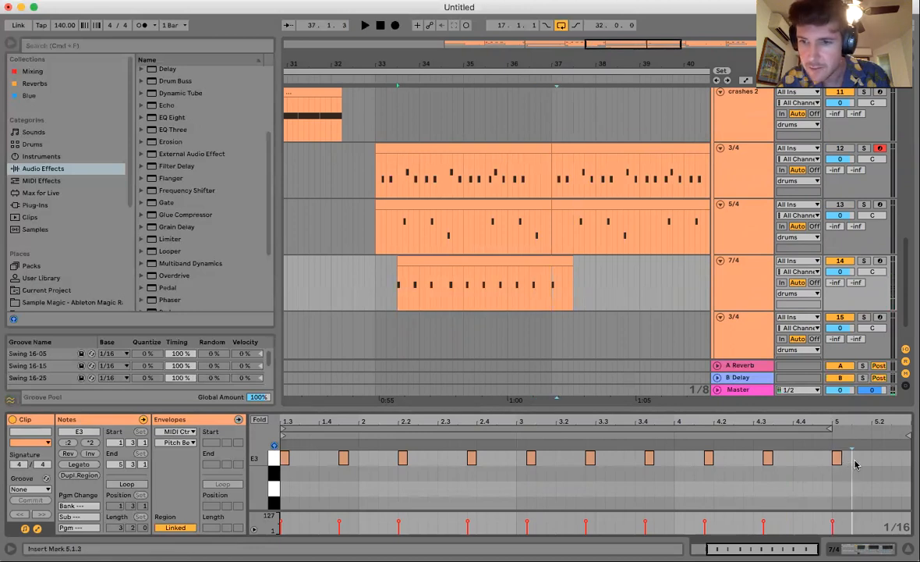
{"action": "double_click", "coordinate": [896, 464]}
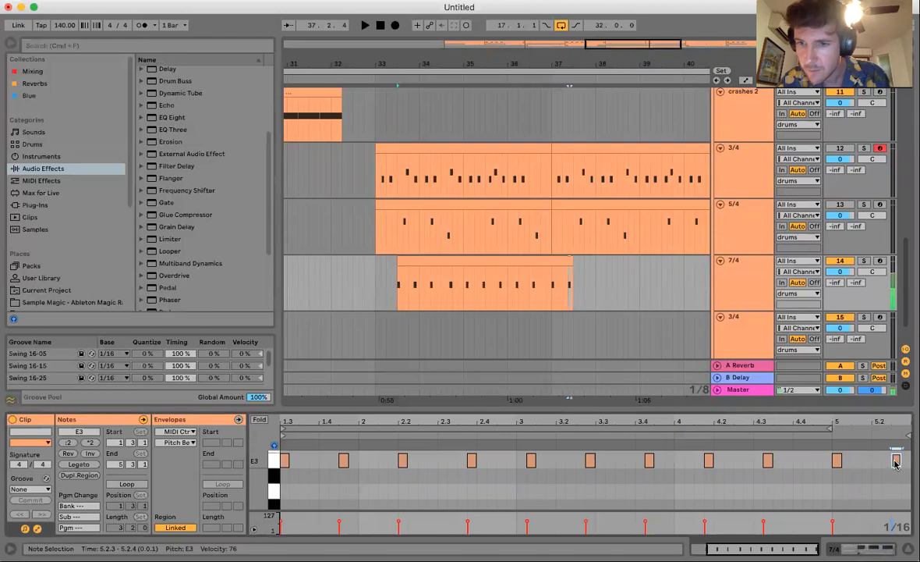
Duplicate the whole 7/4 clip, and repeat its section from 33.3.1 to 35.3.1 up to 41.3.1.
{"action": "left_click", "coordinate": [542, 260]}
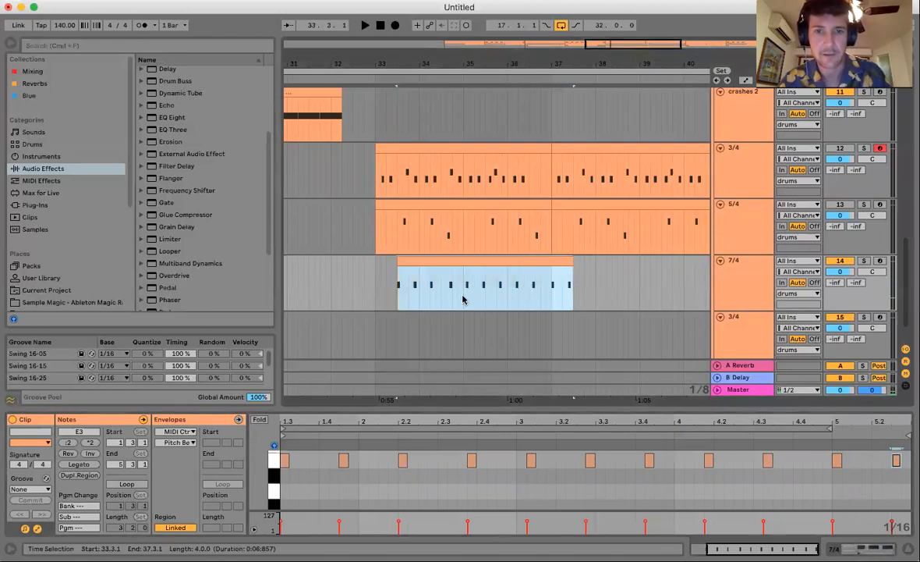
{"action": "key", "text": "super+d"}
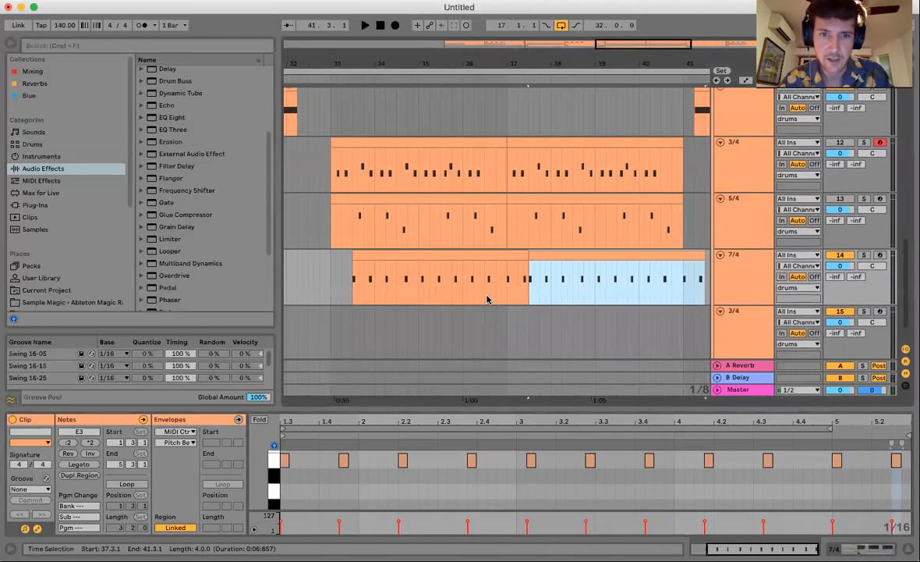
{"action": "left_click_drag", "start_coordinate": [352, 290], "coordinate": [442, 293]}
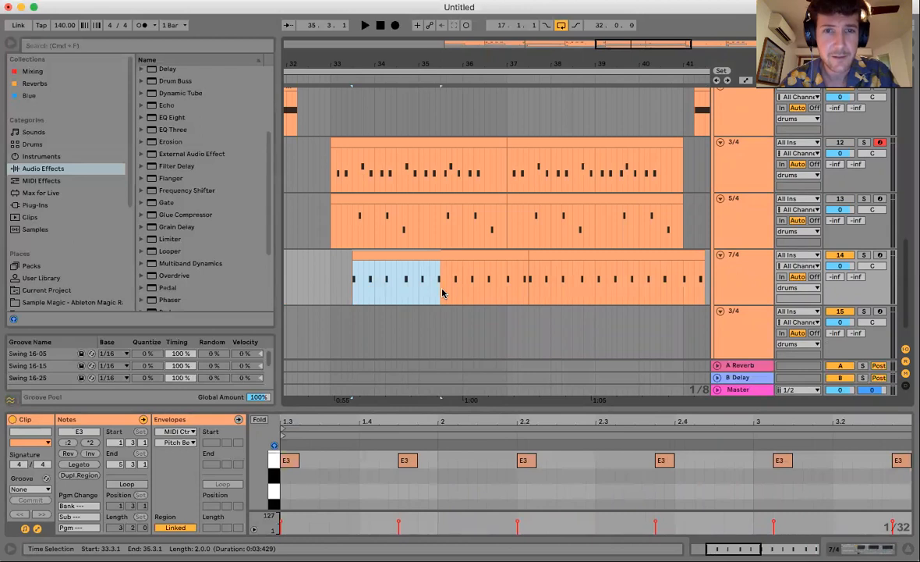
{"action": "key", "text": "Right"}
{"action": "key", "text": "Right"}
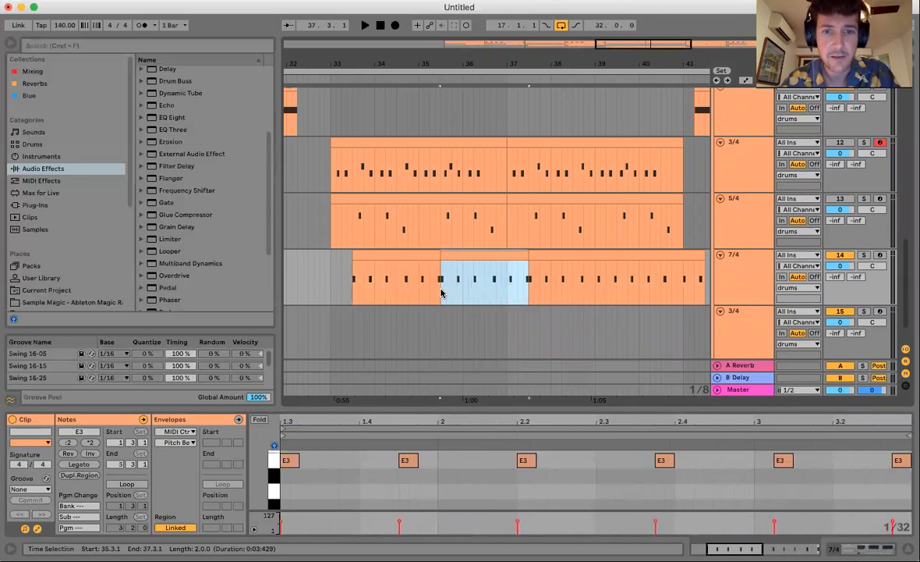
{"action": "key", "text": "Right"}
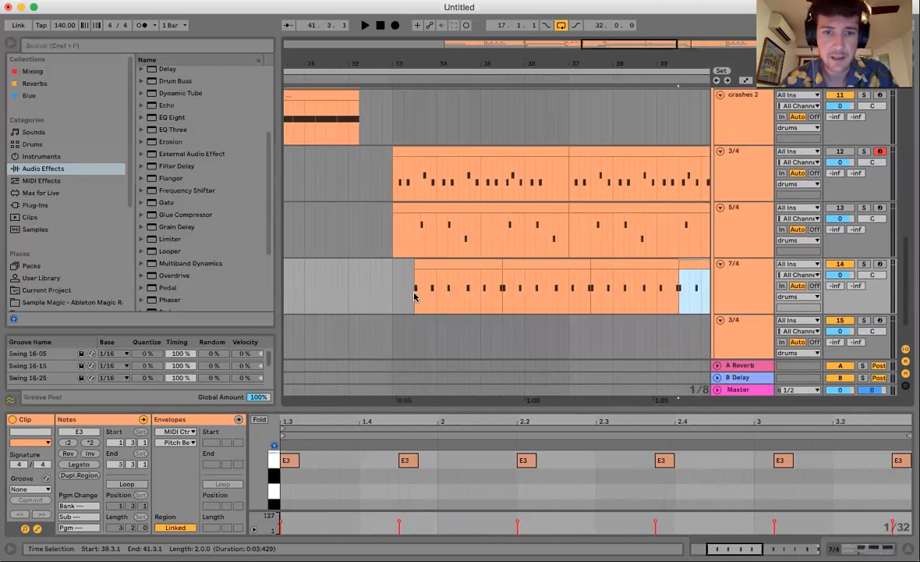
Play the arrangement from 33.2.3 to check how the 7/4 clips join at 35.3.1.
{"action": "left_click", "coordinate": [414, 295]}
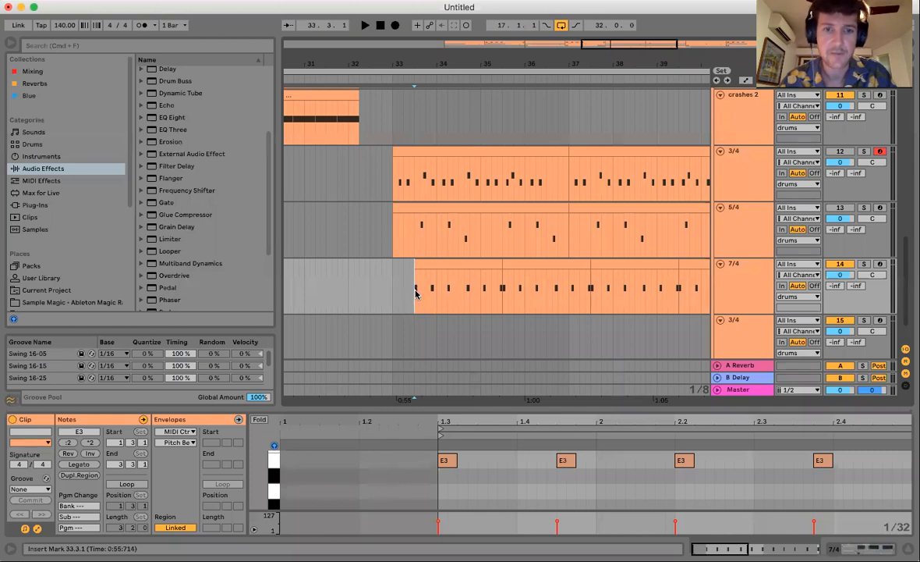
{"action": "left_click_drag", "start_coordinate": [416, 294], "coordinate": [425, 295]}
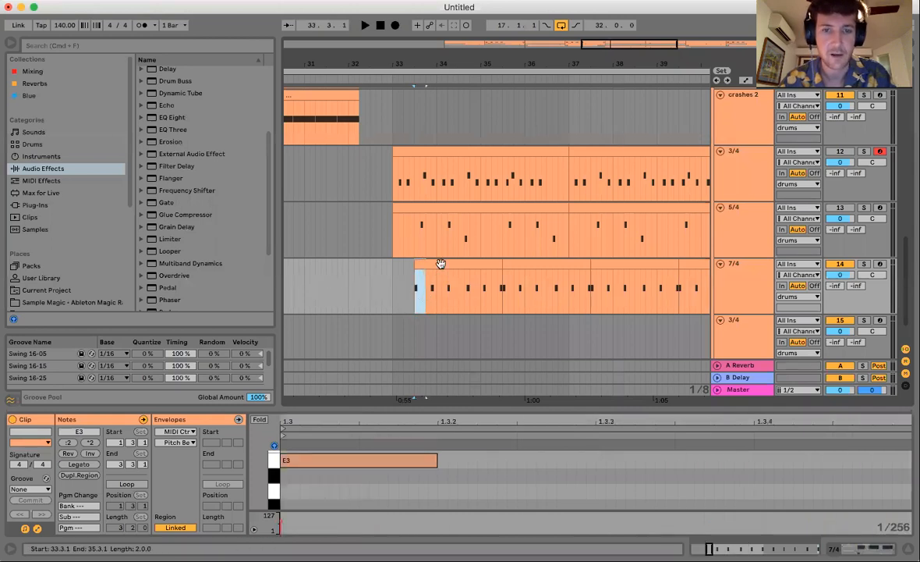
{"action": "key", "text": "shift+Right"}
{"action": "left_click", "coordinate": [408, 305]}
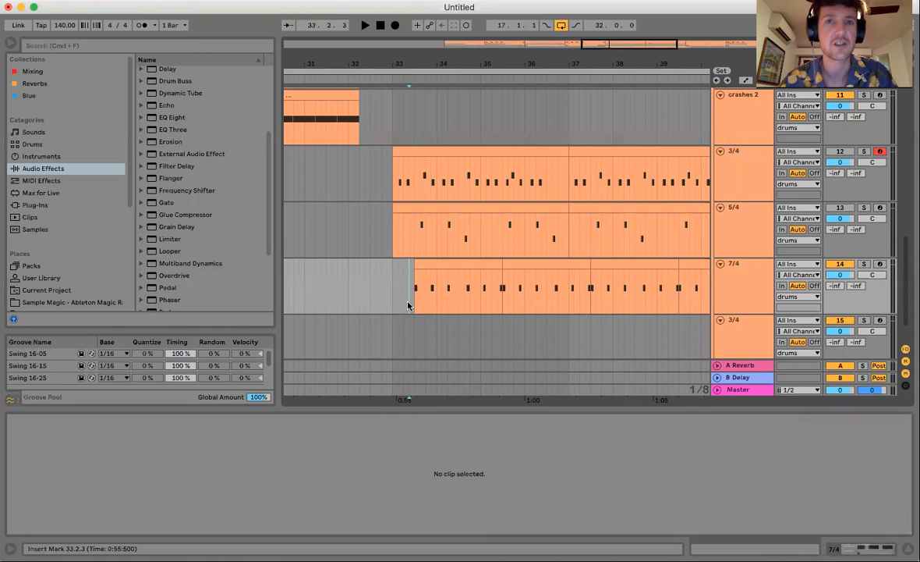
{"action": "key", "text": "space"}
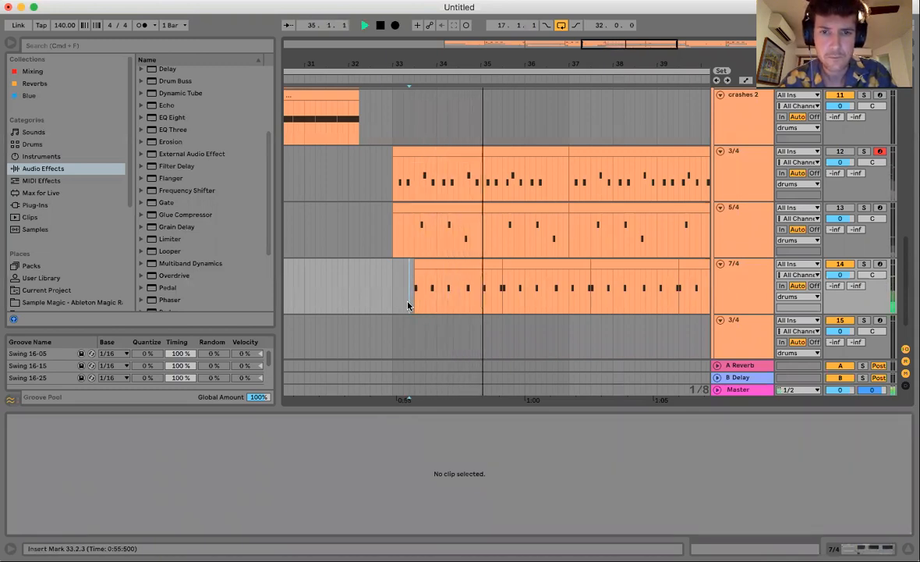
{"action": "left_click", "coordinate": [495, 300]}
{"action": "left_click", "coordinate": [505, 297]}
{"action": "key", "text": "space"}
{"action": "left_click", "coordinate": [503, 299]}
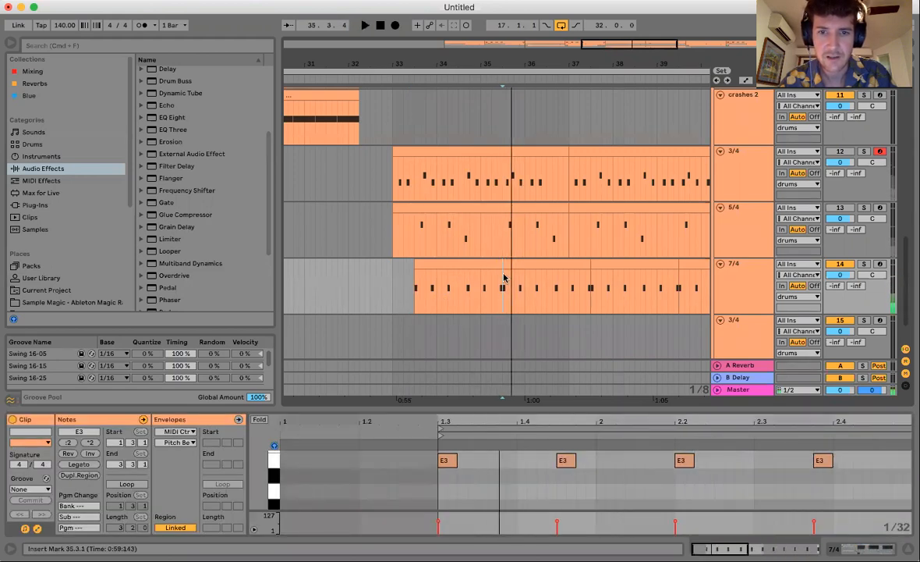
Trim the starts of the first three 7/4 clips to 33.3.3, 35.3.3 and 37.3.3, auditioning from 35.2.1.
{"action": "left_click_drag", "start_coordinate": [505, 266], "coordinate": [509, 266]}
{"action": "left_click", "coordinate": [492, 300]}
{"action": "key", "text": "space"}
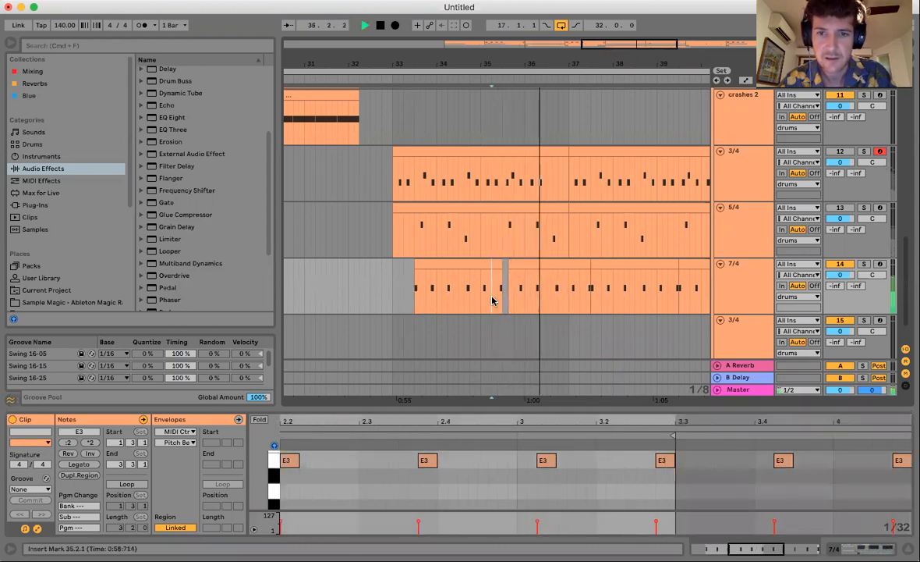
{"action": "key", "text": "space"}
{"action": "left_click_drag", "start_coordinate": [595, 266], "coordinate": [598, 266]}
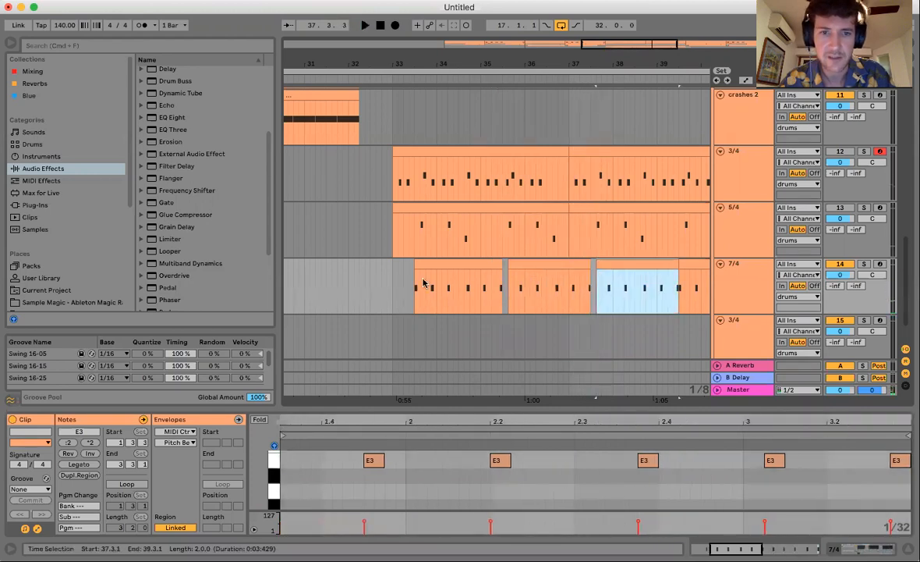
{"action": "left_click_drag", "start_coordinate": [417, 267], "coordinate": [421, 266]}
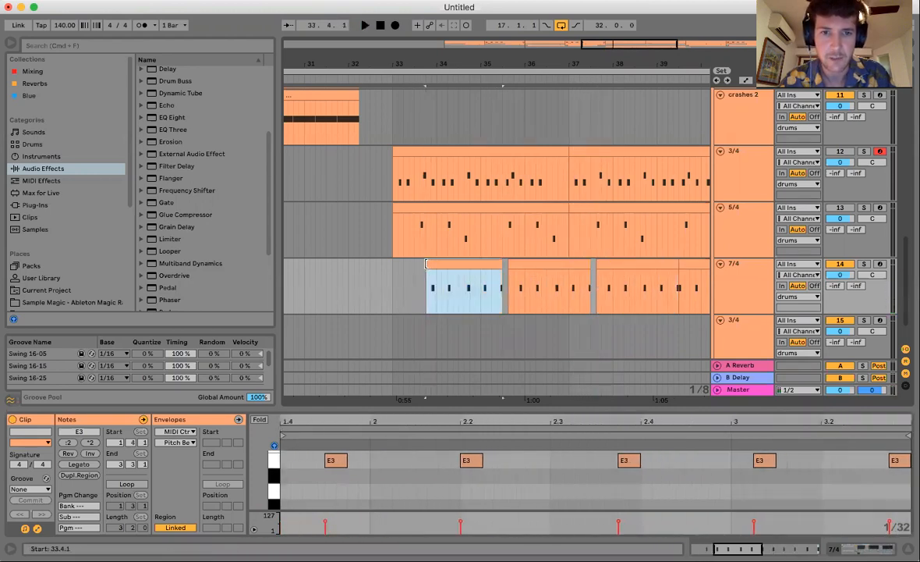
Audition the trimmed 7/4 clips with the other percussion from 33.3.1 and from 33.3.3.
{"action": "left_click", "coordinate": [454, 360]}
{"action": "key", "text": "space"}
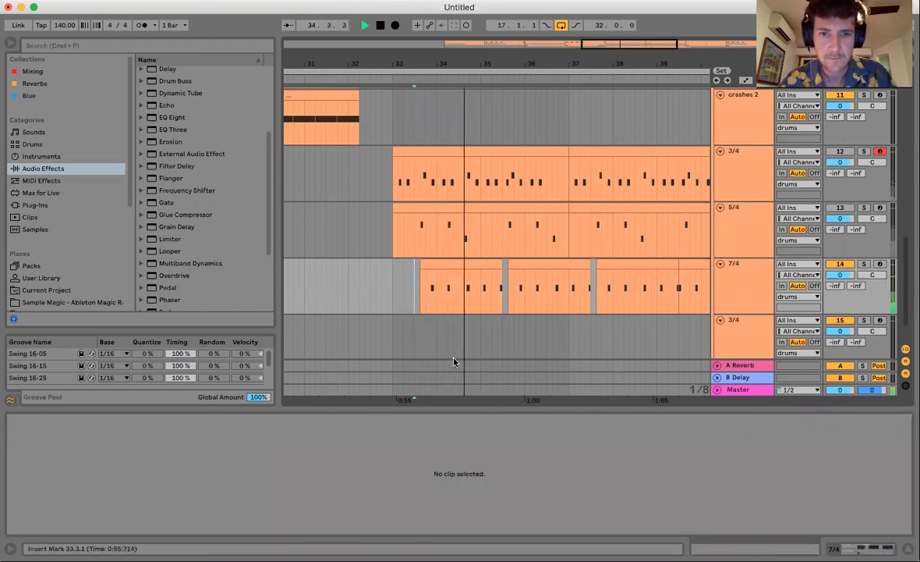
{"action": "key", "text": "space"}
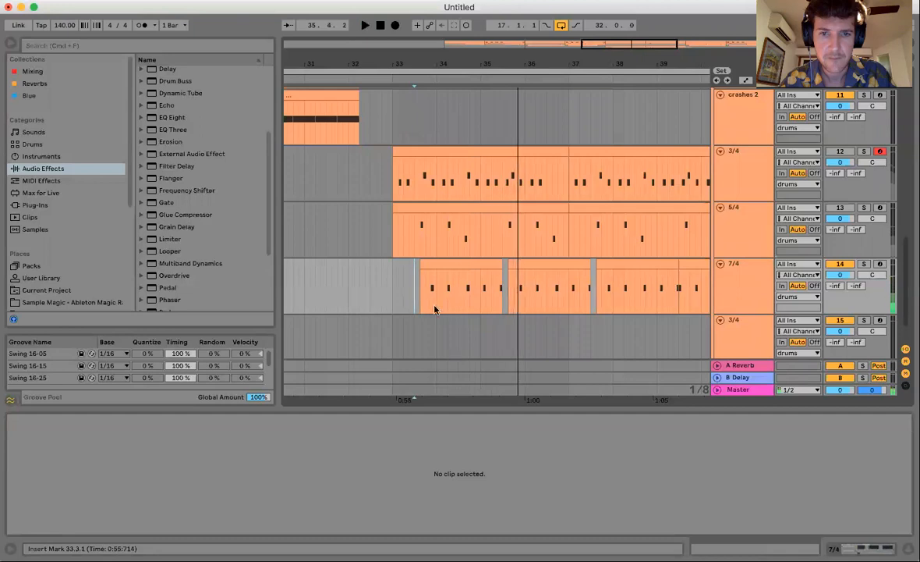
{"action": "left_click", "coordinate": [420, 300]}
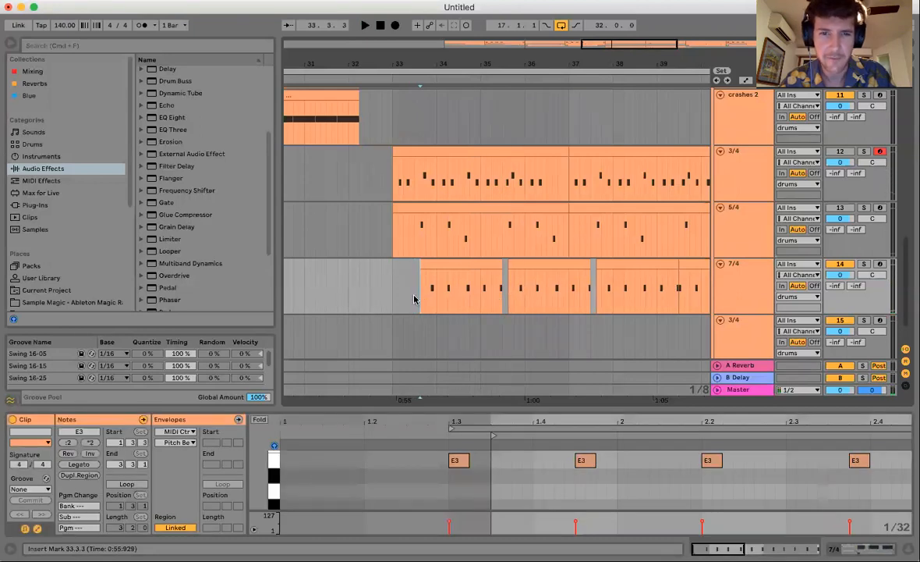
{"action": "key", "text": "space"}
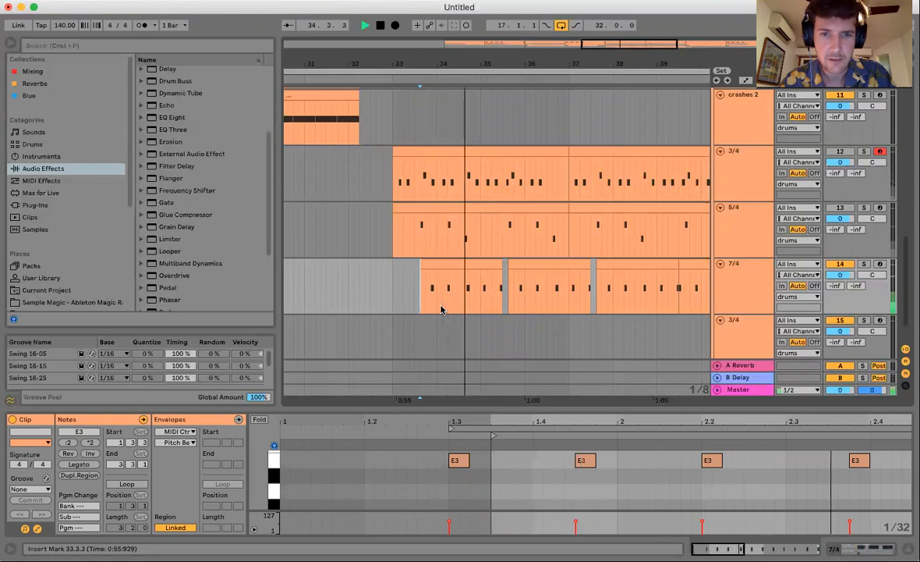
{"action": "left_click", "coordinate": [444, 299]}
{"action": "key", "text": "space"}
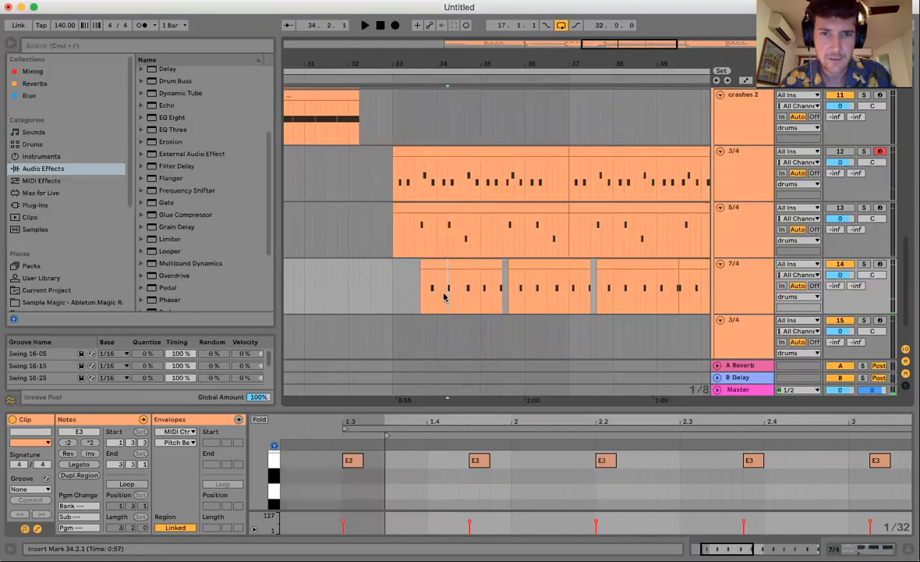
Delete the first 7/4 clip's part before 34.1.1 and its section from 34.3.3 to 35.2.1.
{"action": "left_click_drag", "start_coordinate": [422, 273], "coordinate": [492, 296]}
{"action": "key", "text": "Delete"}
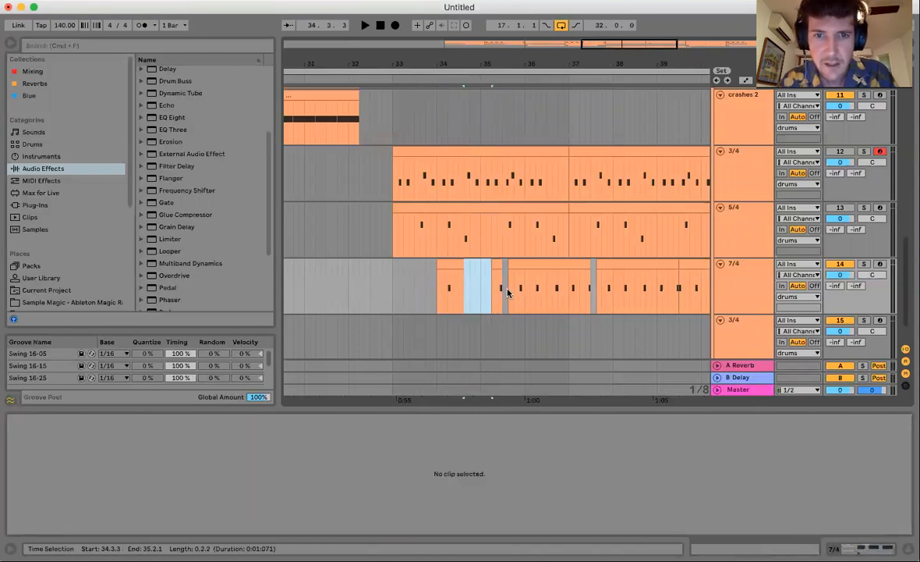
{"action": "left_click", "coordinate": [507, 291]}
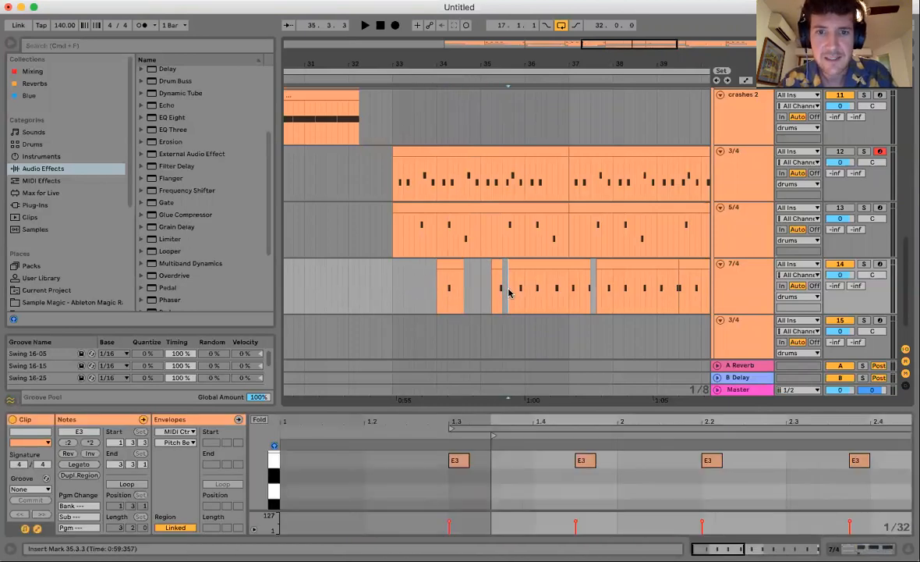
{"action": "left_click", "coordinate": [504, 284]}
Consolidate the 7/4 track from 33.3.3 to 35.3.1 into one clip and duplicate it end to end up to 41.1.3.
{"action": "left_click_drag", "start_coordinate": [503, 284], "coordinate": [419, 290]}
{"action": "key", "text": "super+j"}
{"action": "scroll", "coordinate": [418, 290], "scroll_direction": "right", "scroll_amount": 4}
{"action": "key", "text": "super+d"}
{"action": "key", "text": "super+d"}
{"action": "key", "text": "super+d"}
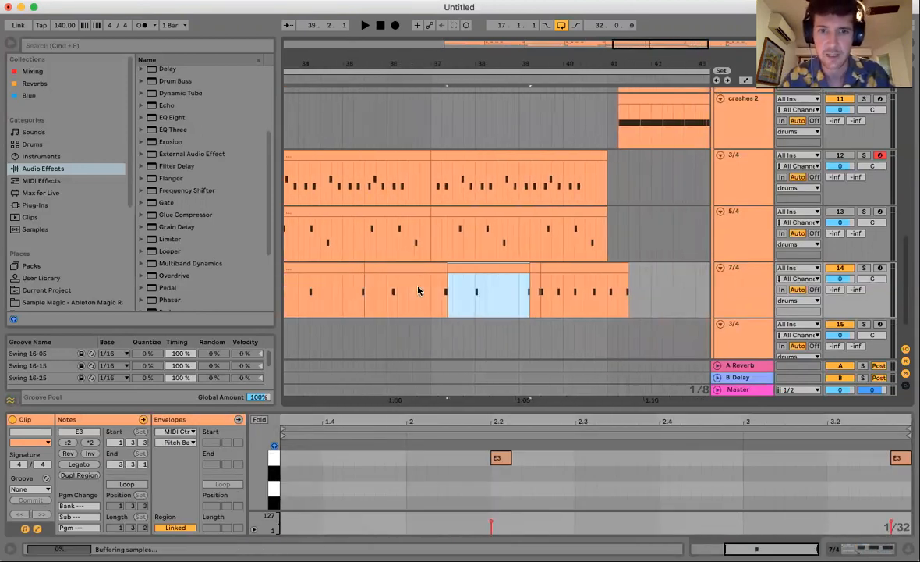
{"action": "key", "text": "super+d"}
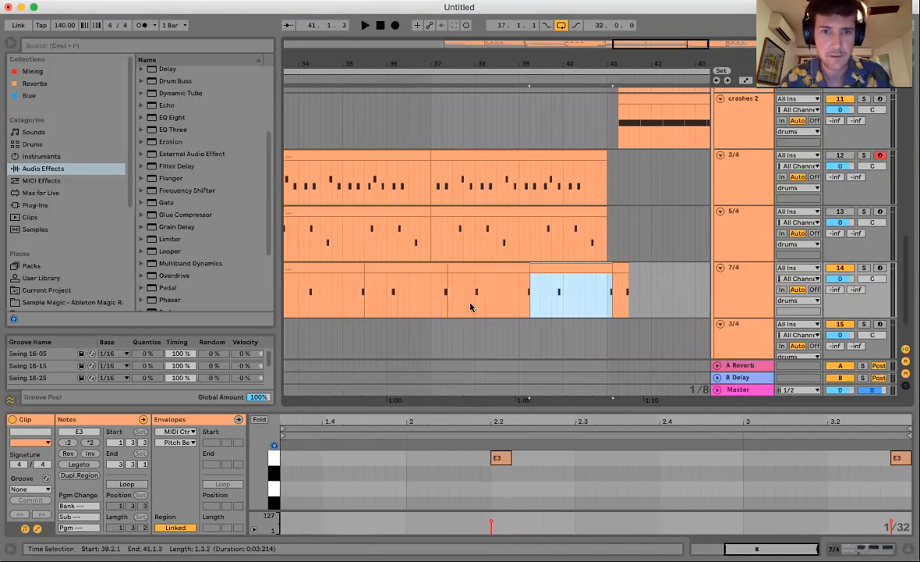
Undo the last two duplicates of the consolidated 7/4 clip and make them again.
{"action": "key", "text": "super+z"}
{"action": "key", "text": "super+z"}
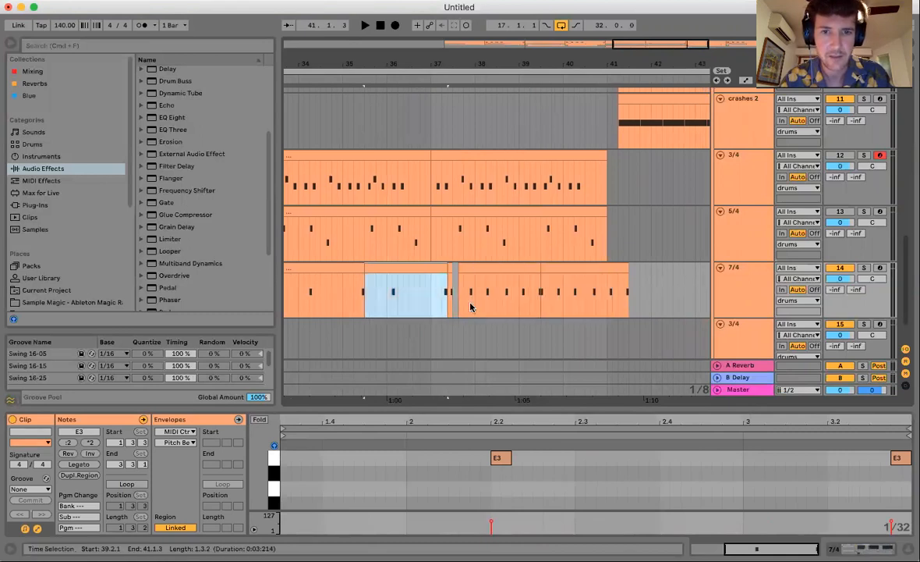
{"action": "key", "text": "super+d"}
{"action": "key", "text": "super+d"}
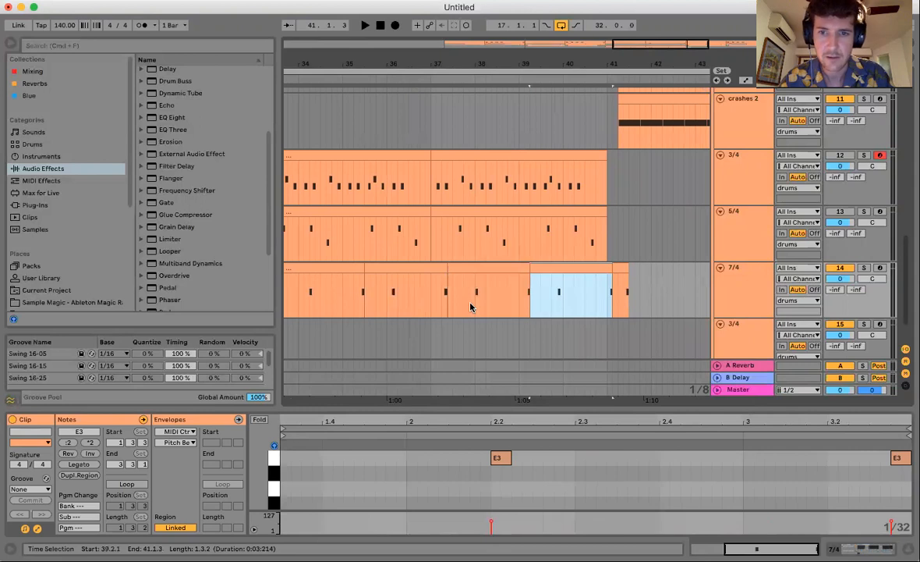
Delete the leftover 7/4 clip piece between 41.1.3 and 41.3.1.
{"action": "scroll", "coordinate": [471, 307], "scroll_direction": "left", "scroll_amount": 2}
{"action": "left_click", "coordinate": [653, 269]}
{"action": "key", "text": "Delete"}
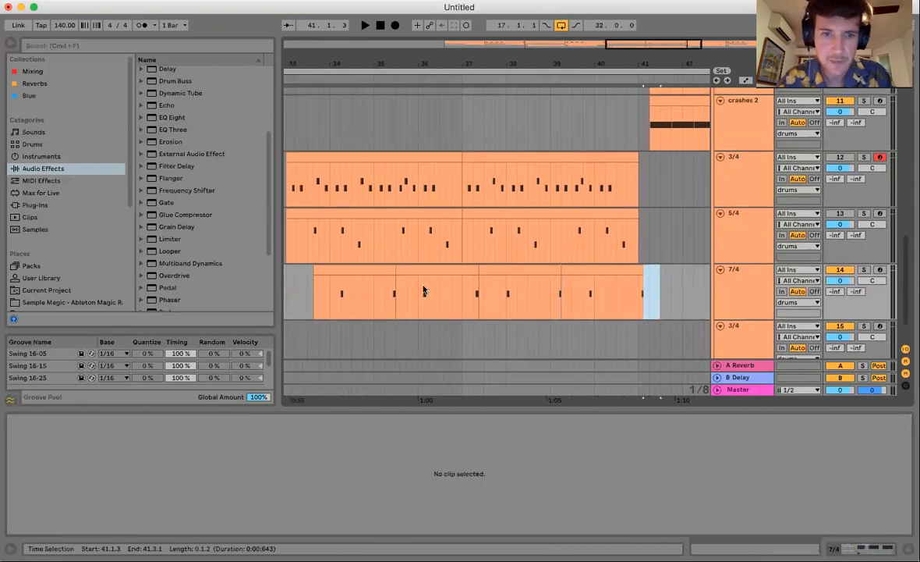
Play the arrangement from bar 33 to hear the 7/4 pattern against the 3/4 and 5/4 clips.
{"action": "scroll", "coordinate": [352, 301], "scroll_direction": "left", "scroll_amount": 2}
{"action": "left_click", "coordinate": [323, 306]}
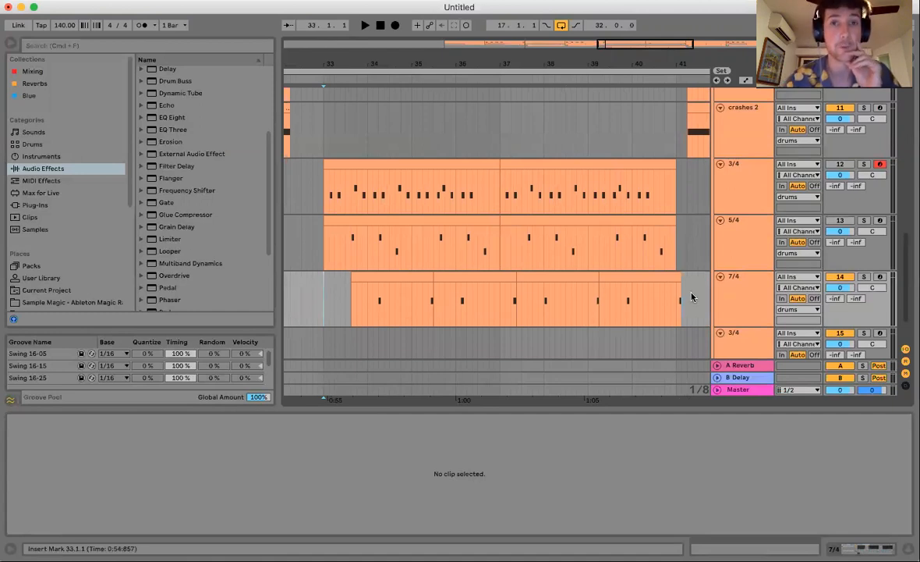
{"action": "left_click", "coordinate": [730, 290]}
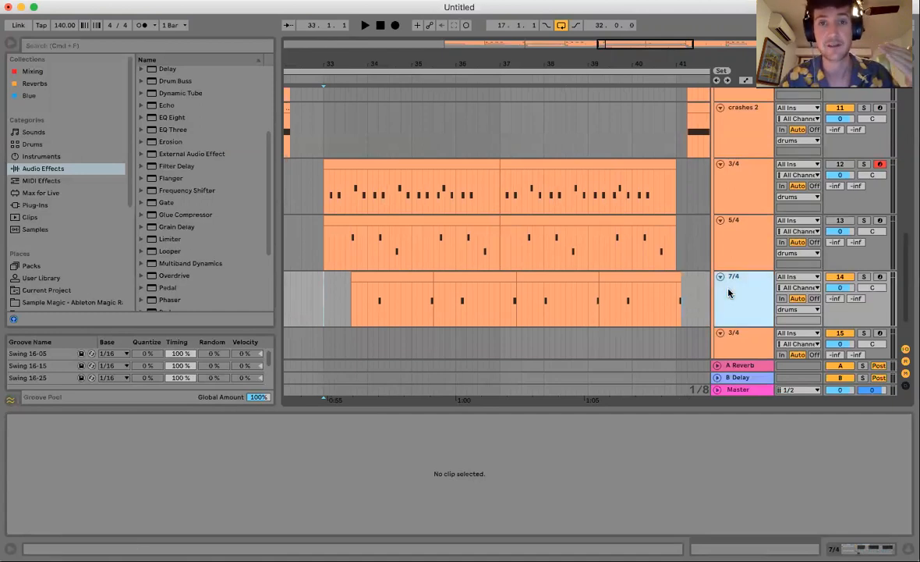
{"action": "key", "text": "space"}
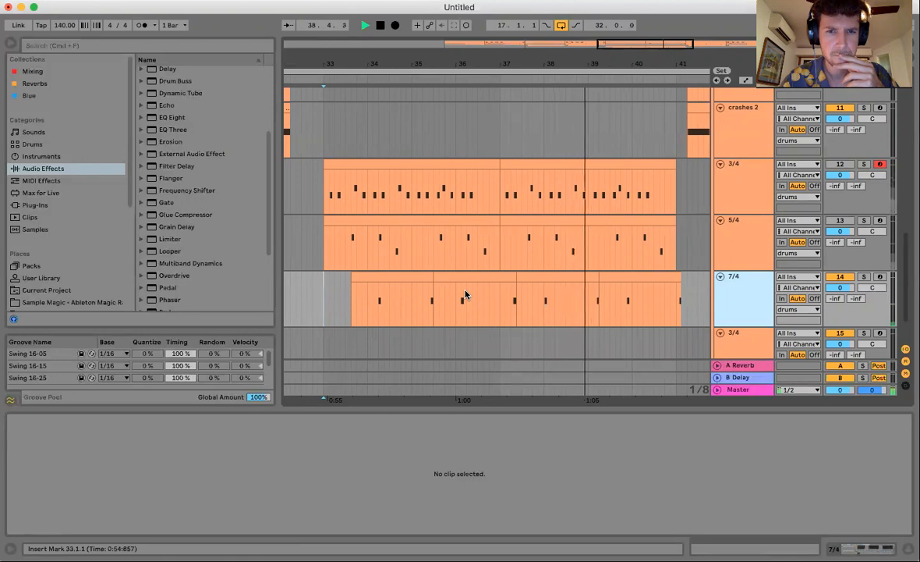
{"action": "key", "text": "space"}
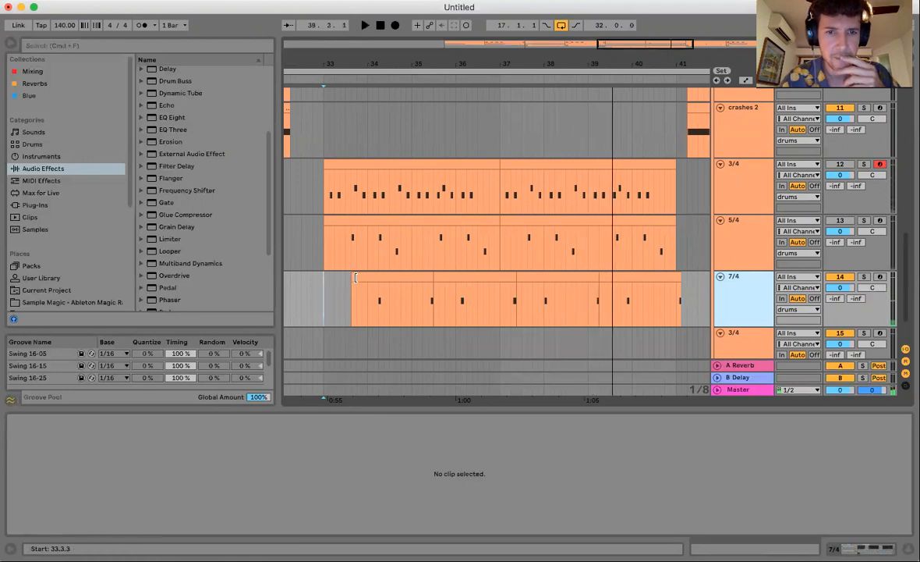
Extend the first 7/4 clip's start back to 33.3.1 and duplicate the clip three times up to 41.3.1.
{"action": "left_click", "coordinate": [353, 277]}
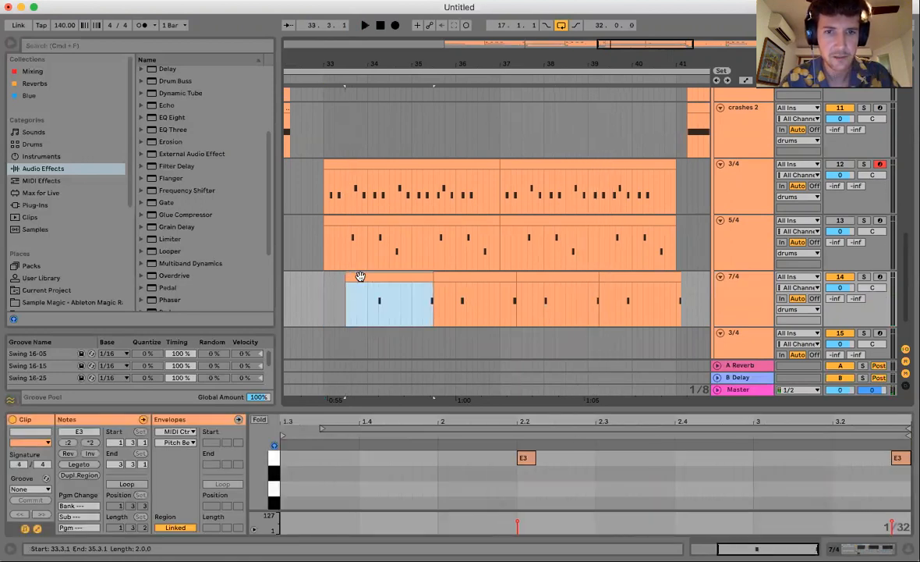
{"action": "key", "text": "super+d"}
{"action": "key", "text": "super+d"}
{"action": "key", "text": "super+d"}
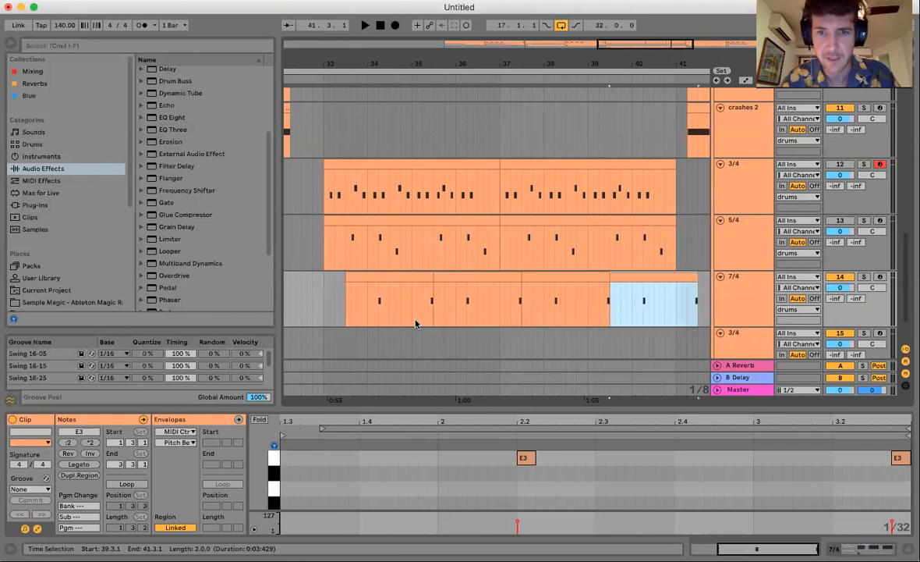
Play back the rebuilt 7/4 pattern from 33.3.1 past bar 42.
{"action": "left_click", "coordinate": [348, 311]}
{"action": "key", "text": "space"}
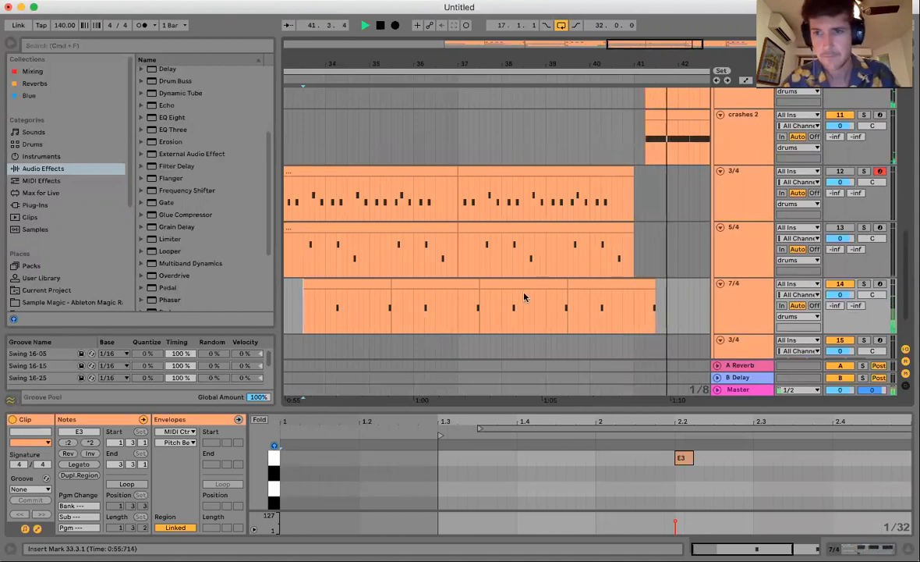
{"action": "left_click_drag", "start_coordinate": [583, 64], "coordinate": [583, 30]}
{"action": "key", "text": "space"}
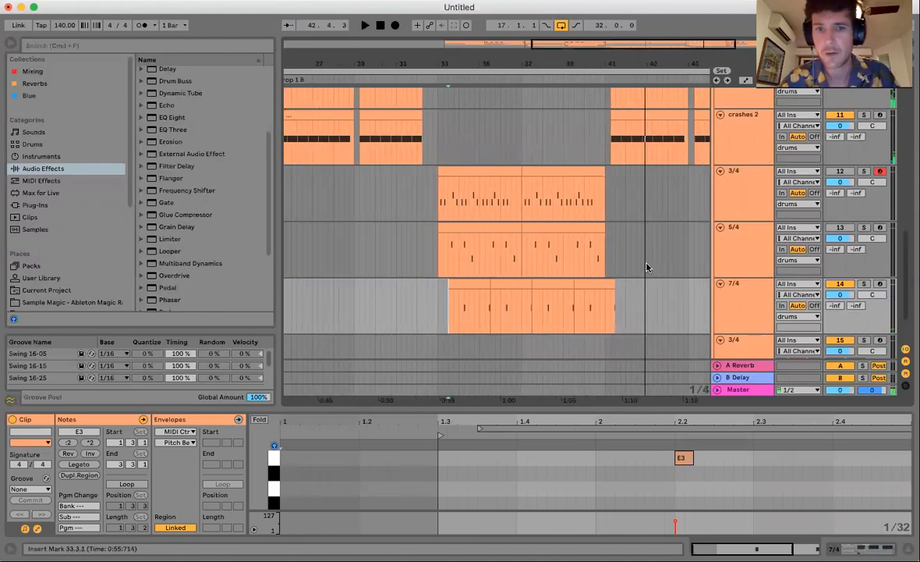
Hide the clip detail view and review the hats, open hats, shaker and crashes 2 parts around bars 37 to 45.
{"action": "scroll", "coordinate": [647, 267], "scroll_direction": "up", "scroll_amount": 3}
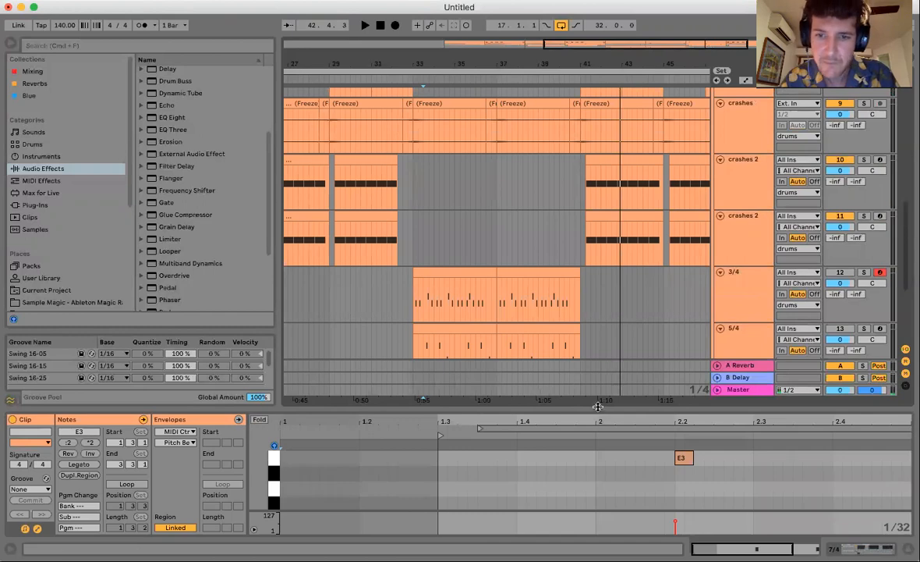
{"action": "key", "text": "super+alt+l"}
{"action": "scroll", "coordinate": [581, 195], "scroll_direction": "up", "scroll_amount": 10}
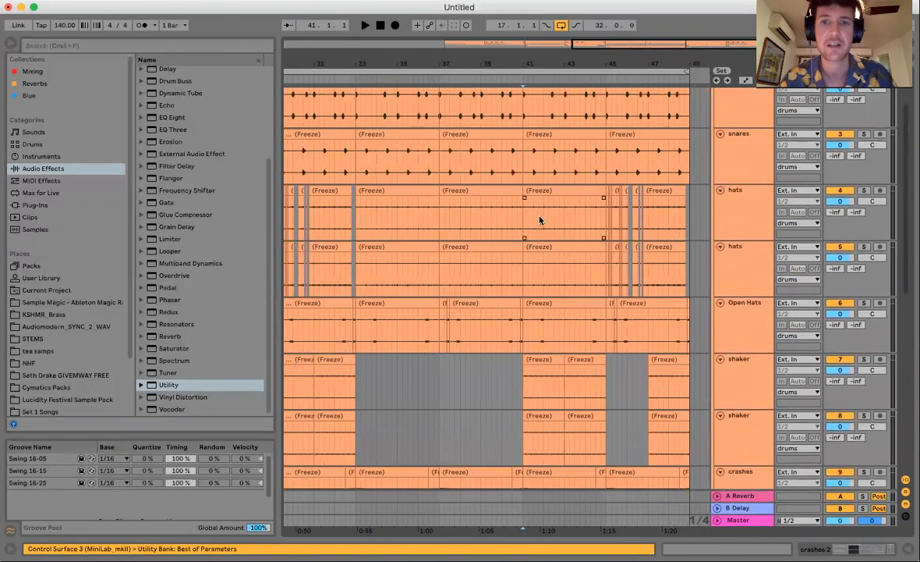
{"action": "left_click_drag", "start_coordinate": [519, 230], "coordinate": [611, 291]}
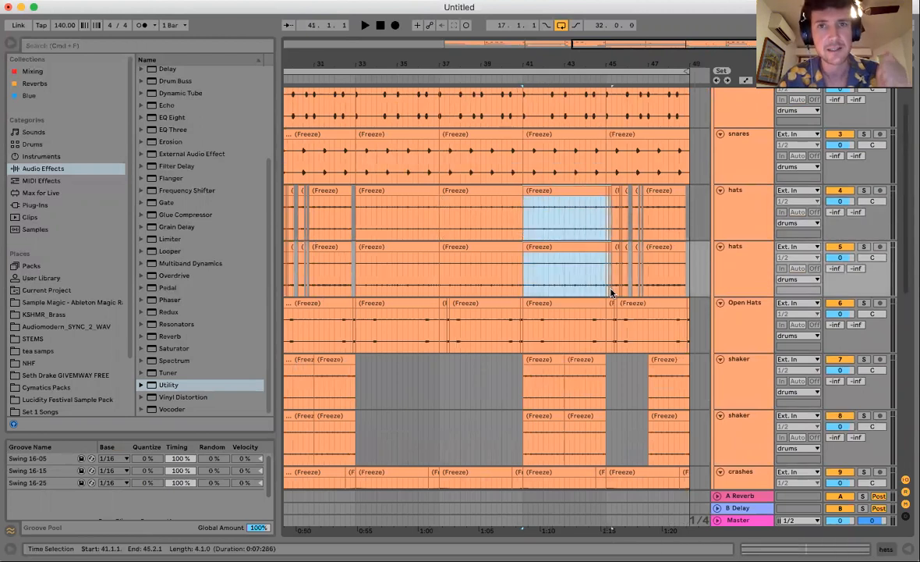
{"action": "scroll", "coordinate": [611, 291], "scroll_direction": "down", "scroll_amount": 4}
{"action": "left_click_drag", "start_coordinate": [524, 308], "coordinate": [601, 349]}
{"action": "scroll", "coordinate": [601, 349], "scroll_direction": "down", "scroll_amount": 5}
{"action": "left_click_drag", "start_coordinate": [519, 325], "coordinate": [601, 419]}
{"action": "scroll", "coordinate": [511, 278], "scroll_direction": "down", "scroll_amount": 4}
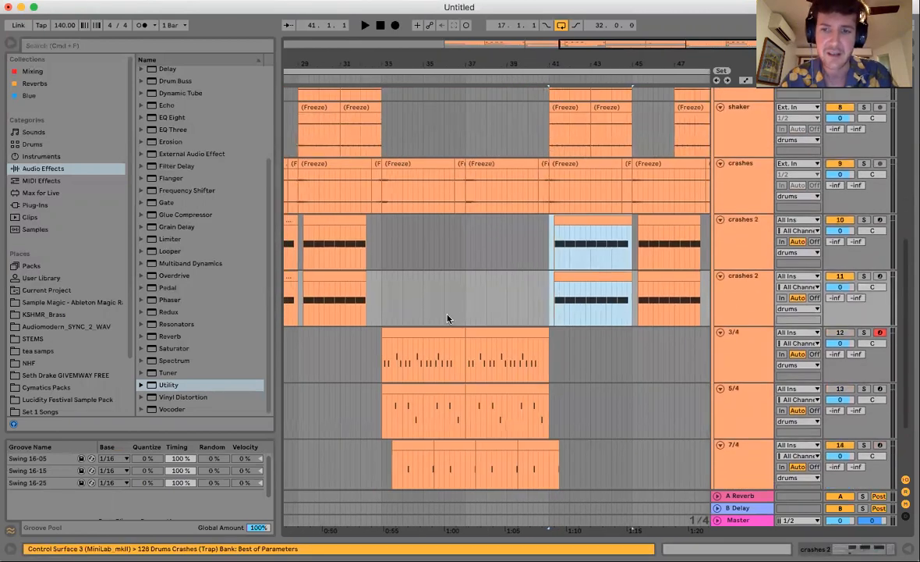
{"action": "scroll", "coordinate": [450, 316], "scroll_direction": "down", "scroll_amount": 3}
{"action": "left_click_drag", "start_coordinate": [466, 221], "coordinate": [554, 234]}
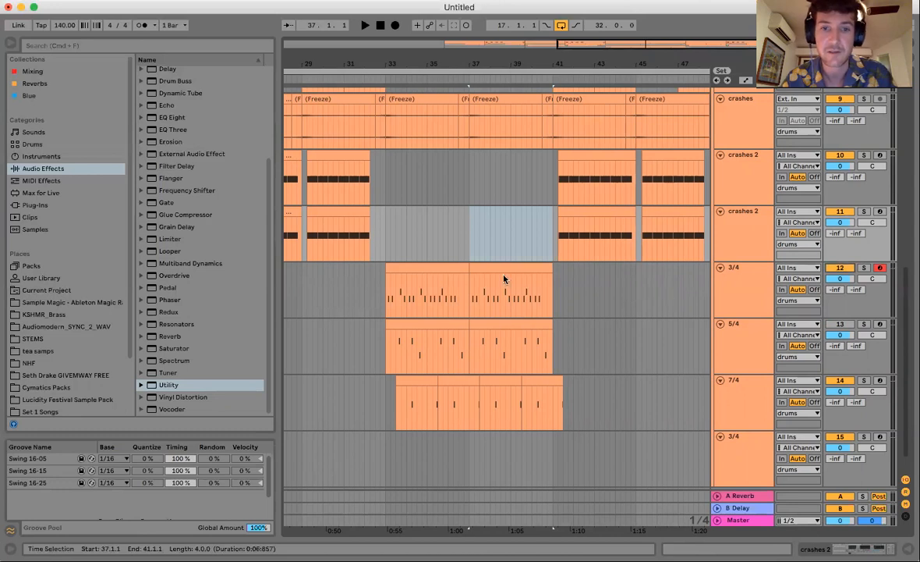
Deactivate the first 3/4 clip, from 33.1.1 to 37.1.1.
{"action": "left_click", "coordinate": [447, 266]}
{"action": "key", "text": "0"}
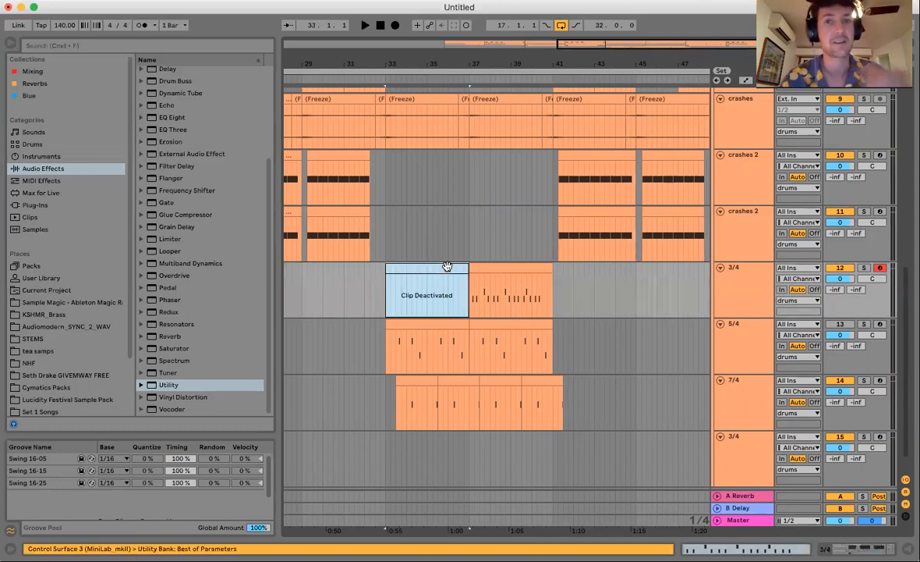
{"action": "left_click", "coordinate": [388, 307]}
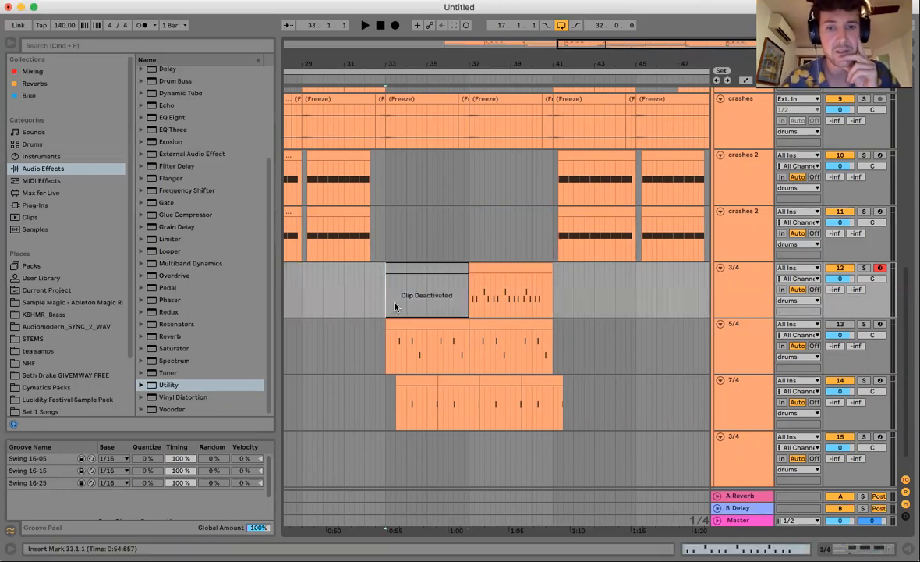
Copy the 3/4 clip at 37.1.1 and paste it on the same track at 45.1.1.
{"action": "left_click", "coordinate": [509, 264]}
{"action": "key", "text": "super+c"}
{"action": "scroll", "coordinate": [508, 265], "scroll_direction": "right", "scroll_amount": 3}
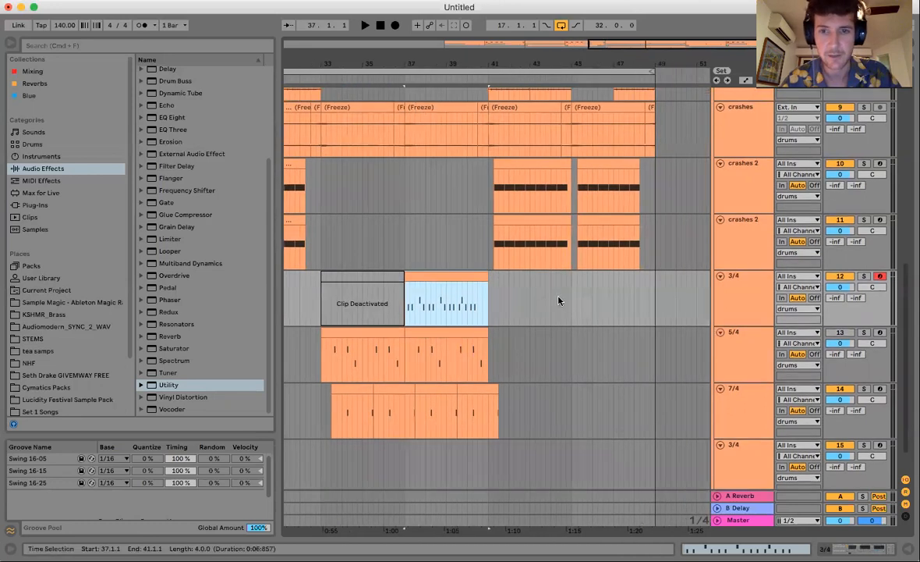
{"action": "left_click", "coordinate": [572, 301]}
{"action": "key", "text": "super+v"}
{"action": "scroll", "coordinate": [392, 289], "scroll_direction": "left", "scroll_amount": 2}
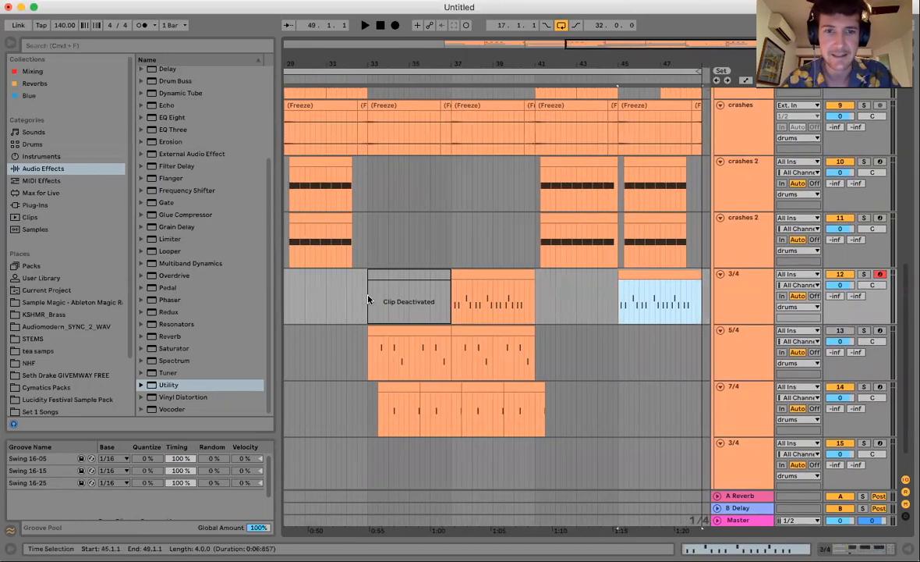
Play briefly from bar 33 and reactivate the first 3/4 clip.
{"action": "left_click", "coordinate": [370, 299]}
{"action": "key", "text": "space"}
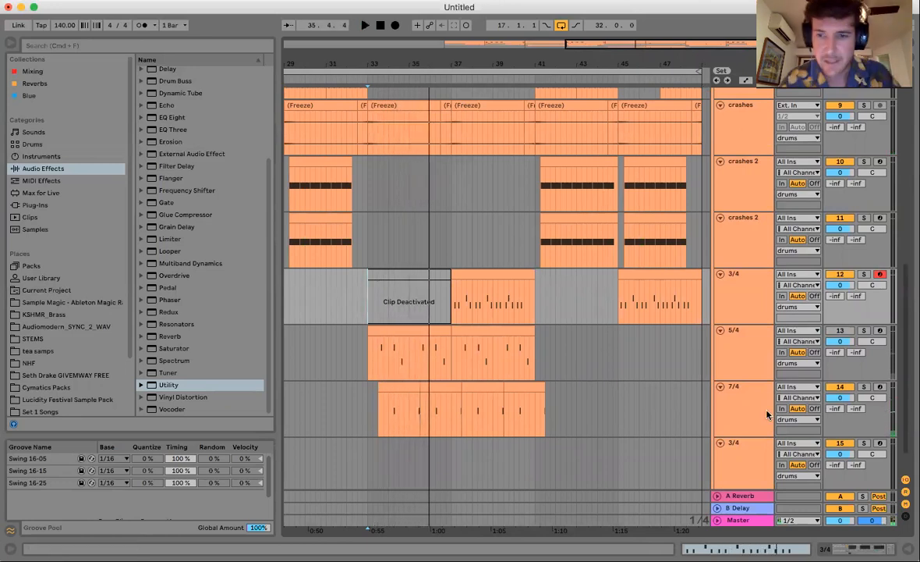
{"action": "left_click", "coordinate": [421, 272]}
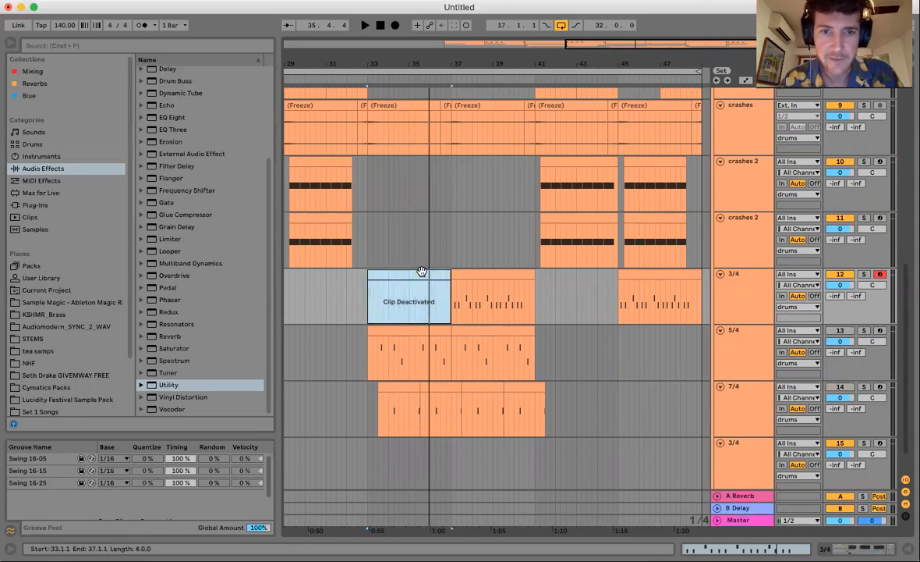
{"action": "key", "text": "0"}
Deactivate the first two 7/4 clips and paste a copy of the two clips from 37.3.1 to 41.3.1 at 45.3.1.
{"action": "left_click_drag", "start_coordinate": [379, 417], "coordinate": [545, 419]}
{"action": "key", "text": "0"}
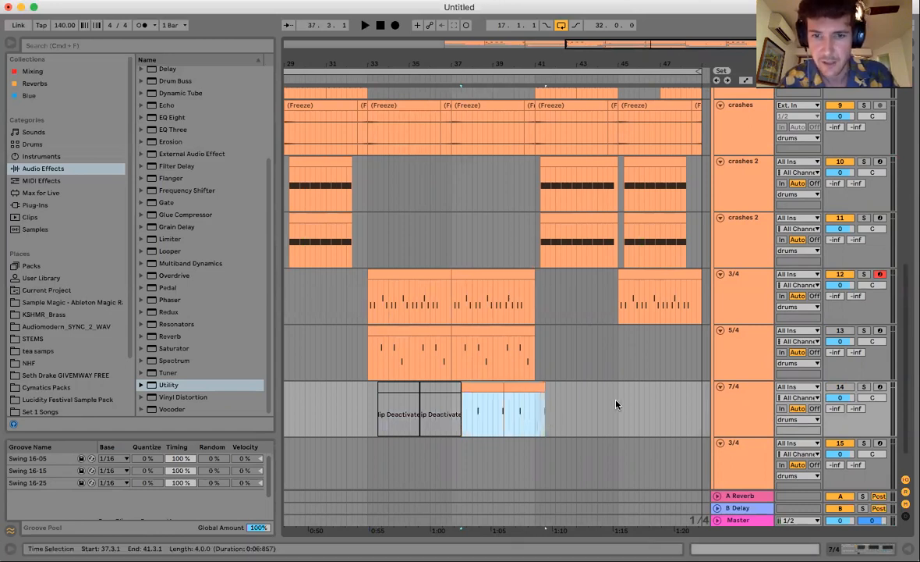
{"action": "left_click", "coordinate": [628, 403]}
{"action": "key", "text": "super+v"}
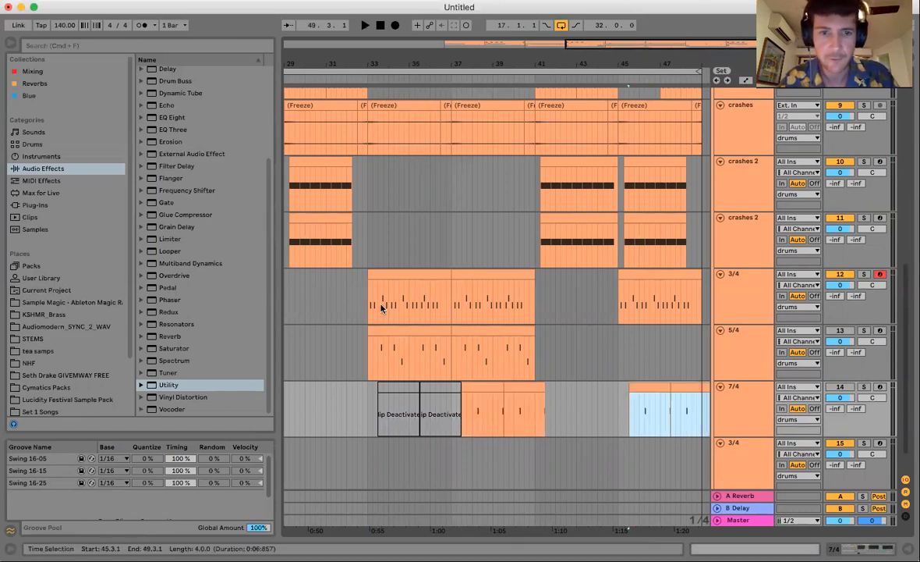
Play from bar 33, switch the 7/4 track back on and lower its volume to -5.3.
{"action": "left_click_drag", "start_coordinate": [370, 308], "coordinate": [533, 308]}
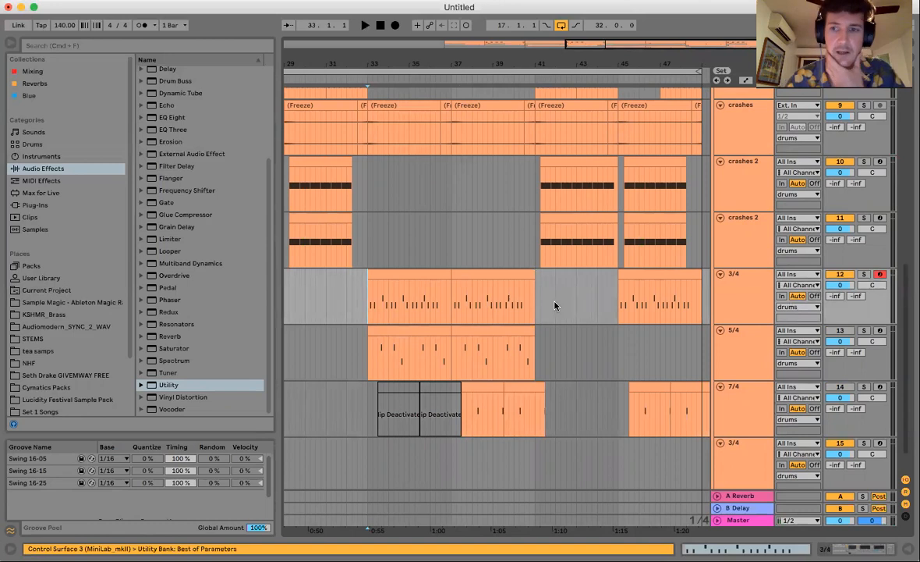
{"action": "key", "text": "space"}
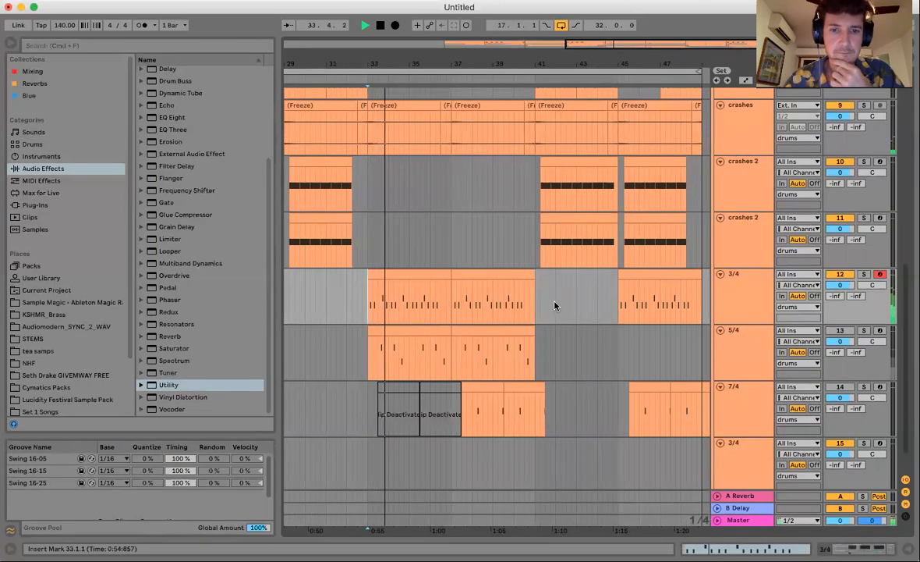
{"action": "left_click", "coordinate": [752, 405]}
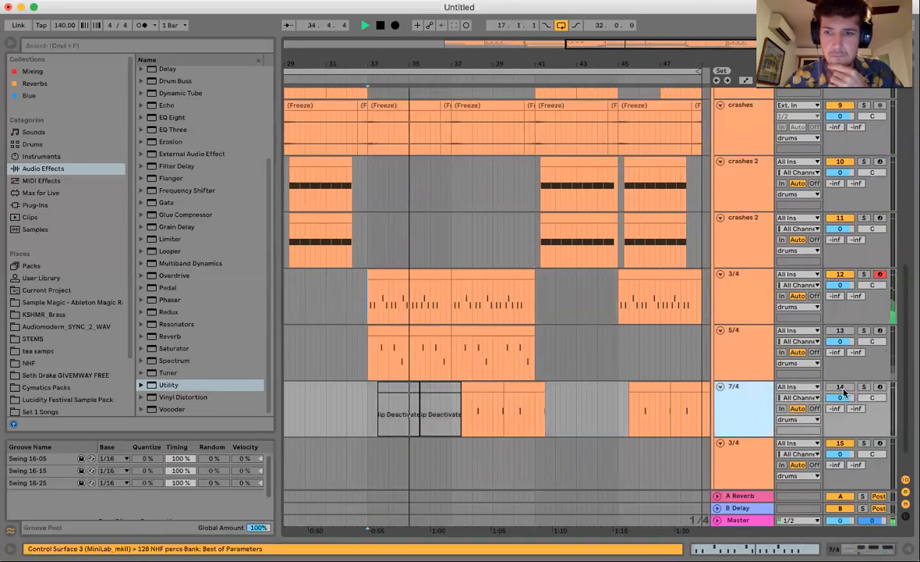
{"action": "left_click", "coordinate": [843, 389]}
{"action": "left_click_drag", "start_coordinate": [840, 397], "coordinate": [840, 415]}
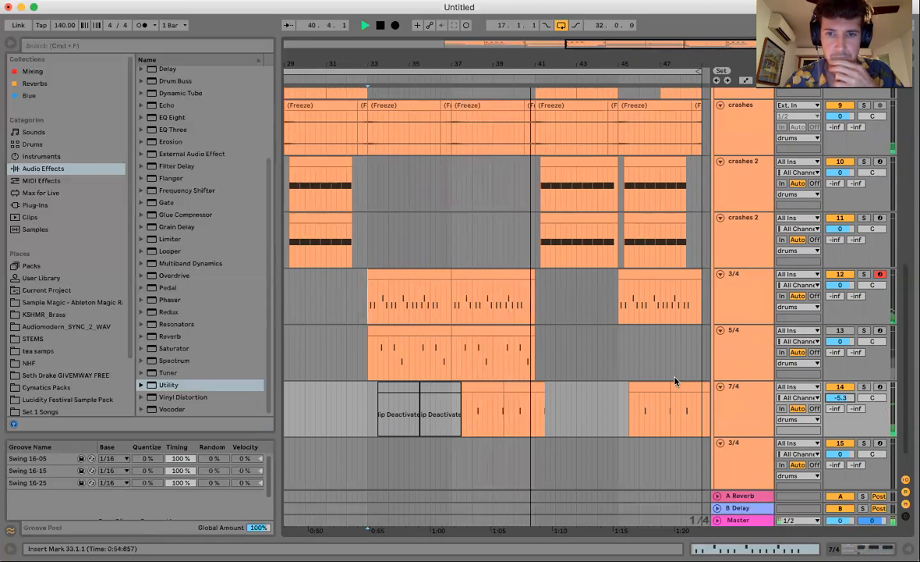
Duplicate the 7/4 clip at 39.3.1 twice and delete the copies' sections at about 41.3.1 to 42.3.1 and 43.3.1 to 45.1.1.
{"action": "scroll", "coordinate": [612, 328], "scroll_direction": "right", "scroll_amount": 3}
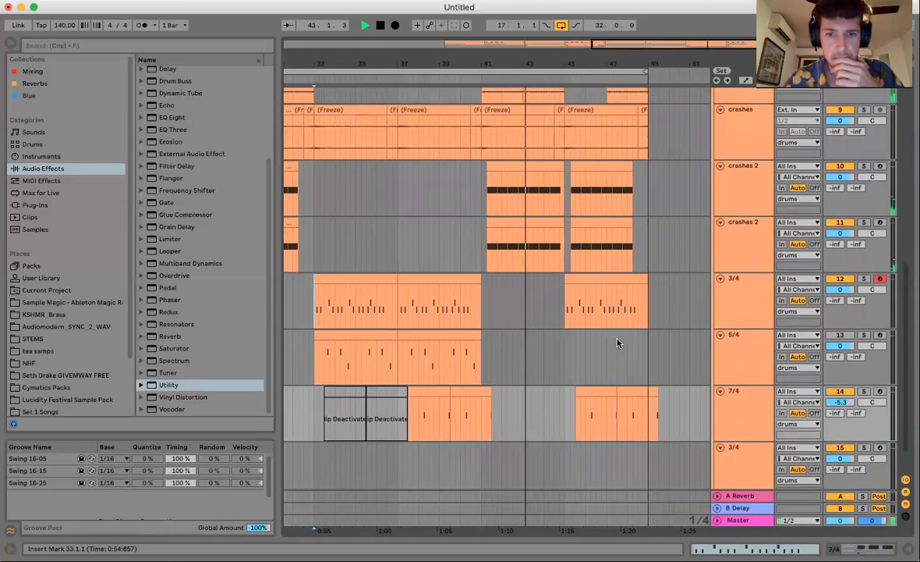
{"action": "left_click", "coordinate": [468, 389]}
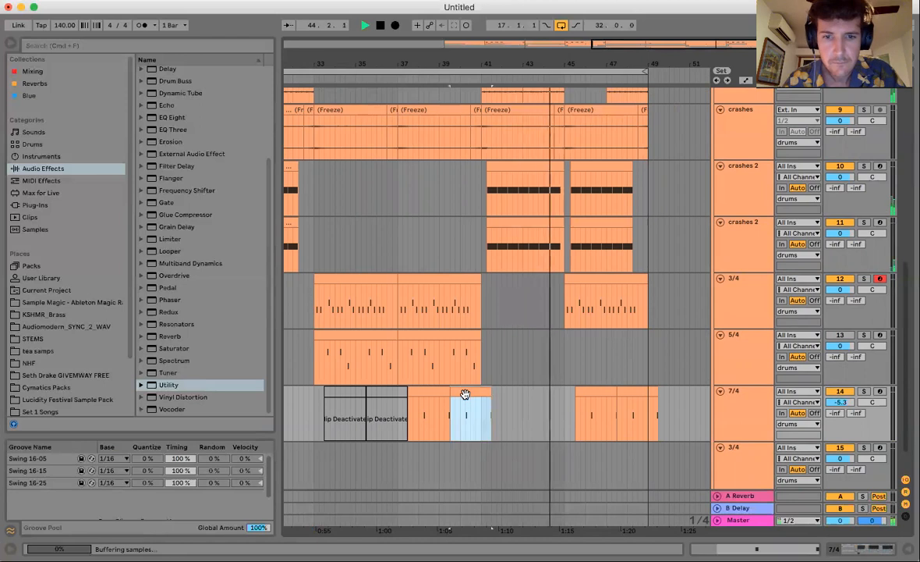
{"action": "key", "text": "super+d"}
{"action": "key", "text": "super+d"}
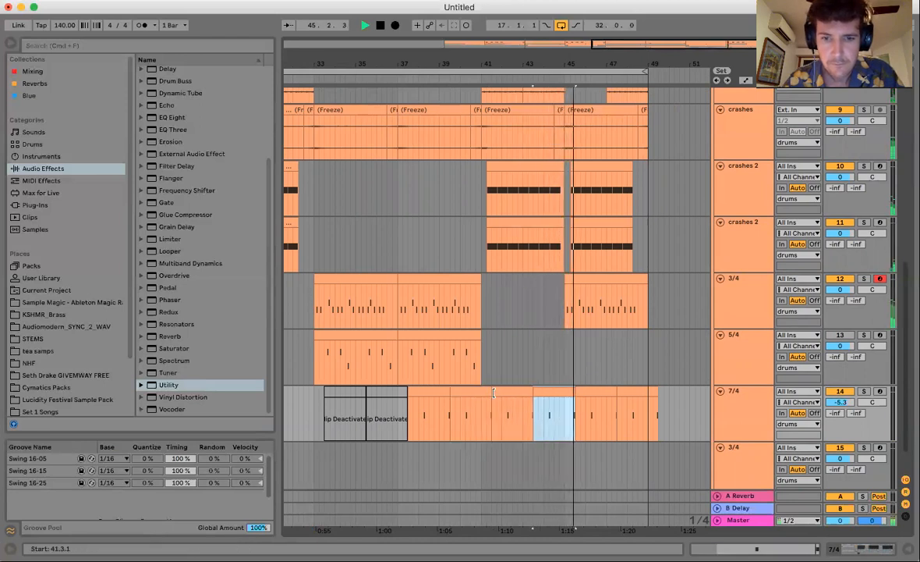
{"action": "left_click", "coordinate": [493, 392]}
{"action": "left_click_drag", "start_coordinate": [493, 392], "coordinate": [565, 392]}
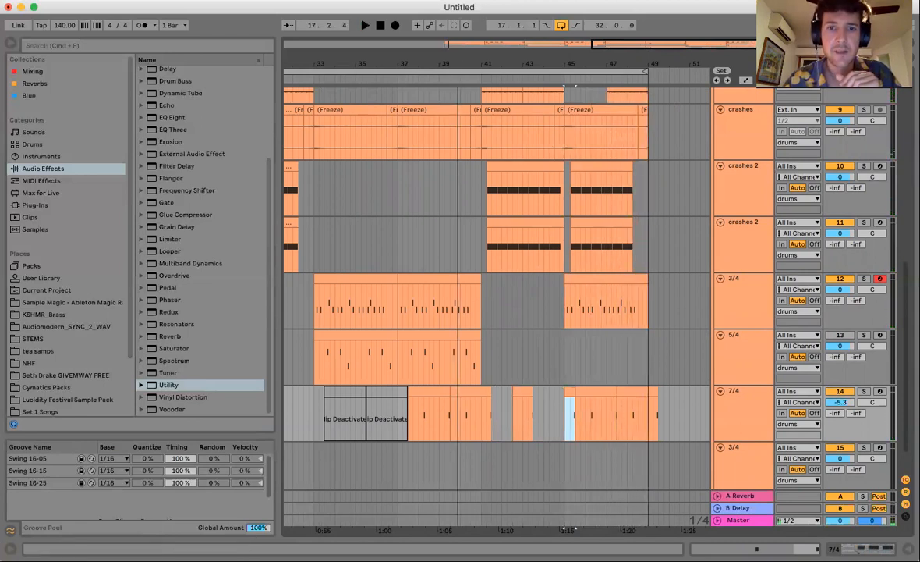
Move the first 3/4 clip from bar 33 to bar 21, in the drop 1 A section.
{"action": "left_click_drag", "start_coordinate": [458, 64], "coordinate": [547, 47]}
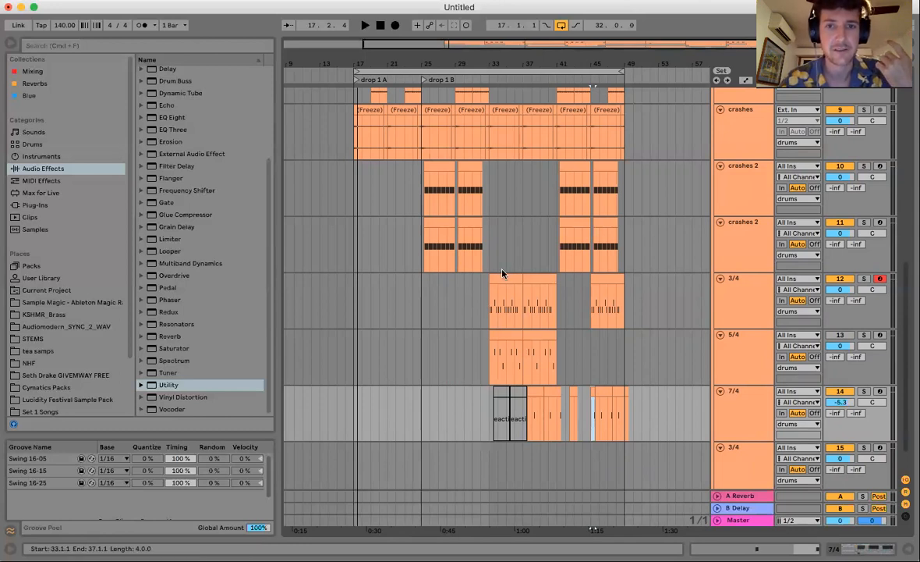
{"action": "left_click_drag", "start_coordinate": [489, 242], "coordinate": [351, 242]}
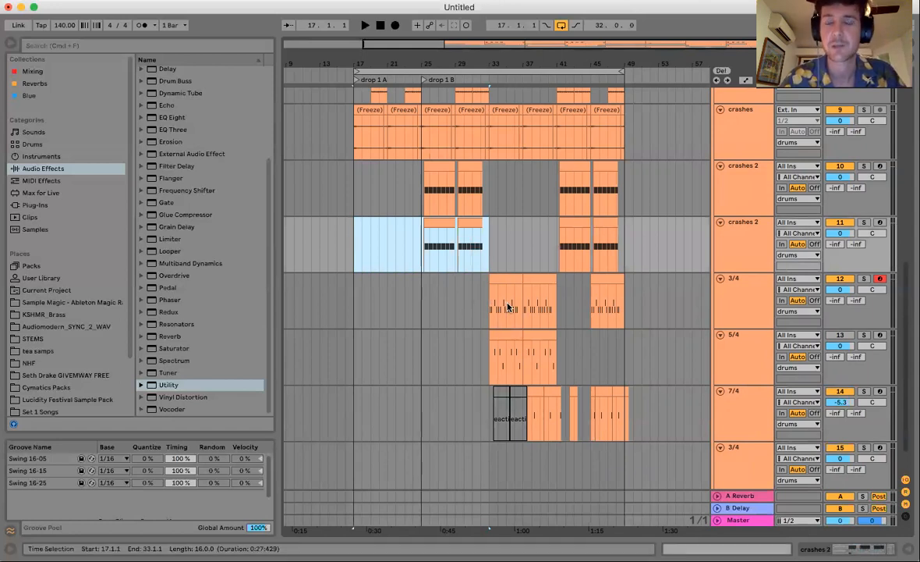
{"action": "left_click", "coordinate": [506, 279]}
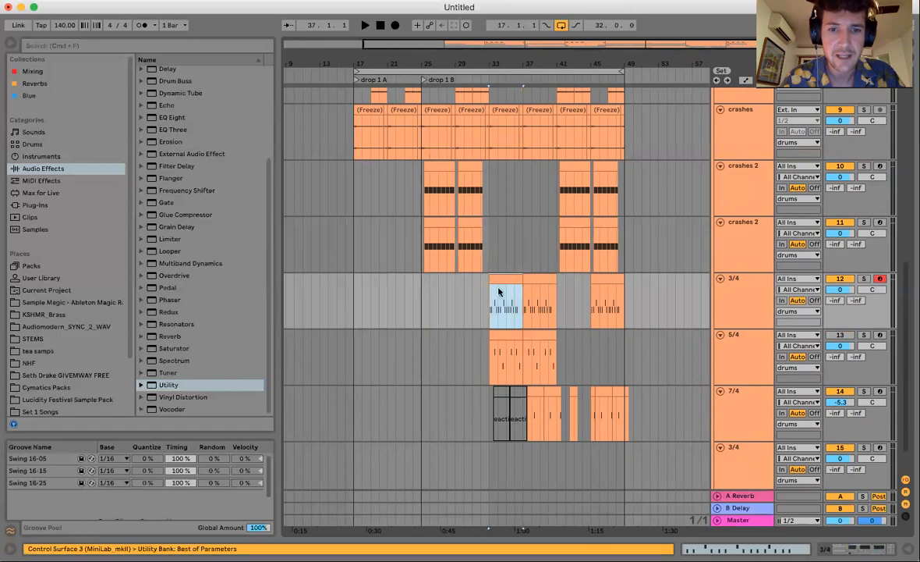
{"action": "left_click_drag", "start_coordinate": [523, 355], "coordinate": [525, 357]}
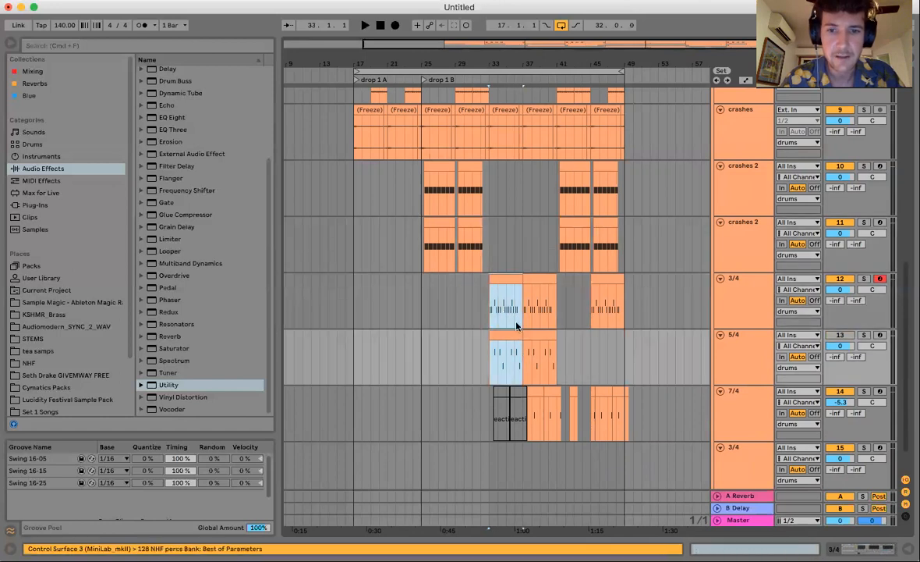
{"action": "left_click", "coordinate": [513, 281]}
{"action": "left_click_drag", "start_coordinate": [497, 292], "coordinate": [411, 293]}
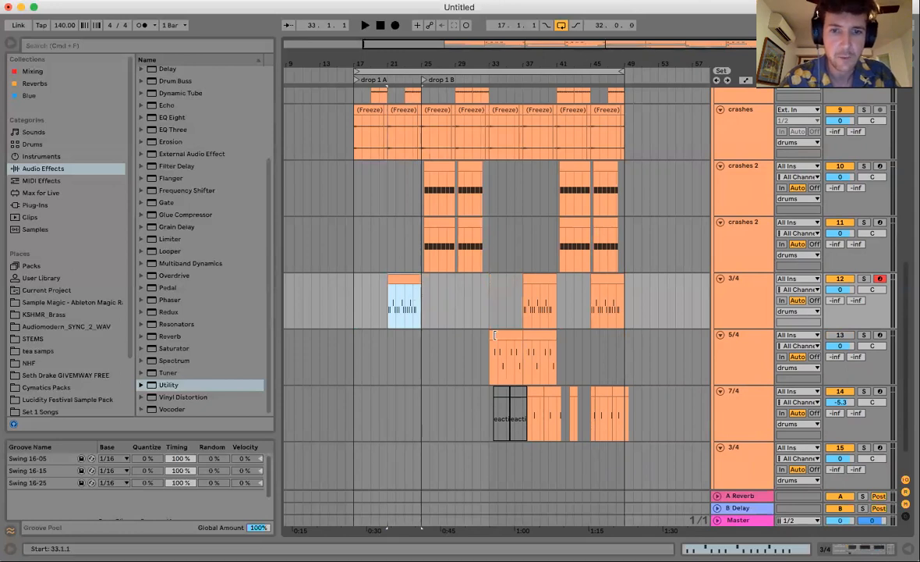
{"action": "left_click_drag", "start_coordinate": [507, 335], "coordinate": [439, 337]}
{"action": "left_click_drag", "start_coordinate": [539, 280], "coordinate": [469, 302]}
{"action": "left_click", "coordinate": [546, 343]}
{"action": "left_click_drag", "start_coordinate": [498, 349], "coordinate": [479, 340]}
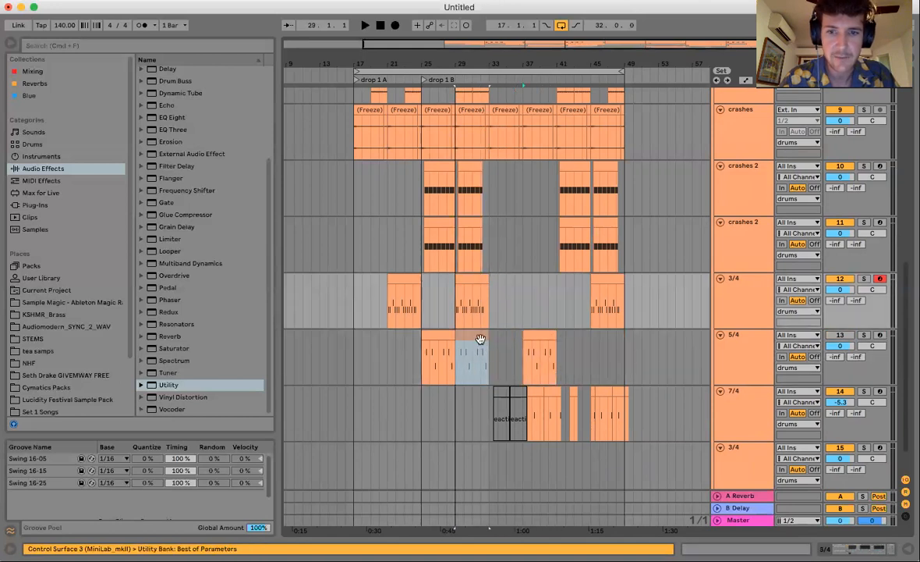
{"action": "key", "text": "super+z"}
{"action": "key", "text": "super+z"}
{"action": "key", "text": "super+z"}
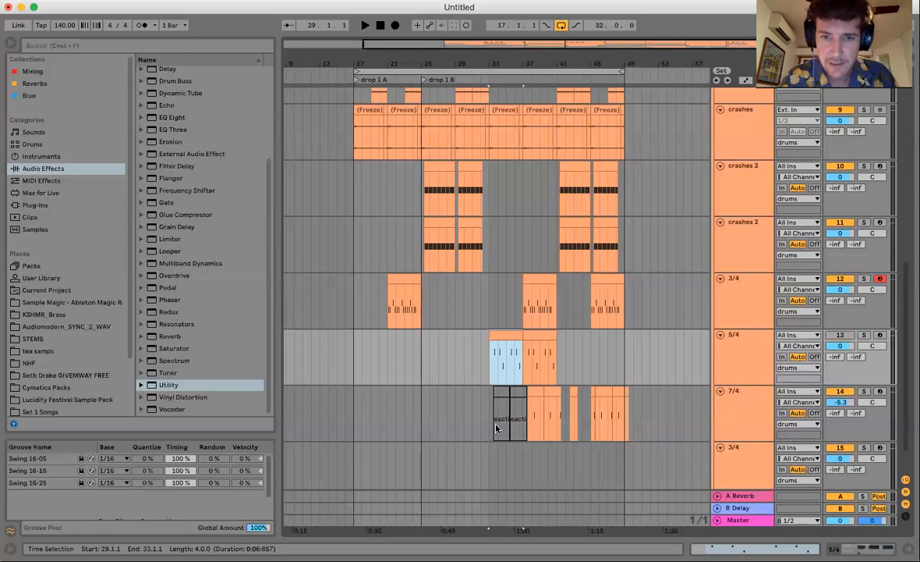
Paste a copy of the 7/4 track's clips from bars 33 to 49 at bar 17.
{"action": "left_click_drag", "start_coordinate": [495, 427], "coordinate": [624, 422]}
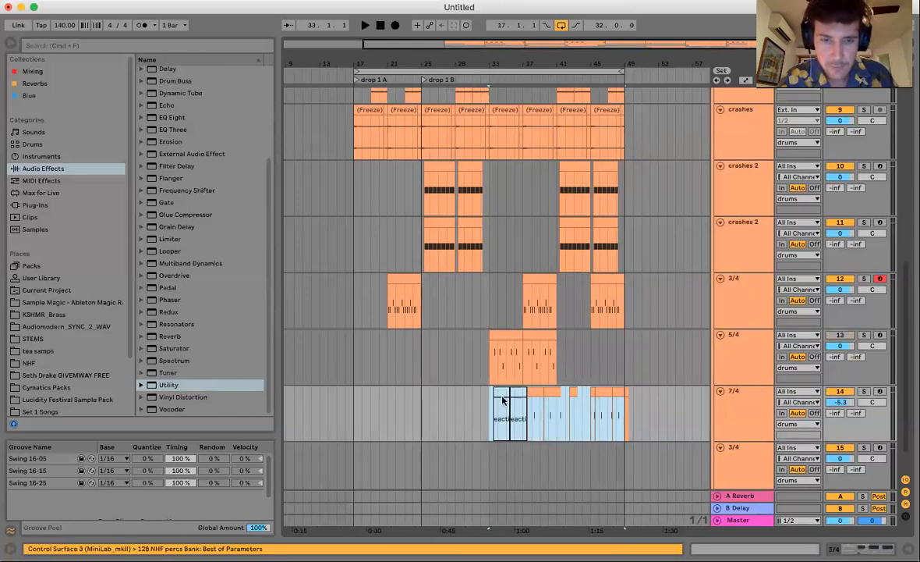
{"action": "left_click", "coordinate": [354, 419]}
{"action": "key", "text": "super+v"}
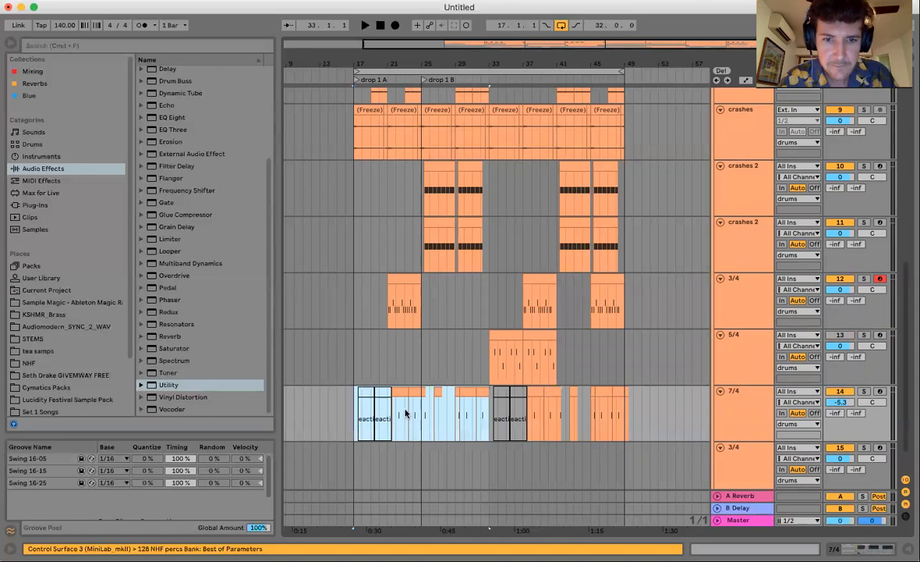
{"action": "left_click", "coordinate": [360, 419]}
{"action": "left_click_drag", "start_coordinate": [359, 419], "coordinate": [421, 419]}
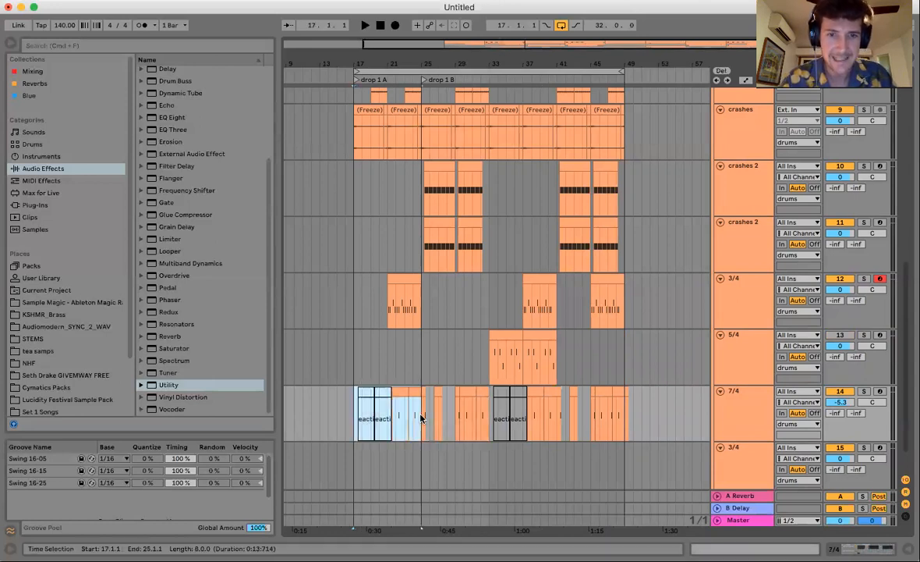
Duplicate bars 17 to 25 of the 3/4 track into bars 25 to 33.
{"action": "left_click", "coordinate": [412, 295]}
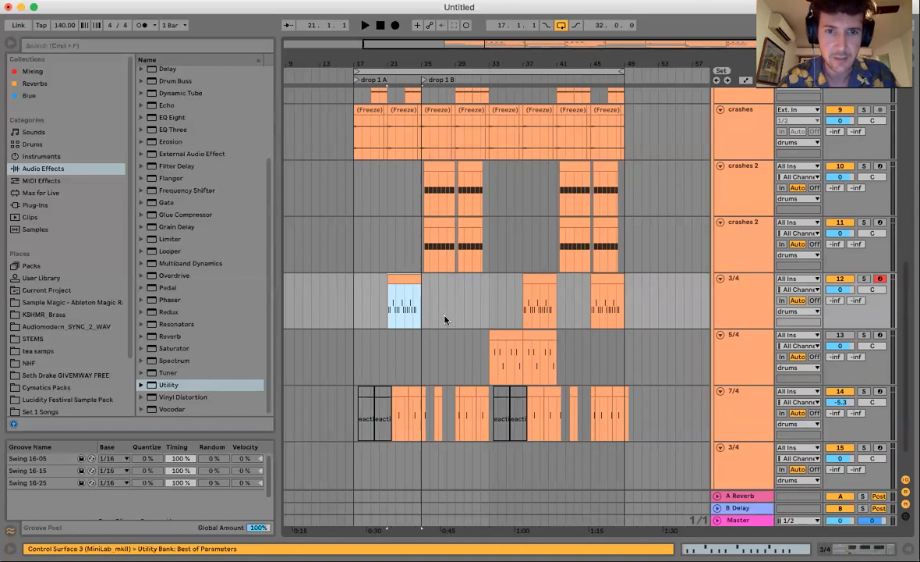
{"action": "left_click_drag", "start_coordinate": [355, 313], "coordinate": [421, 313]}
{"action": "key", "text": "ctrl+d"}
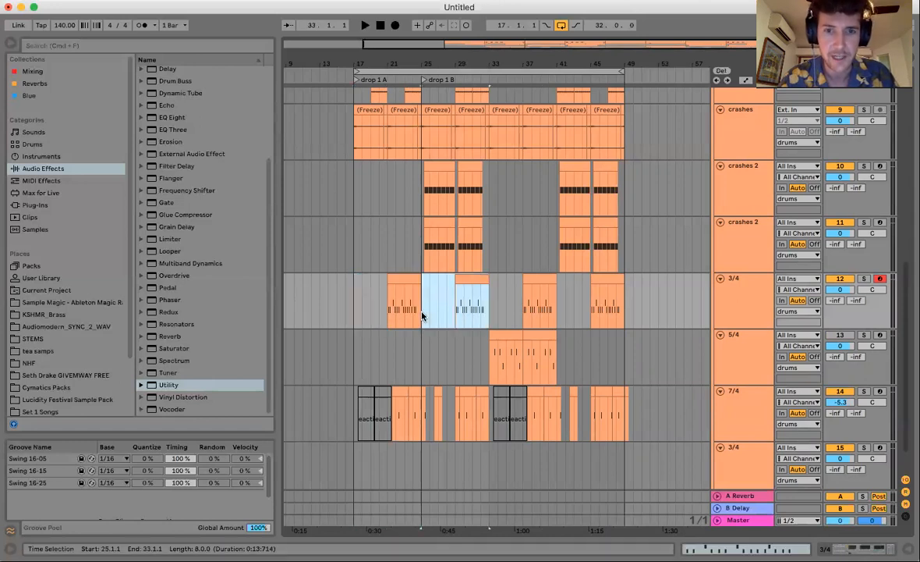
{"action": "left_click", "coordinate": [446, 311]}
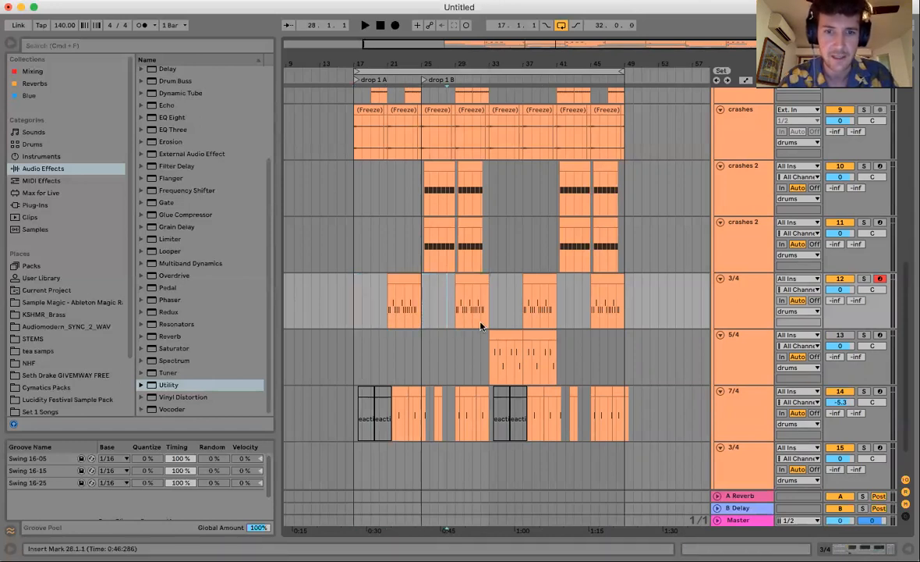
Delete the whole drums group's content from bar 33 to bar 49 and shorten the loop to end at bar 33.
{"action": "scroll", "coordinate": [504, 117], "scroll_direction": "up", "scroll_amount": 10}
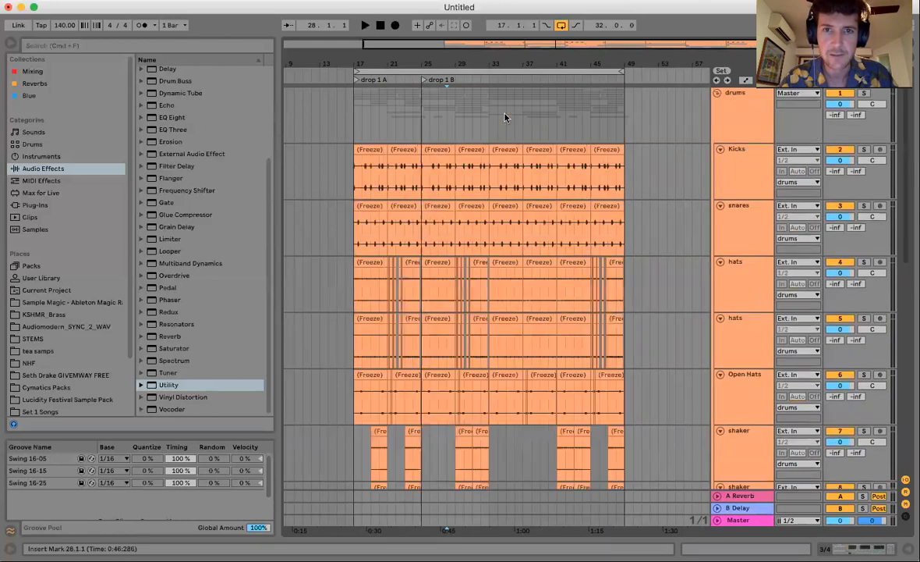
{"action": "left_click_drag", "start_coordinate": [490, 130], "coordinate": [610, 106]}
{"action": "key", "text": "Delete"}
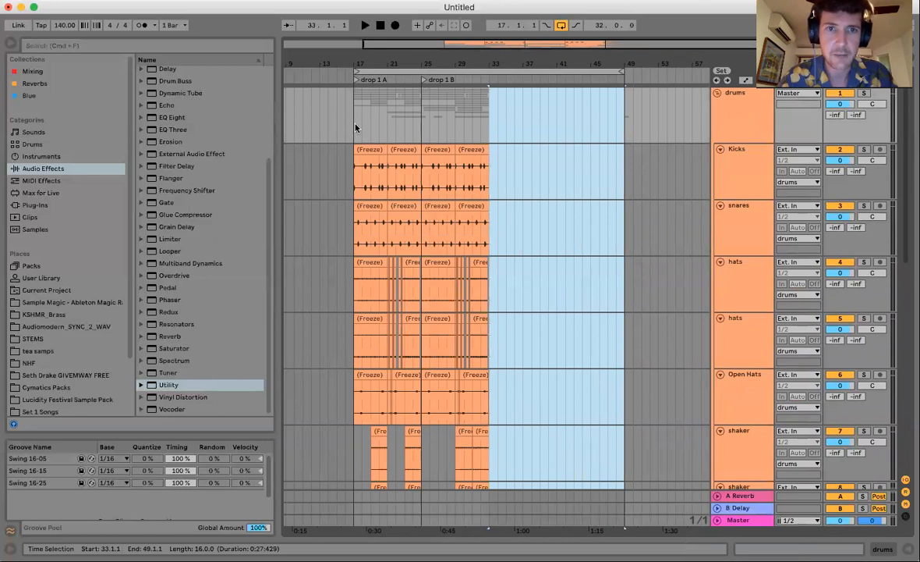
{"action": "left_click", "coordinate": [355, 117]}
{"action": "left_click_drag", "start_coordinate": [620, 74], "coordinate": [490, 75]}
Play the shortened drop from bar 17 to hear the 3/4 and 7/4 clips against the beat.
{"action": "left_click_drag", "start_coordinate": [357, 60], "coordinate": [357, 132]}
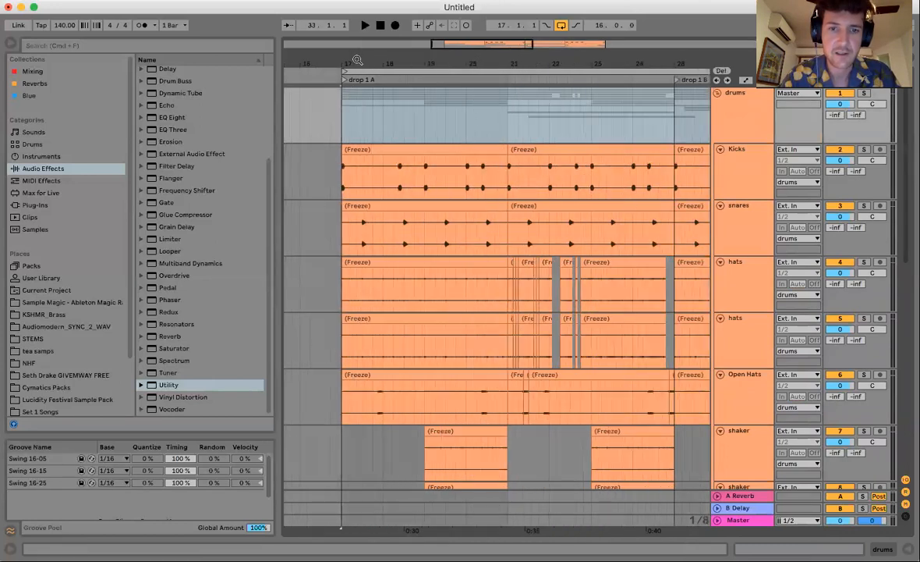
{"action": "left_click_drag", "start_coordinate": [467, 64], "coordinate": [505, 52]}
{"action": "scroll", "coordinate": [497, 193], "scroll_direction": "down", "scroll_amount": 5}
{"action": "scroll", "coordinate": [497, 194], "scroll_direction": "right", "scroll_amount": 2}
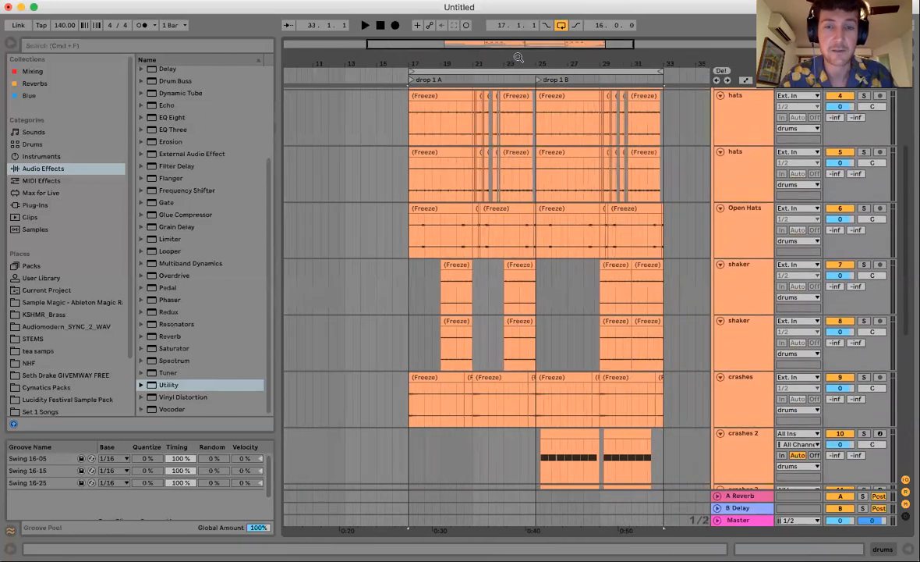
{"action": "left_click", "coordinate": [472, 184]}
{"action": "scroll", "coordinate": [473, 181], "scroll_direction": "down", "scroll_amount": 8}
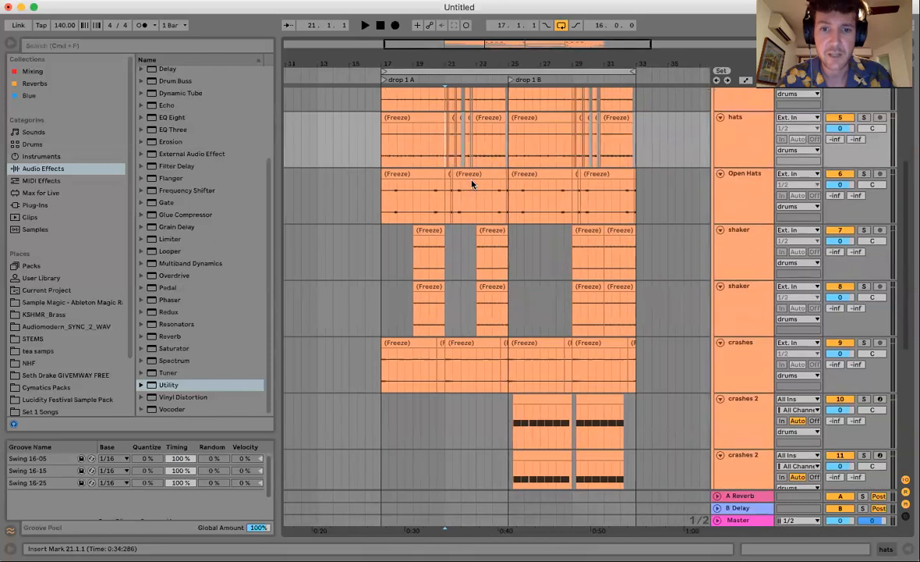
{"action": "scroll", "coordinate": [473, 181], "scroll_direction": "left", "scroll_amount": 2}
{"action": "left_click", "coordinate": [361, 247]}
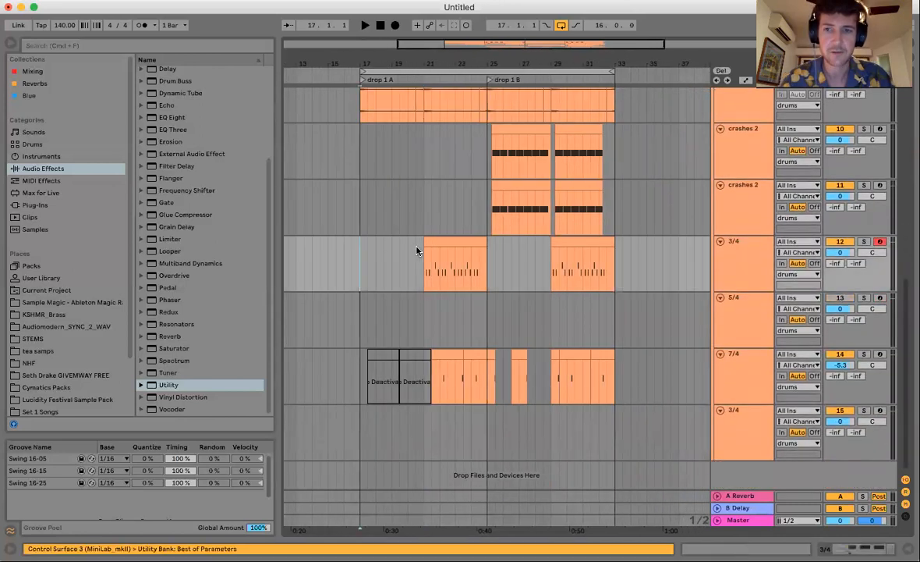
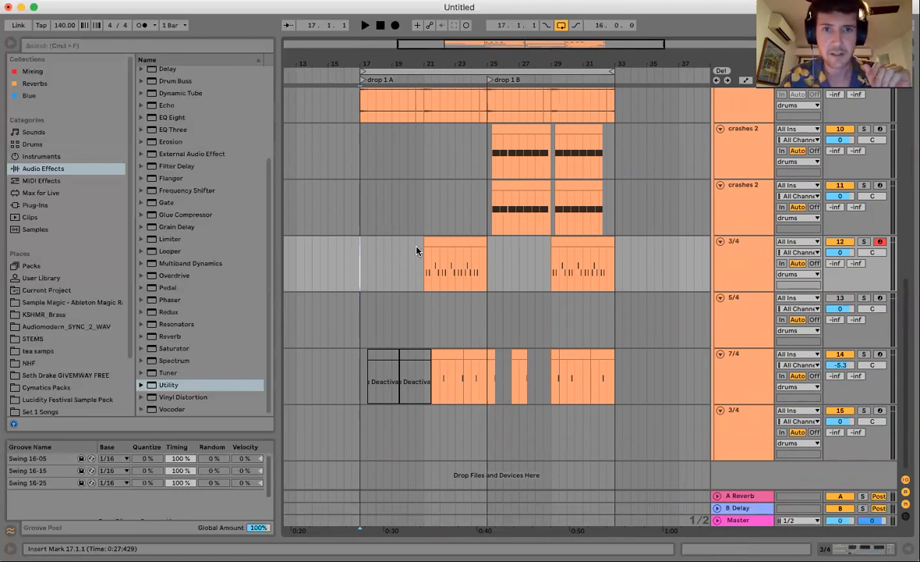
{"action": "key", "text": "space"}
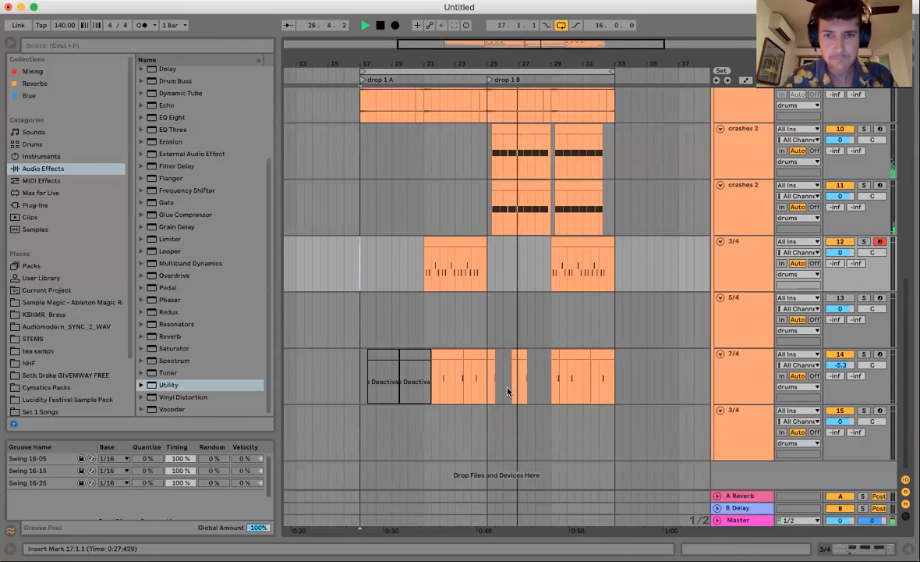
Fill in the 7/4 track with duplicated one-bar sections at about 26.1.1, 28.1.1 and 30.3.1, and stop playback.
{"action": "left_click_drag", "start_coordinate": [500, 393], "coordinate": [505, 392]}
{"action": "key", "text": "super+d"}
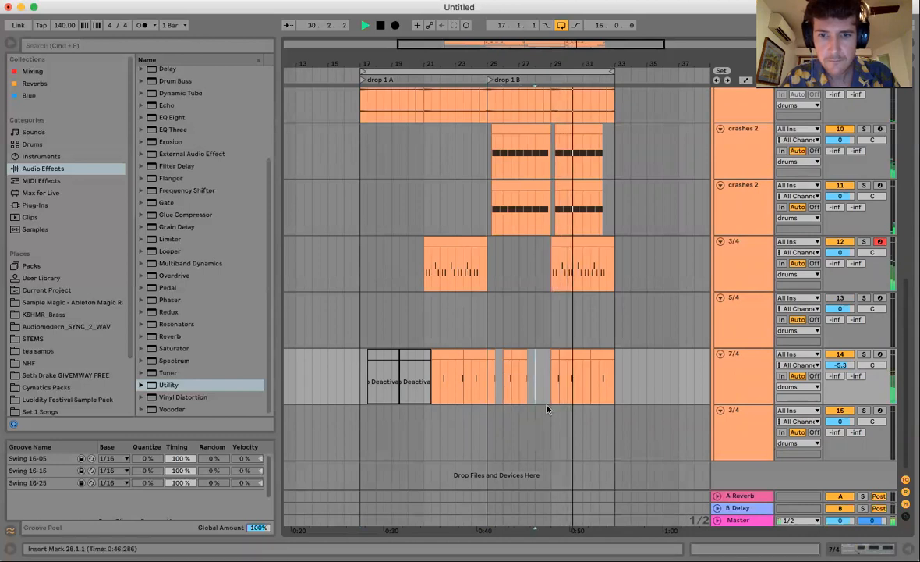
{"action": "key", "text": "super+d"}
{"action": "key", "text": "super+d"}
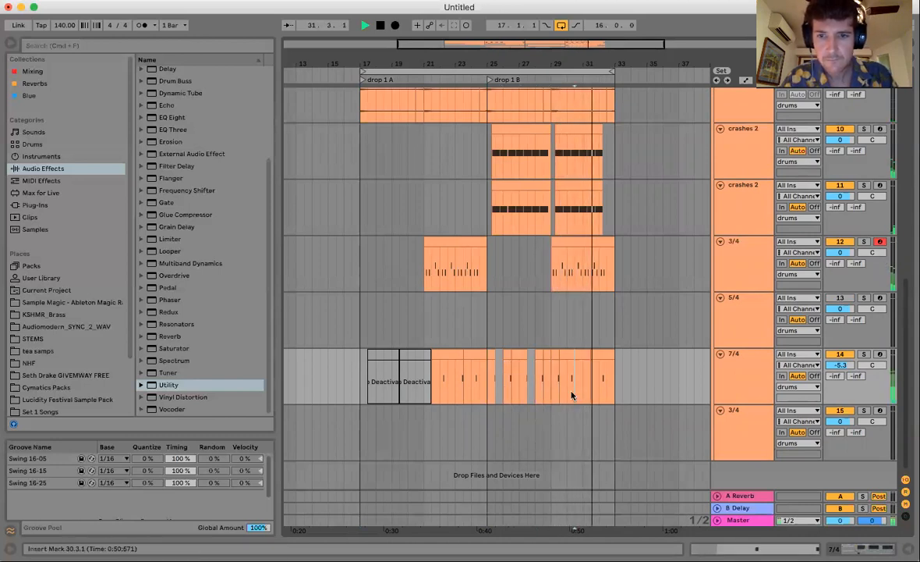
{"action": "key", "text": "super+d"}
{"action": "key", "text": "super+d"}
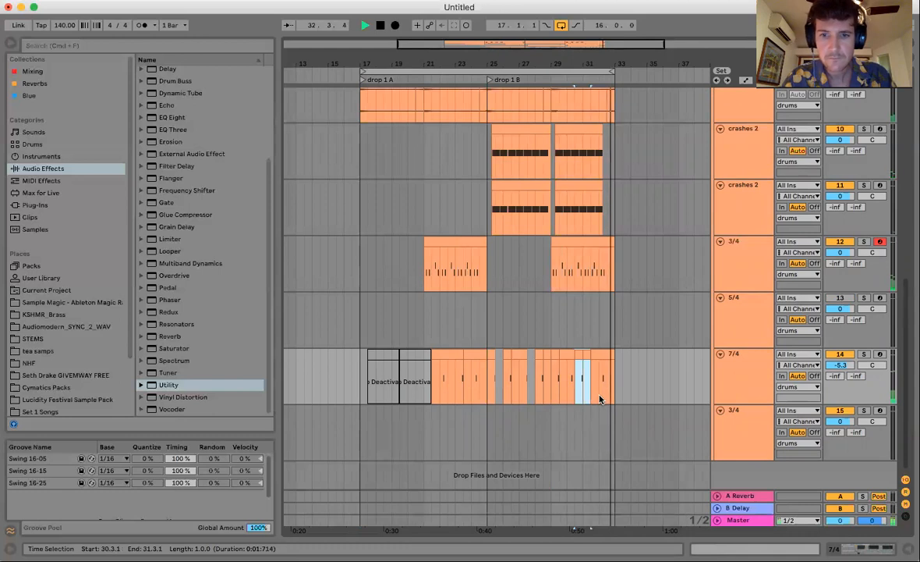
{"action": "left_click", "coordinate": [491, 399]}
{"action": "key", "text": "space"}
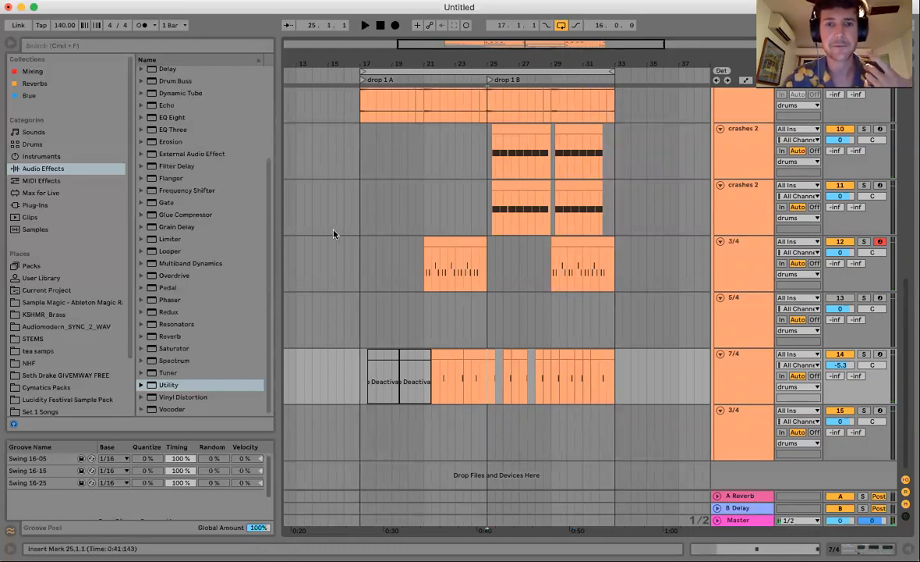
Examine how the 3/4, 7/4, shaker and second crash clips alternate between the sections of drop 1 A and drop 1 B.
{"action": "left_click_drag", "start_coordinate": [363, 223], "coordinate": [487, 370]}
{"action": "scroll", "coordinate": [450, 149], "scroll_direction": "up", "scroll_amount": 6}
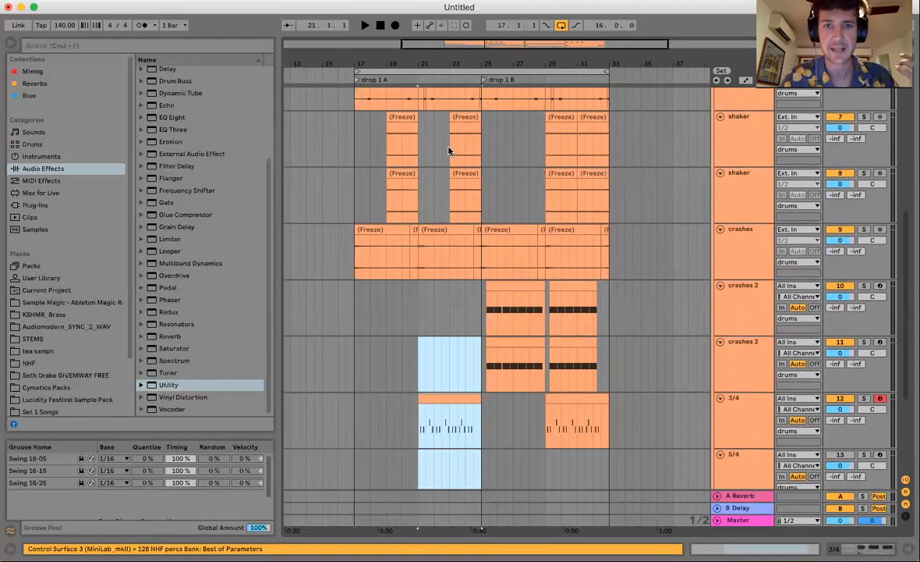
{"action": "left_click_drag", "start_coordinate": [448, 147], "coordinate": [447, 146]}
{"action": "left_click_drag", "start_coordinate": [449, 252], "coordinate": [474, 287]}
{"action": "left_click_drag", "start_coordinate": [439, 242], "coordinate": [413, 304]}
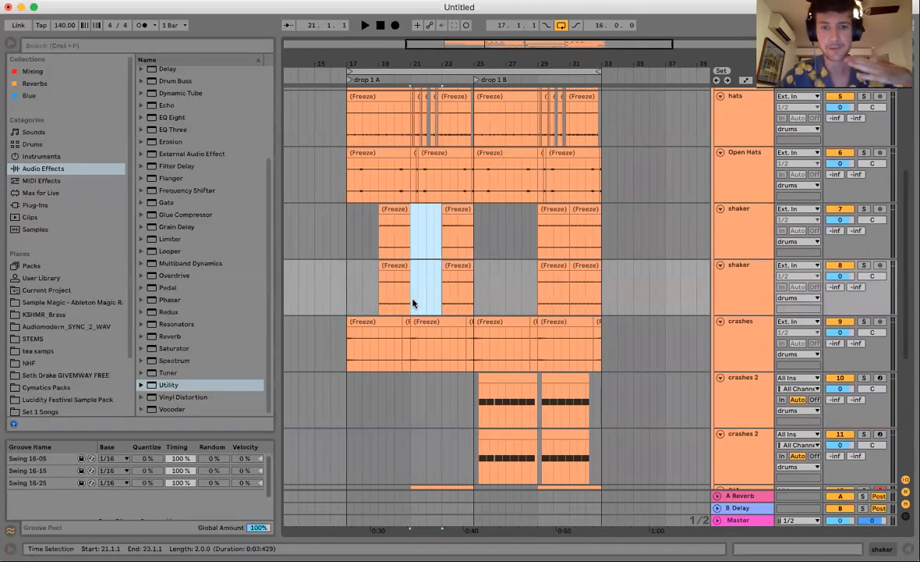
{"action": "scroll", "coordinate": [401, 343], "scroll_direction": "down", "scroll_amount": 5}
{"action": "left_click_drag", "start_coordinate": [397, 423], "coordinate": [427, 424]}
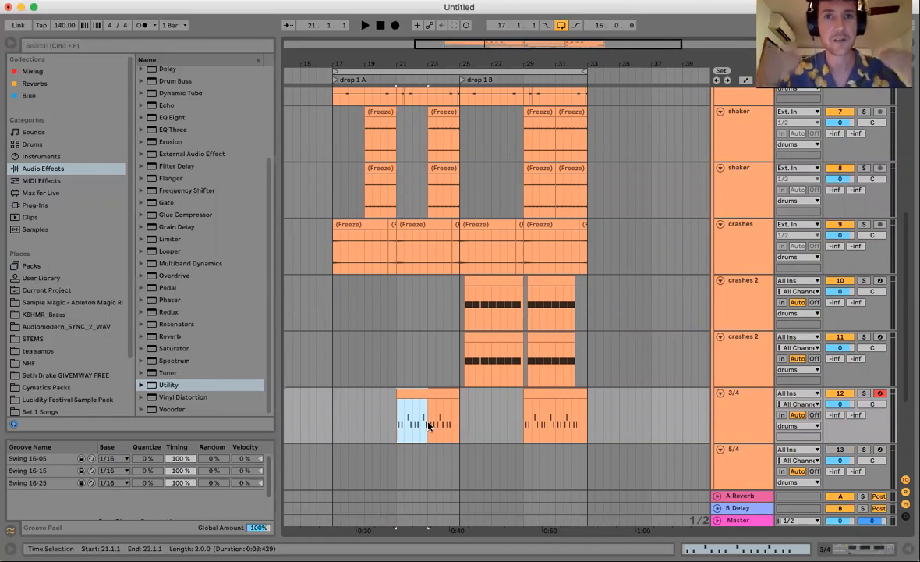
{"action": "left_click", "coordinate": [458, 210]}
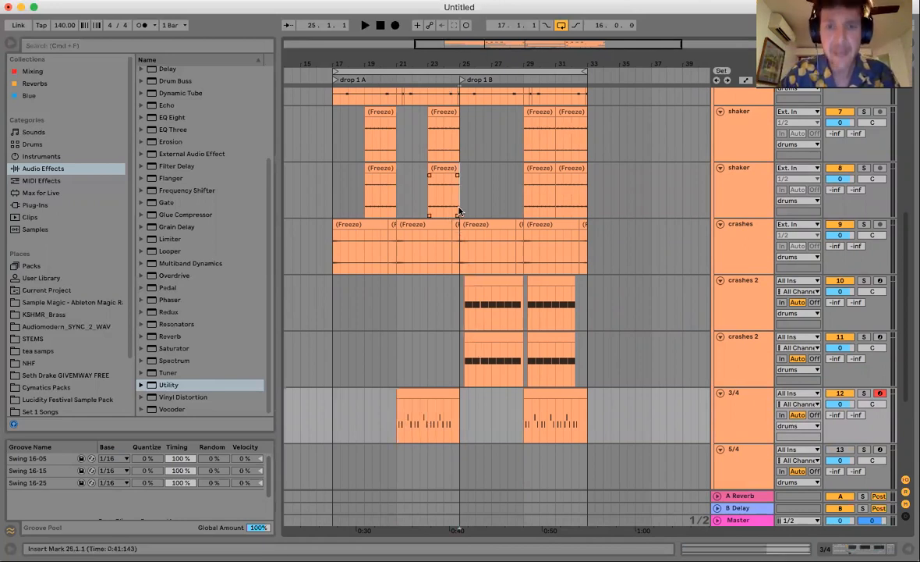
{"action": "scroll", "coordinate": [422, 190], "scroll_direction": "down", "scroll_amount": 3}
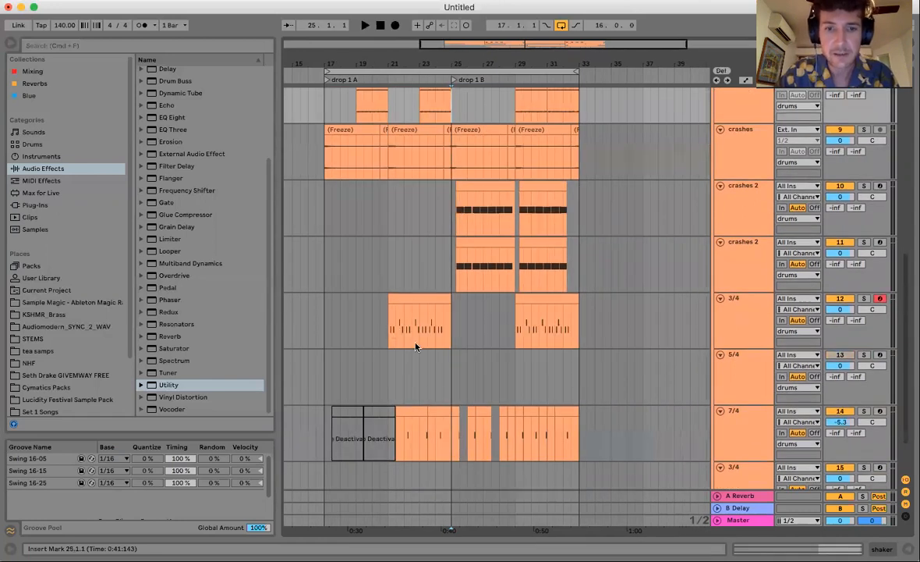
{"action": "left_click_drag", "start_coordinate": [416, 347], "coordinate": [422, 437]}
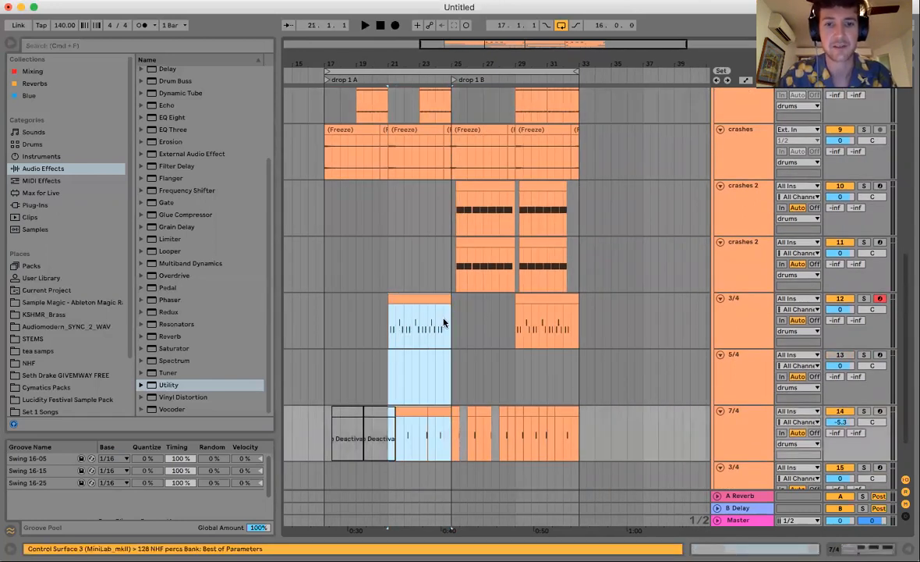
{"action": "scroll", "coordinate": [438, 304], "scroll_direction": "up", "scroll_amount": 6}
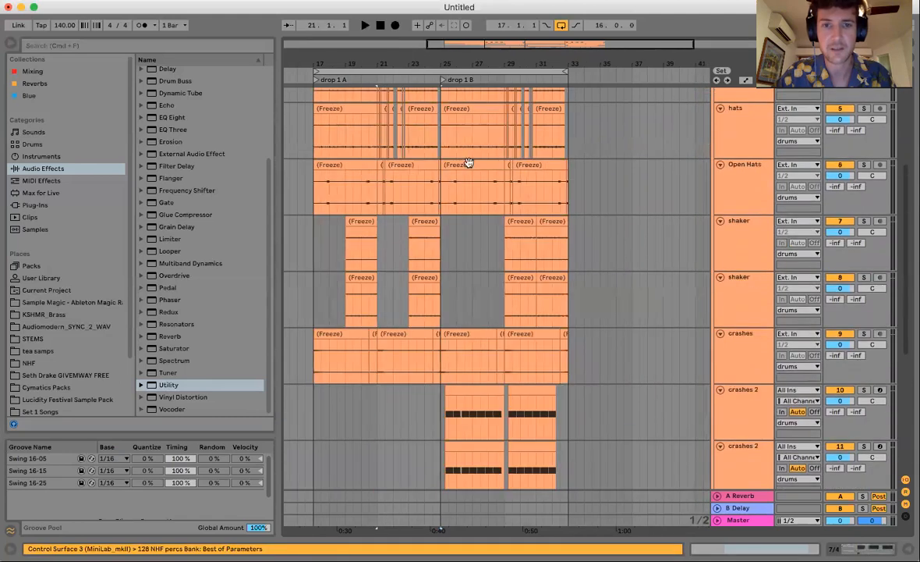
{"action": "left_click", "coordinate": [444, 140]}
{"action": "scroll", "coordinate": [460, 148], "scroll_direction": "down", "scroll_amount": 8}
{"action": "left_click_drag", "start_coordinate": [451, 173], "coordinate": [513, 231]}
{"action": "scroll", "coordinate": [512, 230], "scroll_direction": "up", "scroll_amount": 12}
{"action": "scroll", "coordinate": [513, 228], "scroll_direction": "down", "scroll_amount": 4}
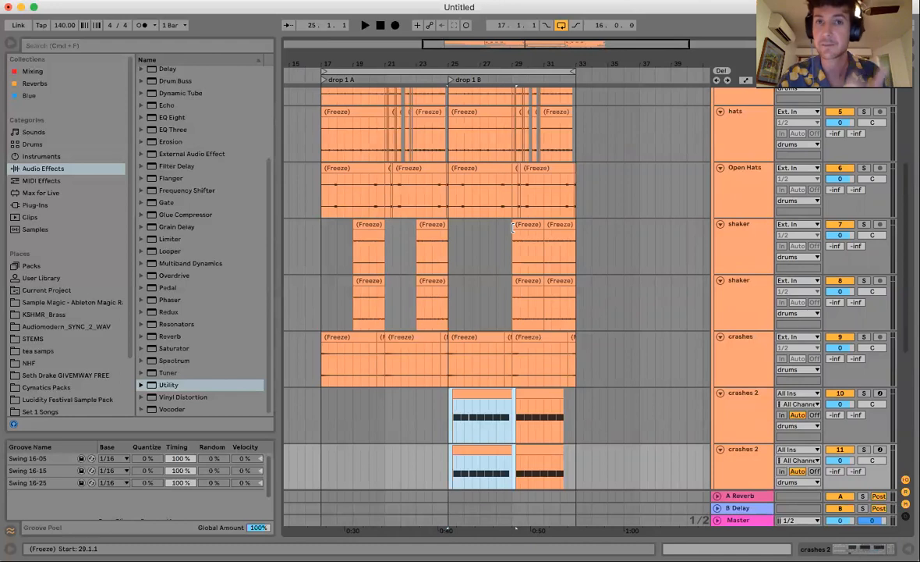
{"action": "scroll", "coordinate": [479, 292], "scroll_direction": "down", "scroll_amount": 7}
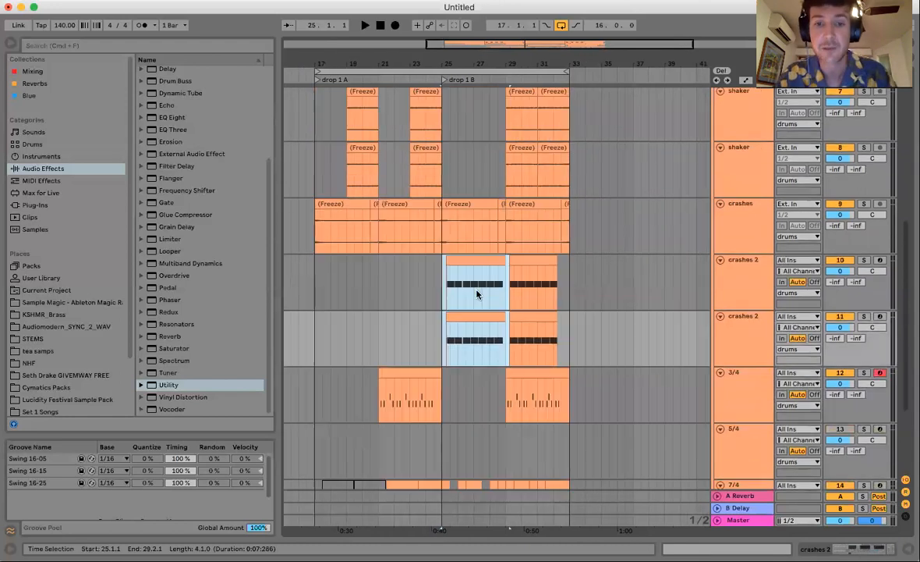
{"action": "left_click_drag", "start_coordinate": [438, 413], "coordinate": [501, 427]}
Play the start of drop 1 B from bar 25 to check the 7/4 hits.
{"action": "left_click_drag", "start_coordinate": [448, 60], "coordinate": [398, 104]}
{"action": "left_click", "coordinate": [395, 425]}
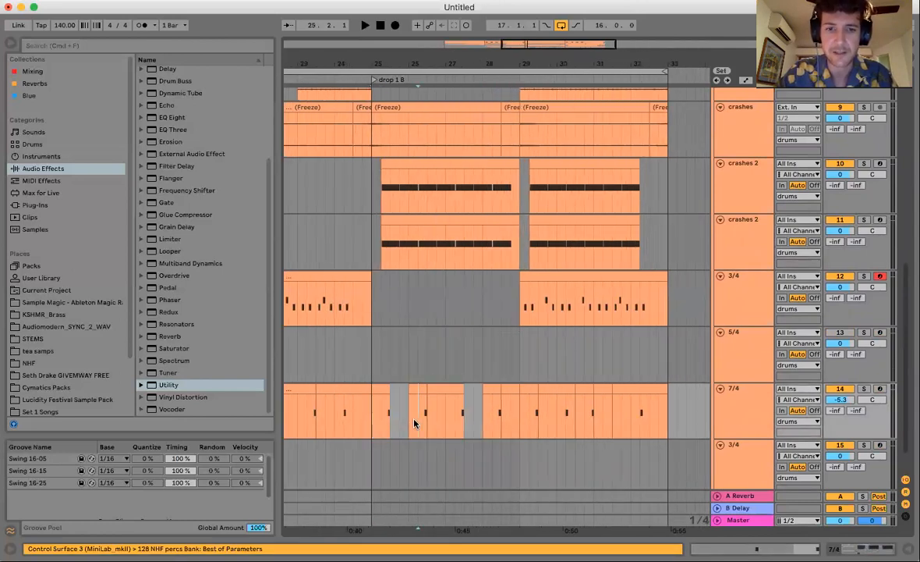
{"action": "left_click", "coordinate": [374, 423]}
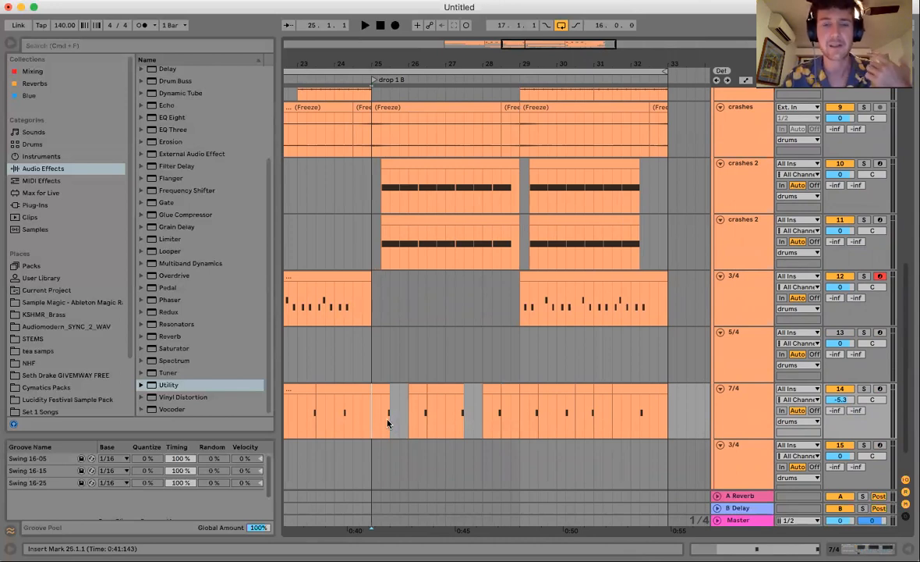
{"action": "key", "text": "space"}
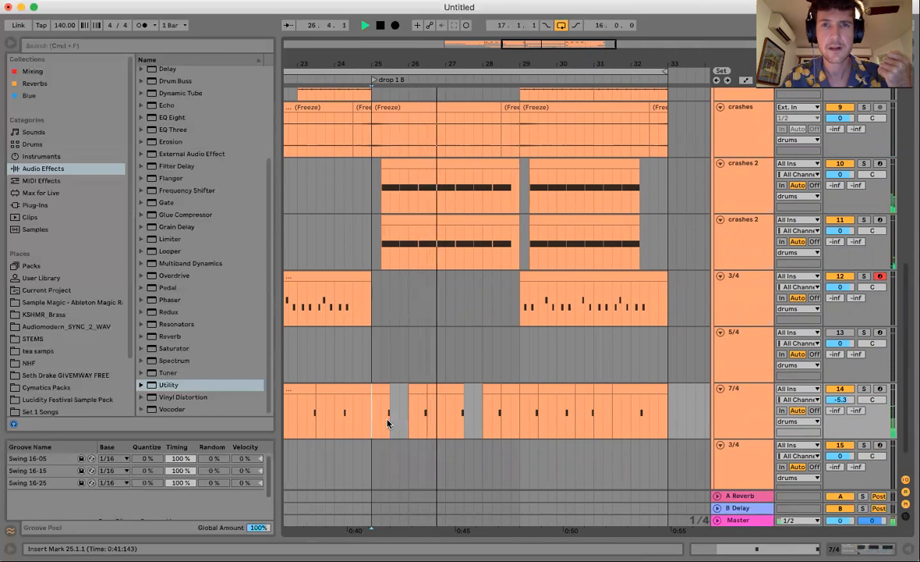
{"action": "key", "text": "space"}
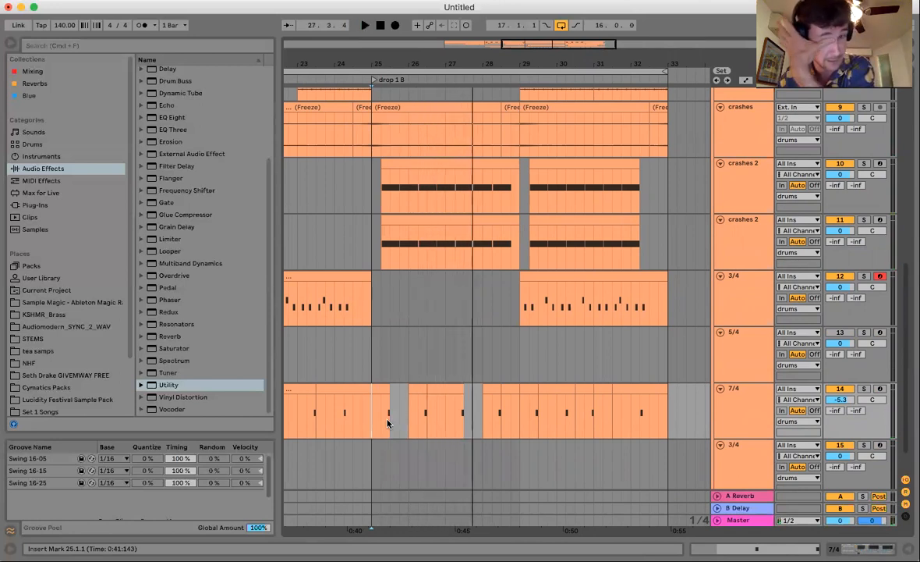
Overwrite the end of the 7/4 track, from about bar 30 to bar 33, with duplicates that hit once per bar.
{"action": "left_click_drag", "start_coordinate": [372, 428], "coordinate": [493, 451]}
{"action": "key", "text": "super+d"}
{"action": "left_click", "coordinate": [565, 423]}
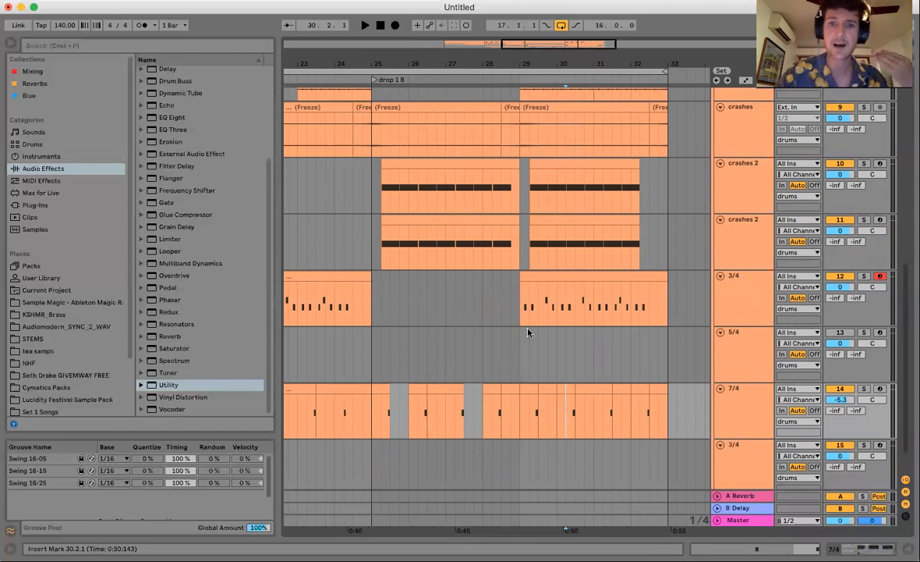
Examine the final four bars of drop 1 B, bars 29 to 33, across the 3/4, shaker, hats and grouped drum tracks.
{"action": "left_click_drag", "start_coordinate": [529, 306], "coordinate": [664, 323]}
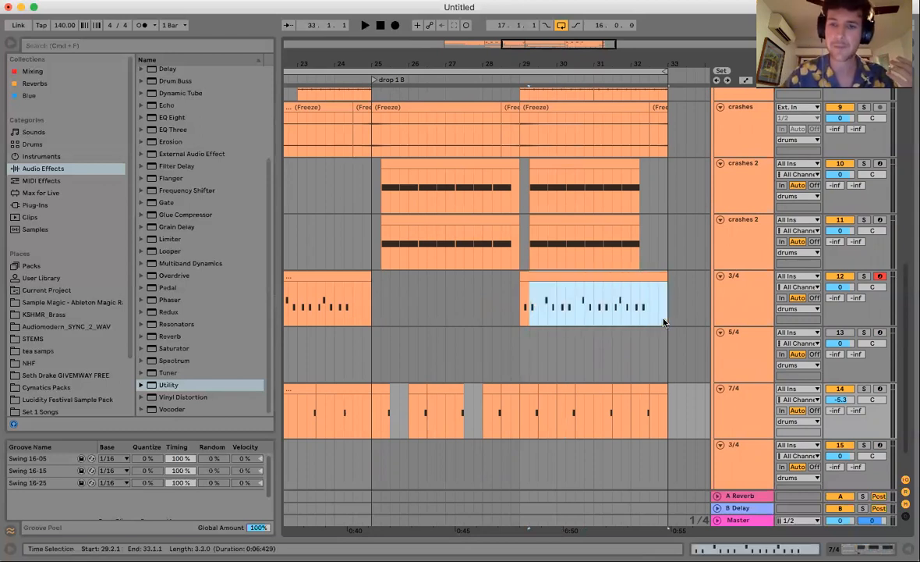
{"action": "scroll", "coordinate": [665, 322], "scroll_direction": "up", "scroll_amount": 7}
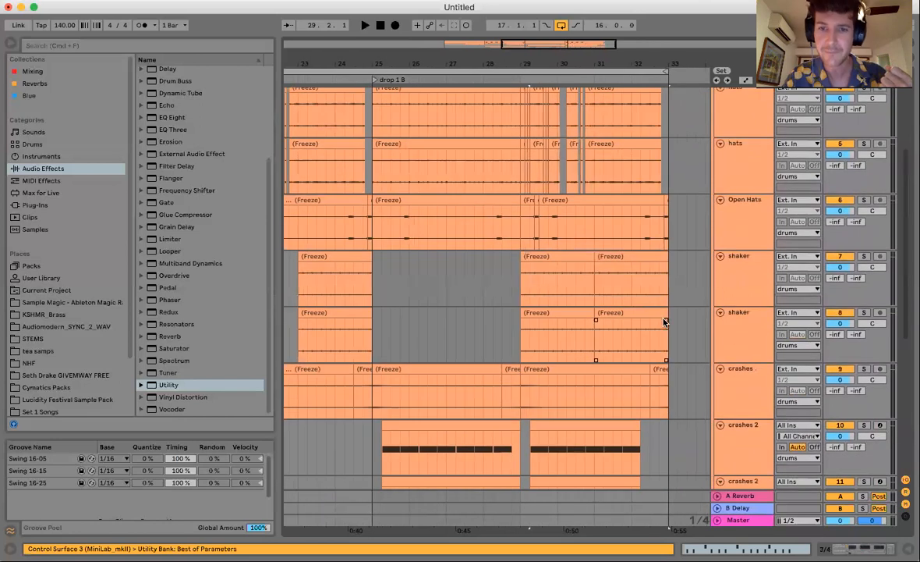
{"action": "left_click_drag", "start_coordinate": [521, 290], "coordinate": [666, 341]}
{"action": "scroll", "coordinate": [665, 341], "scroll_direction": "up", "scroll_amount": 4}
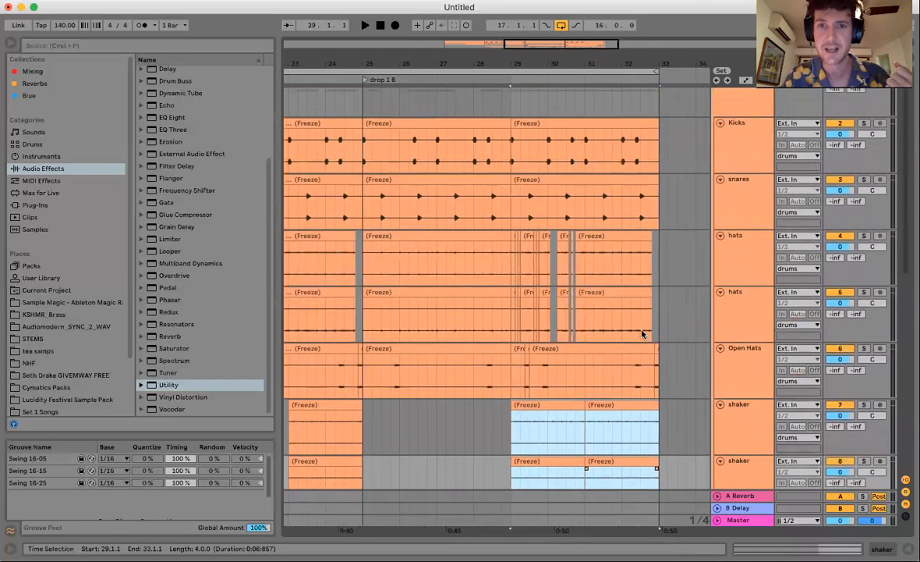
{"action": "left_click_drag", "start_coordinate": [513, 267], "coordinate": [531, 269]}
{"action": "left_click_drag", "start_coordinate": [603, 305], "coordinate": [659, 318]}
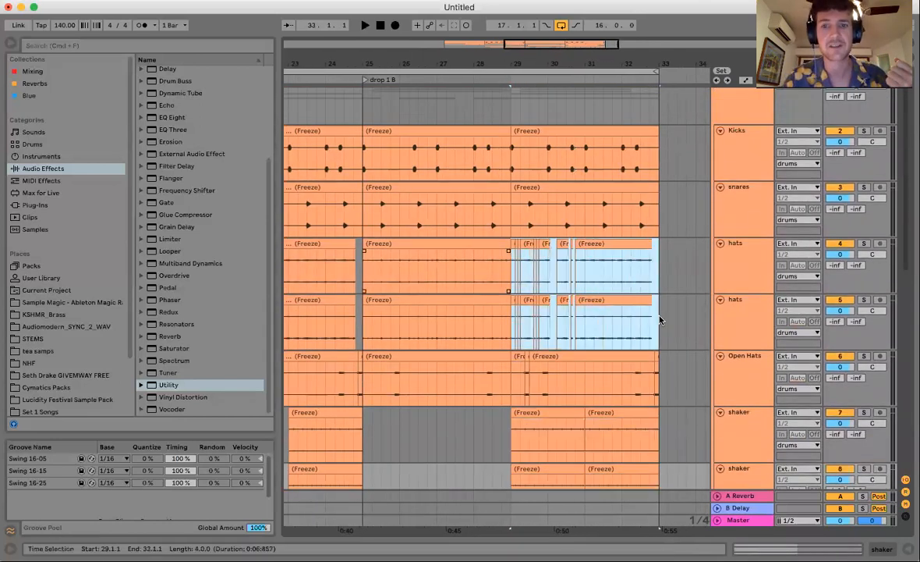
{"action": "left_click_drag", "start_coordinate": [513, 121], "coordinate": [659, 117]}
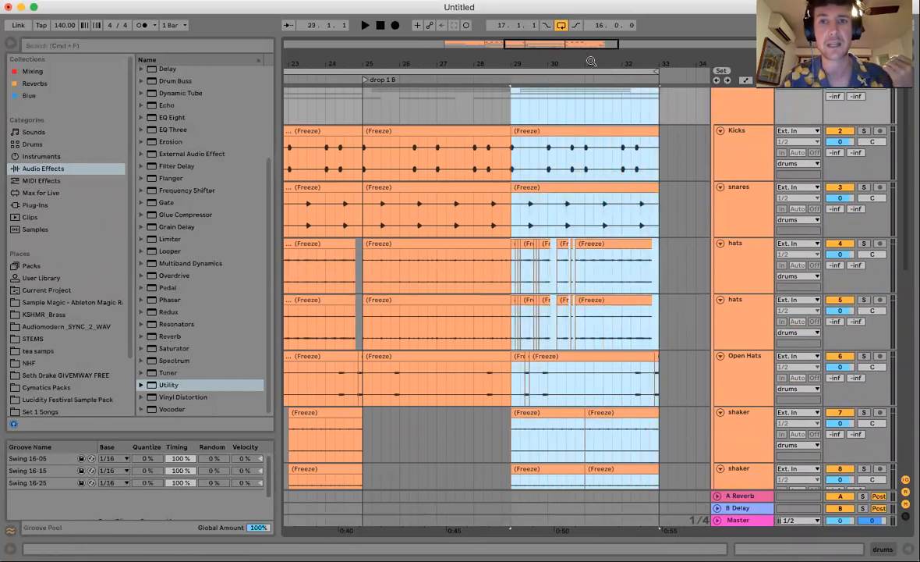
Examine the whole 16-bar drop from bar 17 to 33 and the empty ranges before and after it.
{"action": "left_click_drag", "start_coordinate": [592, 60], "coordinate": [673, 107]}
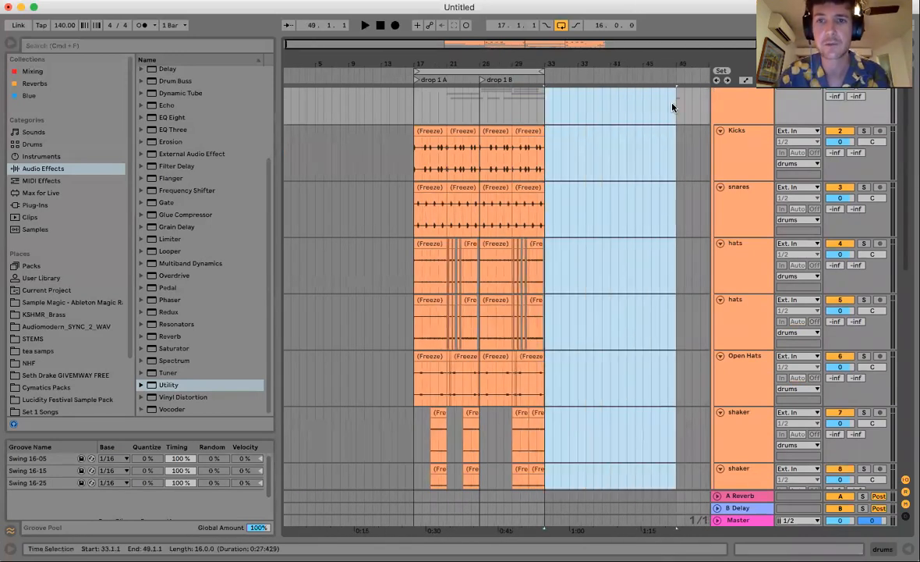
{"action": "left_click_drag", "start_coordinate": [544, 112], "coordinate": [698, 113]}
{"action": "left_click_drag", "start_coordinate": [413, 109], "coordinate": [347, 111]}
{"action": "left_click_drag", "start_coordinate": [422, 98], "coordinate": [535, 107]}
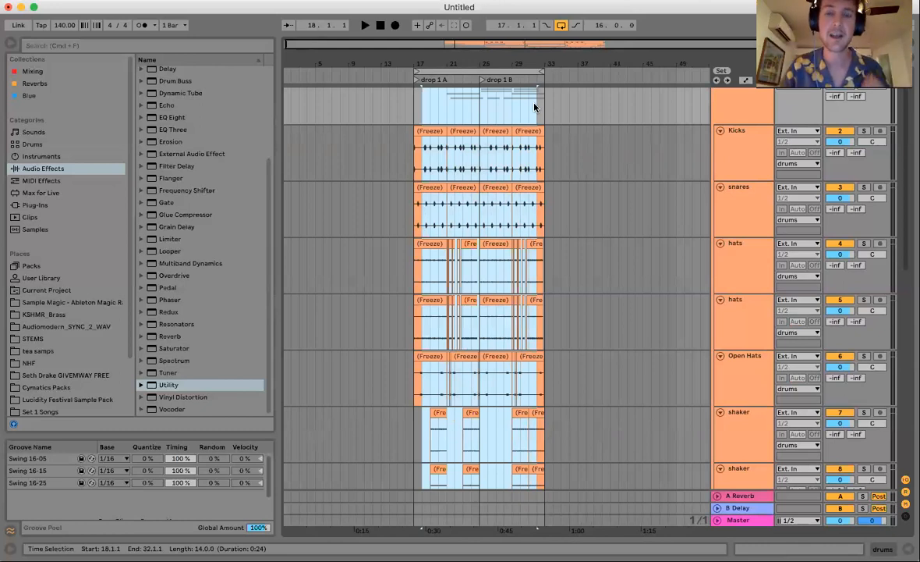
{"action": "left_click_drag", "start_coordinate": [545, 102], "coordinate": [614, 120]}
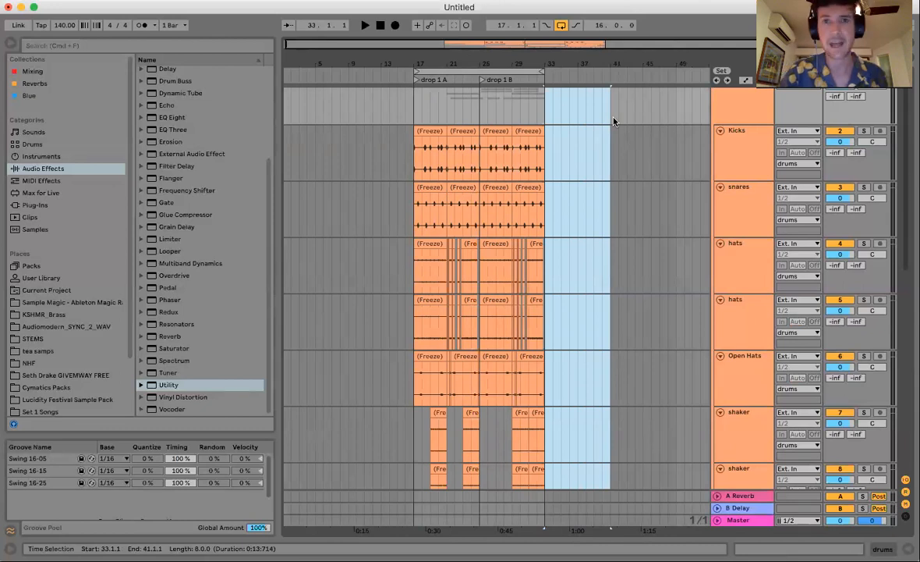
Play the whole drop from bar 17 to check the layered percussion.
{"action": "scroll", "coordinate": [468, 234], "scroll_direction": "down", "scroll_amount": 5}
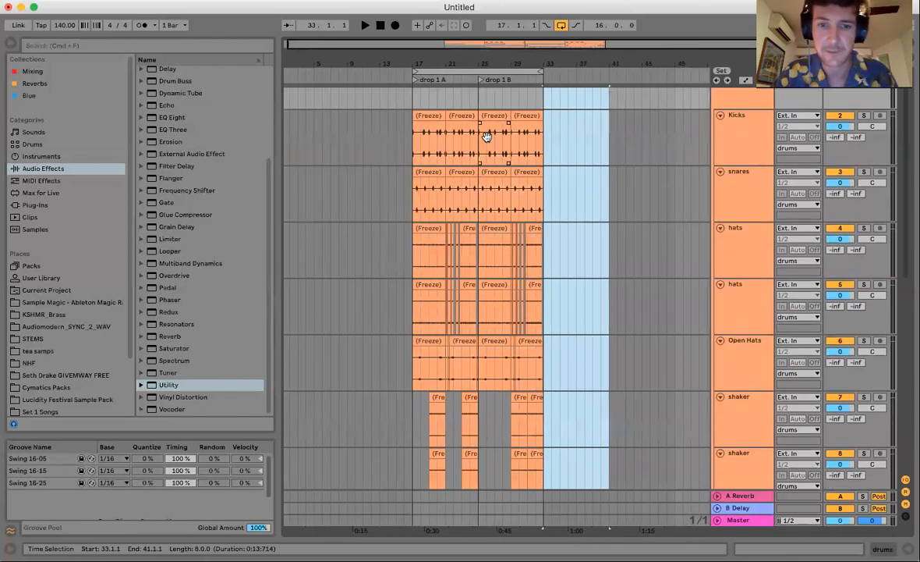
{"action": "left_click", "coordinate": [408, 273]}
{"action": "scroll", "coordinate": [483, 252], "scroll_direction": "down", "scroll_amount": 3}
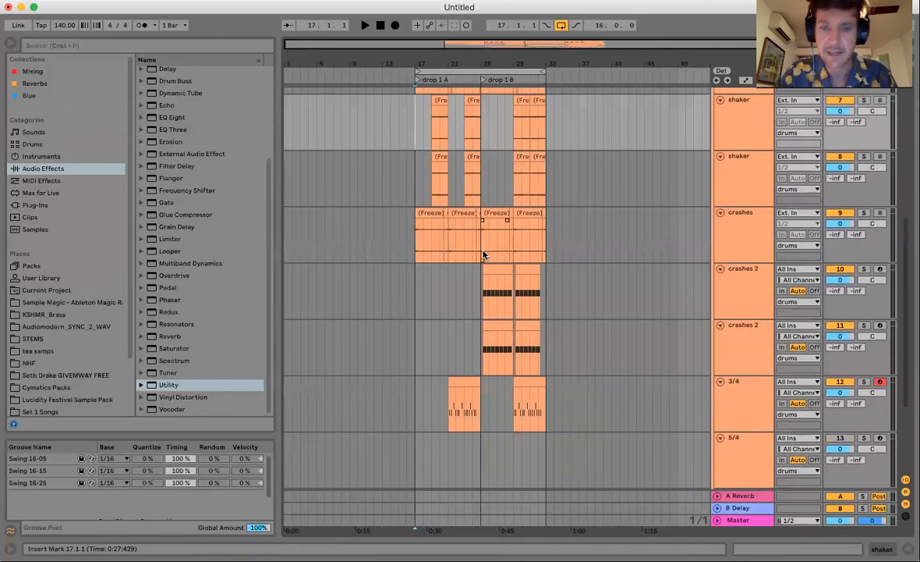
{"action": "key", "text": "space"}
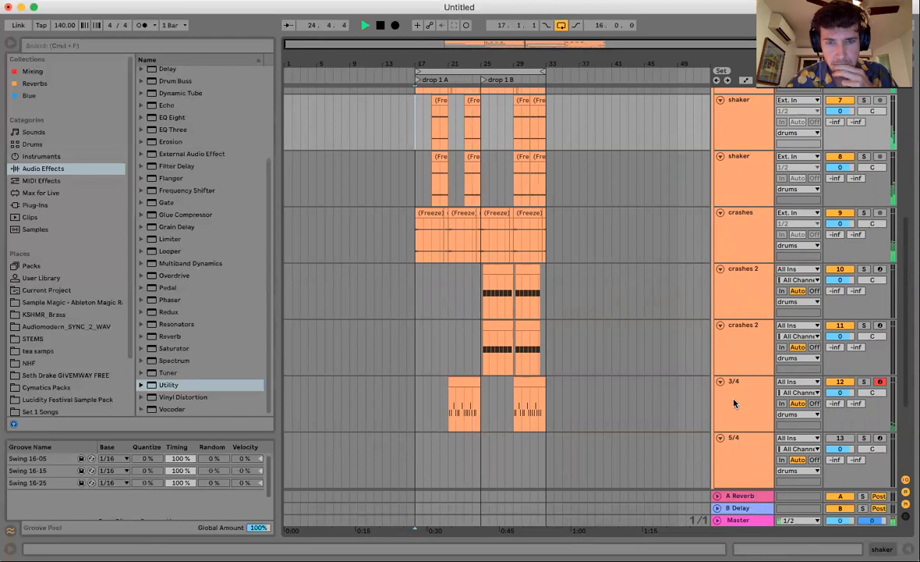
Pan the 7/4 track to 12L and the upper 3/4 track to 13R.
{"action": "scroll", "coordinate": [667, 319], "scroll_direction": "down", "scroll_amount": 3}
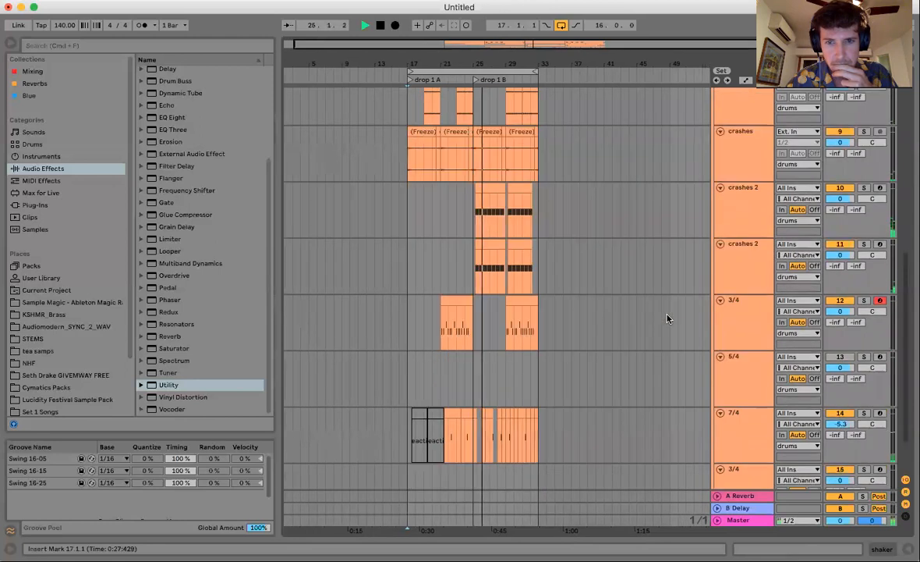
{"action": "left_click_drag", "start_coordinate": [872, 424], "coordinate": [872, 436]}
{"action": "left_click_drag", "start_coordinate": [872, 311], "coordinate": [872, 301]}
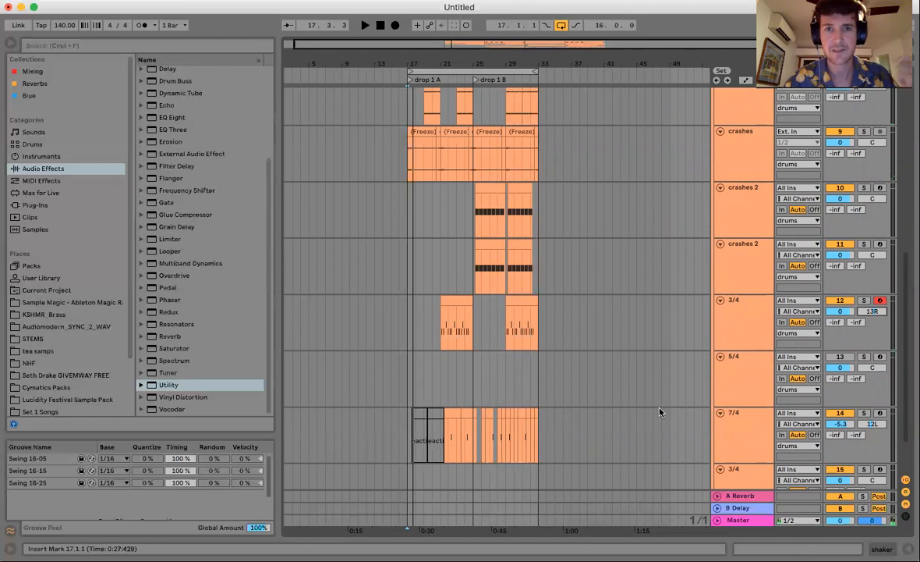
{"action": "left_click_drag", "start_coordinate": [524, 63], "coordinate": [503, 62]}
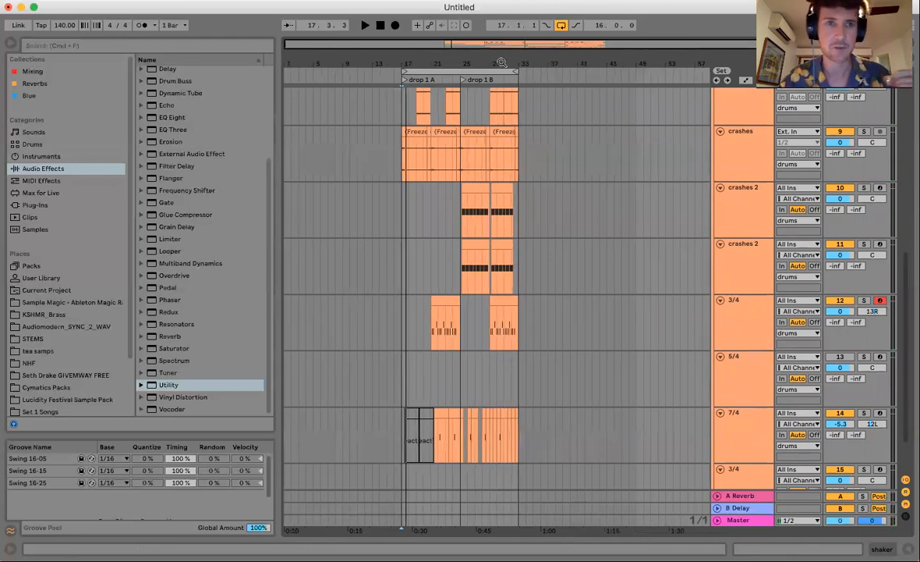